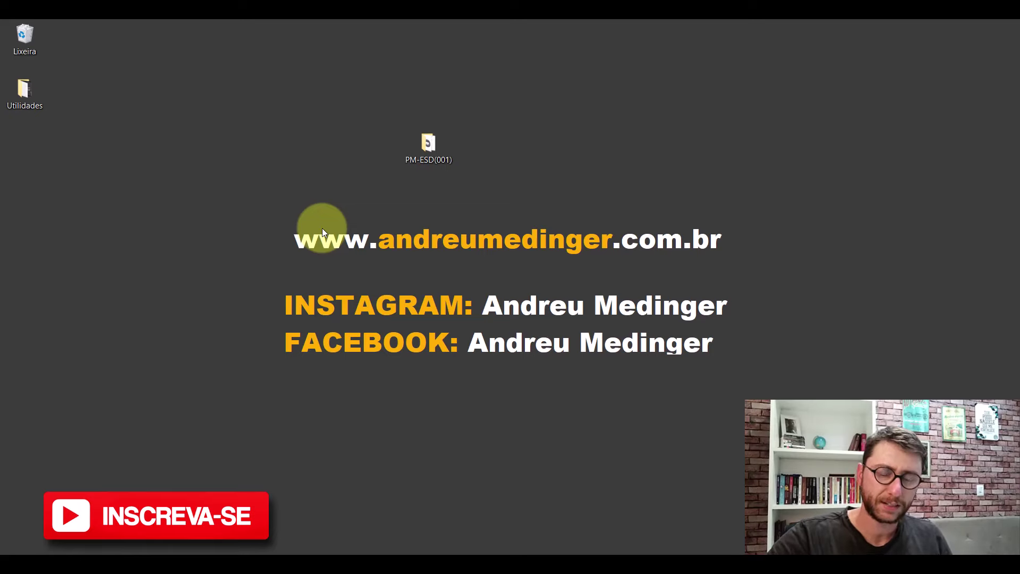
# - Open the PM-ESD(001) folder and bring the machine assembly to the front
pyautogui.doubleClick(433, 134)
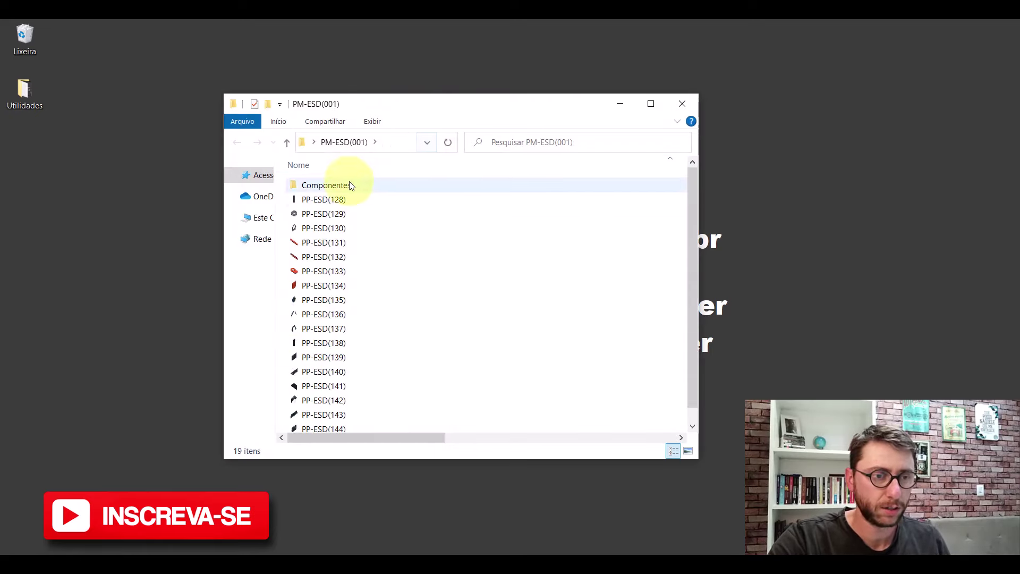
pyautogui.click(681, 105)
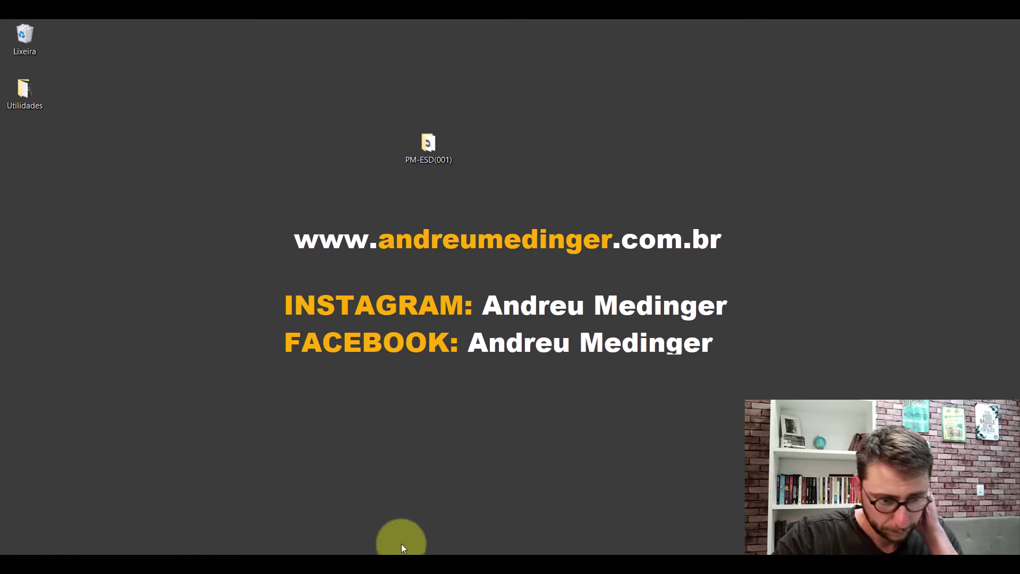
pyautogui.click(401, 544)
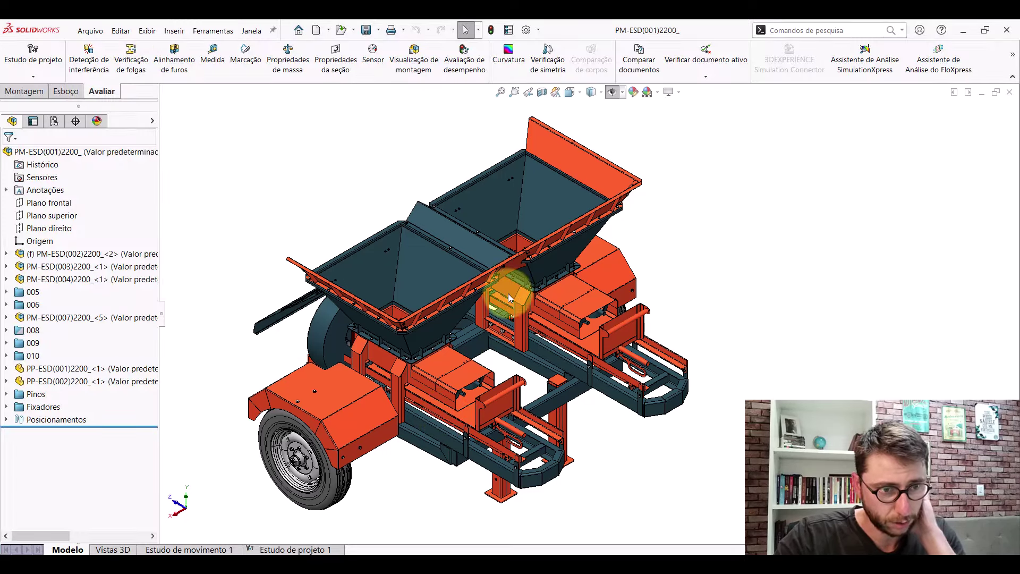
# - Filter the component tree by '(127', zoom in on the ring, then clear the filter
pyautogui.click(117, 136)
pyautogui.write('(12')
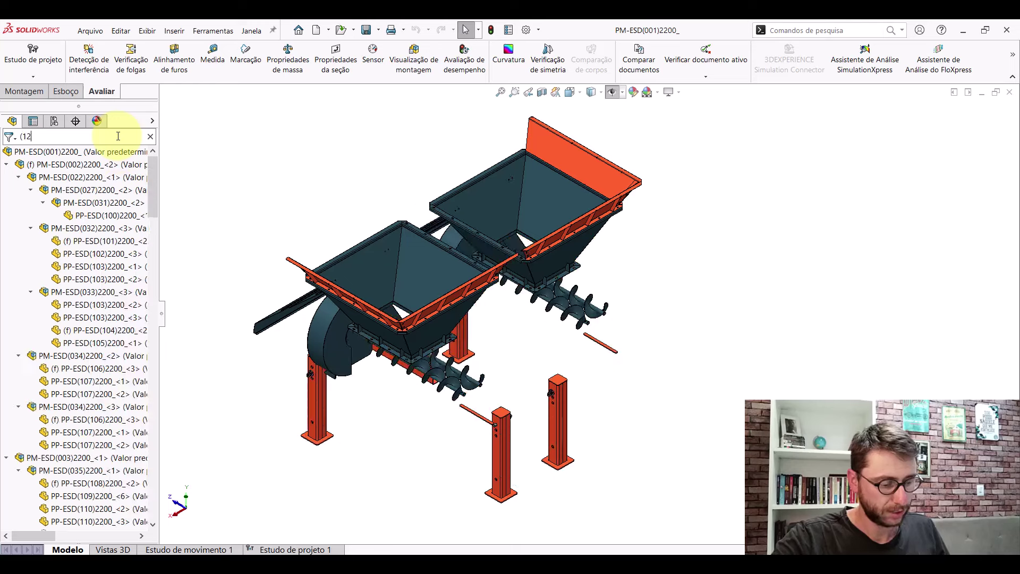
pyautogui.write('7')
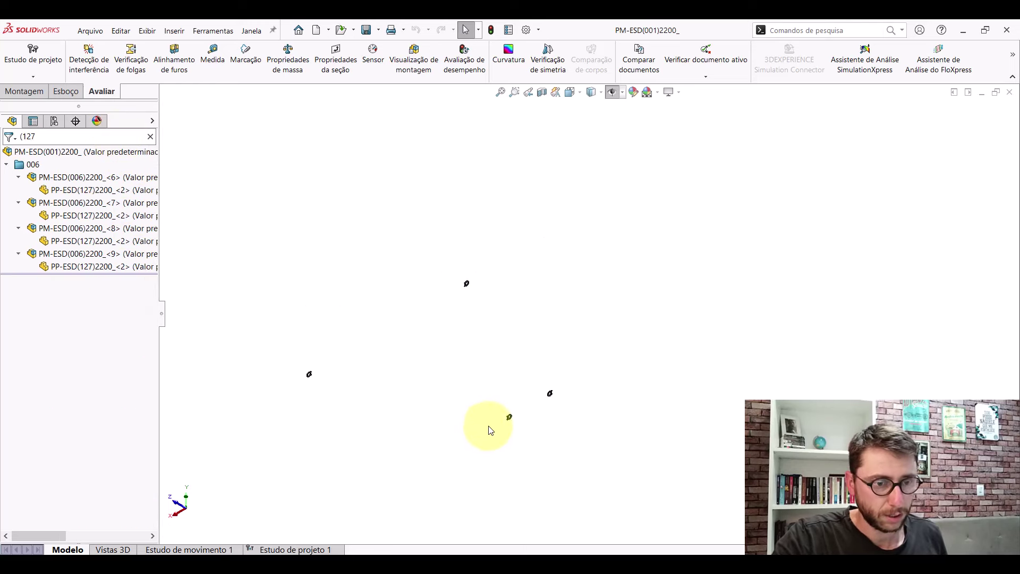
pyautogui.scroll(-2, 531, 399)
pyautogui.scroll(-2, 552, 372)
pyautogui.scroll(4, 525, 345)
pyautogui.scroll(-2, 539, 313)
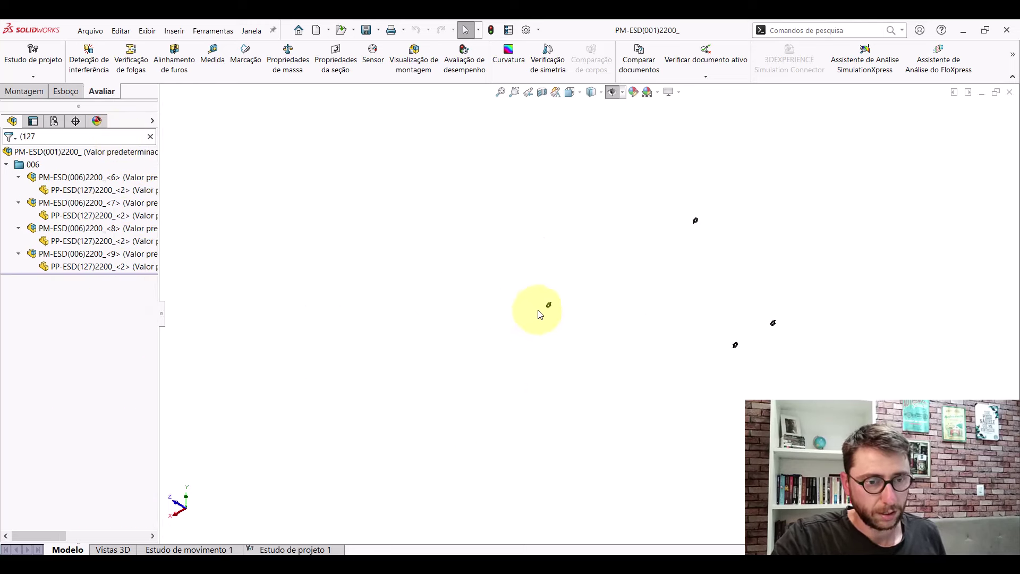
pyautogui.scroll(-1, 539, 314)
pyautogui.scroll(-1, 565, 309)
pyautogui.scroll(-1, 568, 314)
pyautogui.scroll(-2, 444, 313)
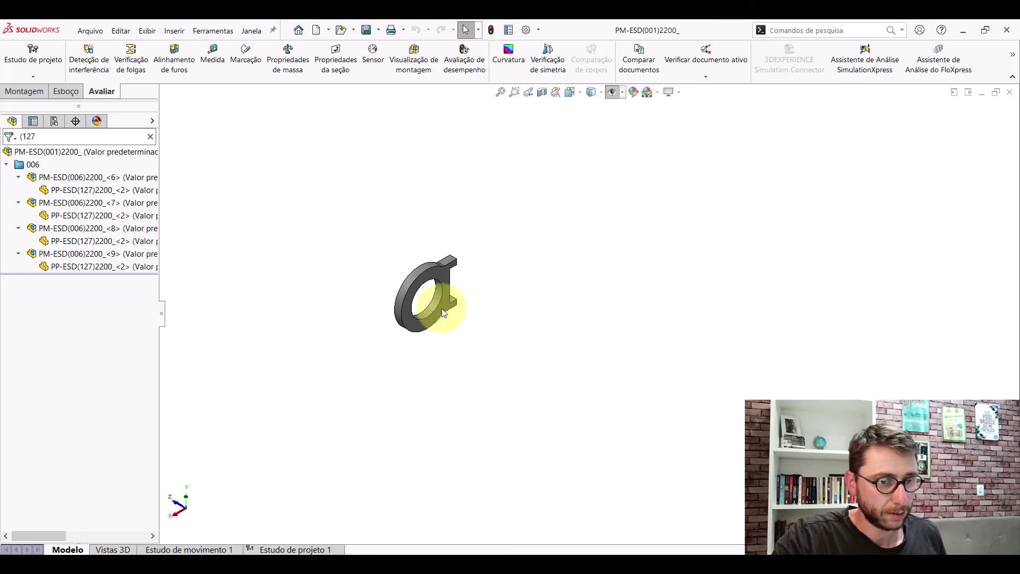
pyautogui.click(151, 137)
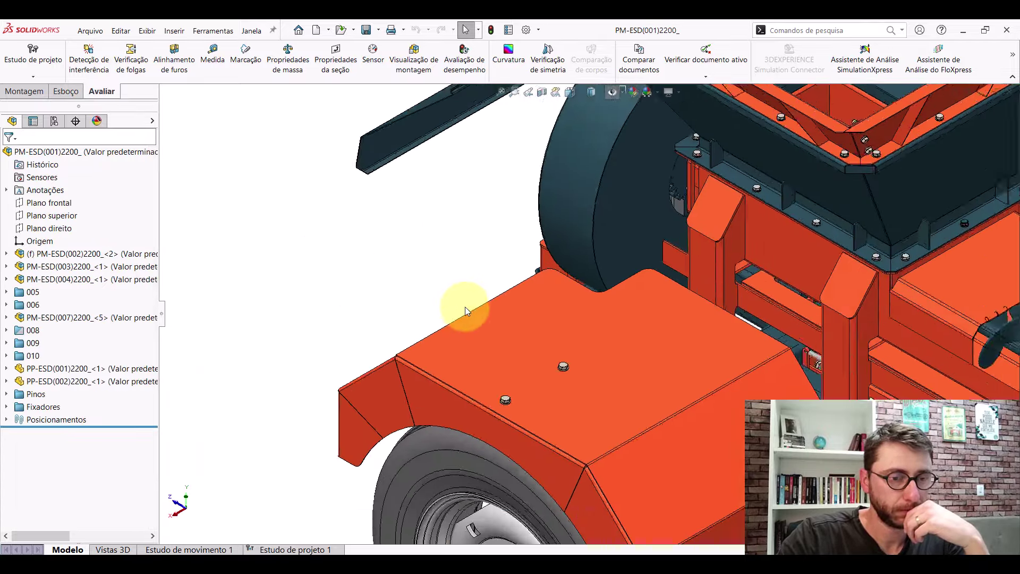
pyautogui.moveTo(465, 311)
pyautogui.mouseDown(button='middle')
pyautogui.moveTo(614, 235)
pyautogui.moveTo(644, 273)
pyautogui.moveTo(542, 319)
pyautogui.moveTo(473, 332)
pyautogui.mouseUp(button='middle')
# - Zoom to the jack leg bracket washer and identify the neighbouring PP-ESD(126) part
pyautogui.scroll(-5, 327, 224)
pyautogui.scroll(-2, 308, 205)
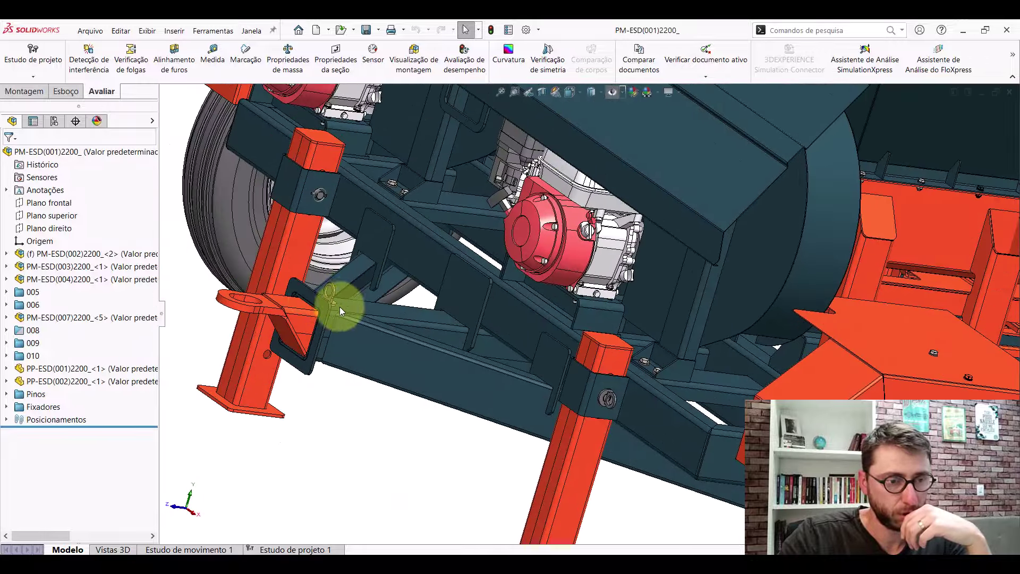
pyautogui.scroll(-2, 339, 307)
pyautogui.scroll(-3, 725, 426)
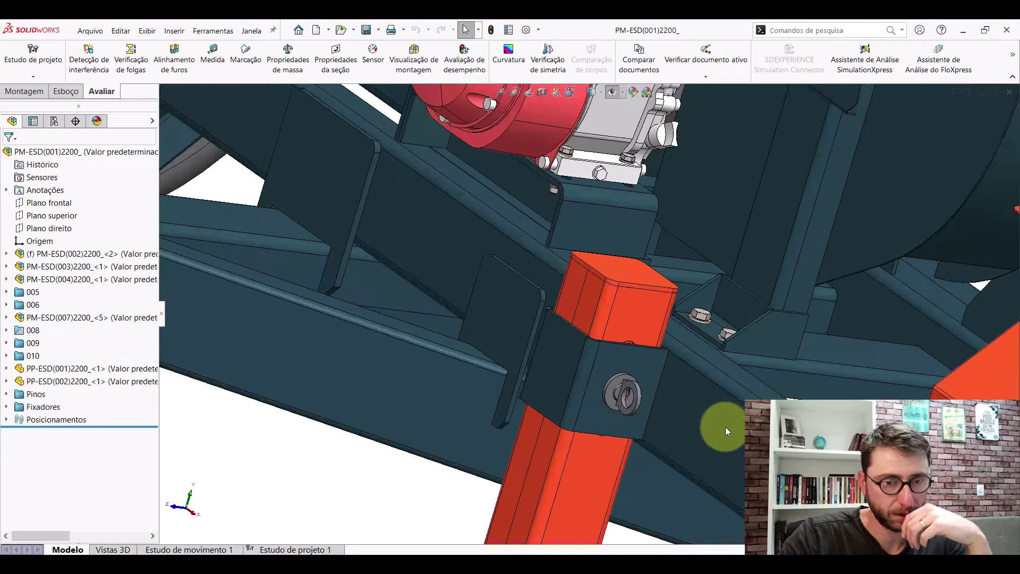
pyautogui.scroll(-2, 585, 375)
pyautogui.click(561, 341)
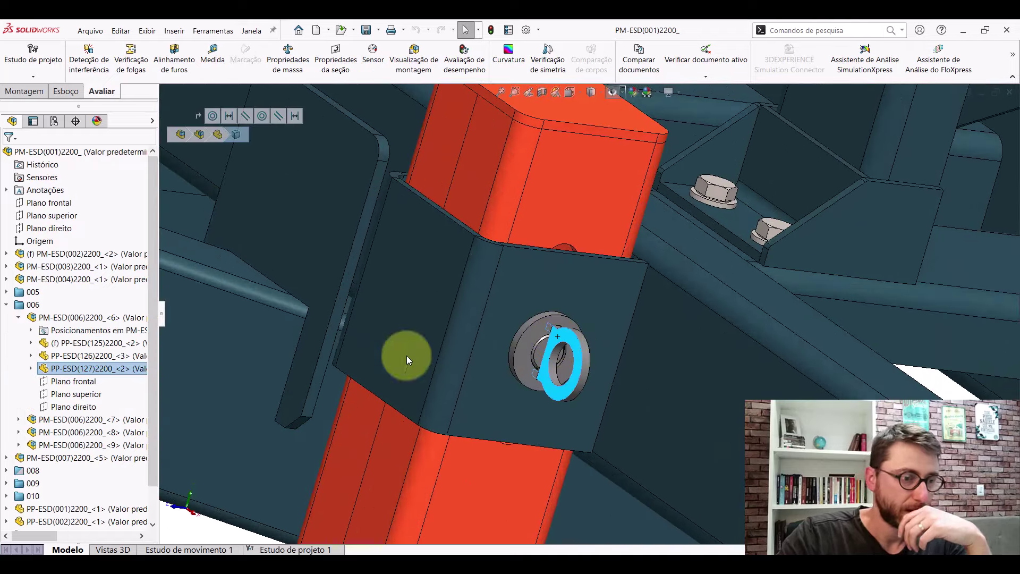
pyautogui.click(86, 356)
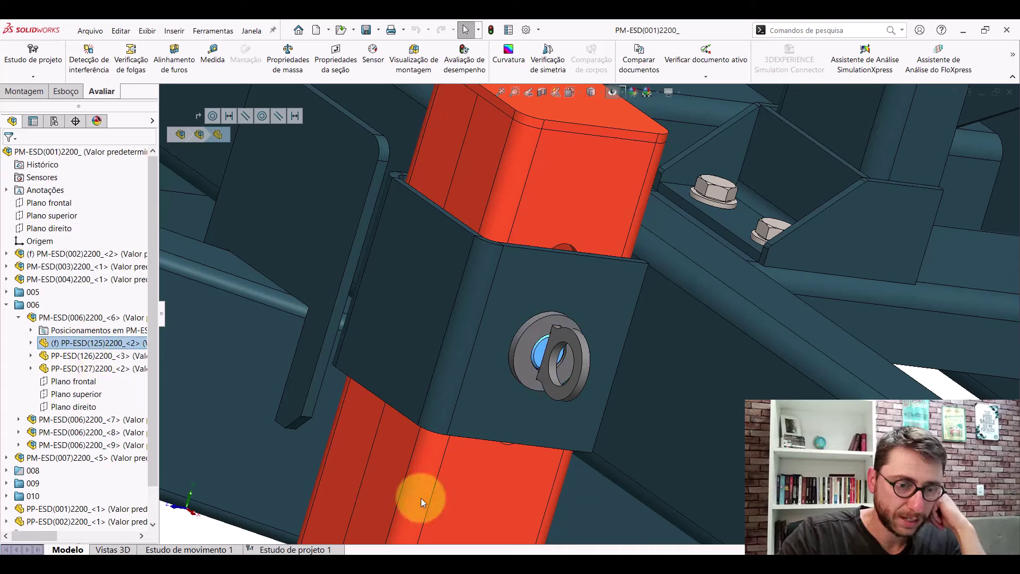
pyautogui.click(212, 531)
# - Orbit past the hitch, legs and motors to the pin, and select the PP-ESD(127) ring
pyautogui.scroll(-3, 516, 387)
pyautogui.scroll(-3, 492, 347)
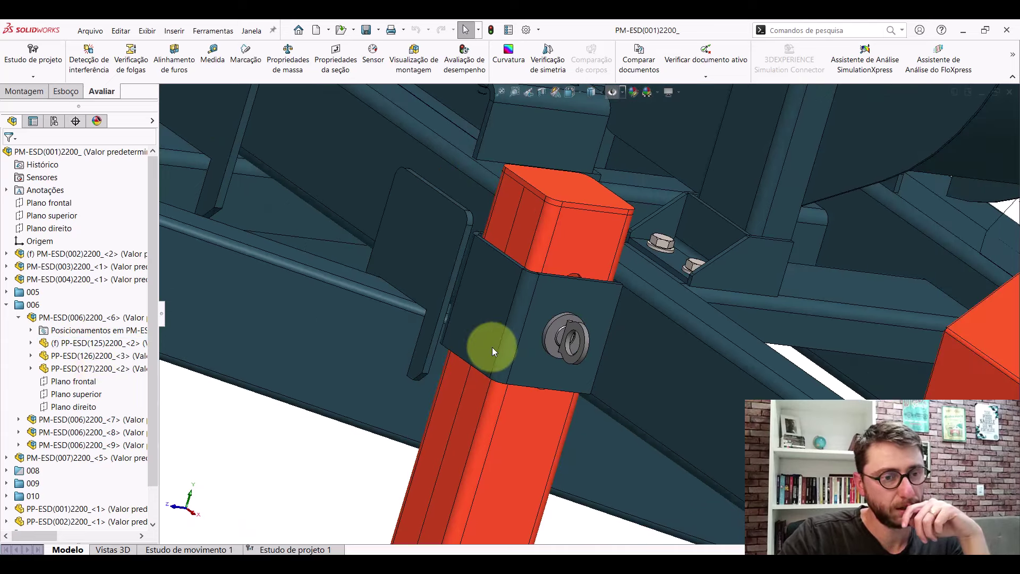
pyautogui.scroll(-3, 435, 256)
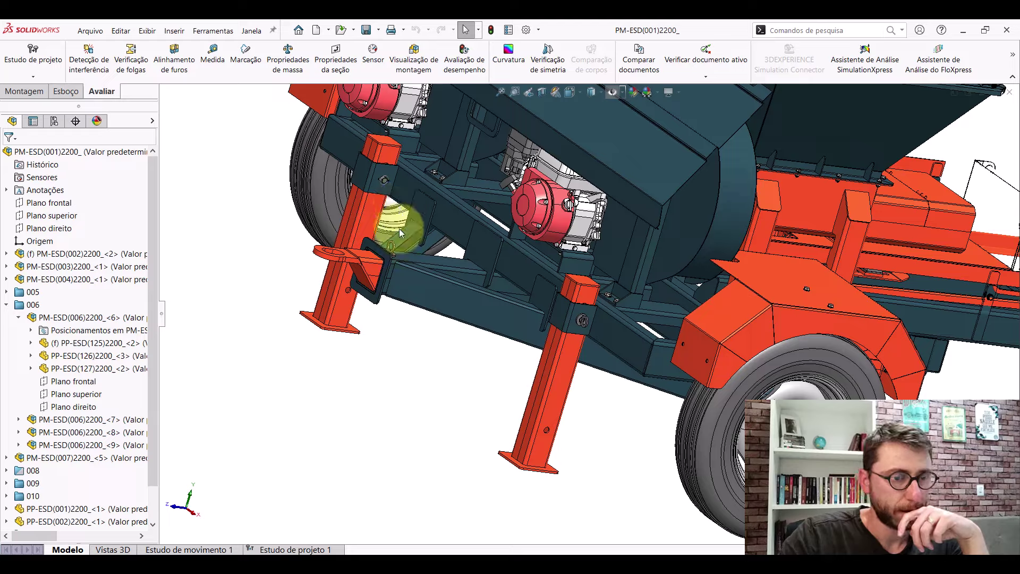
pyautogui.moveTo(399, 229)
pyautogui.mouseDown(button='middle')
pyautogui.moveTo(412, 266)
pyautogui.moveTo(342, 257)
pyautogui.mouseUp(button='middle')
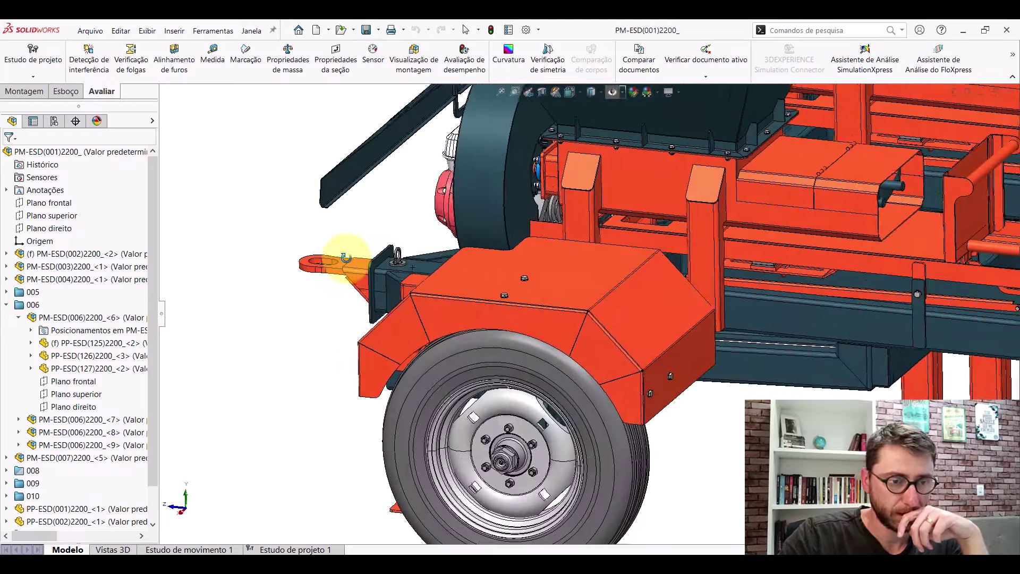
pyautogui.scroll(-5, 421, 266)
pyautogui.scroll(5, 417, 287)
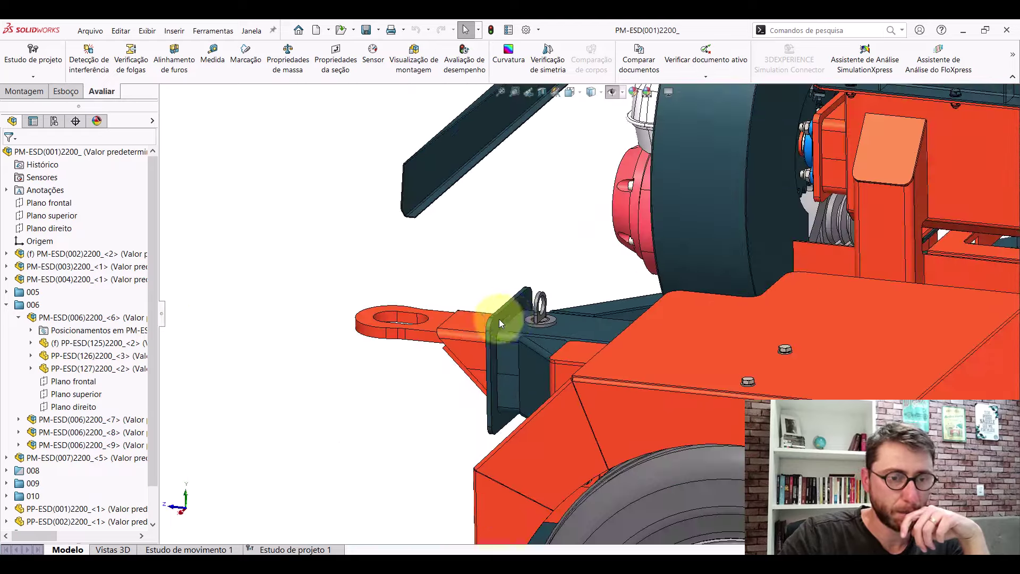
pyautogui.moveTo(500, 318)
pyautogui.mouseDown(button='middle')
pyautogui.moveTo(519, 291)
pyautogui.moveTo(580, 307)
pyautogui.moveTo(553, 284)
pyautogui.mouseUp(button='middle')
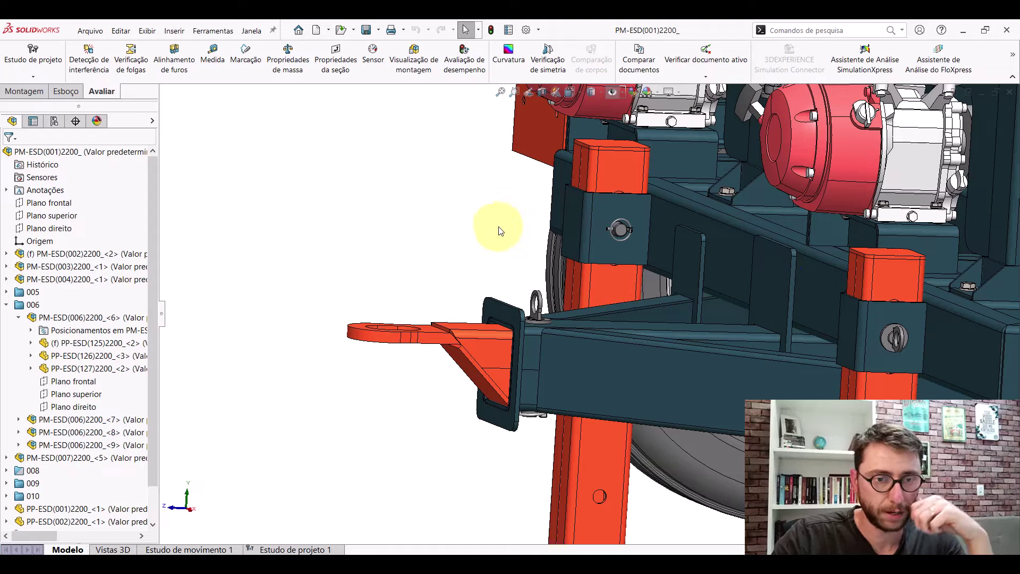
pyautogui.moveTo(833, 337)
pyautogui.mouseDown(button='middle')
pyautogui.moveTo(670, 325)
pyautogui.moveTo(610, 296)
pyautogui.moveTo(644, 310)
pyautogui.moveTo(699, 289)
pyautogui.mouseUp(button='middle')
pyautogui.click(619, 237)
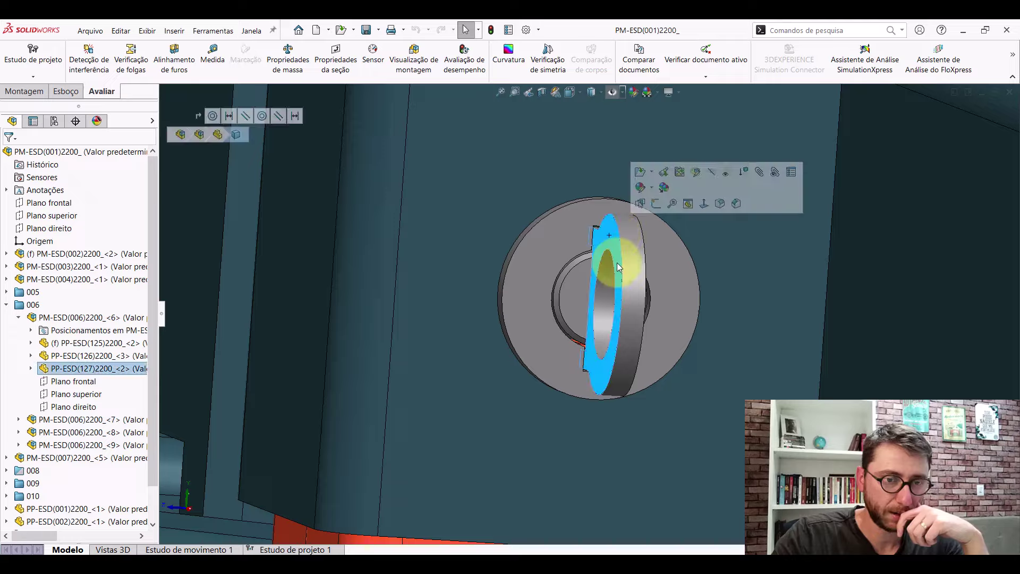
# - Orbit around the machine and select the ring on the frame post
pyautogui.scroll(4, 617, 262)
pyautogui.scroll(5, 547, 307)
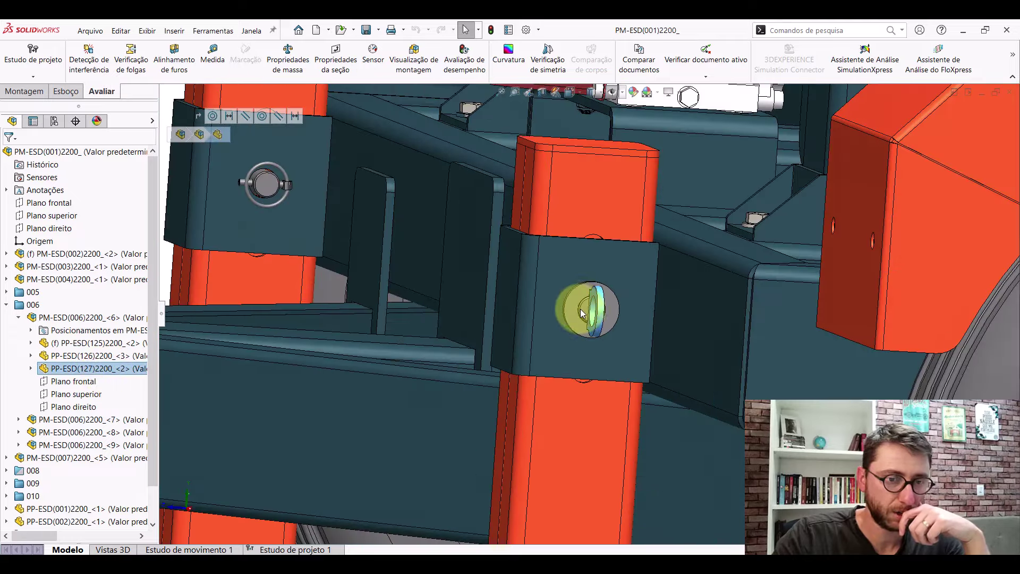
pyautogui.moveTo(546, 307)
pyautogui.mouseDown(button='middle')
pyautogui.moveTo(524, 266)
pyautogui.moveTo(597, 308)
pyautogui.mouseUp(button='middle')
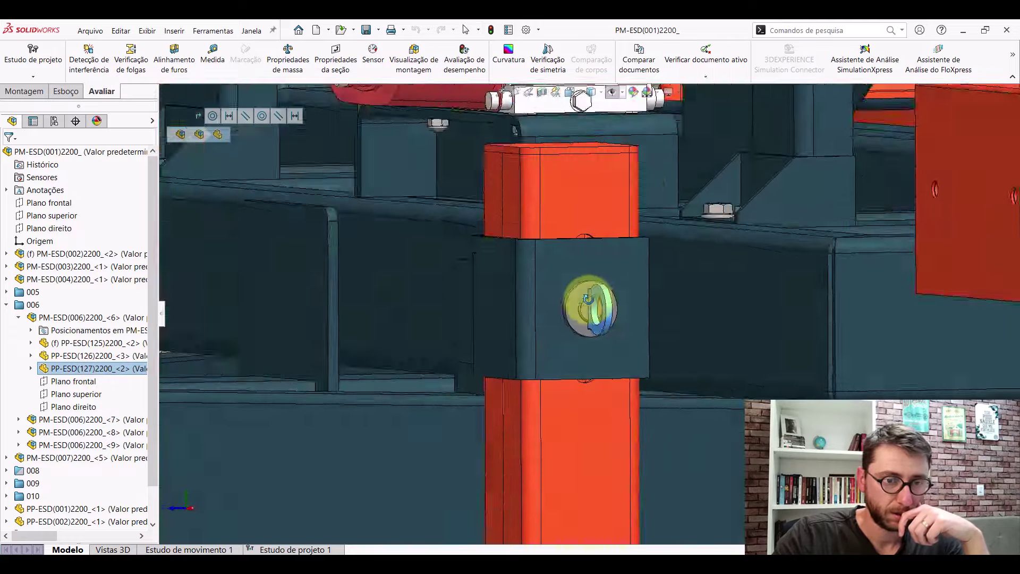
pyautogui.scroll(-5, 584, 297)
pyautogui.click(547, 288)
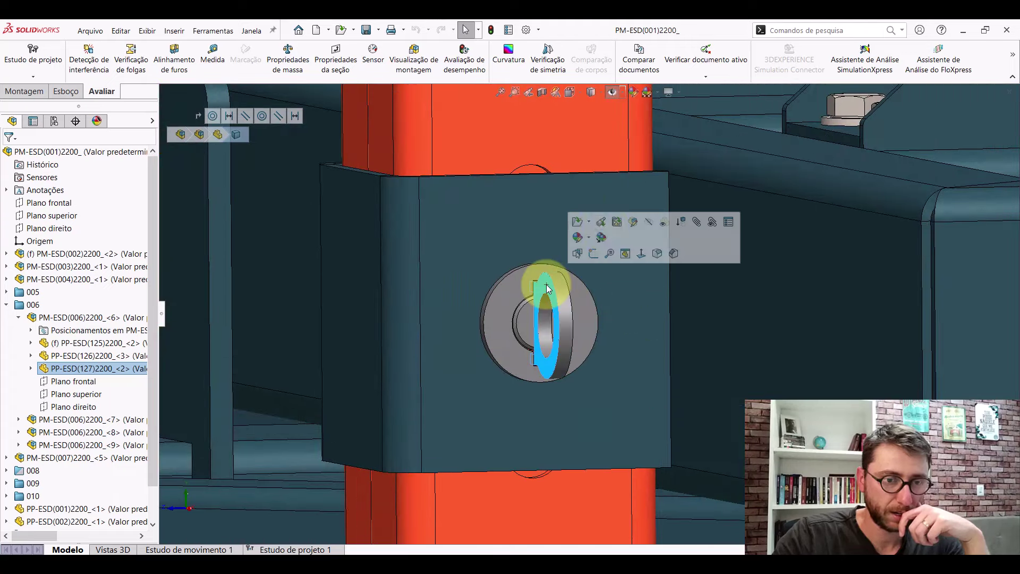
# - Open the PP-ESD(127)2200_ ring as its own part, shown in isometric view
pyautogui.click(601, 222)
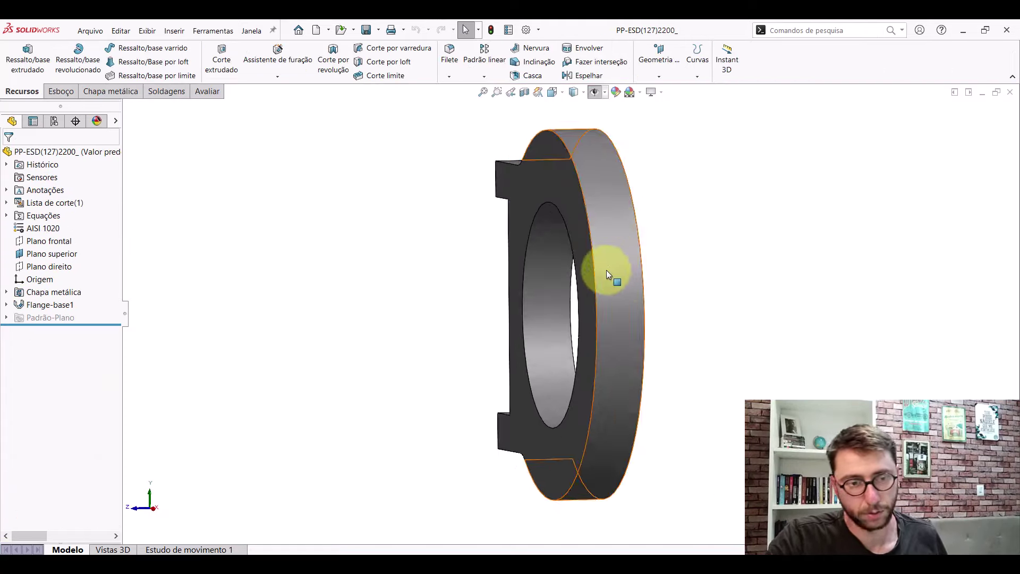
pyautogui.moveTo(602, 273); pyautogui.dragTo(524, 296, button='middle')
pyautogui.press('space')
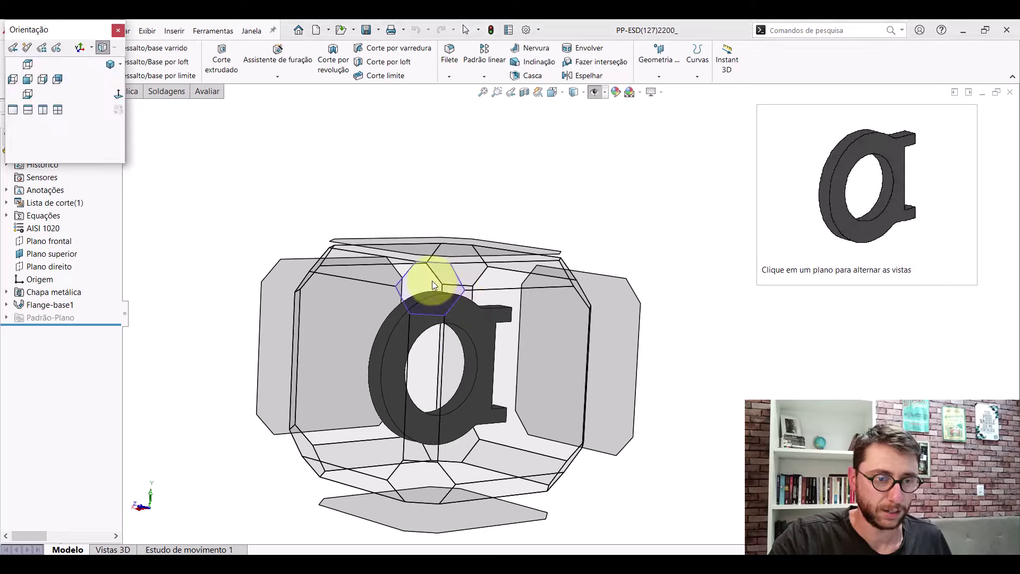
pyautogui.click(432, 280)
pyautogui.scroll(-1, 664, 300)
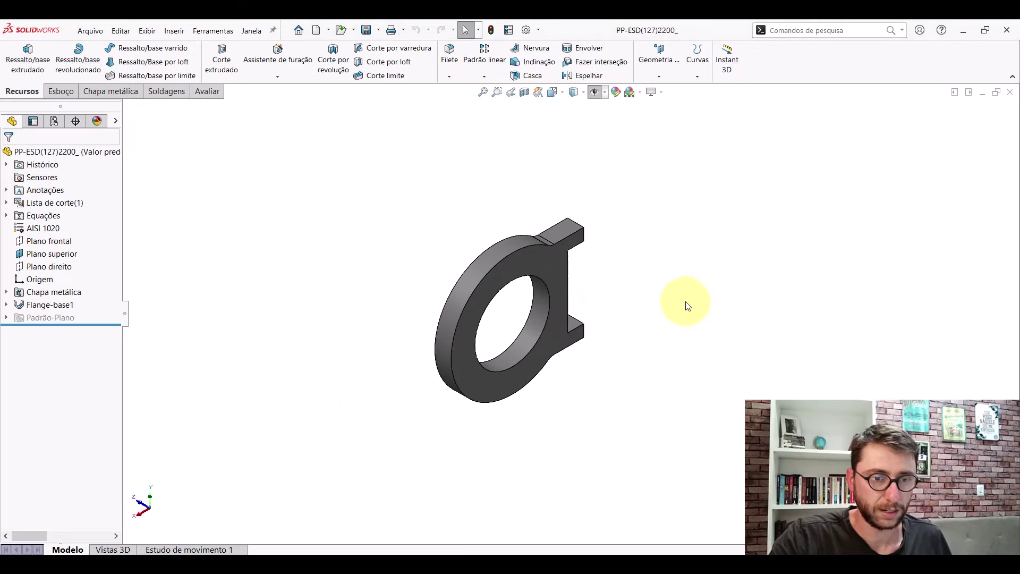
pyautogui.scroll(-2, 683, 290)
# - Create a new blank part in isometric view with the right plane selected
pyautogui.click(317, 30)
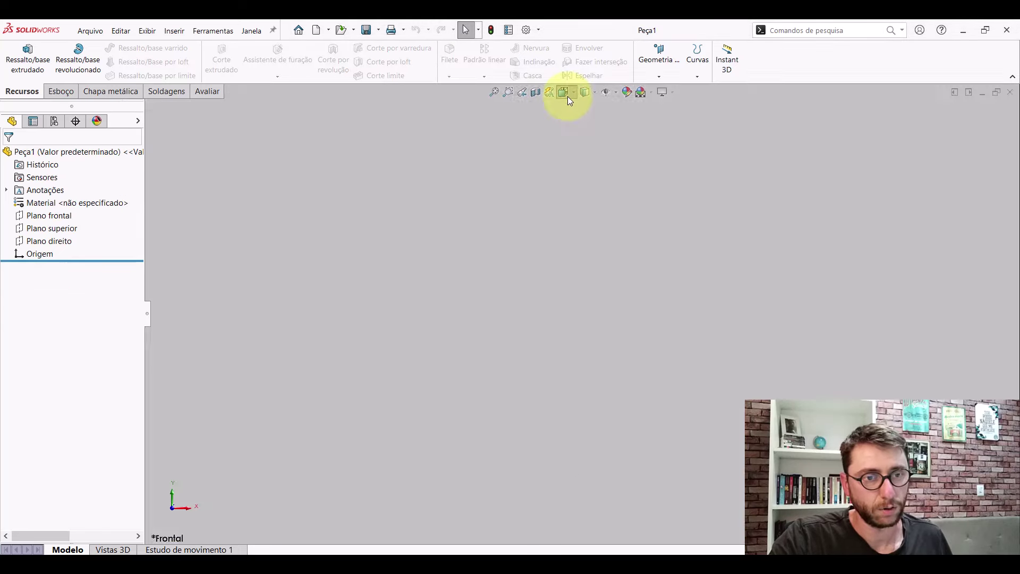
pyautogui.click(565, 93)
pyautogui.click(623, 121)
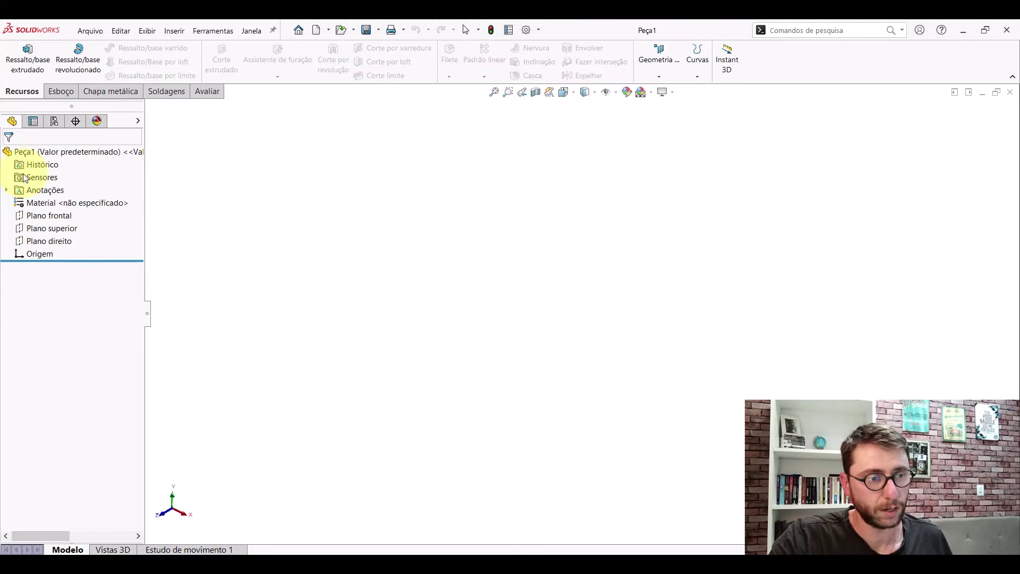
pyautogui.click(56, 240)
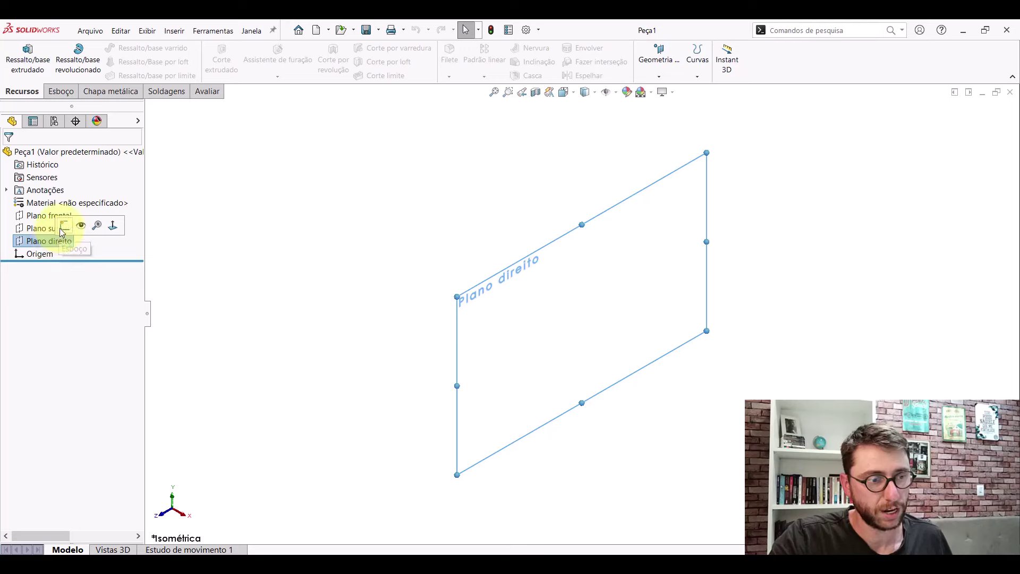
# - Sketch two concentric circles centred on the origin on the right plane
pyautogui.click(63, 226)
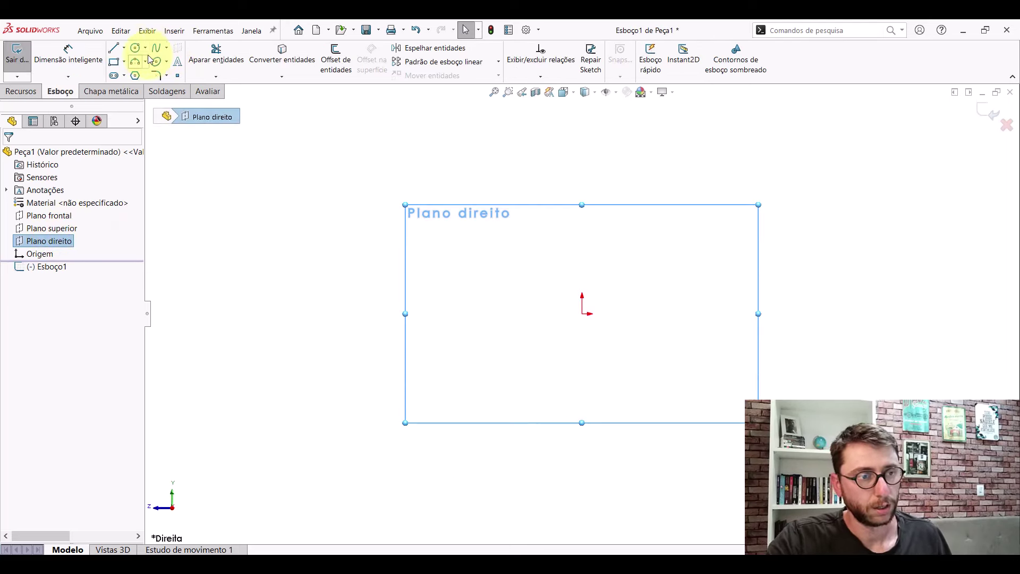
pyautogui.click(137, 49)
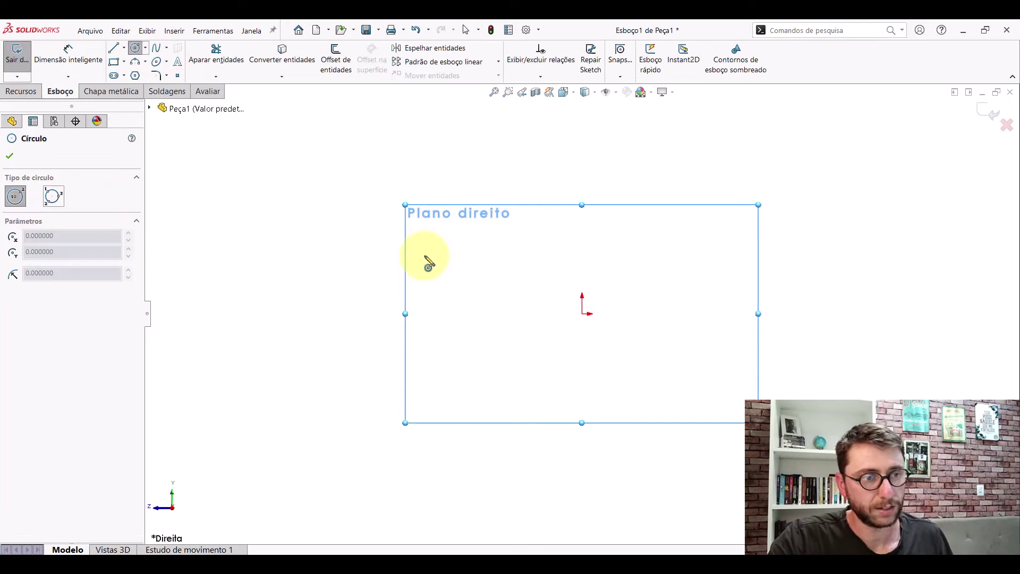
pyautogui.click(582, 313)
pyautogui.click(633, 257)
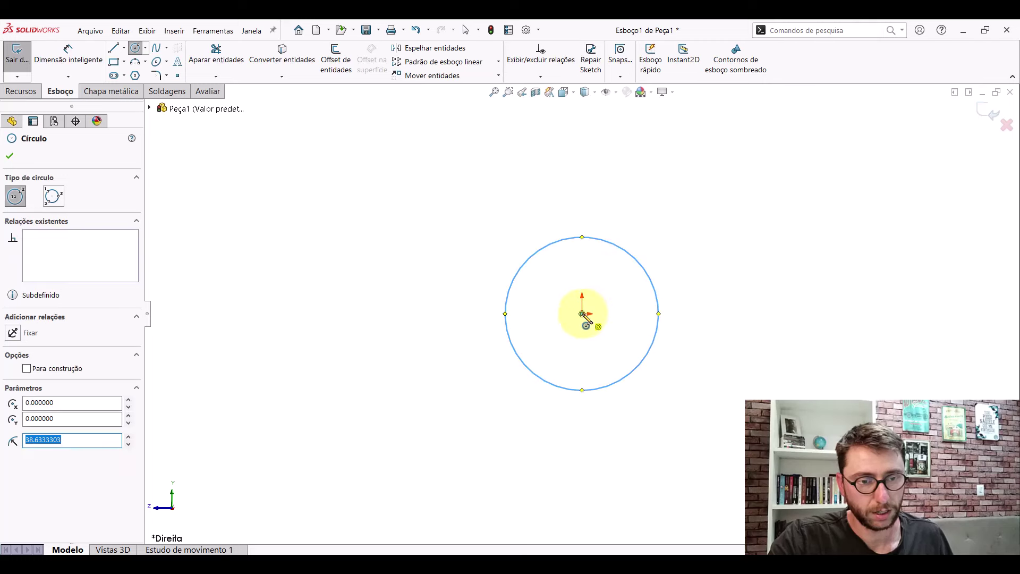
pyautogui.click(582, 314)
pyautogui.click(628, 211)
pyautogui.press('Escape')
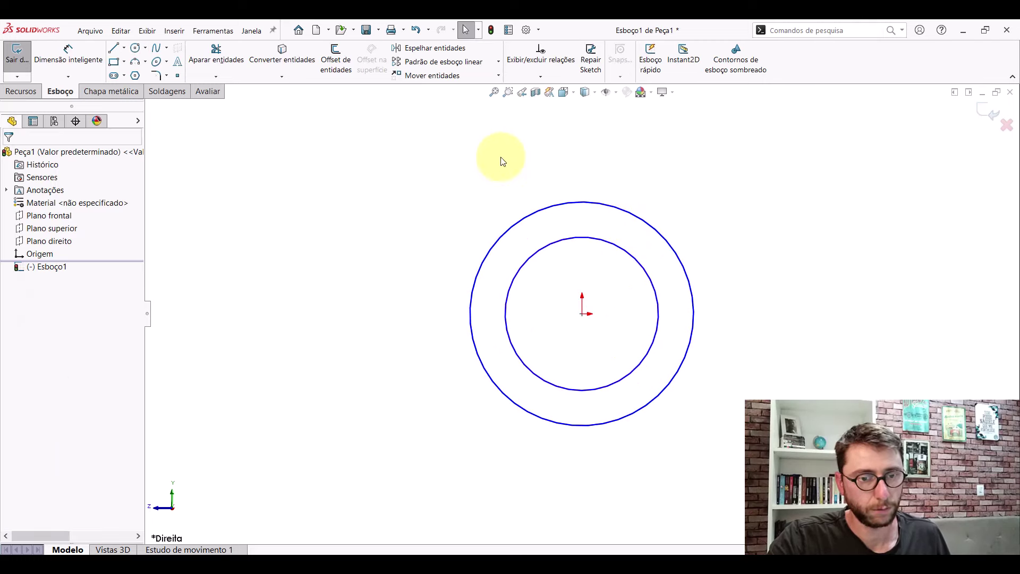
# - Draw a horizontal centerline from the origin past the outer circle
pyautogui.click(124, 48)
pyautogui.click(134, 75)
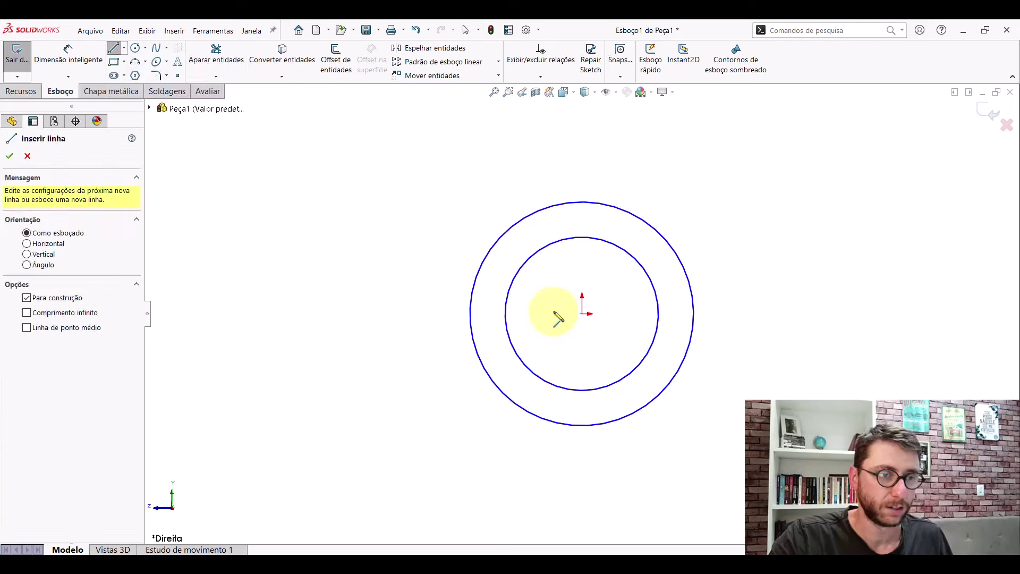
pyautogui.click(582, 314)
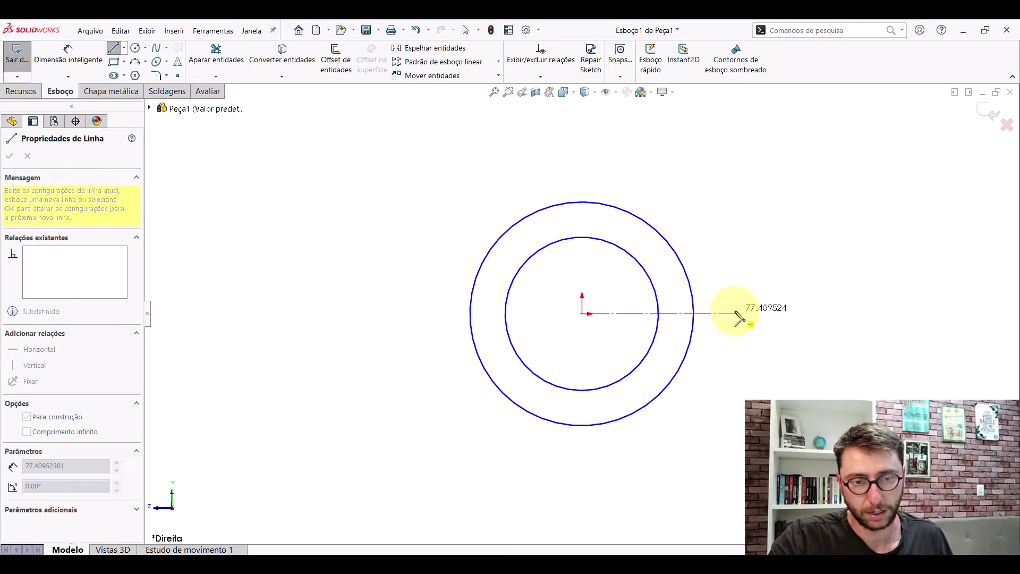
pyautogui.click(729, 313)
pyautogui.press('Escape')
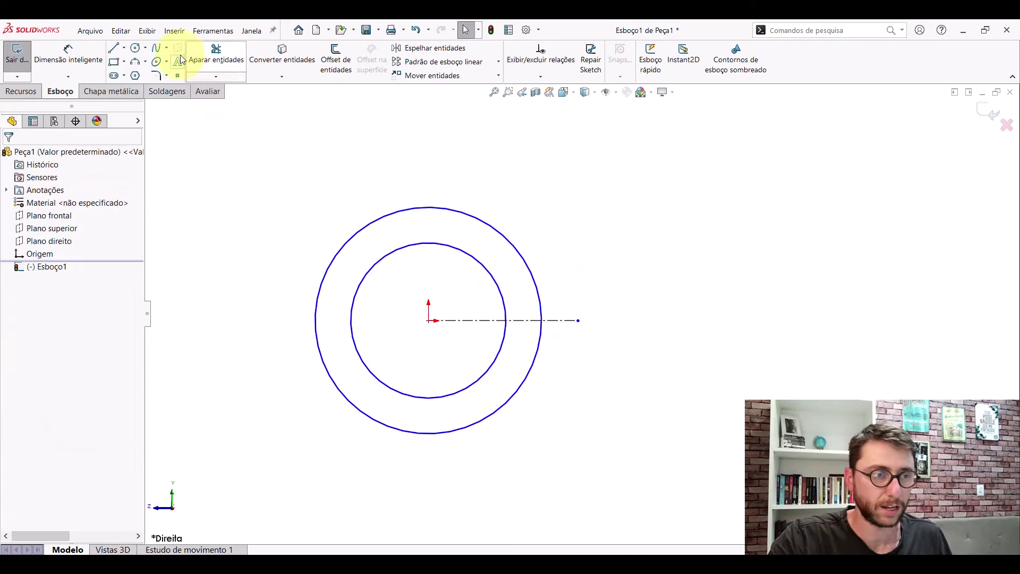
# - Draw a vertical line centred on the centerline's end with a Midpoint relation
pyautogui.click(114, 49)
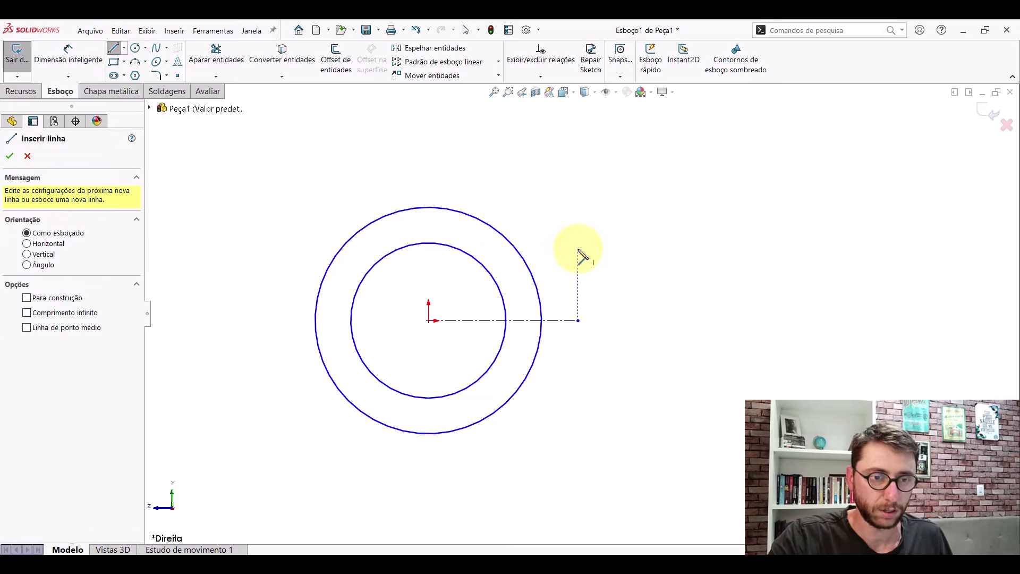
pyautogui.click(578, 249)
pyautogui.doubleClick(579, 393)
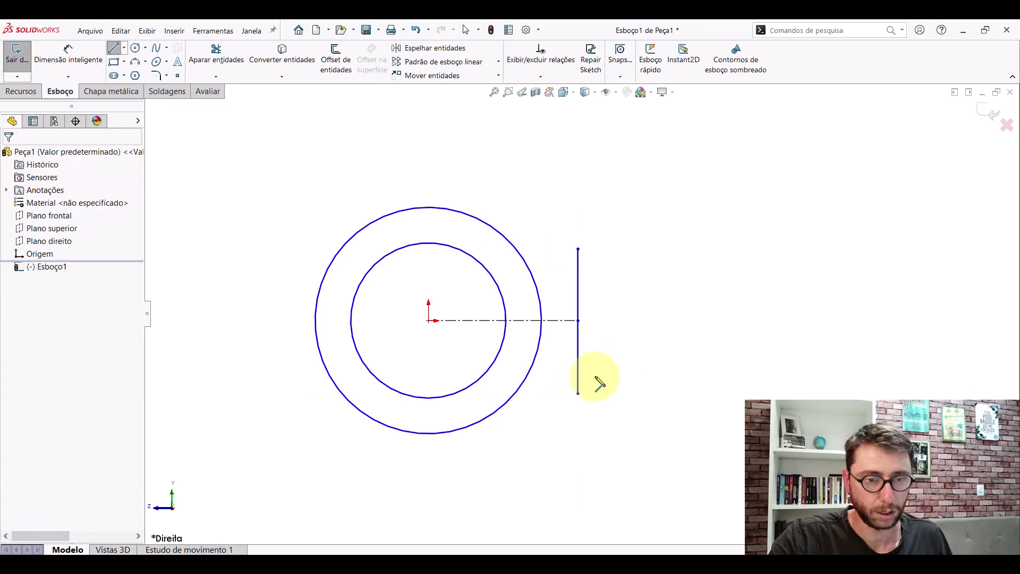
pyautogui.click(579, 348)
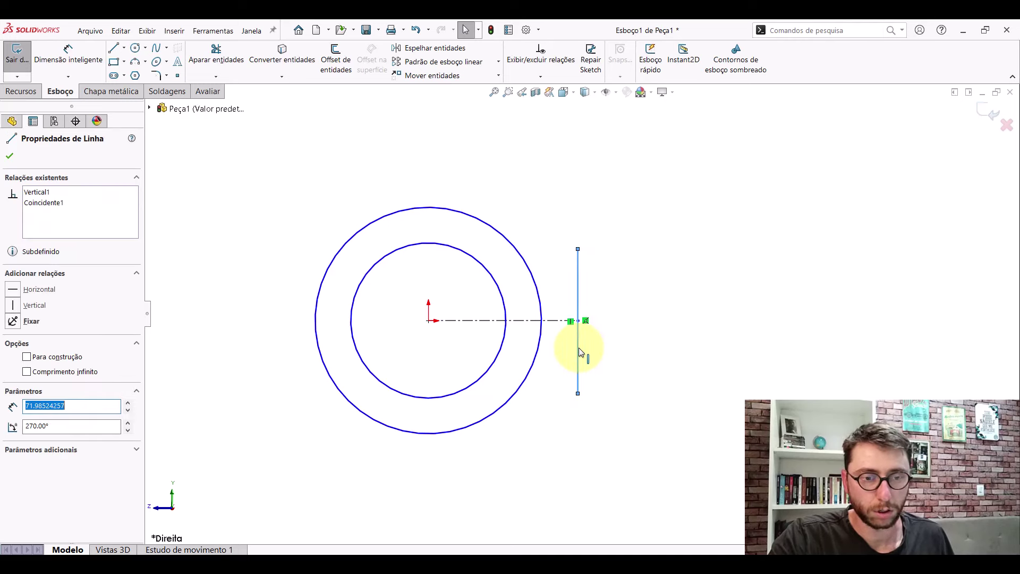
pyautogui.keyDown('ctrl'); pyautogui.click(577, 321); pyautogui.keyUp('ctrl')
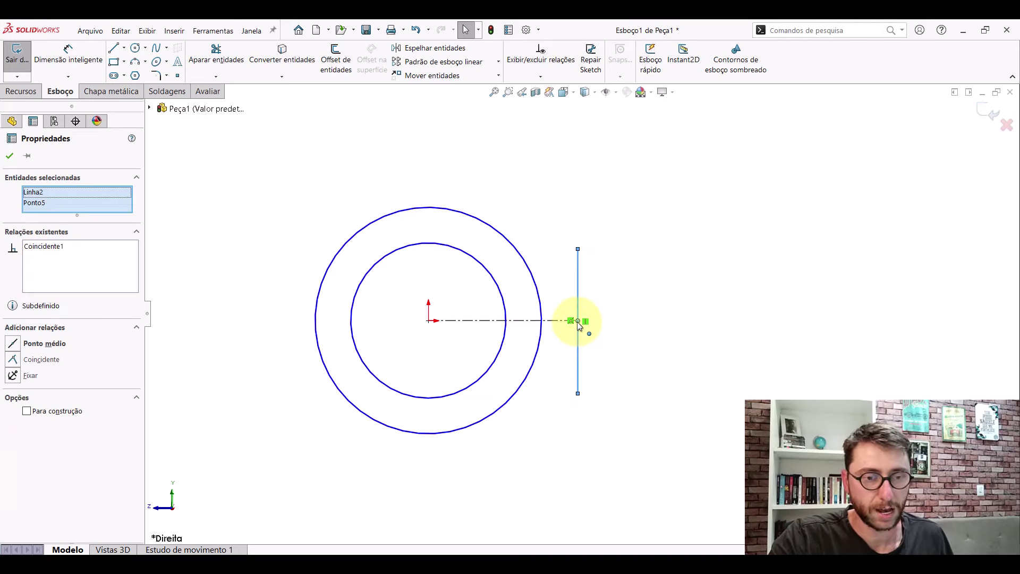
pyautogui.click(9, 158)
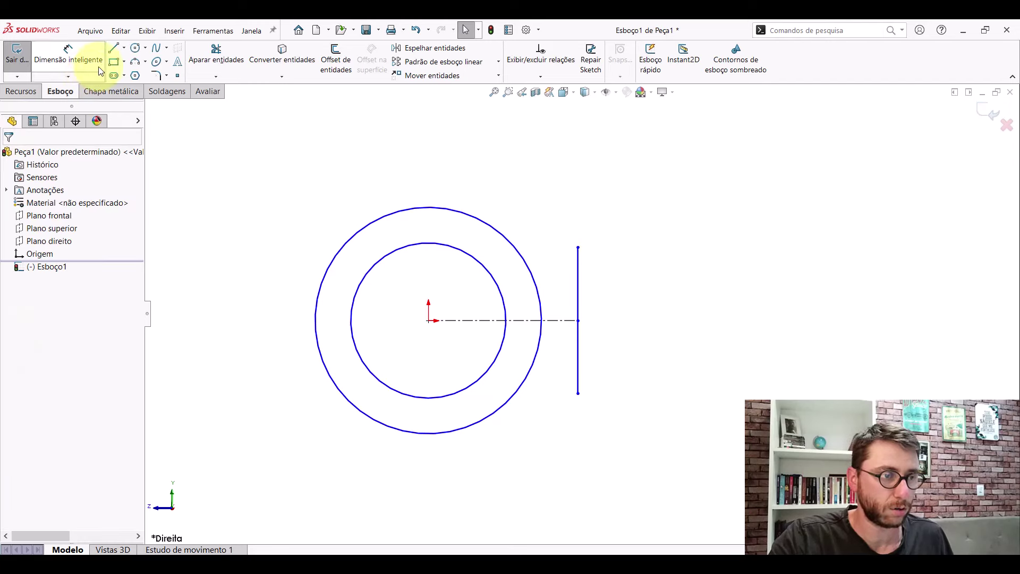
# - Draw the upper stepped tab edge from the vertical line into the outer circle
pyautogui.click(114, 50)
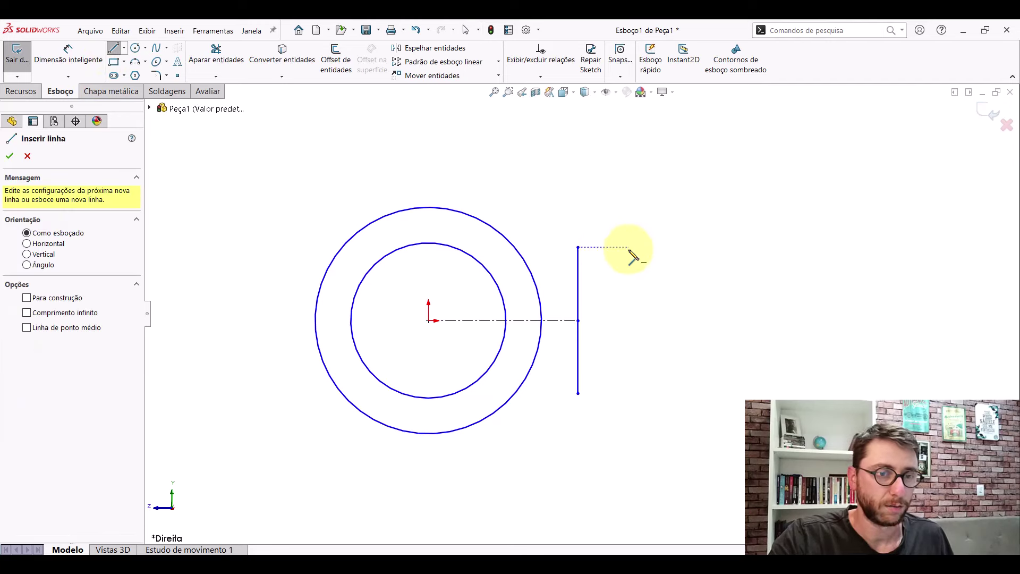
pyautogui.click(578, 248)
pyautogui.click(615, 214)
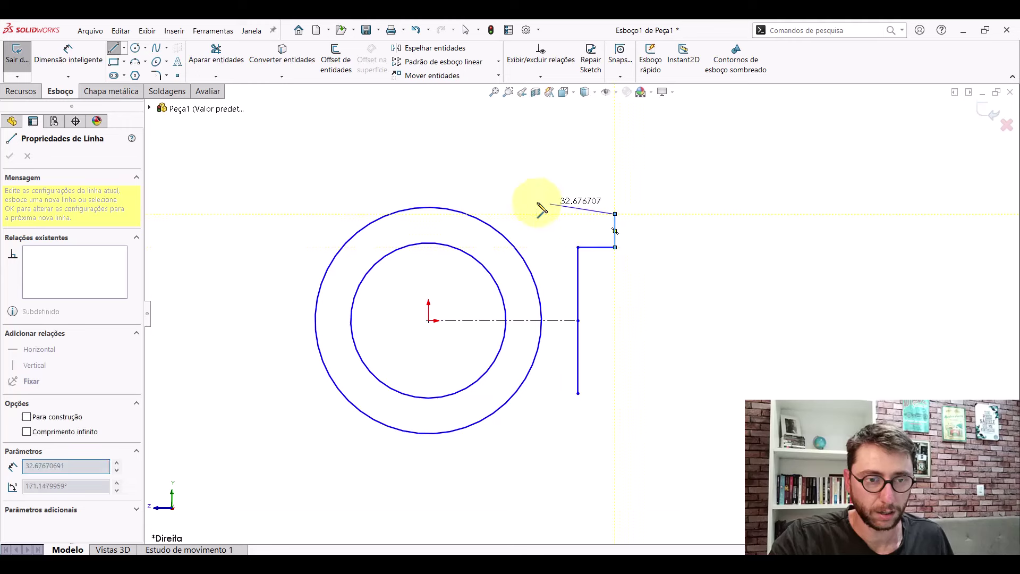
pyautogui.click(445, 214)
pyautogui.press('Escape')
# - Draw the lower stepped tab edge from the vertical line into the outer circle
pyautogui.click(113, 48)
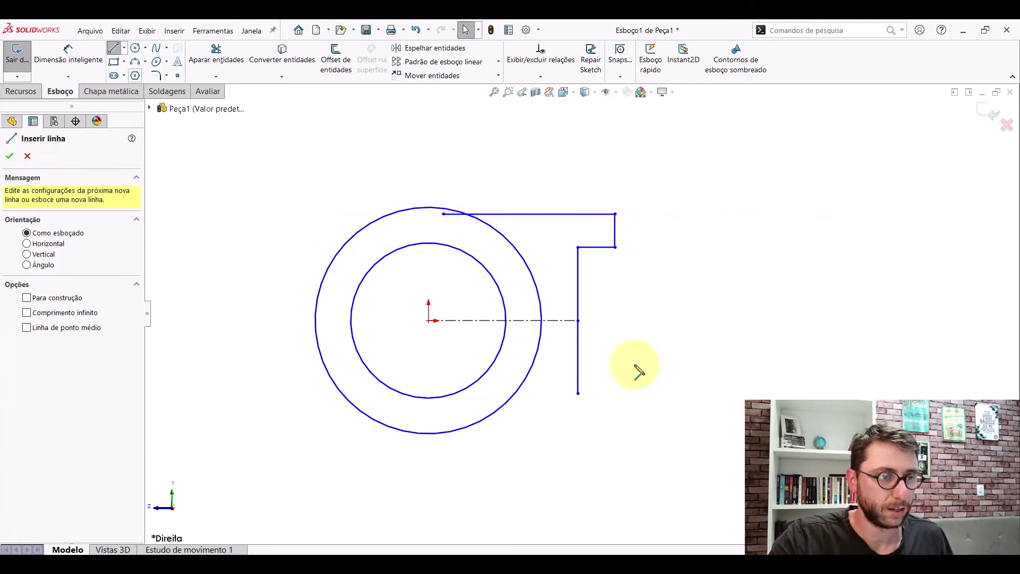
pyautogui.click(578, 393)
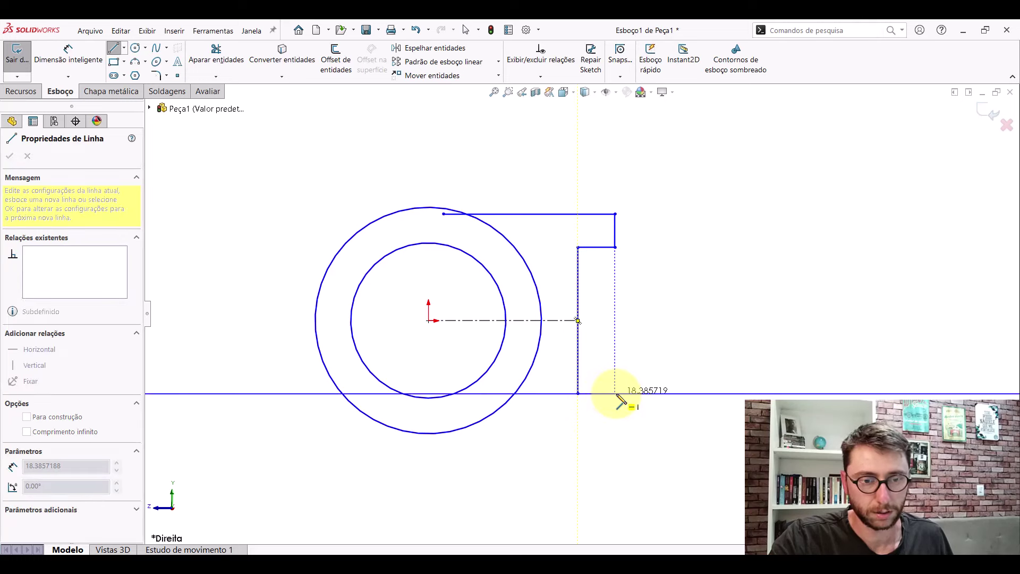
pyautogui.click(615, 393)
pyautogui.click(615, 423)
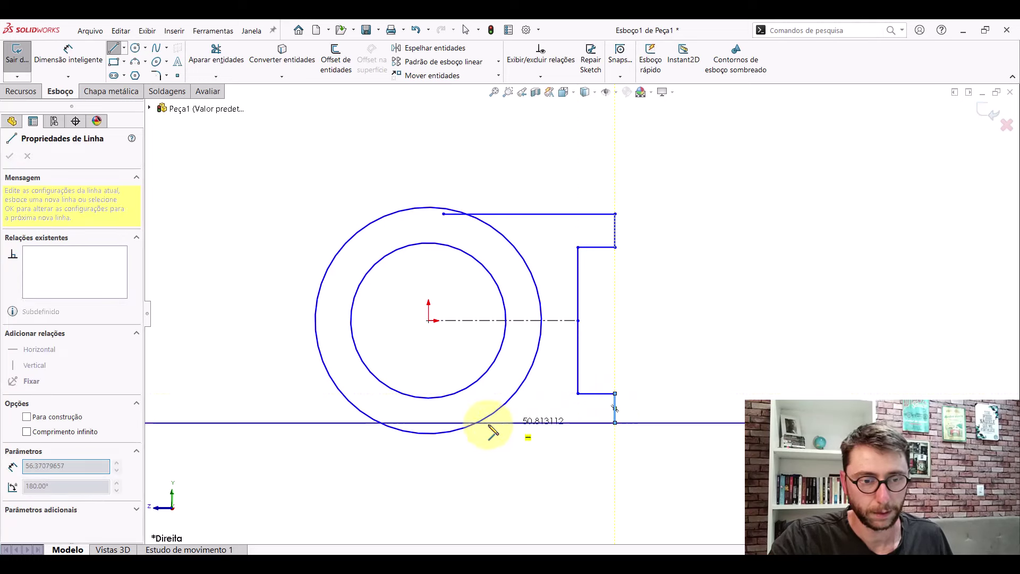
pyautogui.click(444, 423)
pyautogui.press('Escape')
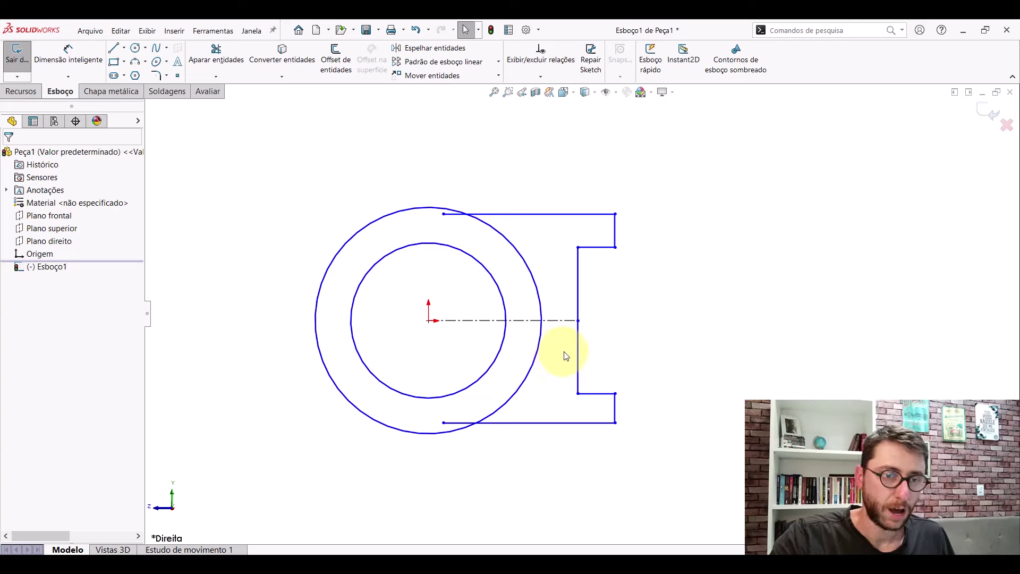
# - Make the two short step verticals equal, and the top and bottom edges equal
pyautogui.click(615, 227)
pyautogui.keyDown('ctrl'); pyautogui.click(616, 407); pyautogui.keyUp('ctrl')
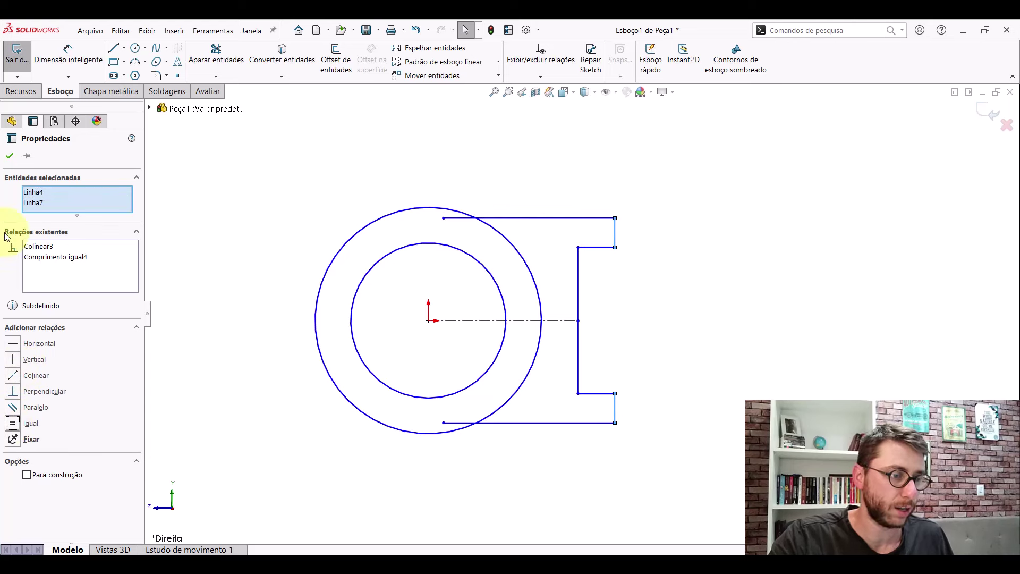
pyautogui.click(11, 154)
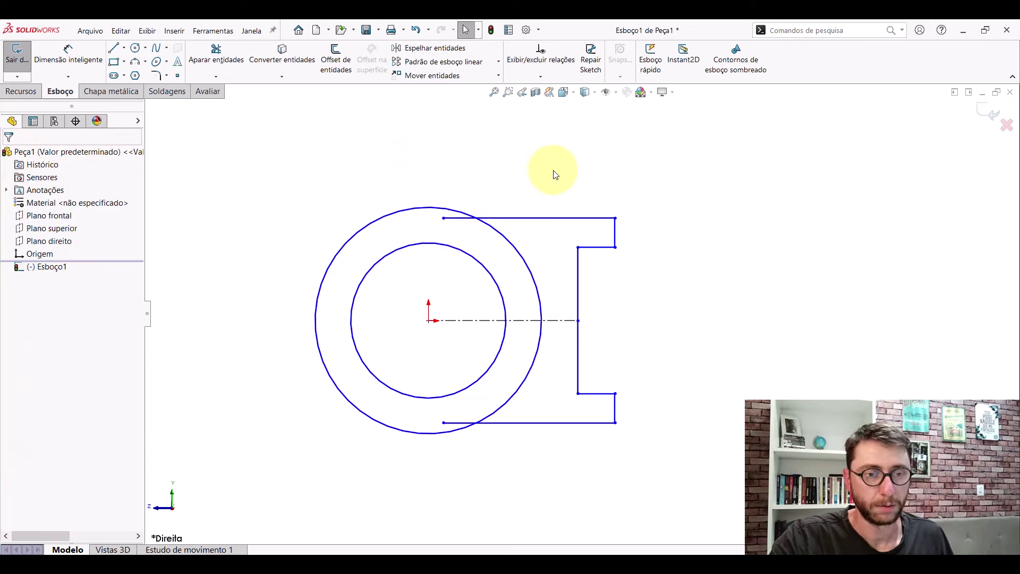
pyautogui.click(524, 219)
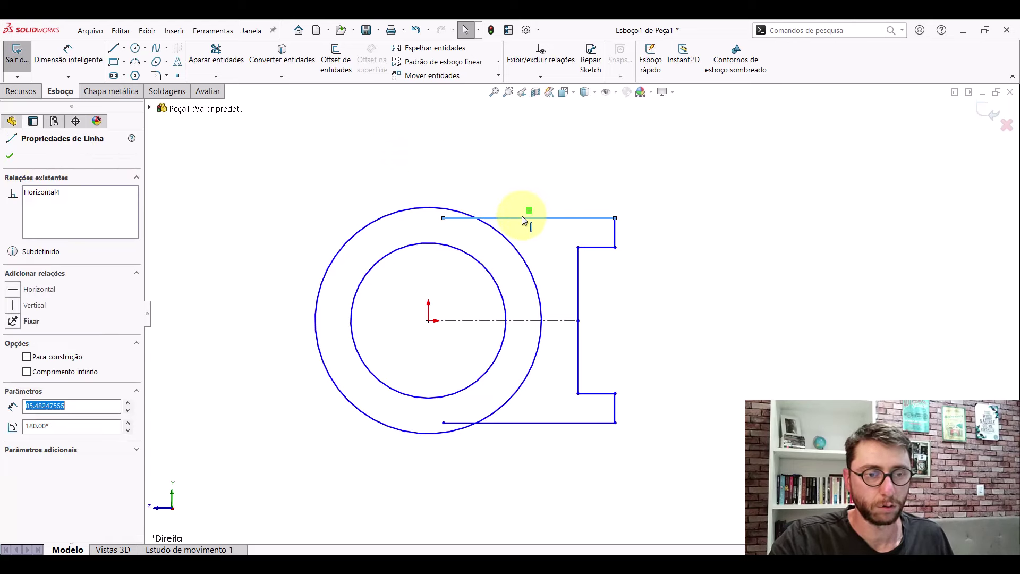
pyautogui.keyDown('ctrl'); pyautogui.click(559, 423); pyautogui.keyUp('ctrl')
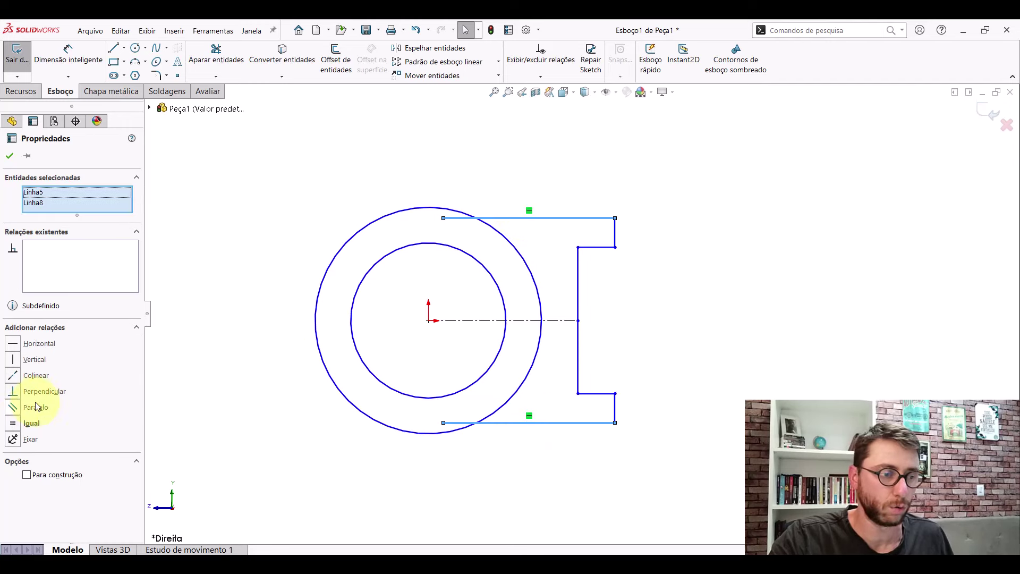
pyautogui.click(10, 156)
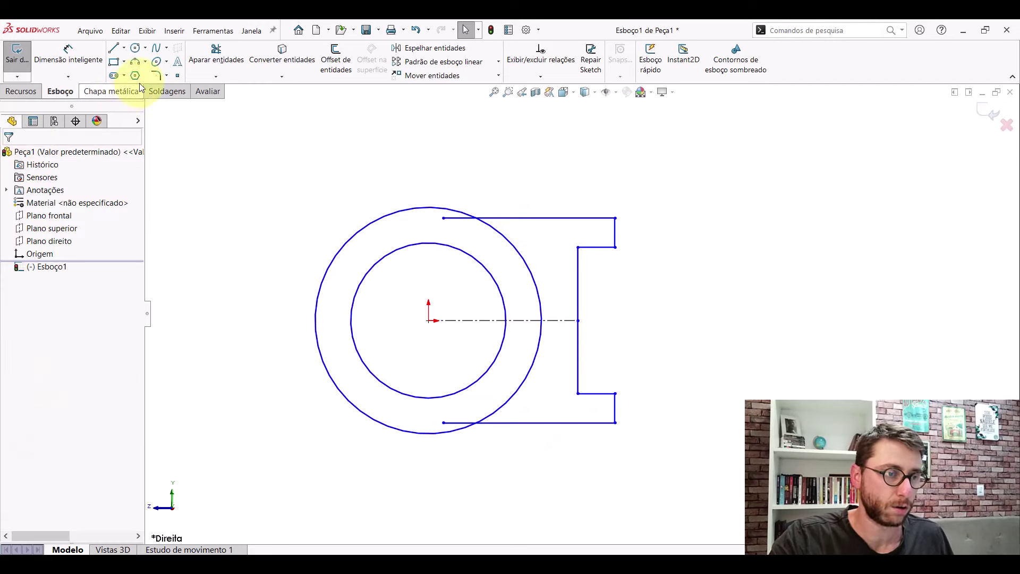
# - Trim the top and bottom tab edge ends inside the circle, accepting the relation warning
pyautogui.click(230, 59)
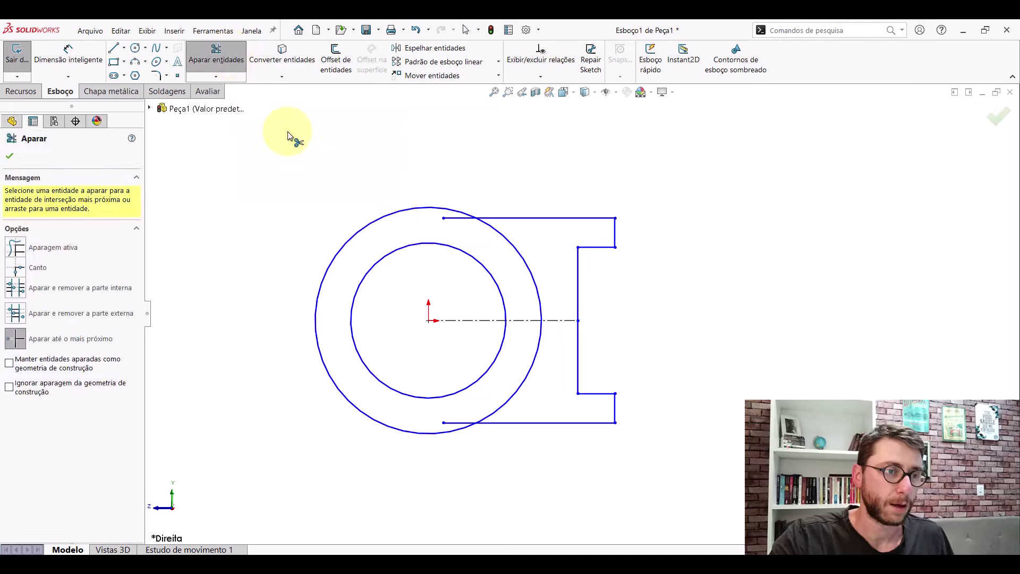
pyautogui.click(455, 221)
pyautogui.click(534, 317)
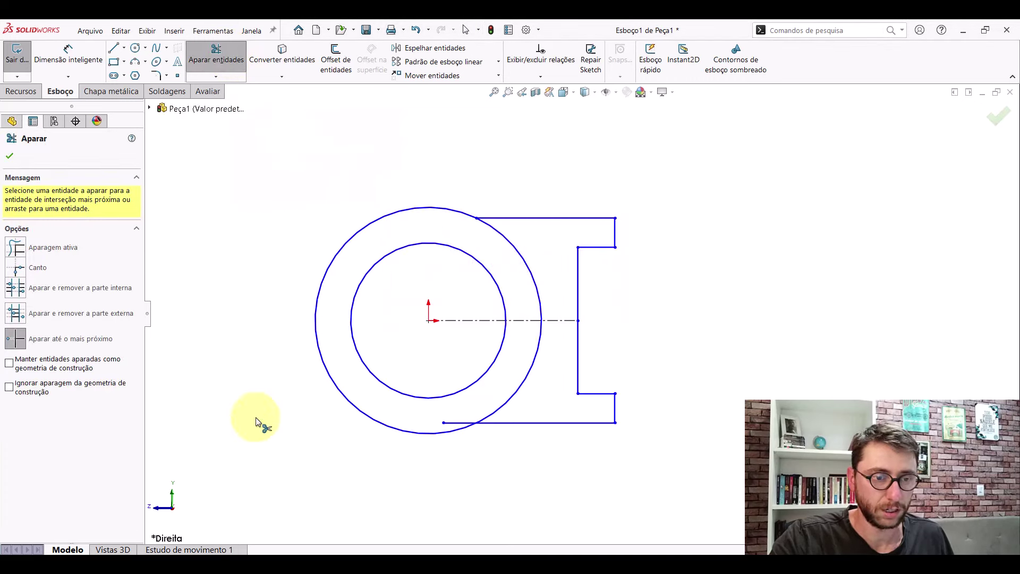
pyautogui.click(458, 424)
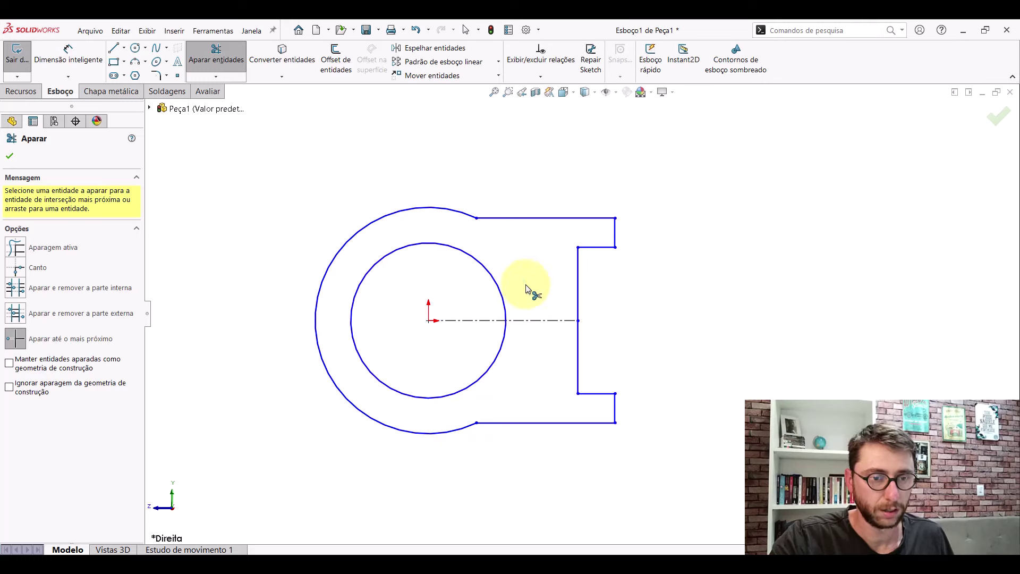
pyautogui.click(12, 156)
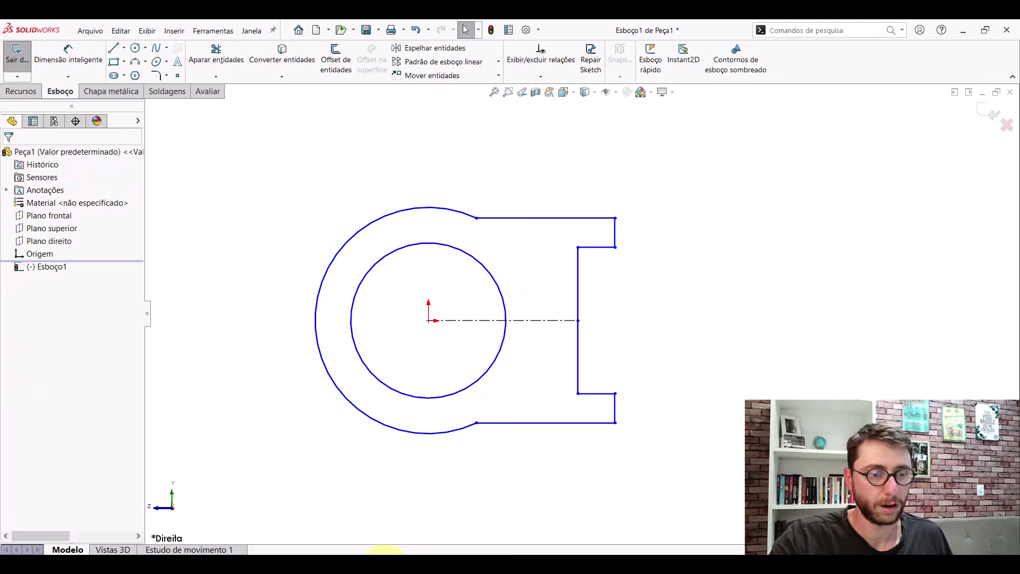
# - Measure the PP-ESD(127) ring's hole, outer edge and outer face (R18), then return to Peça1
pyautogui.click(391, 496)
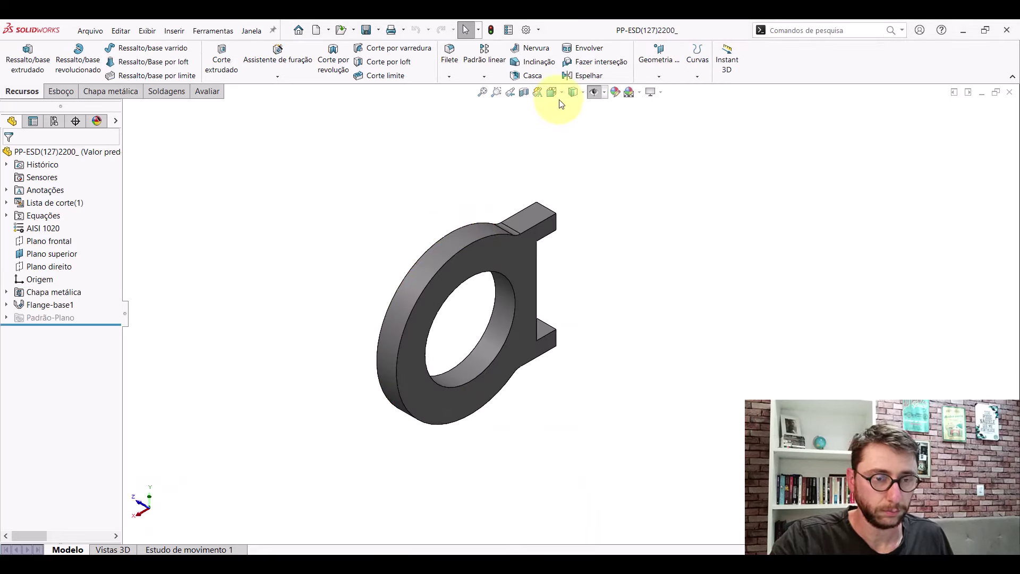
pyautogui.click(202, 90)
pyautogui.click(127, 59)
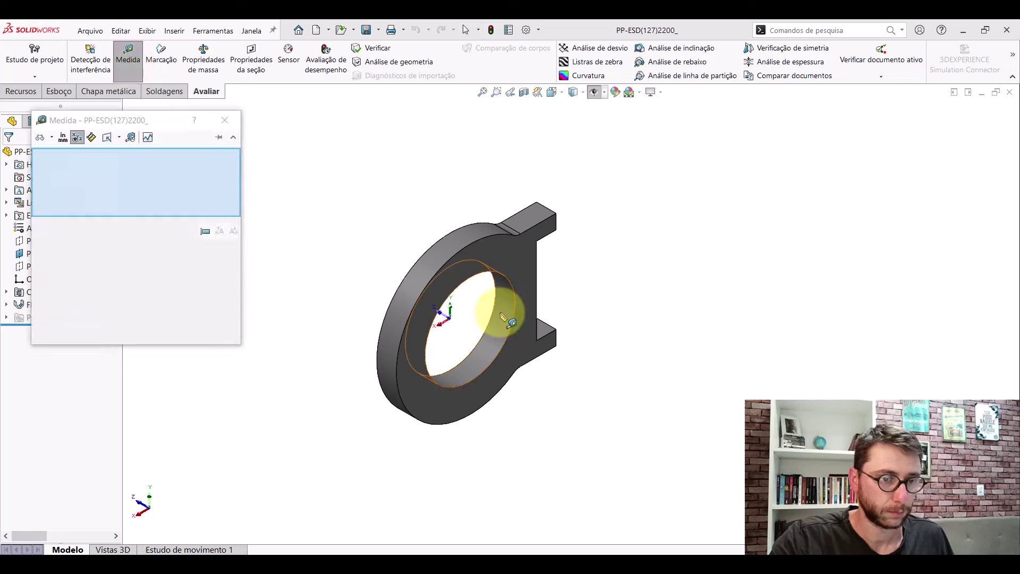
pyautogui.click(503, 317)
pyautogui.click(569, 246)
pyautogui.click(455, 228)
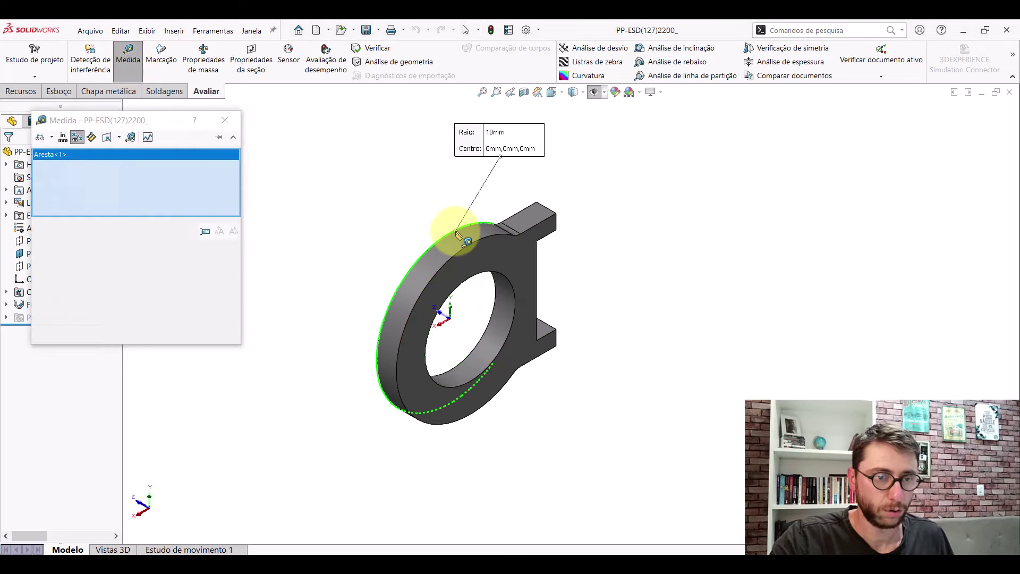
pyautogui.click(678, 244)
pyautogui.click(474, 236)
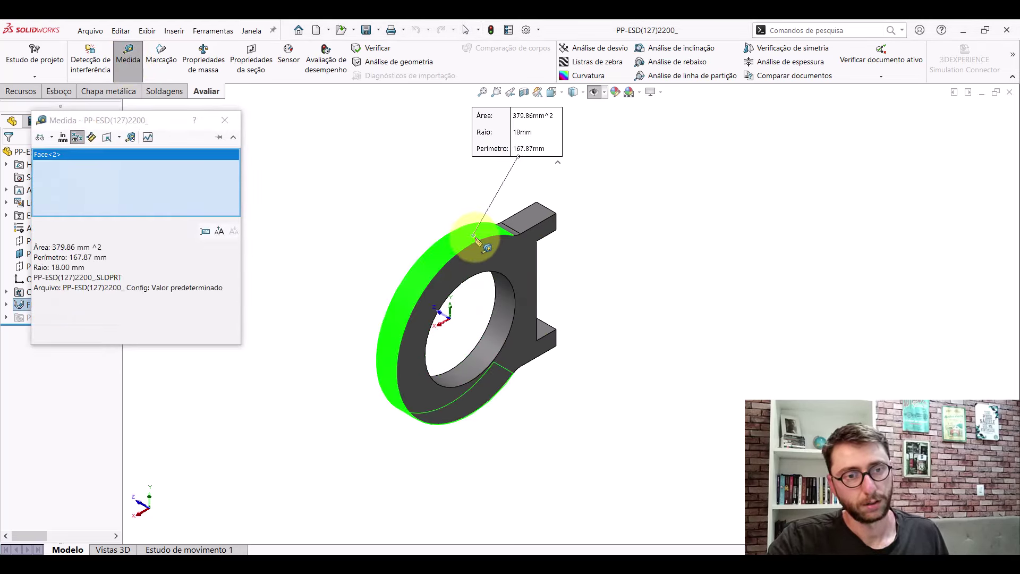
pyautogui.click(485, 523)
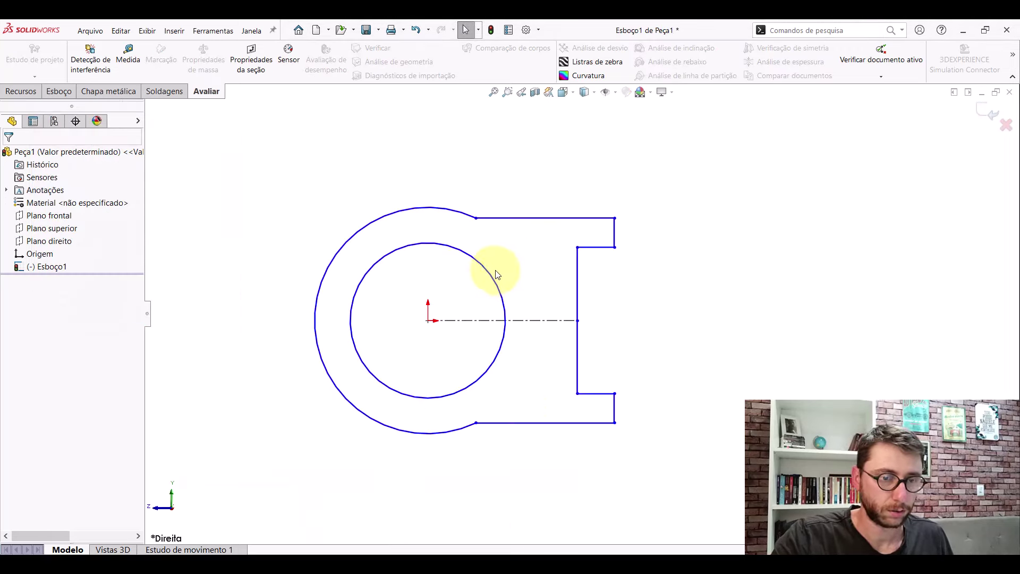
# - Dimension the inner circle to Ø22 mm and the outer arc to R18 mm
pyautogui.click(59, 93)
pyautogui.click(68, 53)
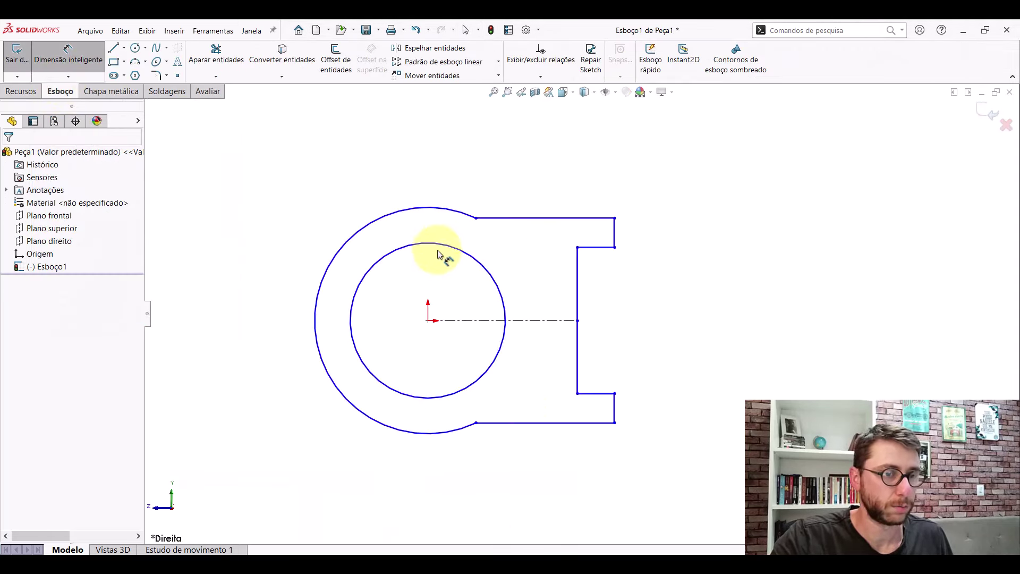
pyautogui.click(442, 246)
pyautogui.click(427, 277)
pyautogui.write('22')
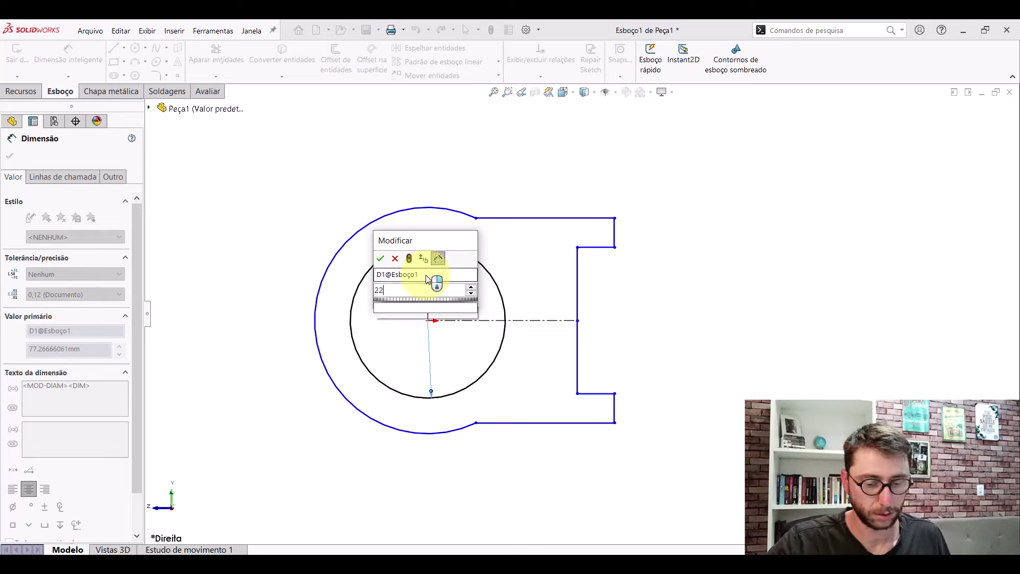
pyautogui.press('Return')
pyautogui.click(401, 217)
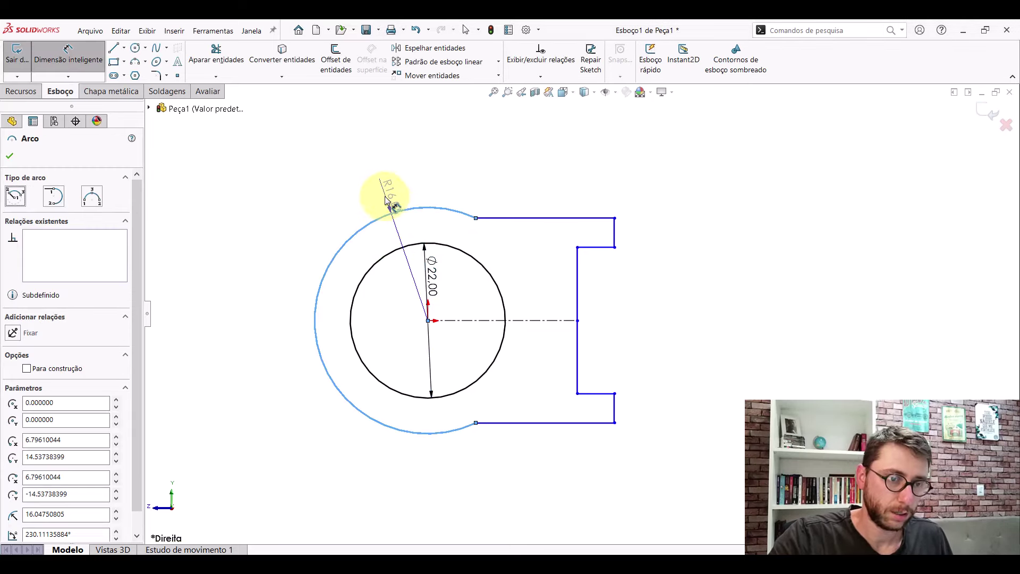
pyautogui.click(380, 193)
pyautogui.write('18')
pyautogui.press('Return')
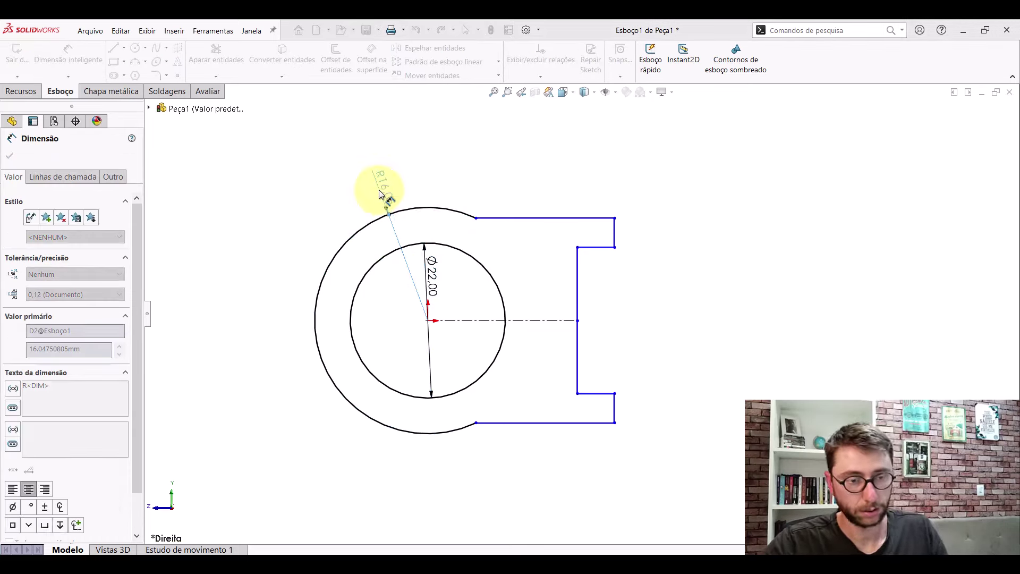
pyautogui.press('Escape')
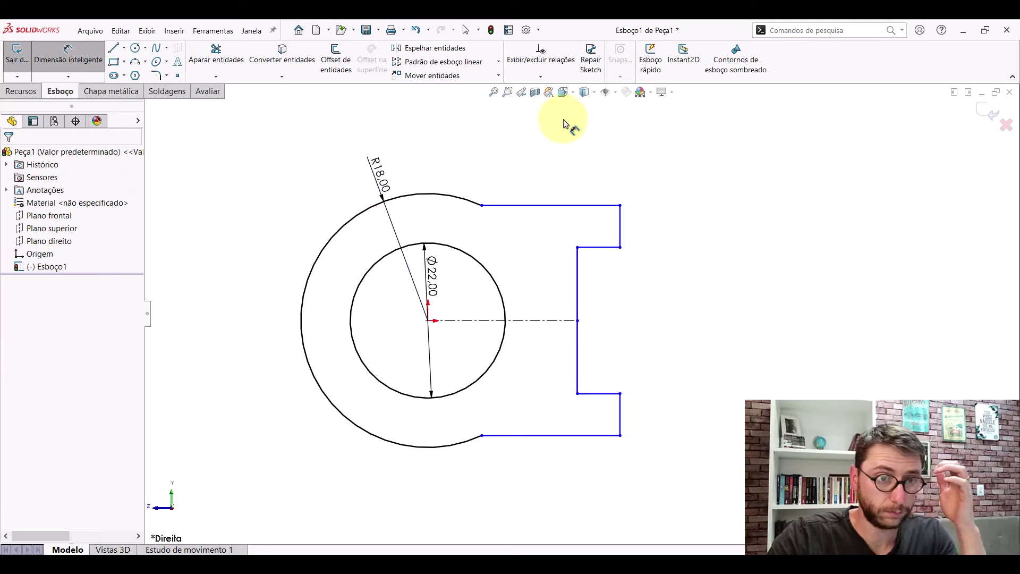
# - Switch the sketch view to isometric, then to the Right view, zoomed to fit
pyautogui.click(562, 92)
pyautogui.click(624, 104)
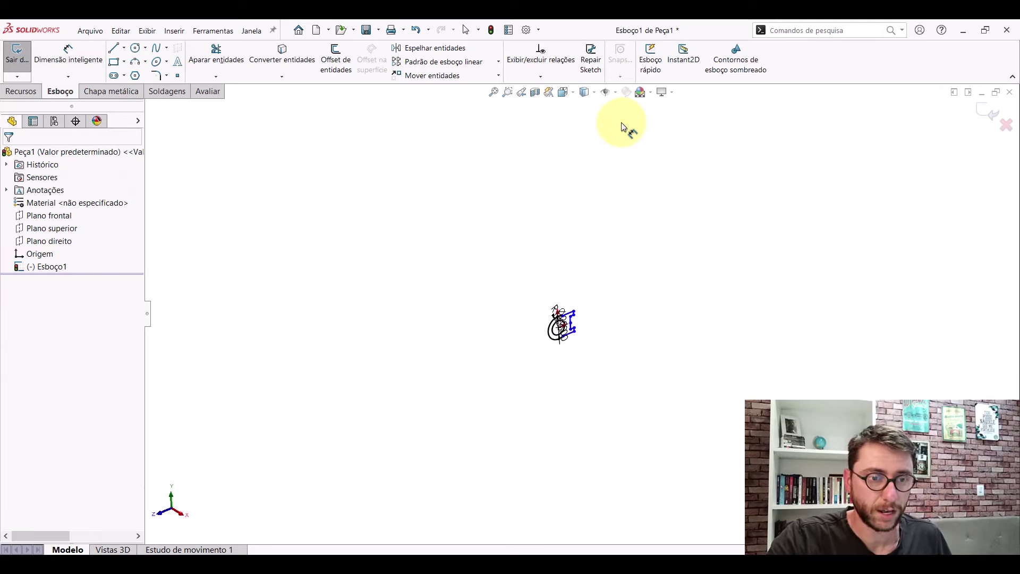
pyautogui.press('space')
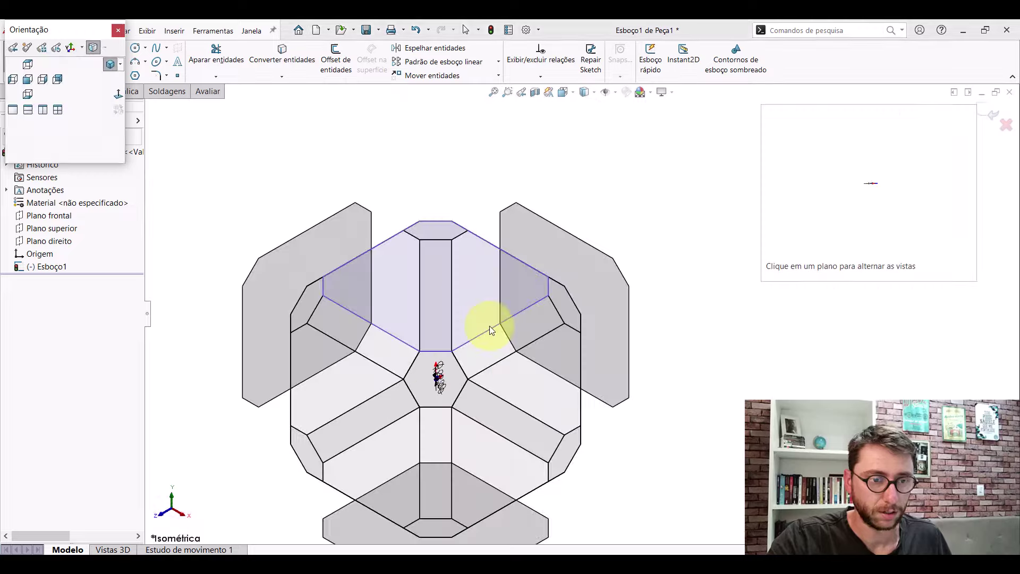
pyautogui.click(489, 326)
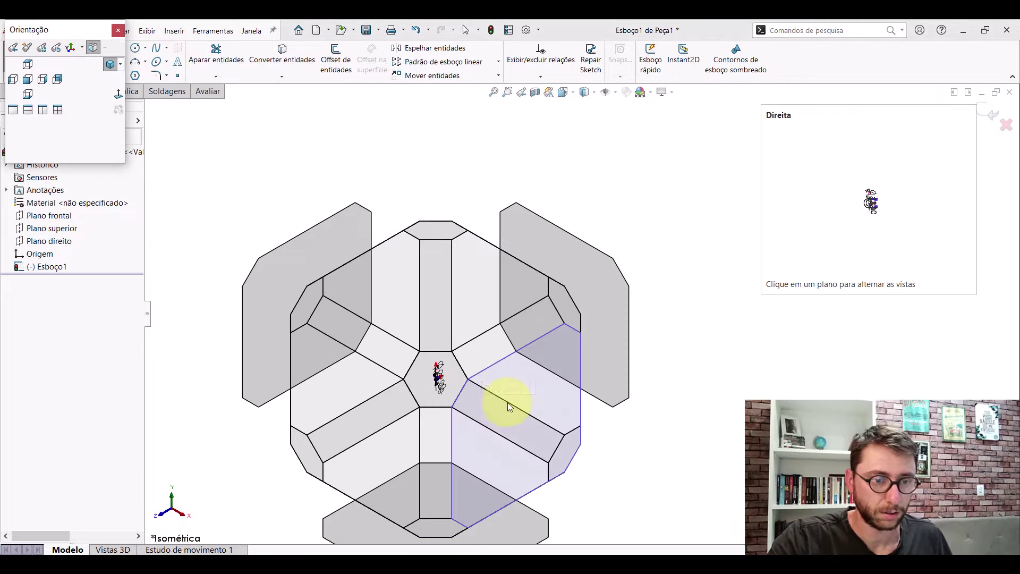
pyautogui.click(508, 404)
pyautogui.press('f')
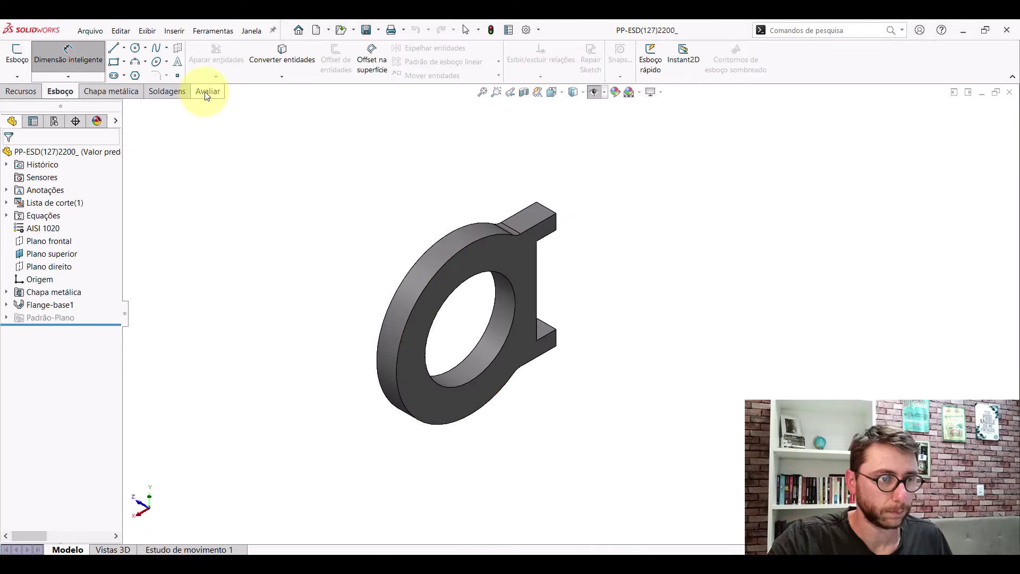
# - Measure the ring's key slot edge (21 mm) and its 16.2 mm offset from the hole centre
pyautogui.click(208, 91)
pyautogui.click(128, 53)
pyautogui.click(538, 269)
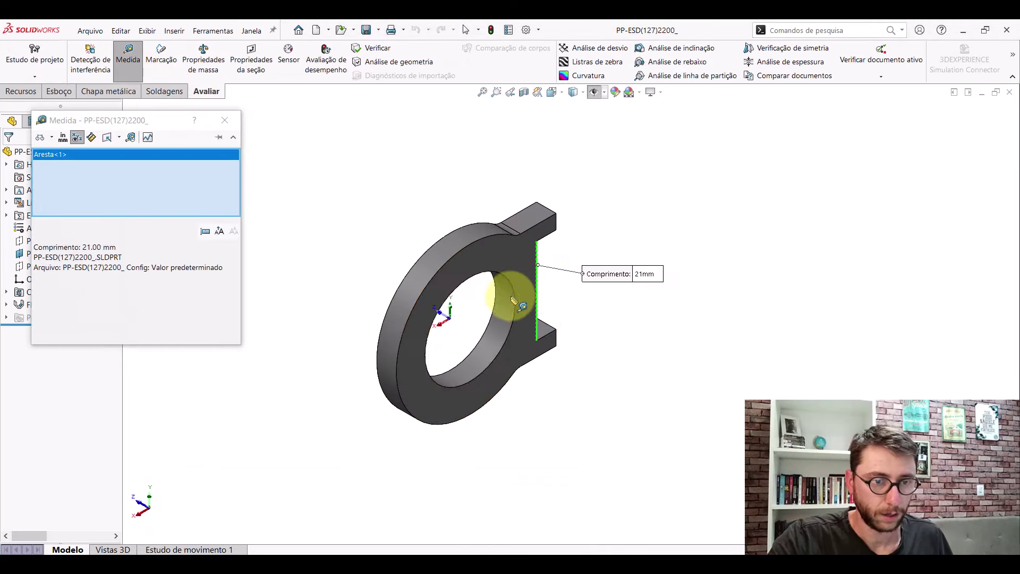
pyautogui.click(512, 312)
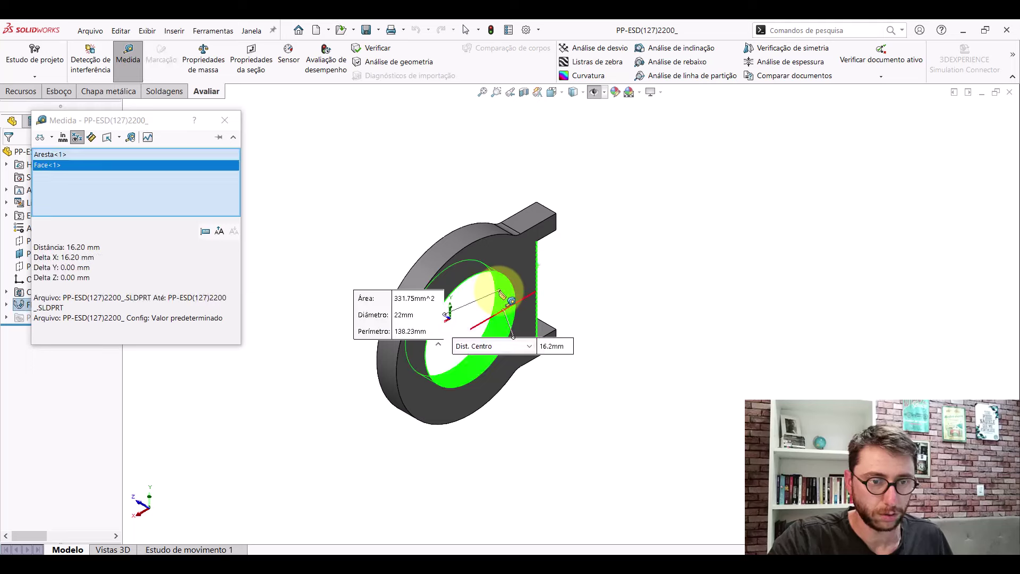
pyautogui.press('Escape')
pyautogui.press('Escape')
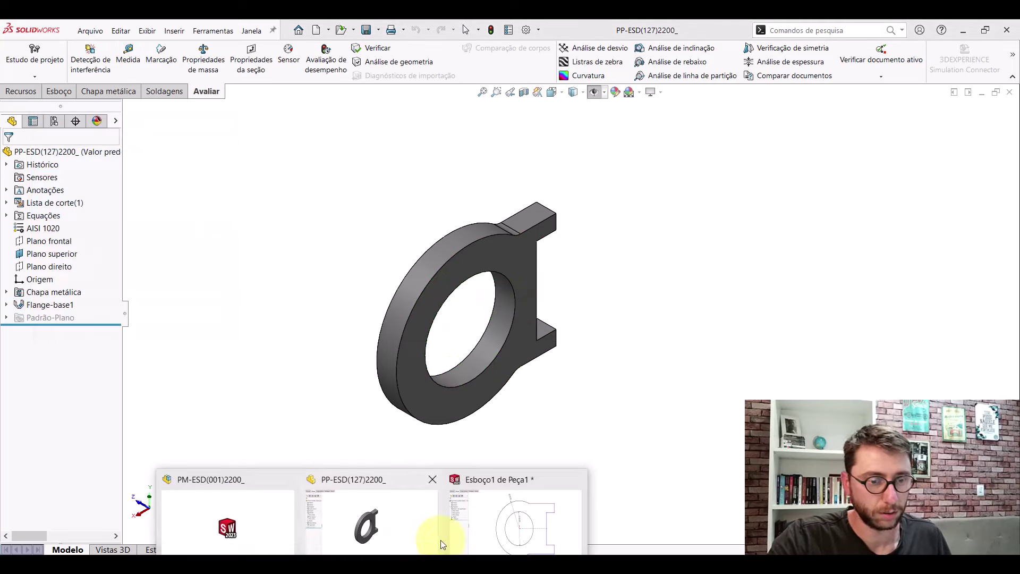
pyautogui.click(486, 510)
# - Dimension Peça1's slot line to 21 mm and its distance from centre to 16.20 mm
pyautogui.click(68, 93)
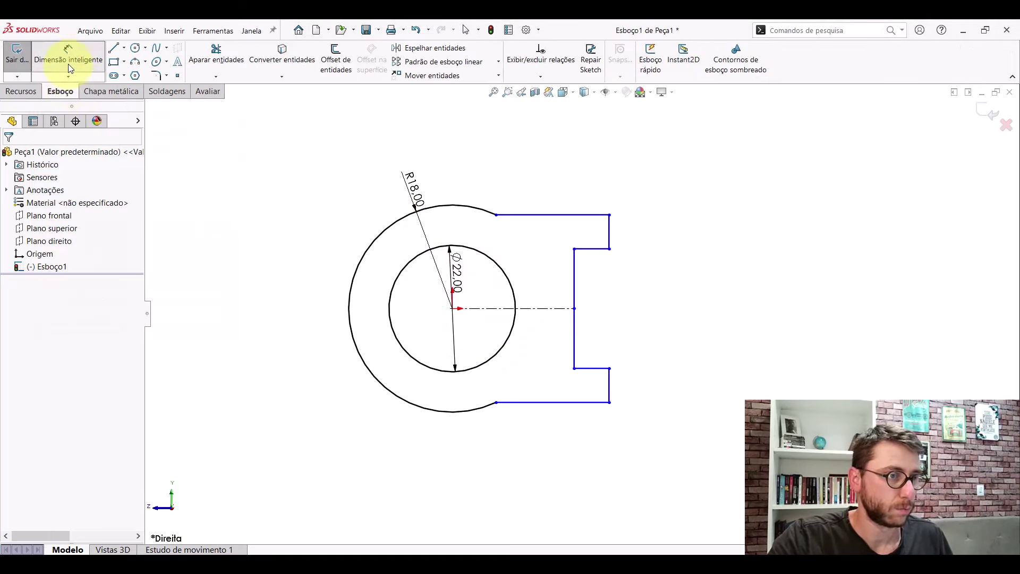
pyautogui.click(575, 287)
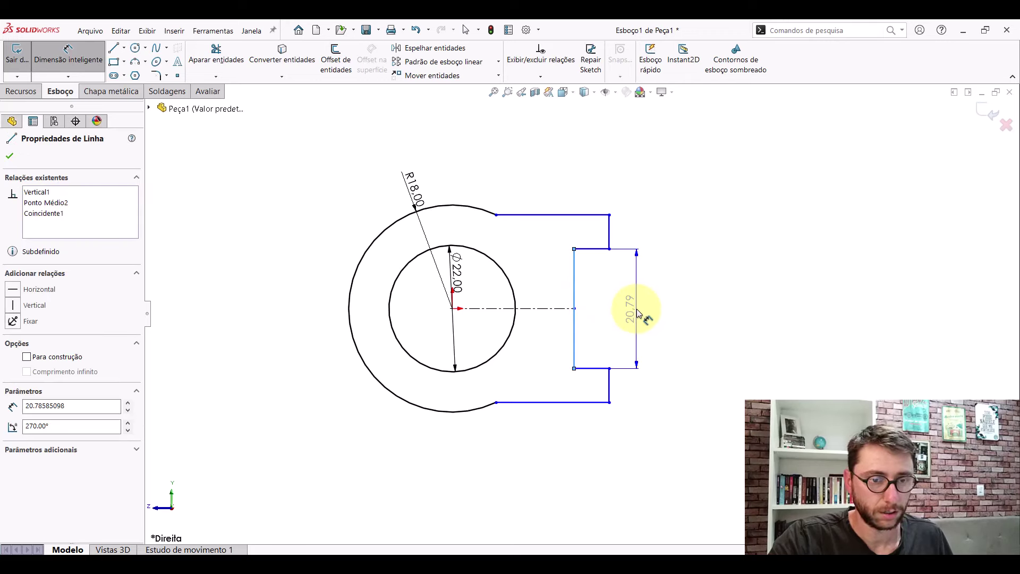
pyautogui.click(632, 312)
pyautogui.write('21')
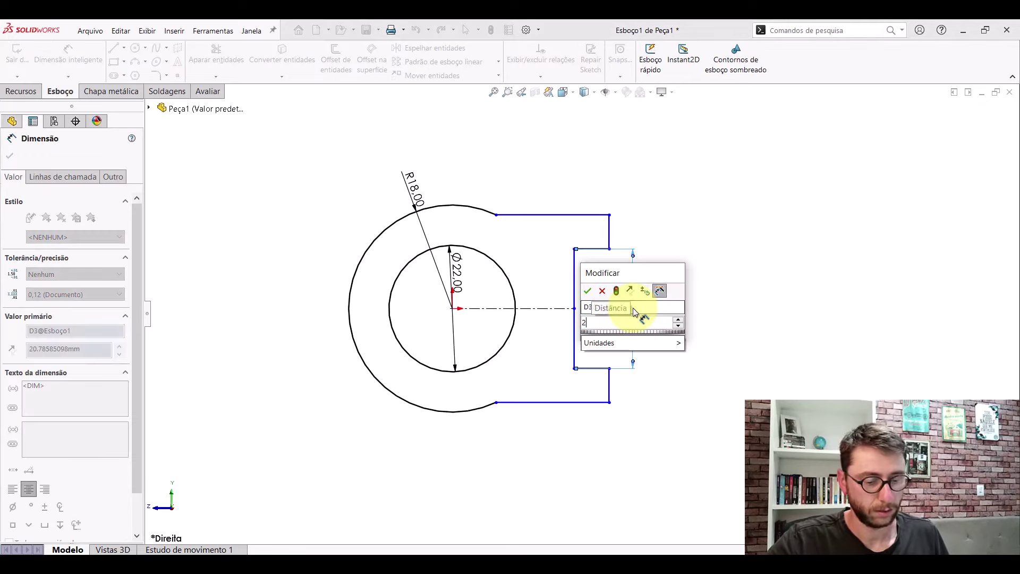
pyautogui.press('Return')
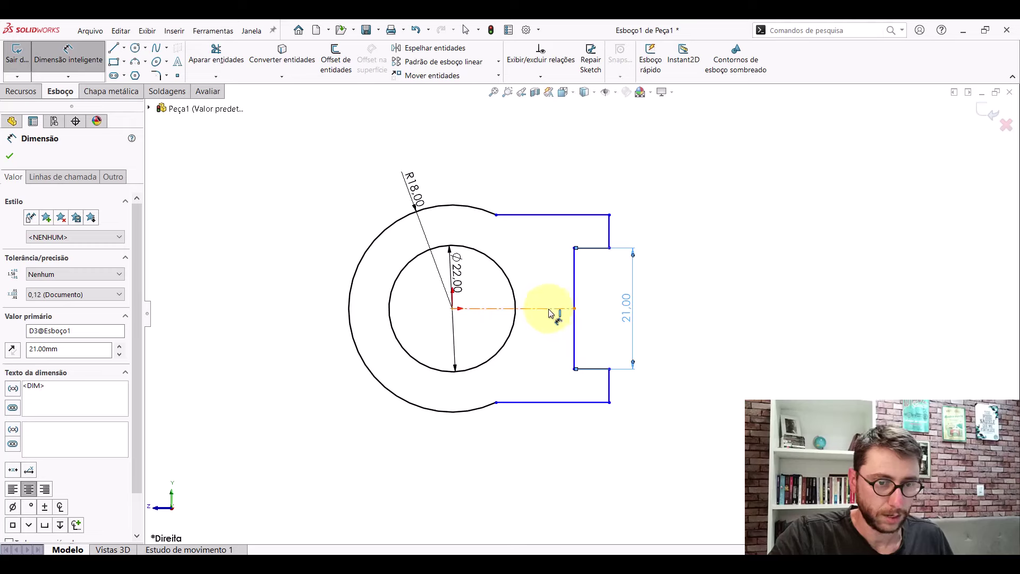
pyautogui.click(551, 314)
pyautogui.click(524, 361)
pyautogui.write('16,2')
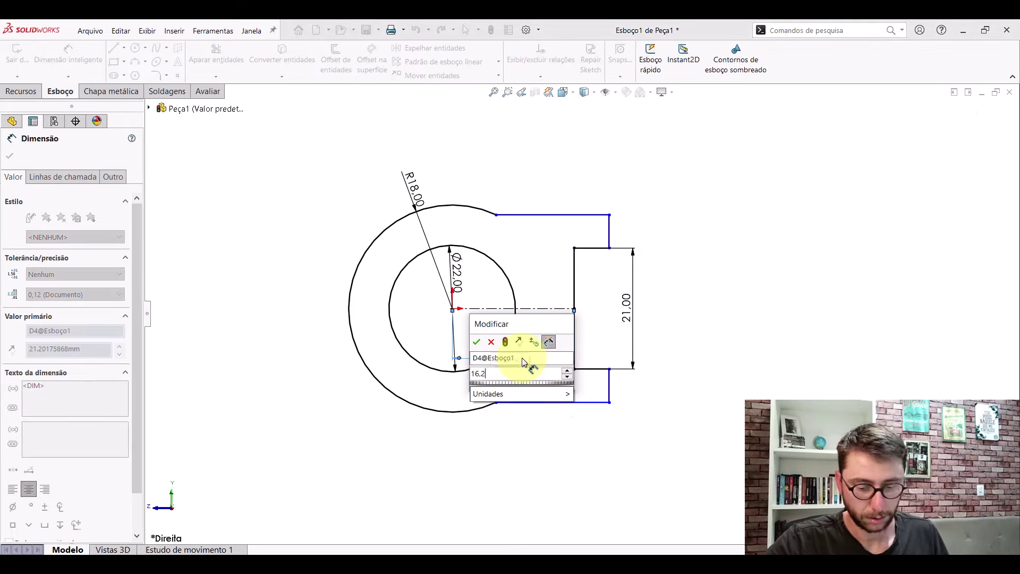
pyautogui.press('Return')
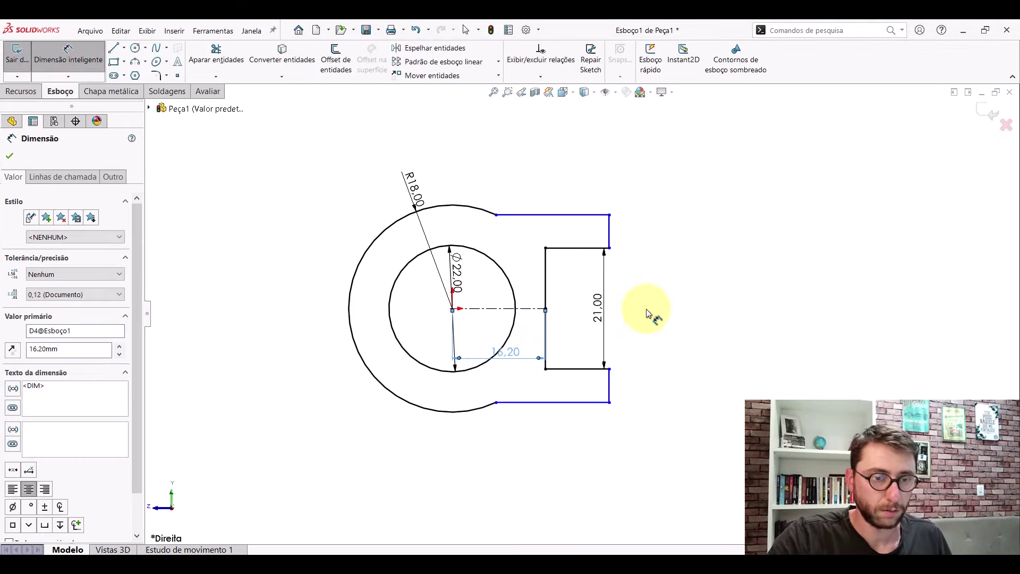
pyautogui.click(691, 278)
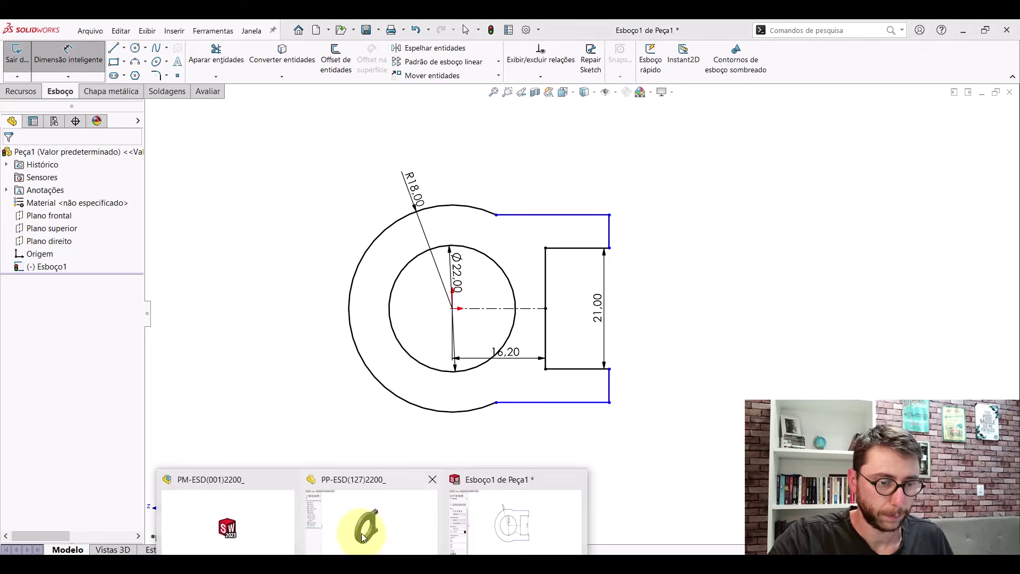
pyautogui.click(374, 510)
# - Measure the tab's edges and the tab-to-hole distance on the PP-ESD(127)2200_ ring
pyautogui.click(206, 91)
pyautogui.click(128, 59)
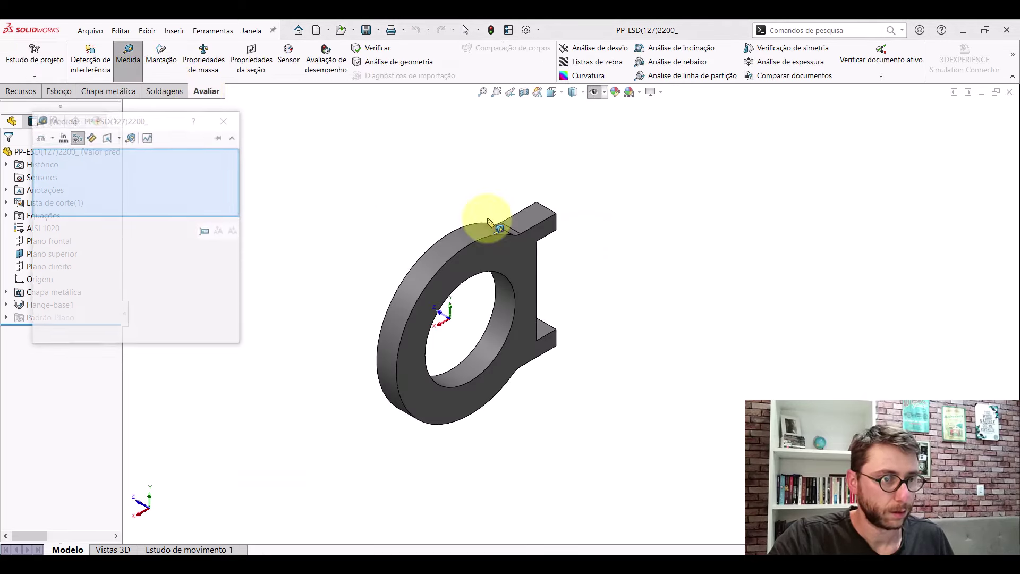
pyautogui.click(556, 221)
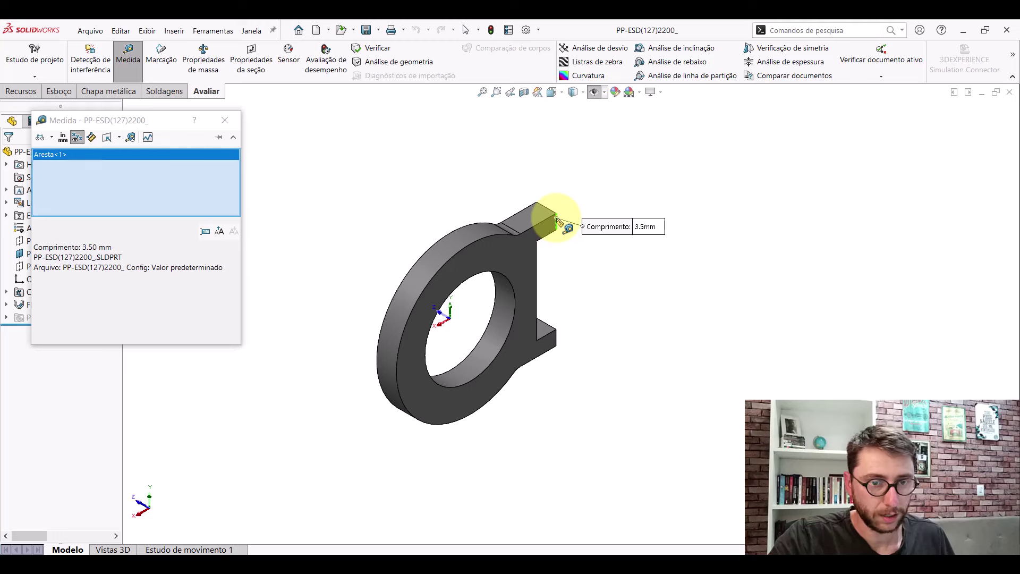
pyautogui.click(574, 263)
pyautogui.scroll(-3, 557, 247)
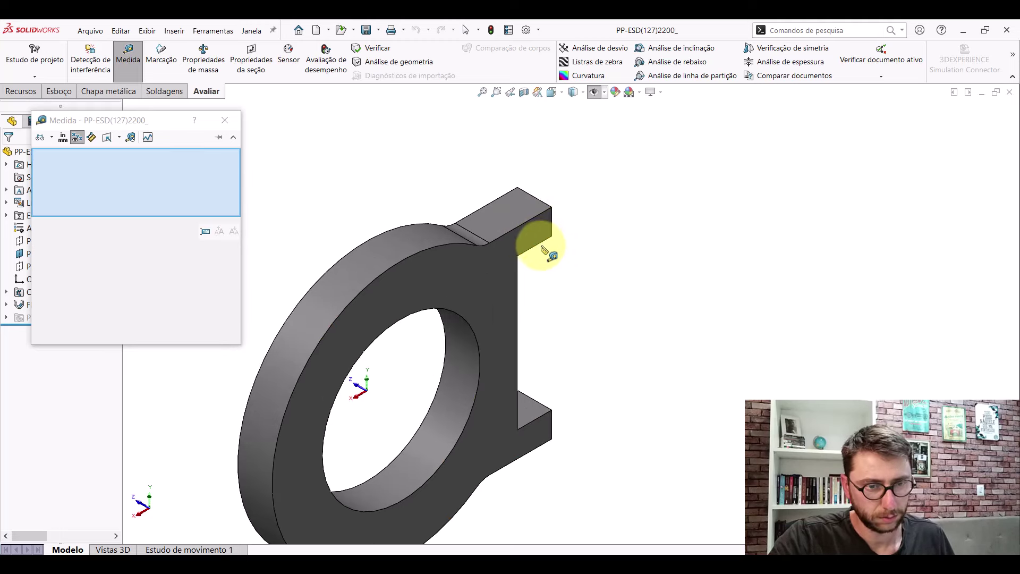
pyautogui.click(554, 223)
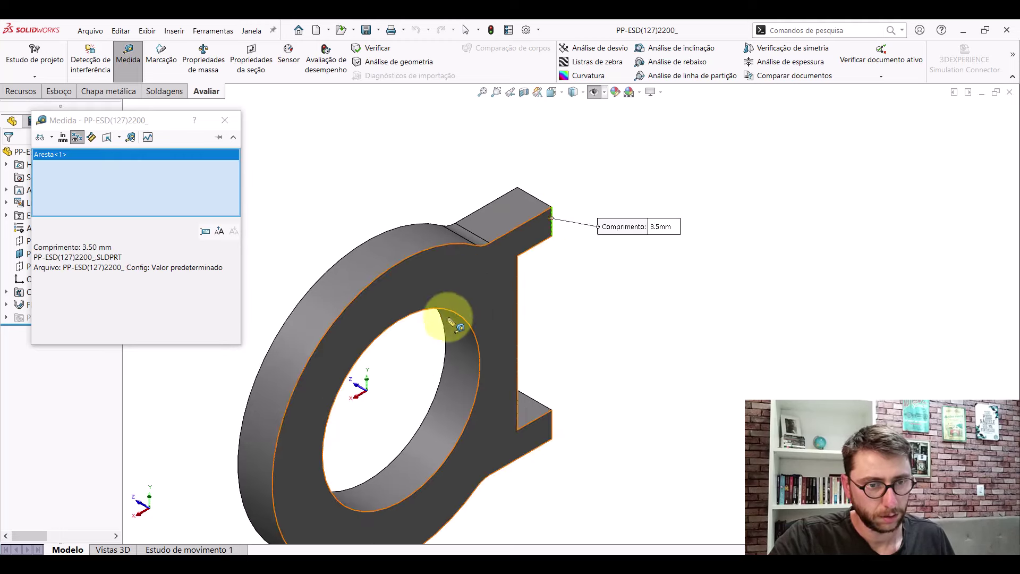
pyautogui.click(450, 316)
pyautogui.press('Escape')
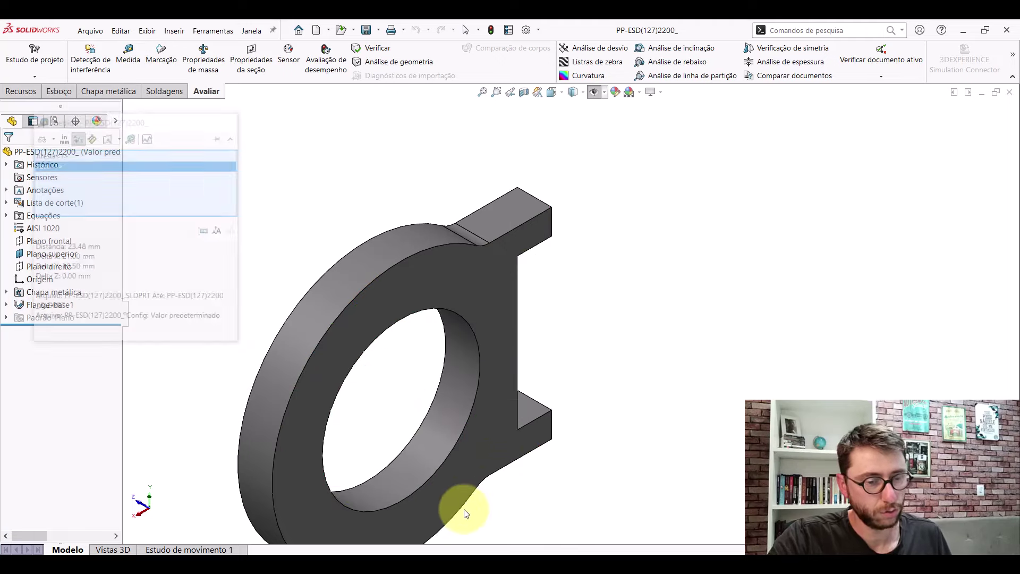
# - In Peça1's sketch, dimension the tab's outer line to the inner circle at 21
pyautogui.hotkey('ctrl', 'Tab')
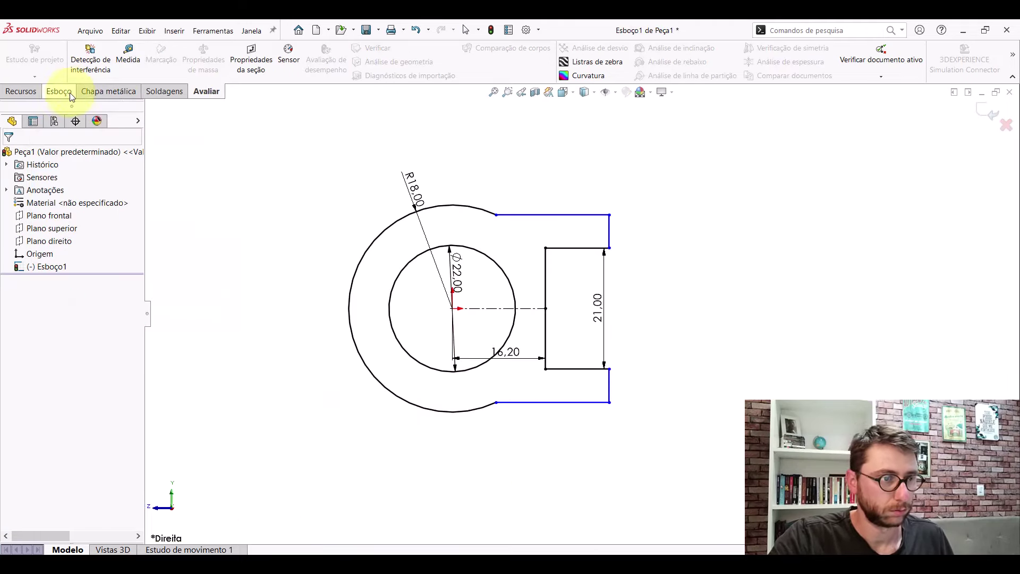
pyautogui.click(69, 92)
pyautogui.click(67, 59)
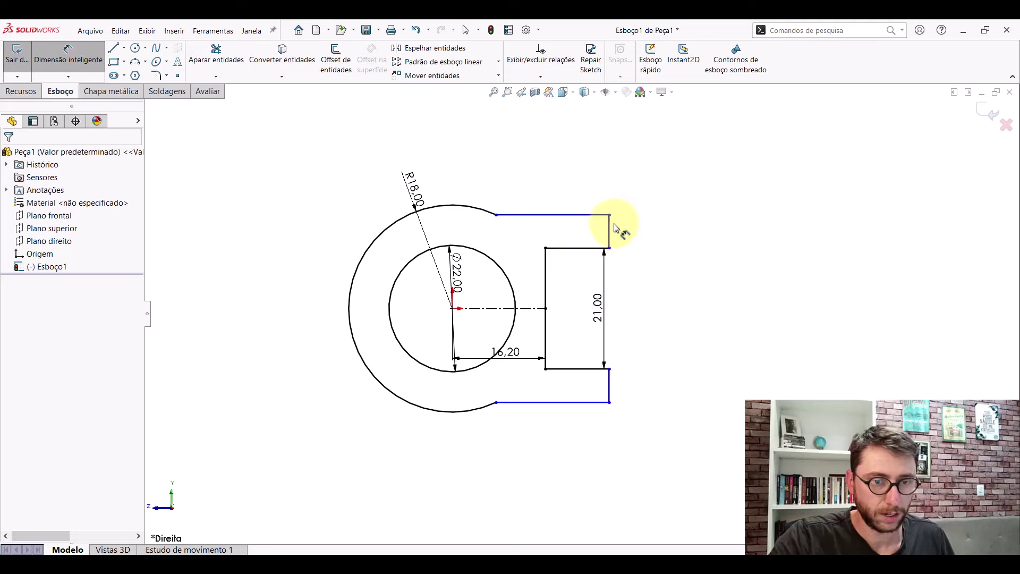
pyautogui.click(609, 229)
pyautogui.click(467, 248)
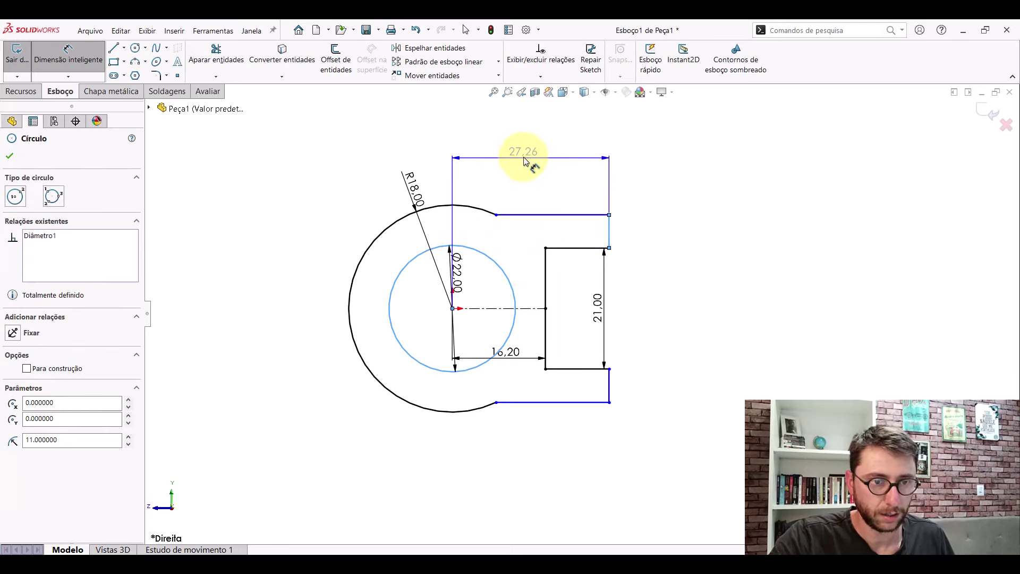
pyautogui.click(526, 157)
pyautogui.write('21')
pyautogui.press('Return')
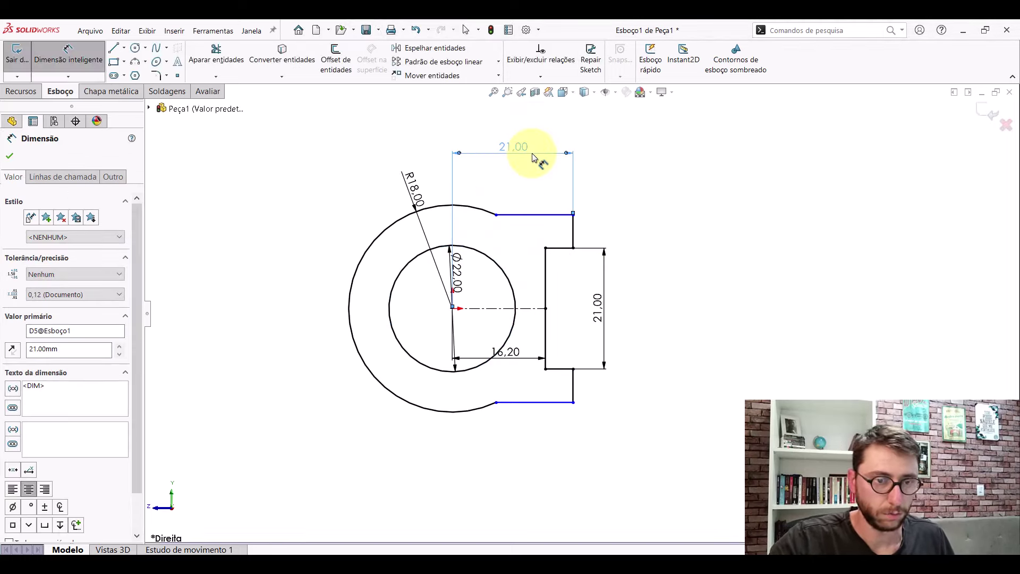
# - Dimension the short vertical step line to 3.5
pyautogui.click(575, 230)
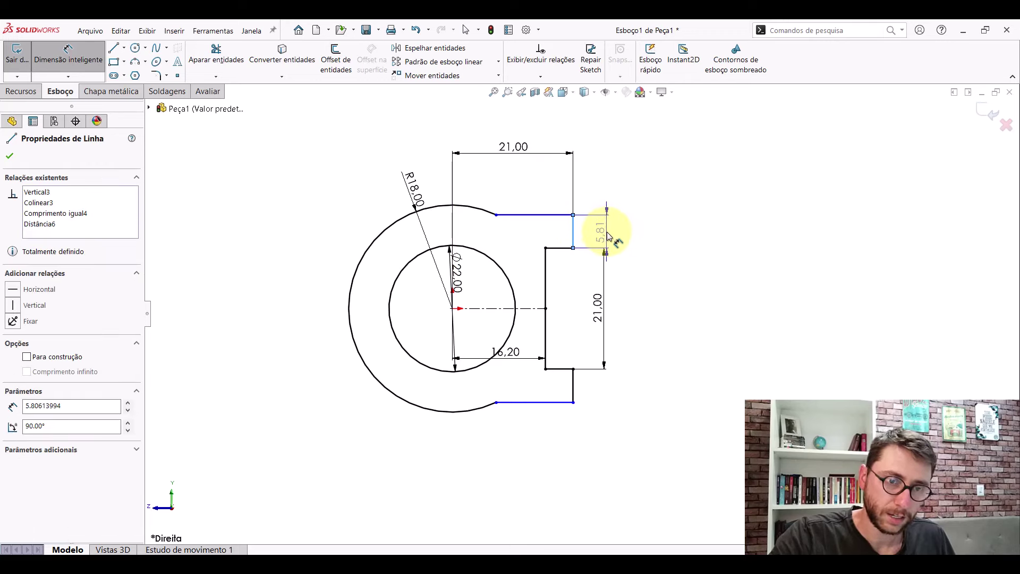
pyautogui.click(608, 236)
pyautogui.write('3.5')
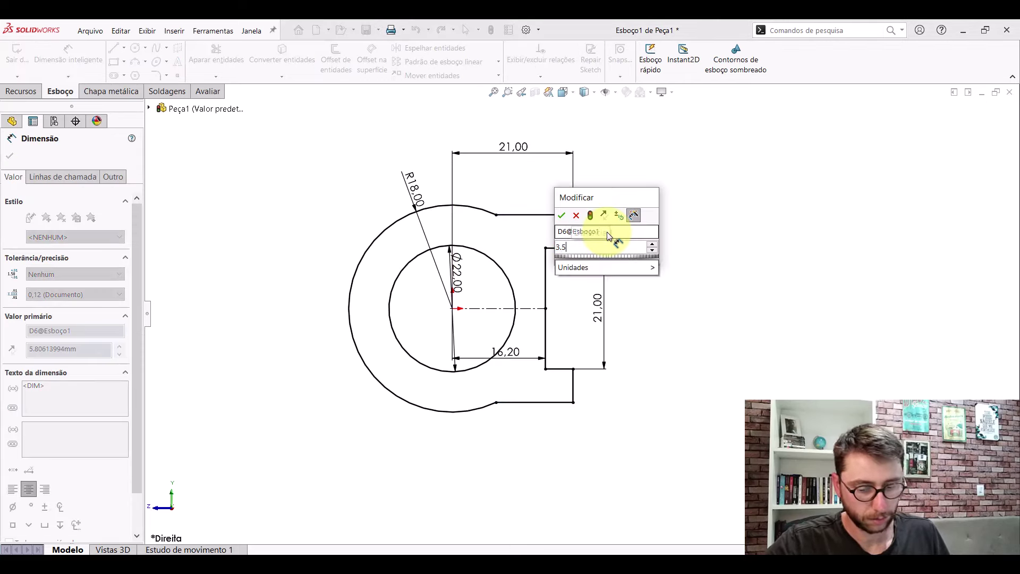
pyautogui.press('Return')
pyautogui.click(683, 228)
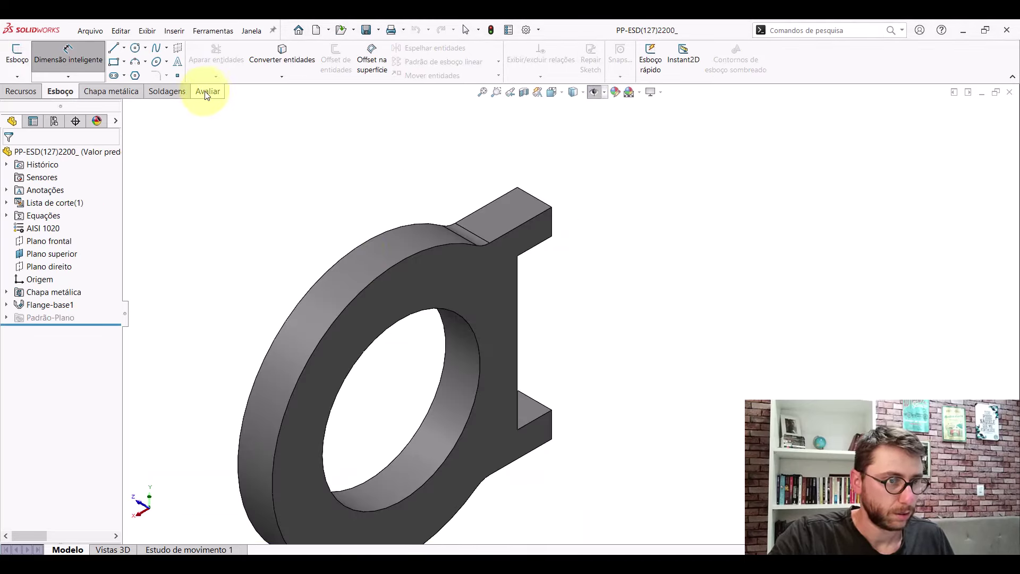
pyautogui.click(207, 91)
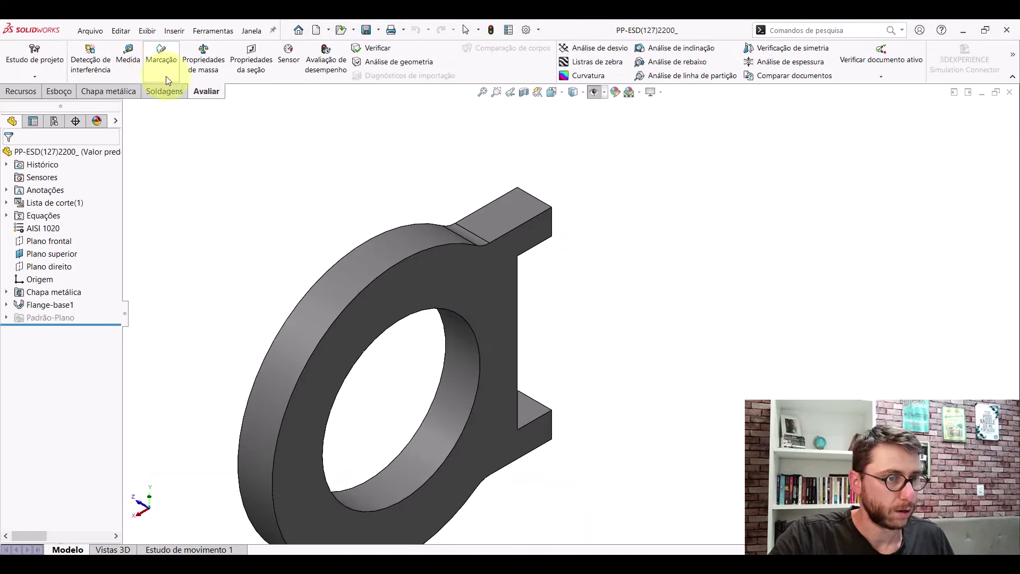
pyautogui.click(130, 59)
# - Check the reference part's rounded corner, then fillet both Peça1 ring-to-tab corners at 3 mm
pyautogui.click(461, 236)
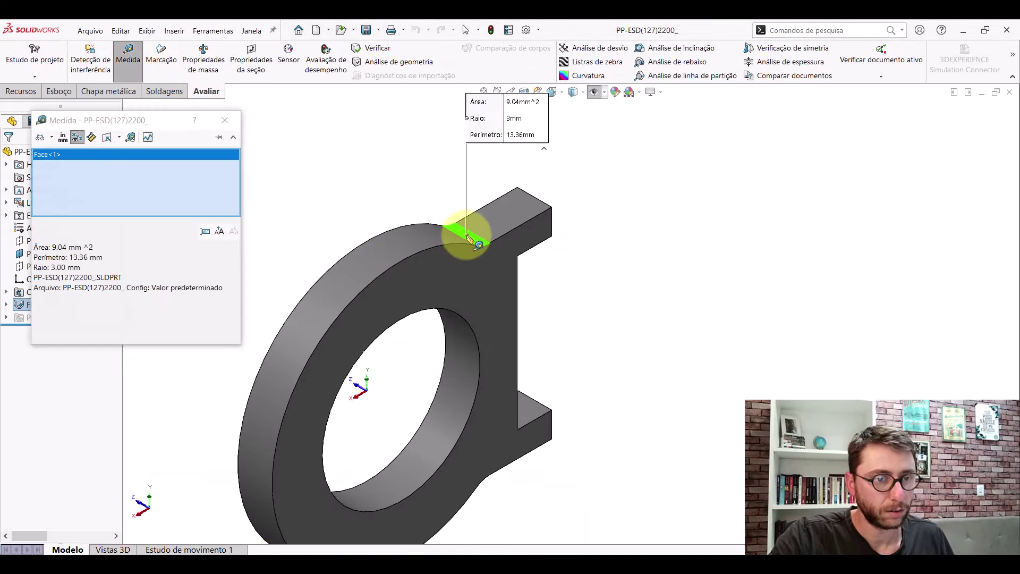
pyautogui.click(224, 120)
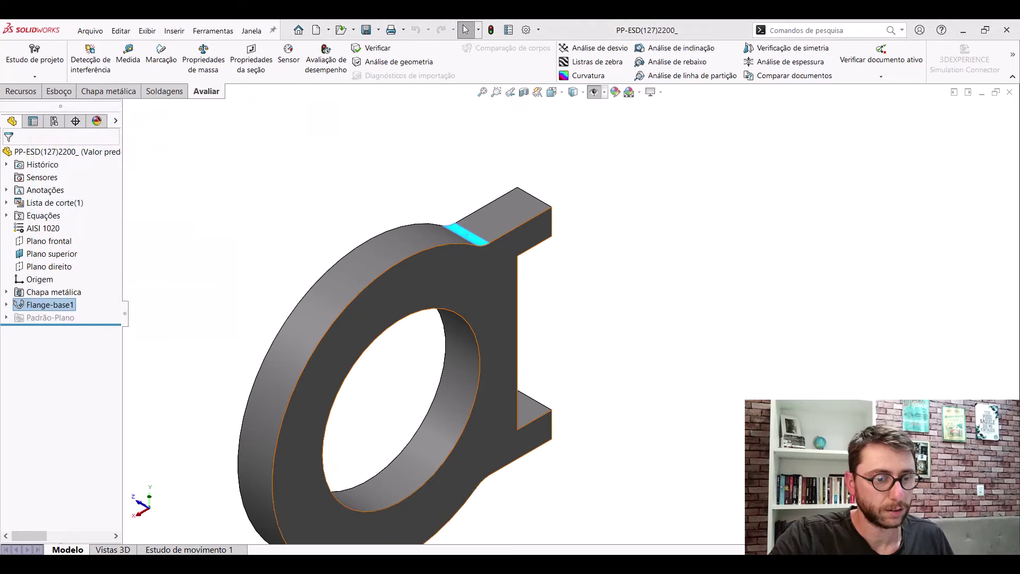
pyautogui.click(518, 513)
pyautogui.click(60, 92)
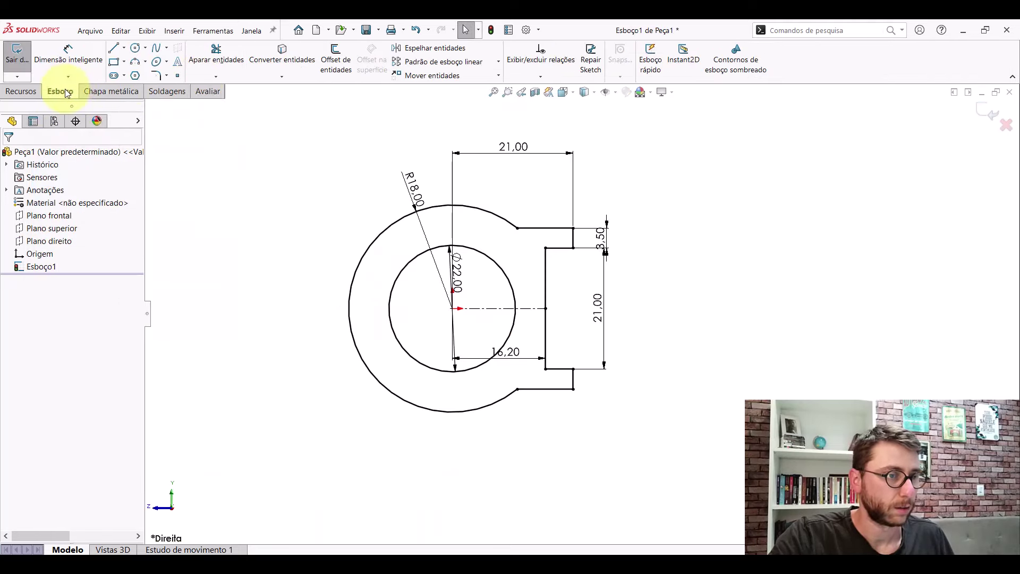
pyautogui.click(155, 77)
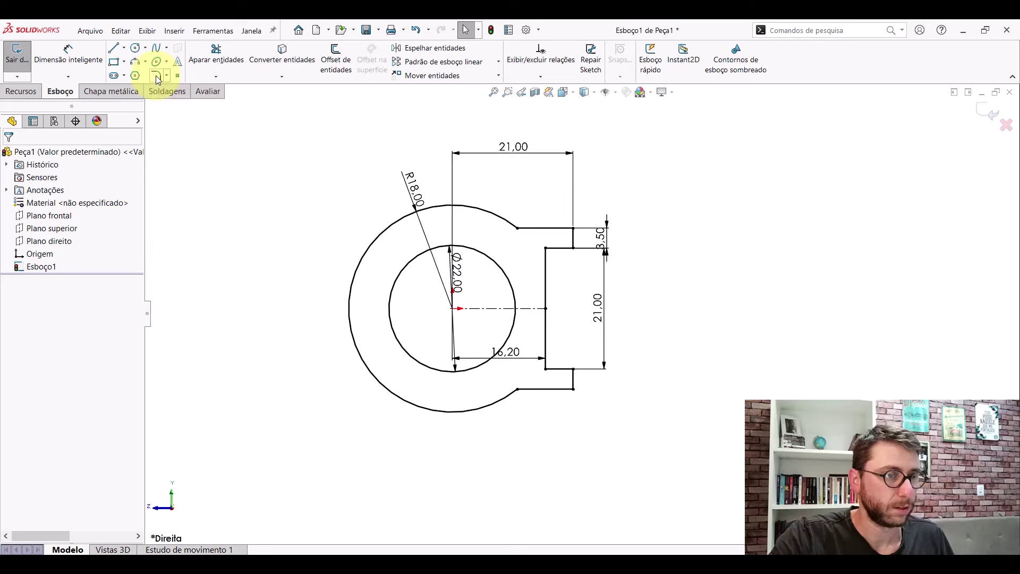
pyautogui.click(519, 230)
pyautogui.click(518, 391)
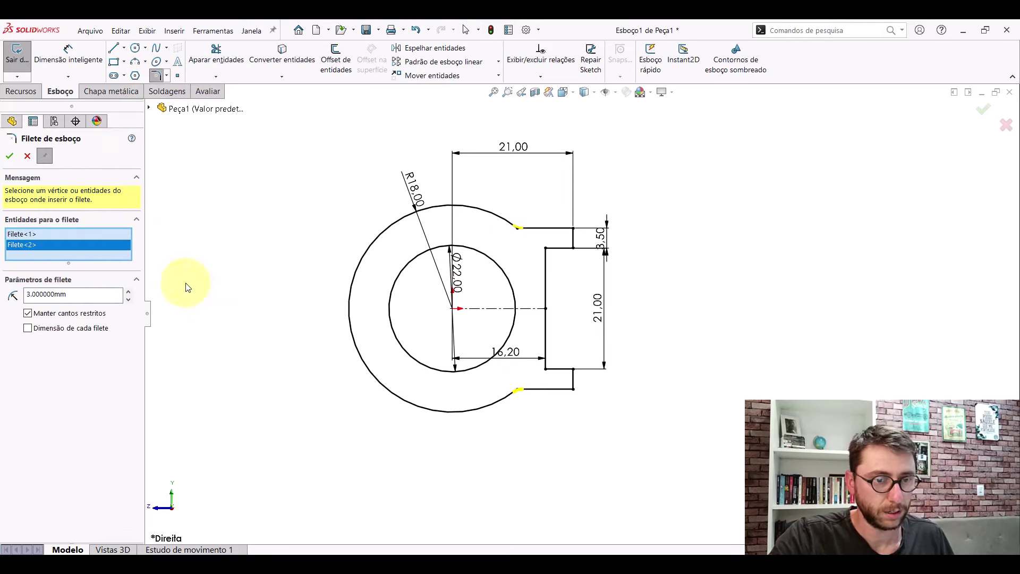
pyautogui.click(10, 155)
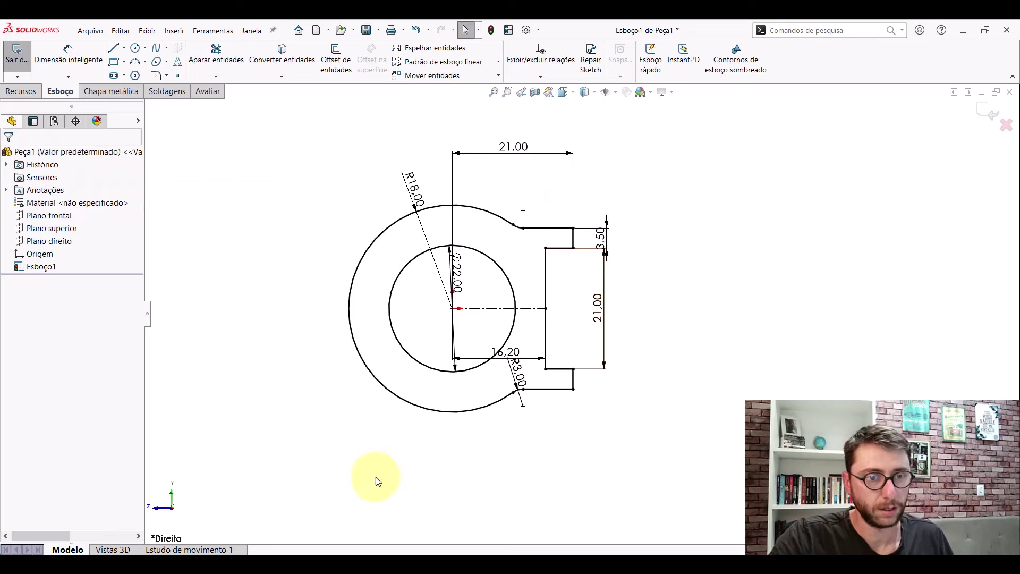
# - Measure an edge at the tab's end on PP-ESD(127)2200_, then return to Peça1
pyautogui.click(432, 481)
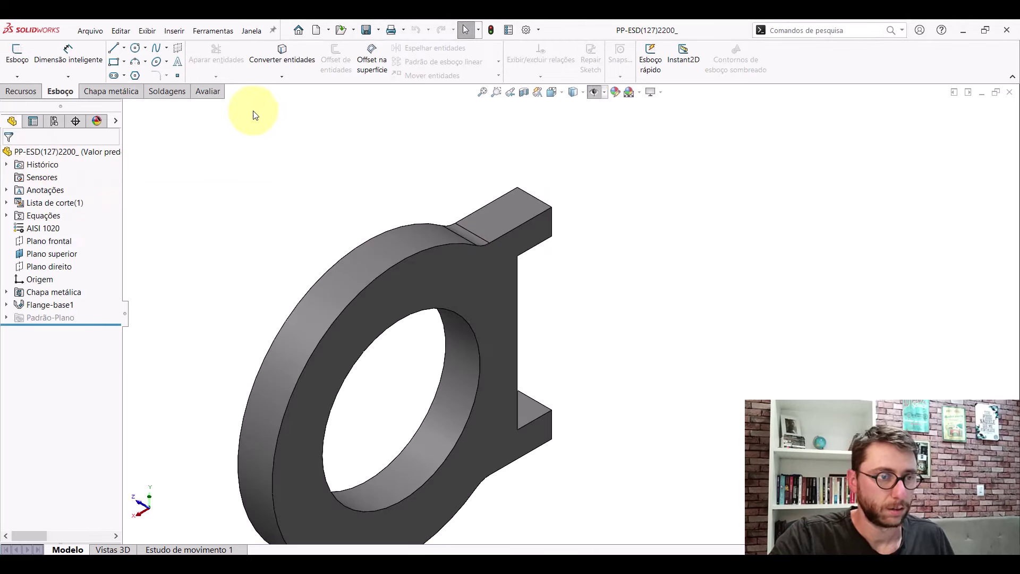
pyautogui.click(215, 93)
pyautogui.click(129, 55)
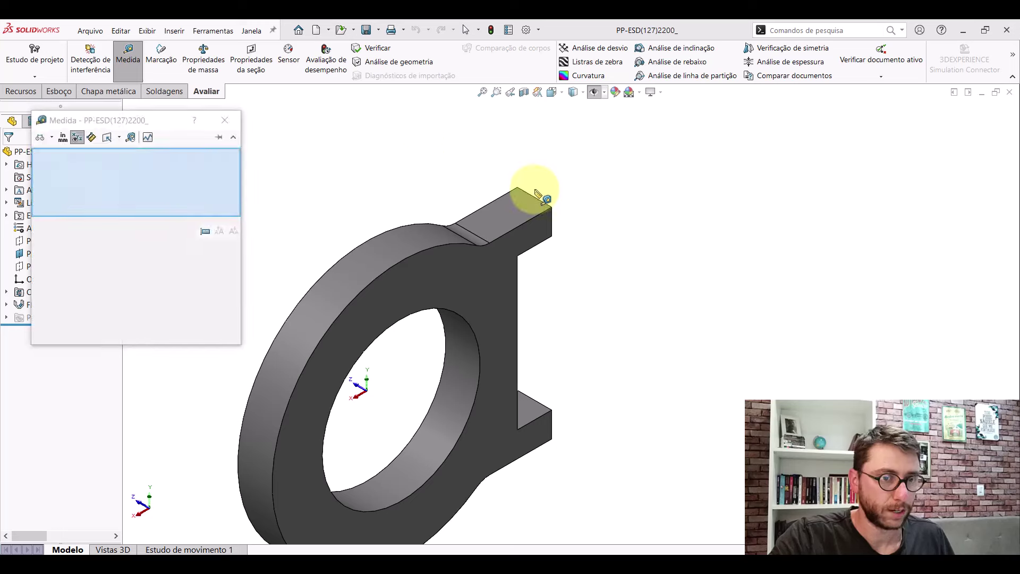
pyautogui.click(523, 191)
pyautogui.click(225, 120)
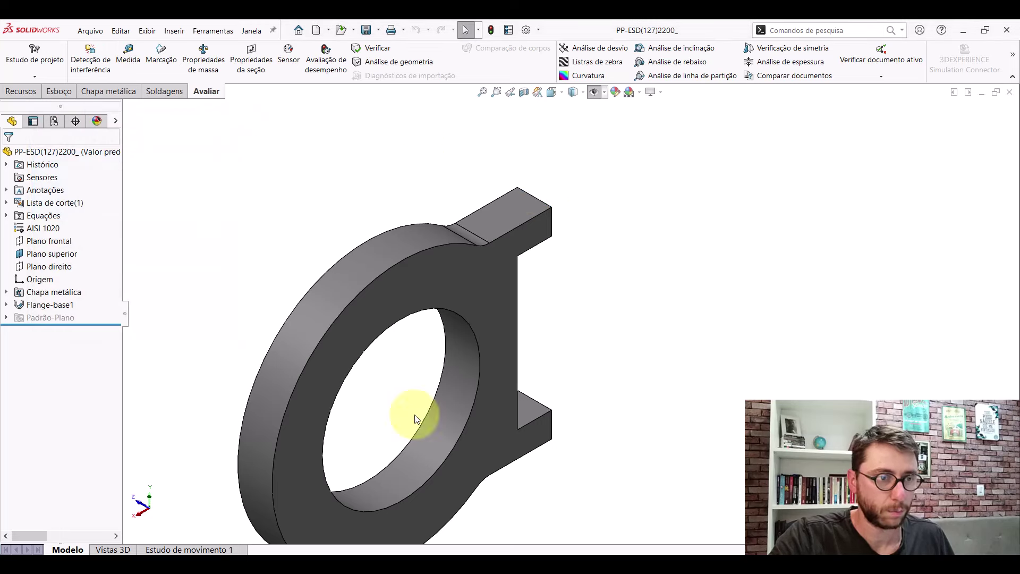
pyautogui.click(470, 518)
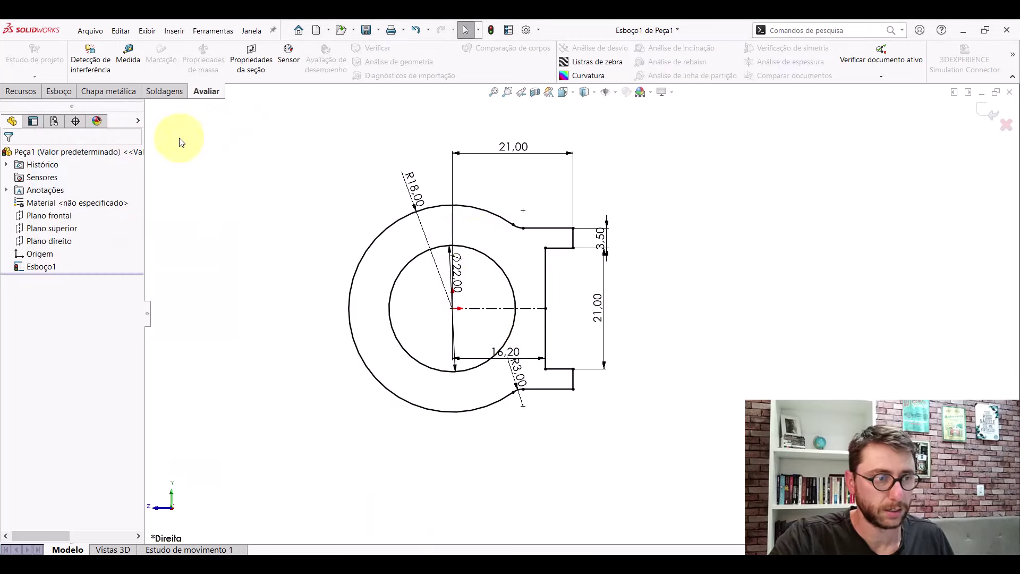
# - Create a sheet-metal base flange from the sketch and view it in isometric
pyautogui.click(116, 94)
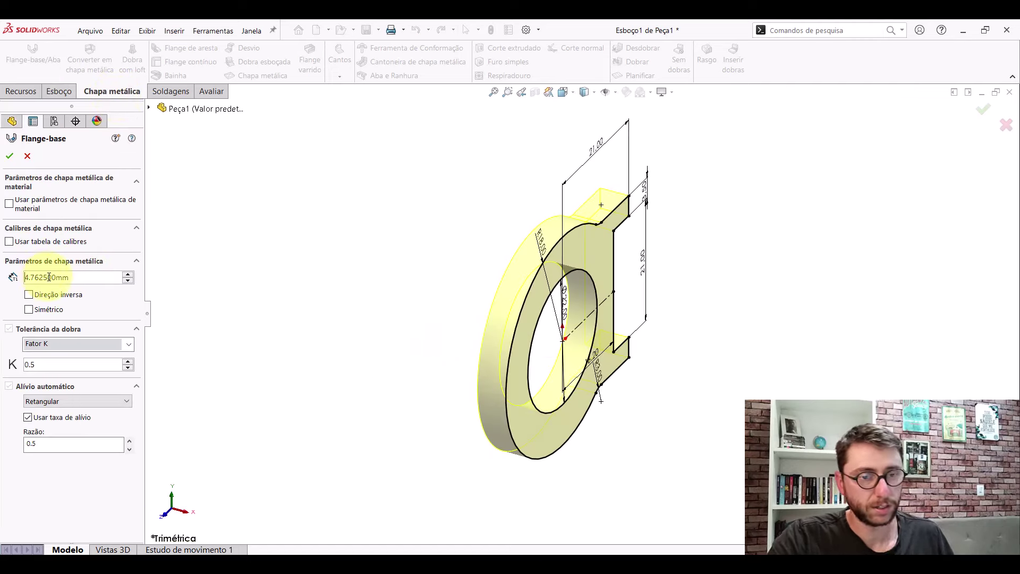
pyautogui.click(9, 156)
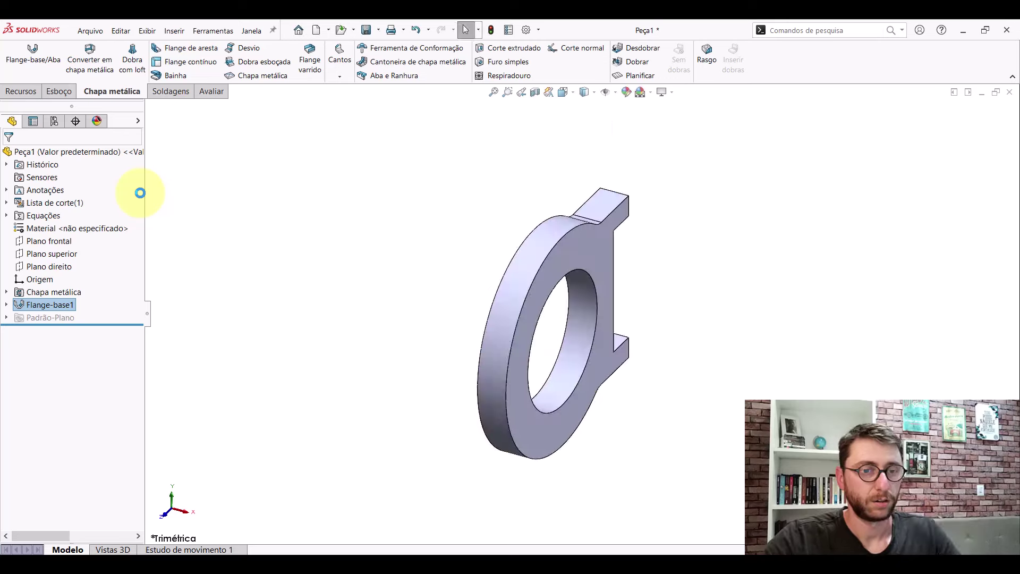
pyautogui.click(564, 93)
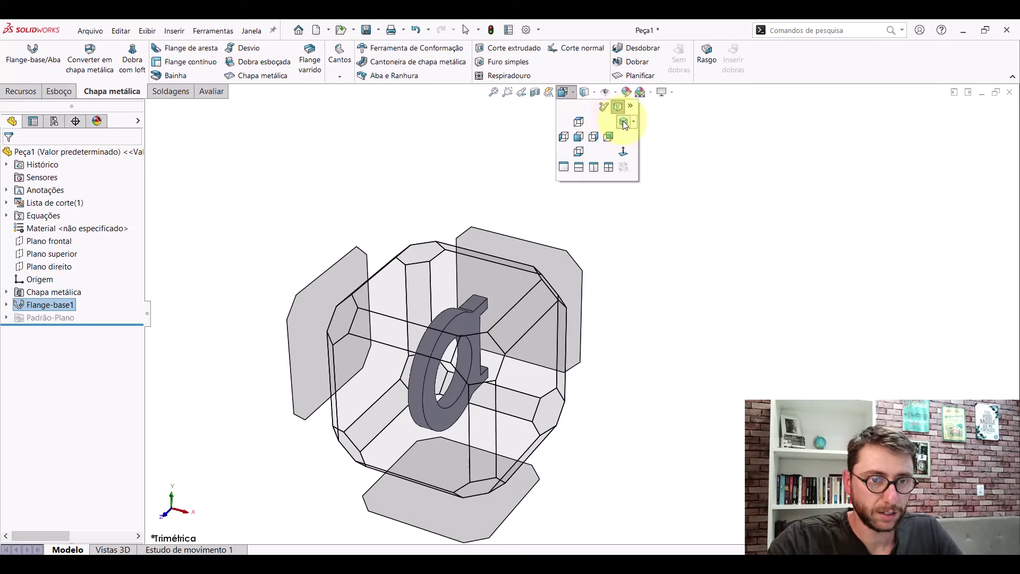
pyautogui.click(623, 122)
# - Assign AISI 1020 as the material and edit the part's appearance RGB values
pyautogui.rightClick(60, 229)
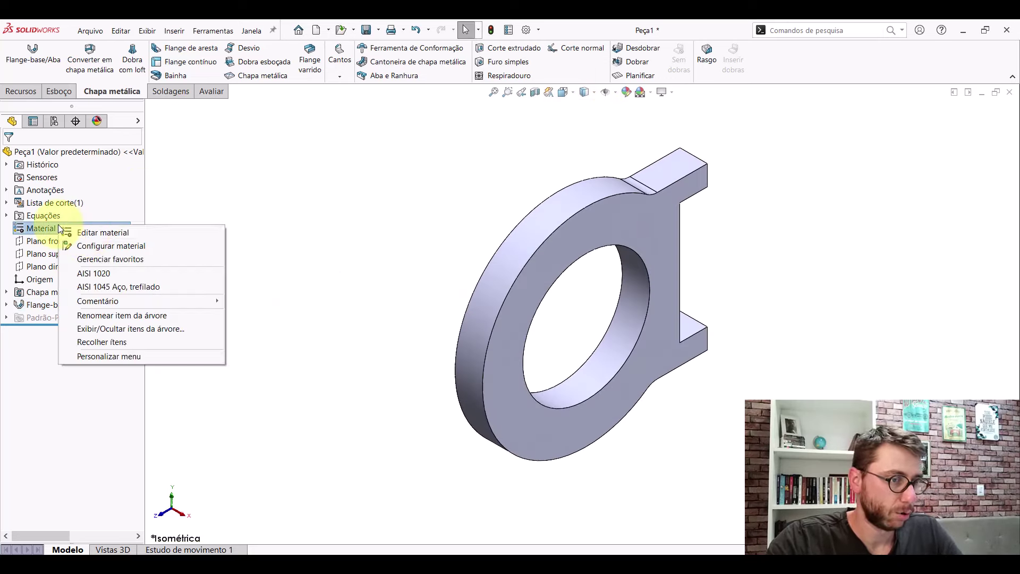
pyautogui.click(102, 275)
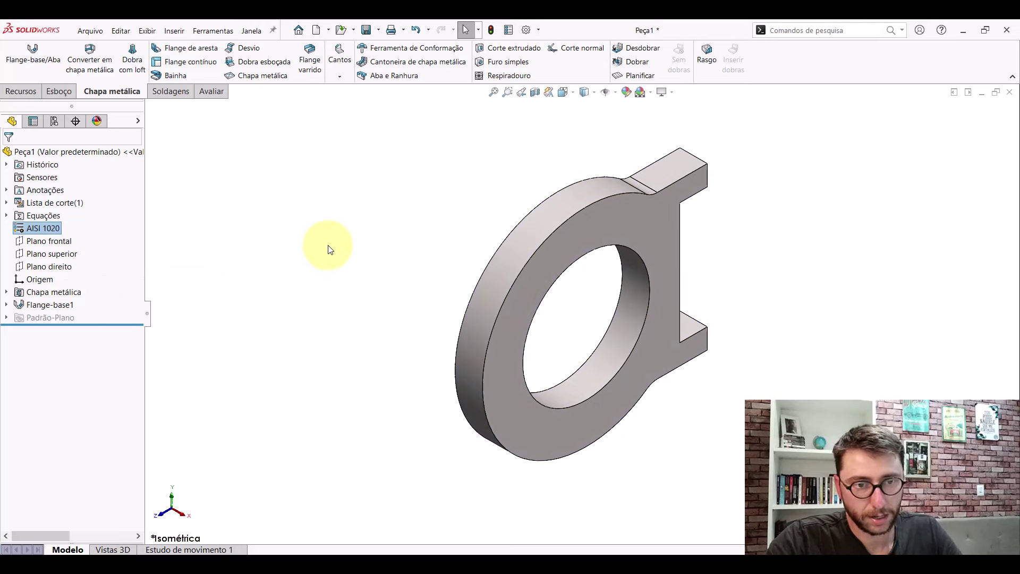
pyautogui.rightClick(56, 154)
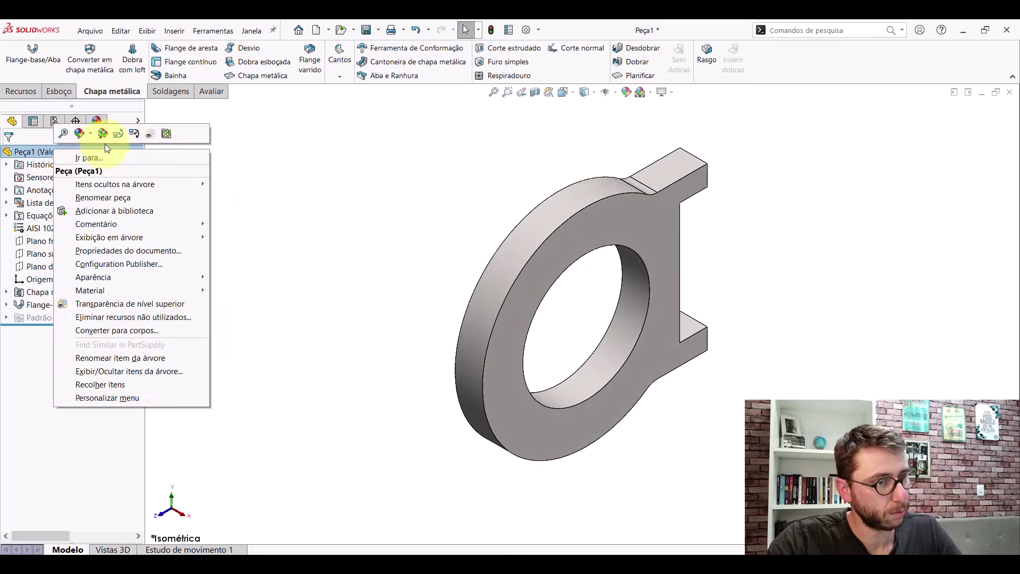
pyautogui.click(97, 159)
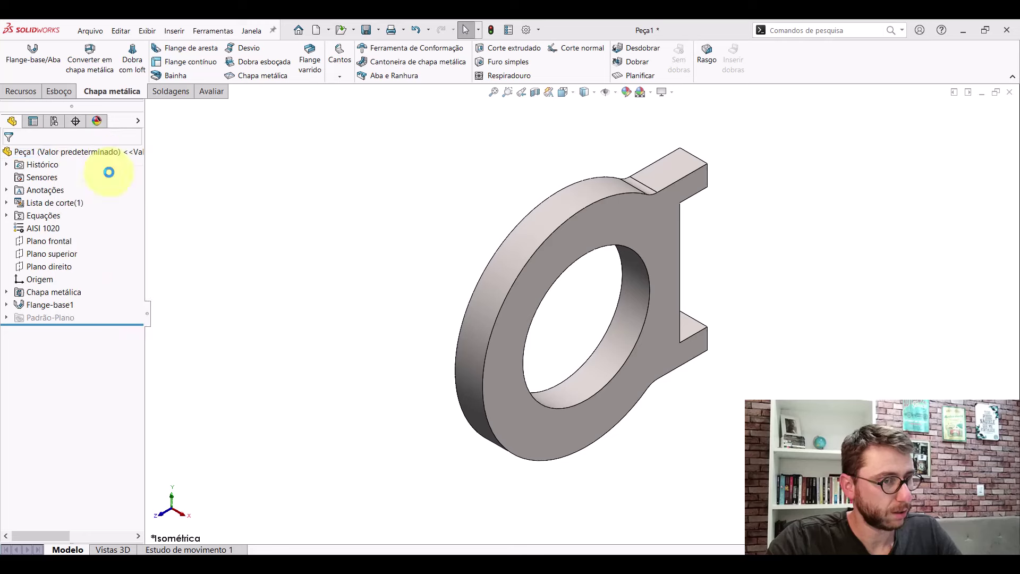
pyautogui.doubleClick(58, 330)
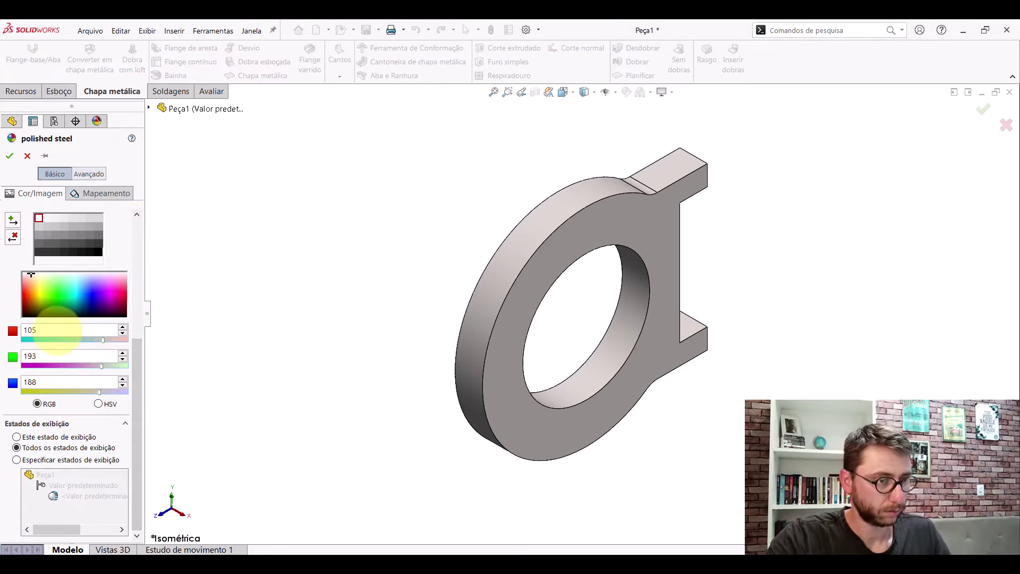
pyautogui.click(62, 354)
pyautogui.write('105')
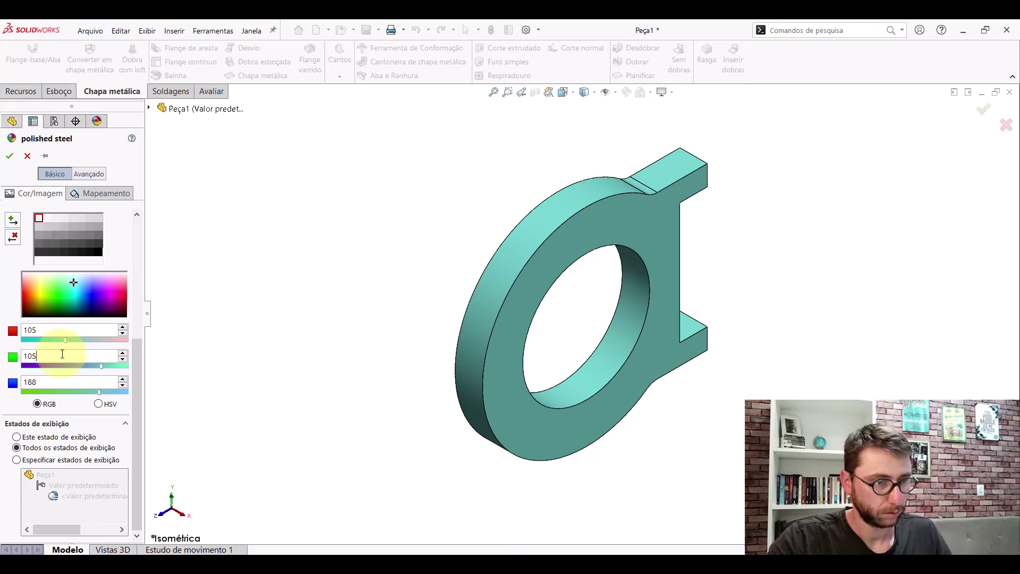
pyautogui.doubleClick(78, 379)
pyautogui.write('105')
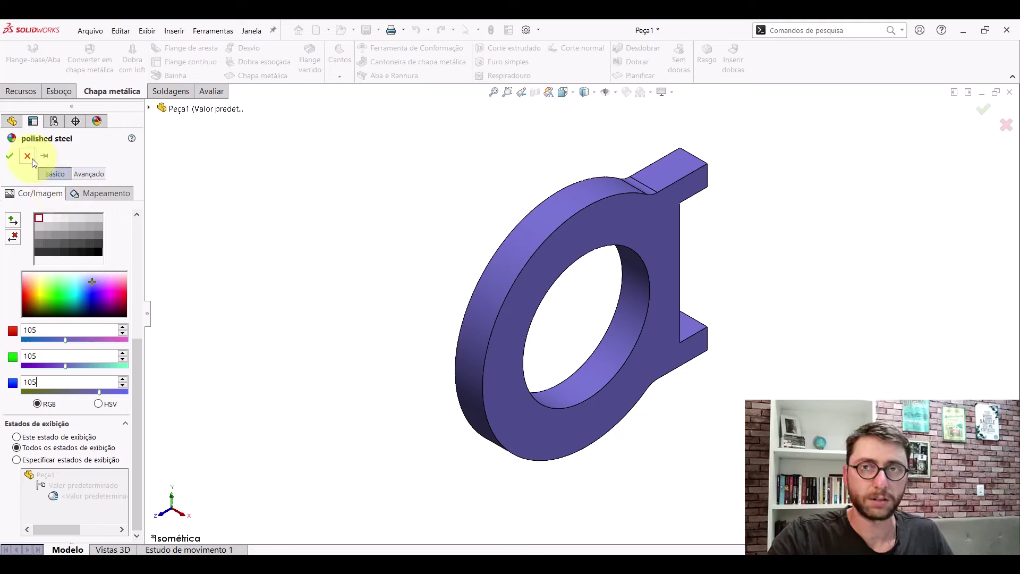
# - Cancel the appearance change and show Plano superior in the view
pyautogui.click(10, 156)
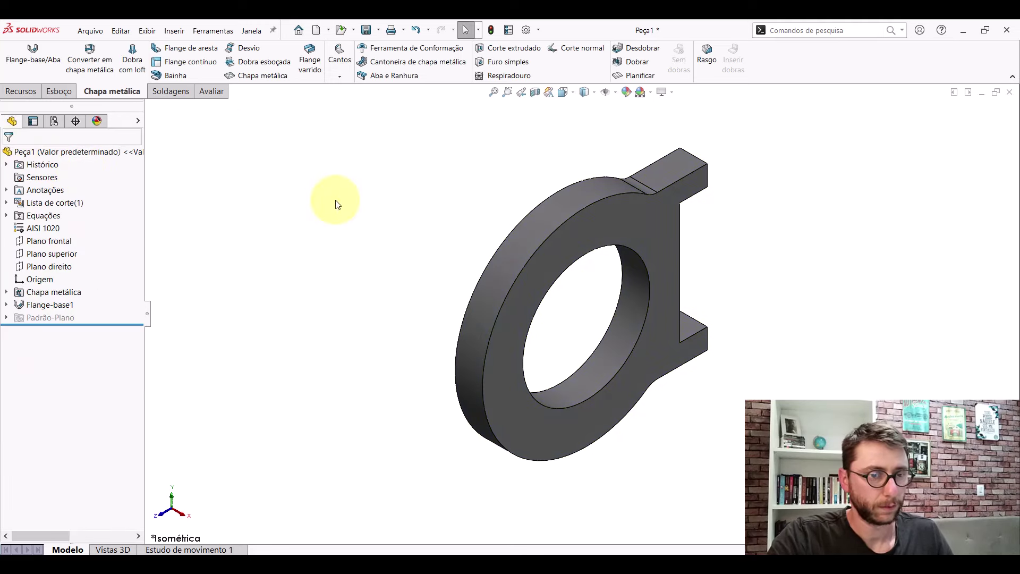
pyautogui.scroll(3, 712, 279)
pyautogui.scroll(-2, 675, 260)
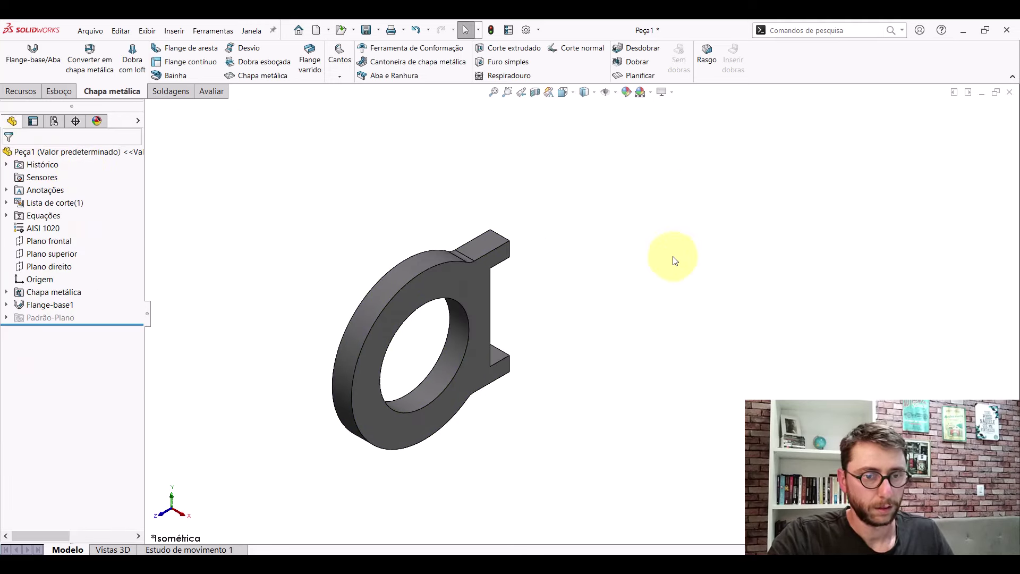
pyautogui.click(65, 255)
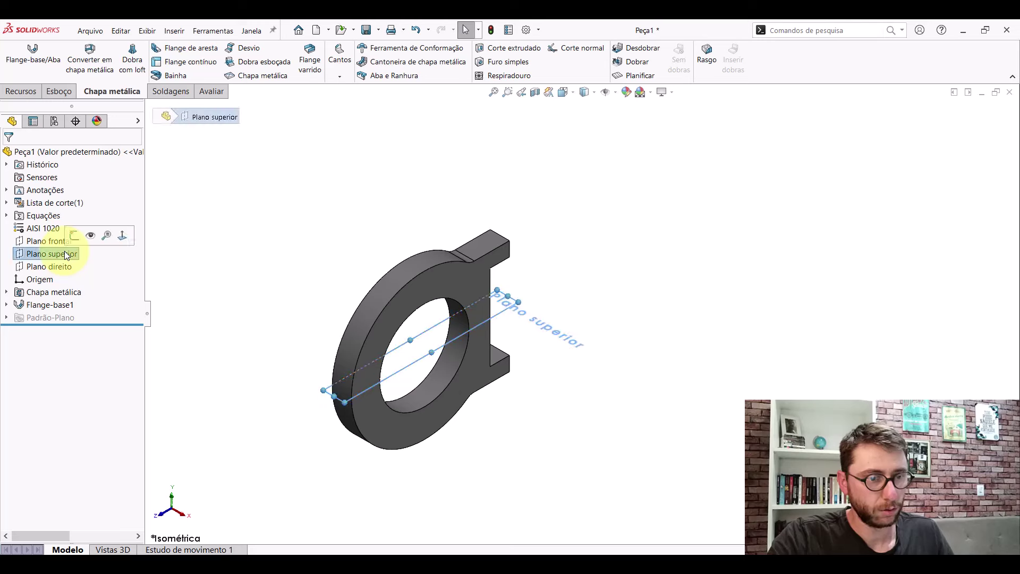
pyautogui.click(94, 235)
# - Orbit the ring, then snap it back to the isometric view
pyautogui.scroll(3, 537, 362)
pyautogui.scroll(-2, 547, 342)
pyautogui.scroll(-2, 548, 343)
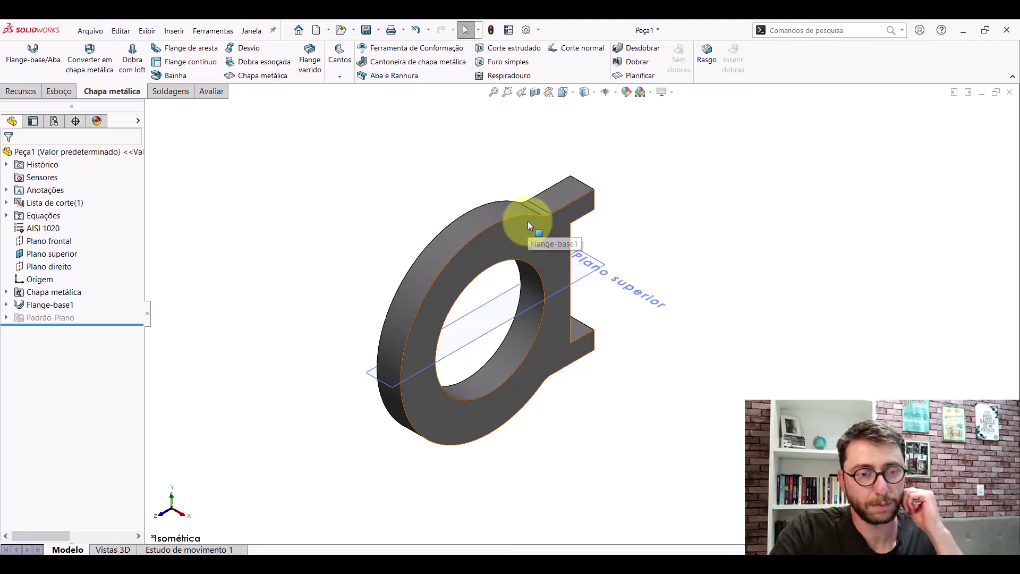
pyautogui.moveTo(532, 228)
pyautogui.mouseDown(button='middle')
pyautogui.moveTo(439, 150)
pyautogui.moveTo(357, 182)
pyautogui.moveTo(658, 151)
pyautogui.moveTo(577, 129)
pyautogui.moveTo(487, 130)
pyautogui.moveTo(533, 96)
pyautogui.mouseUp(button='middle')
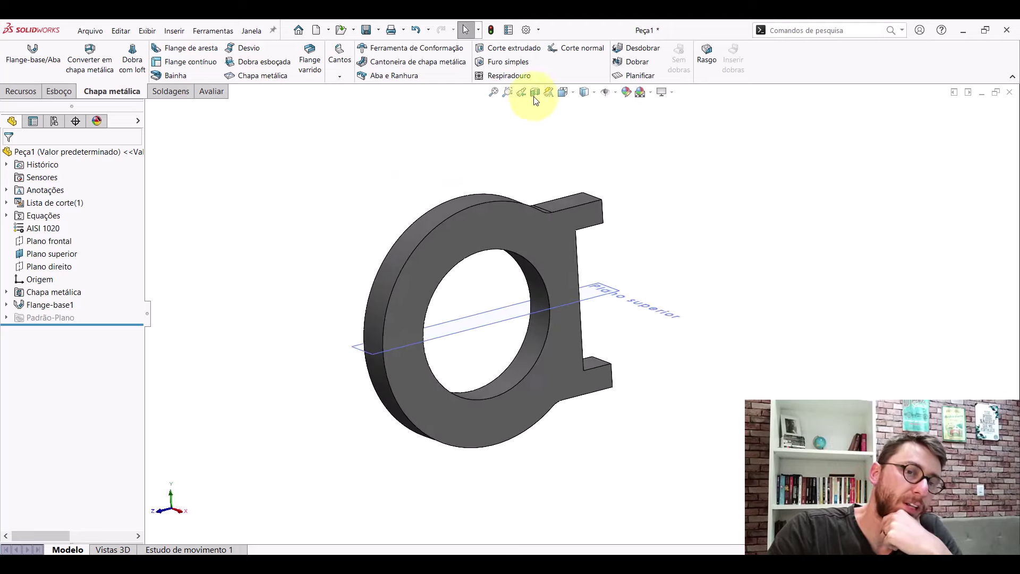
pyautogui.click(564, 92)
pyautogui.click(404, 321)
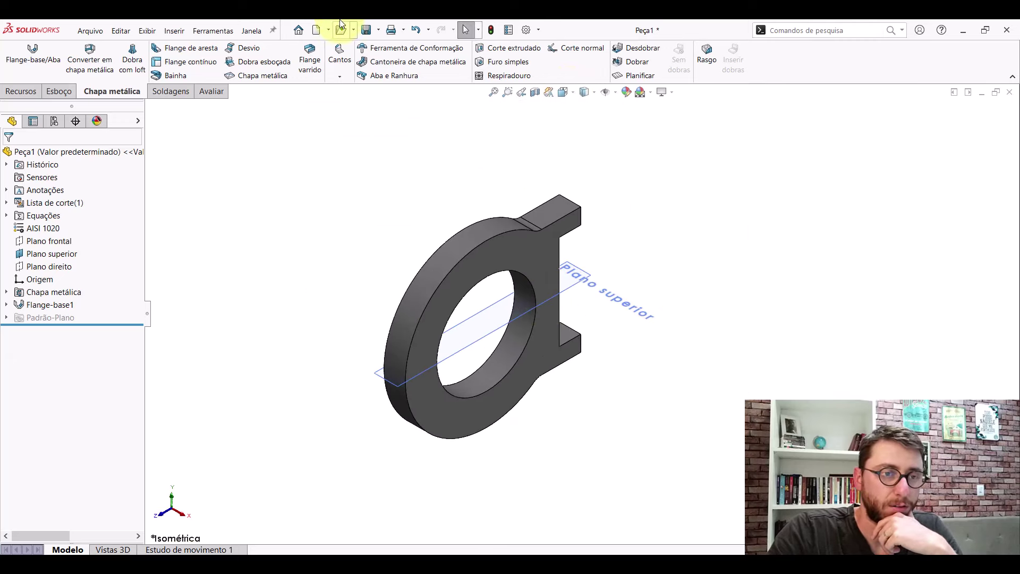
# - Save Peça1 as PP-ESD(127) in Área de Trabalho > PM-ESD(001)
pyautogui.click(367, 31)
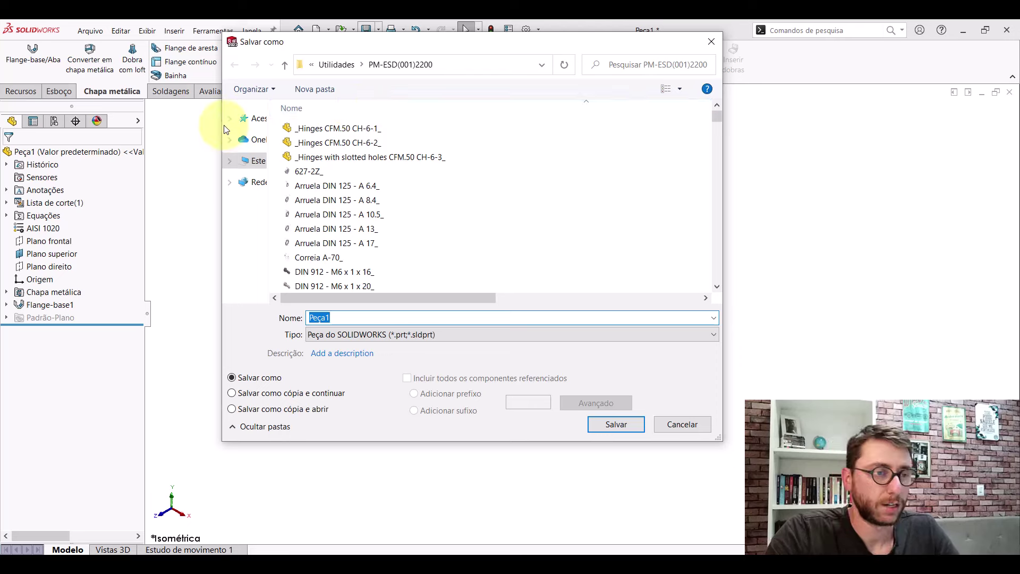
pyautogui.click(230, 119)
pyautogui.click(249, 134)
pyautogui.doubleClick(308, 106)
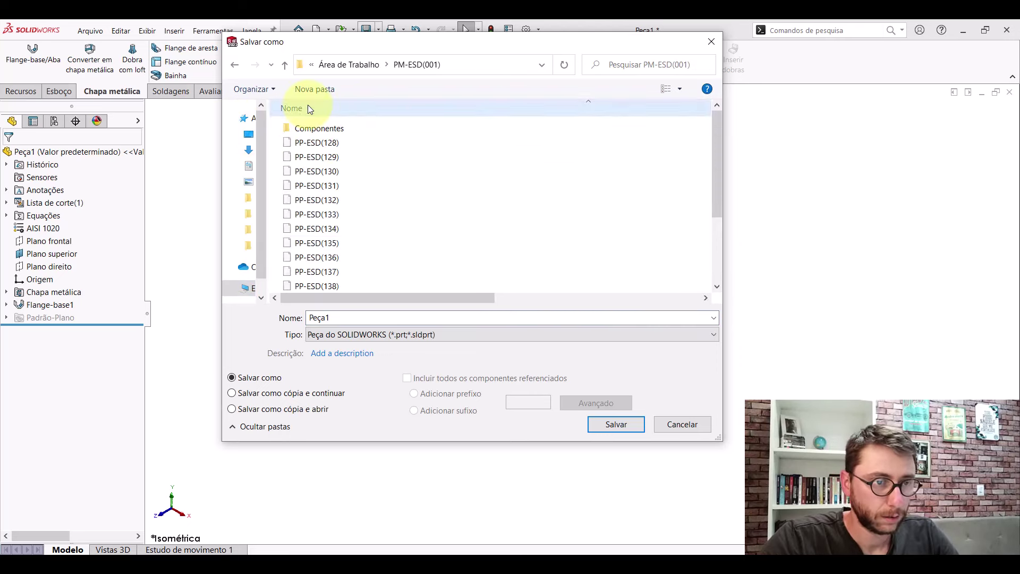
pyautogui.click(338, 145)
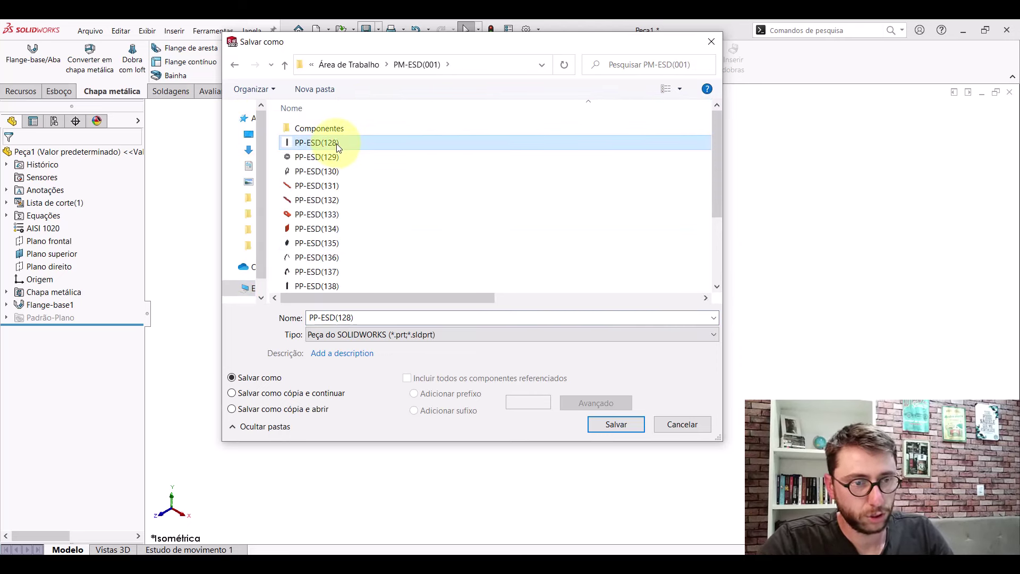
pyautogui.click(382, 319)
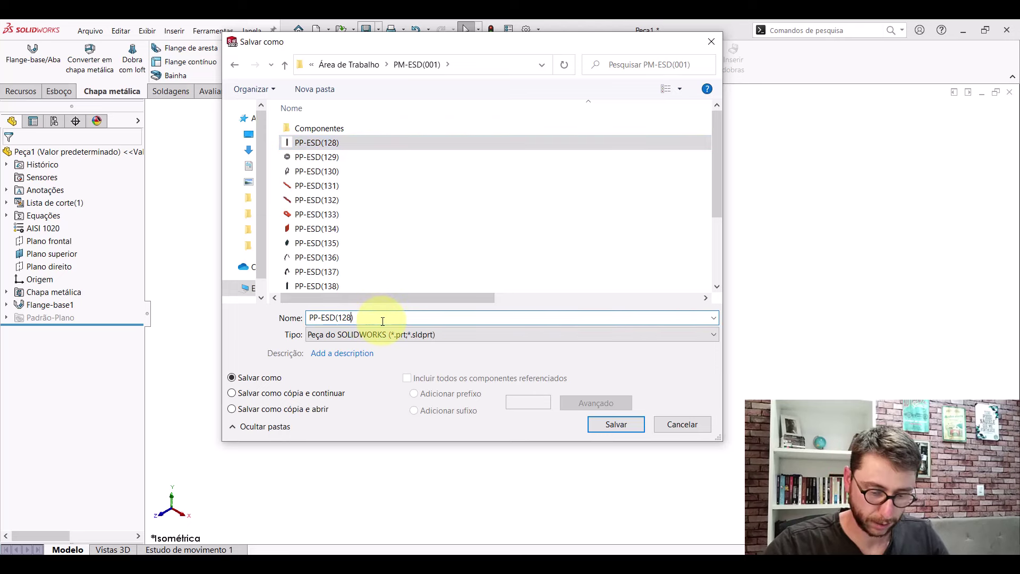
pyautogui.press('BackSpace')
pyautogui.write('7')
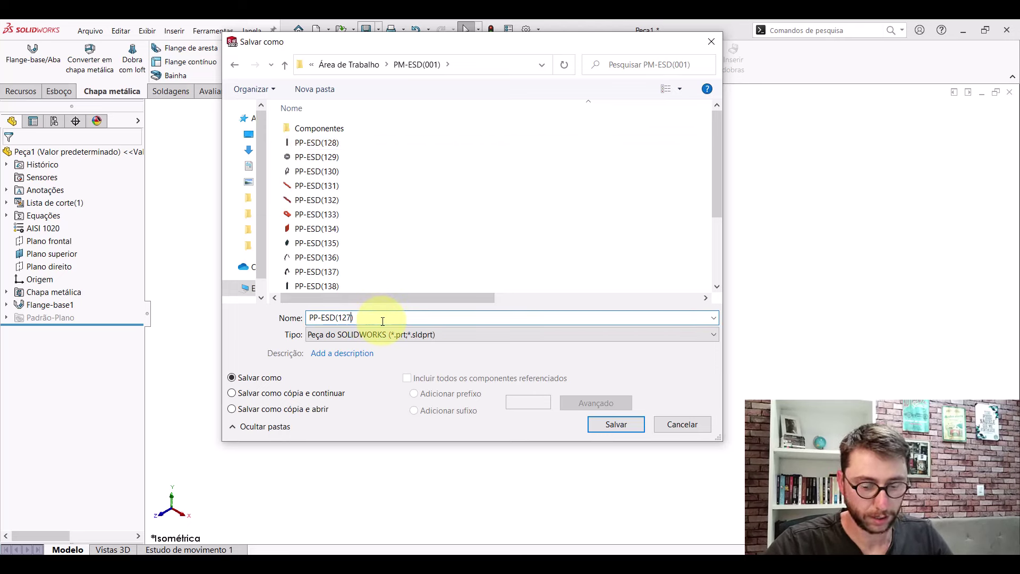
pyautogui.press('Return')
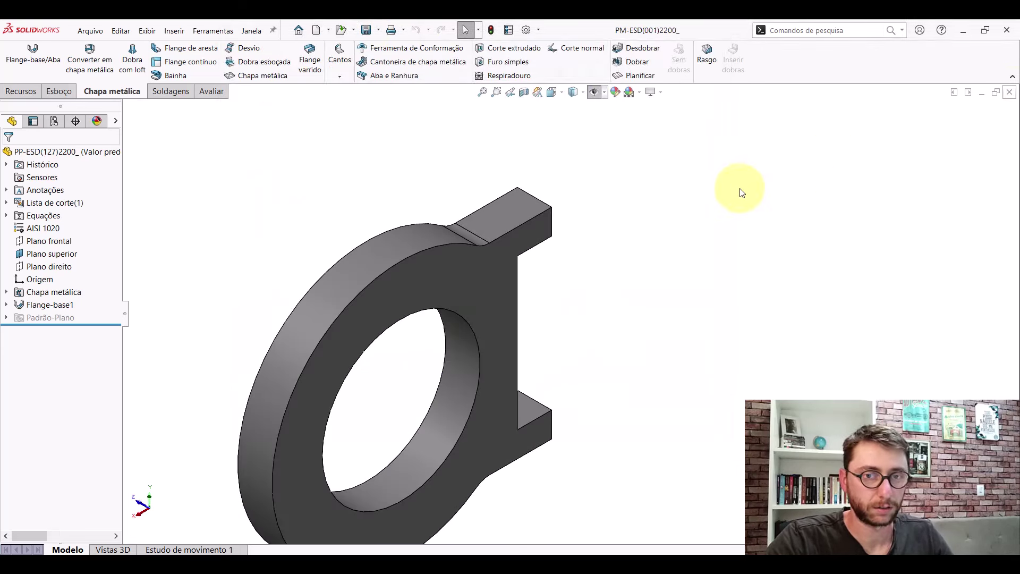
# - In the PM-ESD(001)2200_ assembly, find and select washer PP-ESD(126)2200_<3>
pyautogui.hotkey('ctrl', 'Tab')
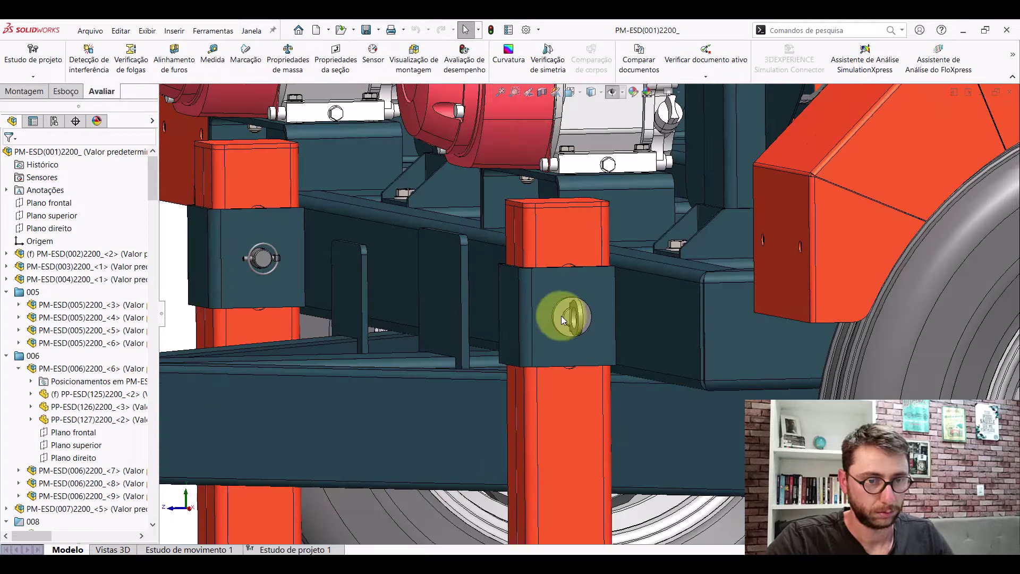
pyautogui.scroll(-5, 552, 302)
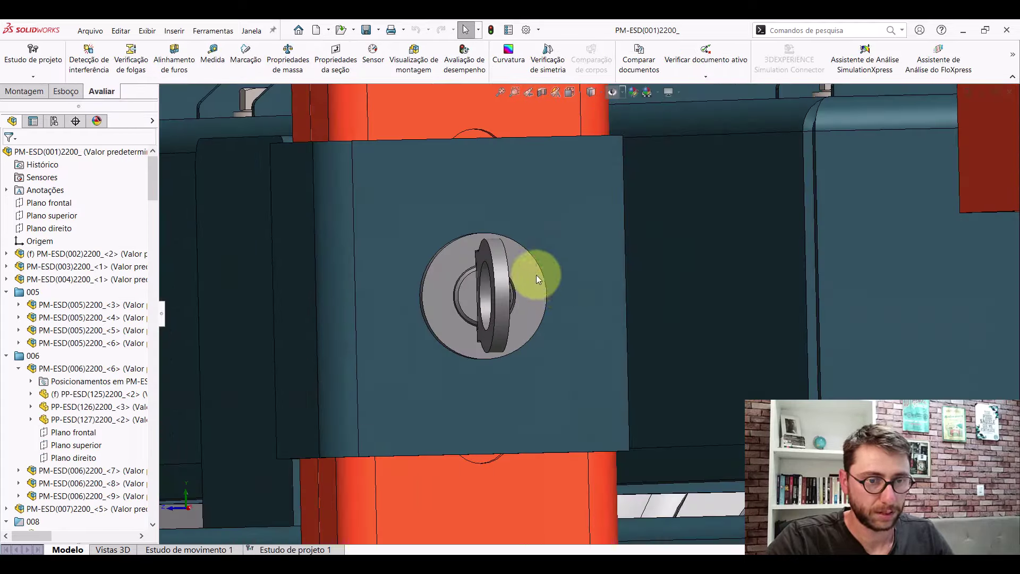
pyautogui.click(536, 275)
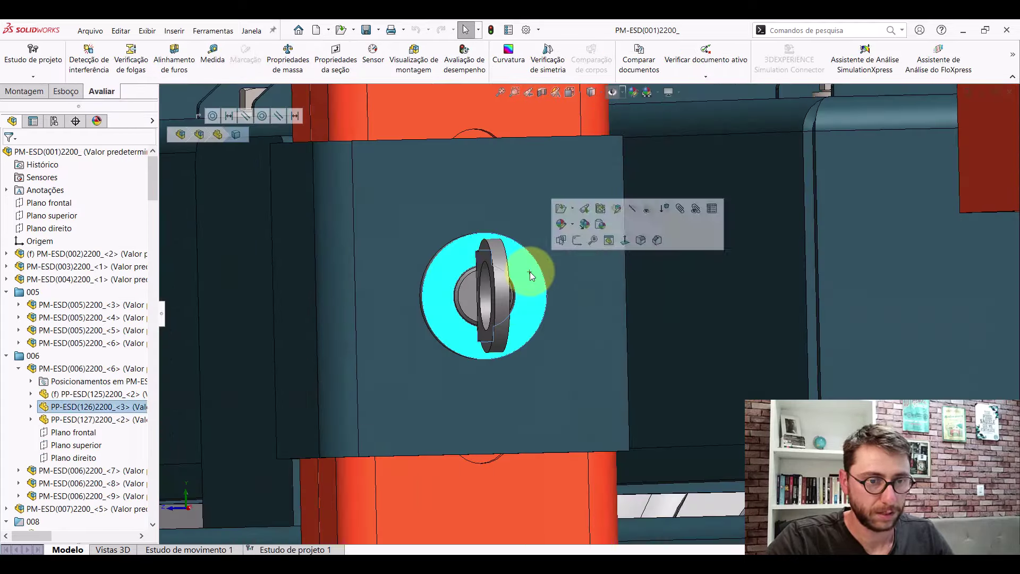
pyautogui.click(89, 415)
pyautogui.scroll(5, 478, 310)
pyautogui.scroll(-2, 591, 321)
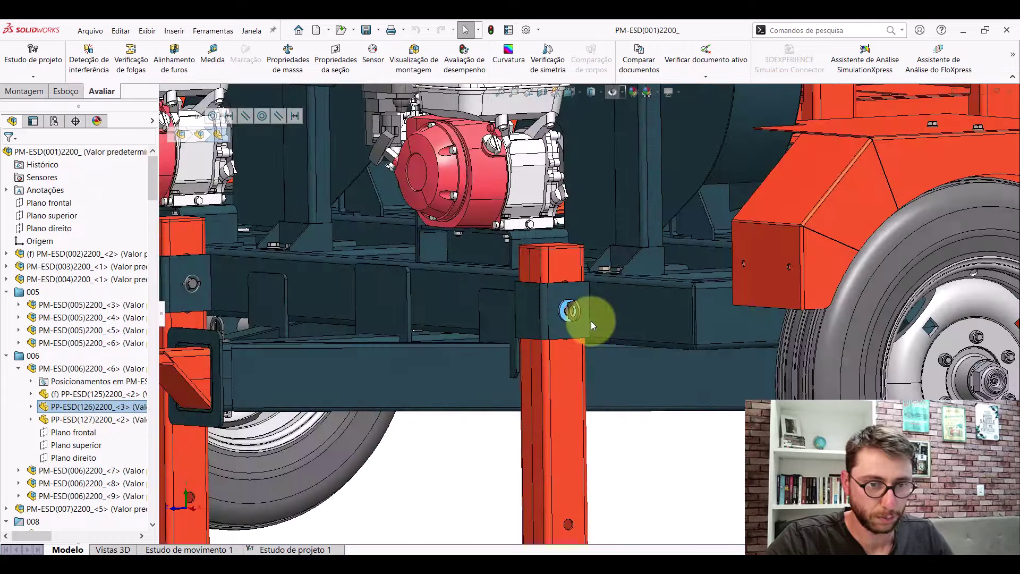
pyautogui.scroll(-2, 591, 321)
pyautogui.scroll(3, 587, 321)
pyautogui.moveTo(528, 319); pyautogui.dragTo(473, 292, button='middle')
pyautogui.scroll(-3, 578, 305)
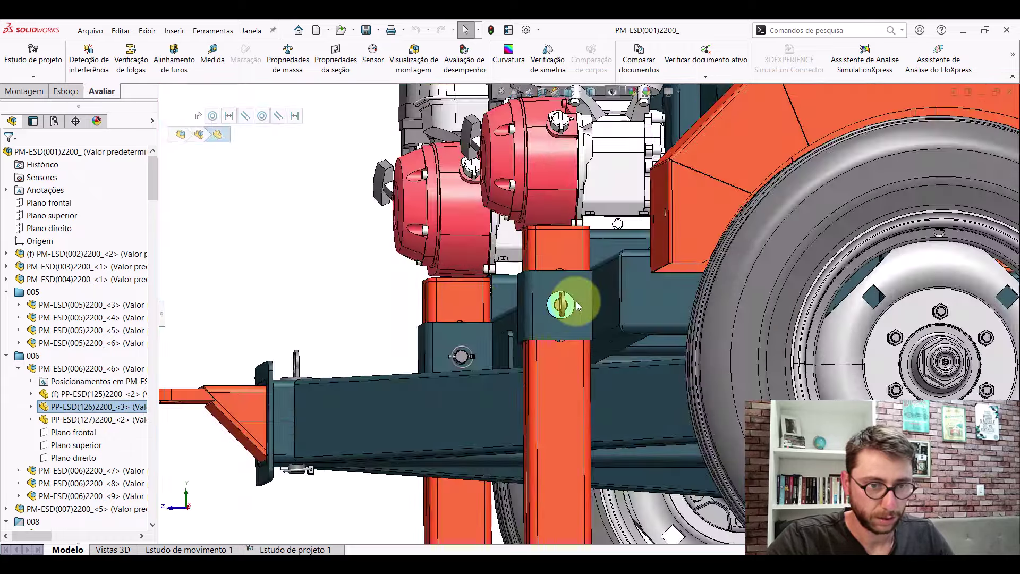
pyautogui.scroll(-3, 578, 306)
# - Open the washer part alone, view it in isometric, then return to the assembly
pyautogui.click(558, 291)
pyautogui.click(610, 247)
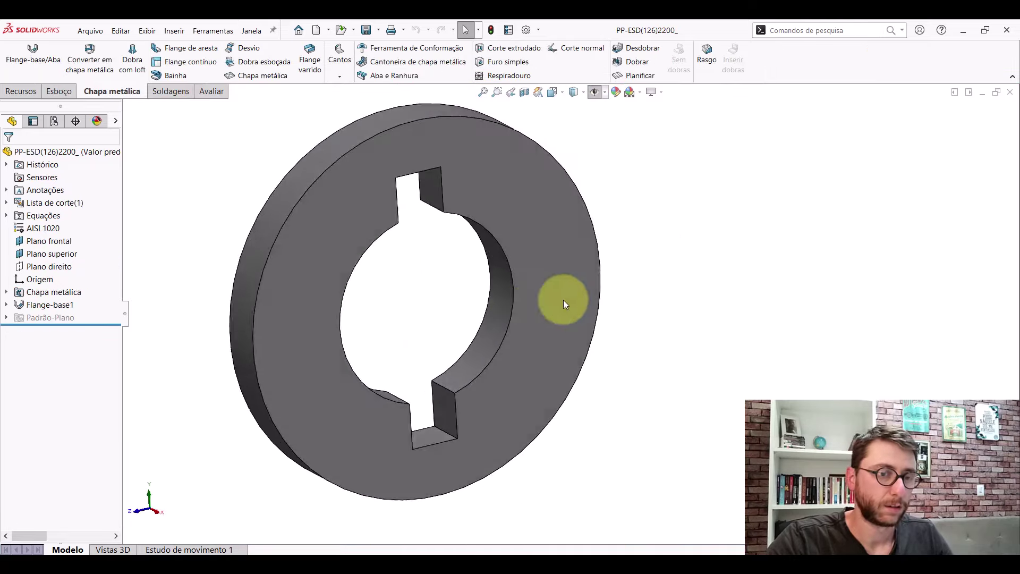
pyautogui.moveTo(562, 298)
pyautogui.mouseDown(button='middle')
pyautogui.moveTo(620, 257)
pyautogui.moveTo(575, 277)
pyautogui.mouseUp(button='middle')
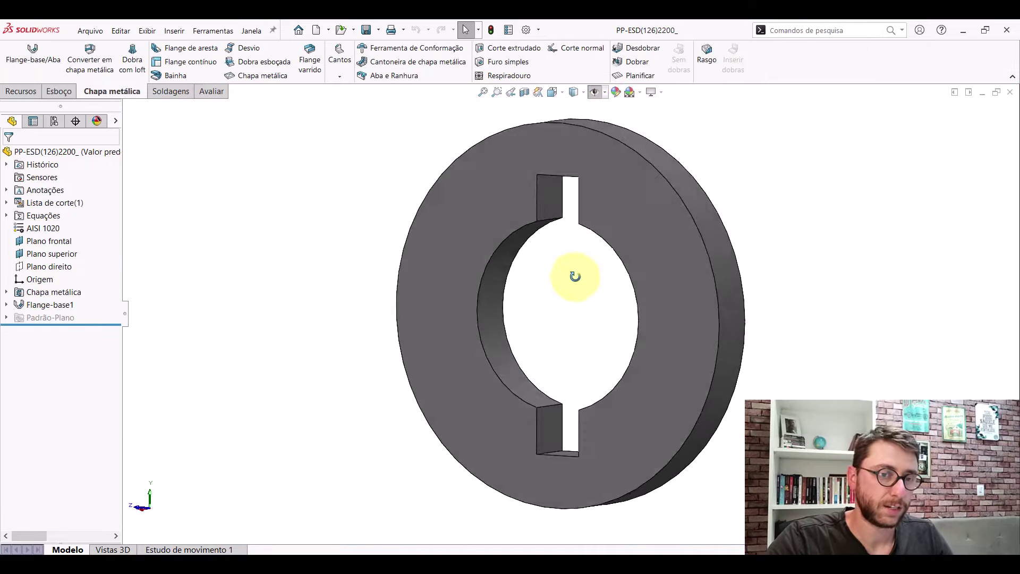
pyautogui.press('space')
pyautogui.click(436, 314)
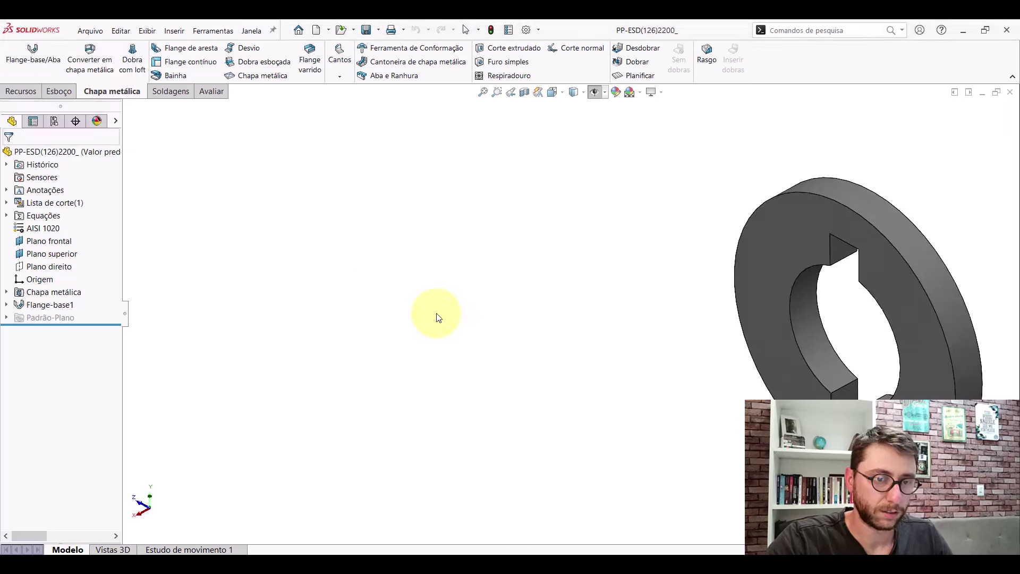
pyautogui.scroll(-2, 564, 270)
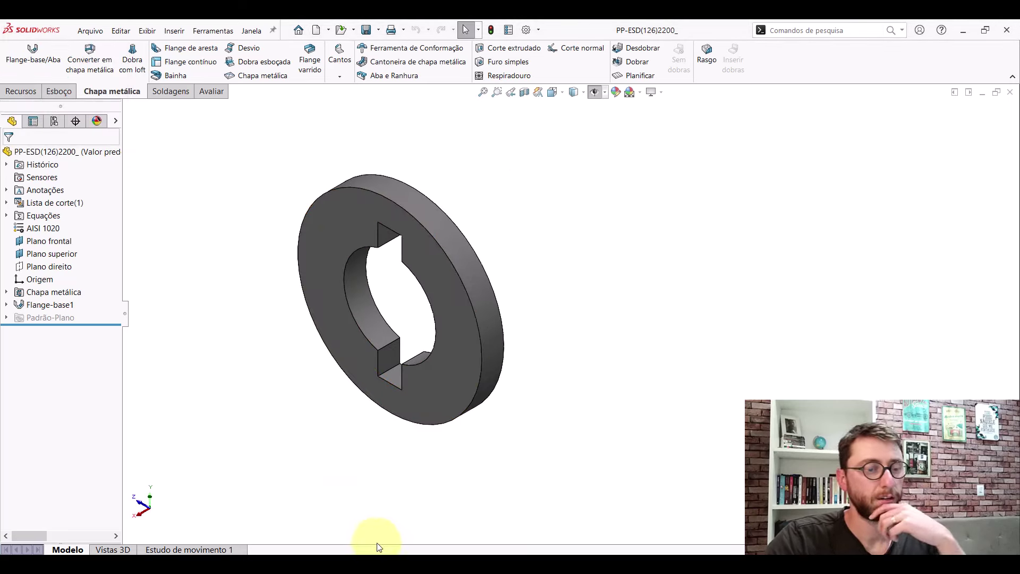
pyautogui.click(309, 519)
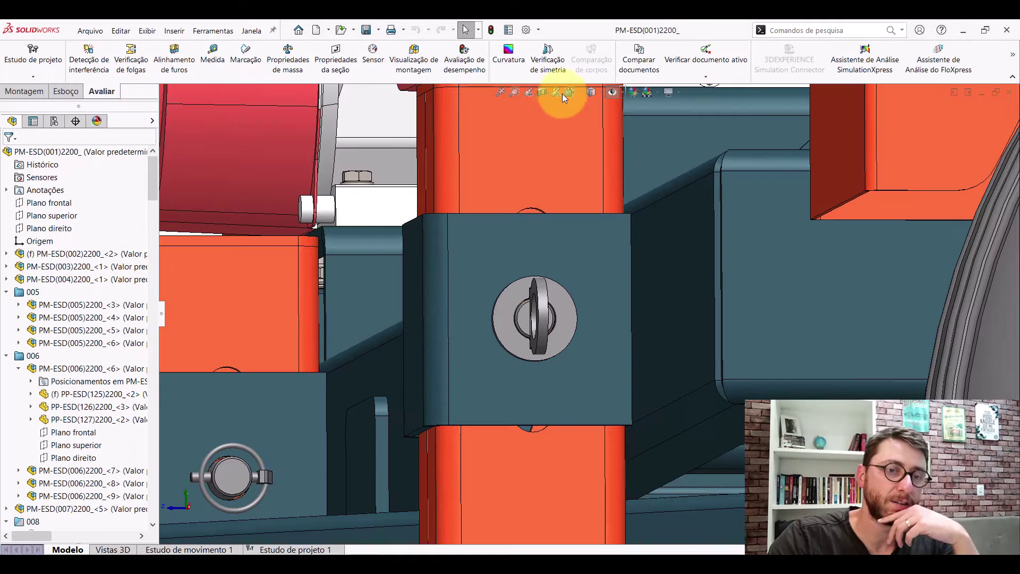
# - Show the whole machine in isometric and a standard view, then collapse all tree items
pyautogui.click(571, 94)
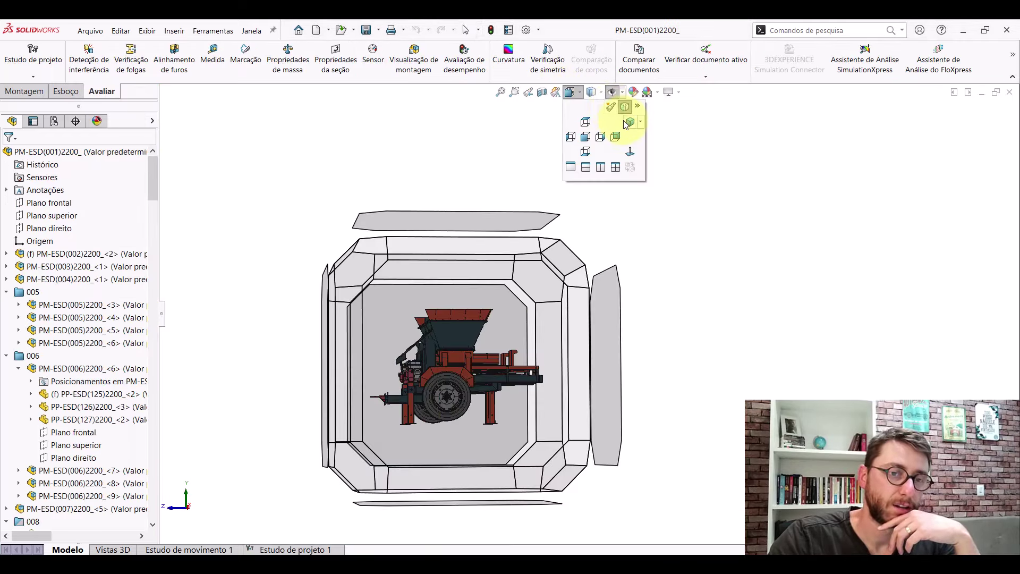
pyautogui.click(624, 124)
pyautogui.moveTo(569, 255)
pyautogui.mouseDown(button='middle')
pyautogui.moveTo(471, 349)
pyautogui.moveTo(541, 321)
pyautogui.mouseUp(button='middle')
pyautogui.press('space')
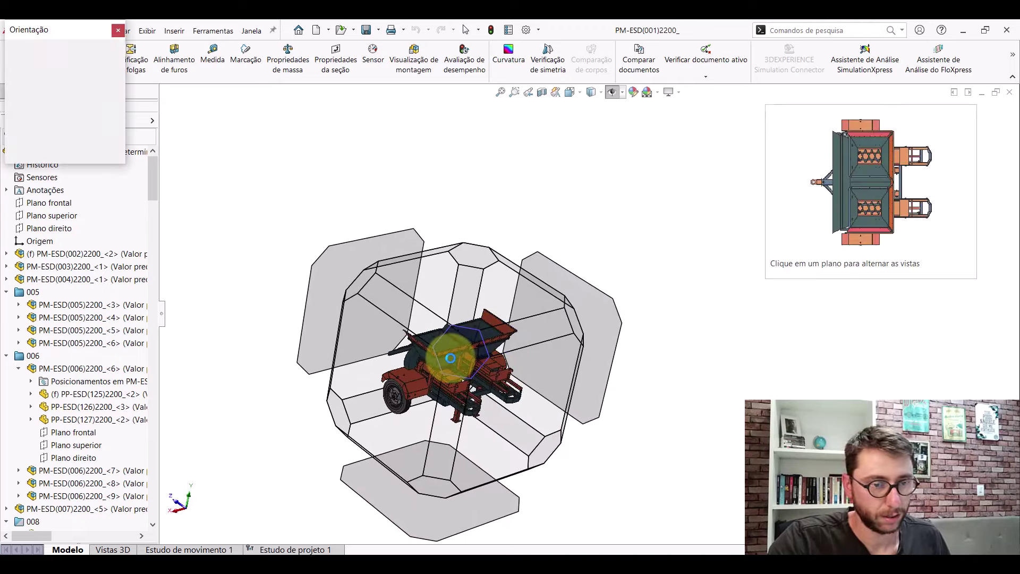
pyautogui.click(450, 359)
pyautogui.scroll(-3, 696, 305)
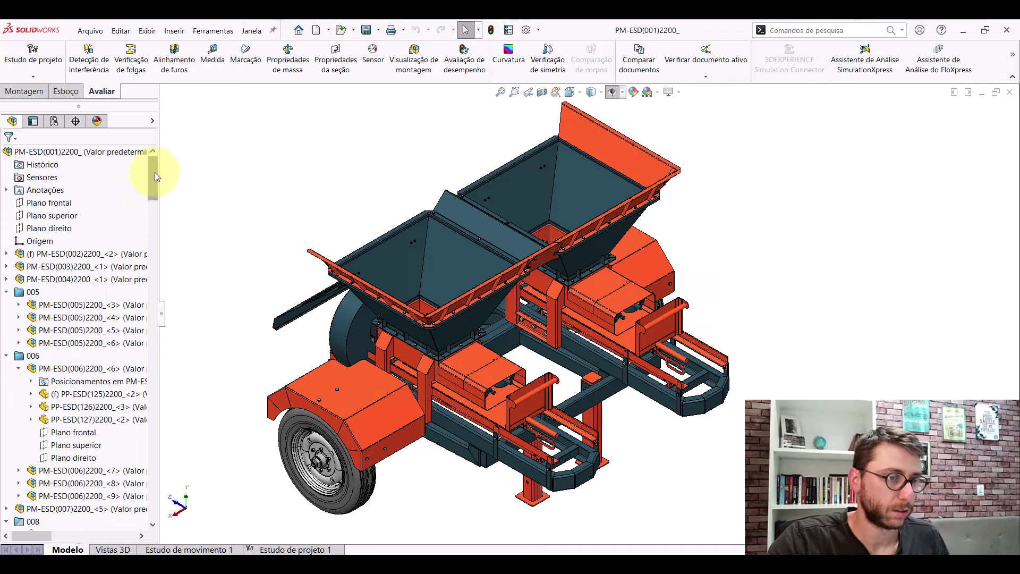
pyautogui.rightClick(131, 152)
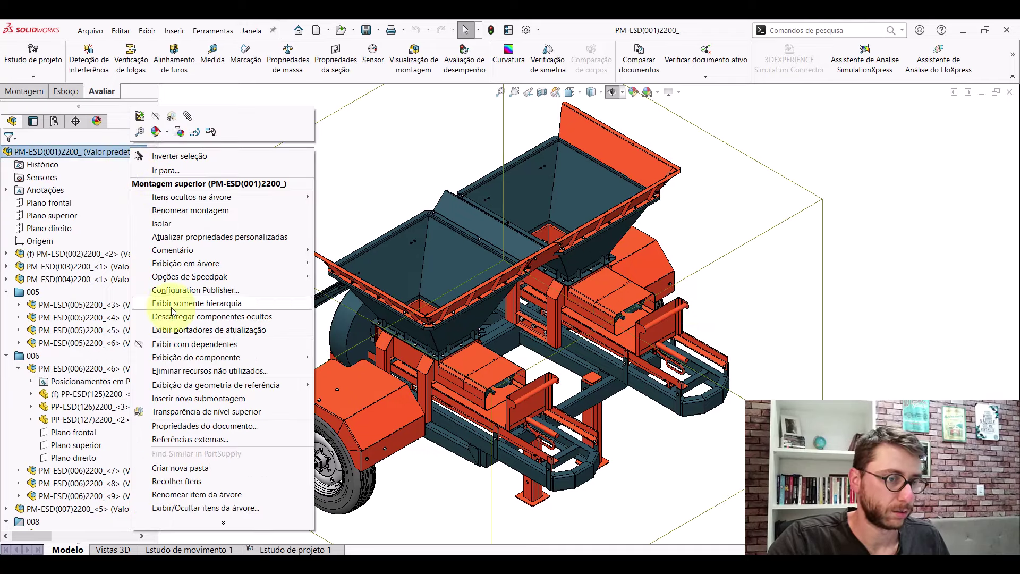
pyautogui.click(186, 481)
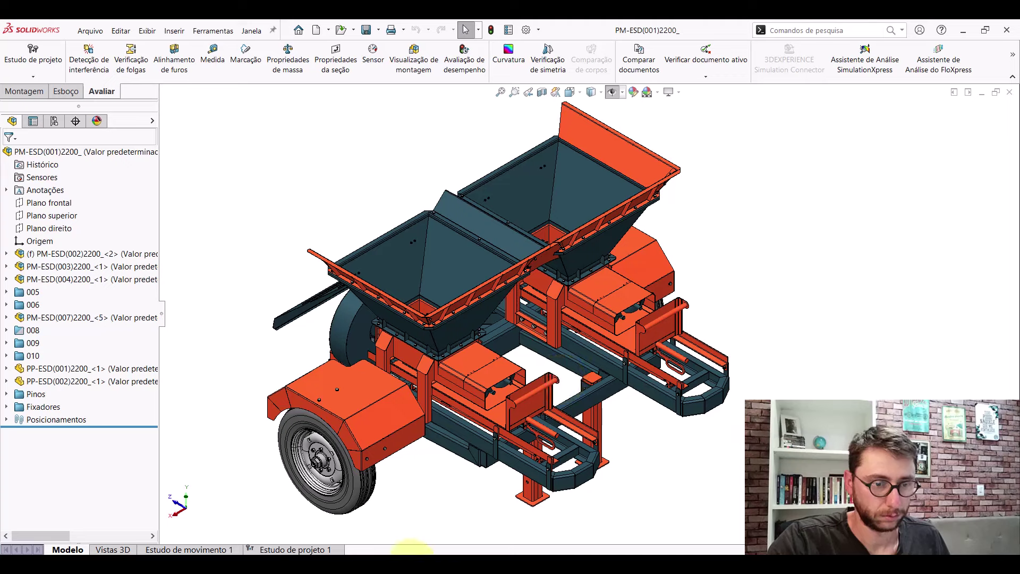
# - From the washer part, create blank part Peça2 in isometric and select Plano frontal
pyautogui.click(433, 514)
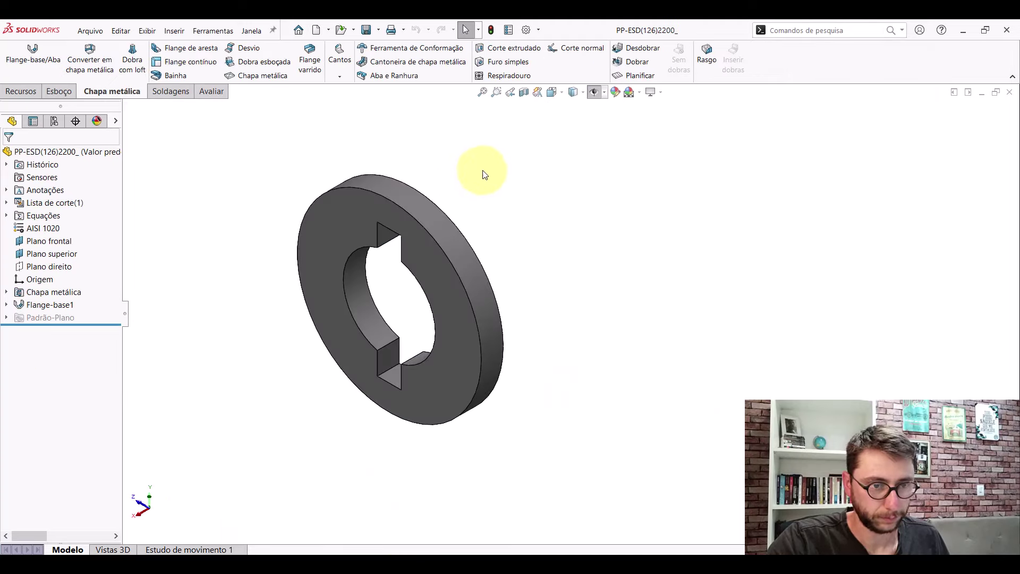
pyautogui.click(317, 30)
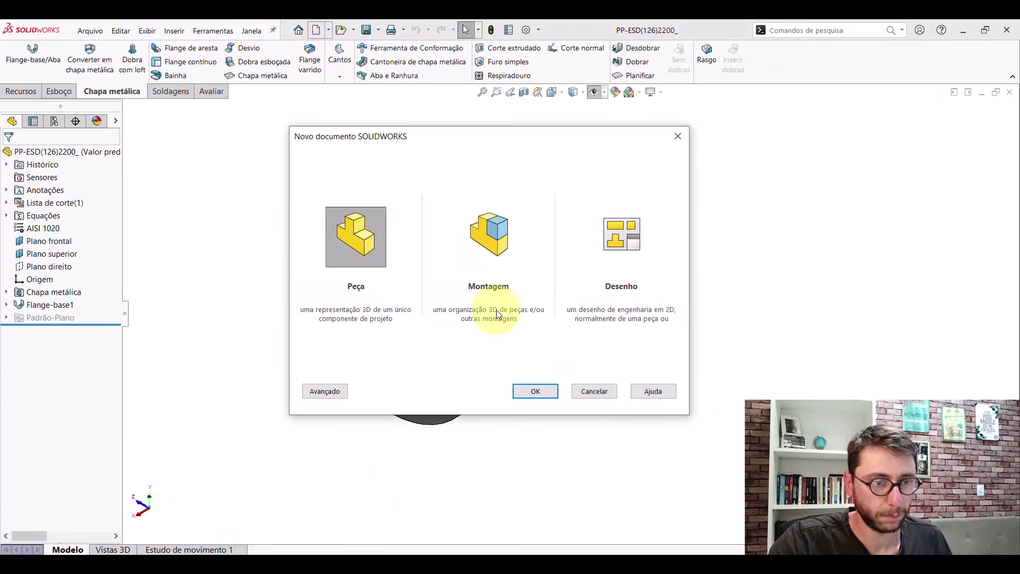
pyautogui.click(546, 388)
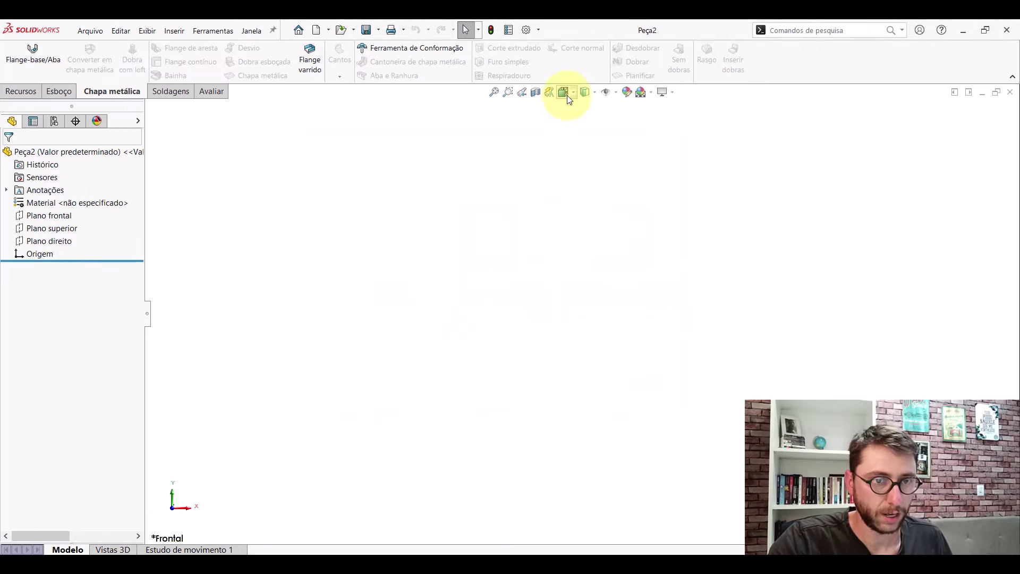
pyautogui.click(564, 93)
pyautogui.click(587, 117)
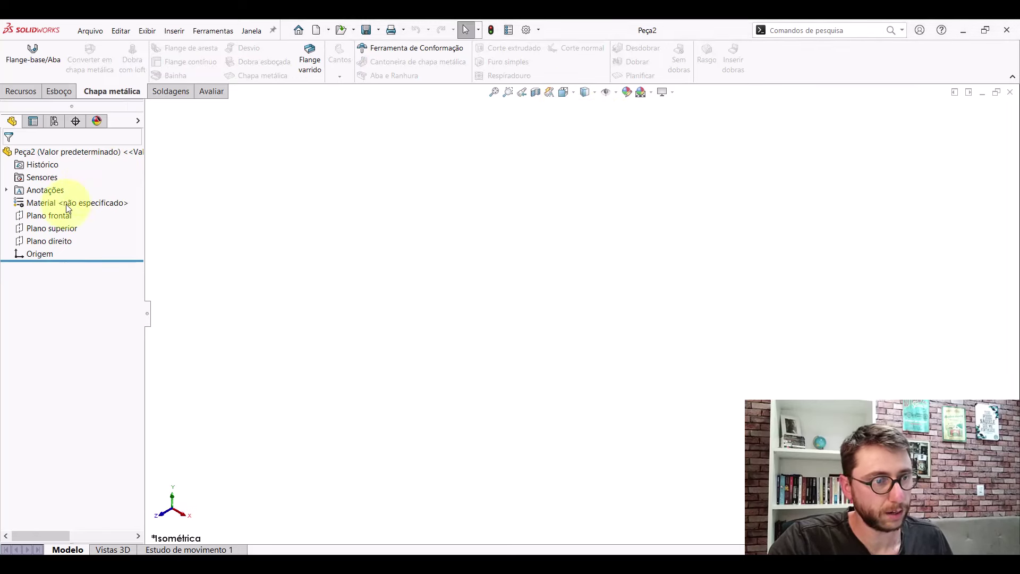
pyautogui.click(49, 221)
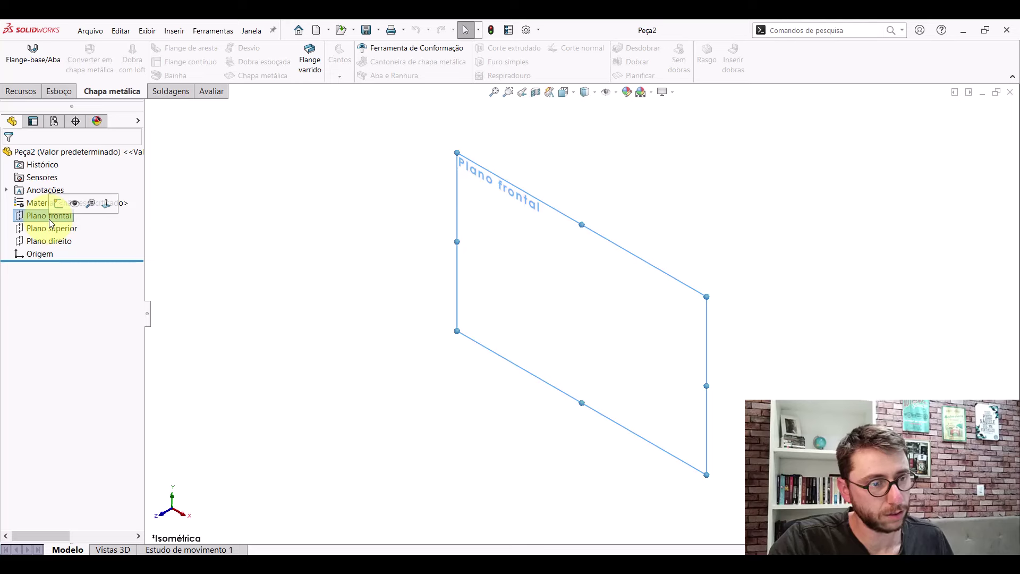
# - Sketch on Plano frontal two concentric circles centred on the origin
pyautogui.click(59, 206)
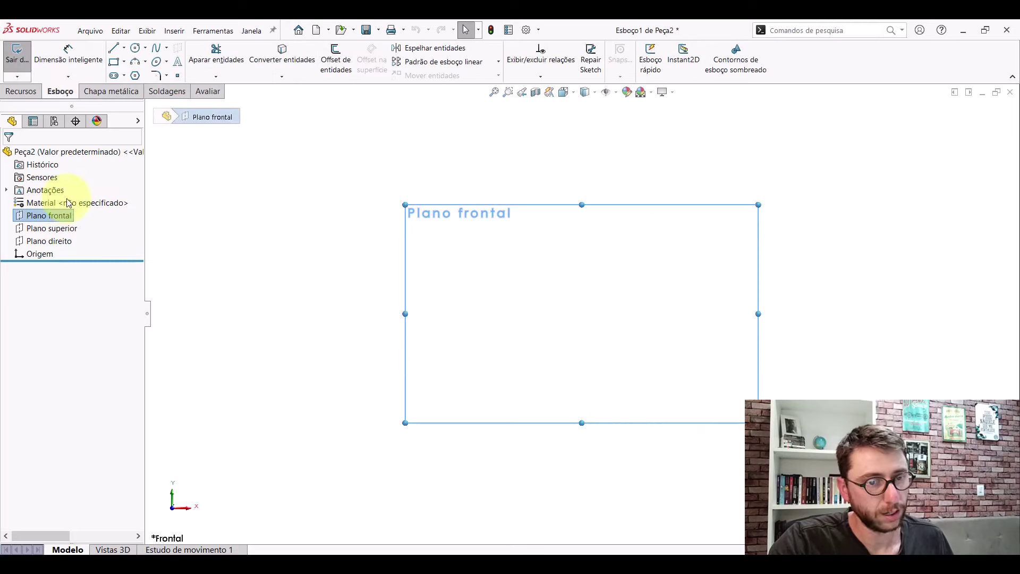
pyautogui.click(136, 46)
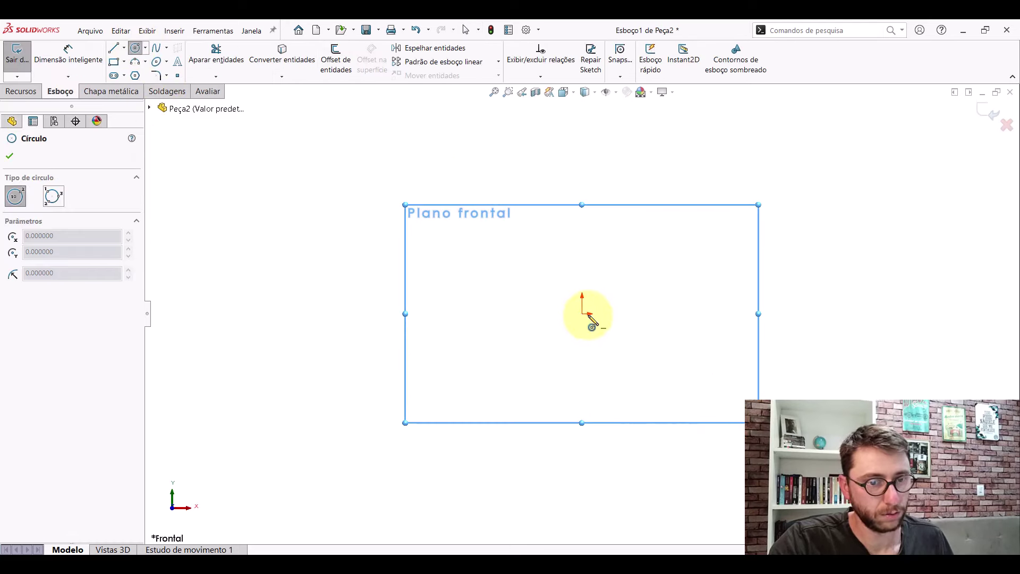
pyautogui.click(583, 314)
pyautogui.click(637, 195)
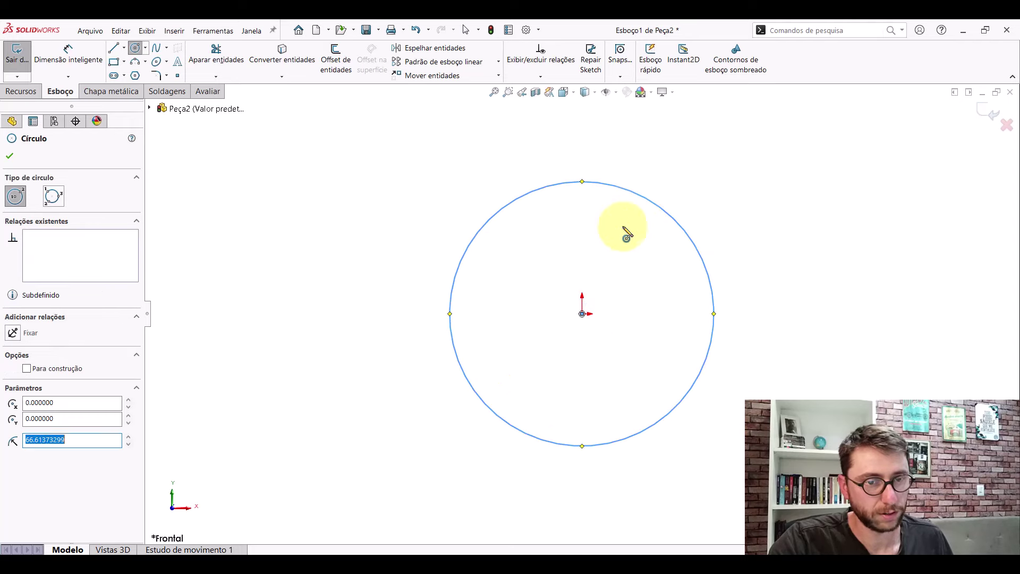
pyautogui.click(582, 314)
pyautogui.click(615, 246)
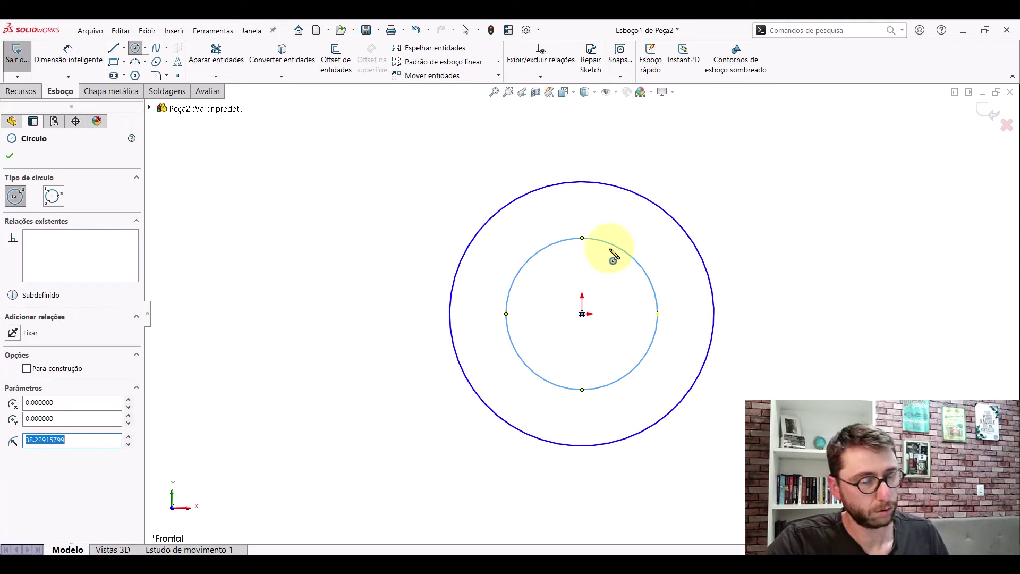
pyautogui.press('Escape')
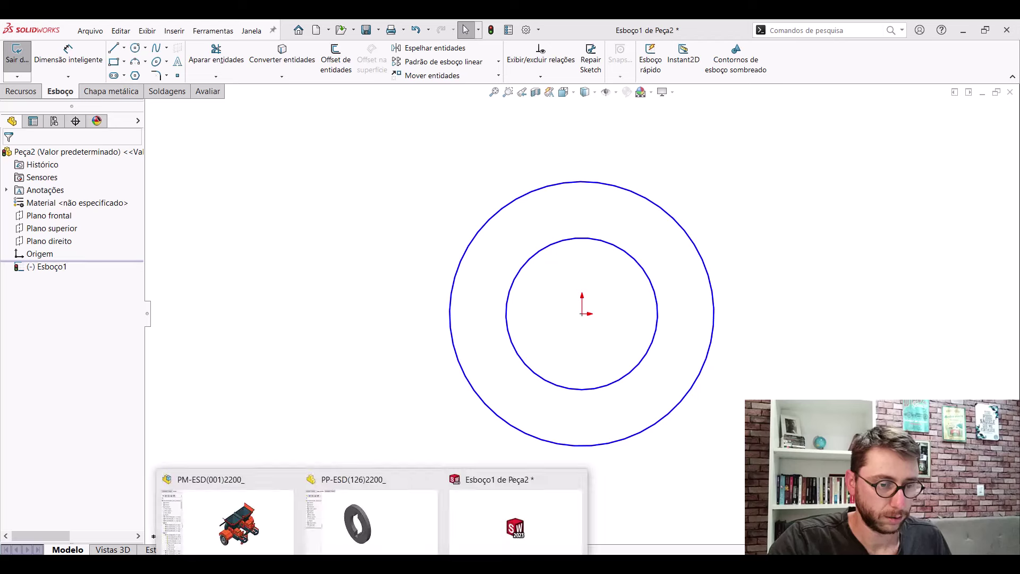
# - Draw a vertical centerline through the origin with a midpoint relation to the origin
pyautogui.click(125, 49)
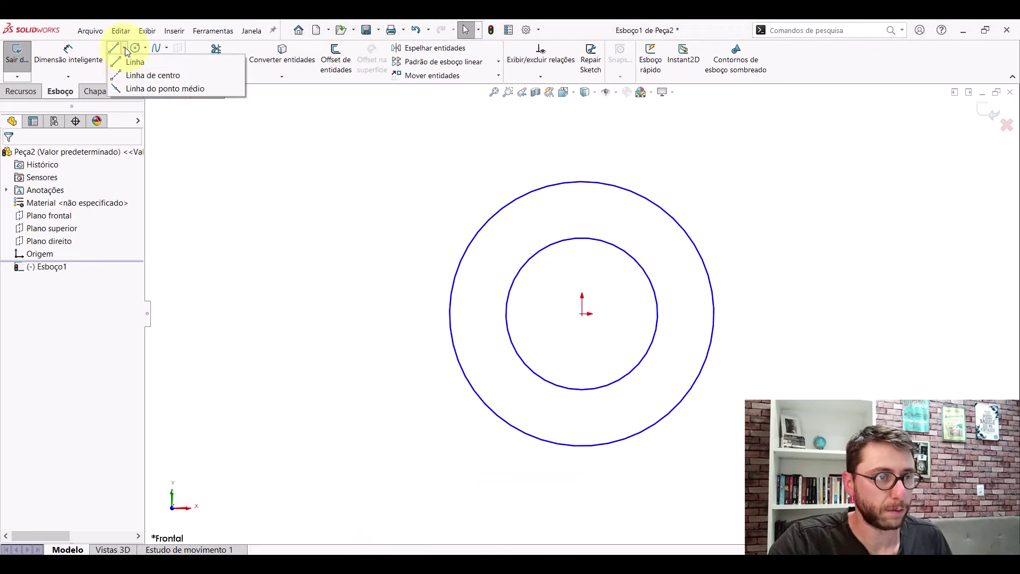
pyautogui.click(132, 76)
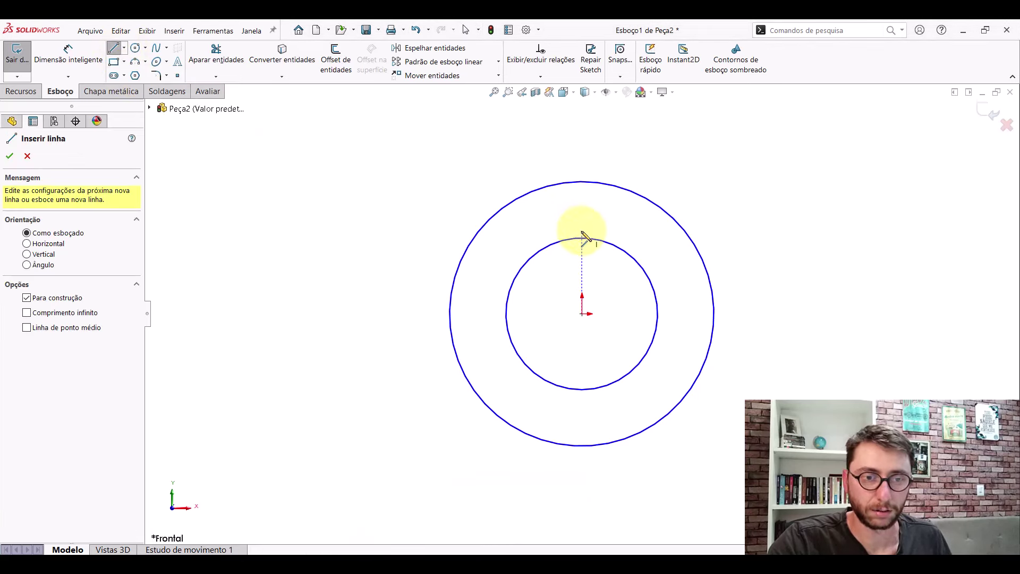
pyautogui.moveTo(582, 218); pyautogui.dragTo(582, 419)
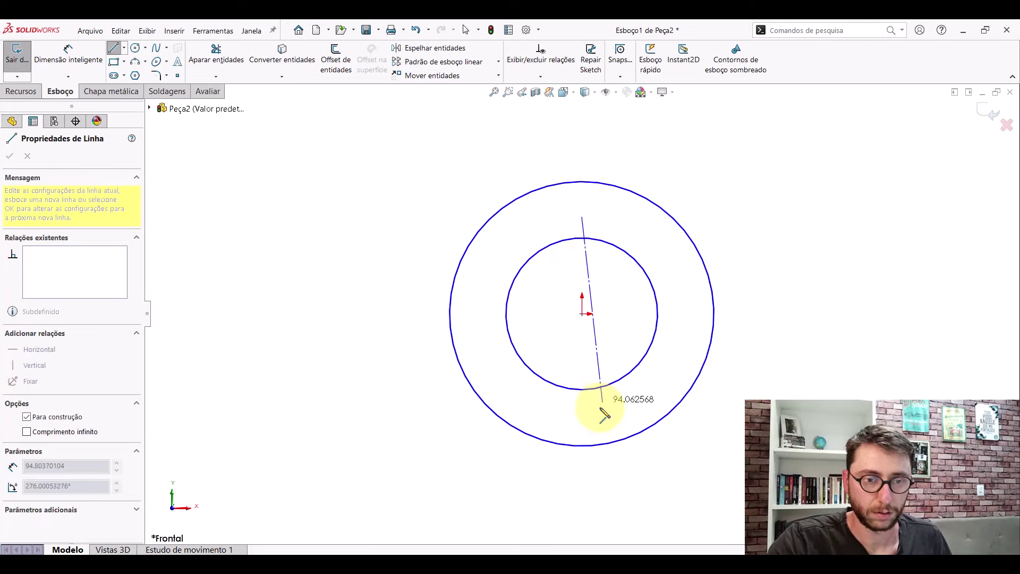
pyautogui.press('Escape')
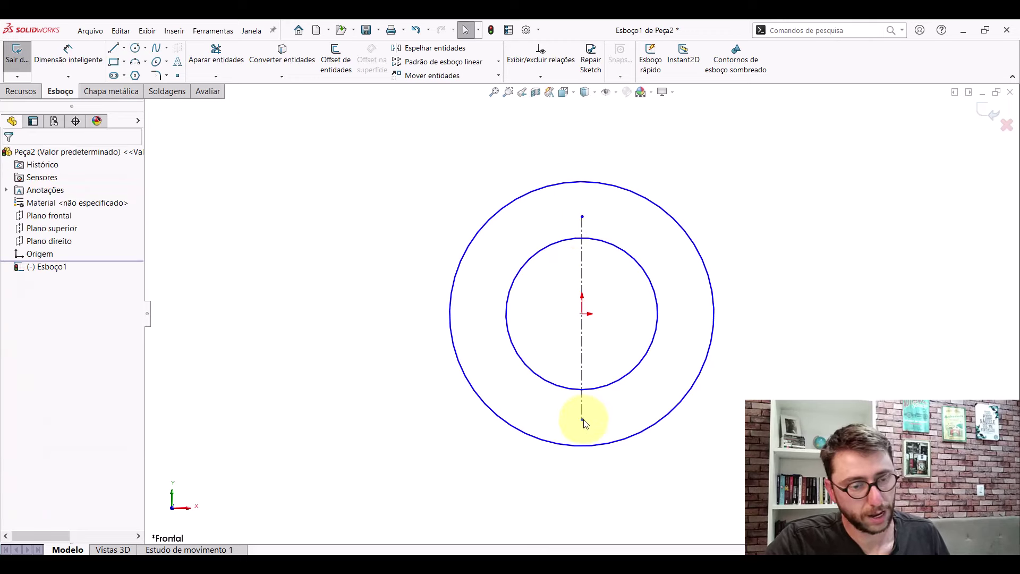
pyautogui.click(582, 347)
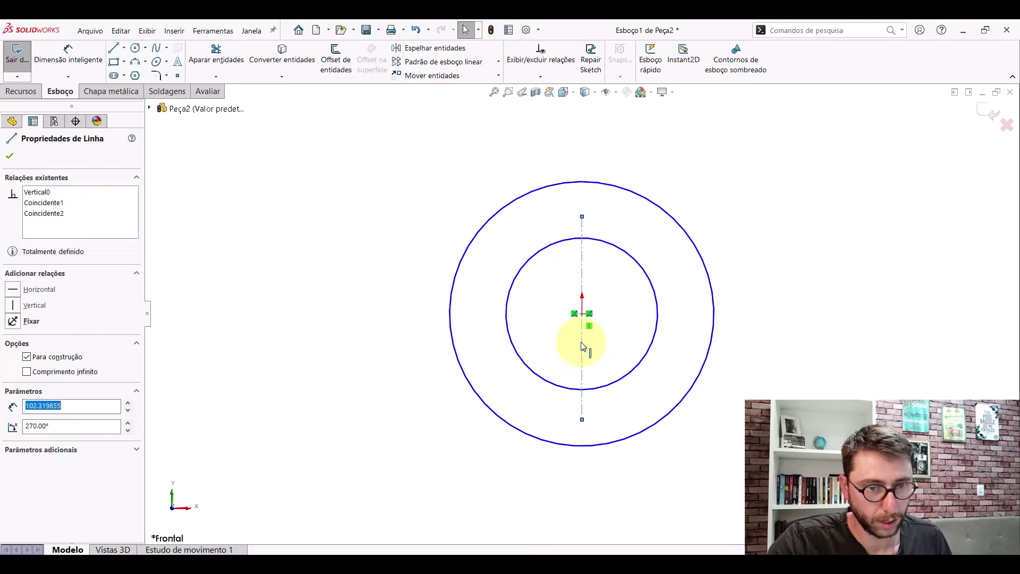
pyautogui.keyDown('ctrl'); pyautogui.click(581, 314); pyautogui.keyUp('ctrl')
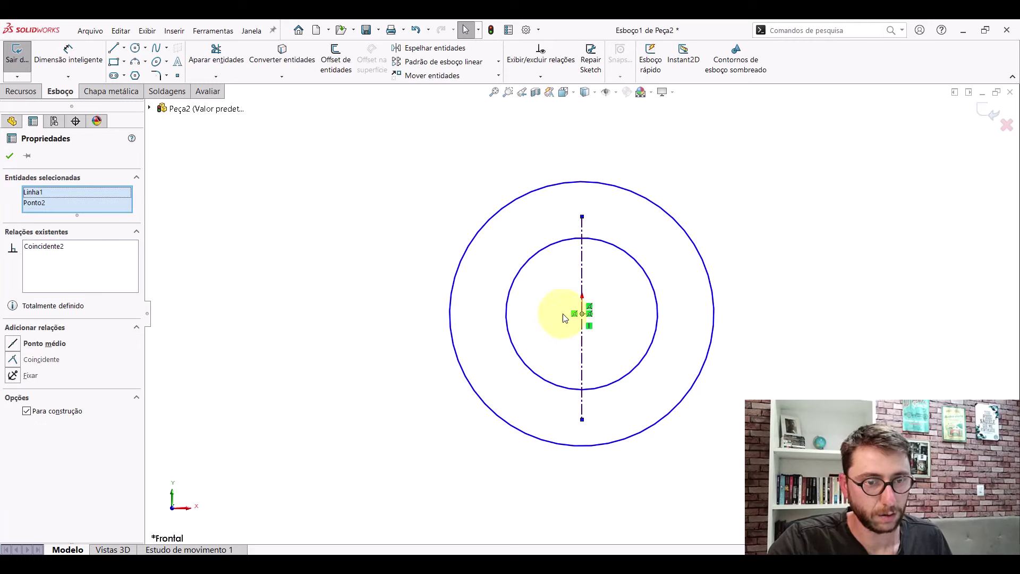
pyautogui.click(10, 155)
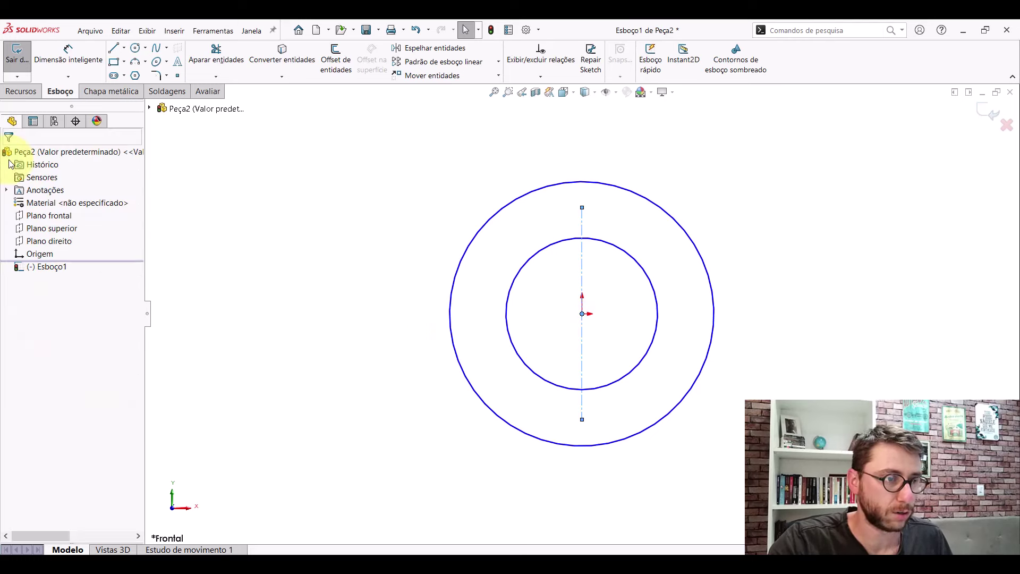
pyautogui.click(114, 49)
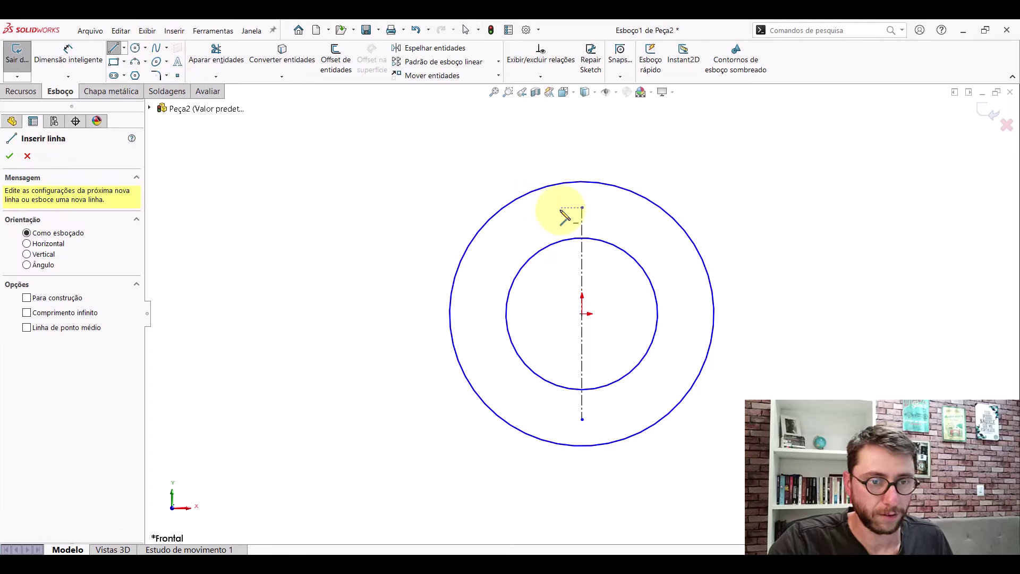
# - Draw a closed rectangle around the centerline for the key slot
pyautogui.click(557, 207)
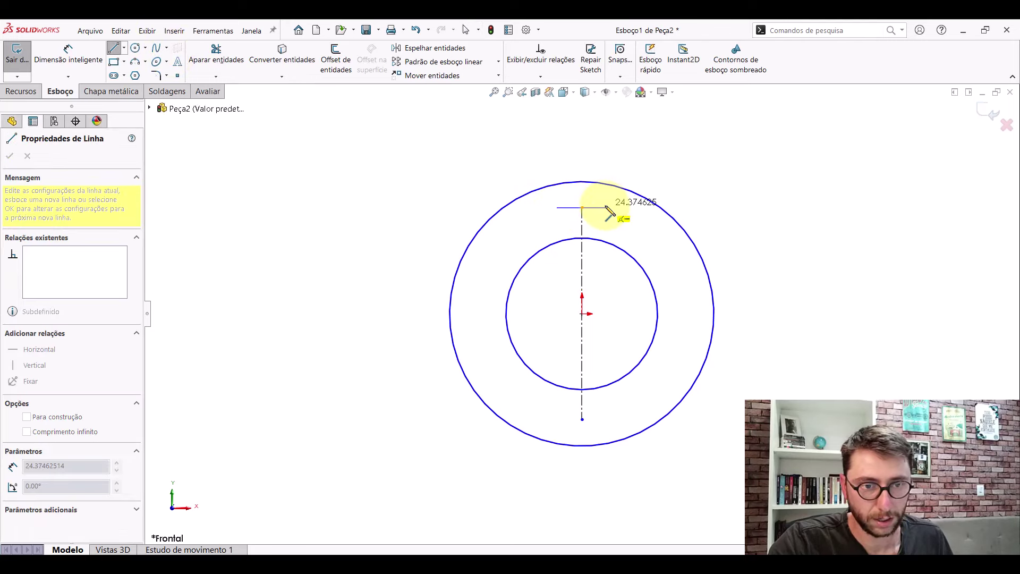
pyautogui.click(605, 207)
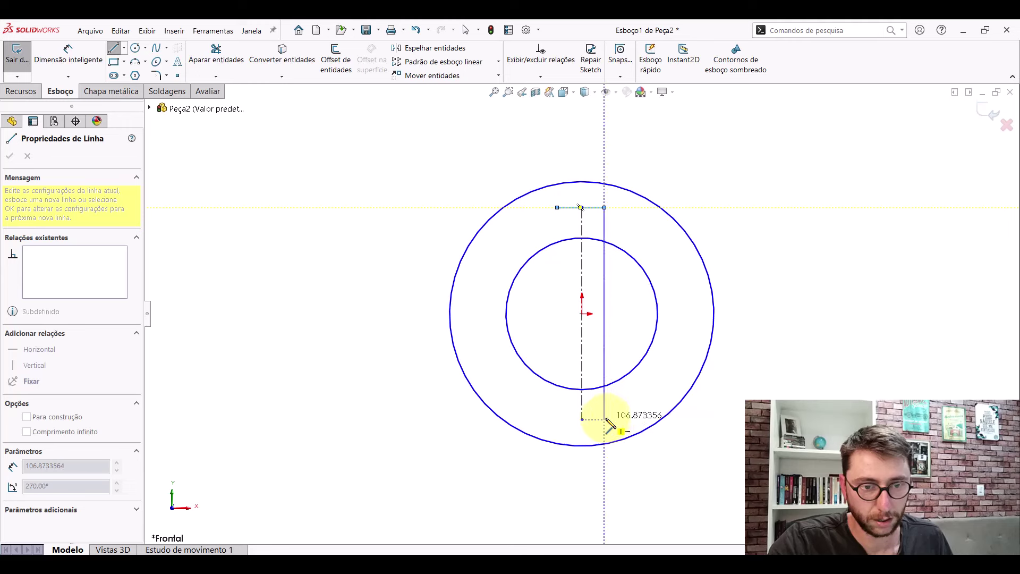
pyautogui.click(604, 419)
pyautogui.click(556, 419)
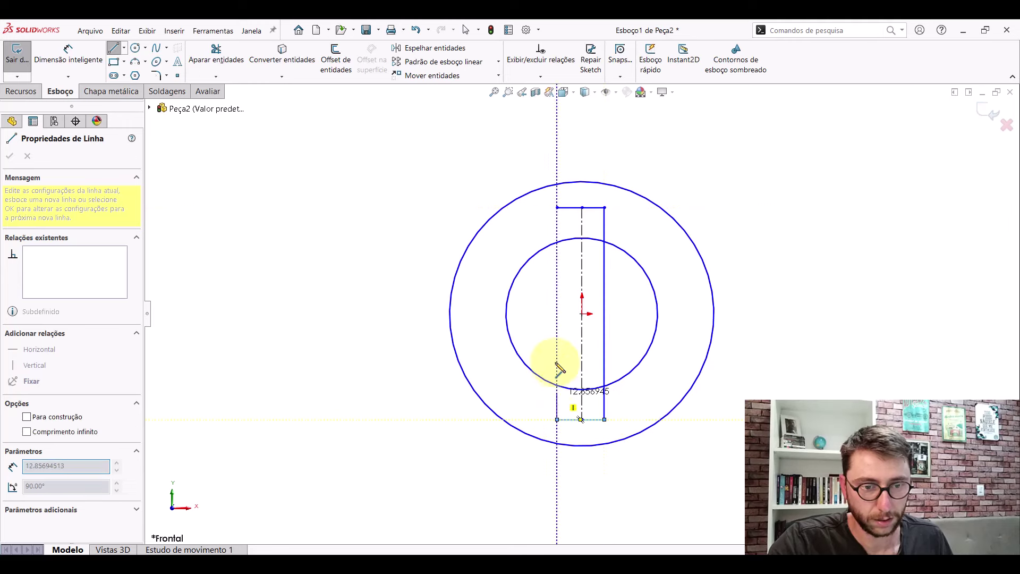
pyautogui.click(558, 208)
pyautogui.press('Escape')
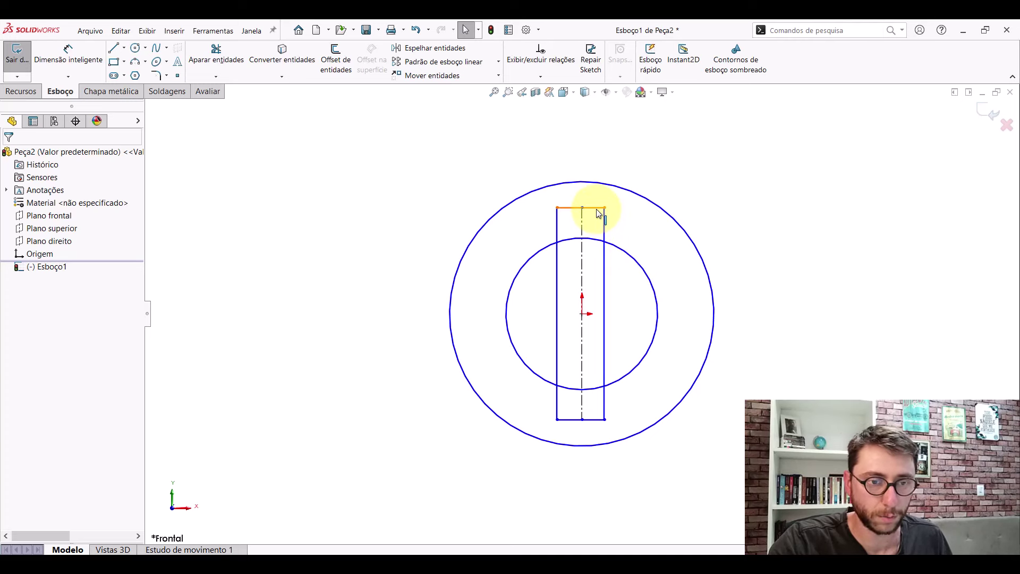
# - Centre the rectangle's top and bottom edges on the centerline endpoints with midpoint relations
pyautogui.click(598, 212)
pyautogui.keyDown('ctrl'); pyautogui.click(583, 210); pyautogui.keyUp('ctrl')
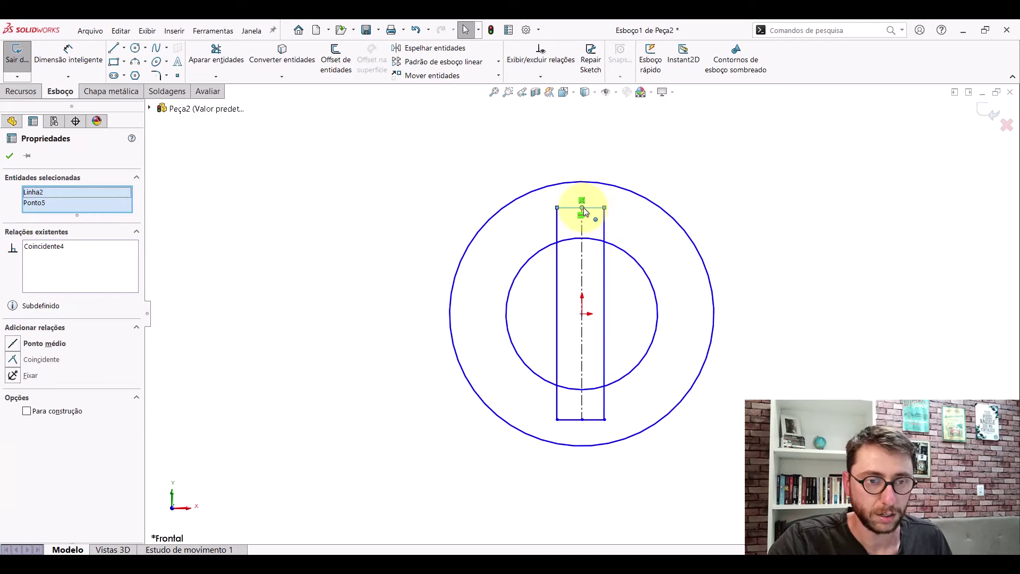
pyautogui.click(17, 345)
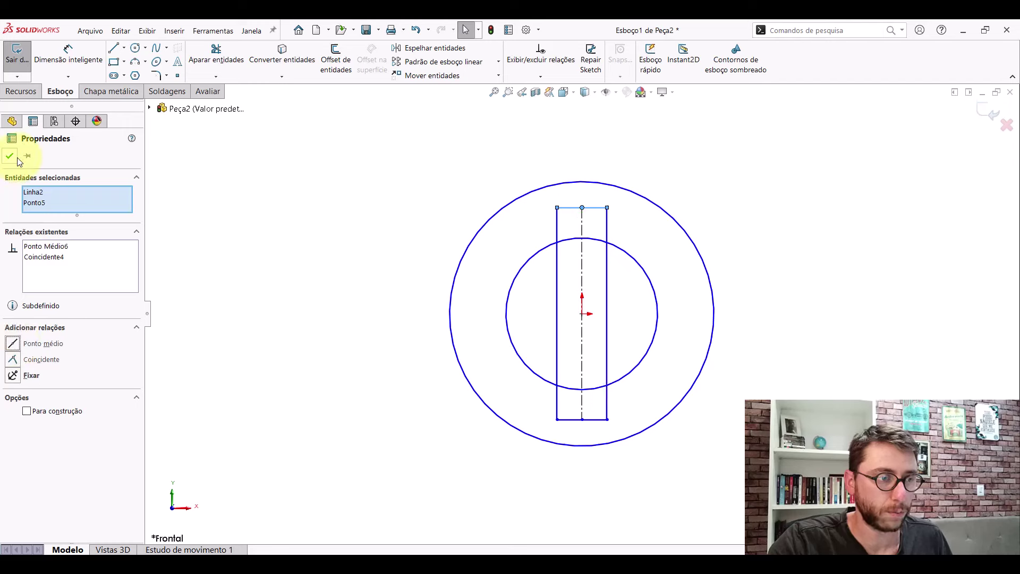
pyautogui.click(17, 158)
pyautogui.scroll(-2, 664, 438)
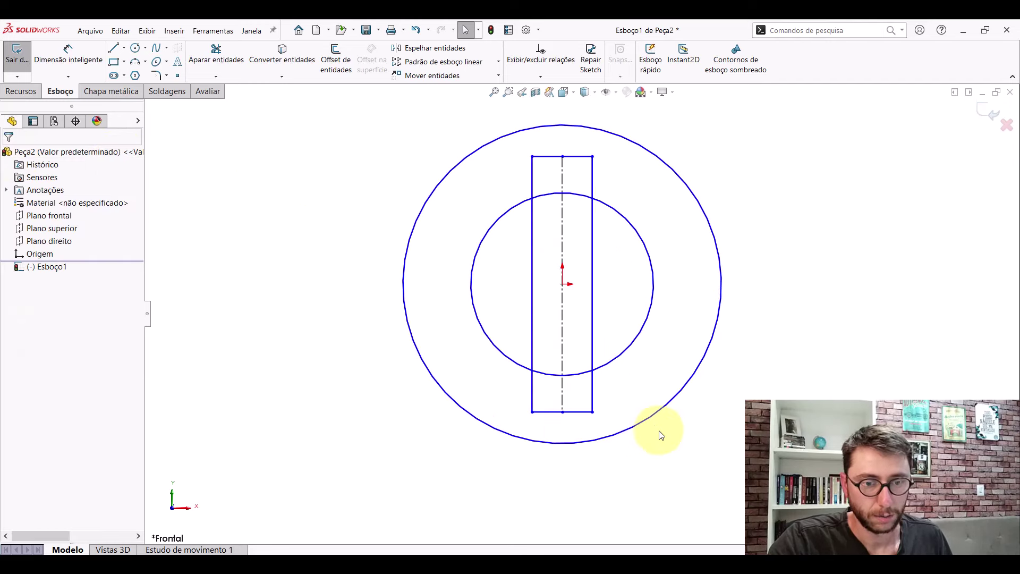
pyautogui.click(578, 415)
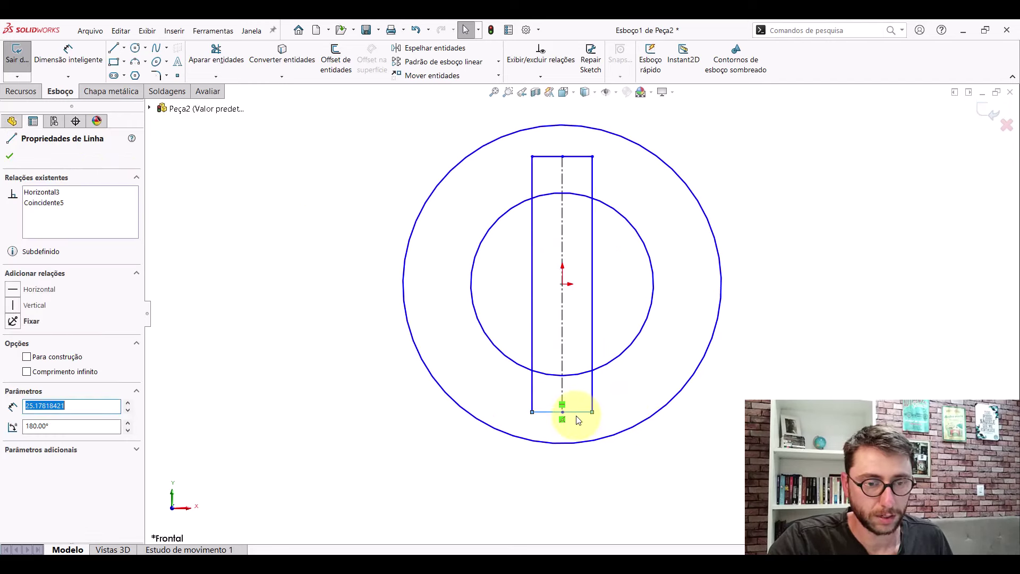
pyautogui.keyDown('ctrl'); pyautogui.click(562, 412); pyautogui.keyUp('ctrl')
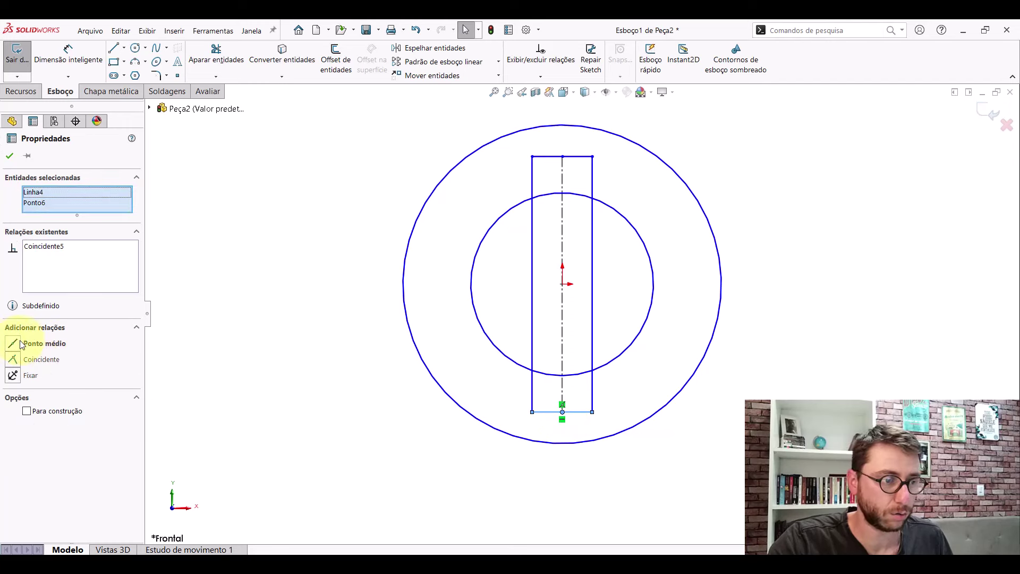
pyautogui.click(8, 156)
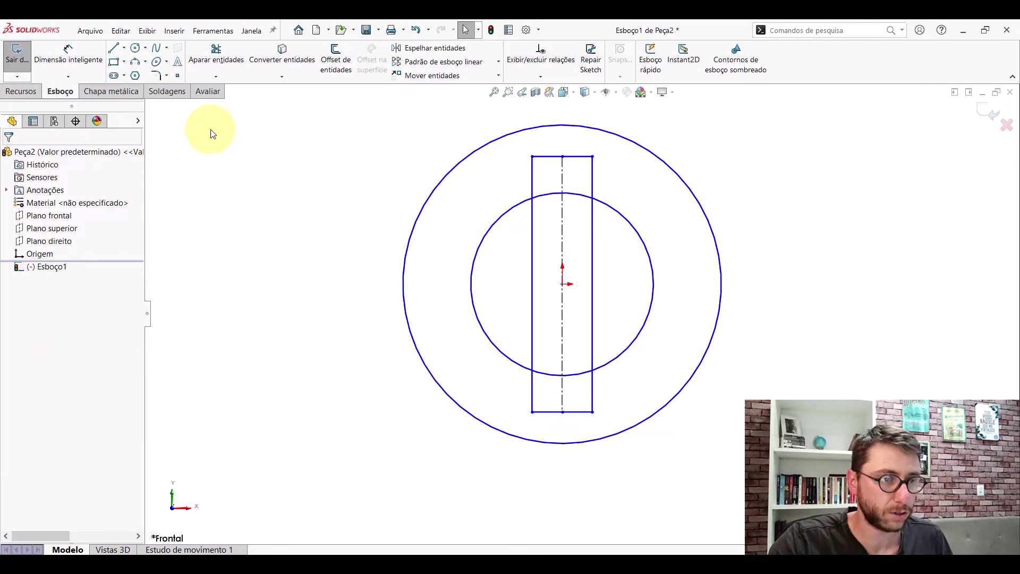
# - Trim the inner circle's arcs and the slot edges inside it to form the keyed hole
pyautogui.click(216, 52)
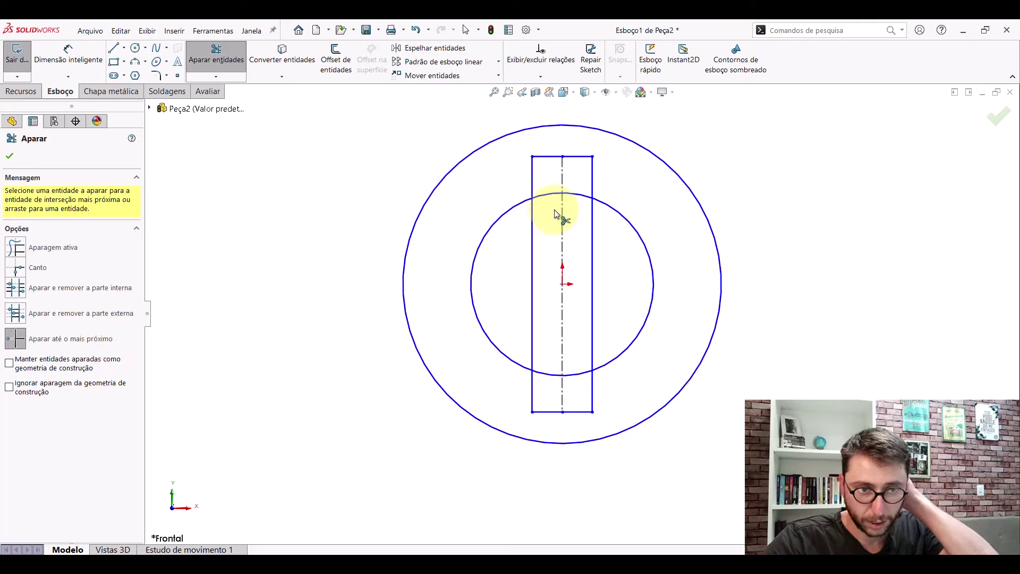
pyautogui.click(575, 196)
pyautogui.click(552, 197)
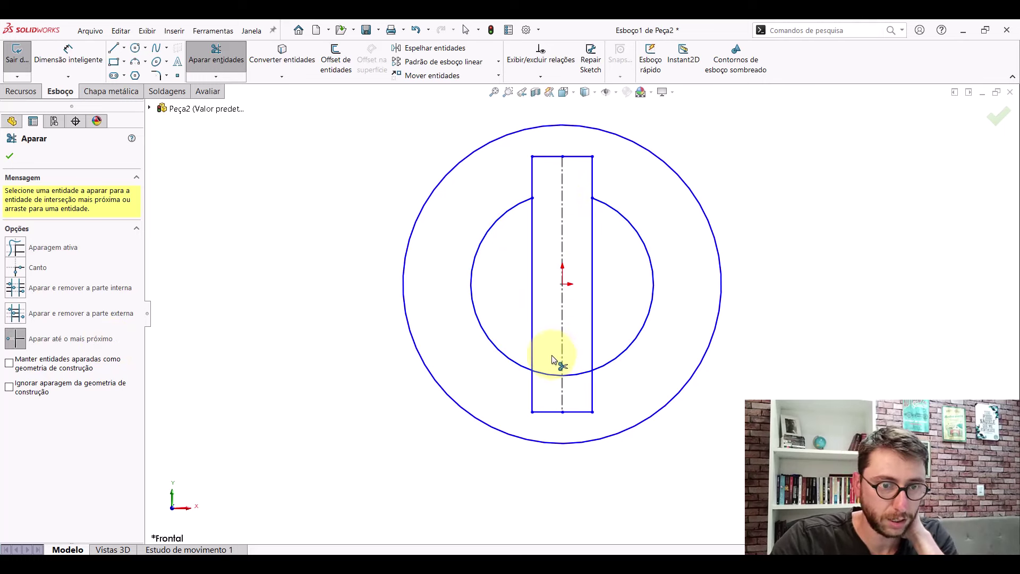
pyautogui.click(593, 333)
pyautogui.click(531, 305)
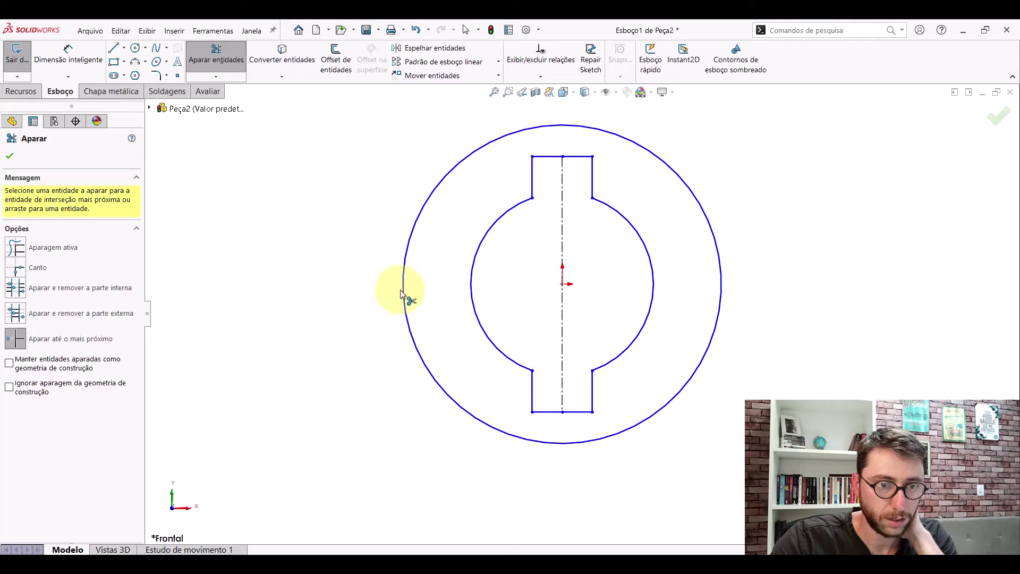
pyautogui.click(9, 156)
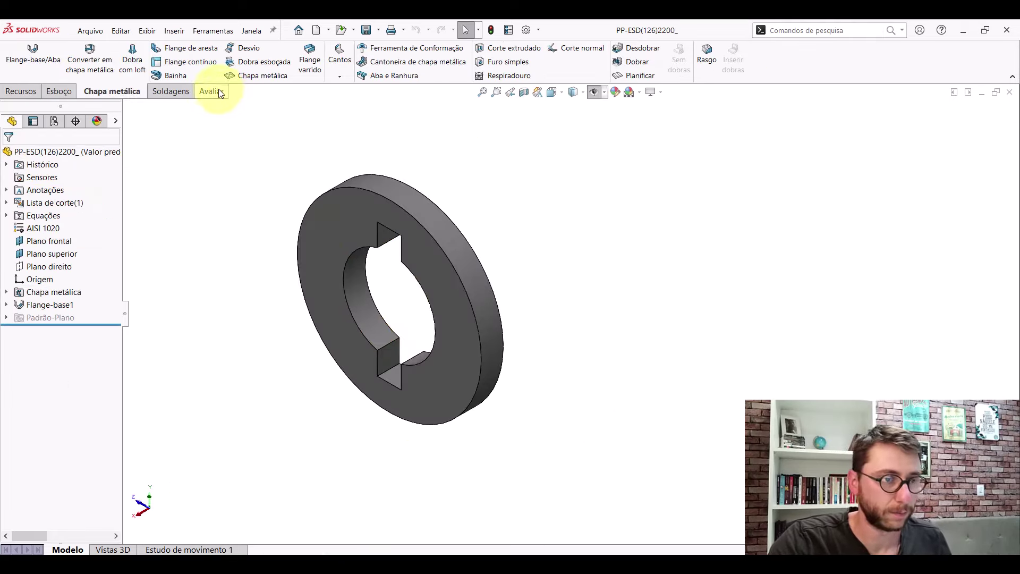
# - Measure the ring part's outer face and the inner curved face of its bore
pyautogui.click(206, 91)
pyautogui.click(128, 55)
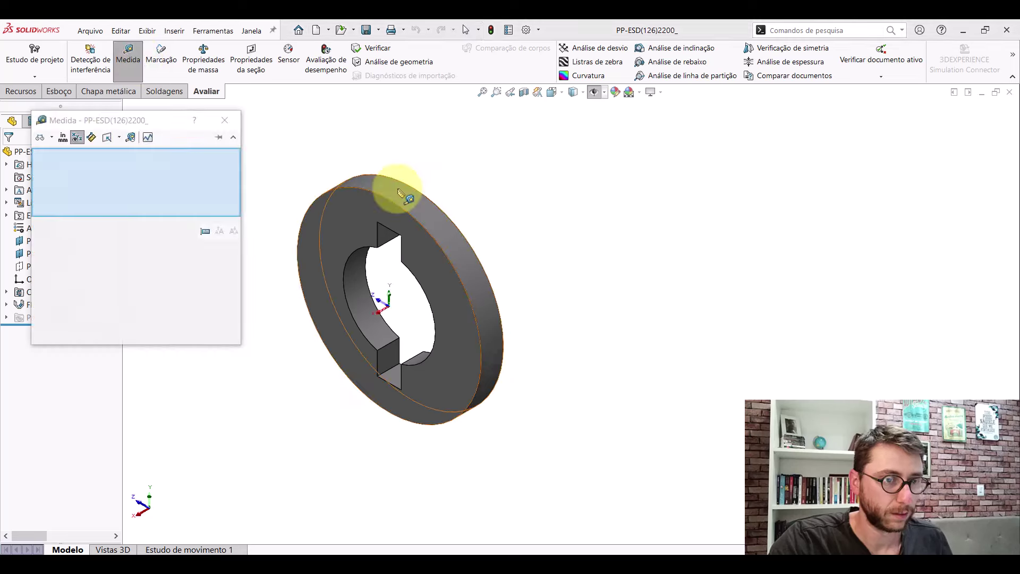
pyautogui.click(401, 194)
pyautogui.click(318, 142)
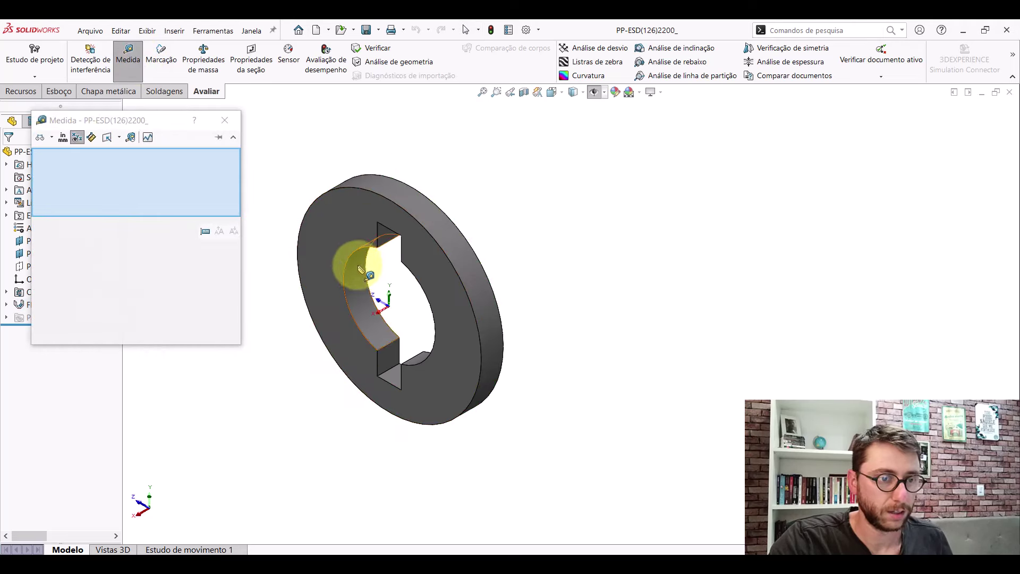
pyautogui.click(361, 269)
pyautogui.press('z')
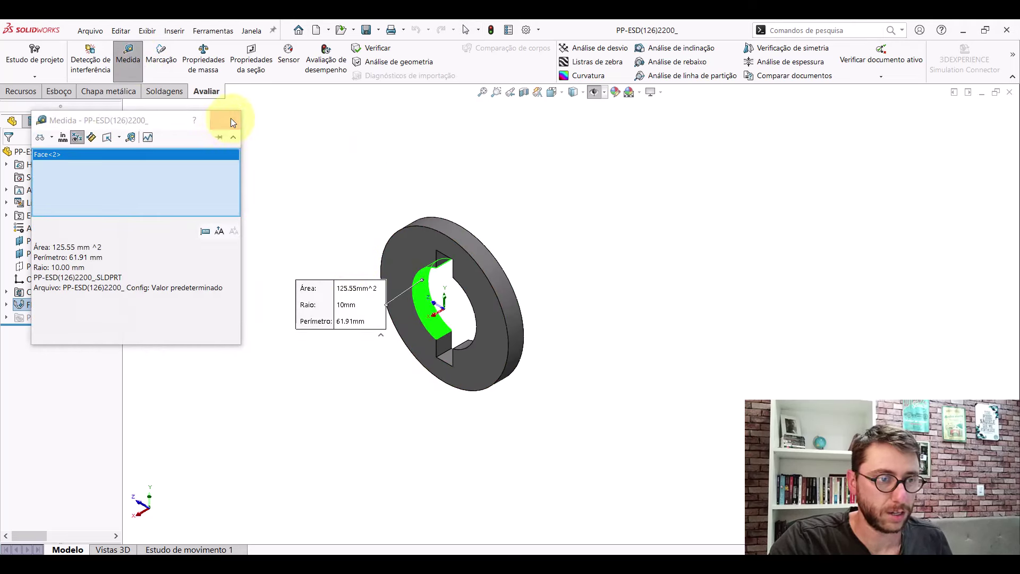
pyautogui.click(231, 121)
# - Dimension the Peça2 sketch's outer circle to a 40 diameter
pyautogui.click(546, 526)
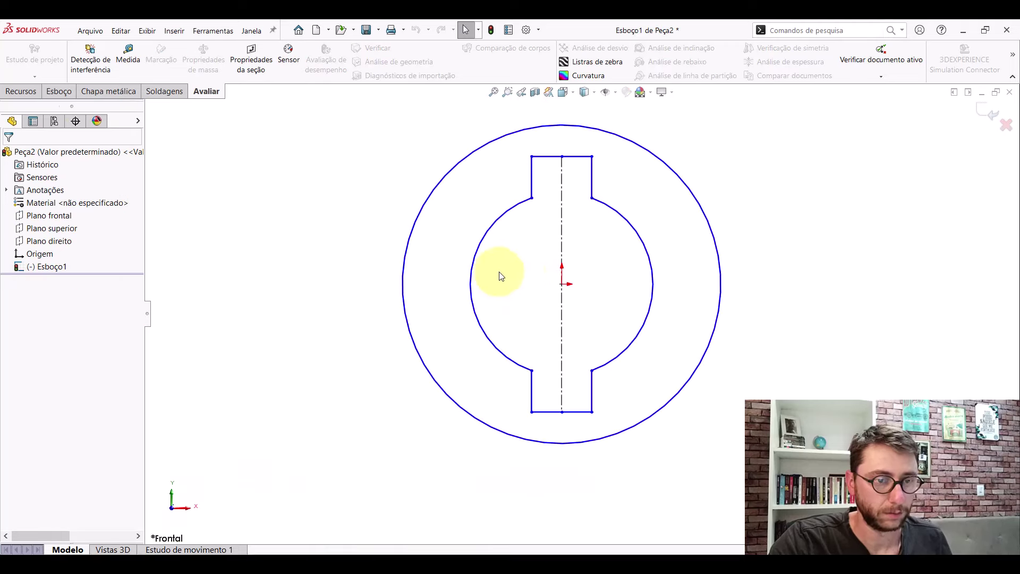
pyautogui.click(64, 95)
pyautogui.click(68, 54)
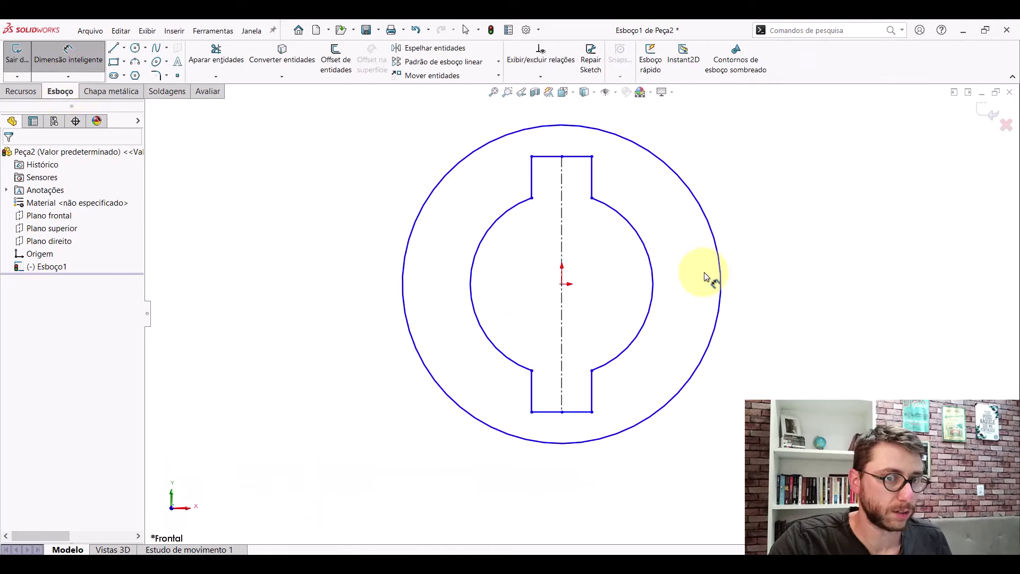
pyautogui.press('f')
pyautogui.click(521, 246)
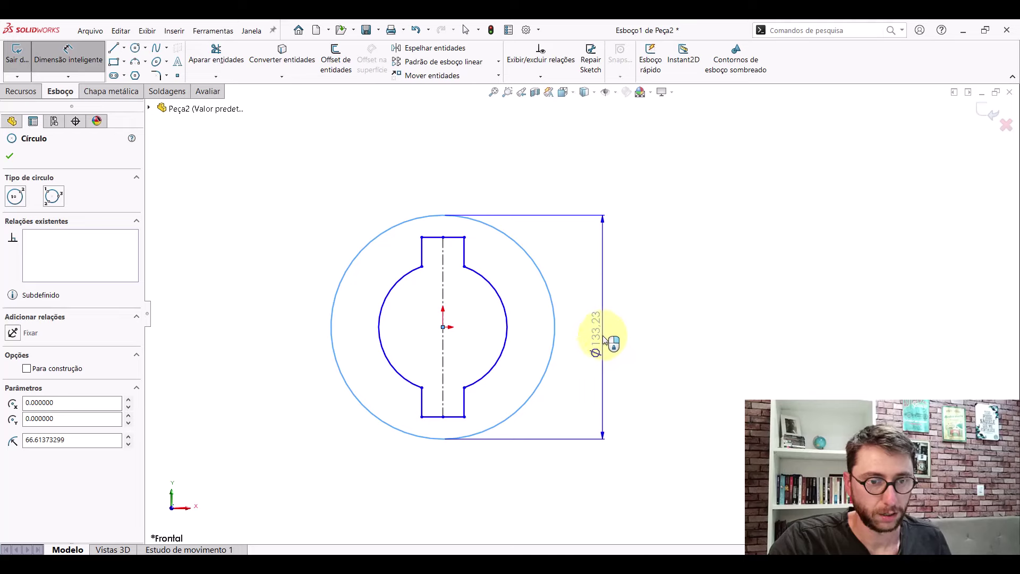
pyautogui.click(604, 340)
pyautogui.write('40')
pyautogui.press('Return')
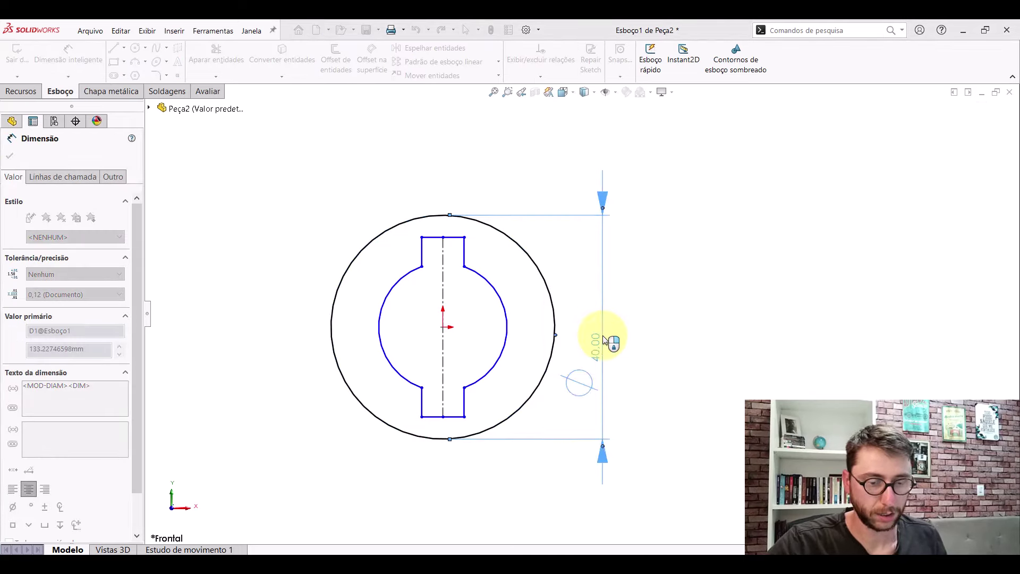
# - Dimension the Peça2 sketch's inner arc to radius 10
pyautogui.click(497, 281)
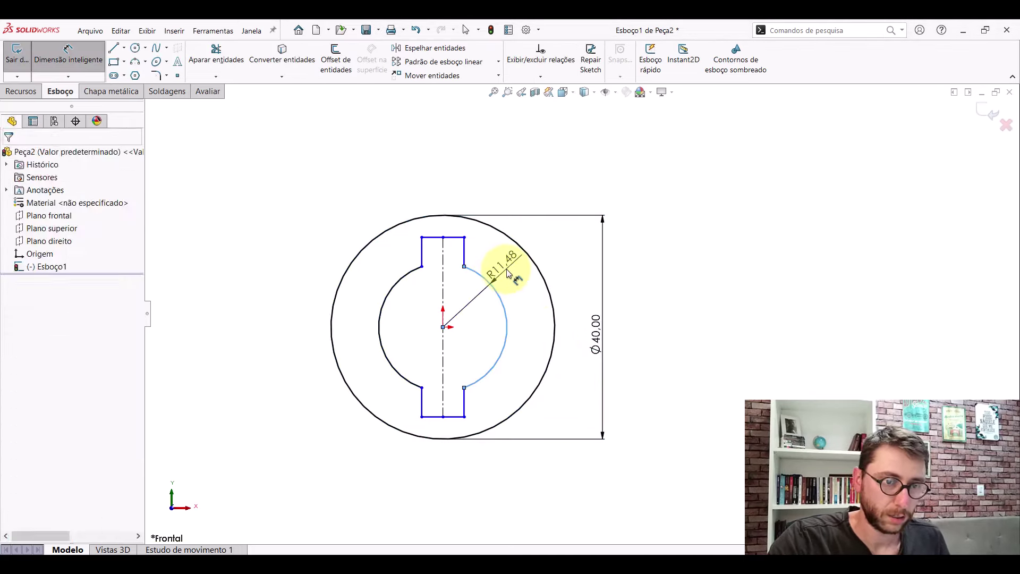
pyautogui.click(507, 273)
pyautogui.write('10')
pyautogui.press('Return')
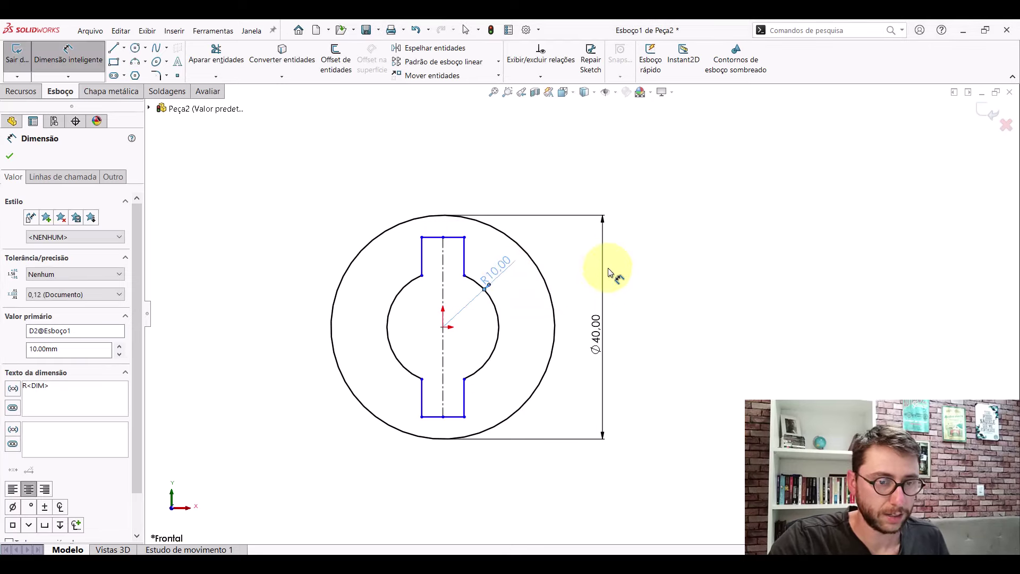
pyautogui.press('Escape')
# - Measure the PP-ESD part's key slot edge width of 5.20 mm
pyautogui.click(377, 521)
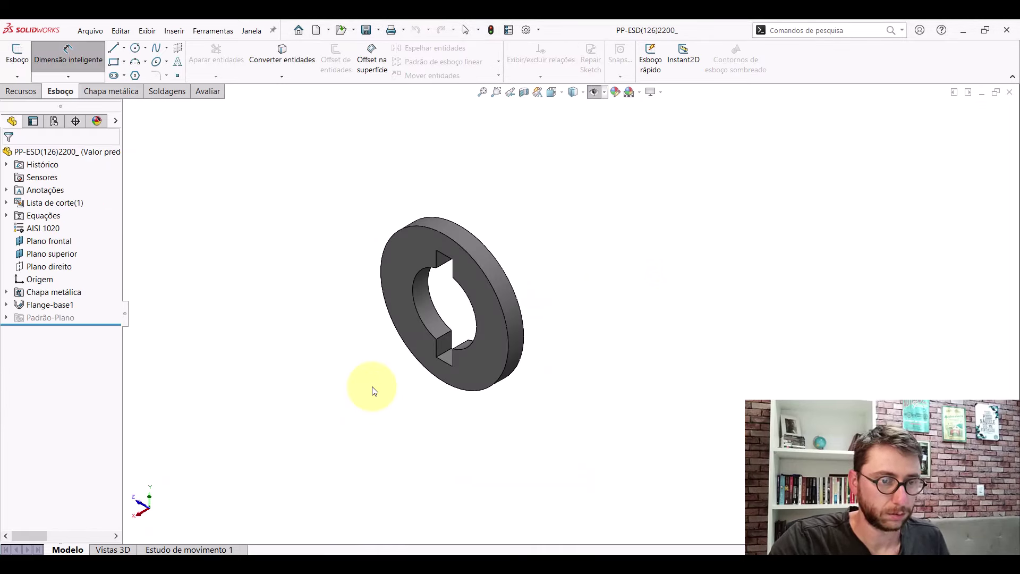
pyautogui.click(197, 93)
pyautogui.click(128, 58)
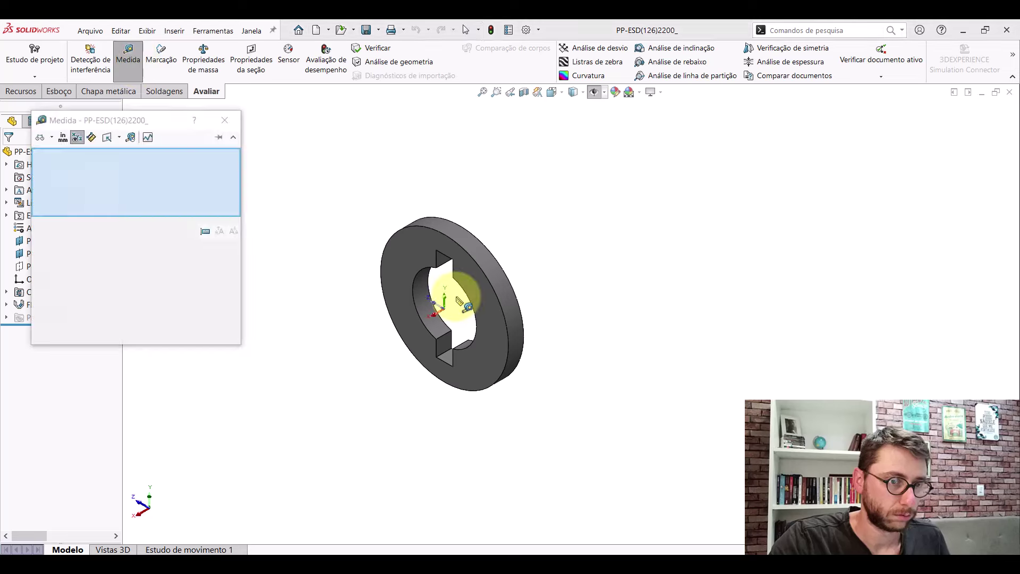
pyautogui.scroll(-5, 456, 287)
pyautogui.click(417, 226)
pyautogui.scroll(3, 412, 229)
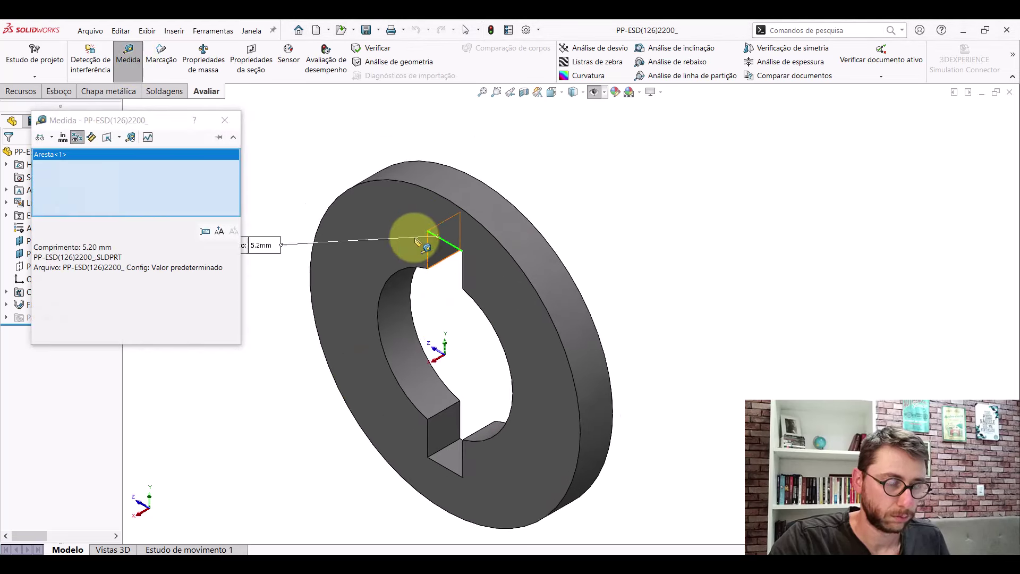
pyautogui.scroll(2, 411, 234)
# - Measure the 29 mm span between the PP-ESD slot's opposite faces
pyautogui.click(615, 205)
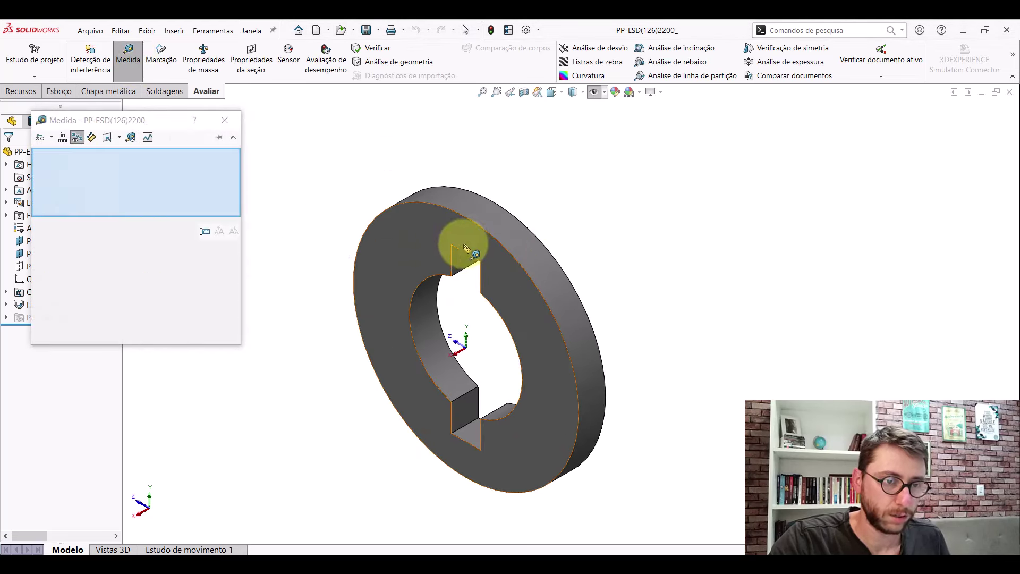
pyautogui.click(460, 258)
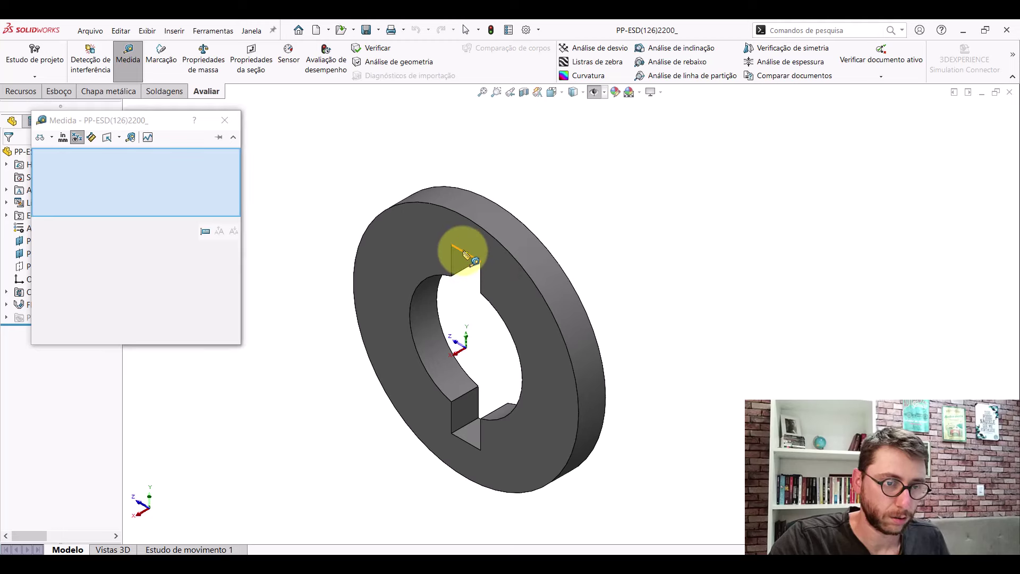
pyautogui.click(462, 251)
pyautogui.click(466, 428)
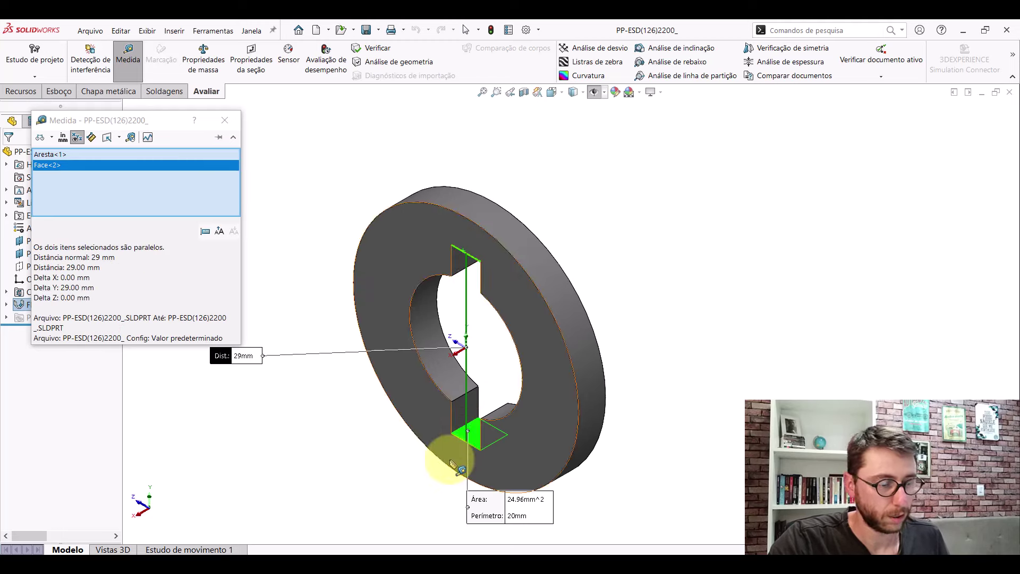
pyautogui.press('Escape')
pyautogui.click(432, 531)
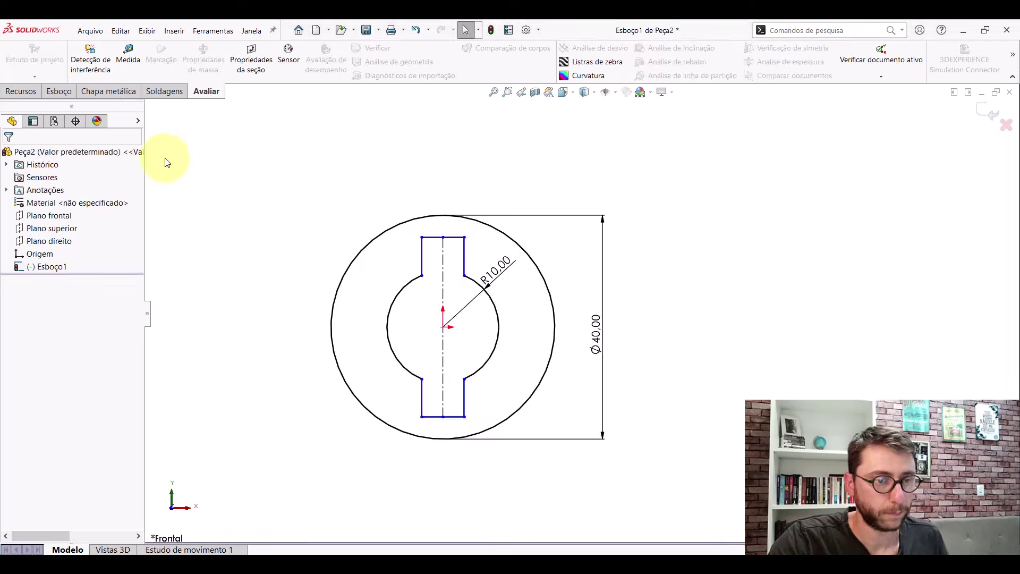
# - Dimension the top slot line of the Peça2 sketch to 5.2 wide
pyautogui.click(70, 87)
pyautogui.click(62, 70)
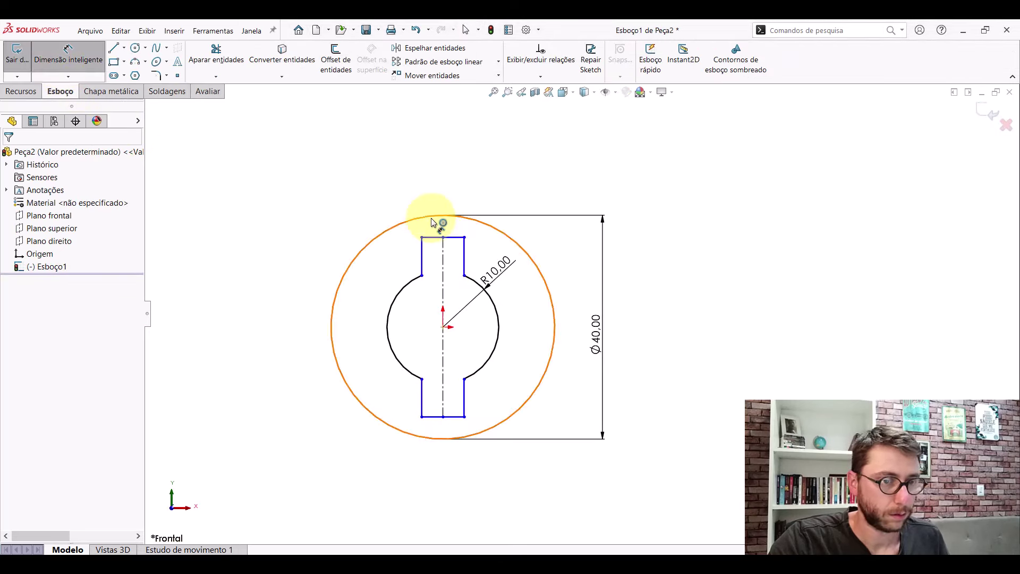
pyautogui.click(443, 238)
pyautogui.click(449, 187)
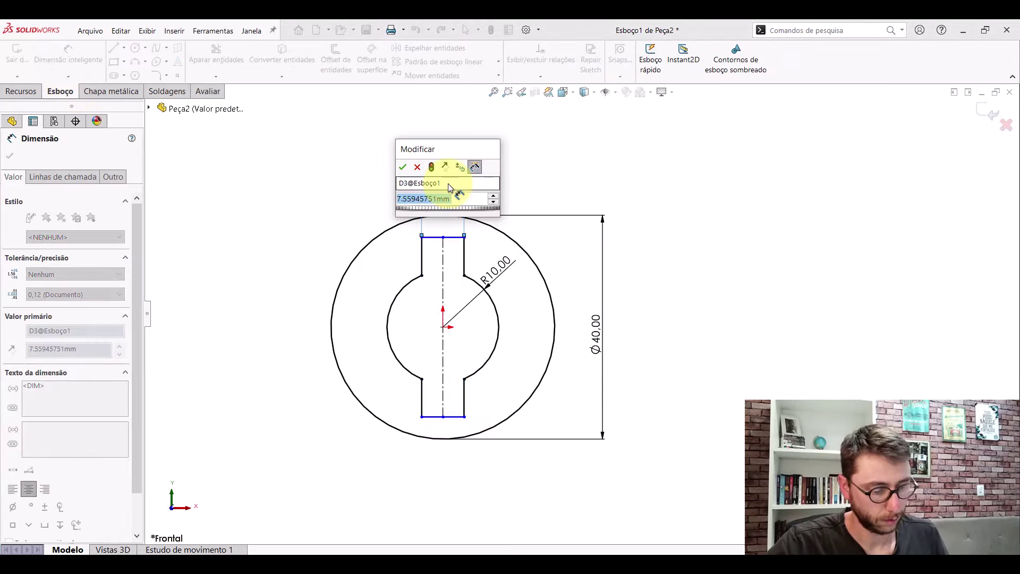
pyautogui.write('5')
pyautogui.press('BackSpace')
pyautogui.write('2')
pyautogui.press('Return')
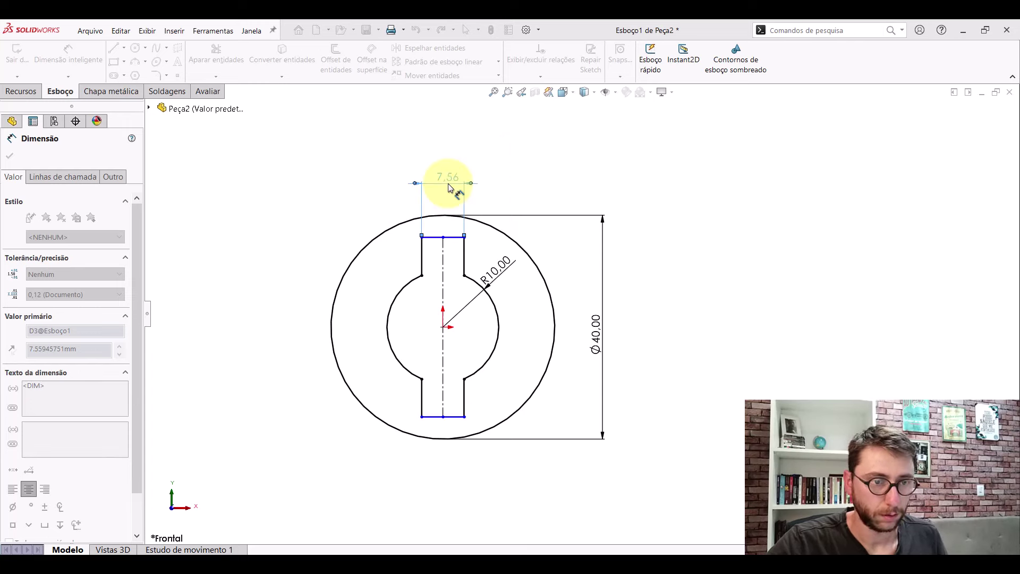
# - Dimension the distance between the top and bottom slot lines to 29
pyautogui.scroll(-3, 471, 307)
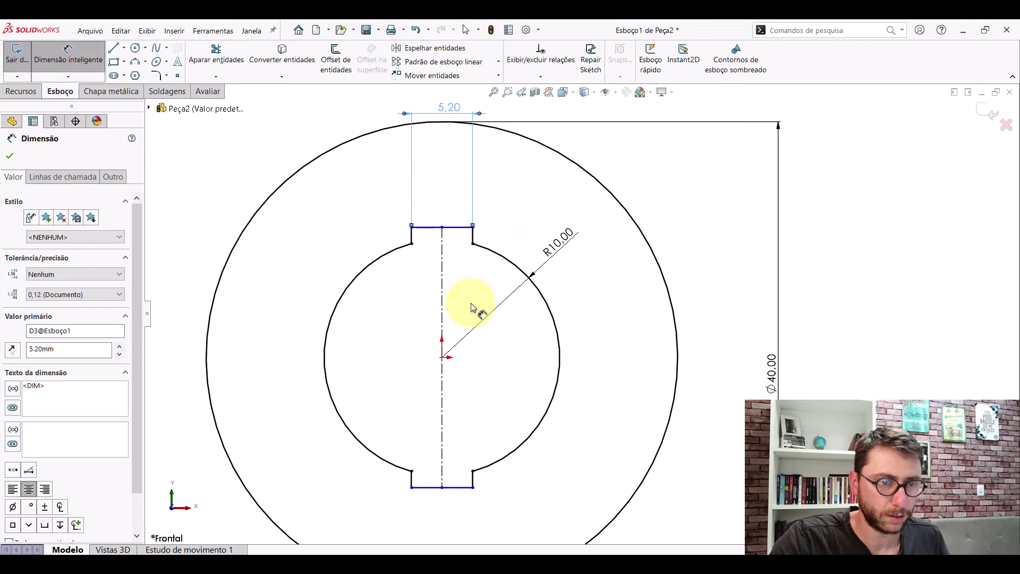
pyautogui.click(455, 232)
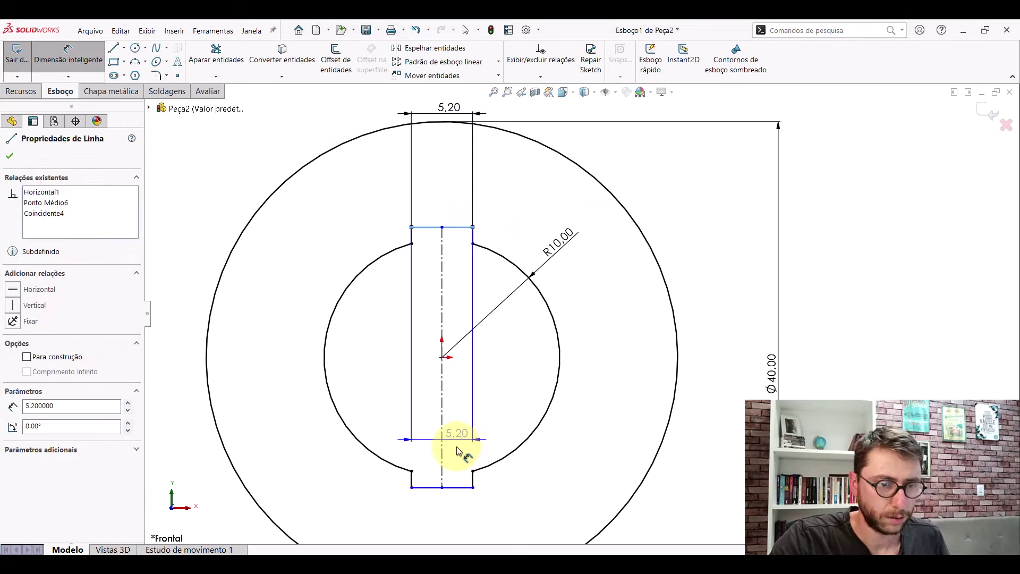
pyautogui.click(457, 487)
pyautogui.click(292, 351)
pyautogui.write('2')
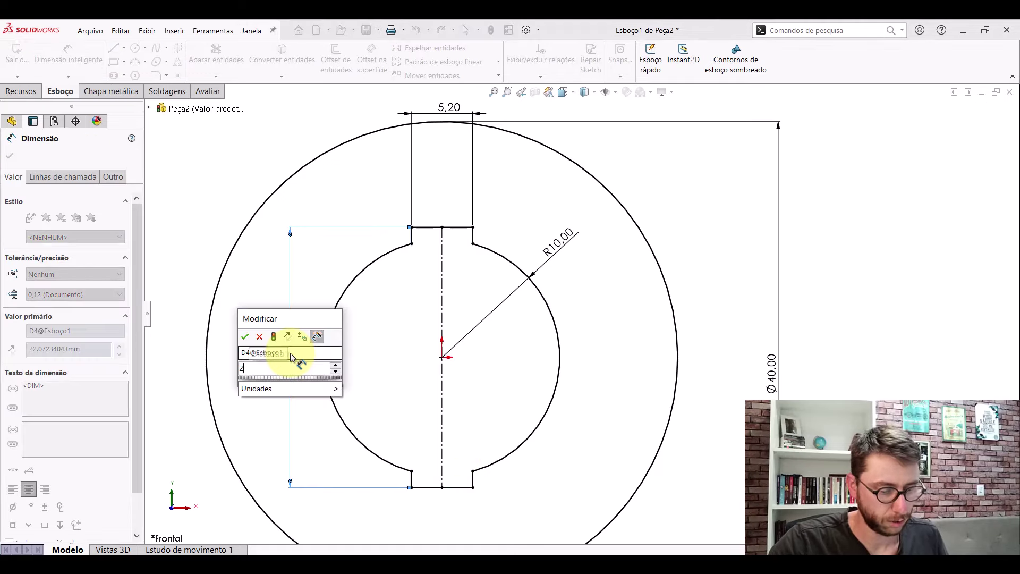
pyautogui.write('9')
pyautogui.press('Return')
pyautogui.scroll(3, 664, 413)
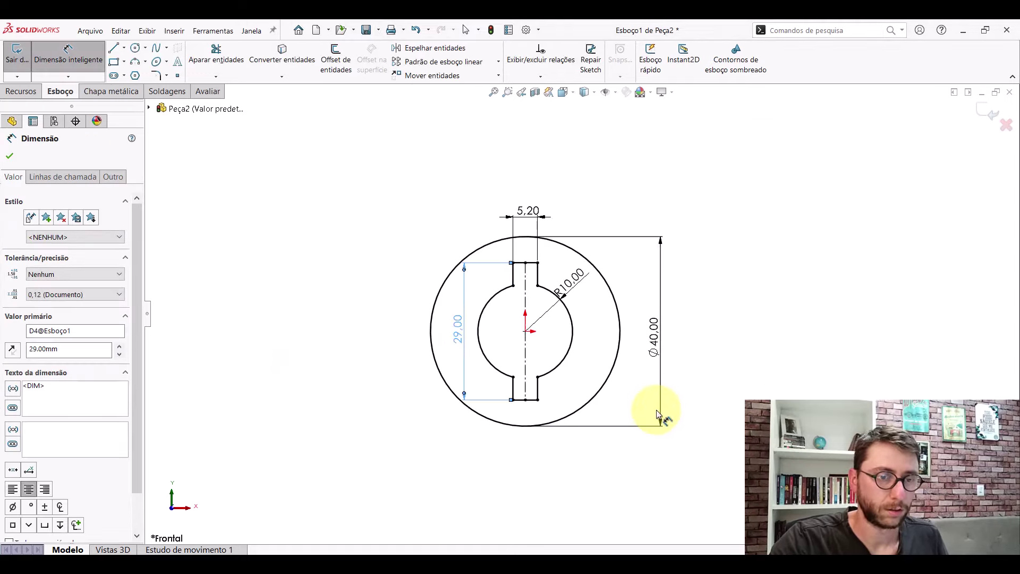
pyautogui.press('Escape')
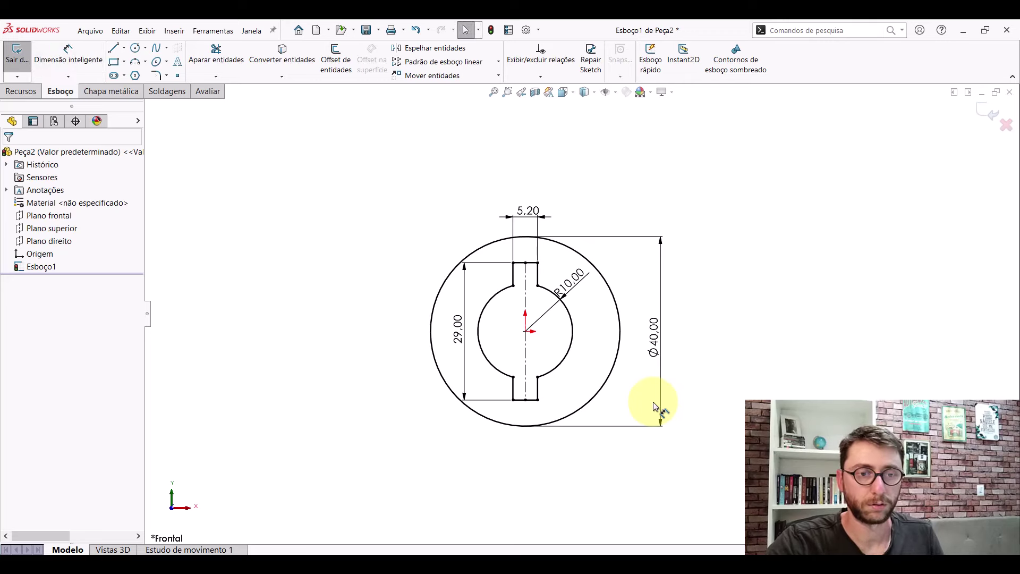
# - Create a default sheet-metal base flange from the keyed-ring sketch and view it isometrically
pyautogui.click(130, 94)
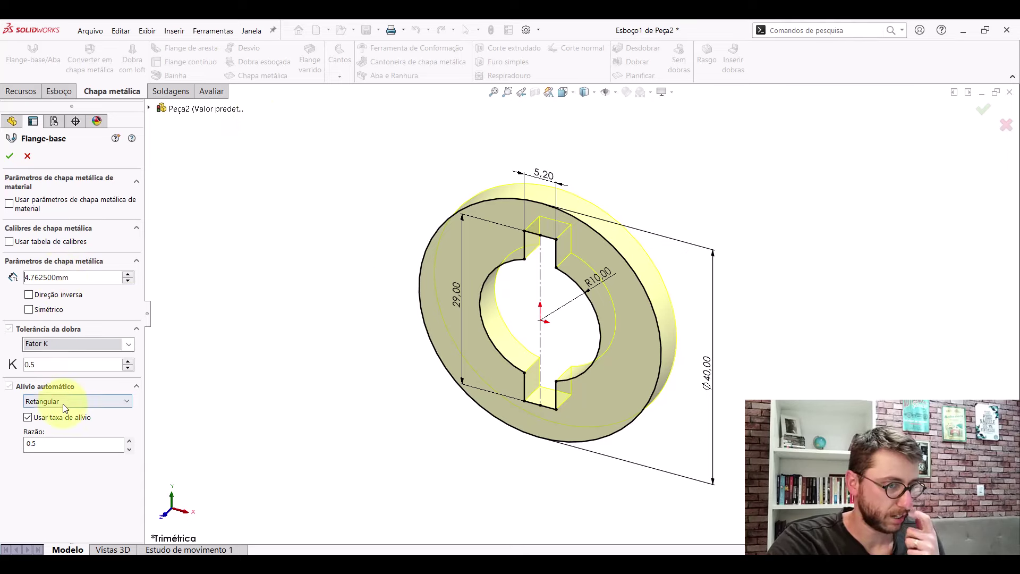
pyautogui.click(10, 156)
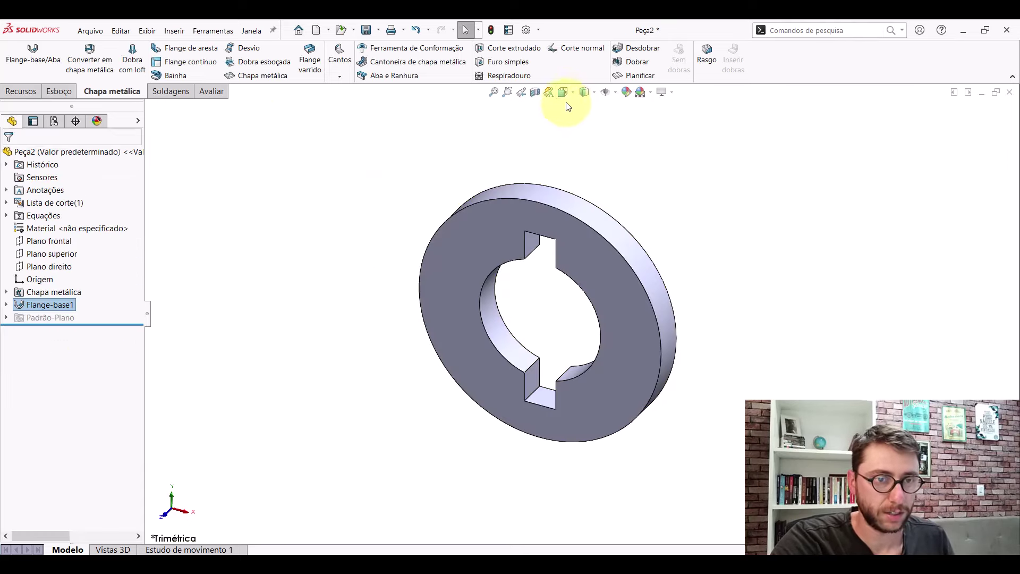
pyautogui.click(566, 93)
pyautogui.click(617, 114)
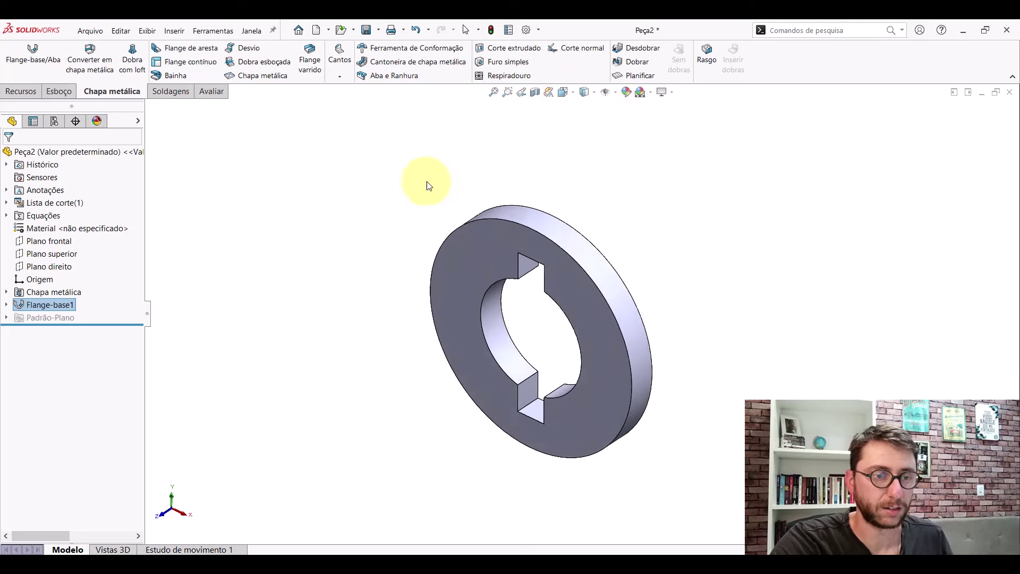
# - Assign AISI 1020 steel to the part and apply a darker appearance
pyautogui.rightClick(82, 227)
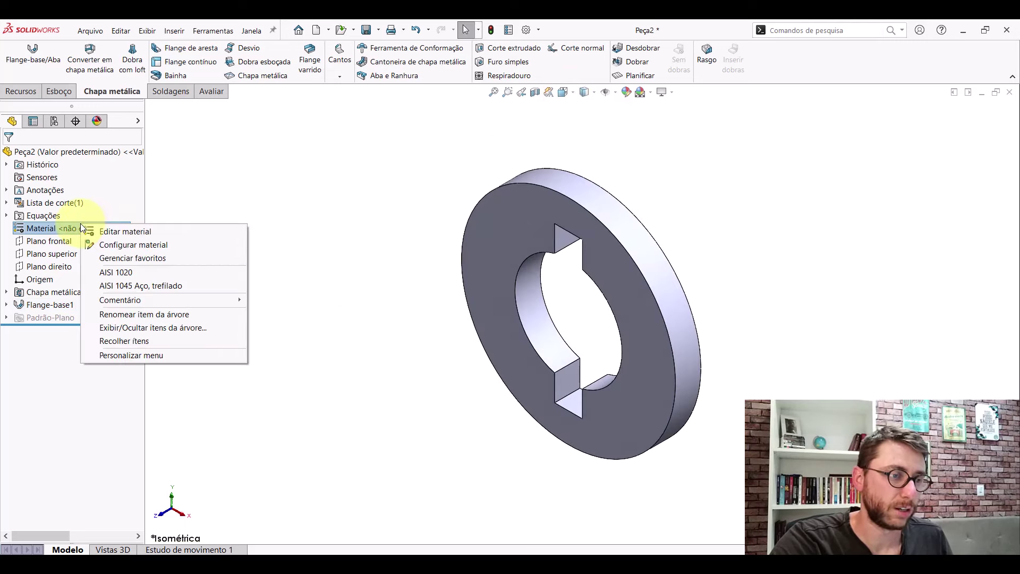
pyautogui.click(126, 274)
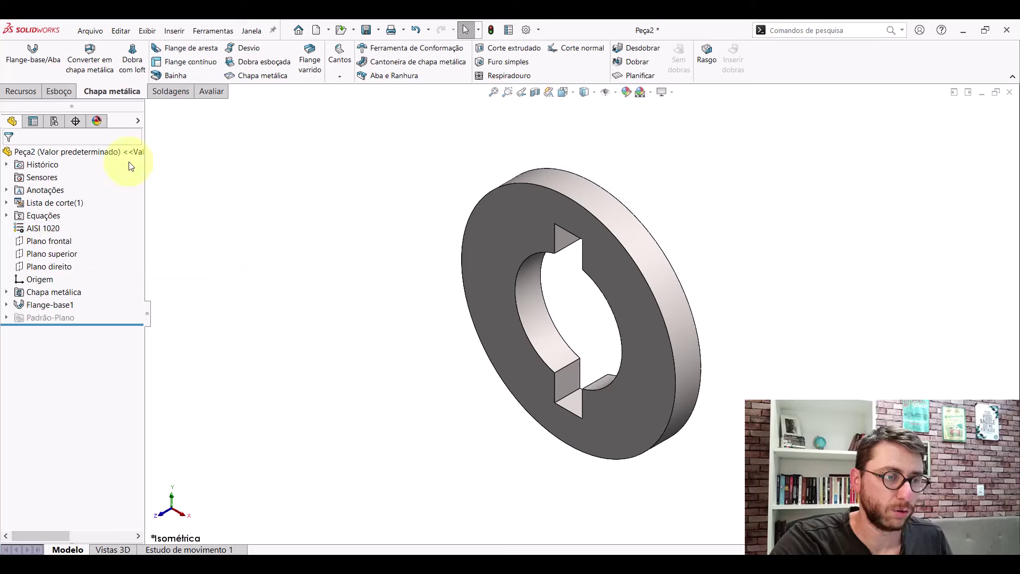
pyautogui.rightClick(69, 155)
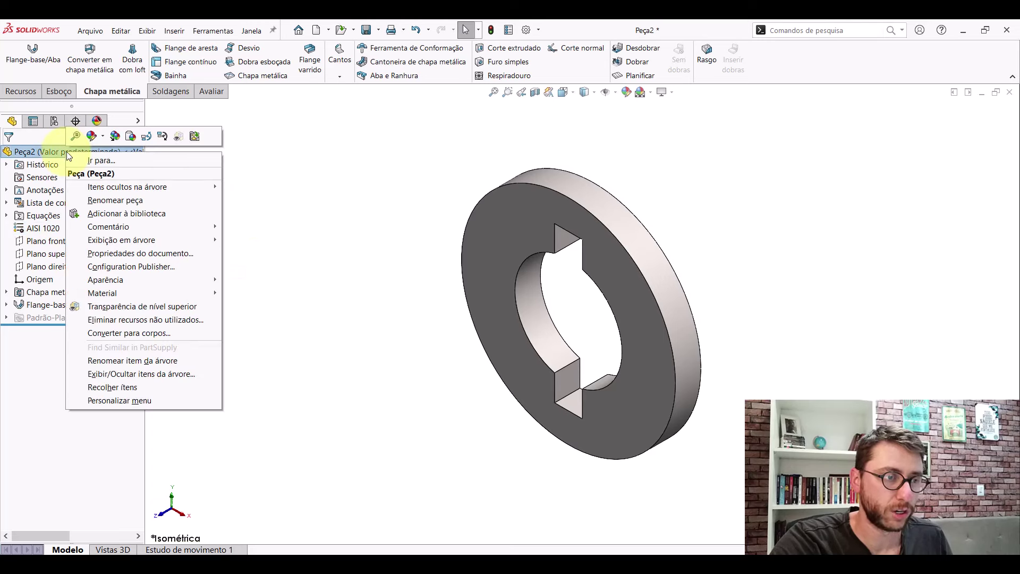
pyautogui.click(129, 137)
pyautogui.scroll(3, 730, 326)
pyautogui.scroll(-2, 609, 299)
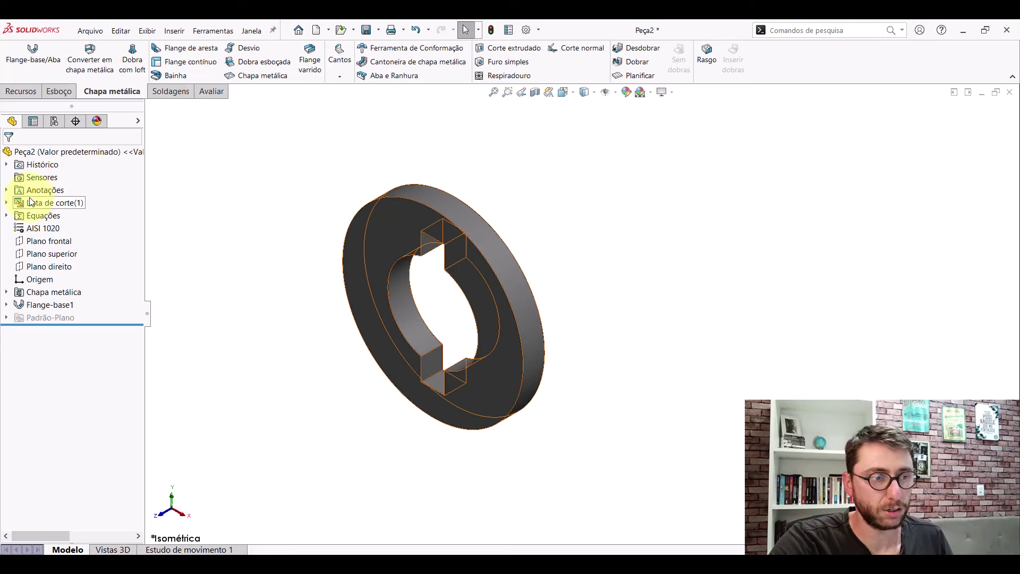
# - Show the top and right planes, fit the ring in view, and begin Save As
pyautogui.click(44, 253)
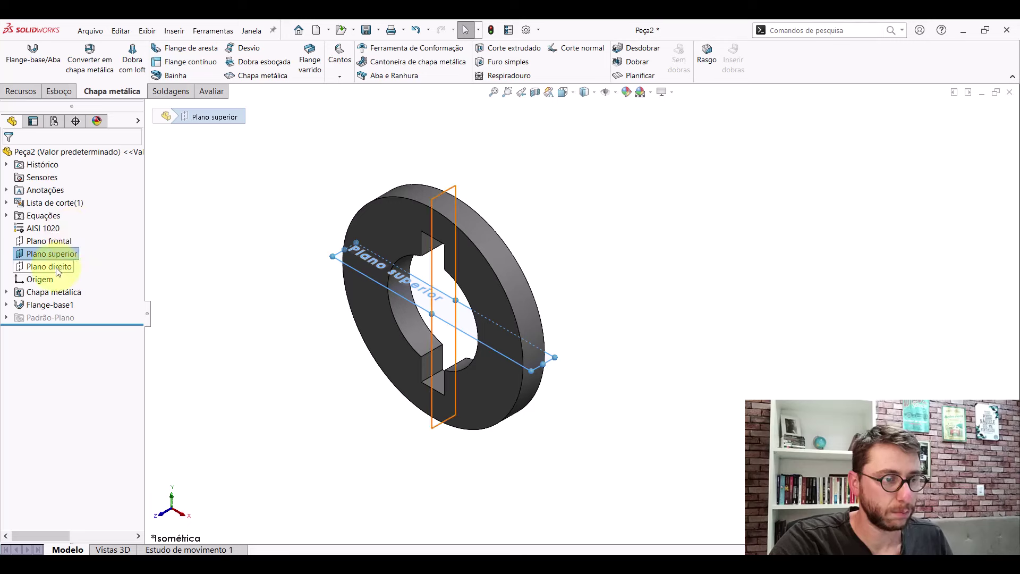
pyautogui.click(58, 268)
pyautogui.click(211, 237)
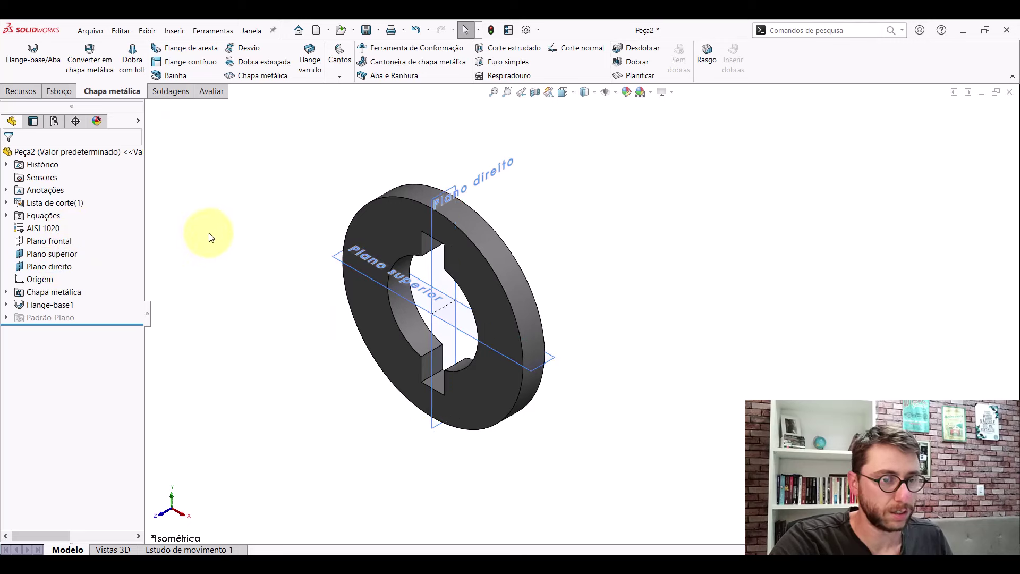
pyautogui.press('f')
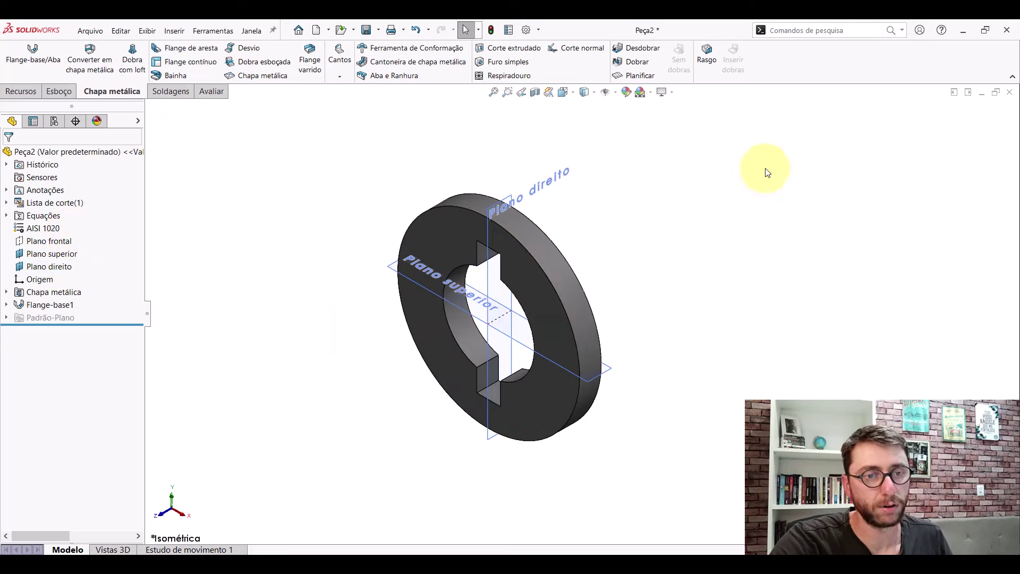
pyautogui.click(367, 30)
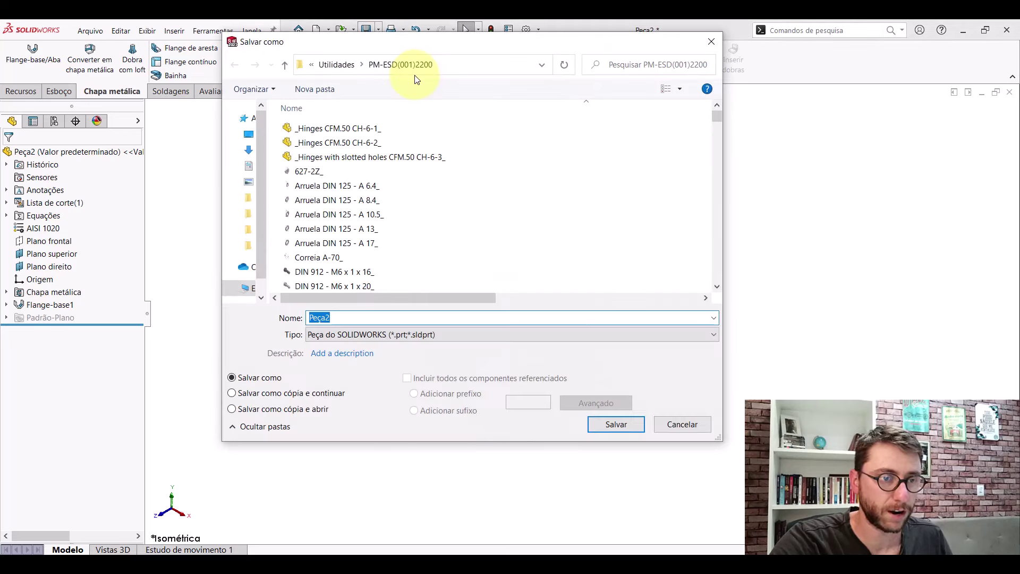
# - Save the ring as PP-ESD(126) in Desktop > PM-ESD(001) and close the part
pyautogui.click(248, 134)
pyautogui.doubleClick(317, 111)
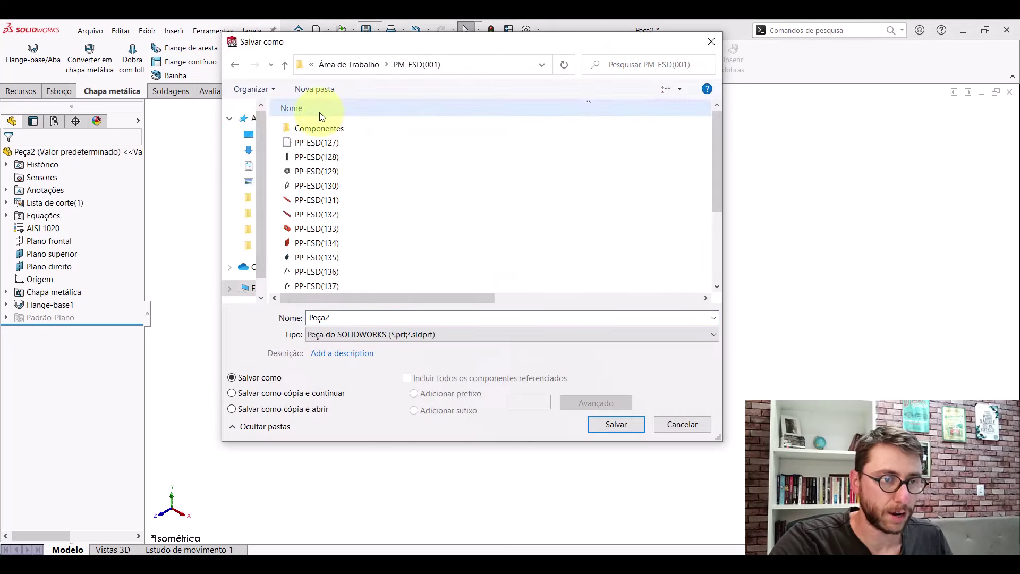
pyautogui.click(326, 142)
pyautogui.click(387, 320)
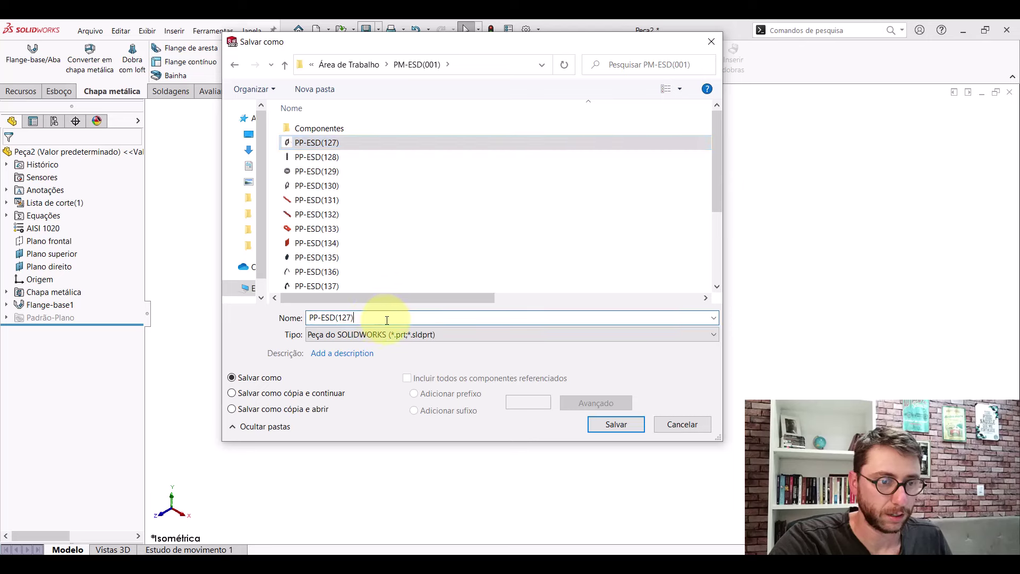
pyautogui.press('BackSpace')
pyautogui.press('BackSpace')
pyautogui.write('6')
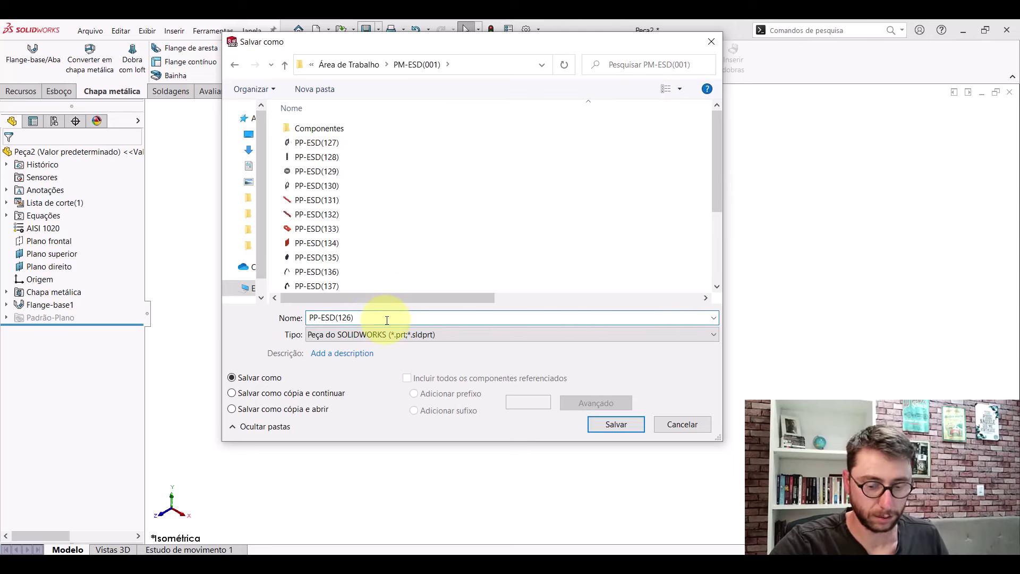
pyautogui.press('Return')
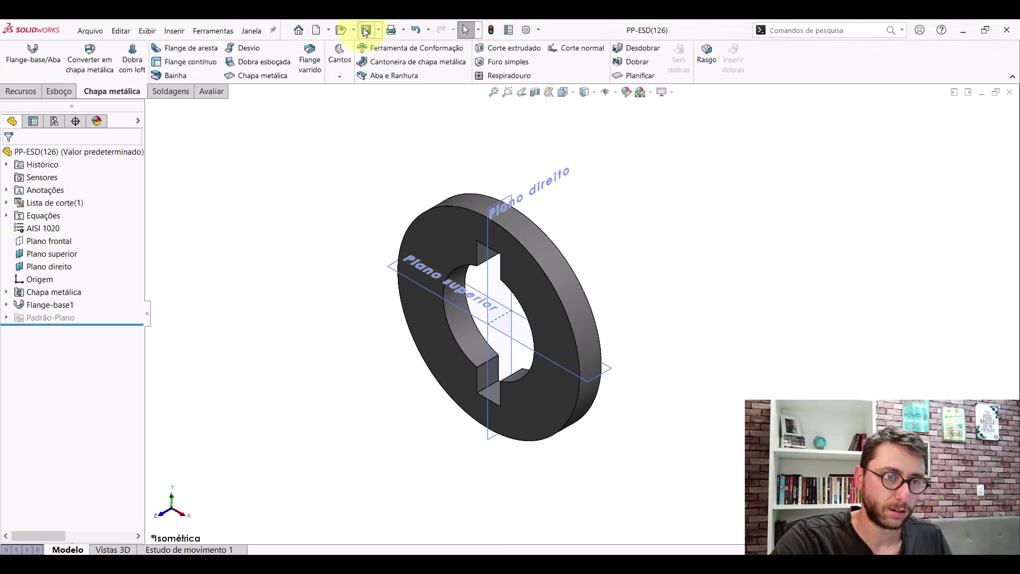
pyautogui.click(1010, 96)
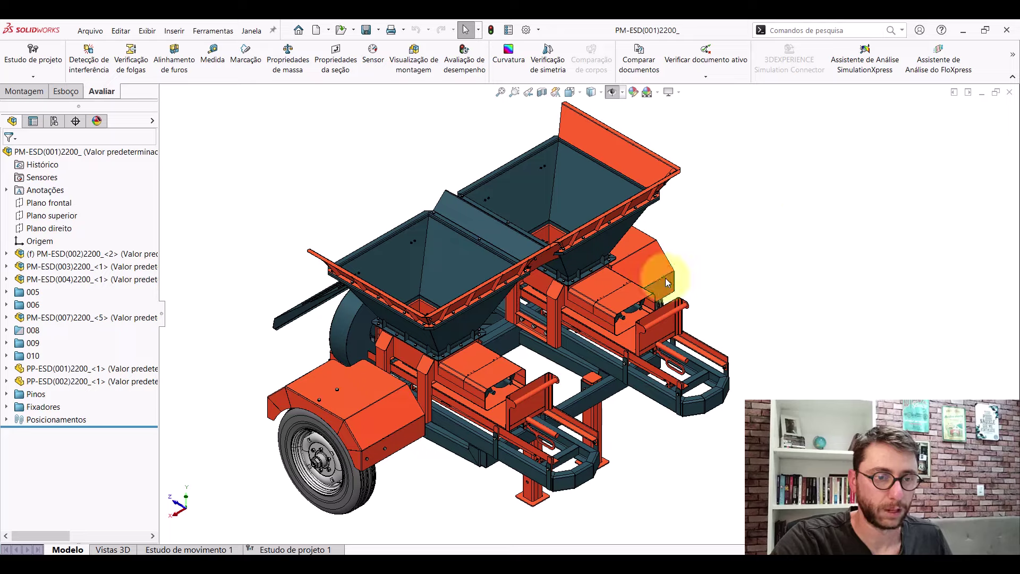
# - Orbit and zoom the machine assembly, toggling between Shaded and Shaded with Edges
pyautogui.moveTo(429, 349); pyautogui.dragTo(444, 277, button='middle')
pyautogui.scroll(-5, 523, 257)
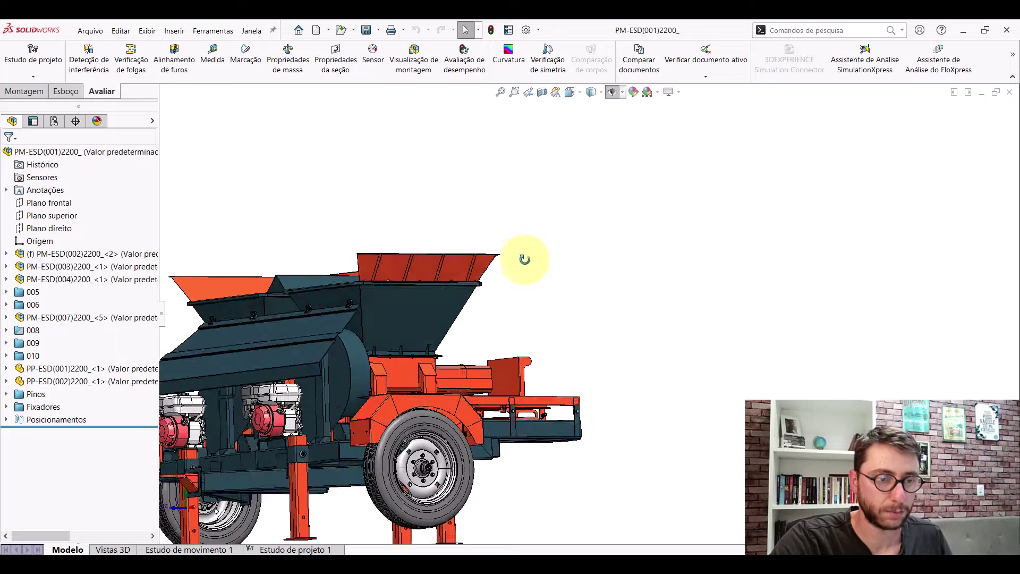
pyautogui.scroll(6, 451, 351)
pyautogui.scroll(-3, 476, 367)
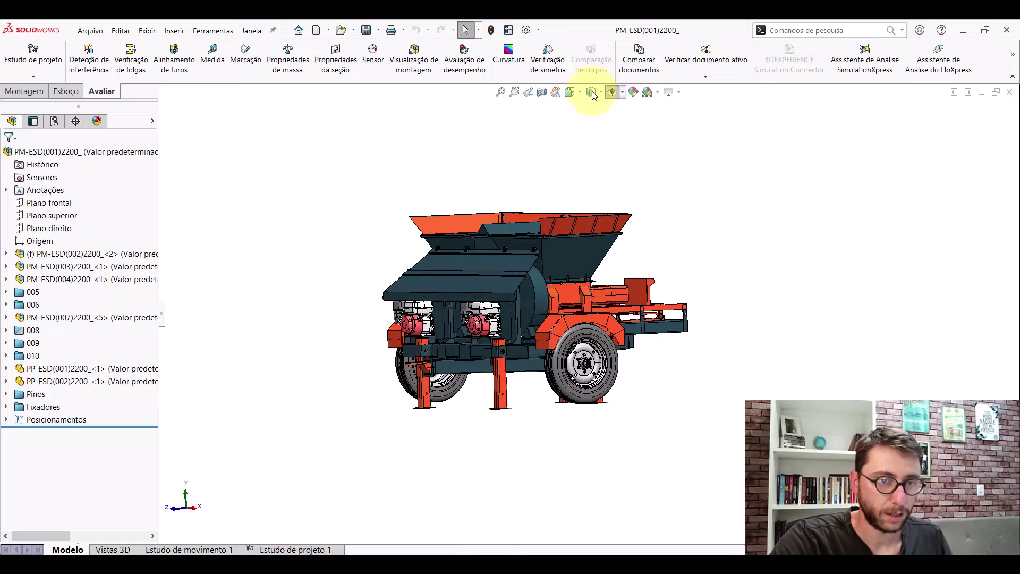
pyautogui.click(591, 122)
pyautogui.scroll(-5, 501, 323)
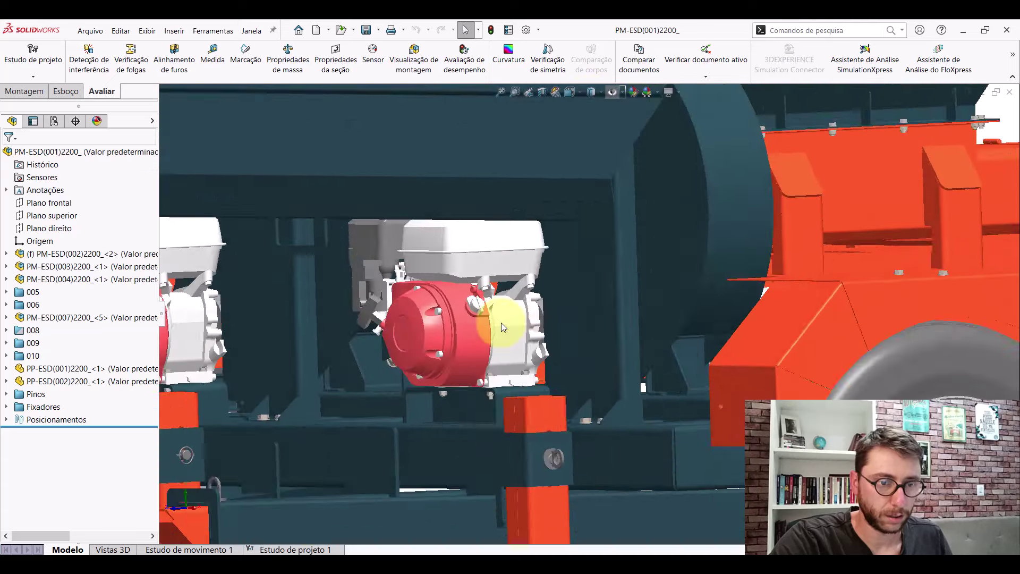
pyautogui.moveTo(480, 328); pyautogui.dragTo(531, 287, button='middle')
pyautogui.scroll(5, 568, 260)
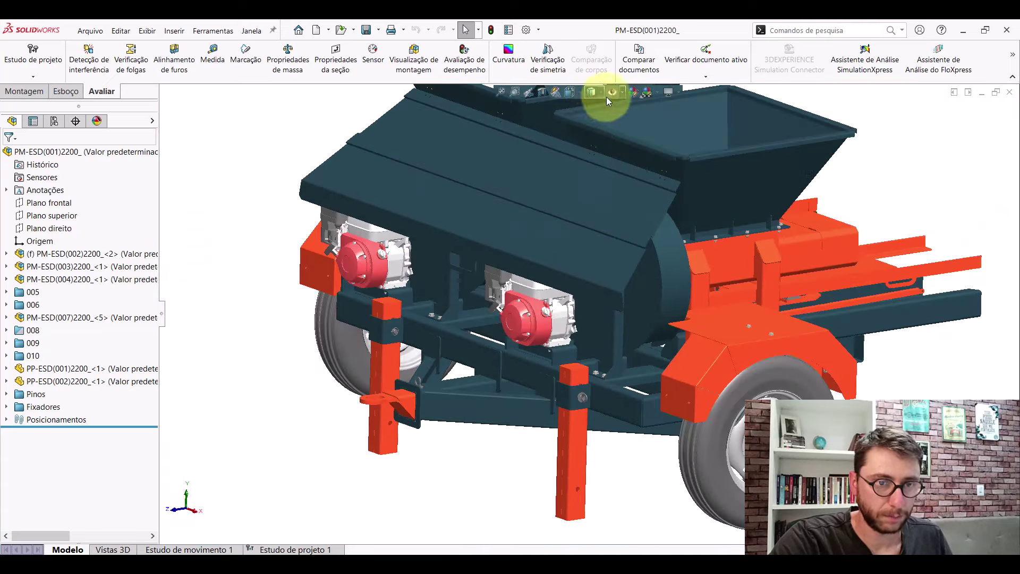
pyautogui.click(593, 107)
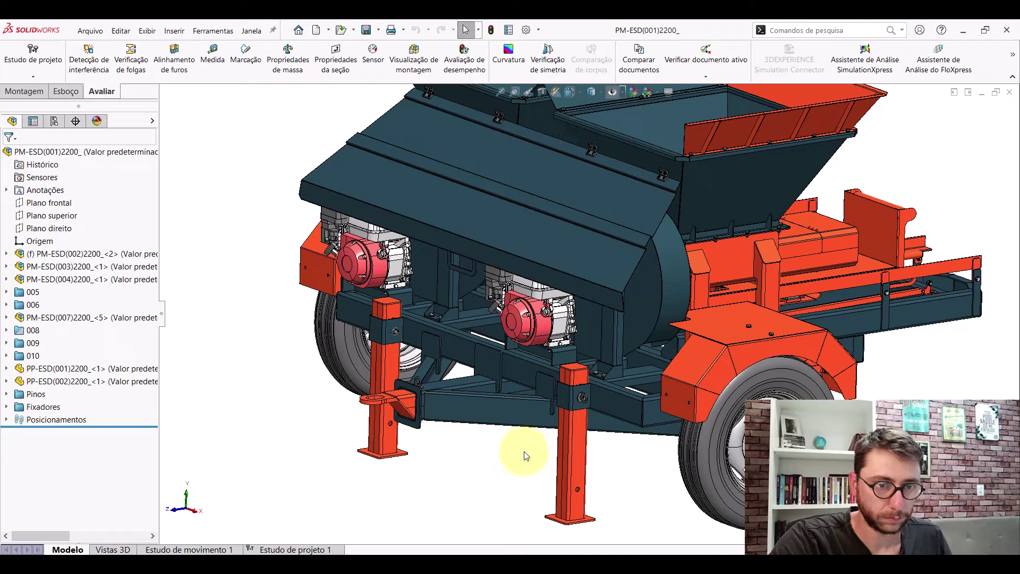
pyautogui.scroll(-2, 597, 399)
pyautogui.scroll(-5, 550, 342)
pyautogui.scroll(-3, 440, 280)
pyautogui.scroll(-1, 432, 263)
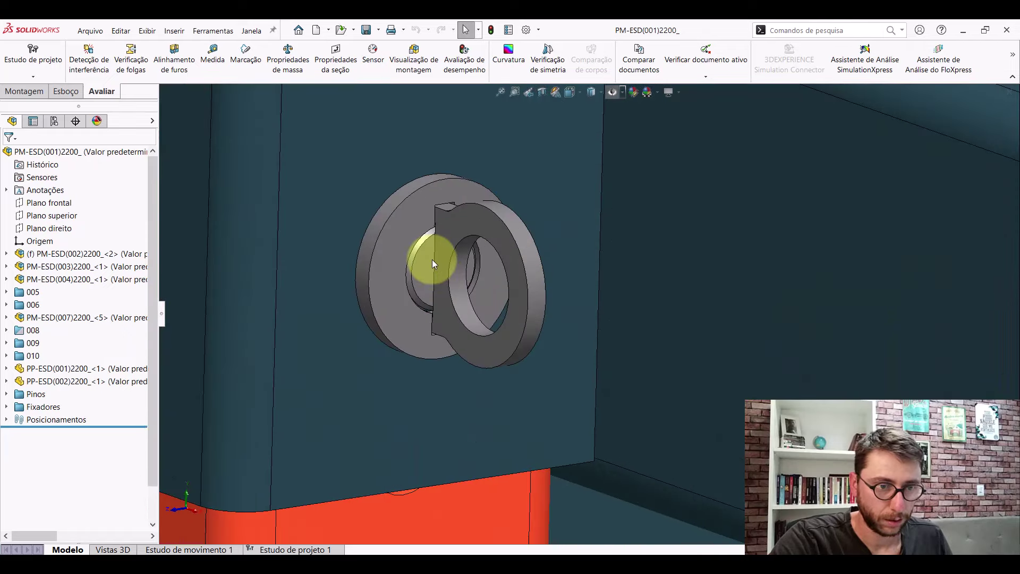
# - Select the hole face at the jack-stand bracket washer and open pin PP-ESD(125)2200_
pyautogui.click(432, 259)
pyautogui.scroll(3, 467, 289)
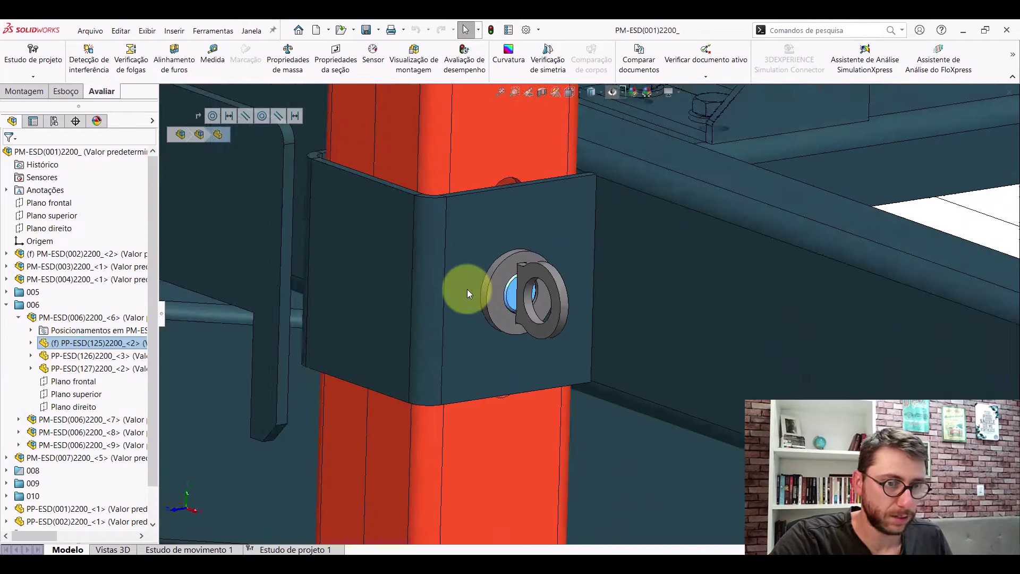
pyautogui.moveTo(466, 289)
pyautogui.mouseDown(button='middle')
pyautogui.moveTo(502, 286)
pyautogui.moveTo(546, 239)
pyautogui.moveTo(602, 260)
pyautogui.moveTo(567, 243)
pyautogui.moveTo(510, 244)
pyautogui.moveTo(496, 267)
pyautogui.moveTo(520, 291)
pyautogui.mouseUp(button='middle')
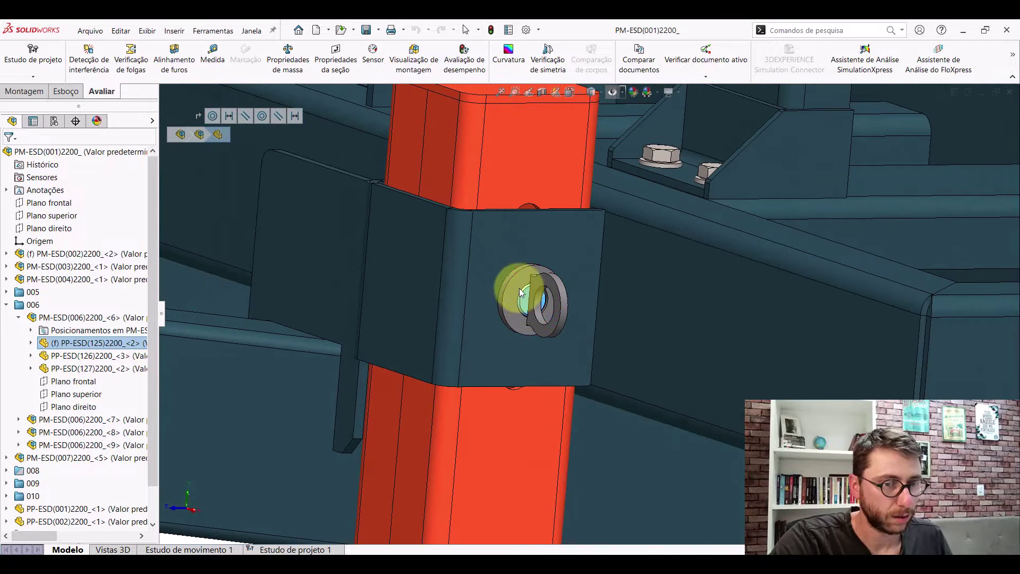
pyautogui.click(528, 302)
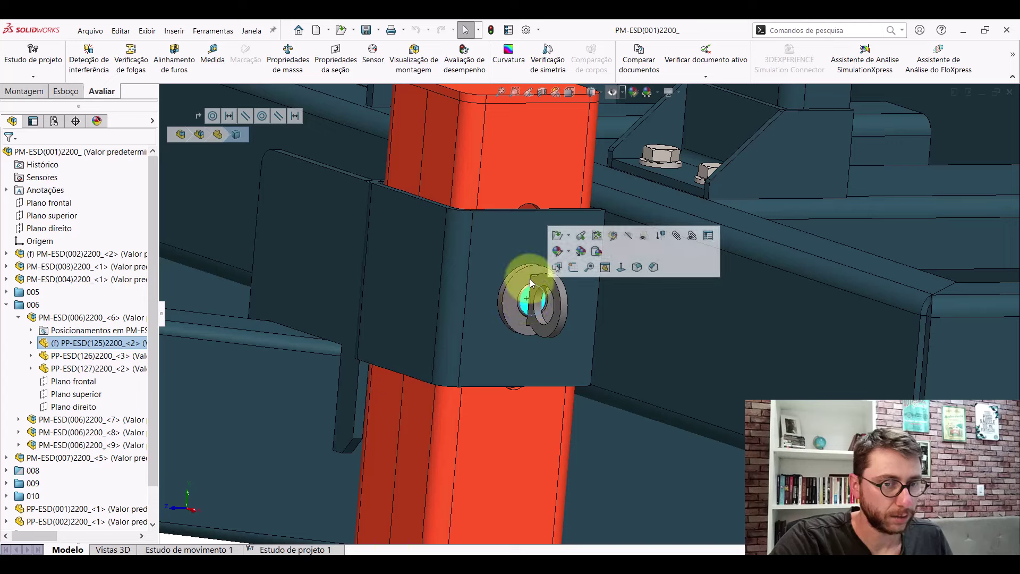
pyautogui.click(558, 236)
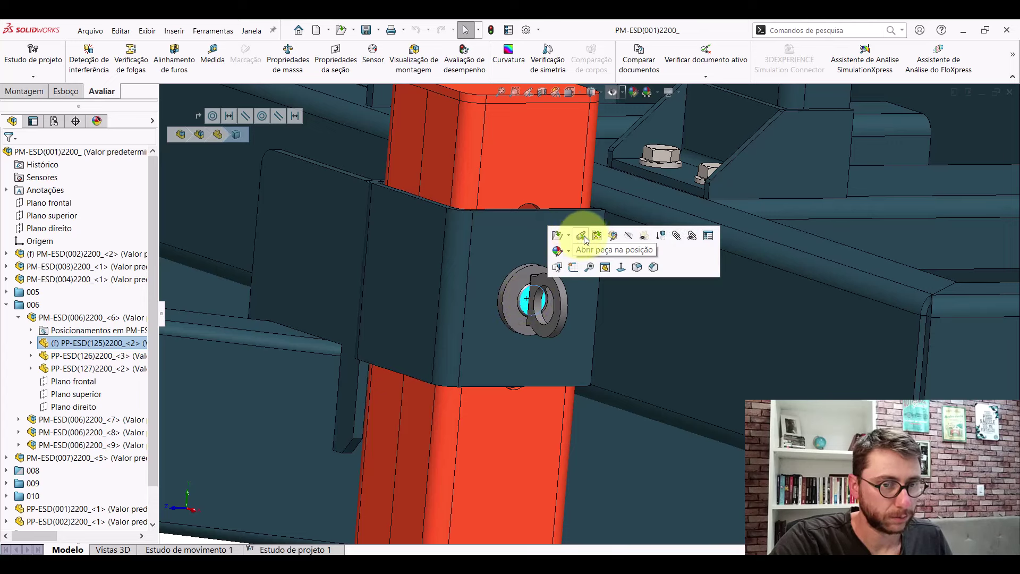
pyautogui.scroll(3, 562, 275)
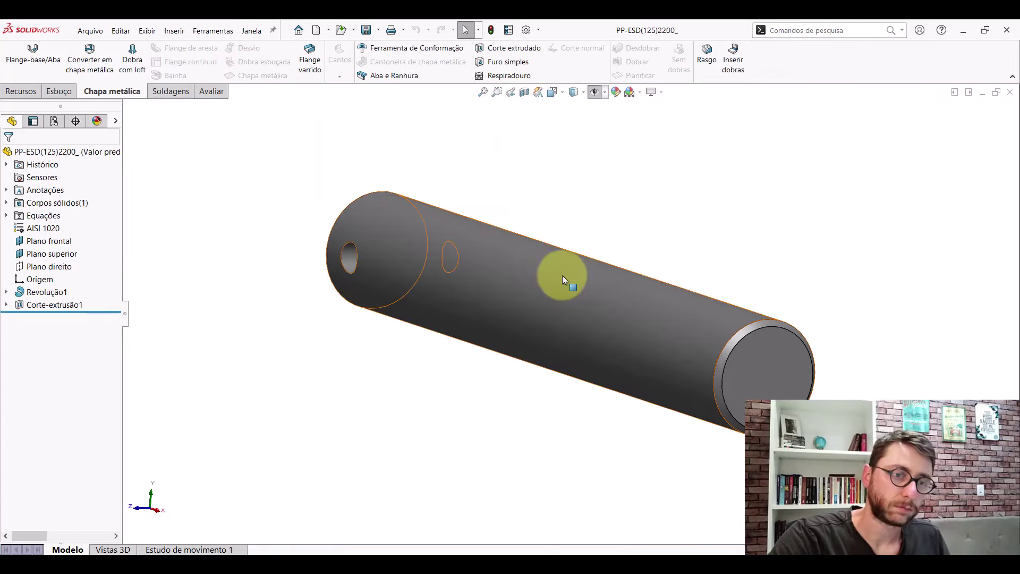
pyautogui.scroll(3, 568, 283)
pyautogui.moveTo(569, 284)
pyautogui.mouseDown(button='middle')
pyautogui.moveTo(494, 257)
pyautogui.moveTo(460, 304)
pyautogui.mouseUp(button='middle')
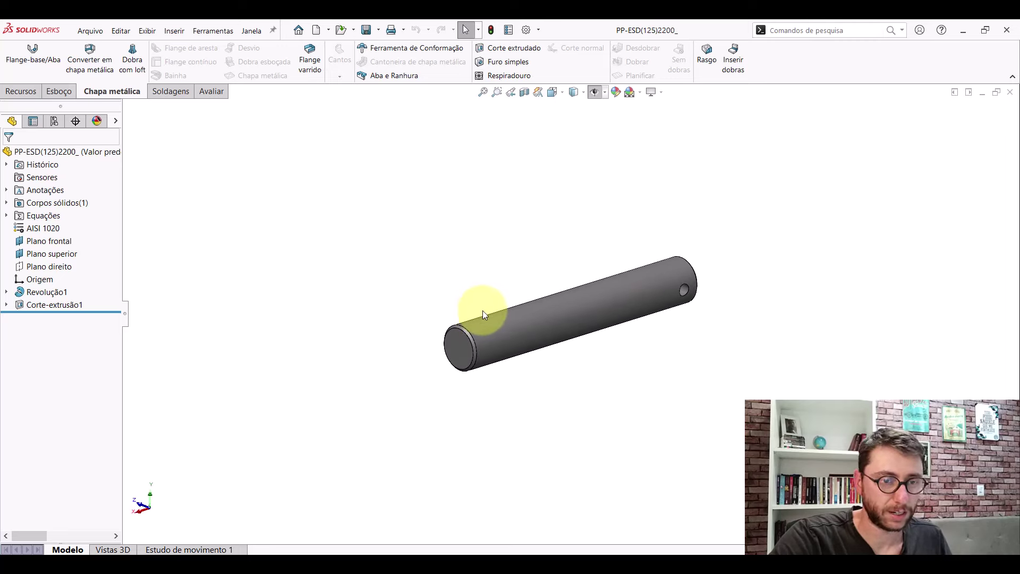
pyautogui.press('space')
pyautogui.click(425, 341)
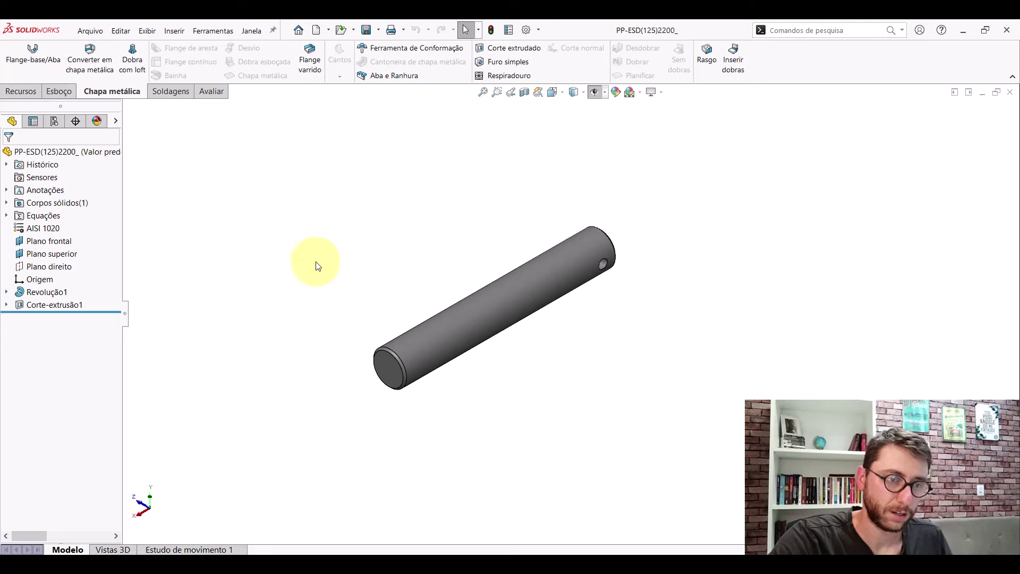
# - Create new part Peça3 in isometric view and select its right plane
pyautogui.click(316, 32)
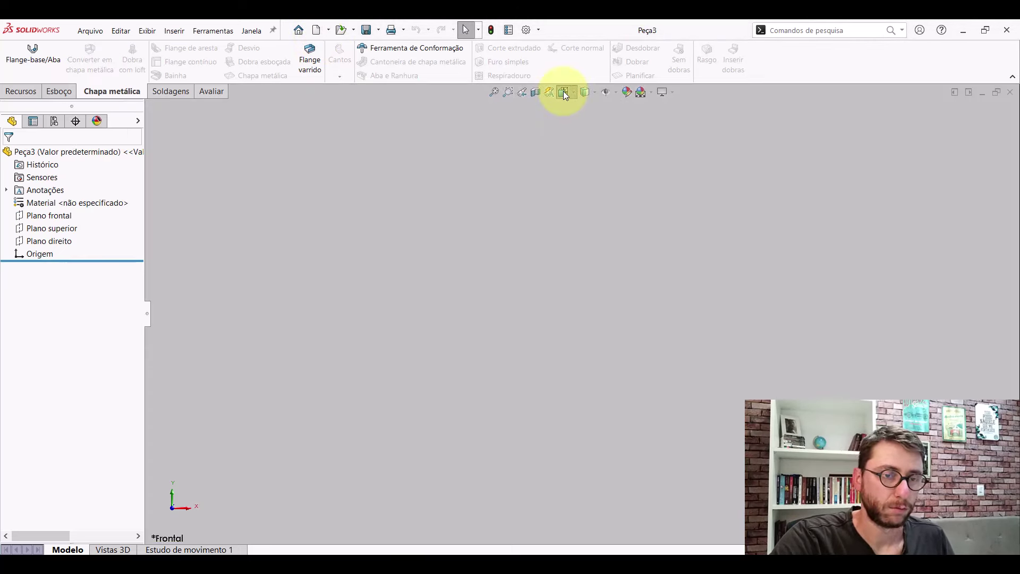
pyautogui.click(564, 92)
pyautogui.click(619, 106)
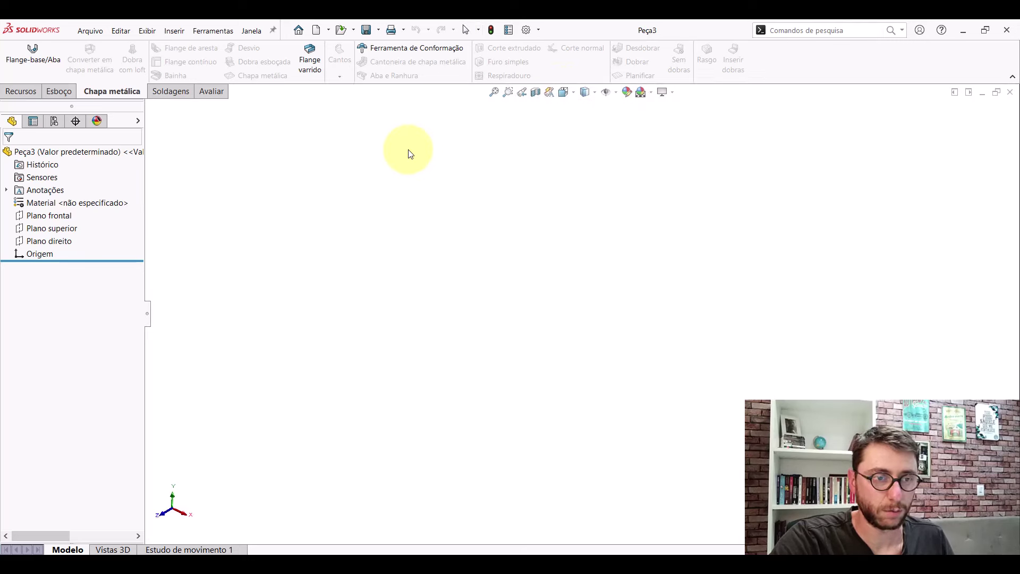
pyautogui.click(55, 241)
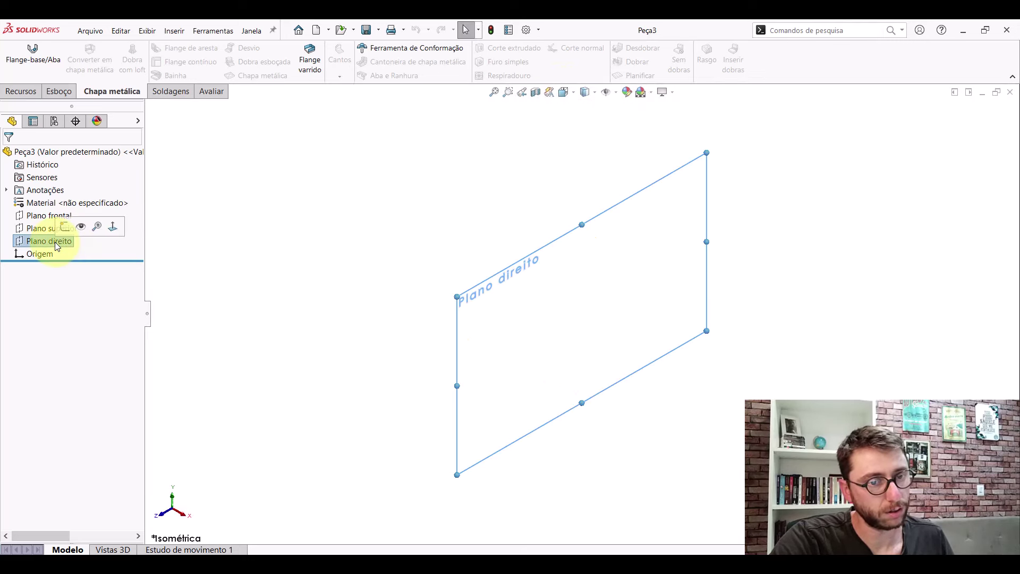
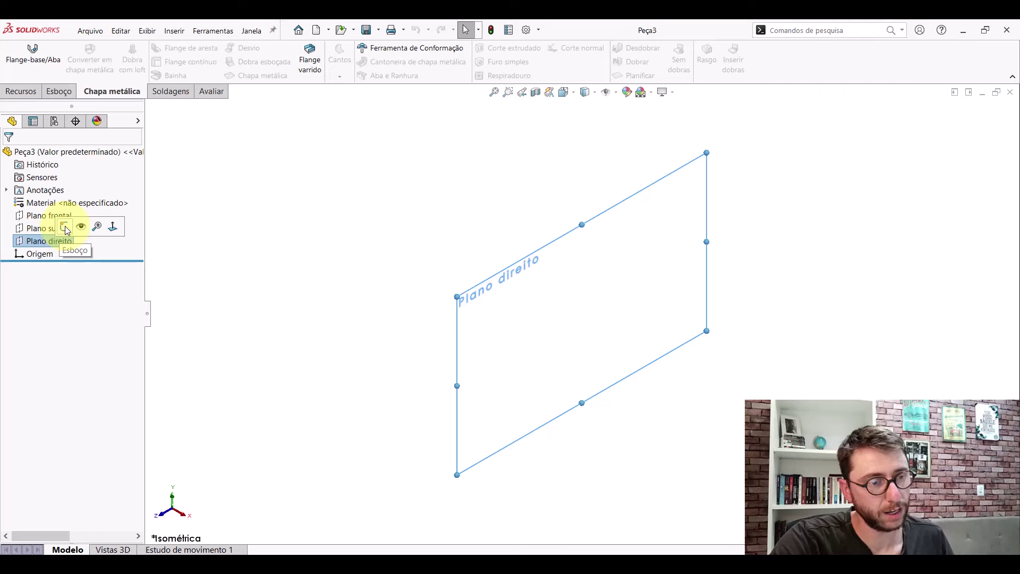
# - On the right plane, draw a horizontal centreline with its midpoint fixed at the origin
pyautogui.click(65, 226)
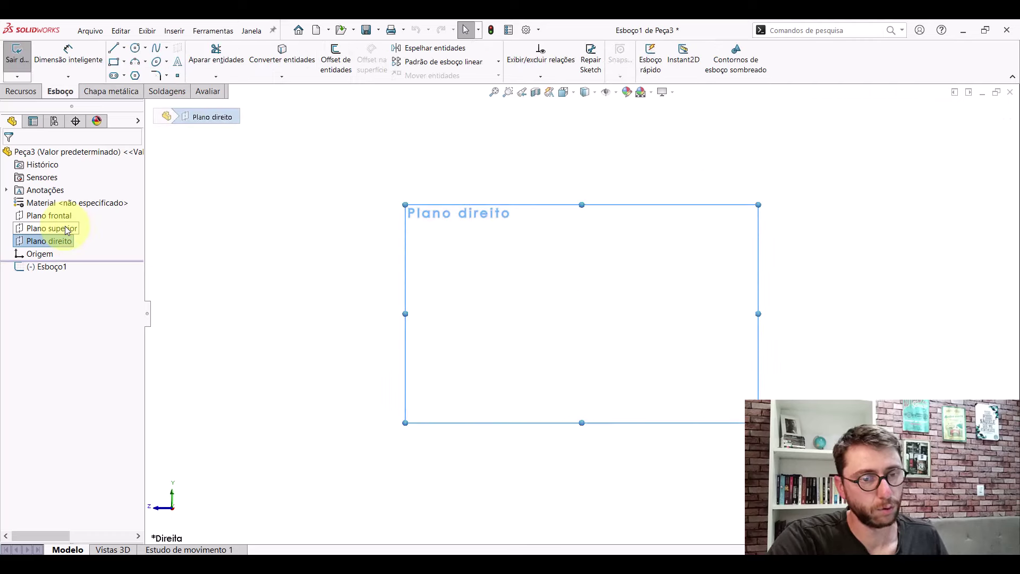
pyautogui.click(124, 48)
pyautogui.click(139, 75)
pyautogui.scroll(2, 654, 311)
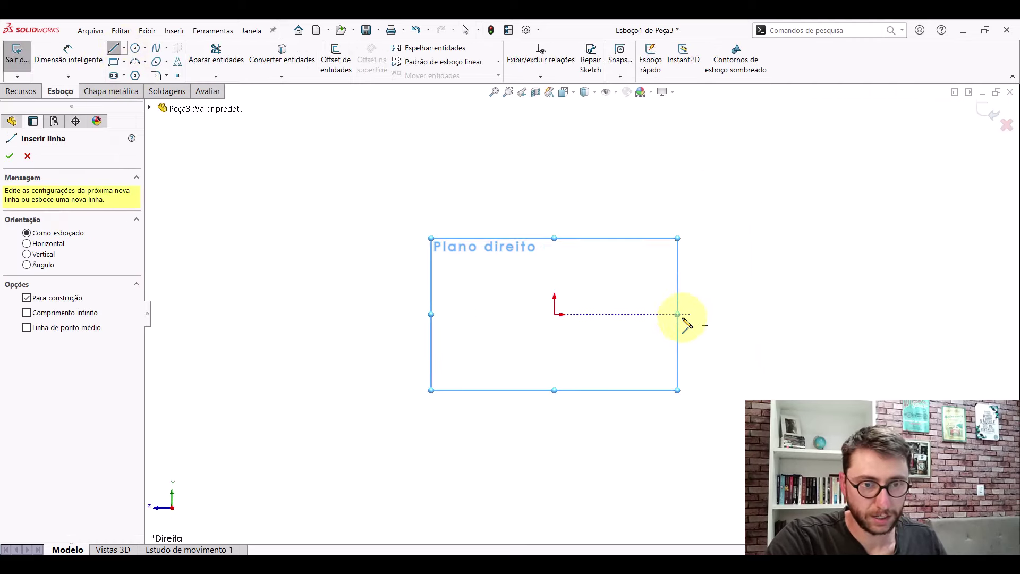
pyautogui.click(453, 314)
pyautogui.click(669, 315)
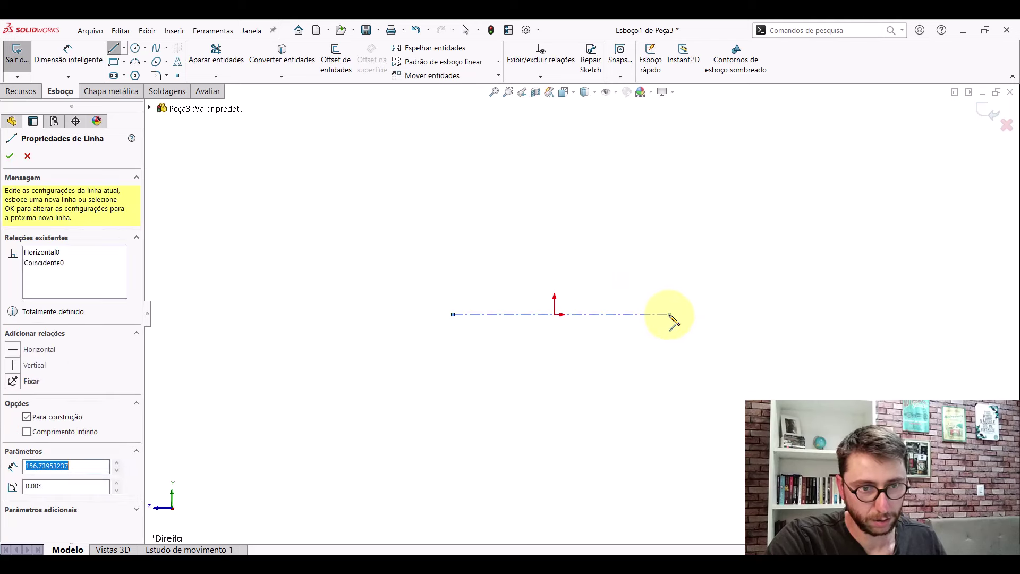
pyautogui.press('Escape')
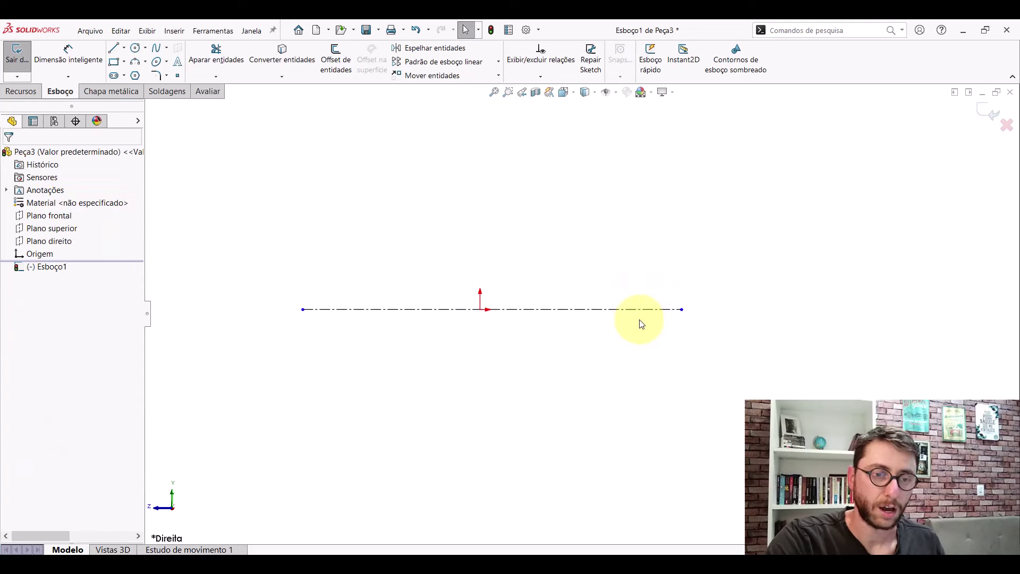
pyautogui.click(538, 313)
pyautogui.keyDown('ctrl'); pyautogui.click(481, 310); pyautogui.keyUp('ctrl')
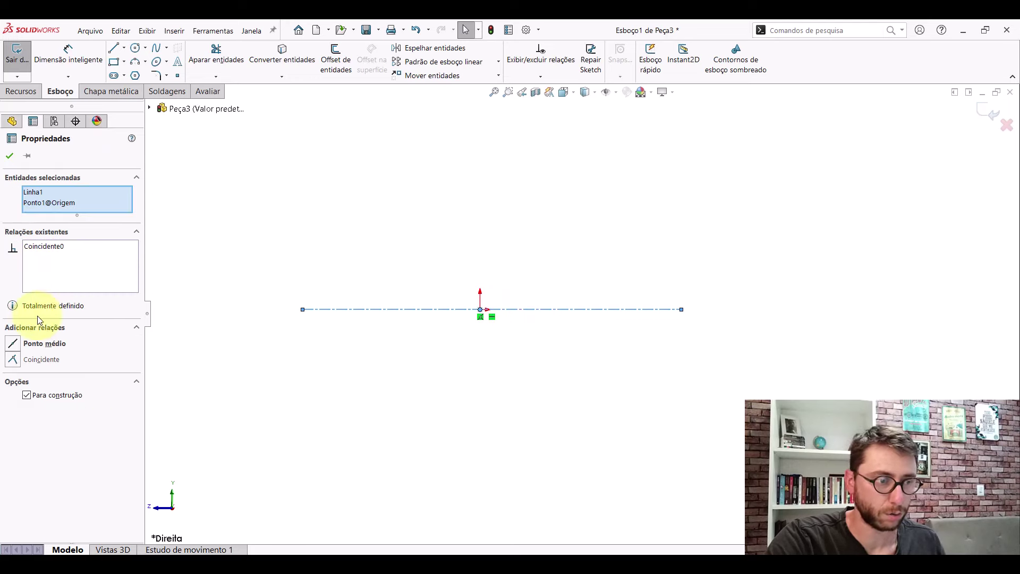
pyautogui.click(10, 157)
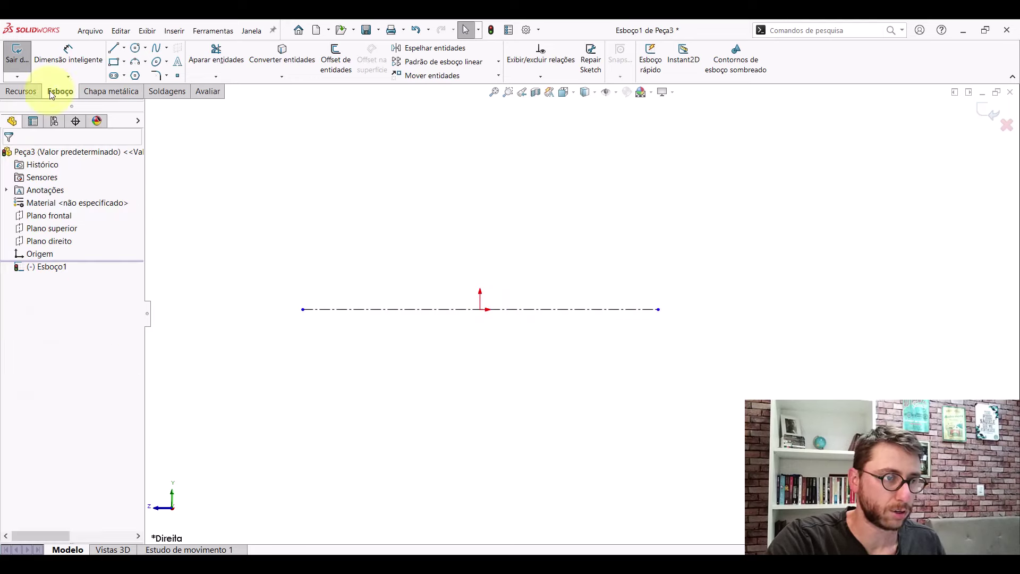
# - Draw a three-sided open profile above the centreline, then bring up the PP-ESD(125)2200_ pin part
pyautogui.click(112, 51)
pyautogui.click(302, 309)
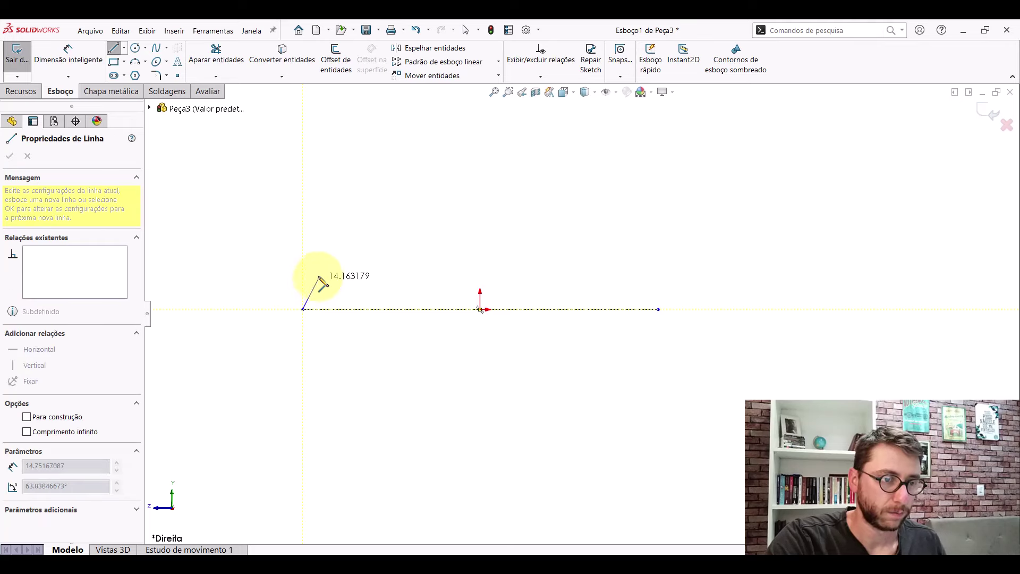
pyautogui.click(302, 259)
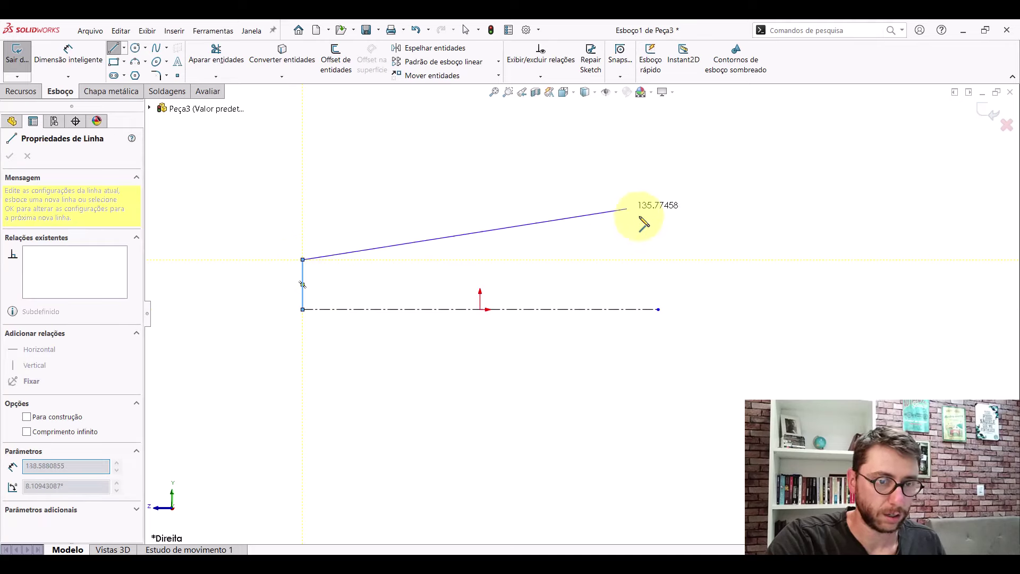
pyautogui.click(657, 259)
pyautogui.click(658, 310)
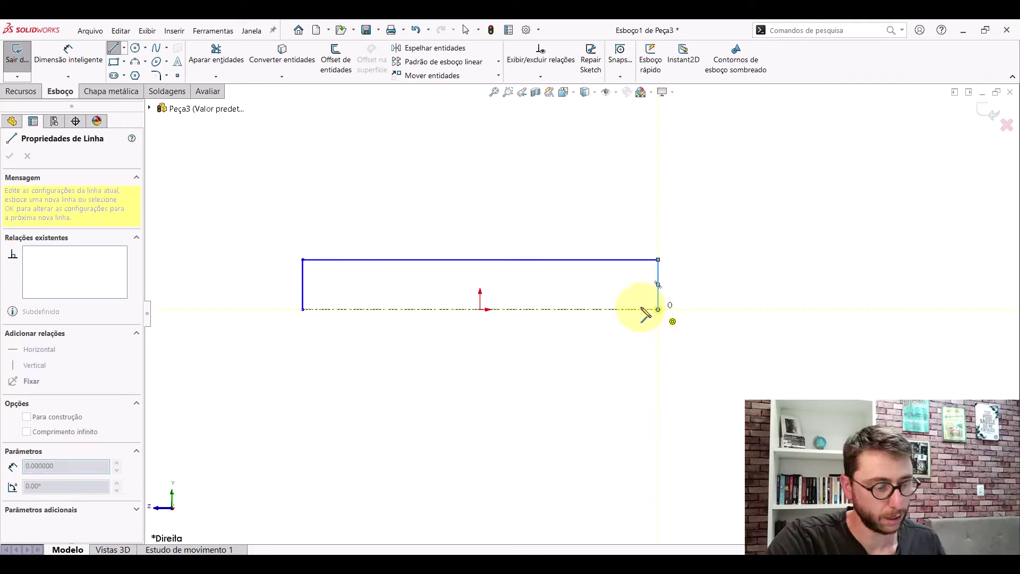
pyautogui.press('Escape')
pyautogui.click(372, 510)
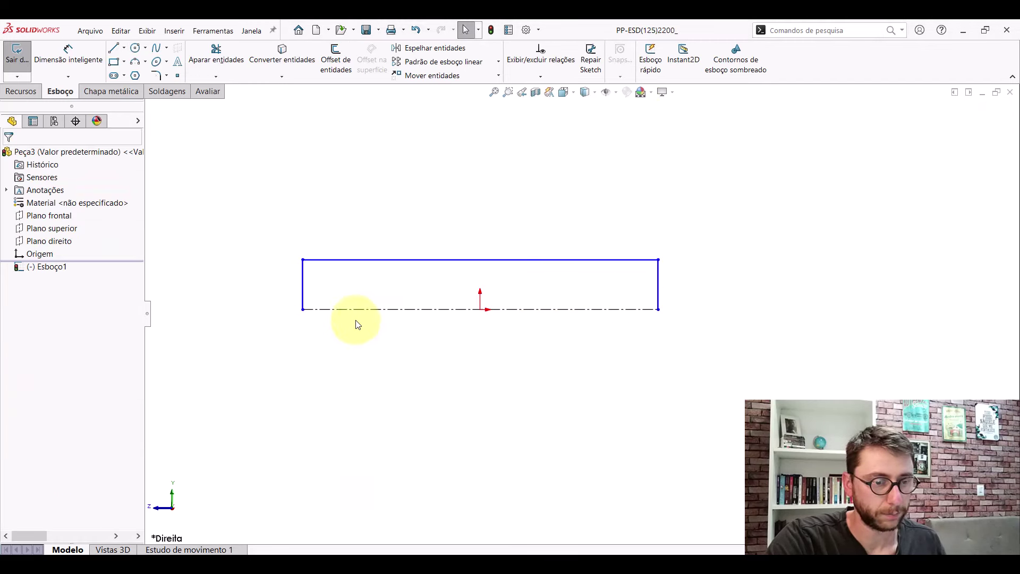
# - Measure the pin's length between its end faces, then return to the Peça3 sketch
pyautogui.click(210, 91)
pyautogui.click(128, 53)
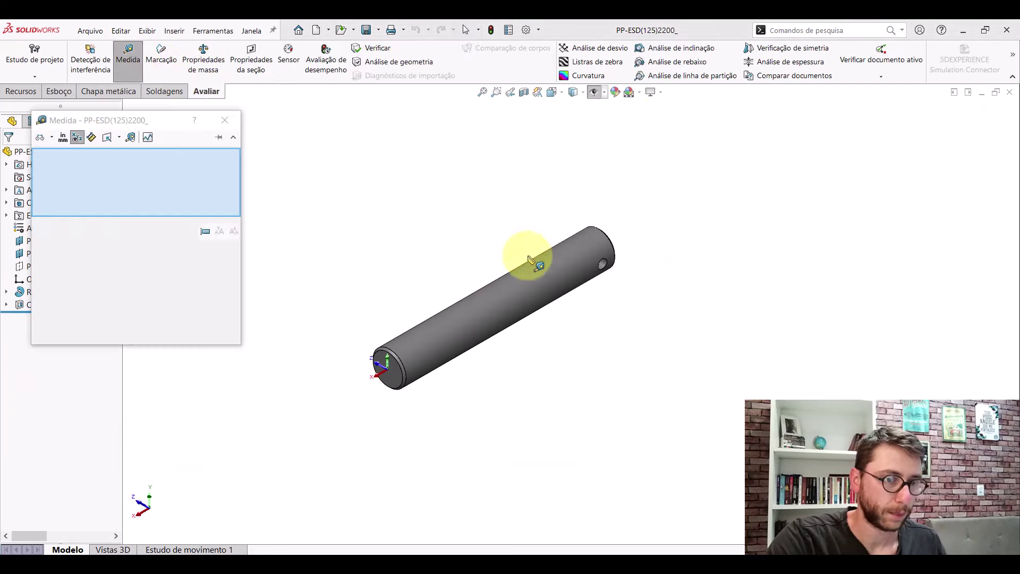
pyautogui.click(536, 275)
pyautogui.click(587, 383)
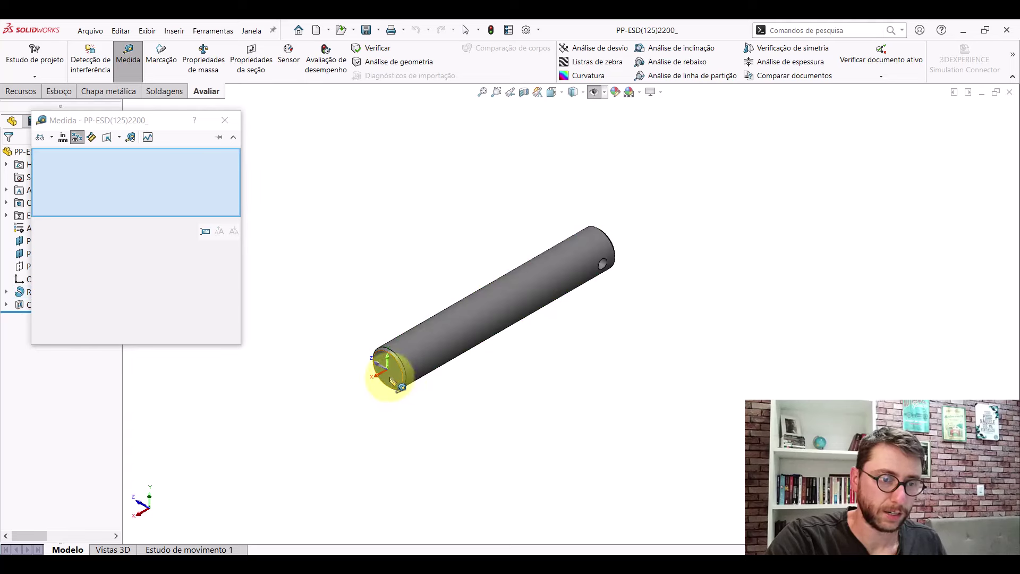
pyautogui.click(382, 371)
pyautogui.scroll(-5, 575, 255)
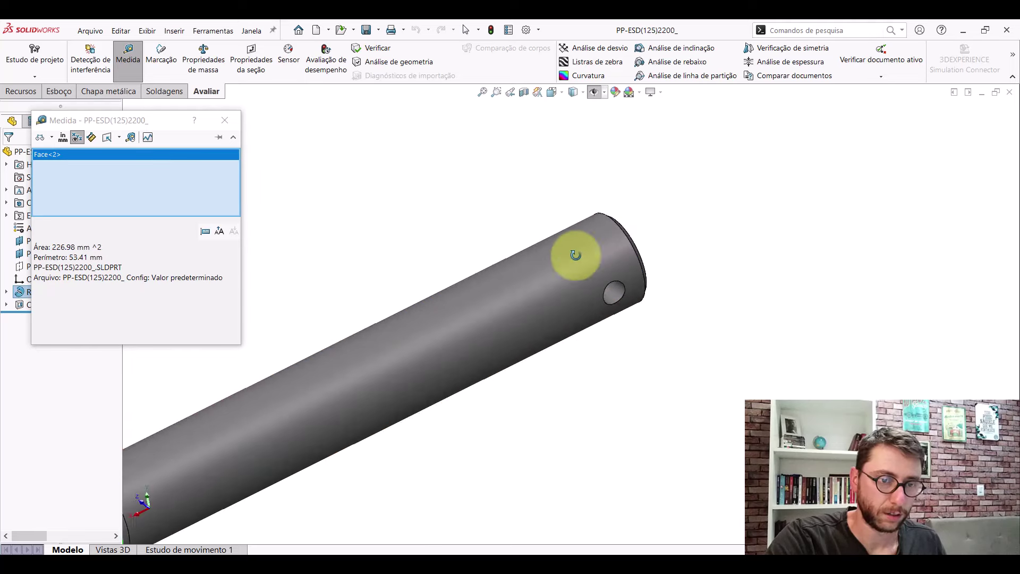
pyautogui.click(633, 234)
pyautogui.scroll(3, 610, 284)
pyautogui.scroll(3, 565, 317)
pyautogui.press('Escape')
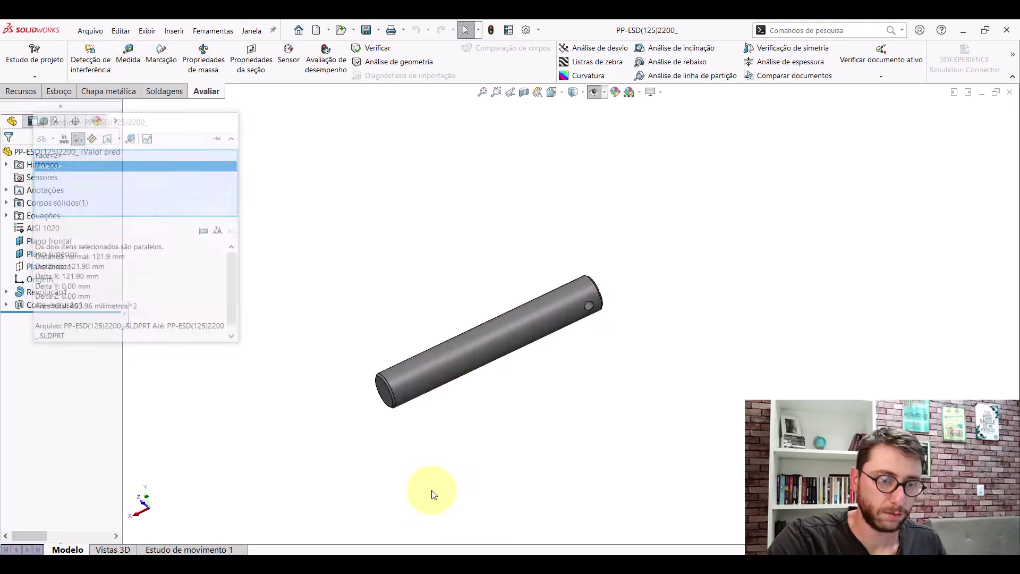
pyautogui.click(536, 510)
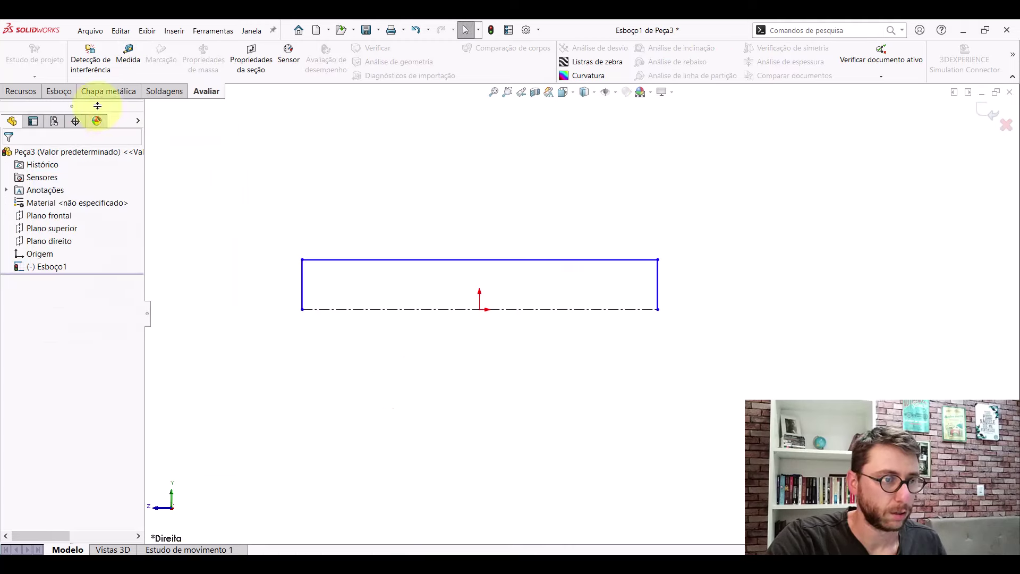
# - Dimension the profile's top edge 19 from the centreline
pyautogui.click(60, 92)
pyautogui.click(66, 55)
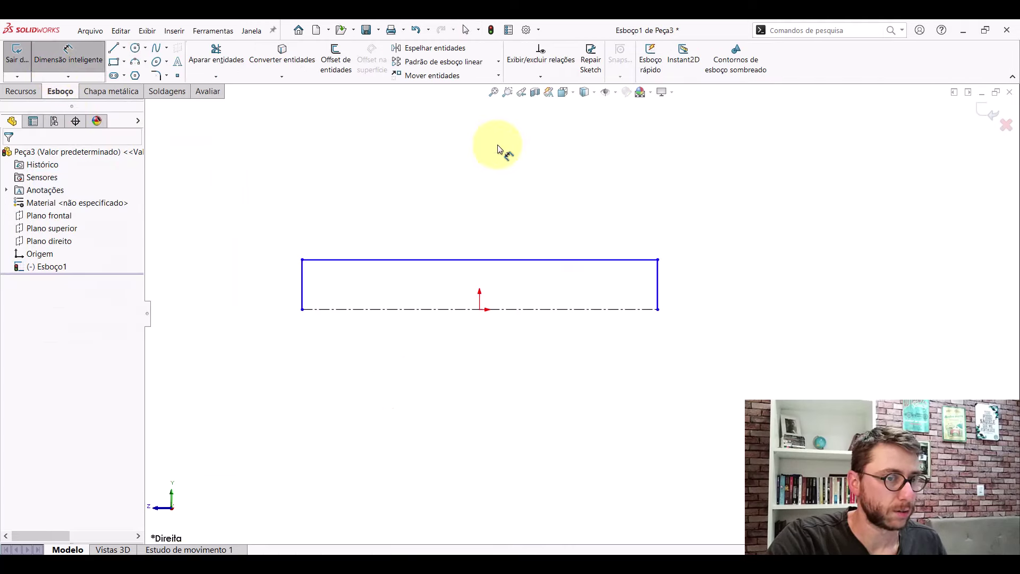
pyautogui.click(649, 260)
pyautogui.click(646, 309)
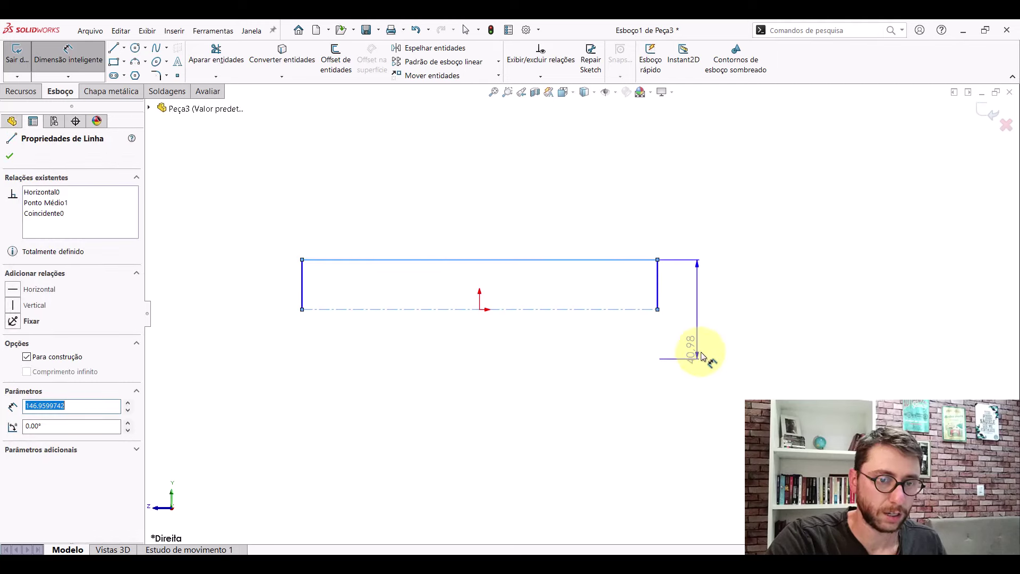
pyautogui.click(714, 394)
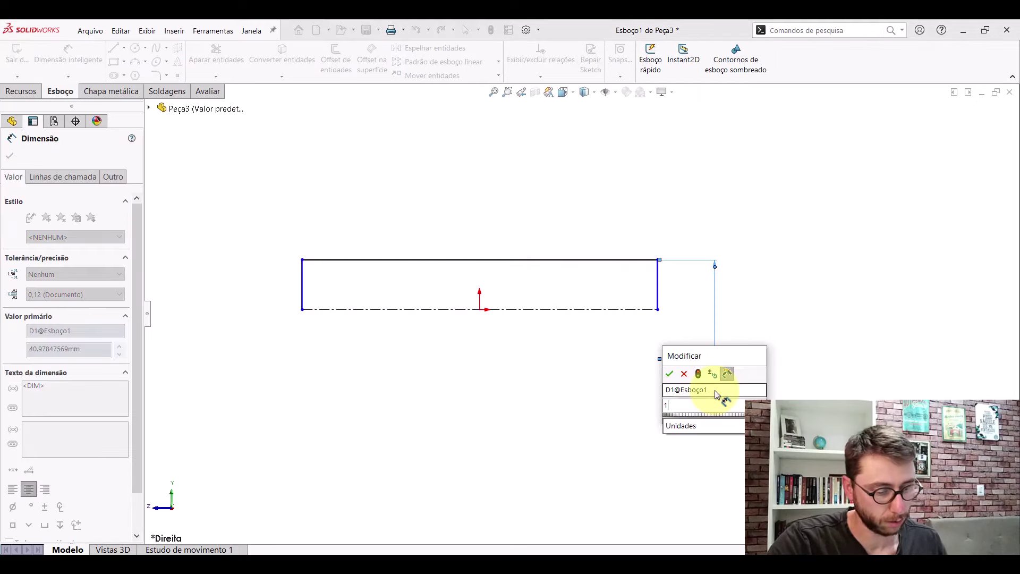
pyautogui.write('19')
pyautogui.press('Return')
pyautogui.press('Escape')
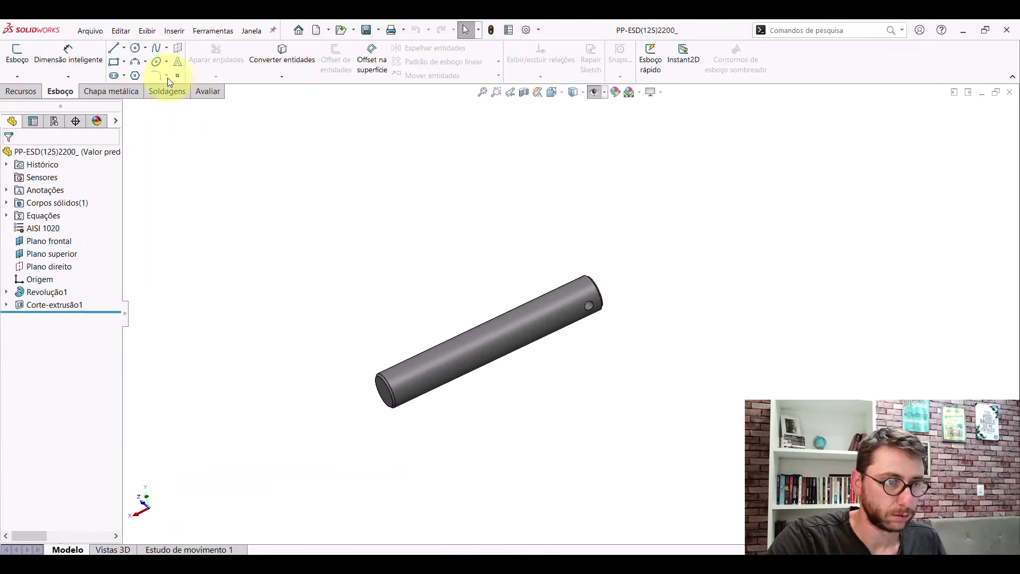
# - Re-measure the pin's end-to-end length and switch back to the Peça3 sketch
pyautogui.click(206, 93)
pyautogui.click(135, 64)
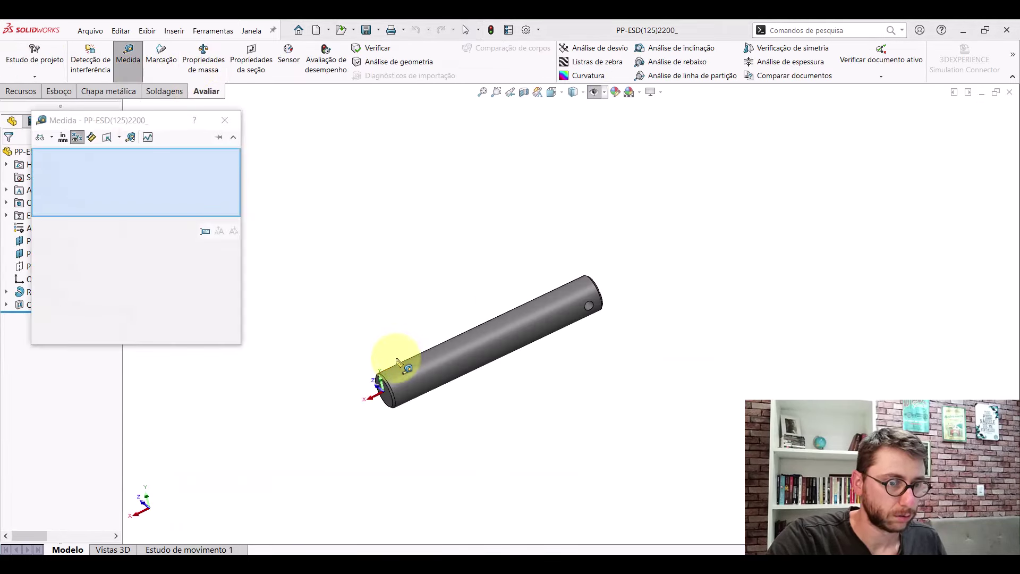
pyautogui.click(389, 396)
pyautogui.scroll(-5, 584, 303)
pyautogui.scroll(-2, 601, 287)
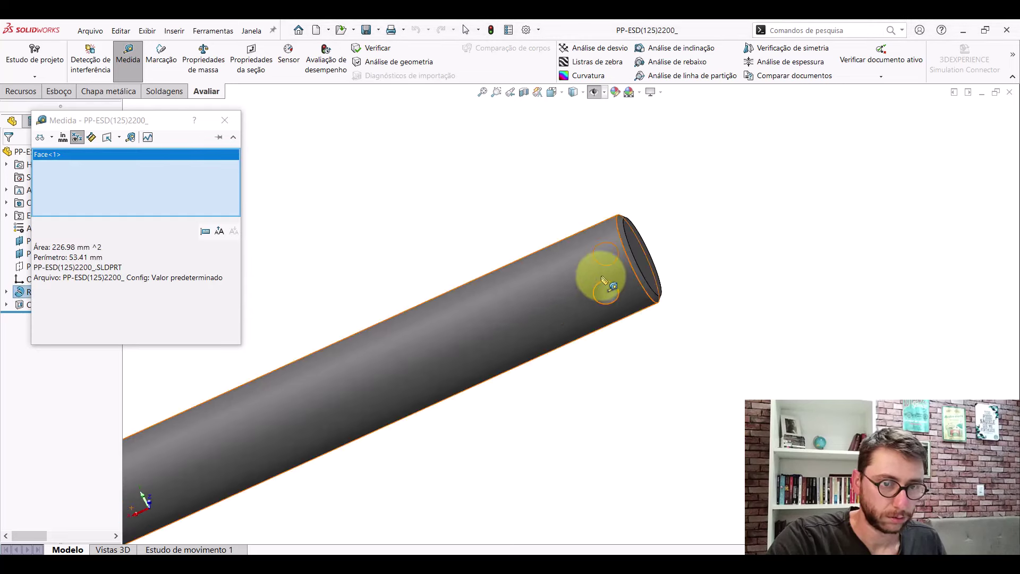
pyautogui.click(640, 253)
pyautogui.scroll(3, 593, 321)
pyautogui.press('Escape')
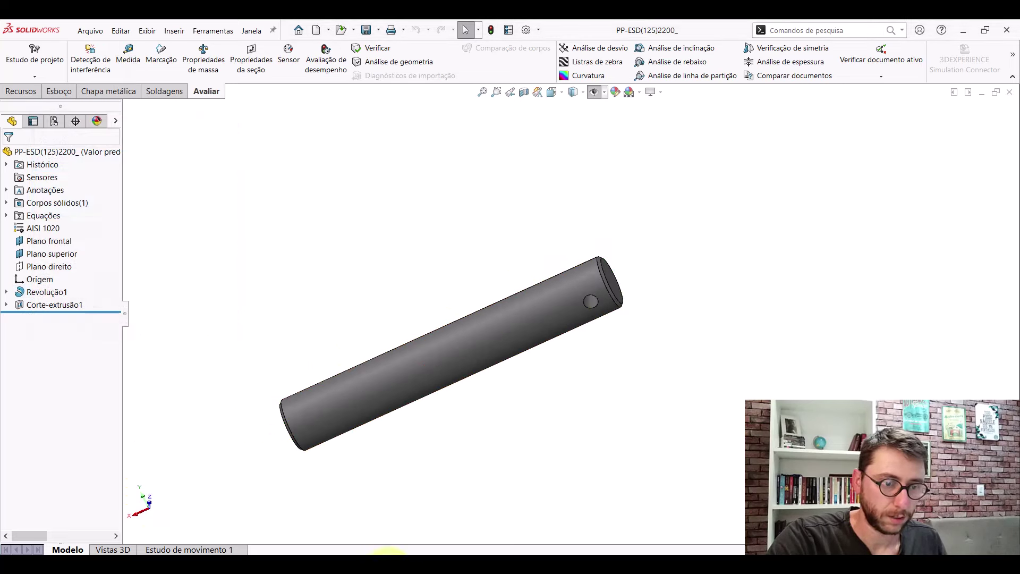
pyautogui.click(509, 510)
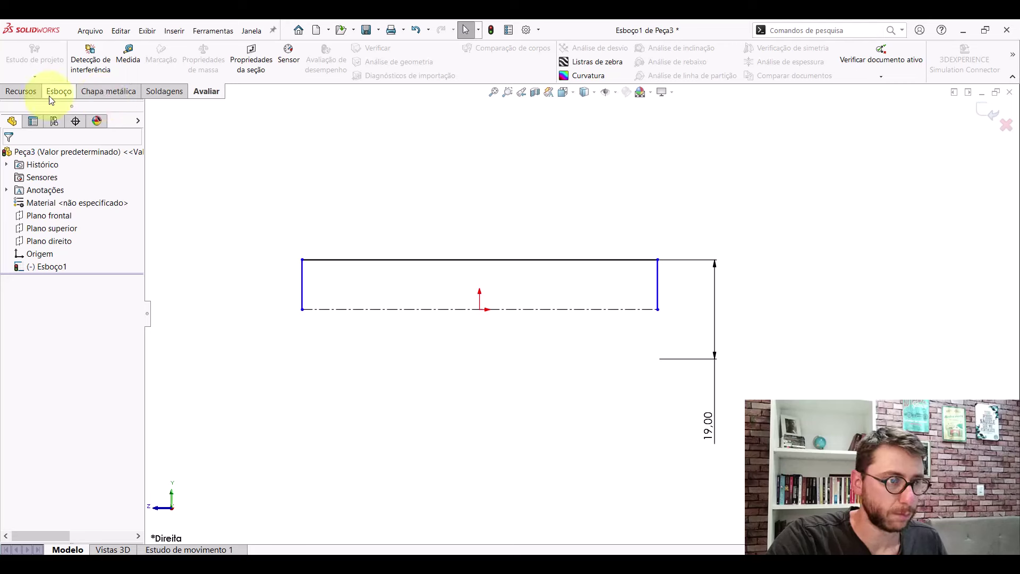
# - Dimension the top edge 121.9 wide, fit the sketch in view, and return to the pin part
pyautogui.click(51, 95)
pyautogui.click(67, 56)
pyautogui.click(522, 259)
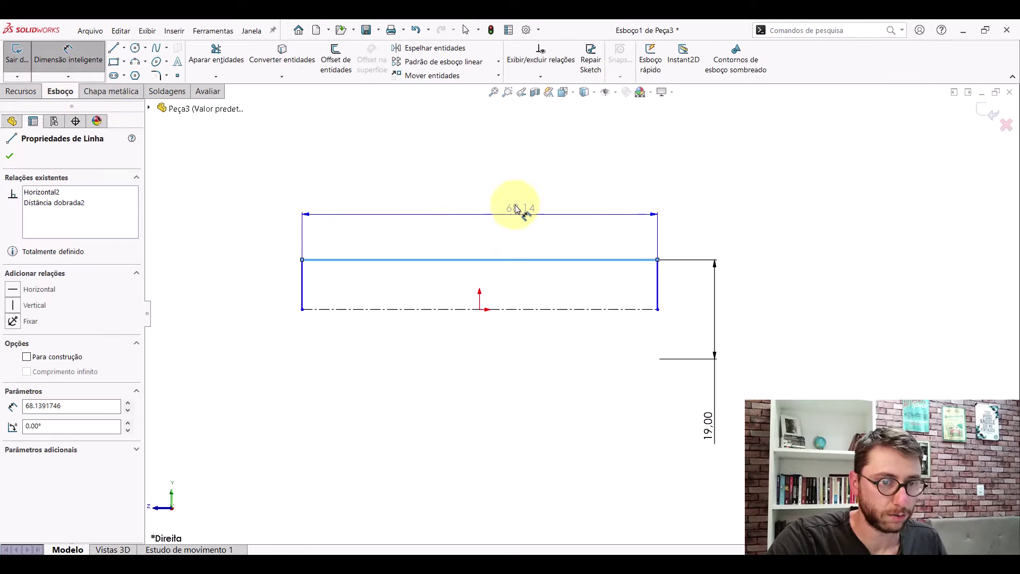
pyautogui.click(499, 185)
pyautogui.write('121')
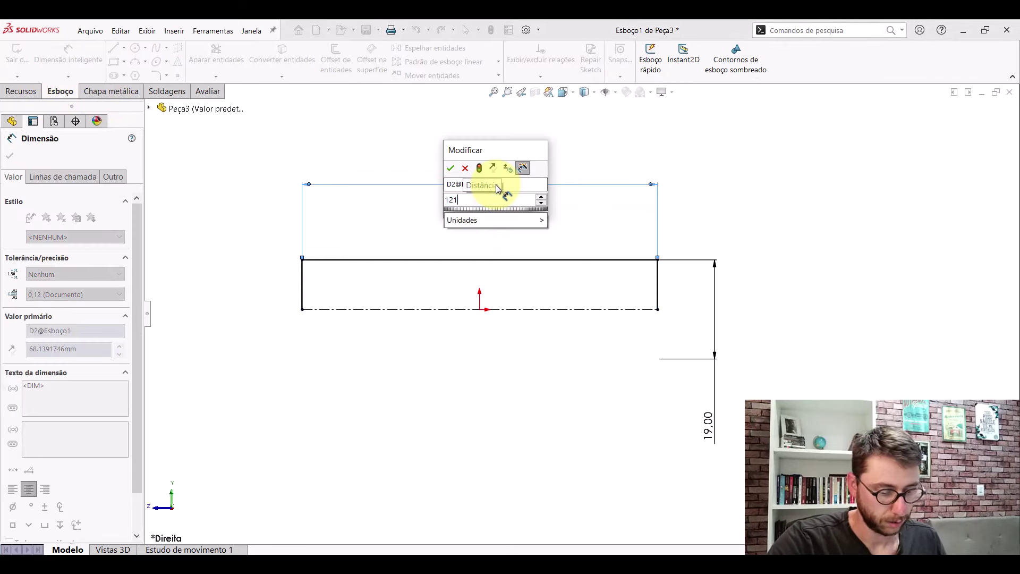
pyautogui.write('.9')
pyautogui.press('Return')
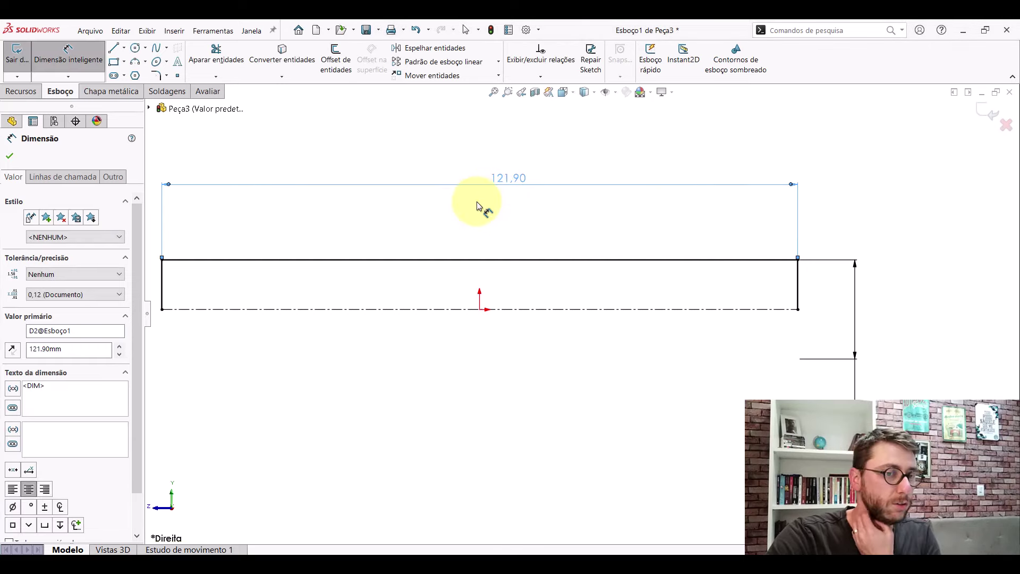
pyautogui.press('Escape')
pyautogui.press('f')
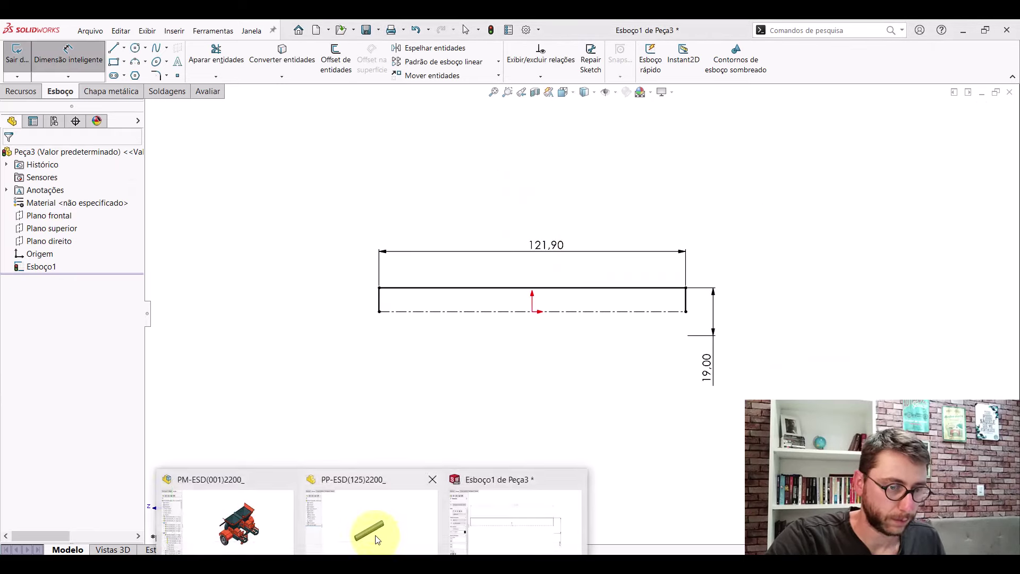
pyautogui.click(376, 540)
pyautogui.click(211, 91)
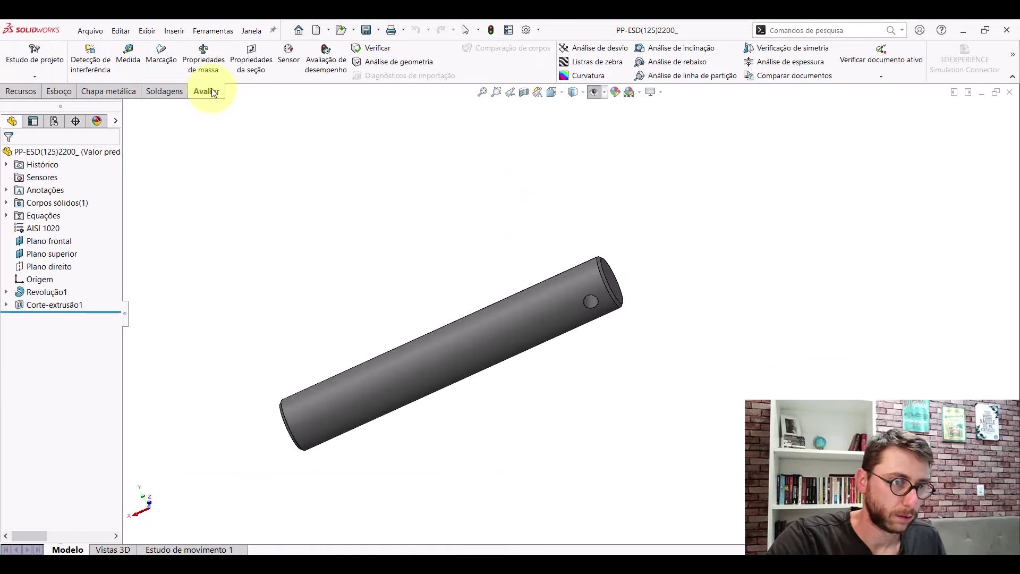
# - Measure the pin's end diameter from its circular edge, then return to the Peça3 sketch
pyautogui.click(136, 64)
pyautogui.moveTo(506, 318); pyautogui.dragTo(570, 285, button='middle')
pyautogui.scroll(-4, 353, 383)
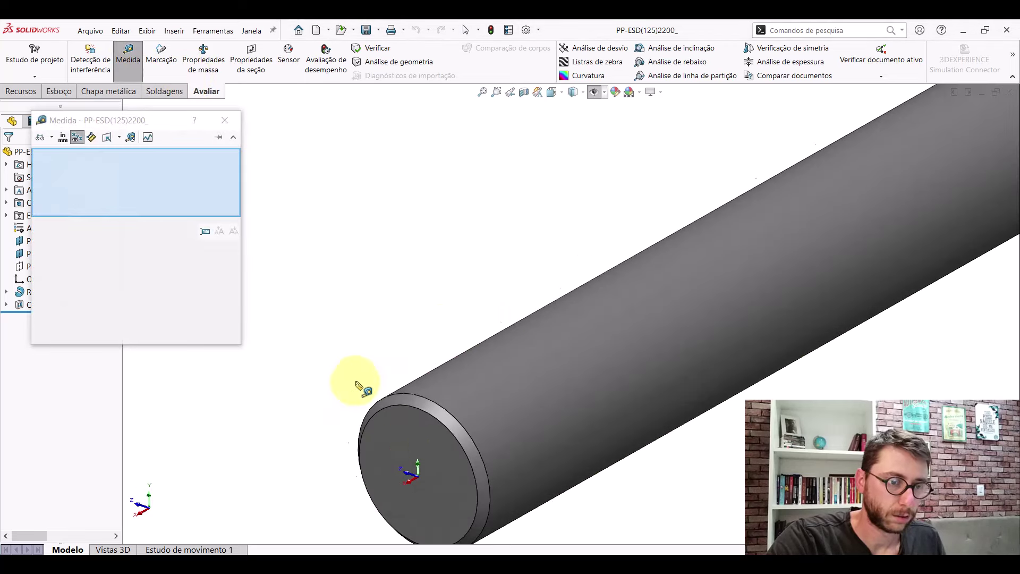
pyautogui.click(409, 447)
pyautogui.click(439, 406)
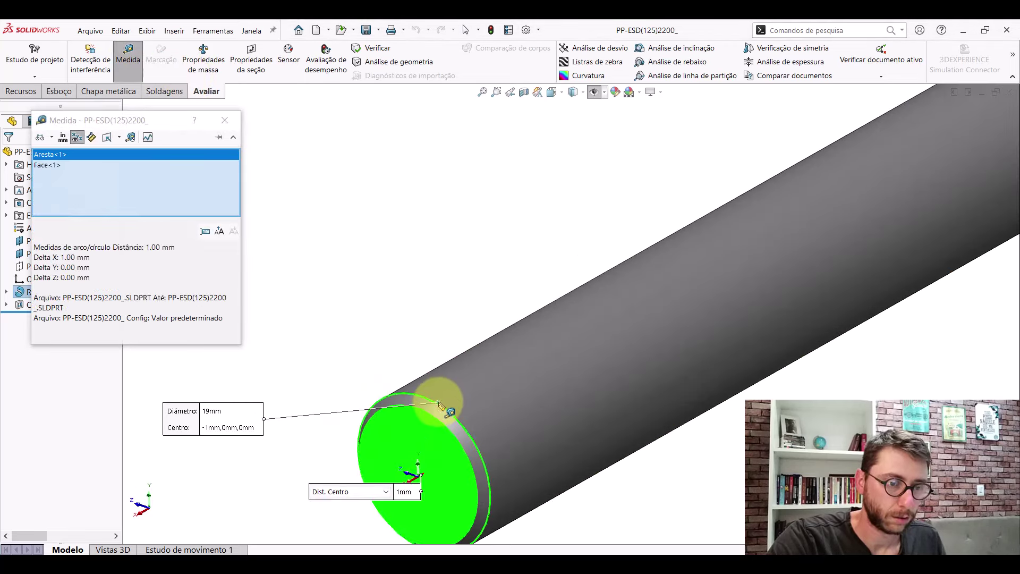
pyautogui.click(224, 120)
pyautogui.click(524, 512)
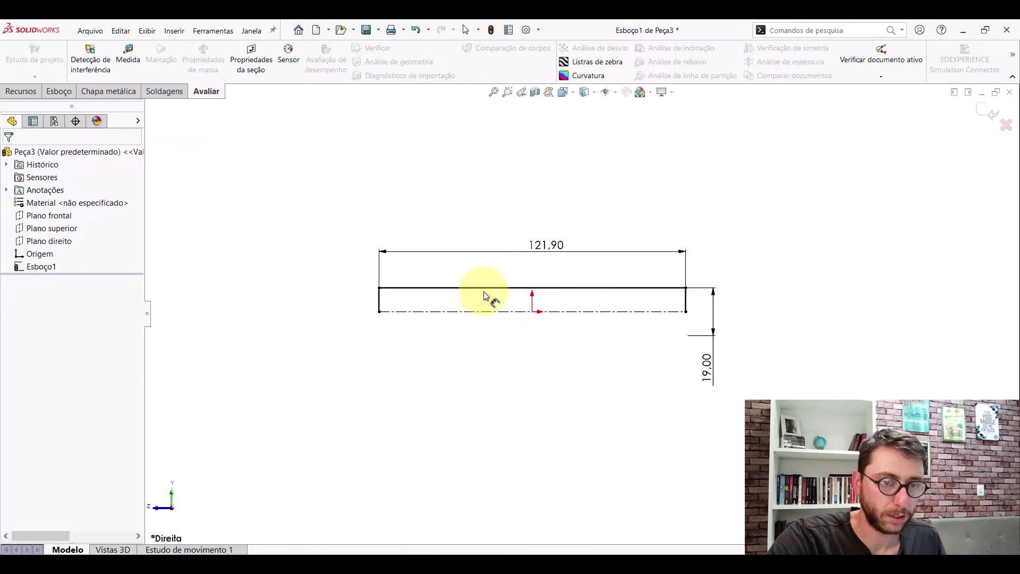
# - Chamfer the profile's top corners with a 1 mm equal-distance sketch chamfer
pyautogui.click(59, 91)
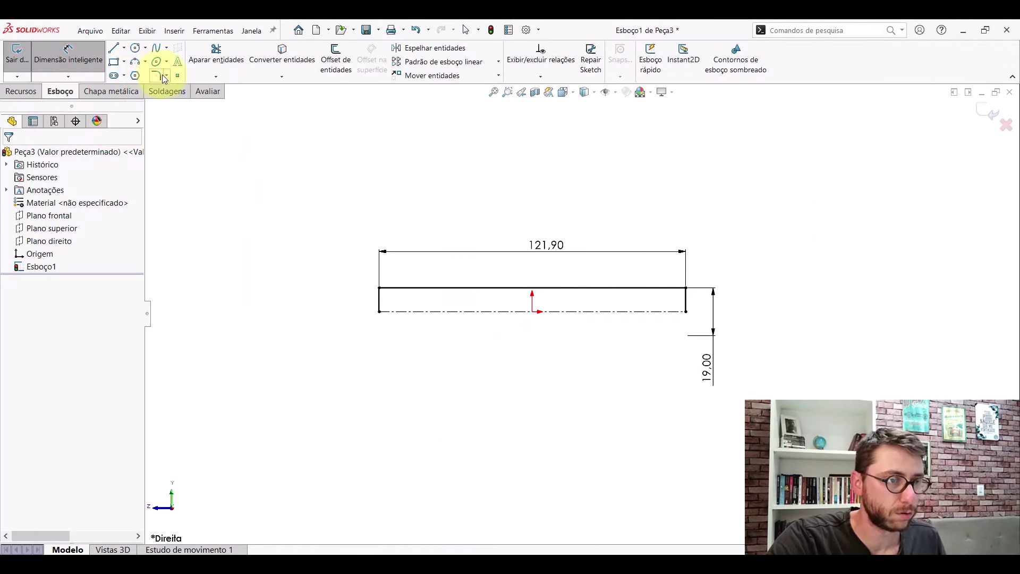
pyautogui.click(177, 105)
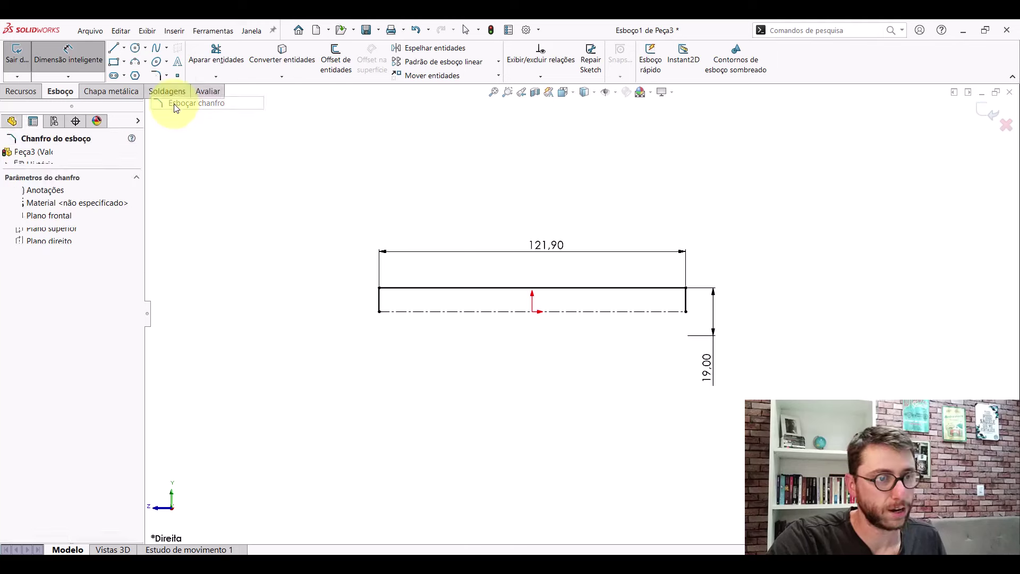
pyautogui.write('1')
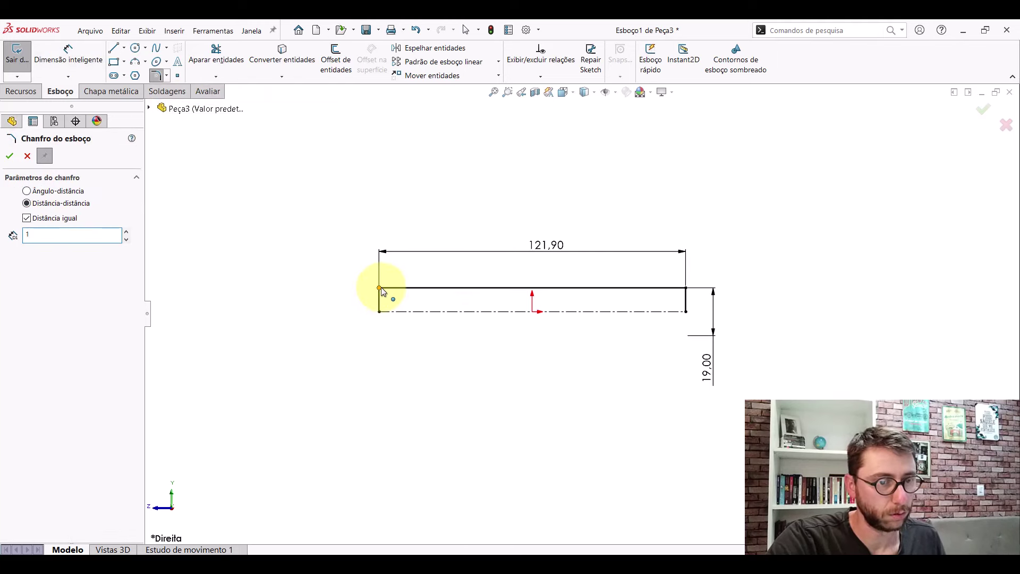
pyautogui.click(381, 289)
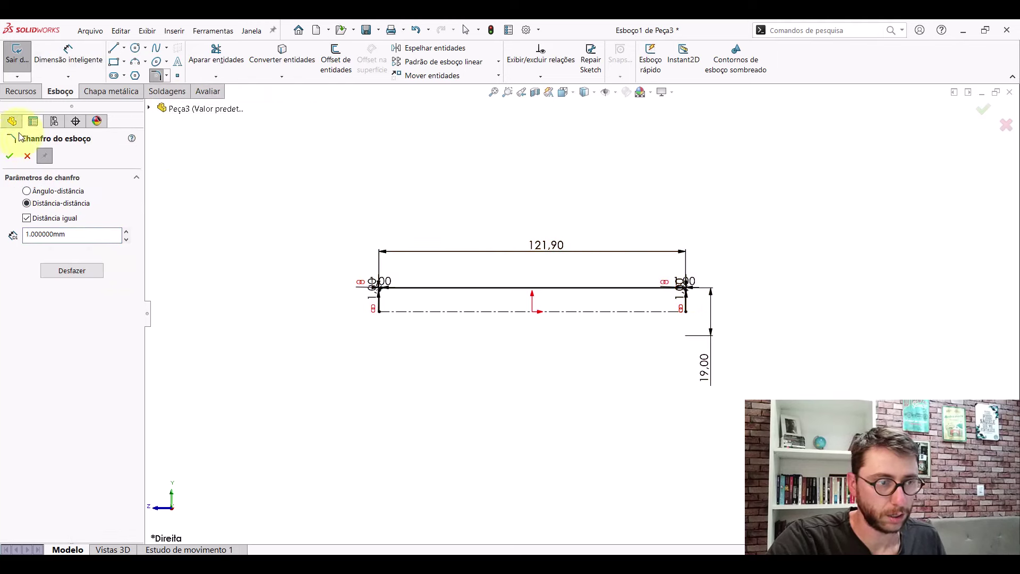
pyautogui.click(11, 156)
# - Revolve the profile 360° about the centreline into a solid and view it isometrically
pyautogui.click(19, 92)
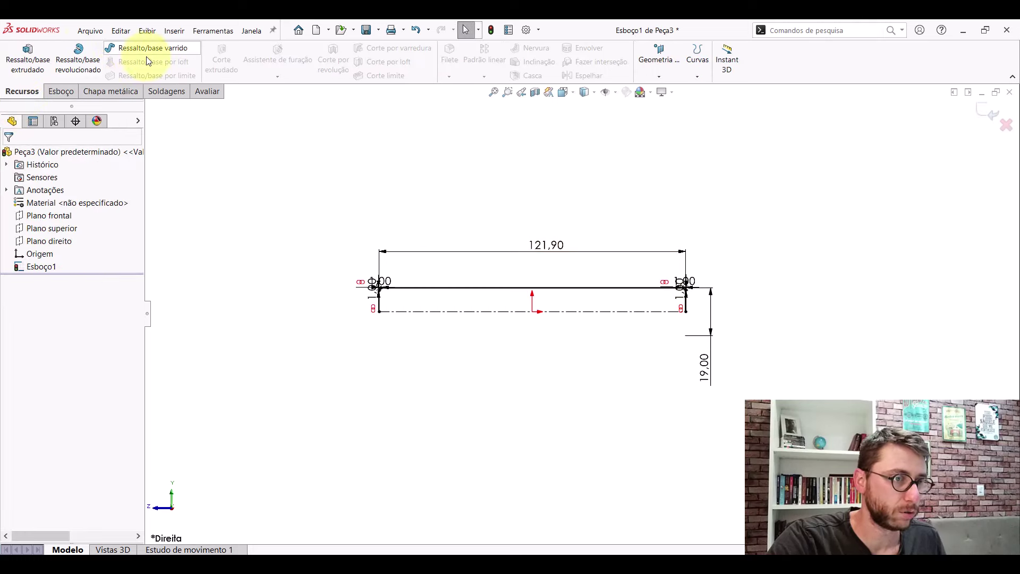
pyautogui.click(79, 72)
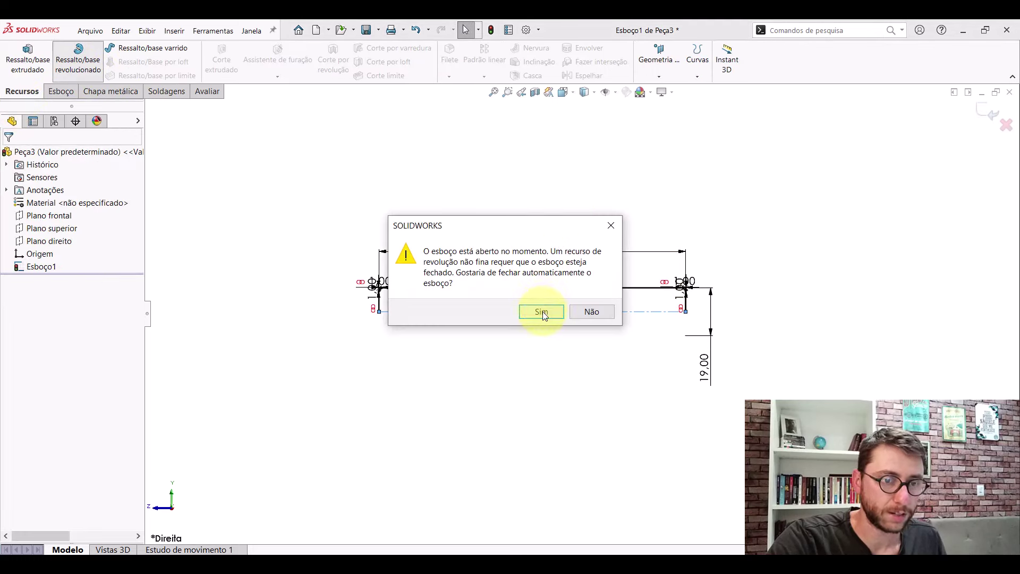
pyautogui.click(543, 311)
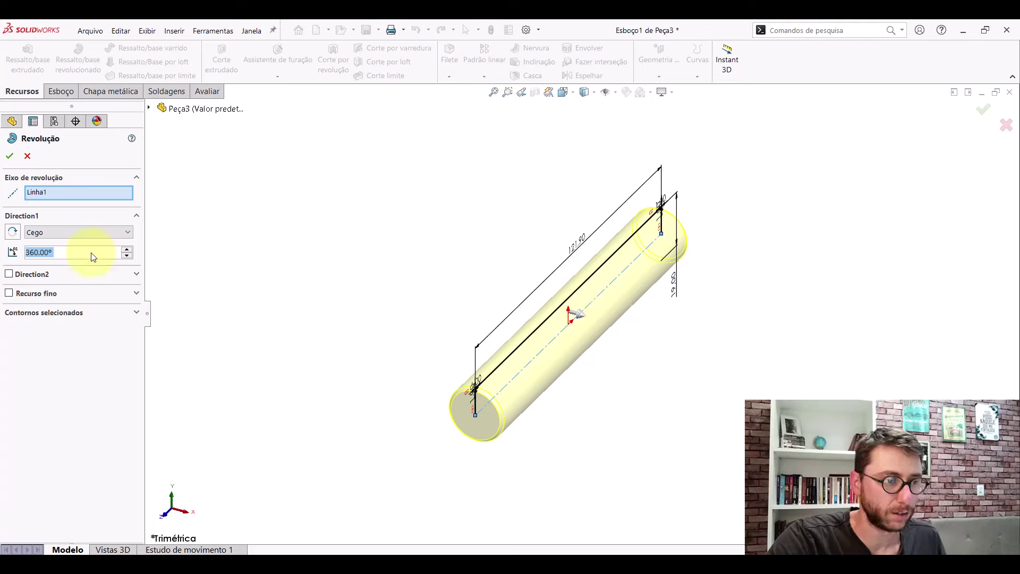
pyautogui.click(10, 155)
pyautogui.click(563, 92)
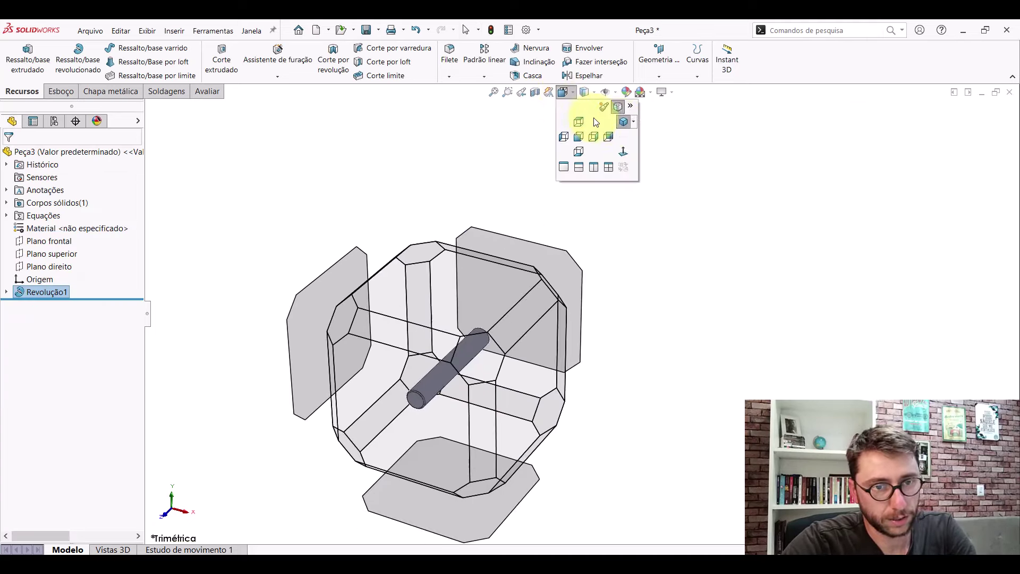
pyautogui.click(622, 122)
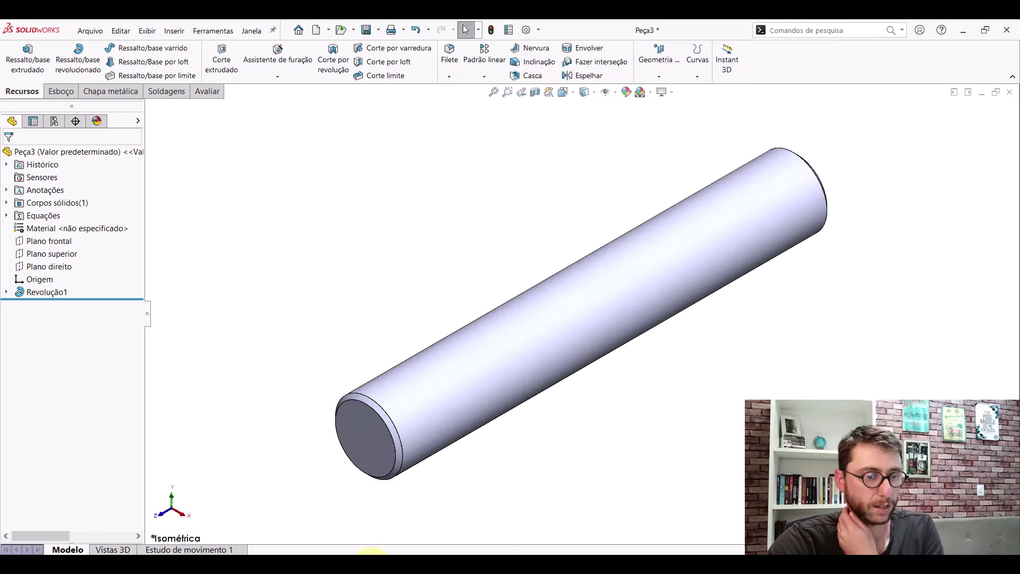
pyautogui.click(388, 552)
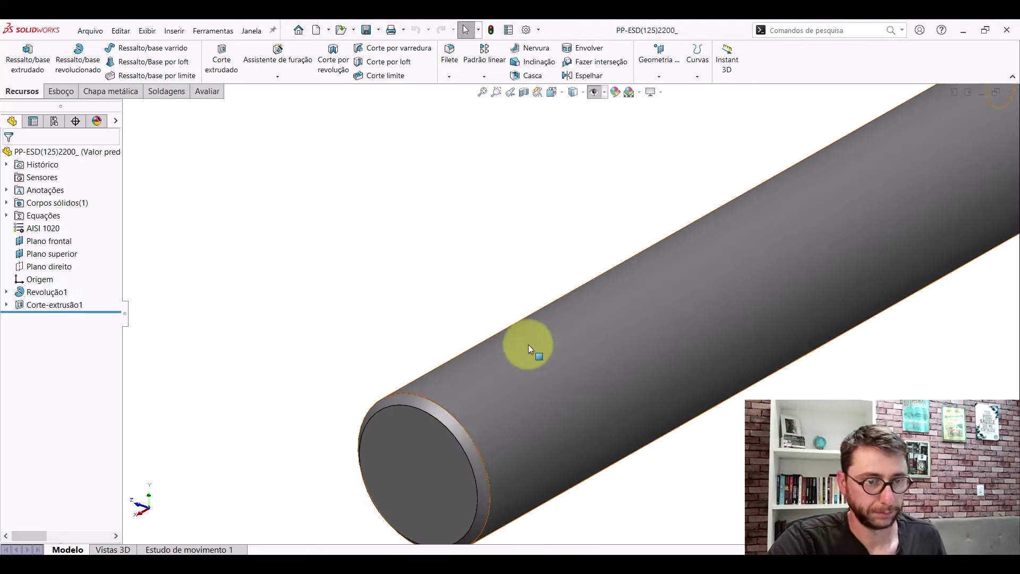
pyautogui.scroll(5, 629, 296)
pyautogui.scroll(-2, 659, 295)
pyautogui.click(201, 89)
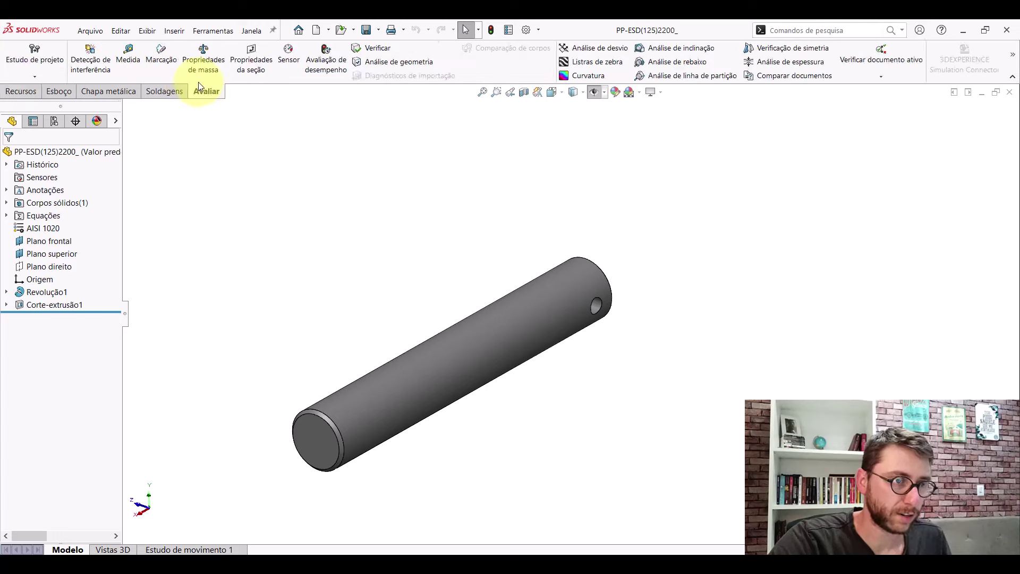
pyautogui.click(133, 62)
pyautogui.scroll(-5, 626, 300)
pyautogui.click(524, 320)
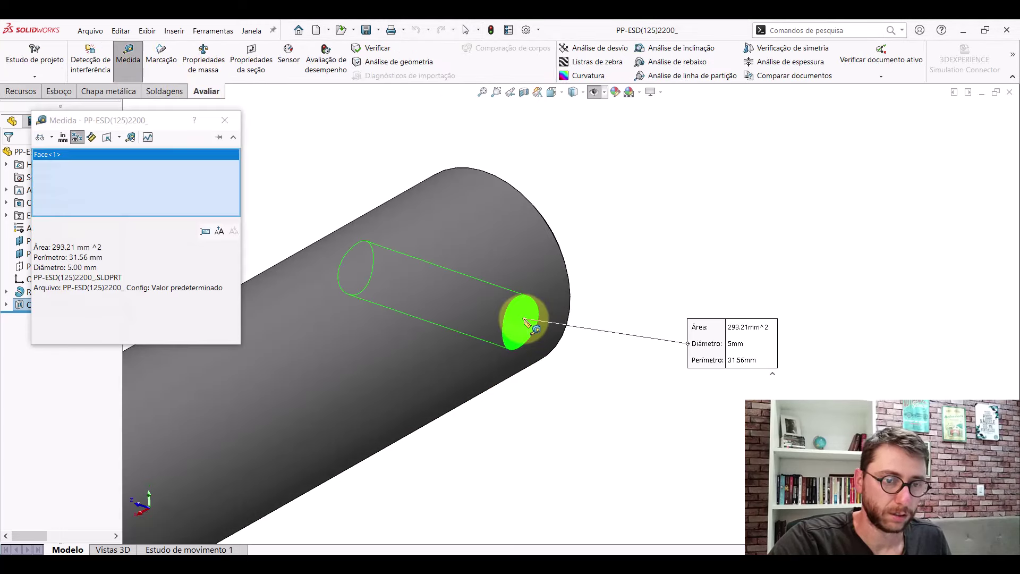
pyautogui.moveTo(537, 246); pyautogui.dragTo(466, 258, button='middle')
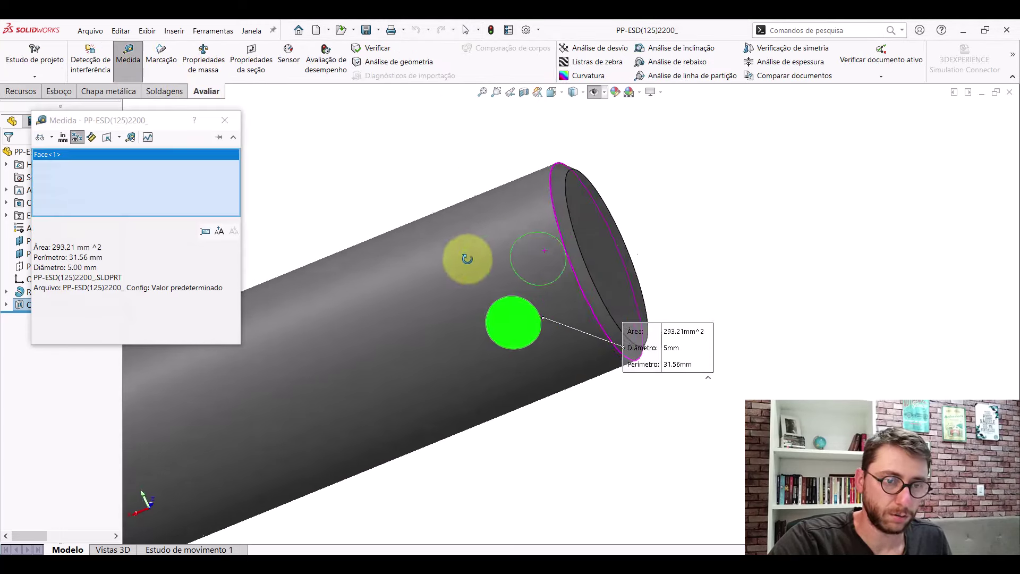
pyautogui.click(590, 257)
pyautogui.moveTo(523, 313); pyautogui.dragTo(573, 308, button='middle')
pyautogui.press('Escape')
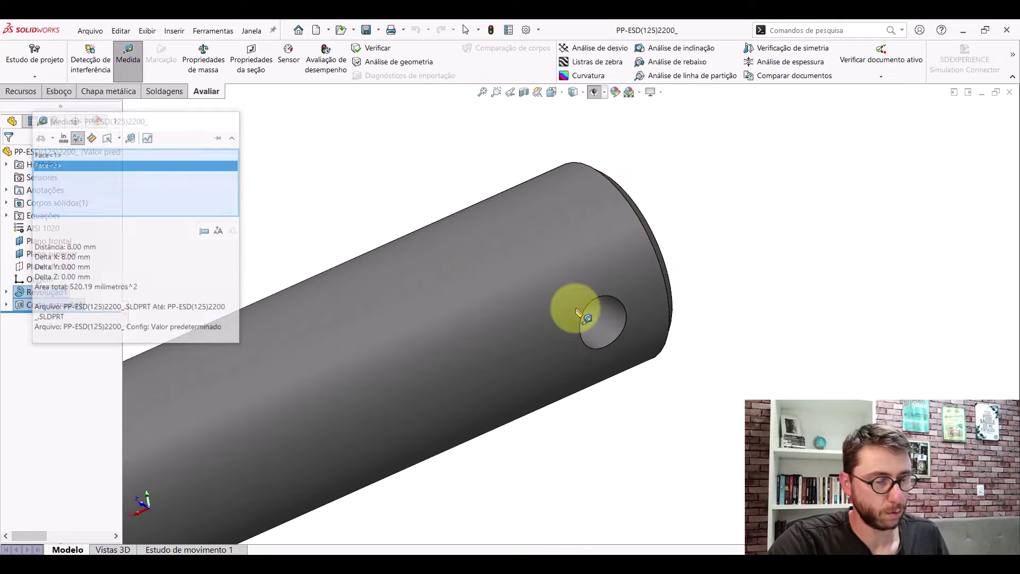
pyautogui.click(518, 518)
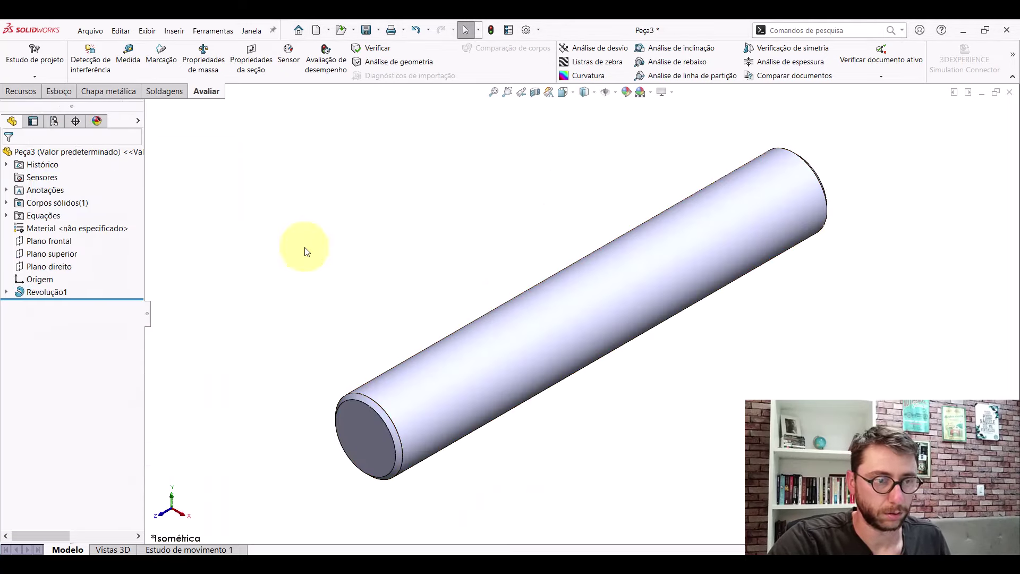
# - On the right plane, draw a centreline from the cylinder's right-end midpoint with a circle at its end
pyautogui.click(52, 266)
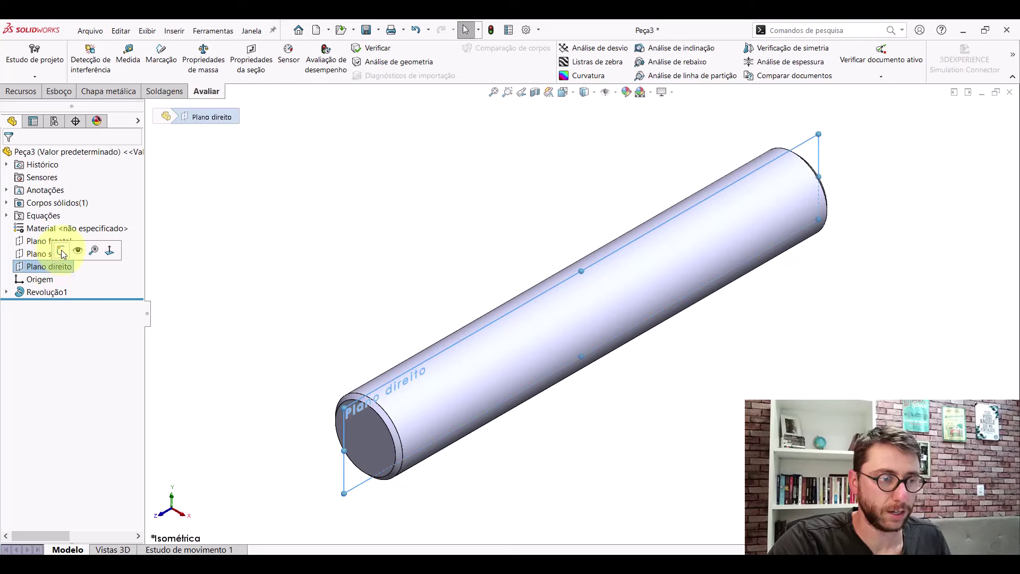
pyautogui.click(61, 249)
pyautogui.click(126, 48)
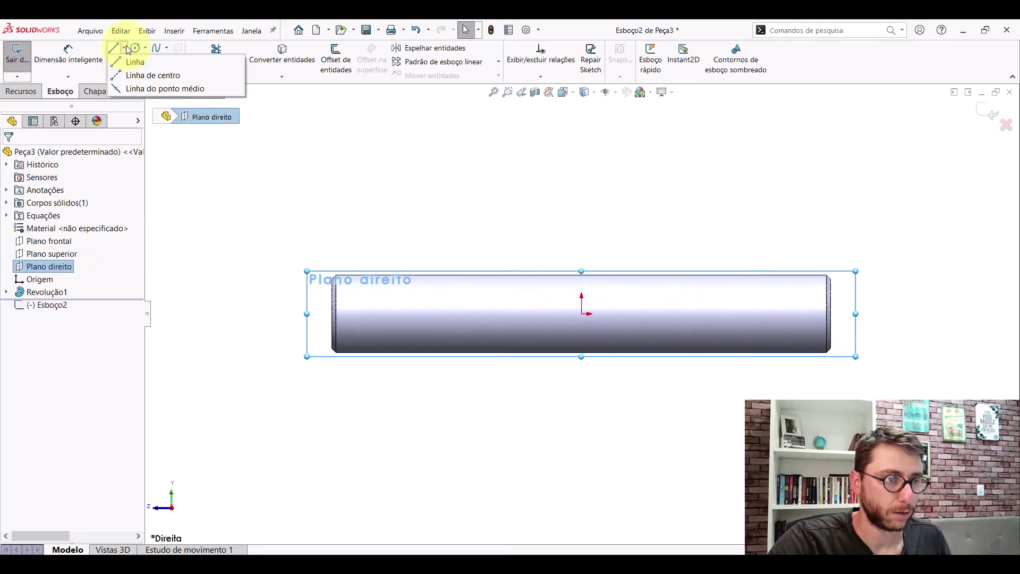
pyautogui.click(128, 74)
pyautogui.scroll(-3, 847, 341)
pyautogui.scroll(-2, 717, 278)
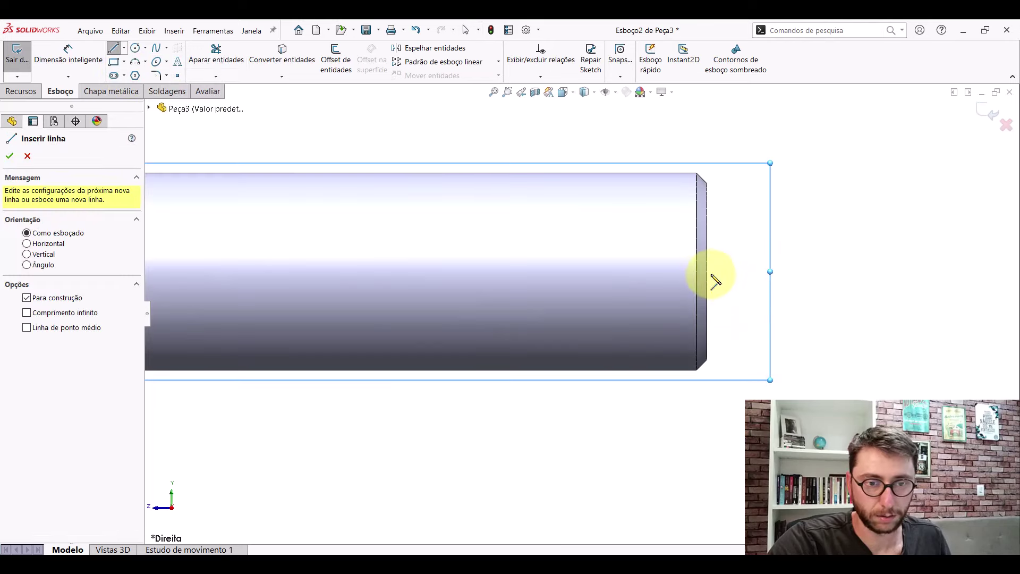
pyautogui.click(706, 272)
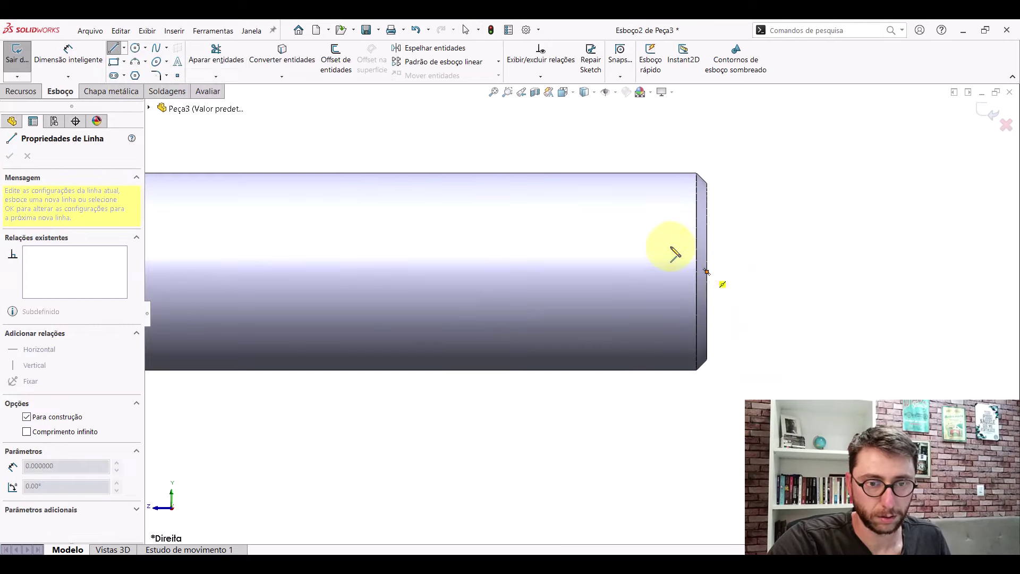
pyautogui.doubleClick(604, 272)
pyautogui.click(135, 48)
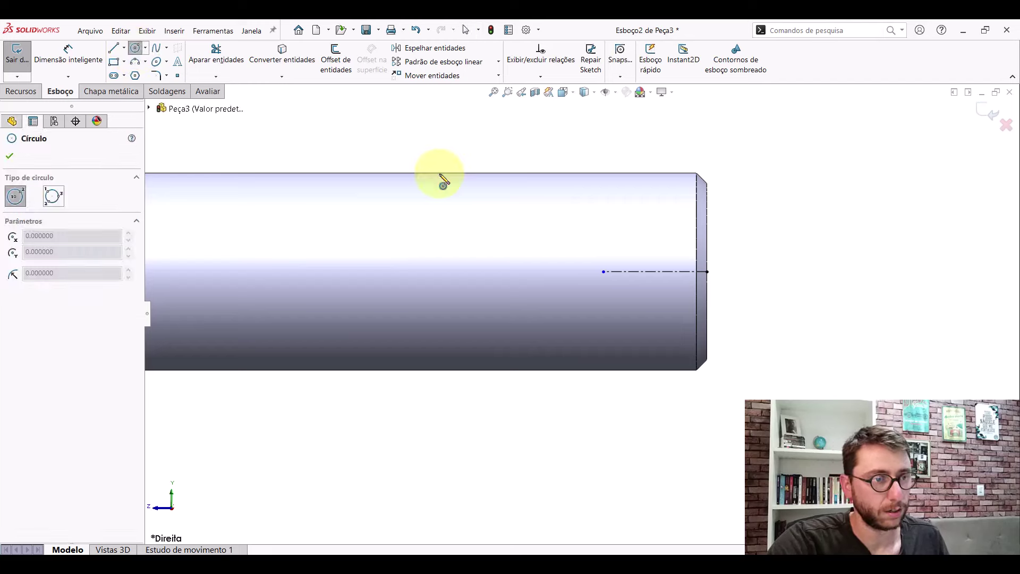
pyautogui.click(604, 242)
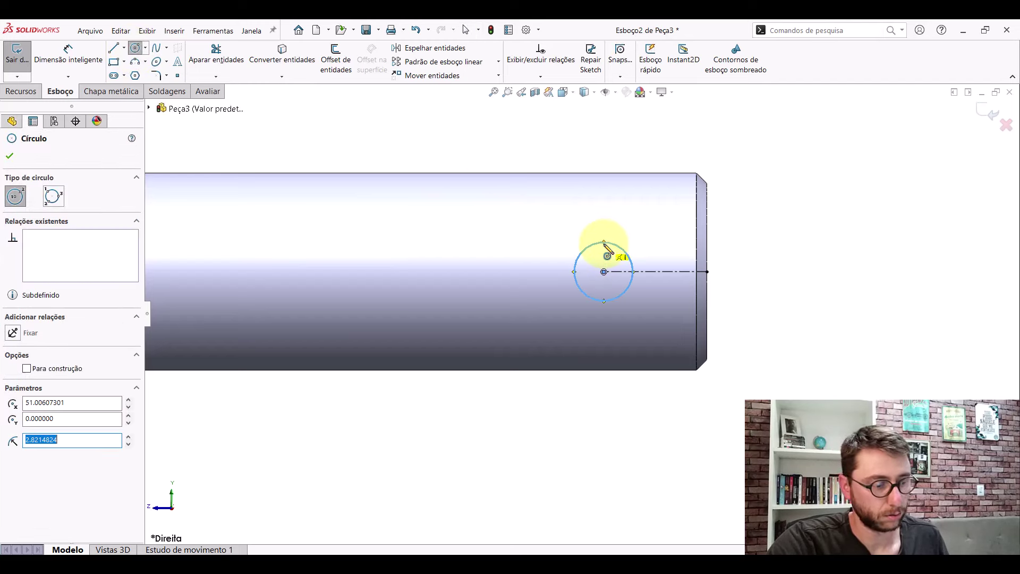
pyautogui.press('Escape')
# - Dimension the circle Ø5 mm and the centreline 8 mm long
pyautogui.click(71, 58)
pyautogui.click(596, 244)
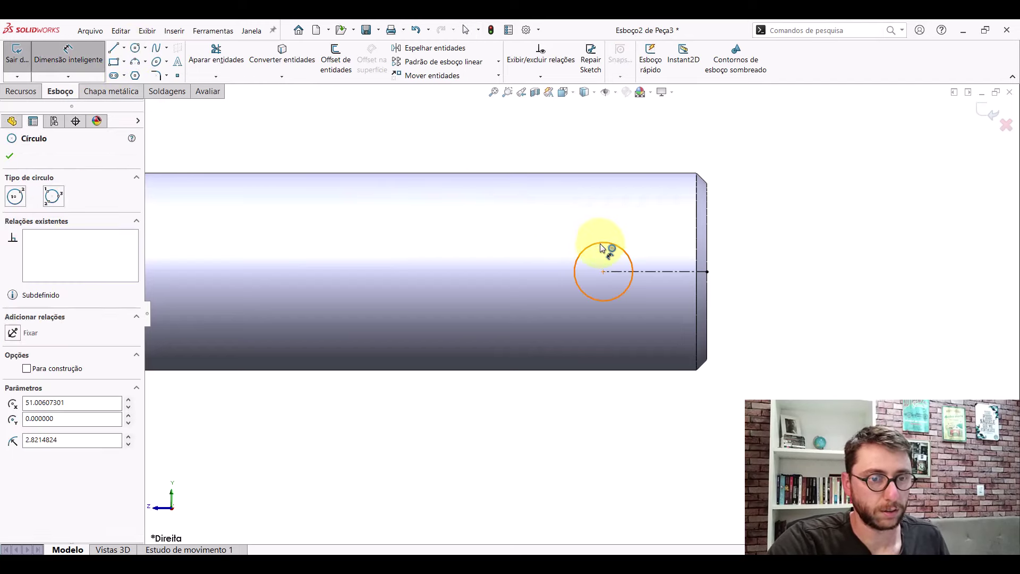
pyautogui.click(535, 274)
pyautogui.write('5')
pyautogui.press('Return')
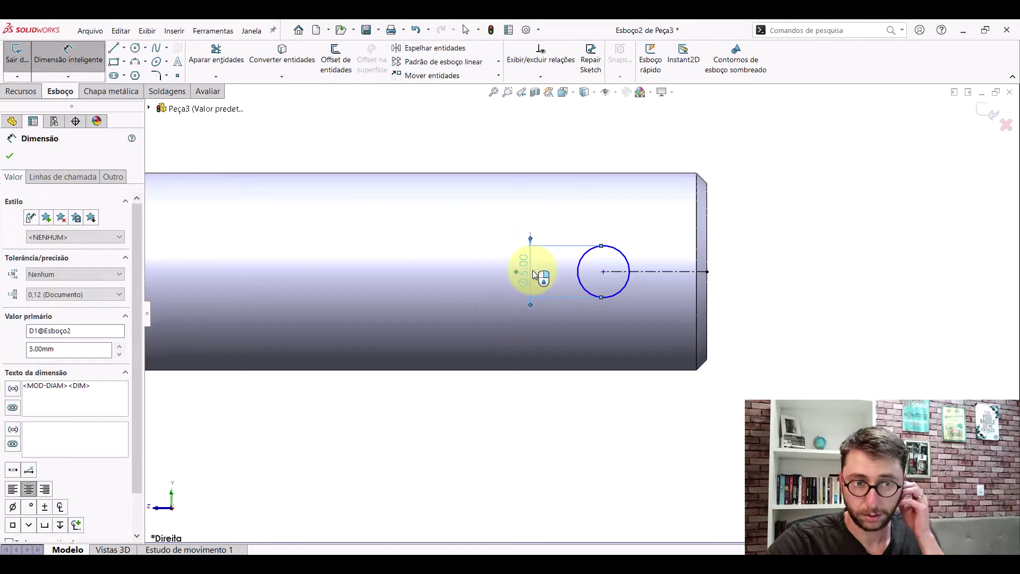
pyautogui.click(665, 274)
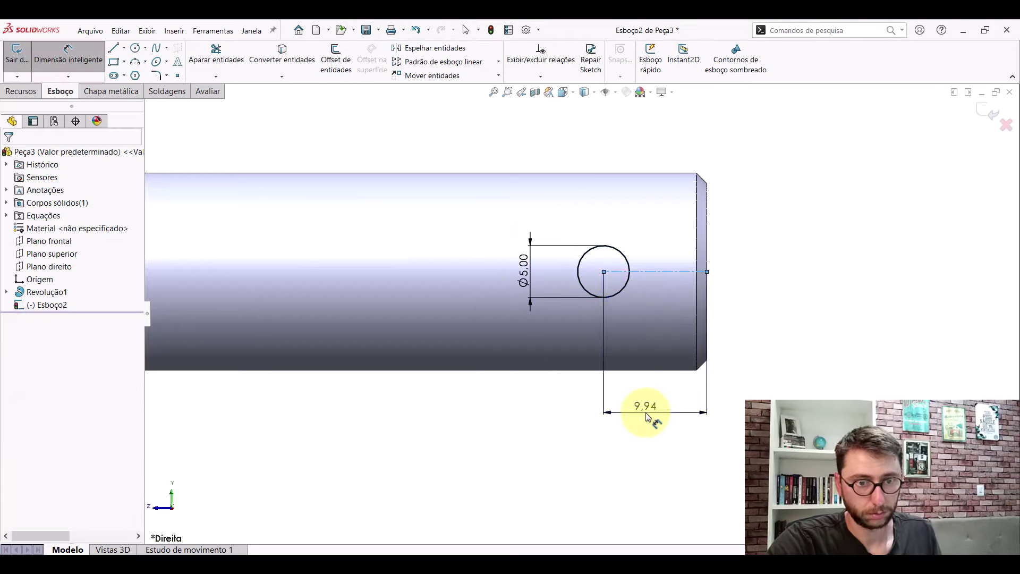
pyautogui.click(652, 416)
pyautogui.write('8.00mm')
pyautogui.click(648, 417)
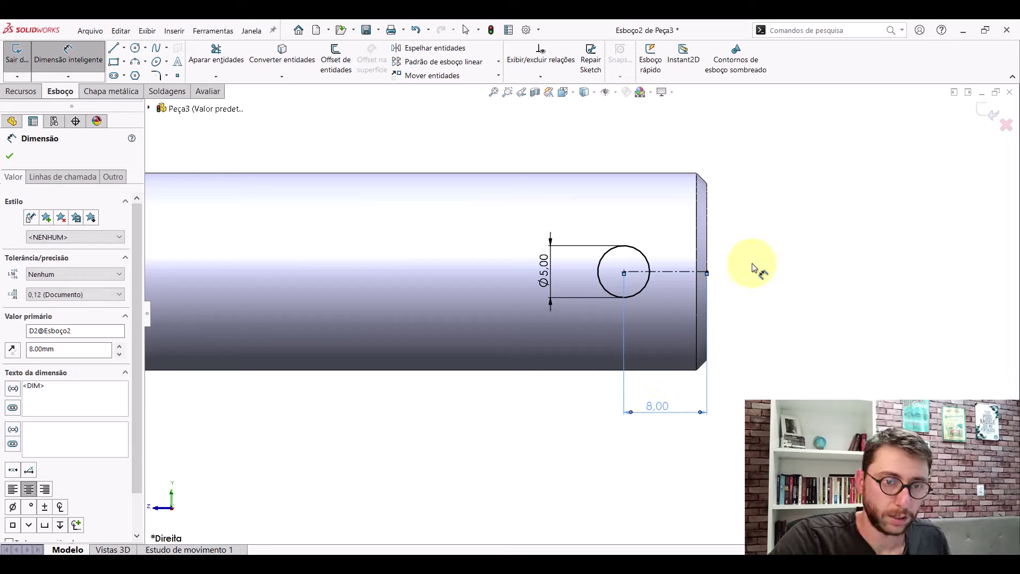
pyautogui.press('Escape')
pyautogui.click(21, 91)
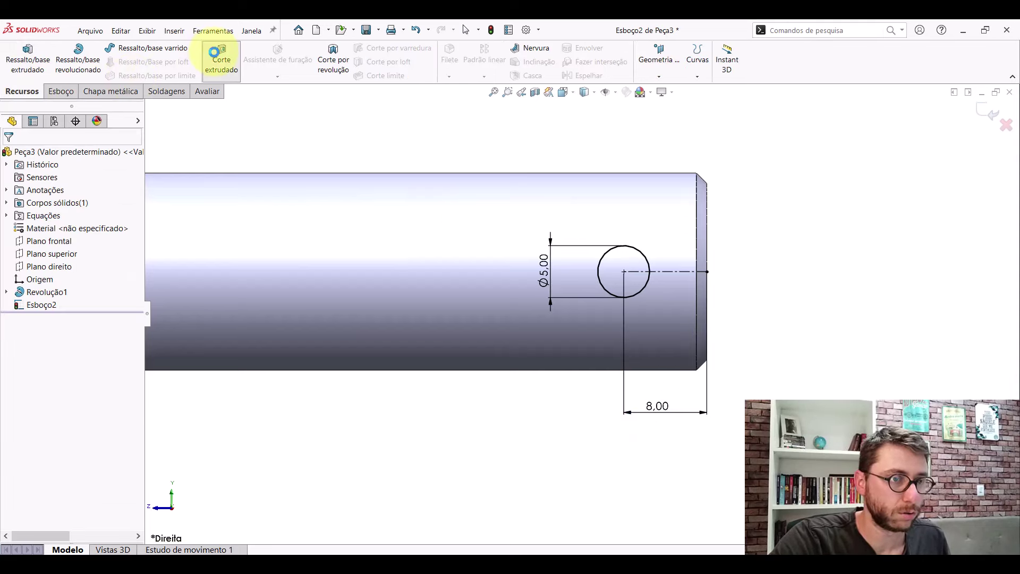
# - Cut the 5 mm circle through the pin in both directions as a cross hole
pyautogui.click(221, 58)
pyautogui.click(64, 236)
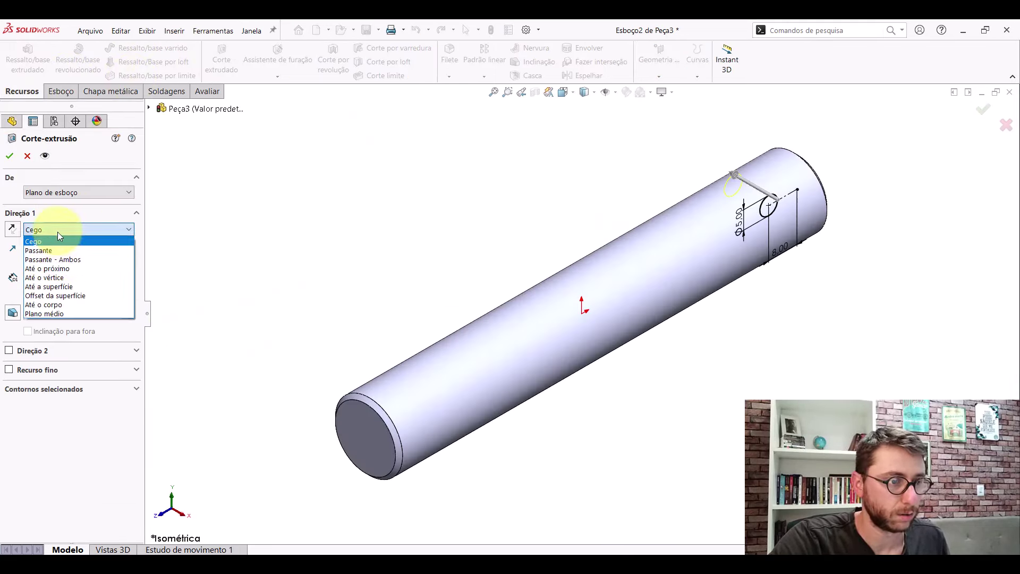
pyautogui.click(60, 258)
pyautogui.click(10, 157)
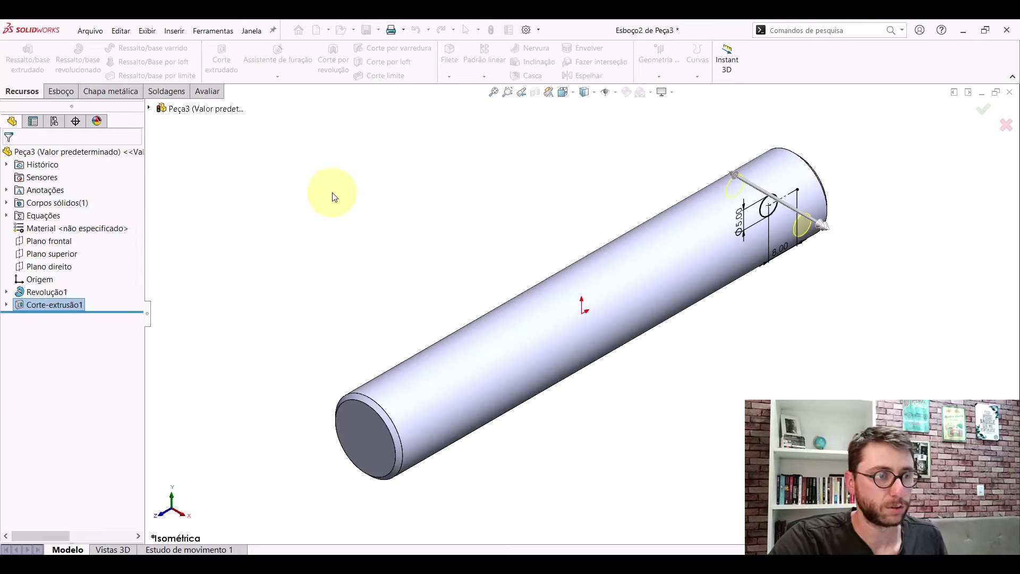
pyautogui.click(564, 92)
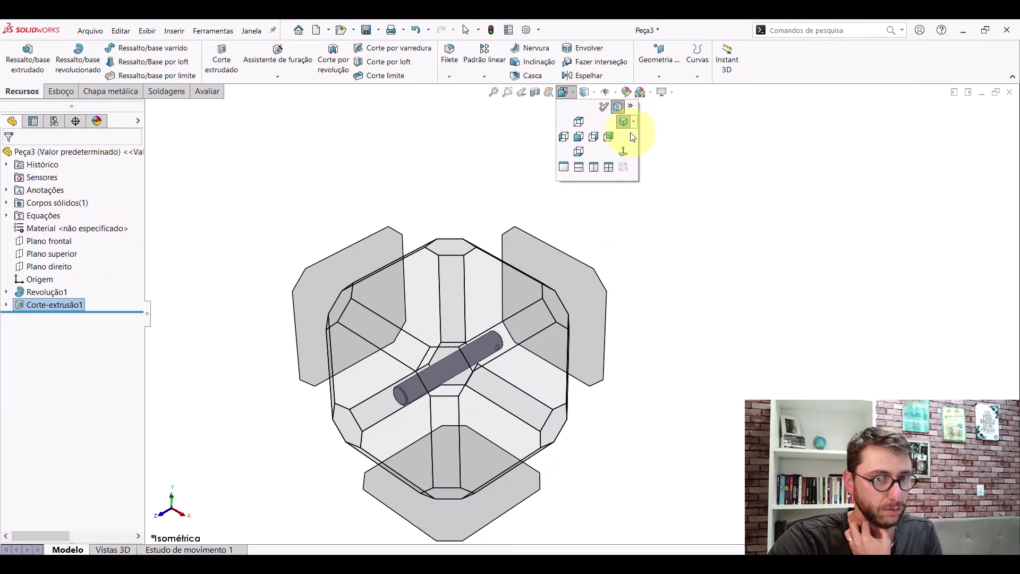
pyautogui.click(619, 130)
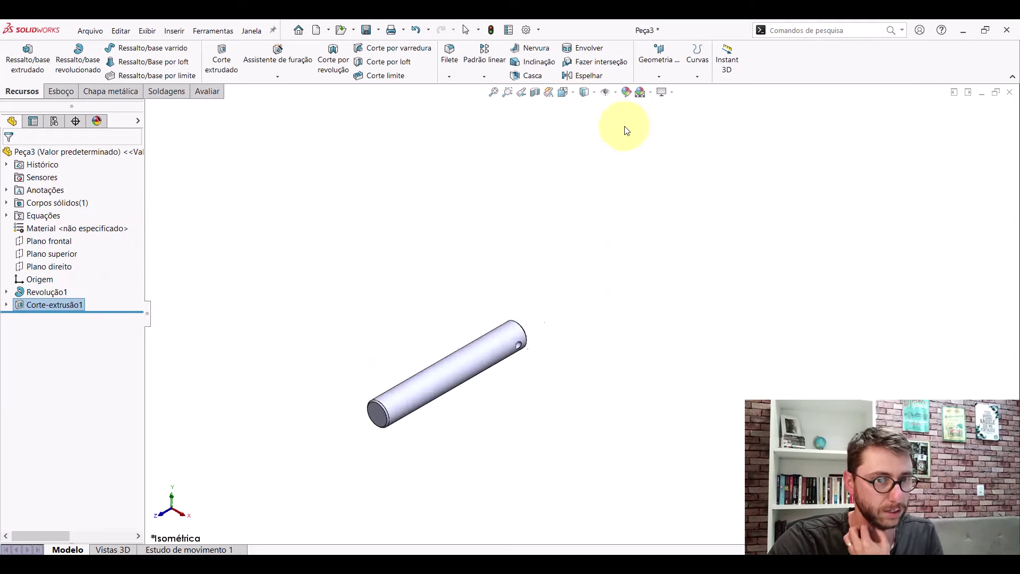
# - Assign AISI 1020 steel to the part and paste the dark grey appearance onto Peça3
pyautogui.rightClick(44, 228)
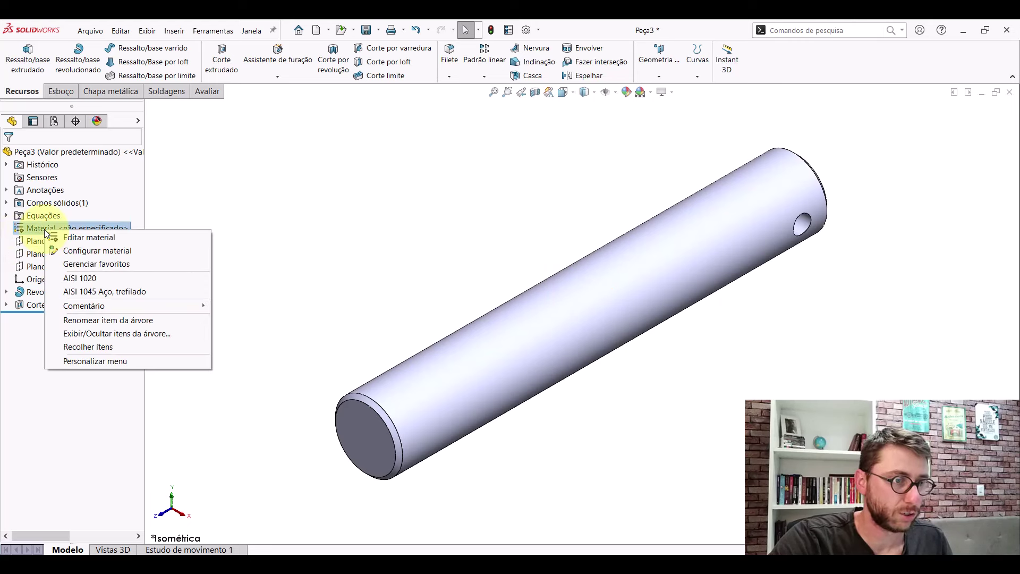
pyautogui.click(85, 282)
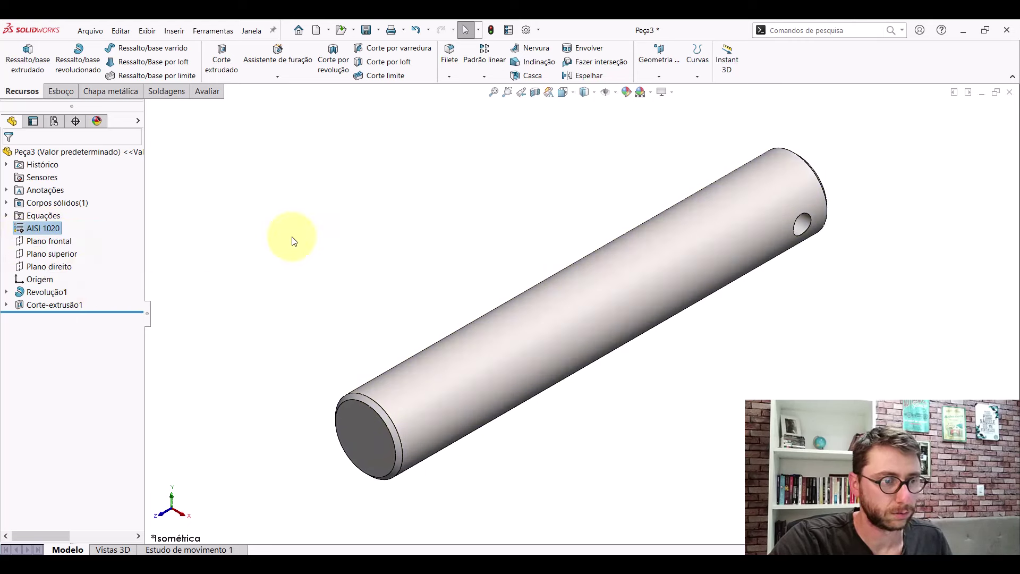
pyautogui.scroll(3, 690, 276)
pyautogui.scroll(-1, 665, 293)
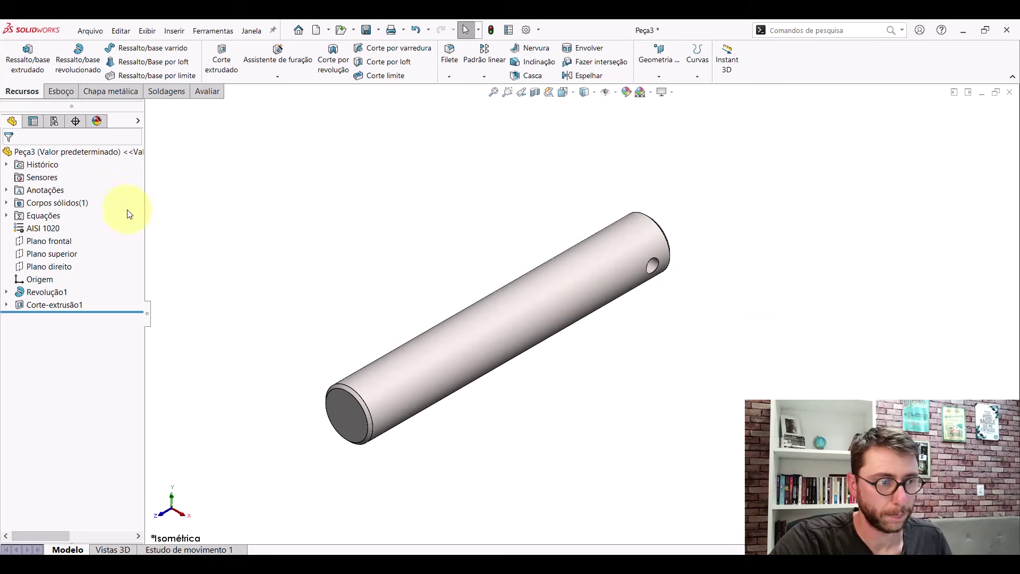
pyautogui.rightClick(40, 152)
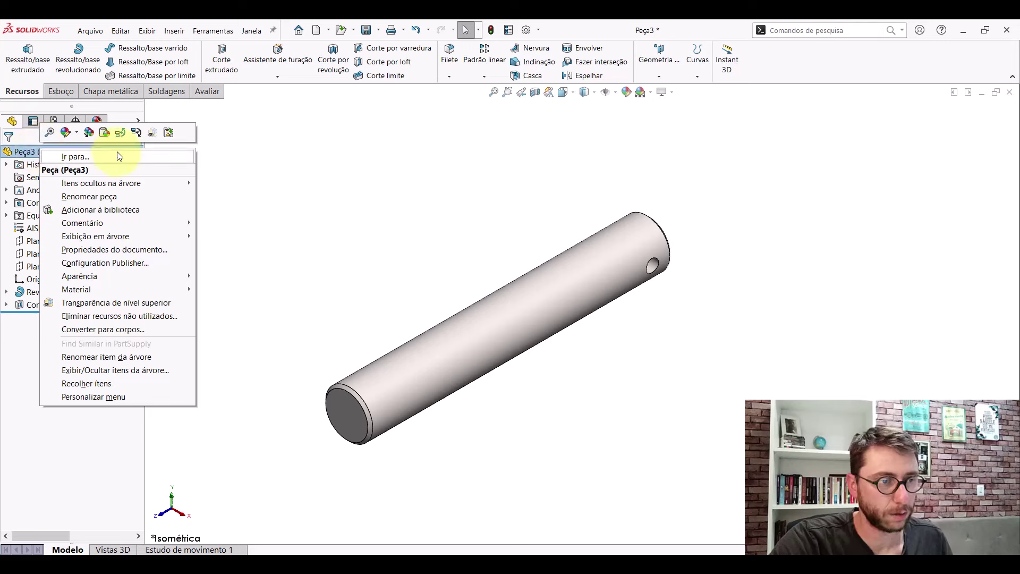
pyautogui.click(105, 133)
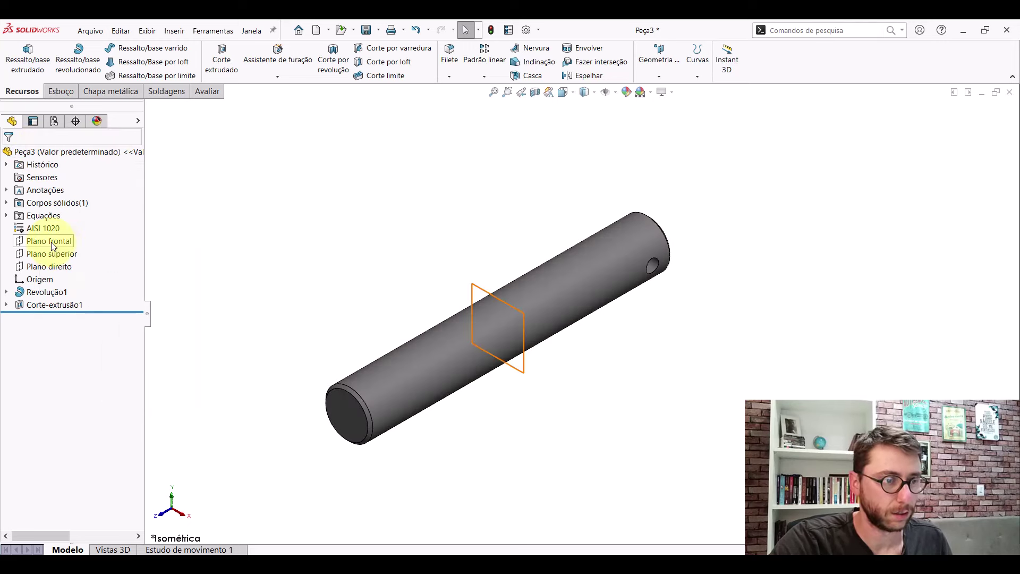
# - Select the Plano superior and Plano direito planes to make them visible
pyautogui.click(52, 255)
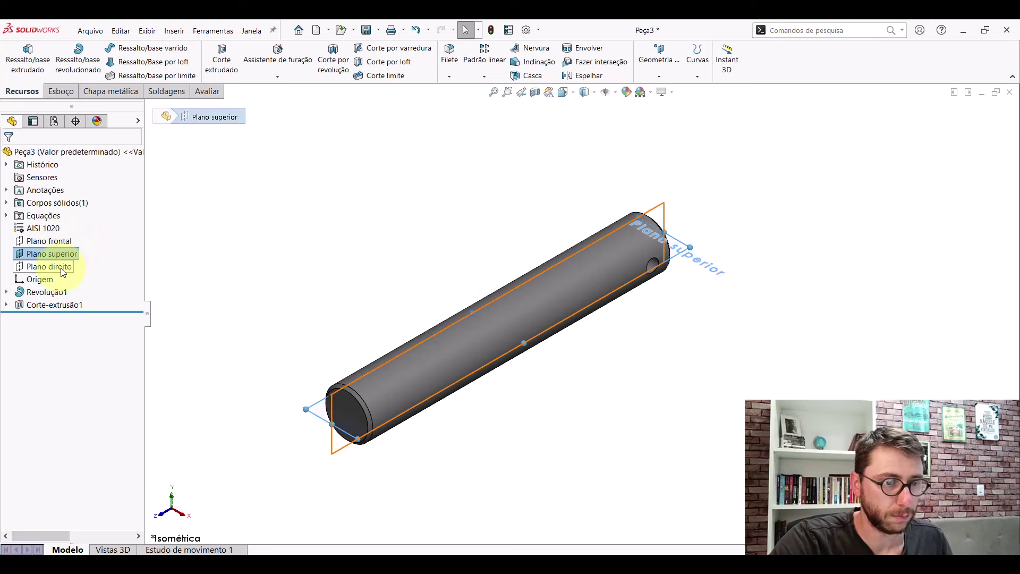
pyautogui.keyDown('ctrl'); pyautogui.click(61, 269); pyautogui.keyUp('ctrl')
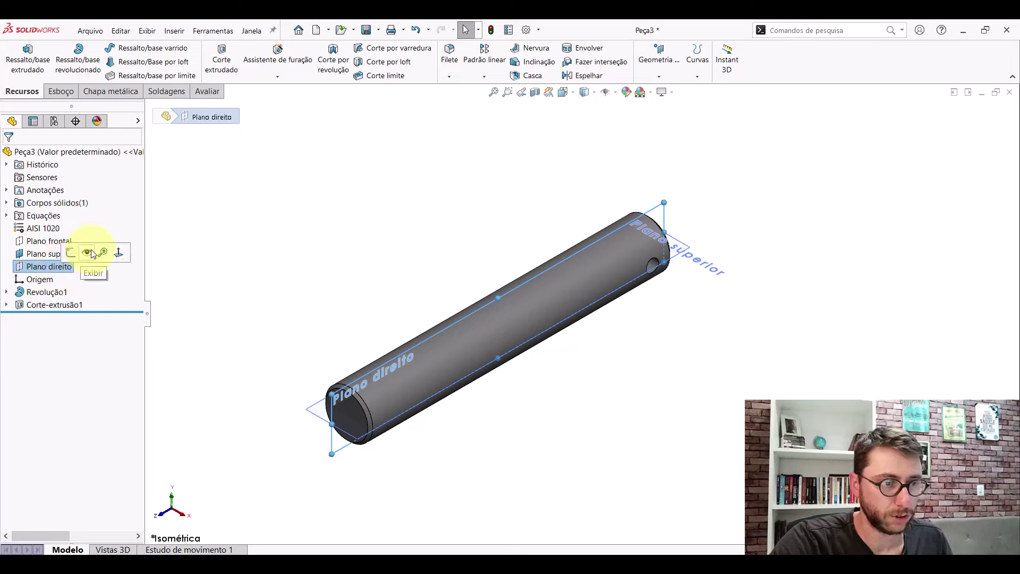
pyautogui.scroll(2, 556, 266)
pyautogui.scroll(-2, 536, 319)
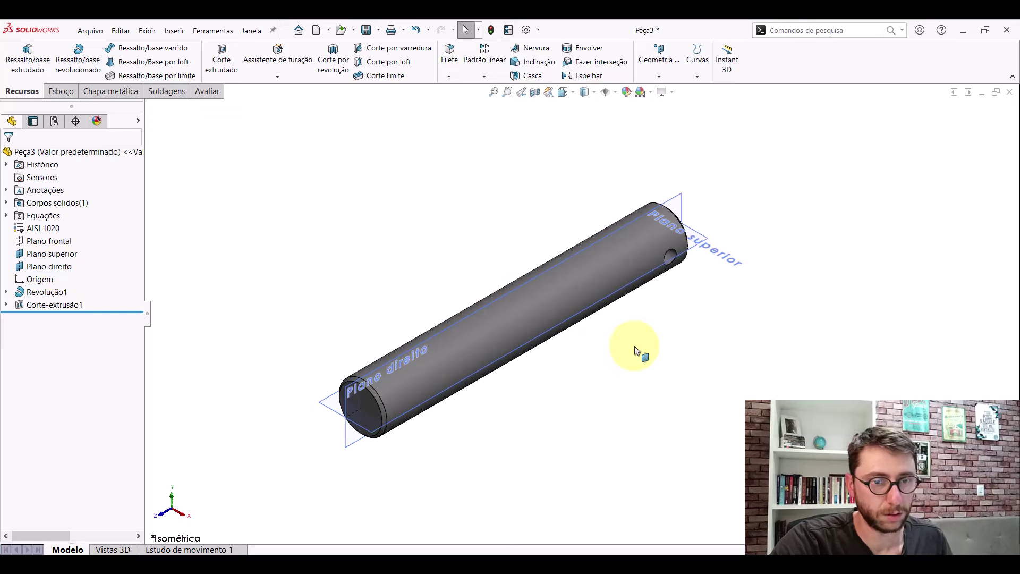
pyautogui.click(366, 29)
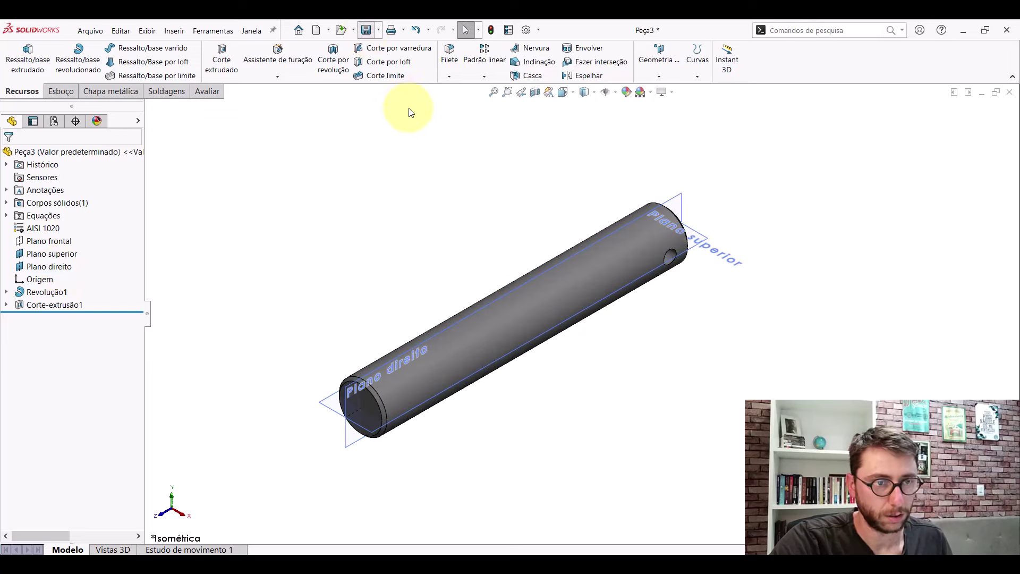
# - Save the part as PP-ESD(125) in the desktop PM-ESD(001) folder
pyautogui.click(248, 135)
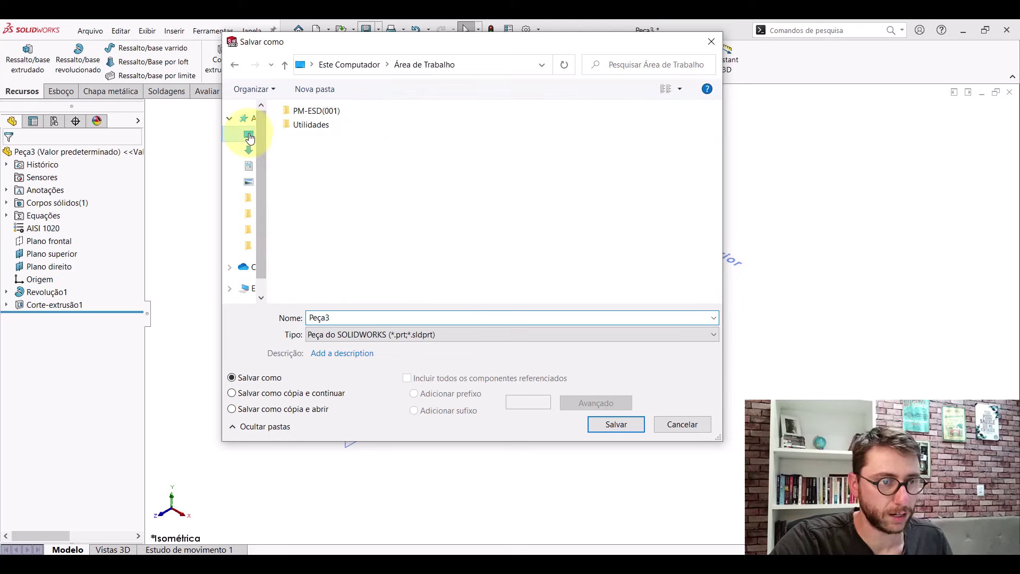
pyautogui.doubleClick(326, 112)
pyautogui.click(322, 143)
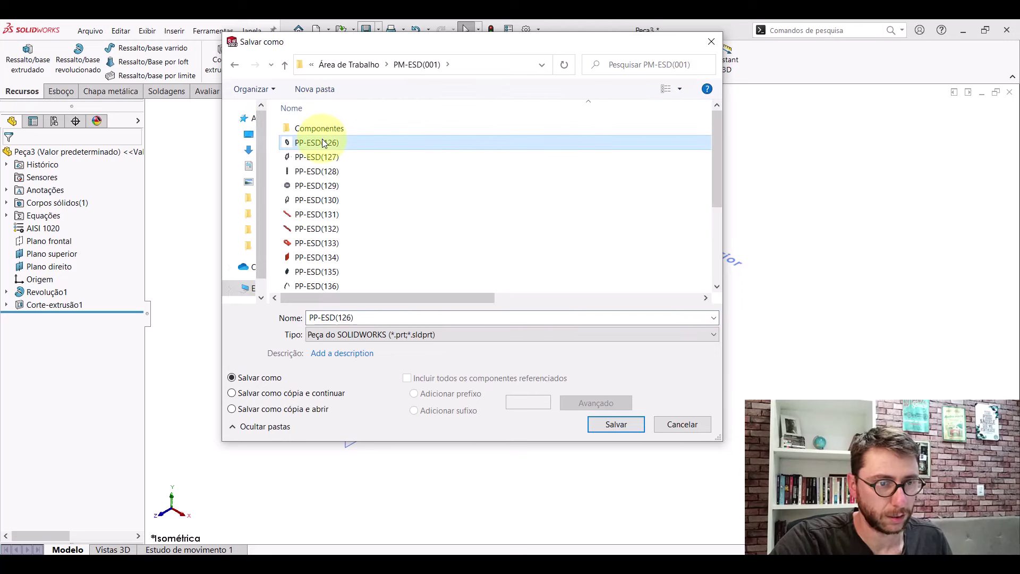
pyautogui.click(365, 318)
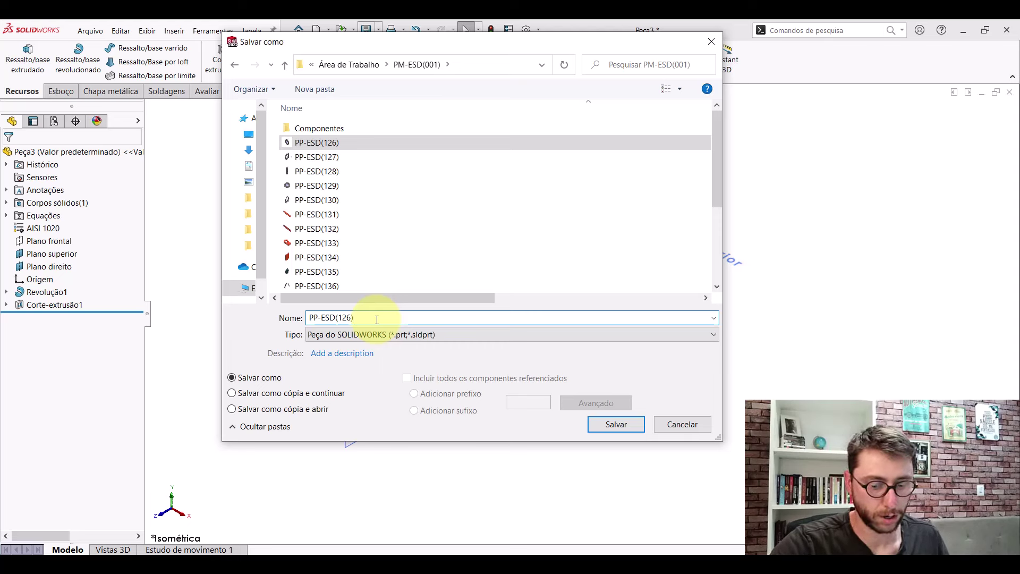
pyautogui.press('Left')
pyautogui.press('BackSpace')
pyautogui.write('5')
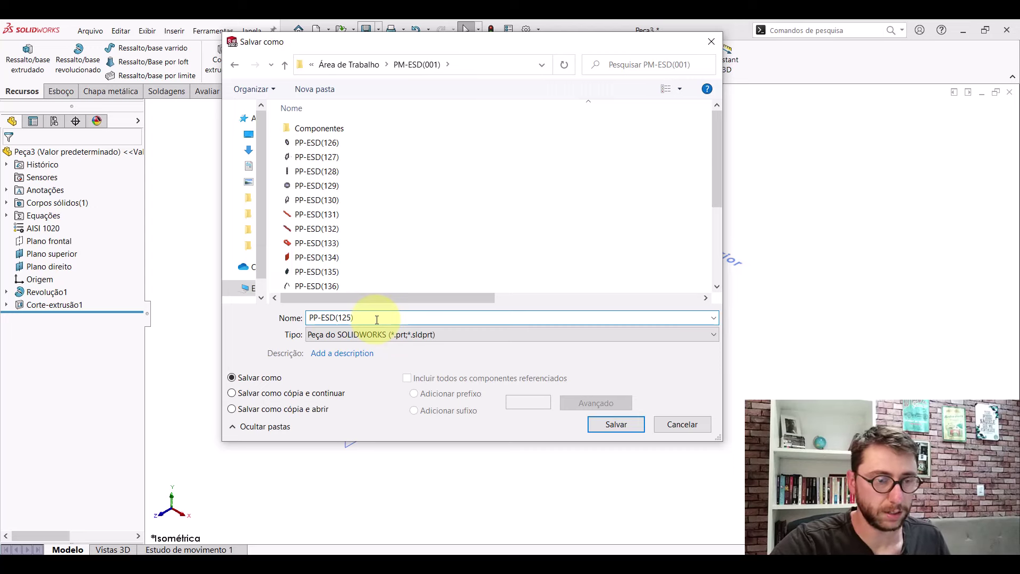
pyautogui.press('Return')
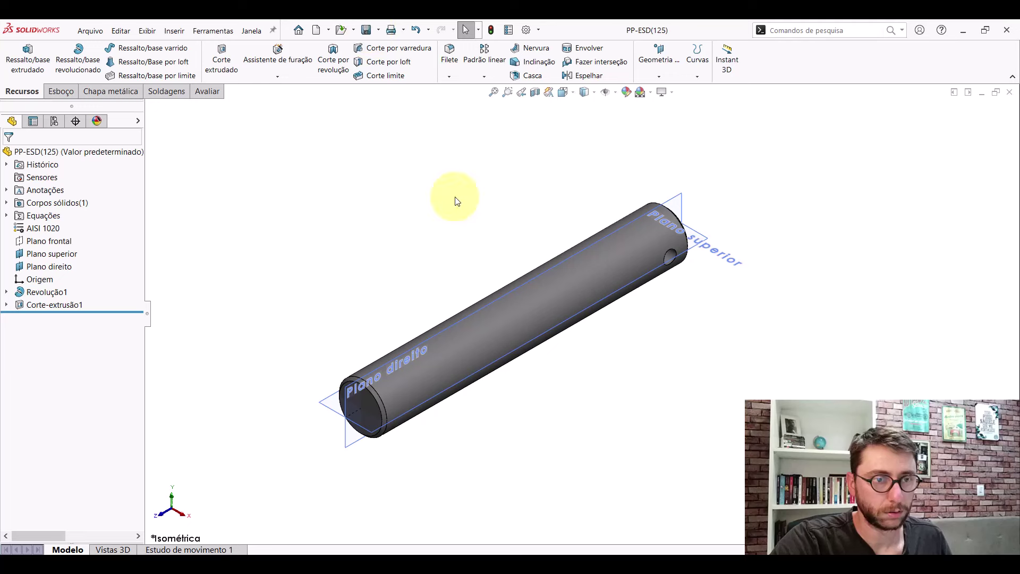
# - Close the PP-ESD(125) and PP-ESD(125)2200_ windows and collapse the 006 tree folder
pyautogui.click(1010, 92)
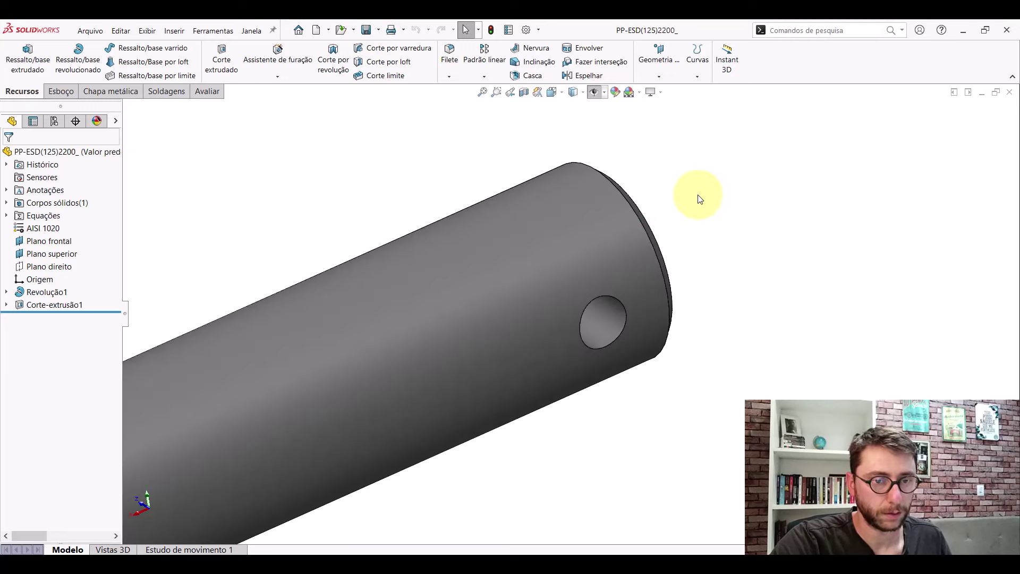
pyautogui.scroll(3, 642, 291)
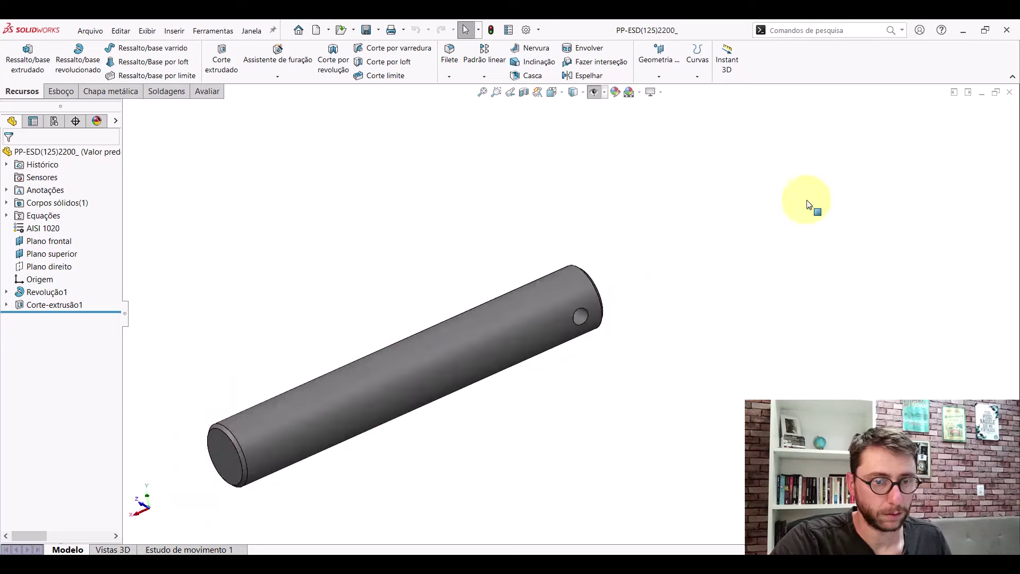
pyautogui.click(1010, 92)
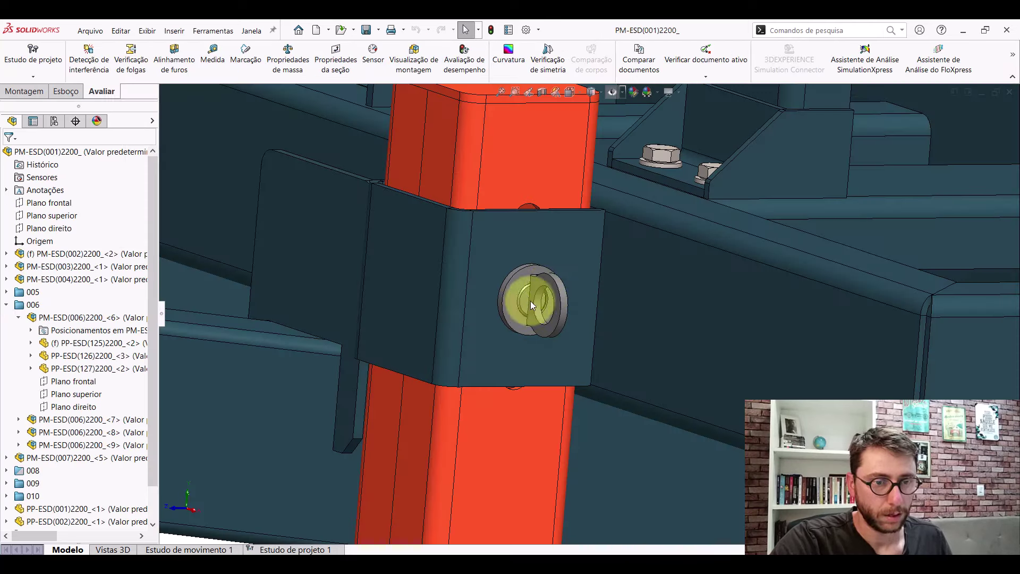
pyautogui.click(6, 304)
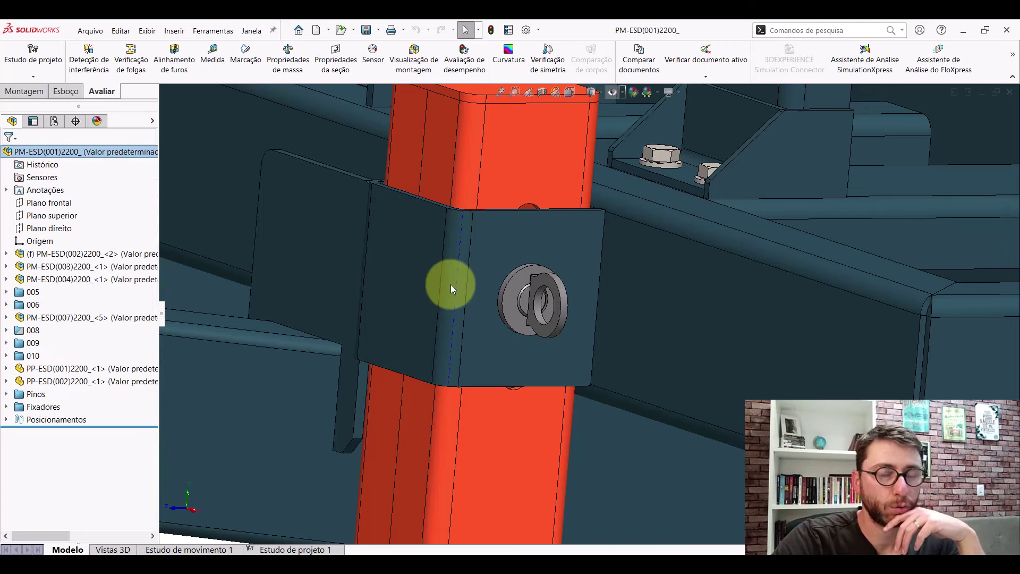
# - Zoom out and reorient the PM-ESD(001)2200_ machine assembly to an isometric view
pyautogui.scroll(3, 473, 369)
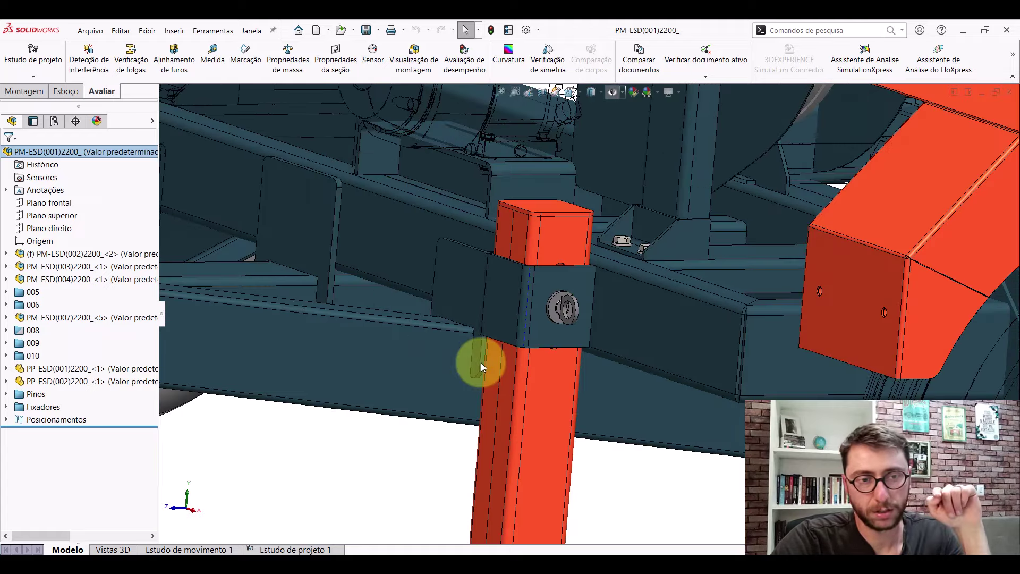
pyautogui.scroll(3, 583, 390)
pyautogui.scroll(1, 577, 359)
pyautogui.scroll(3, 601, 294)
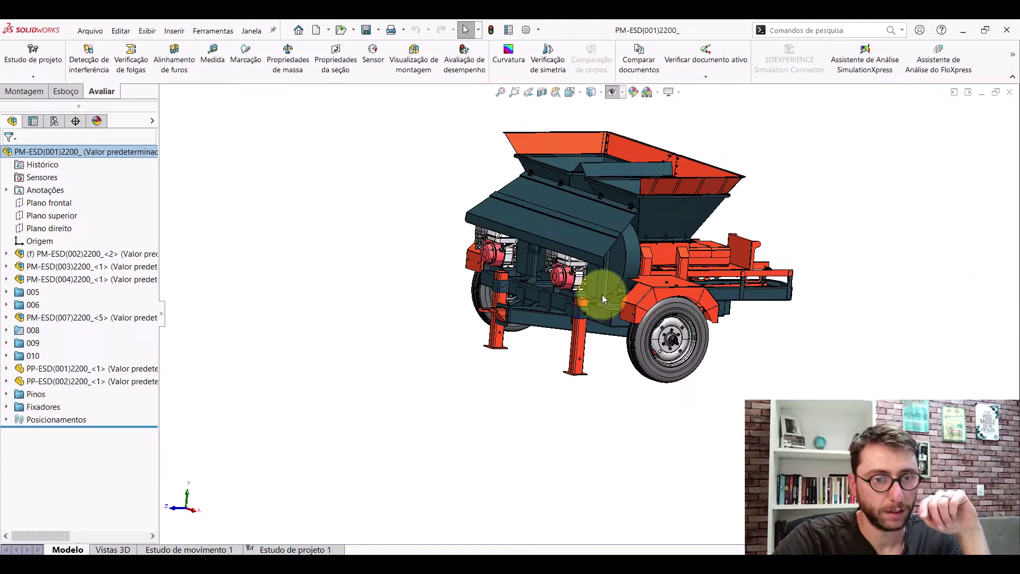
pyautogui.scroll(2, 544, 263)
pyautogui.moveTo(544, 263); pyautogui.dragTo(533, 146, button='middle')
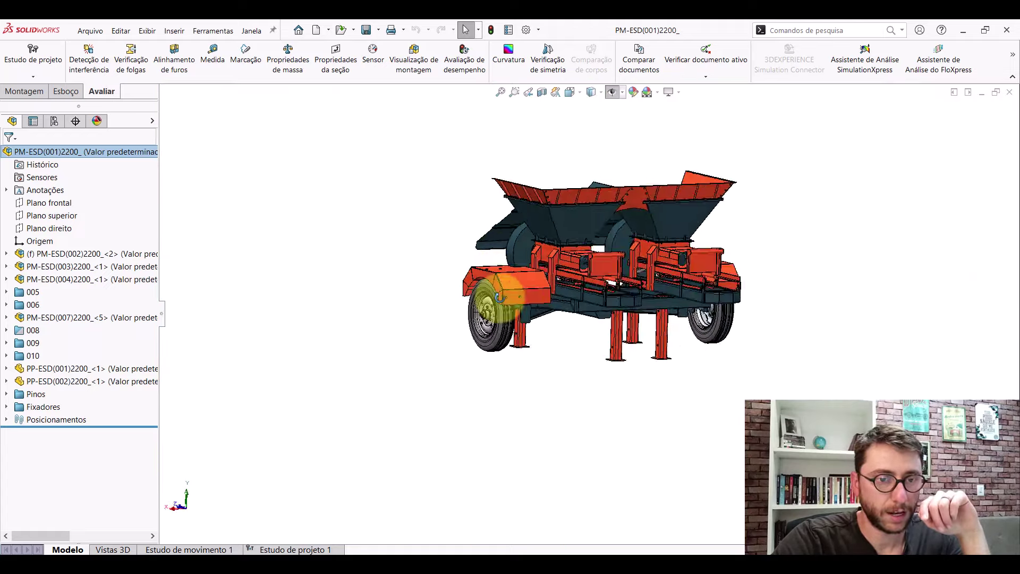
pyautogui.click(576, 89)
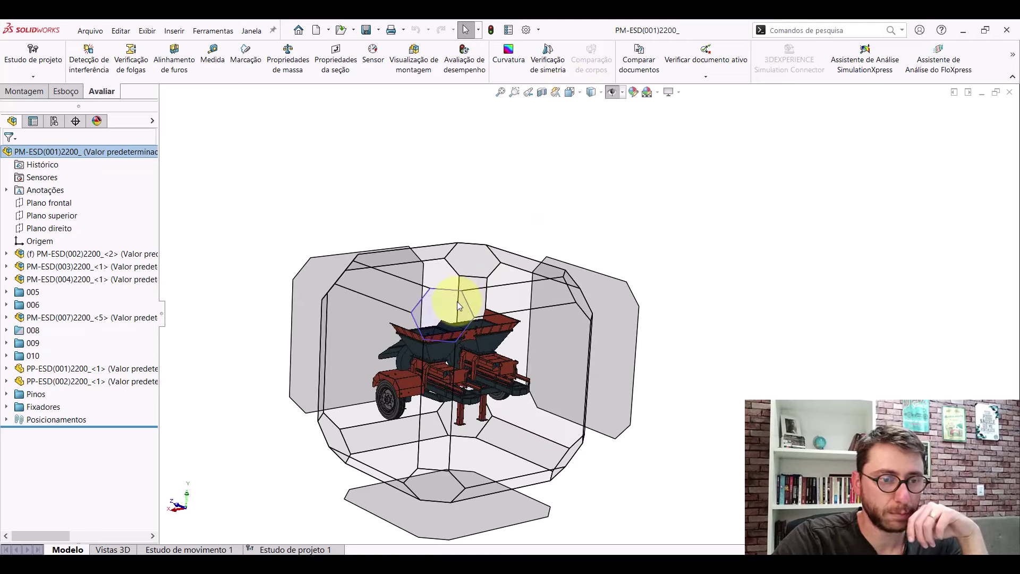
pyautogui.click(457, 301)
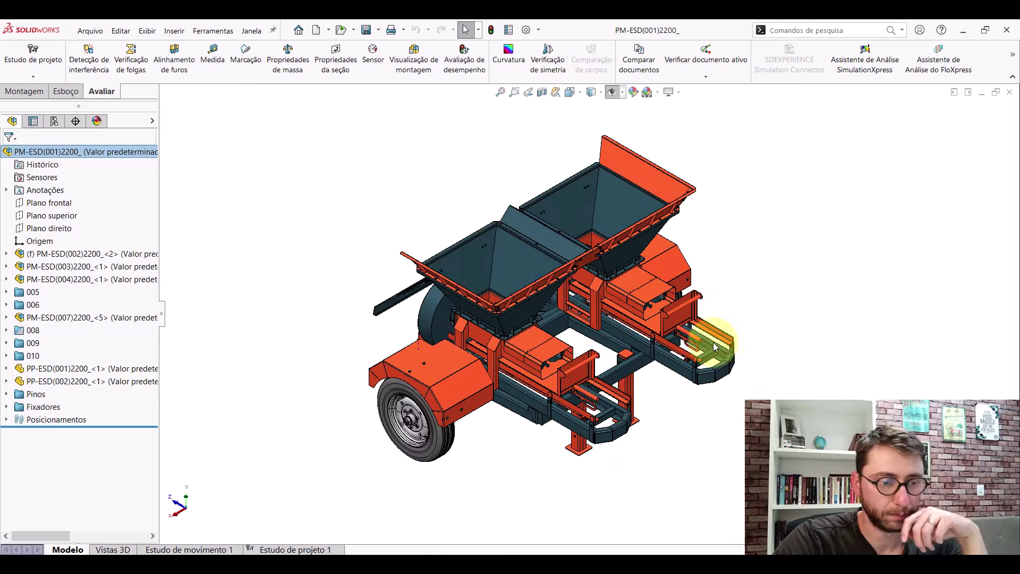
pyautogui.scroll(-2, 656, 350)
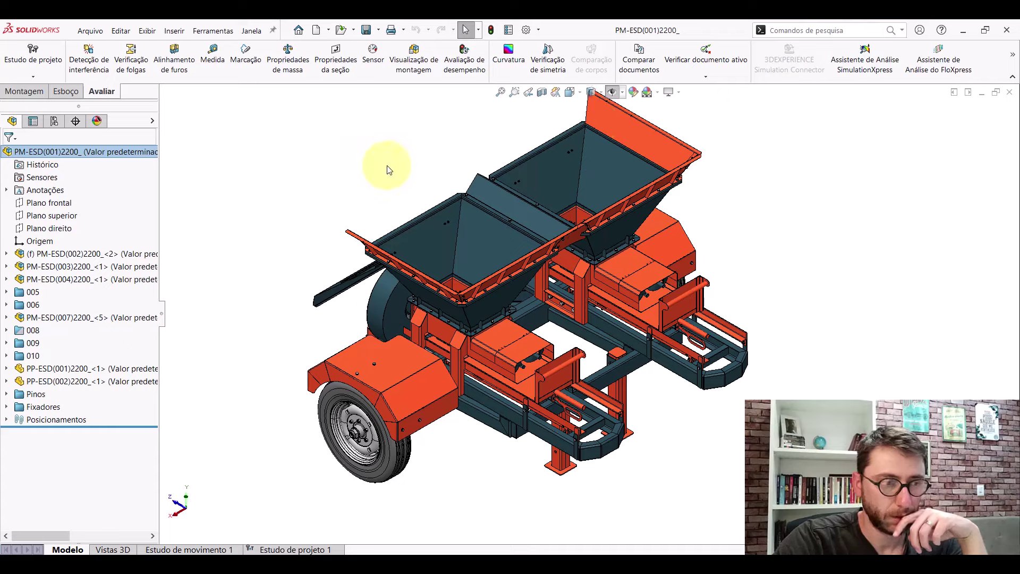
pyautogui.click(107, 138)
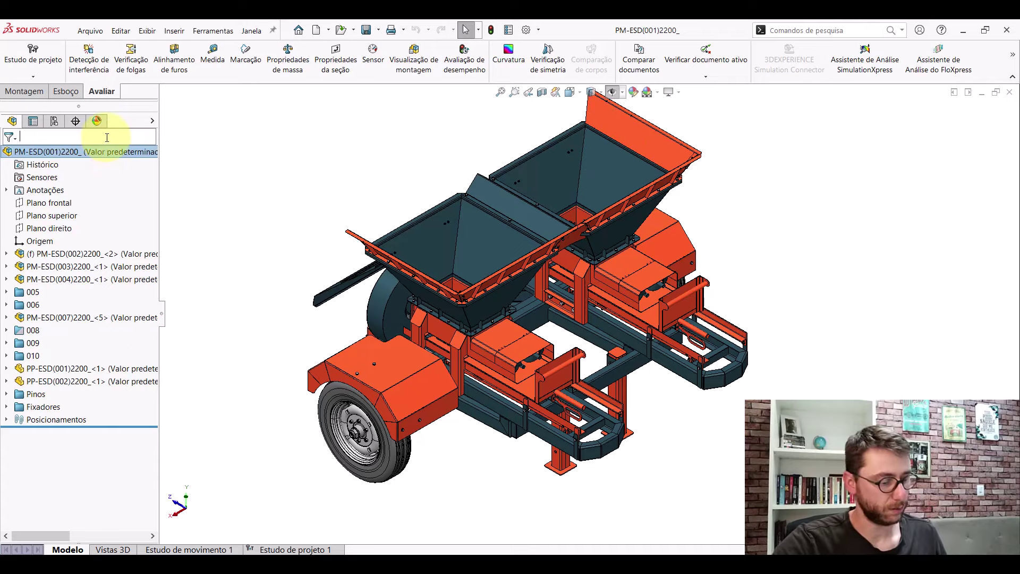
pyautogui.write('(1')
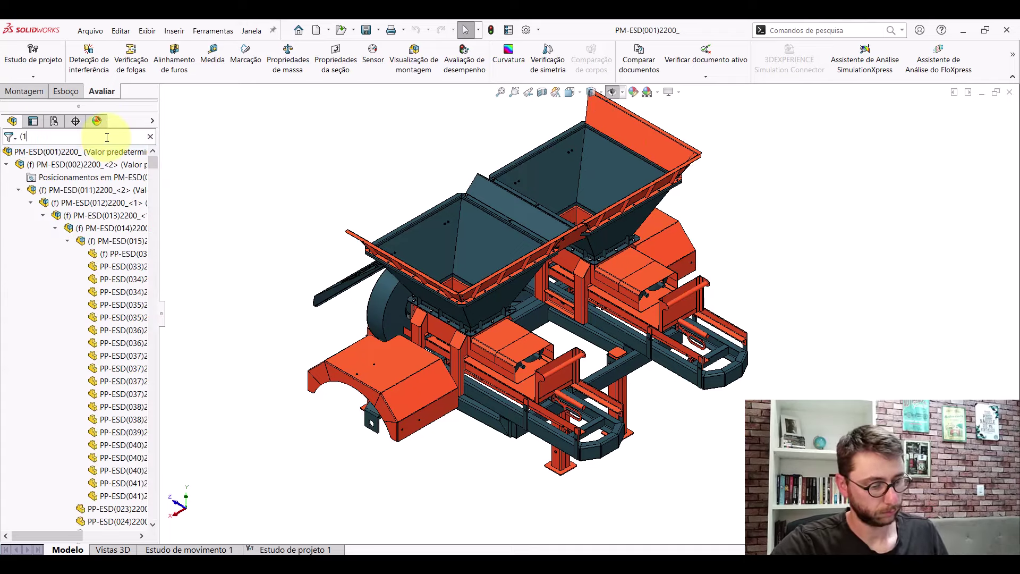
pyautogui.write('24')
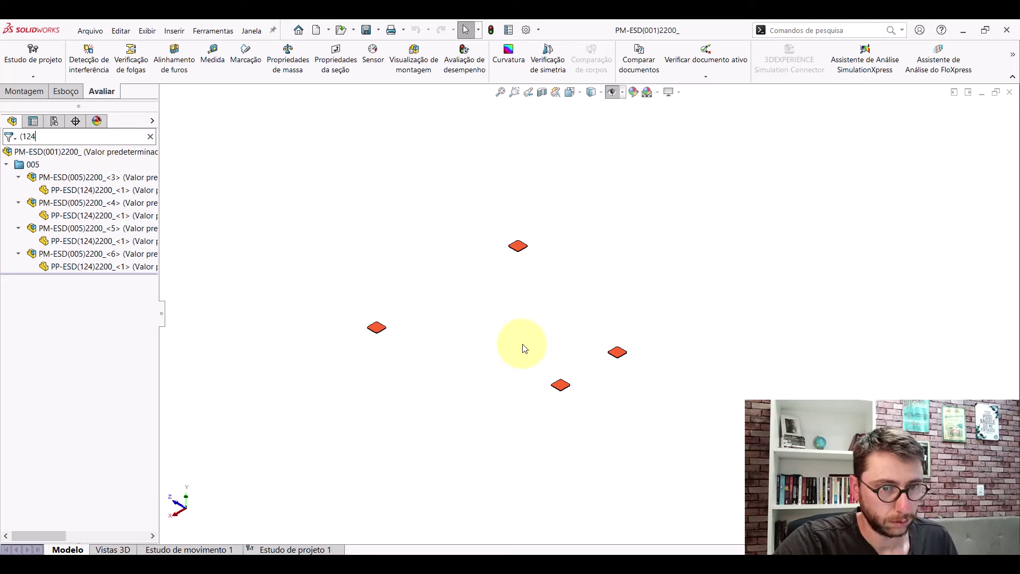
pyautogui.scroll(-3, 404, 334)
pyautogui.scroll(-4, 340, 324)
pyautogui.click(556, 310)
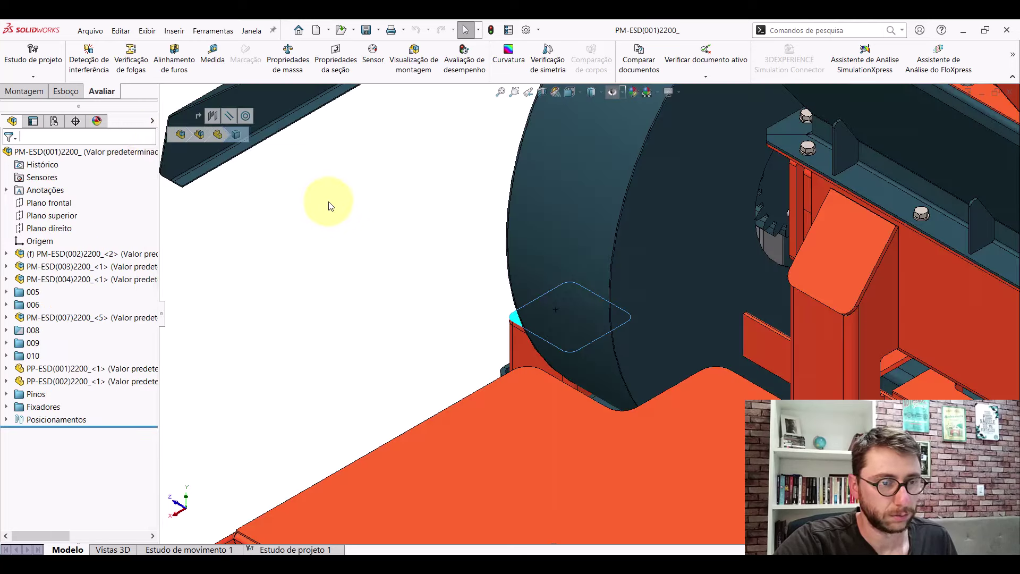
pyautogui.scroll(-5, 521, 330)
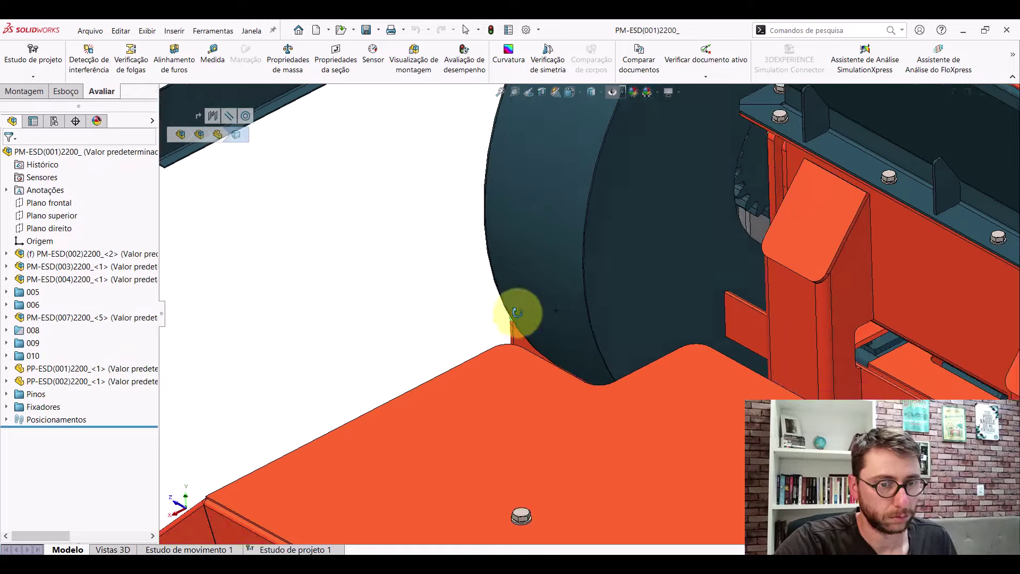
pyautogui.moveTo(520, 312); pyautogui.dragTo(613, 318, button='middle')
pyautogui.scroll(3, 594, 318)
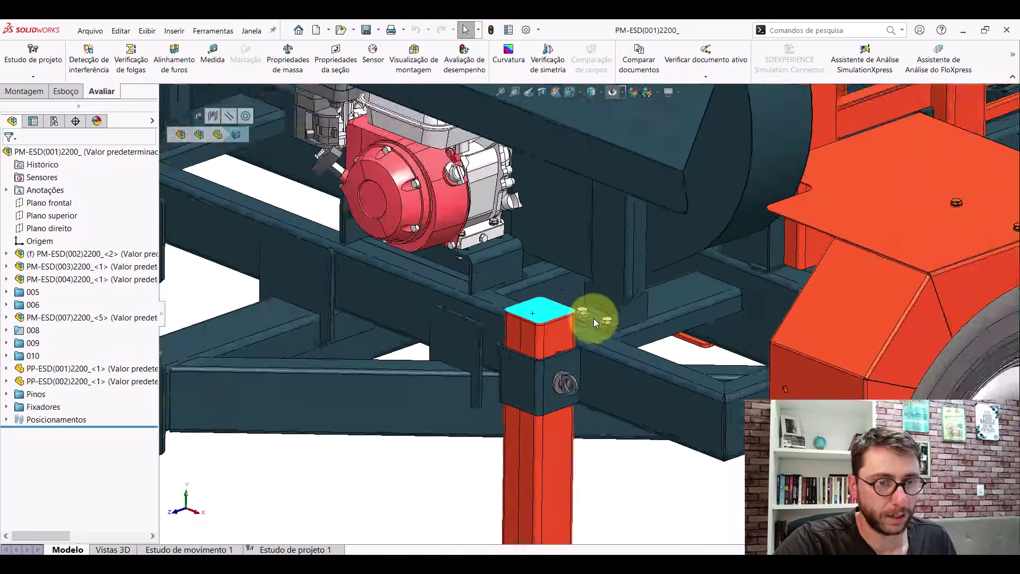
pyautogui.scroll(3, 579, 342)
pyautogui.scroll(-3, 571, 352)
pyautogui.scroll(-3, 556, 289)
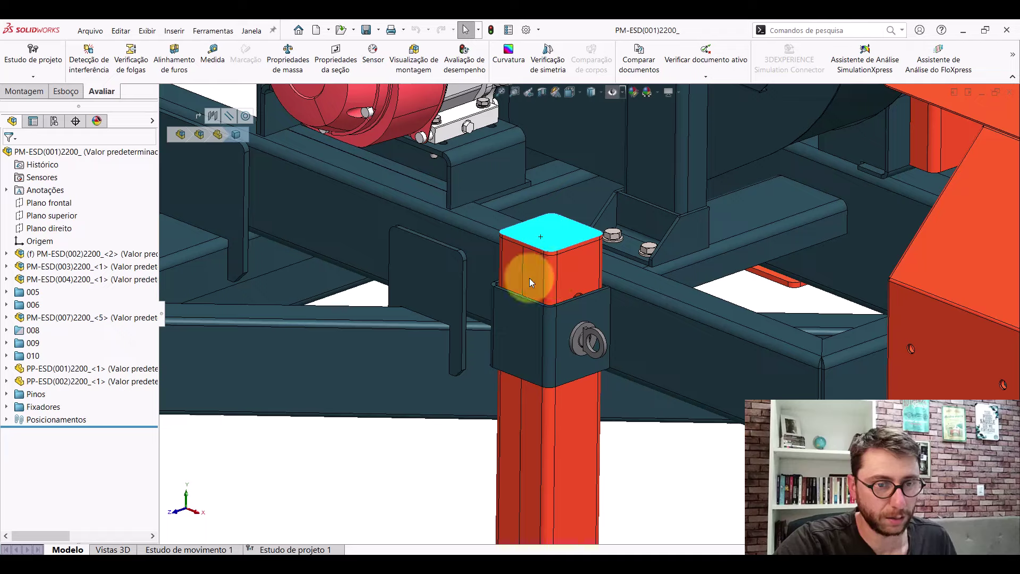
pyautogui.click(530, 228)
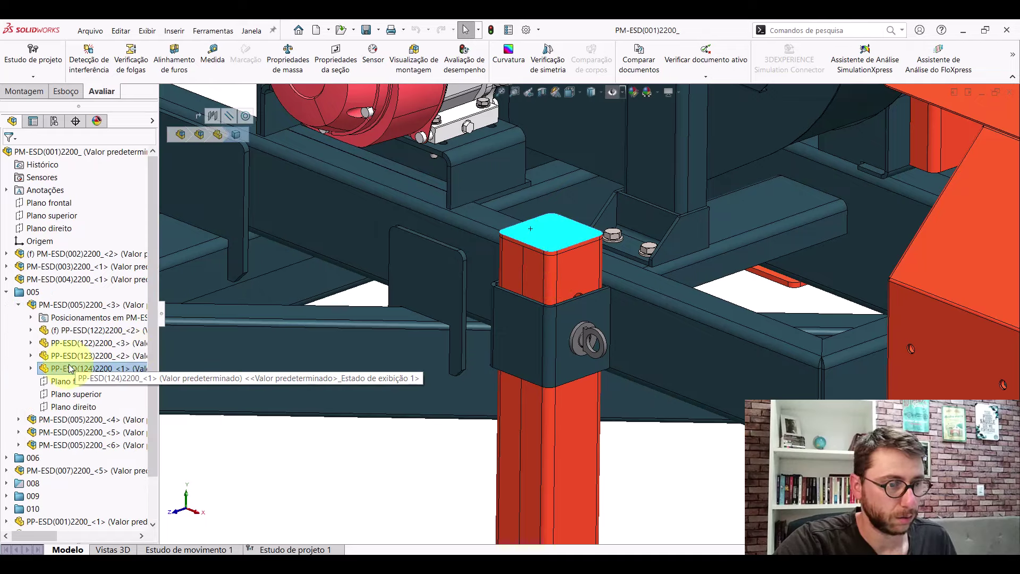
pyautogui.click(60, 369)
pyautogui.scroll(5, 550, 346)
pyautogui.scroll(3, 550, 346)
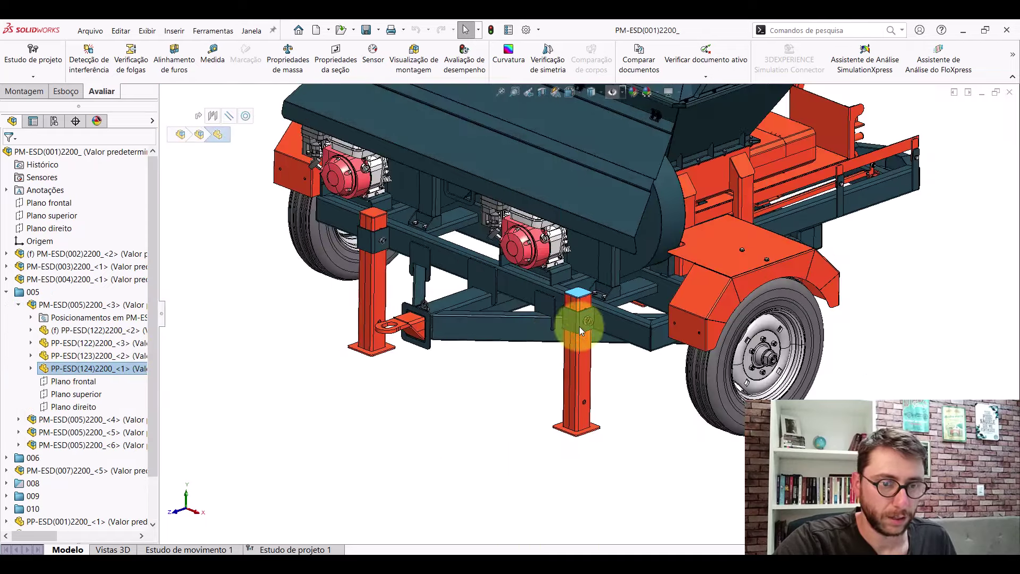
pyautogui.scroll(-5, 620, 346)
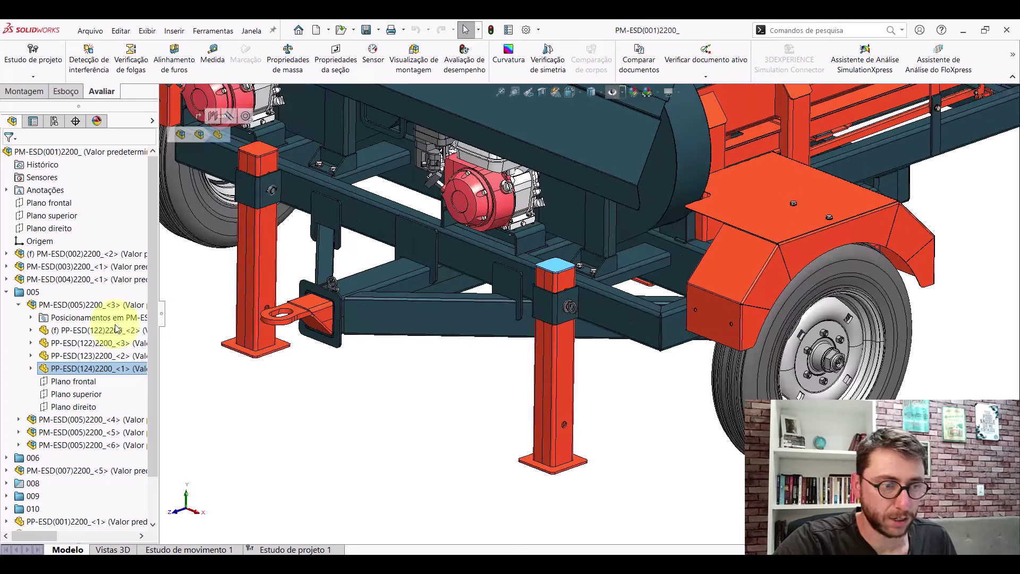
pyautogui.click(42, 304)
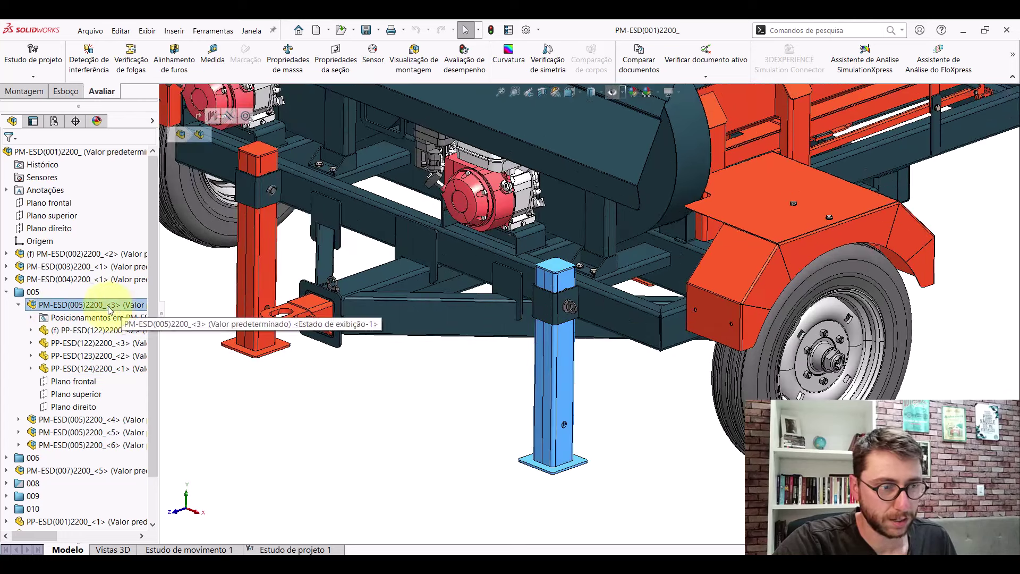
pyautogui.click(484, 396)
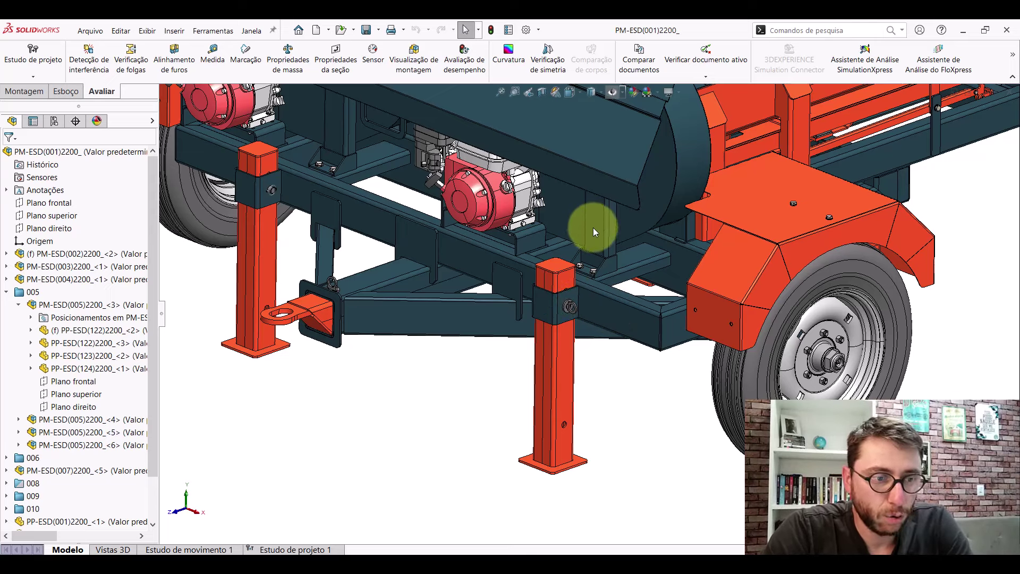
# - Zoom and orbit to look down into the hopper, then back to an angled view of the machine
pyautogui.scroll(3, 590, 229)
pyautogui.scroll(4, 598, 222)
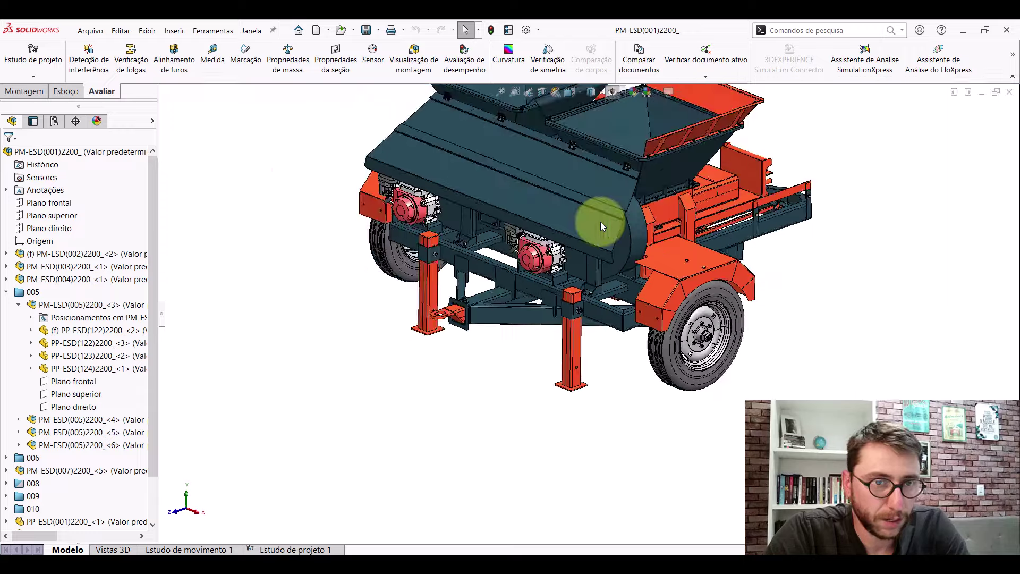
pyautogui.scroll(3, 598, 222)
pyautogui.scroll(-3, 566, 337)
pyautogui.scroll(-3, 548, 280)
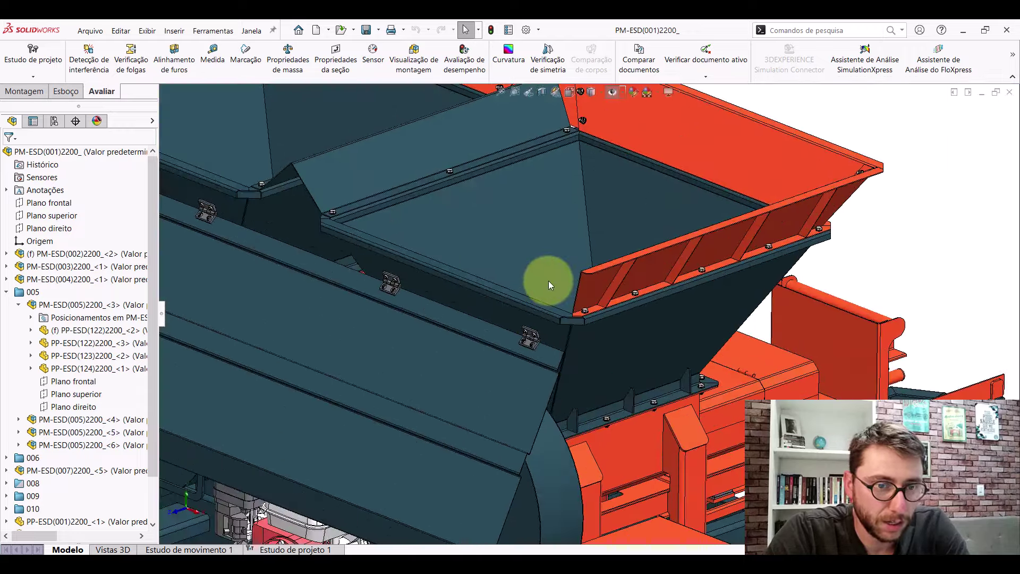
pyautogui.moveTo(553, 302); pyautogui.dragTo(566, 380, button='middle')
pyautogui.scroll(2, 563, 396)
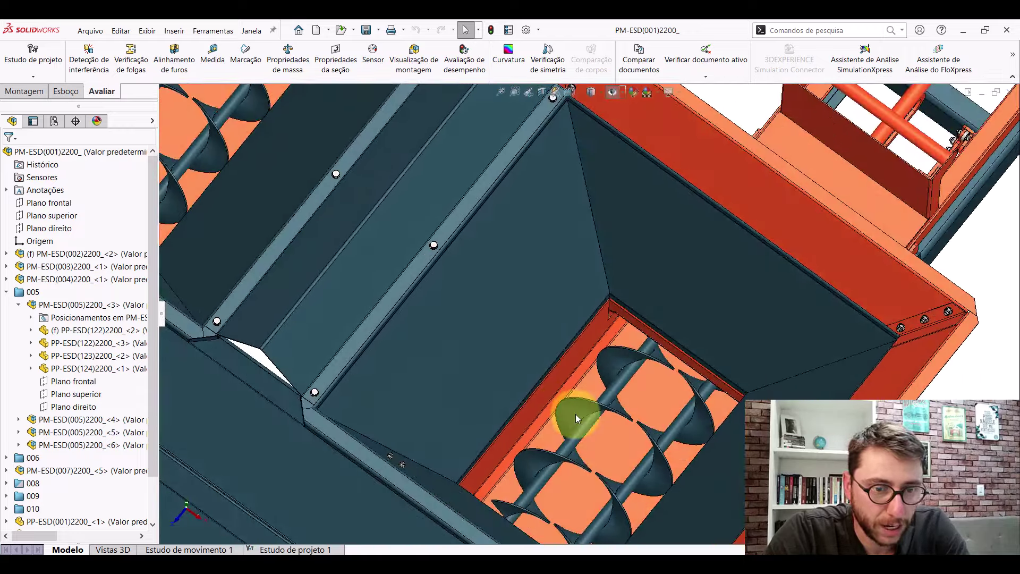
pyautogui.scroll(3, 611, 406)
pyautogui.moveTo(529, 350); pyautogui.dragTo(562, 403, button='middle')
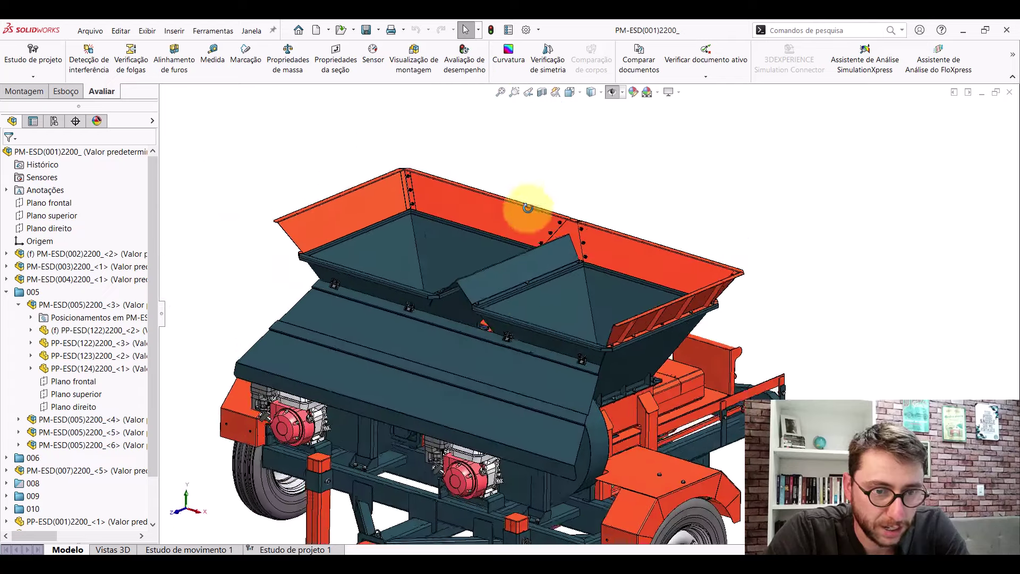
pyautogui.scroll(-2, 562, 404)
pyautogui.scroll(-2, 604, 366)
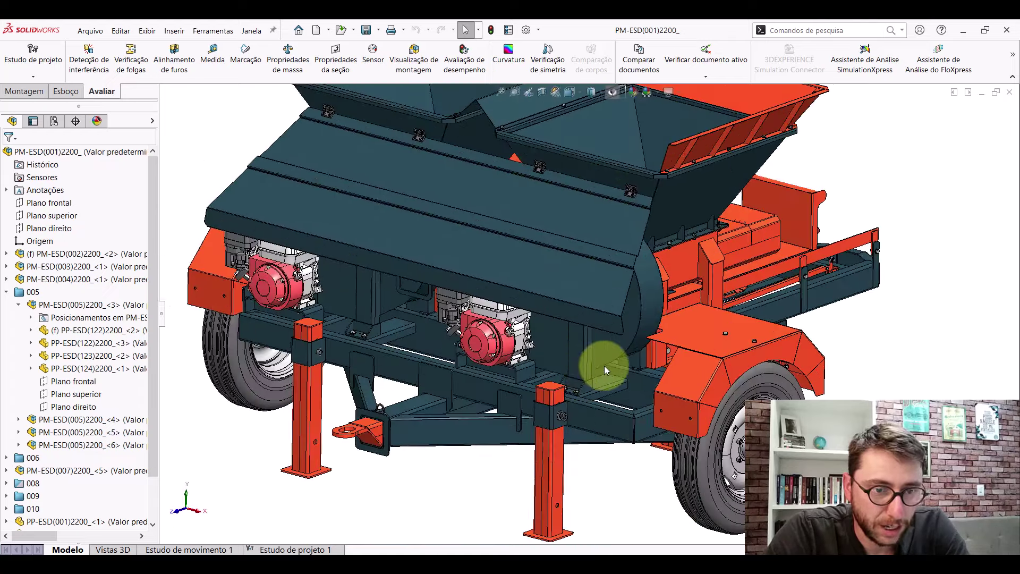
pyautogui.scroll(-2, 607, 308)
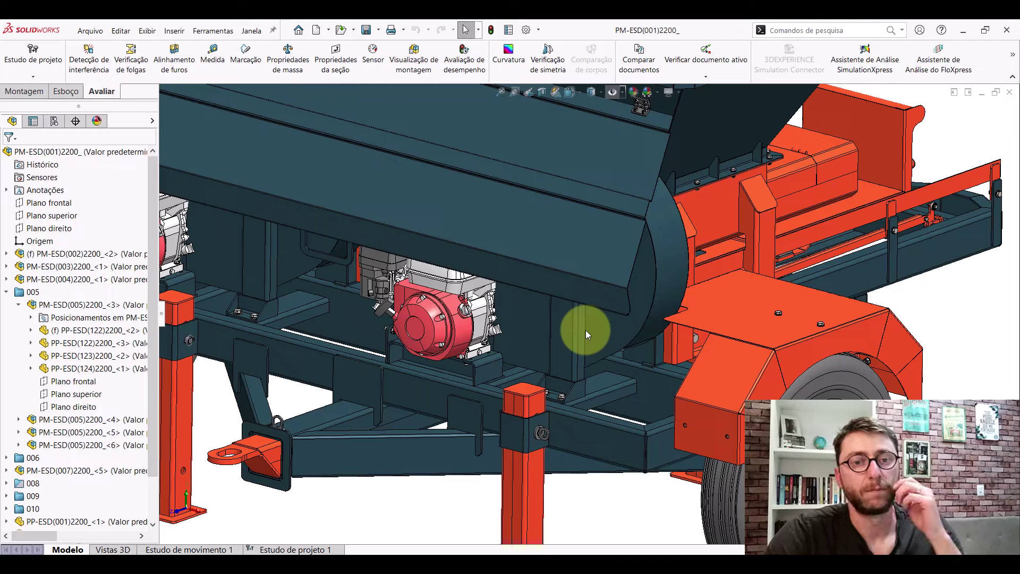
pyautogui.scroll(2, 566, 349)
pyautogui.scroll(2, 553, 369)
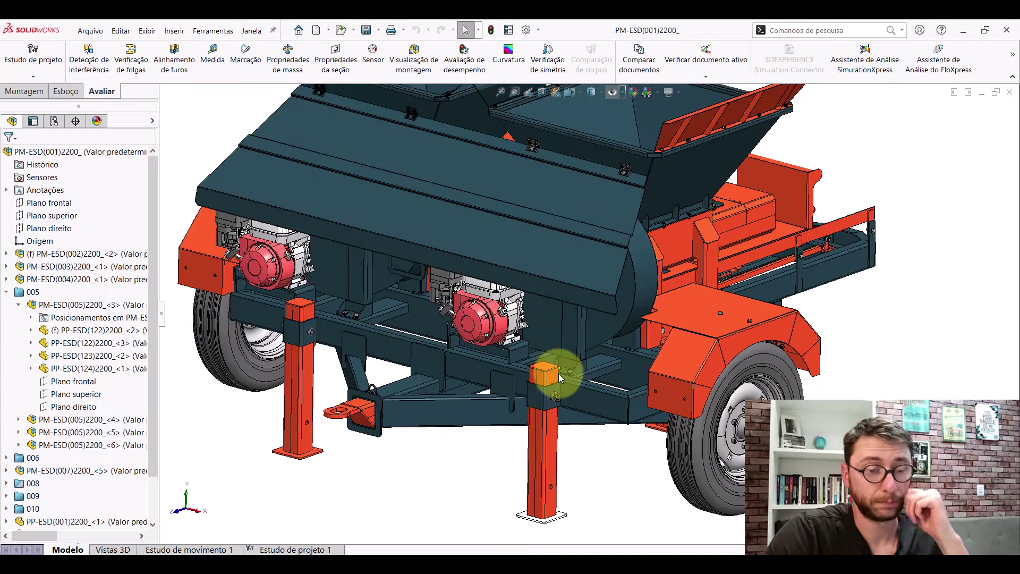
pyautogui.scroll(-3, 542, 342)
pyautogui.scroll(-2, 526, 319)
# - Select the red leg's top face and part PP-ESD(124)2200_<1>, then collapse group 005
pyautogui.click(521, 311)
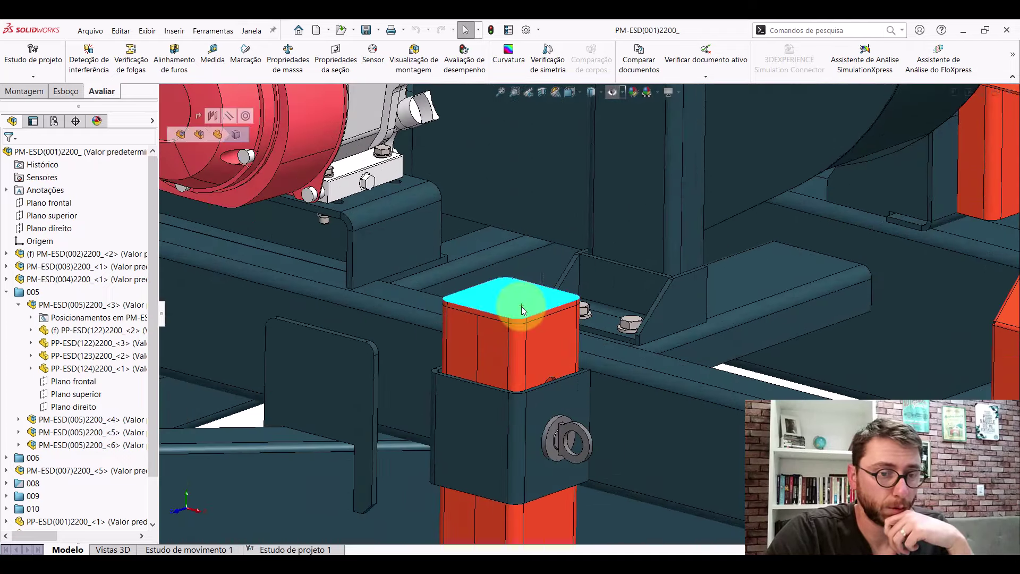
pyautogui.click(94, 369)
pyautogui.scroll(2, 702, 291)
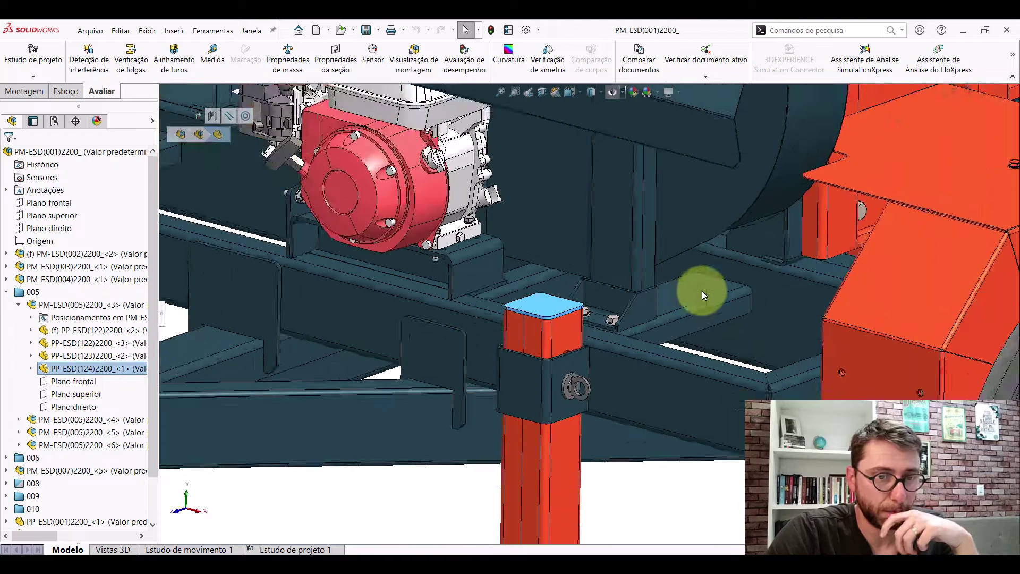
pyautogui.scroll(2, 701, 291)
pyautogui.scroll(3, 701, 291)
pyautogui.scroll(2, 701, 291)
pyautogui.scroll(2, 686, 273)
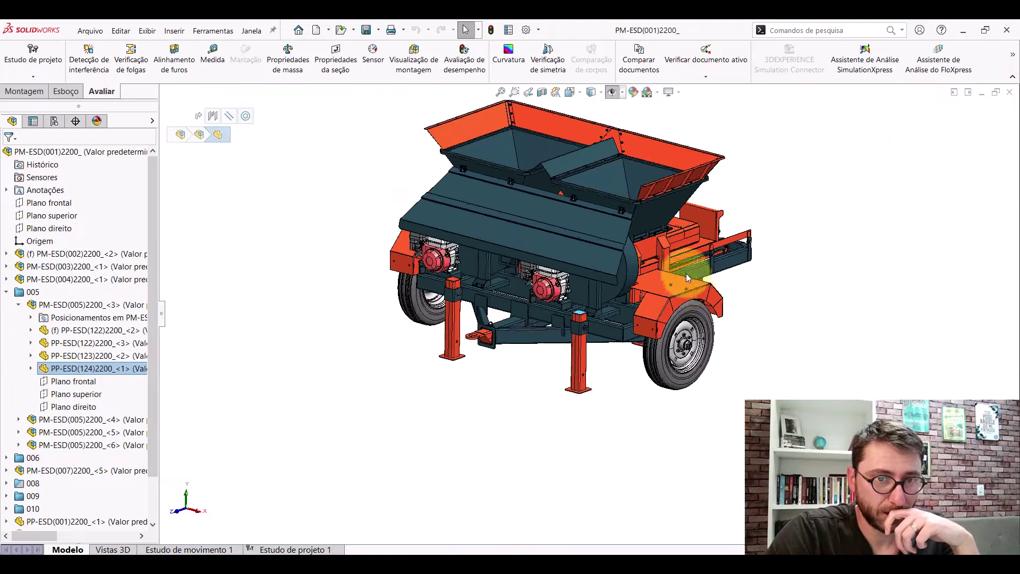
pyautogui.scroll(-2, 668, 242)
pyautogui.scroll(-1, 706, 208)
pyautogui.click(714, 196)
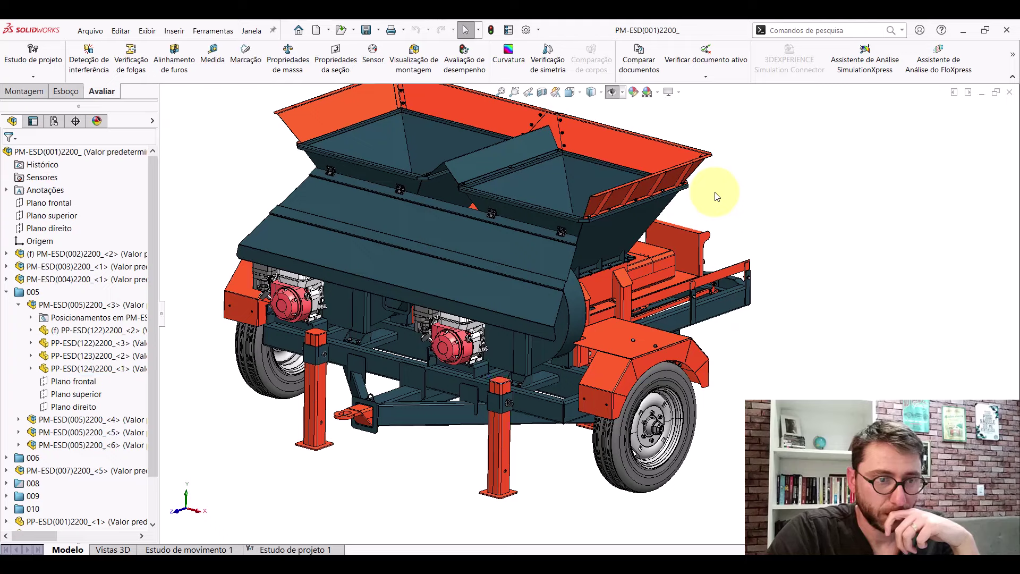
pyautogui.click(7, 293)
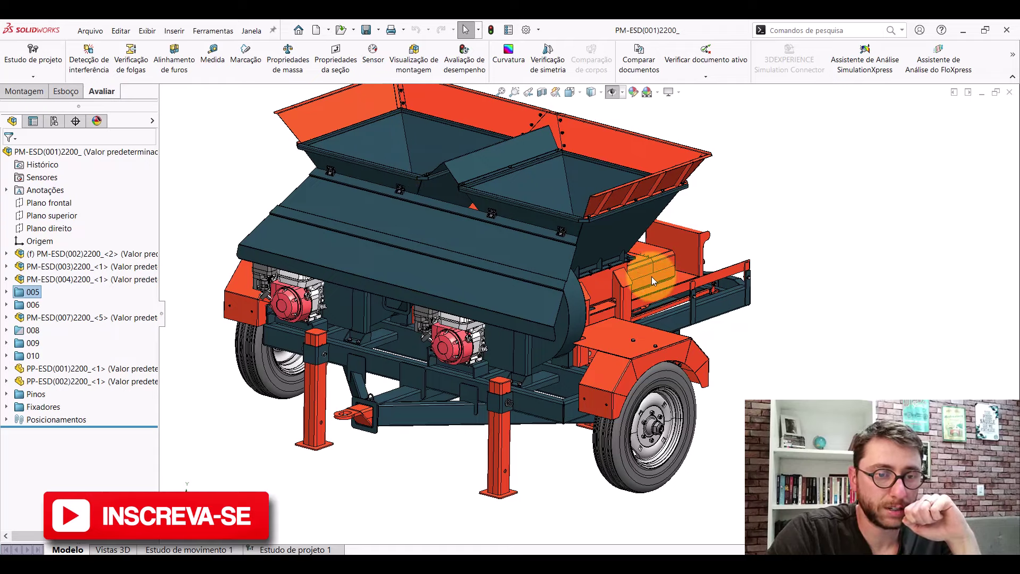
# - Orbit the assembly to new side and oblique viewing angles
pyautogui.moveTo(652, 276)
pyautogui.mouseDown(button='middle')
pyautogui.moveTo(564, 223)
pyautogui.moveTo(534, 248)
pyautogui.mouseUp(button='middle')
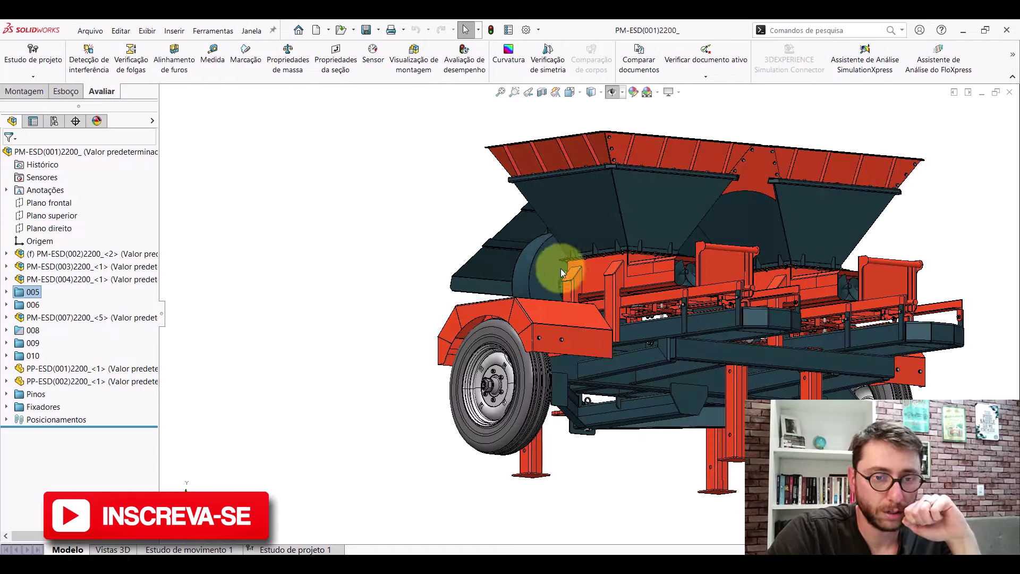
pyautogui.scroll(3, 564, 298)
pyautogui.moveTo(565, 319); pyautogui.dragTo(762, 367, button='middle')
pyautogui.scroll(2, 763, 367)
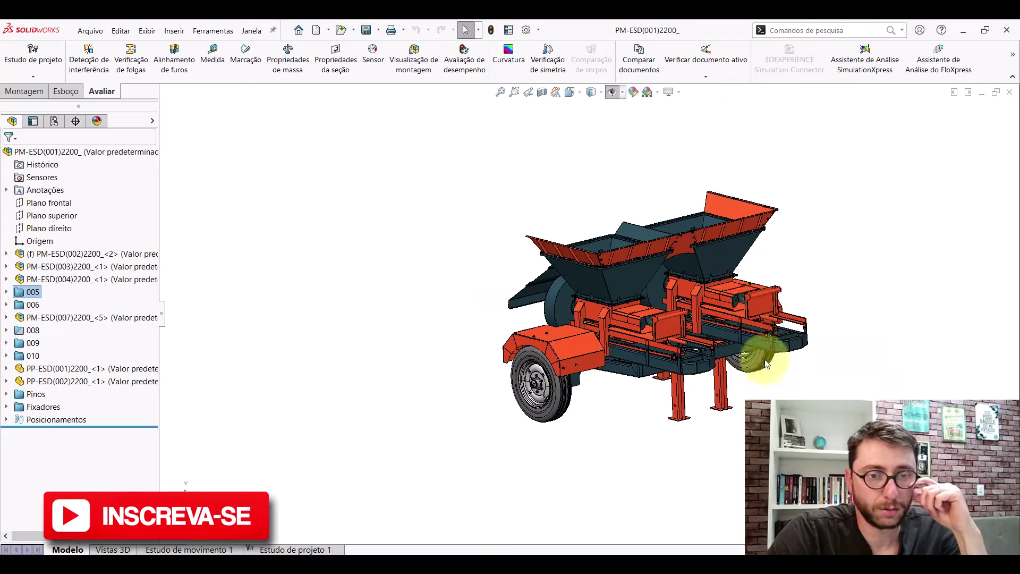
pyautogui.scroll(-3, 759, 319)
pyautogui.scroll(-3, 751, 329)
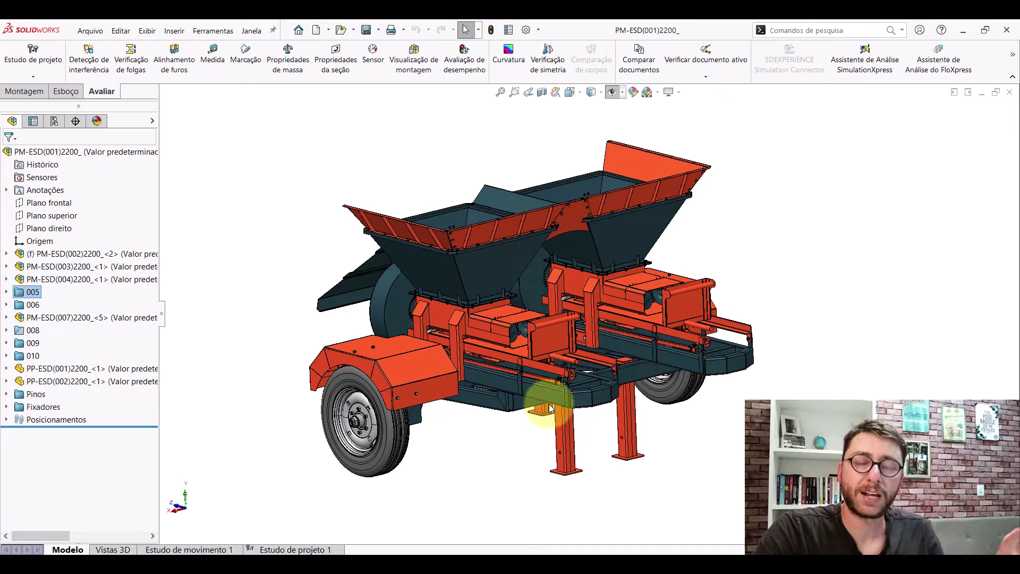
# - Open the leg part PP-ESD(124)2200_ in its own window in isometric view
pyautogui.moveTo(416, 378)
pyautogui.mouseDown(button='middle')
pyautogui.moveTo(431, 352)
pyautogui.moveTo(522, 393)
pyautogui.mouseUp(button='middle')
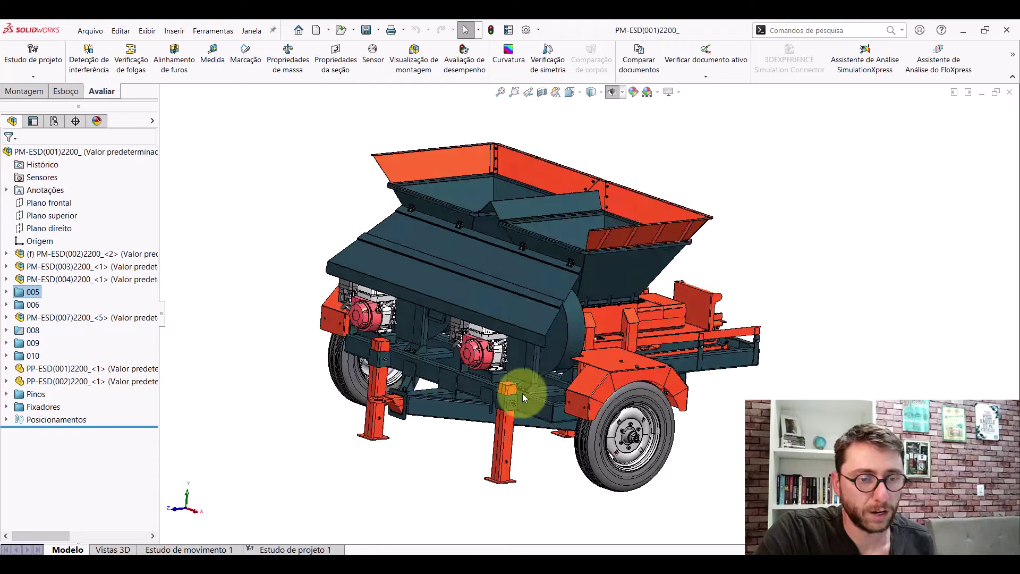
pyautogui.scroll(-6, 522, 393)
pyautogui.click(509, 283)
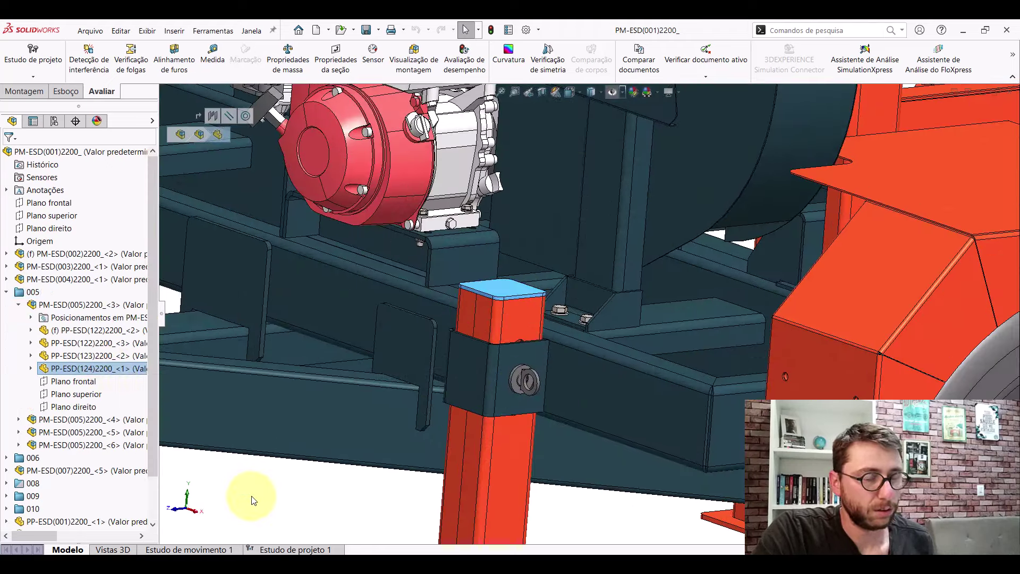
pyautogui.click(250, 497)
pyautogui.click(504, 281)
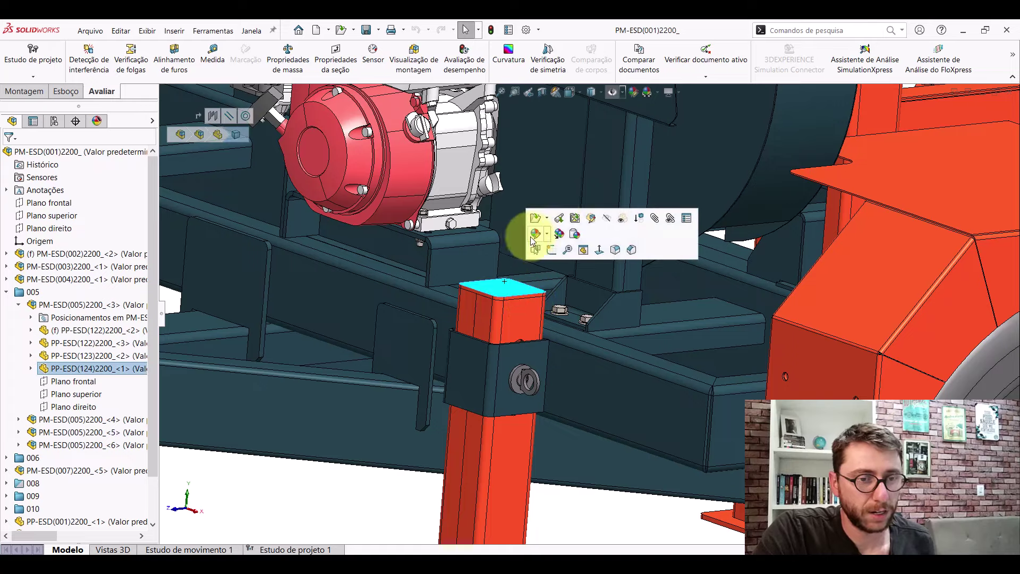
pyautogui.click(555, 220)
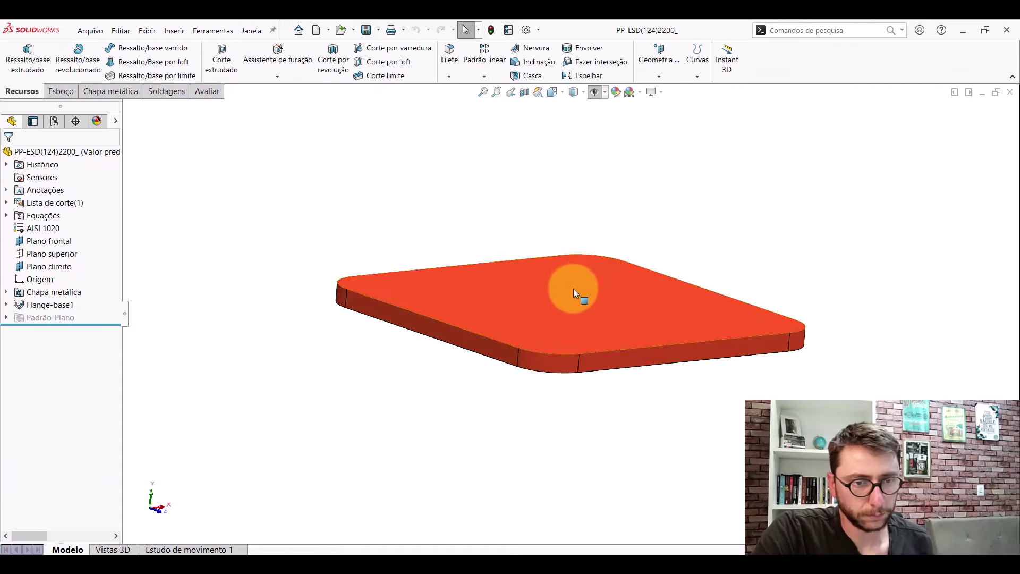
pyautogui.press('space')
pyautogui.click(435, 310)
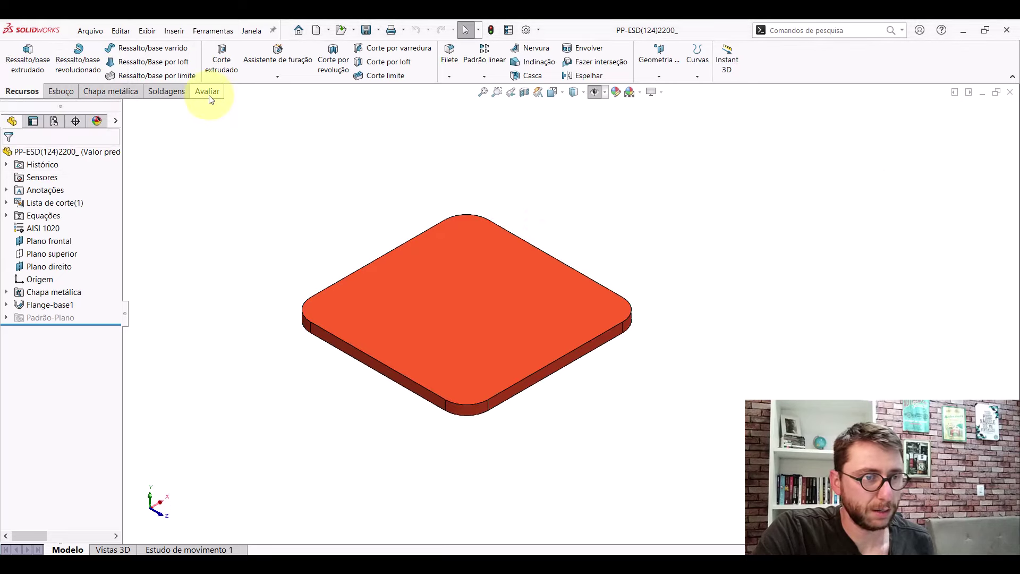
# - Measure the plate's edges, confirming the 90 mm width across it
pyautogui.click(207, 91)
pyautogui.click(128, 59)
pyautogui.click(365, 267)
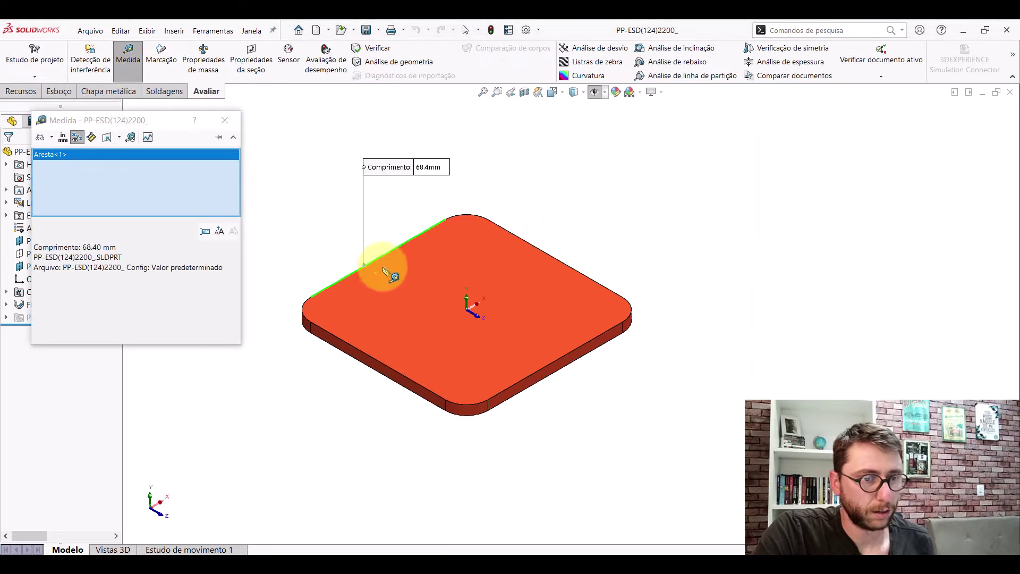
pyautogui.click(557, 370)
pyautogui.press('Escape')
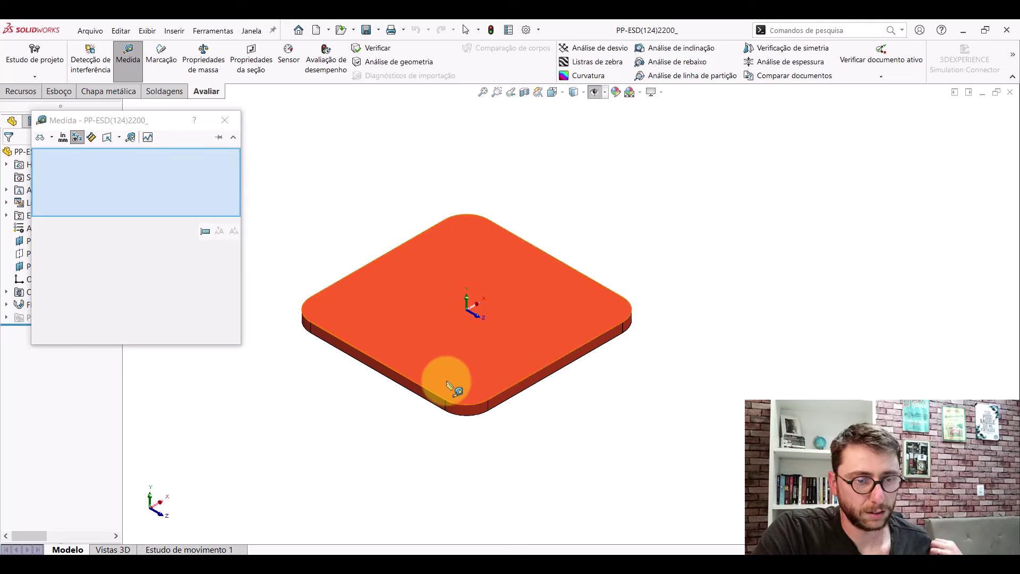
pyautogui.click(420, 390)
pyautogui.click(563, 266)
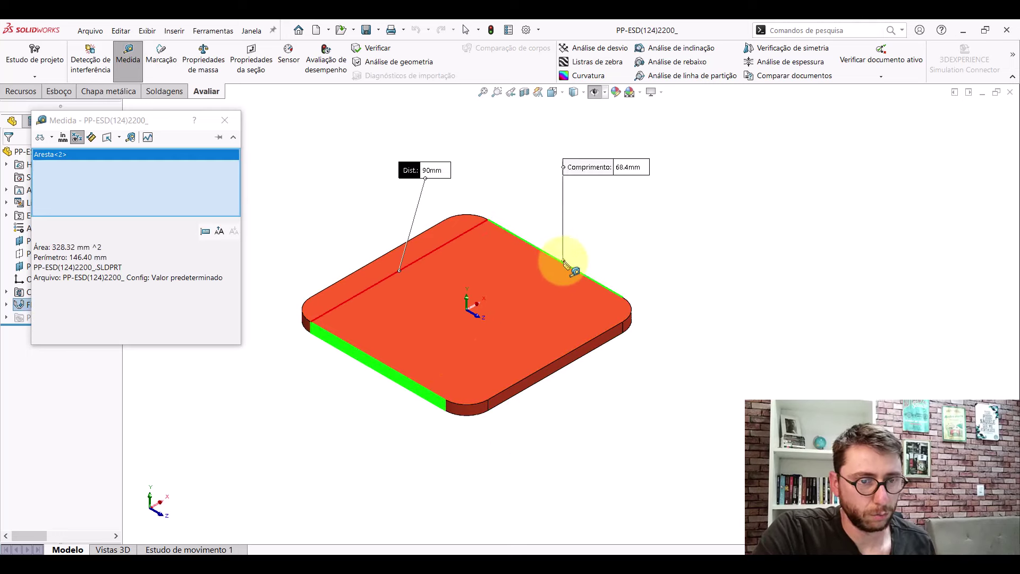
pyautogui.press('Escape')
# - Measure the 10.8 mm corner radius and 4.8 mm plate thickness, then close Measure
pyautogui.click(466, 414)
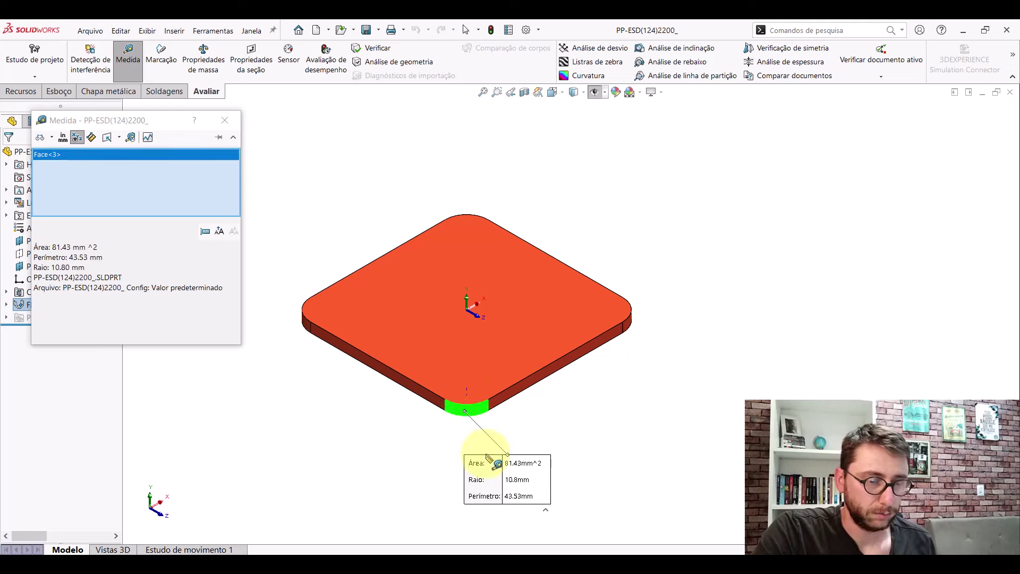
pyautogui.press('Escape')
pyautogui.scroll(-5, 496, 410)
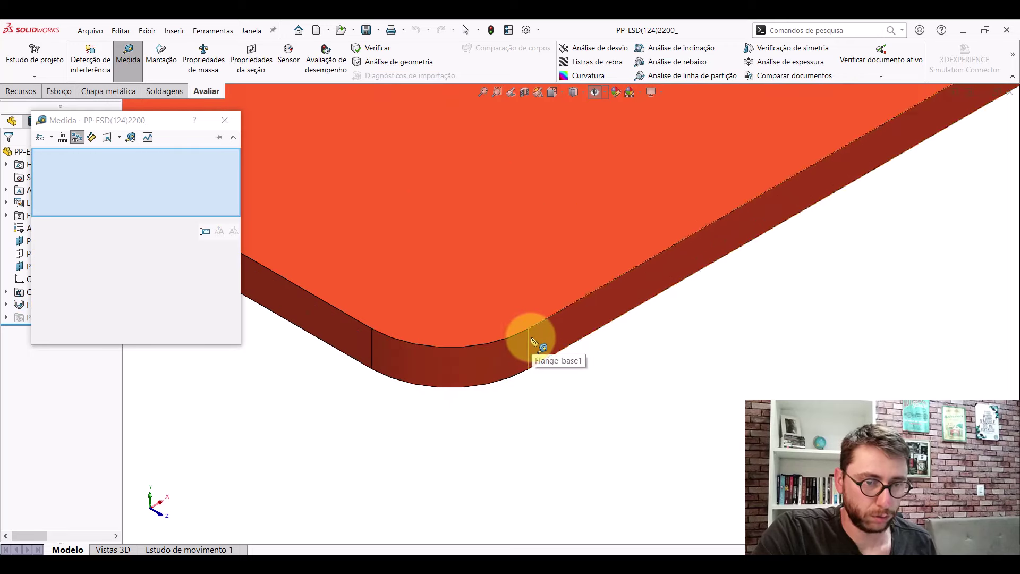
pyautogui.click(529, 340)
pyautogui.press('f')
pyautogui.press('Escape')
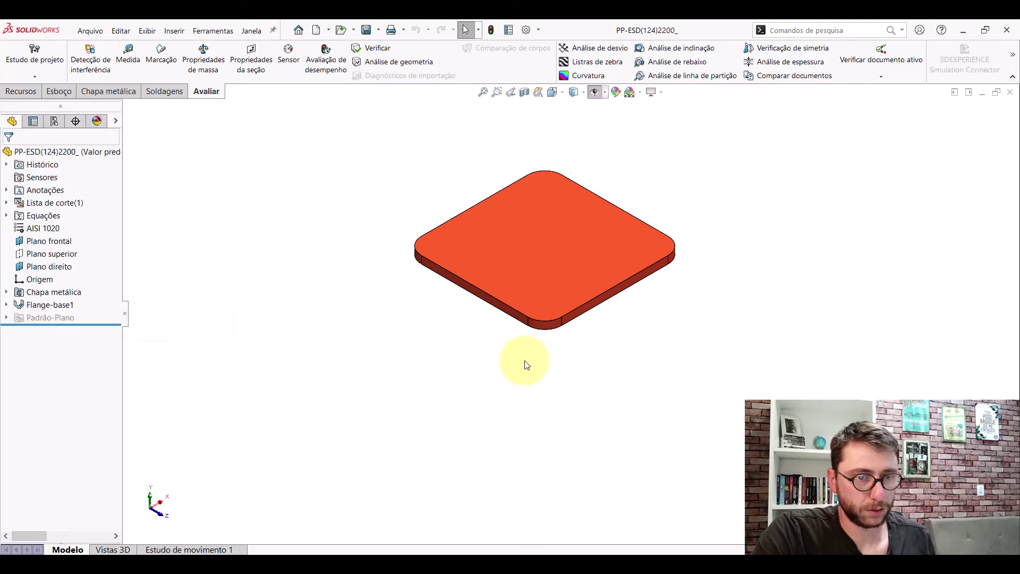
pyautogui.press('f')
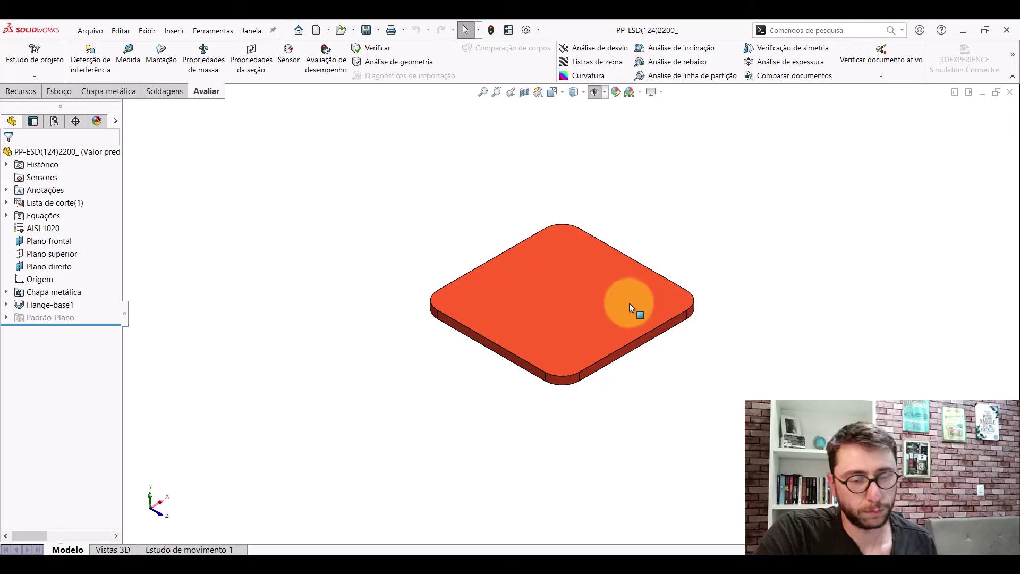
# - Create a new blank part and set it to the isometric view
pyautogui.click(316, 30)
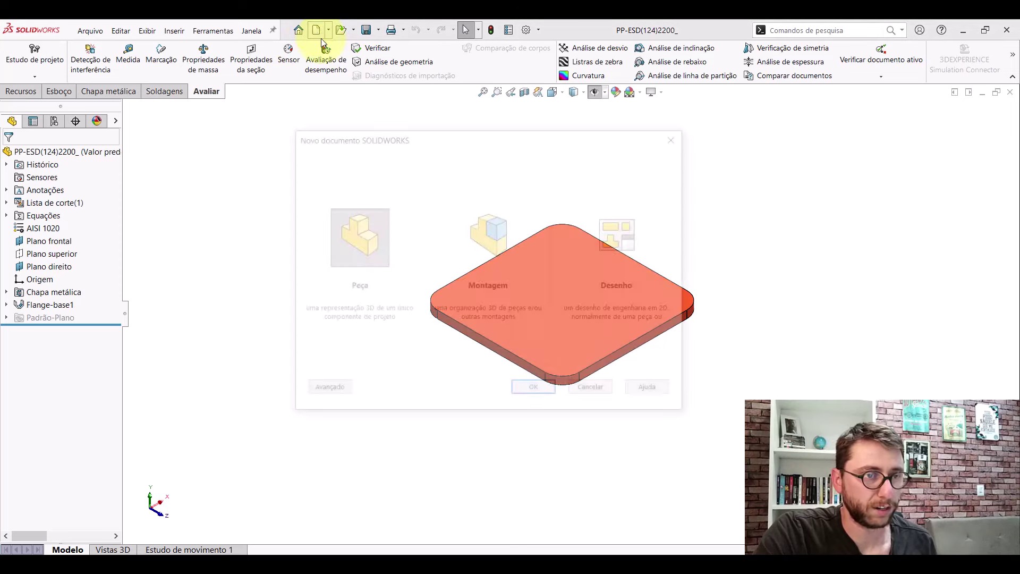
pyautogui.click(537, 393)
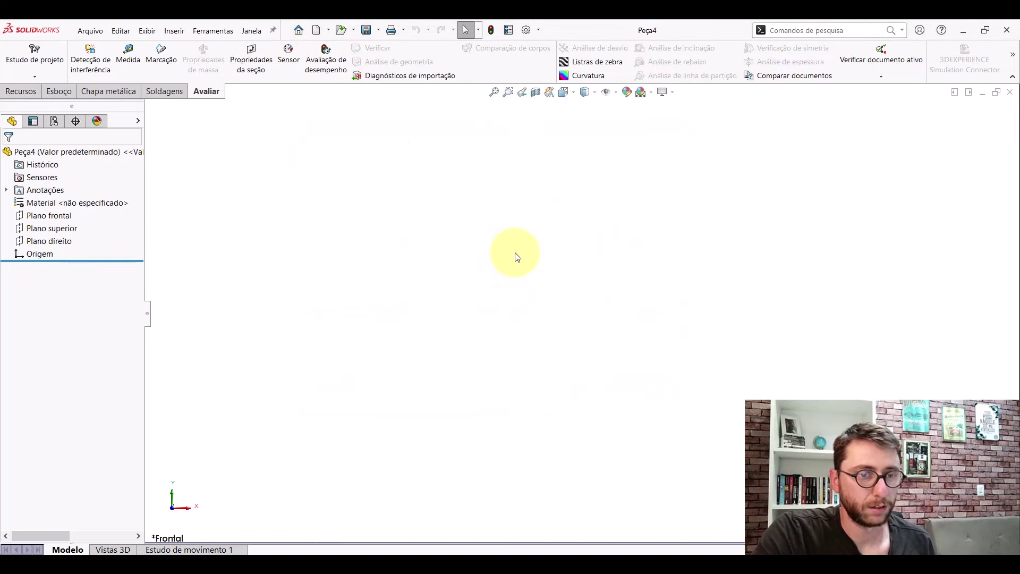
pyautogui.click(564, 91)
pyautogui.click(625, 151)
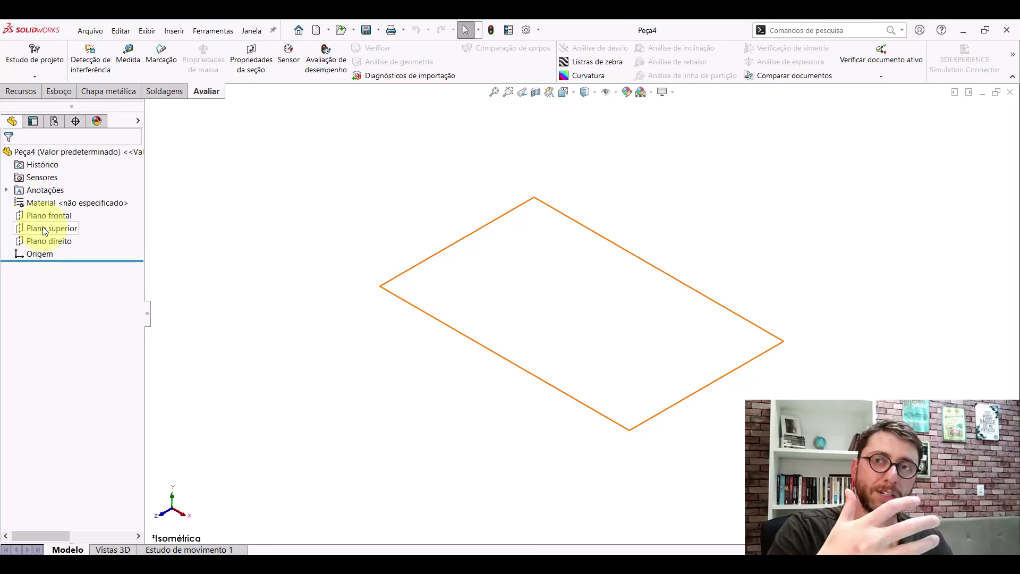
pyautogui.click(572, 93)
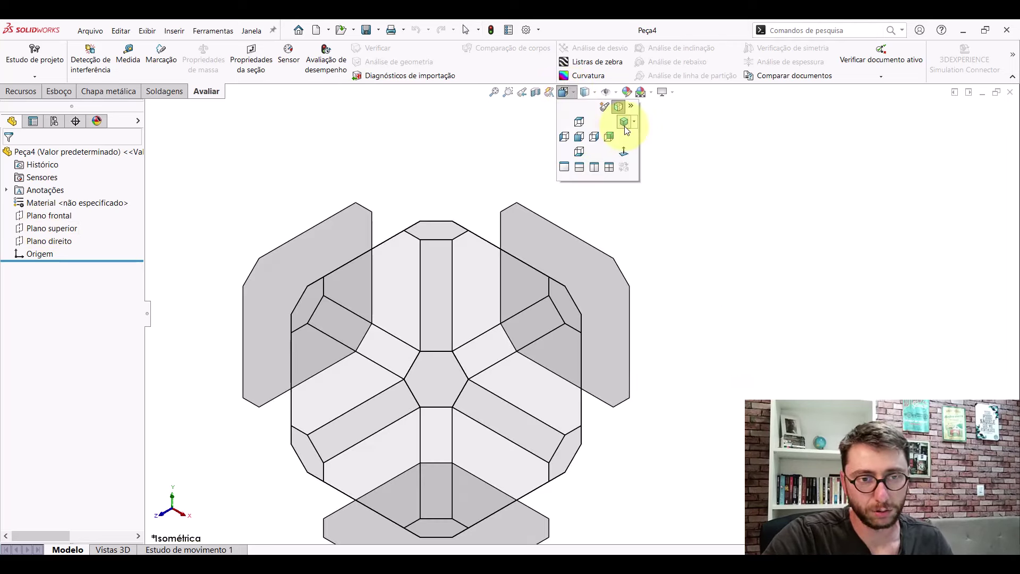
pyautogui.click(631, 126)
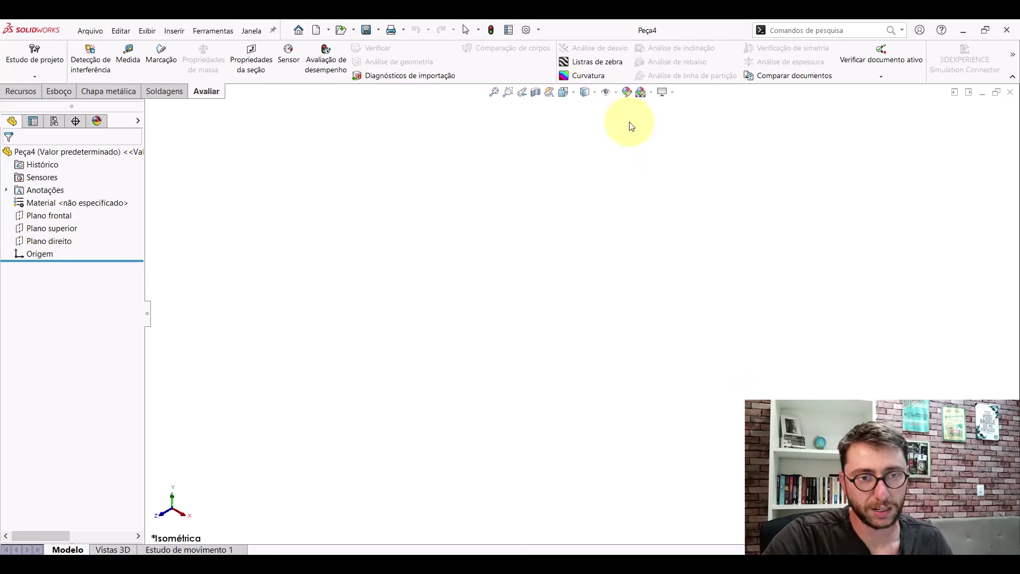
# - Start sketch Esboço1 on Plano superior, the top plane
pyautogui.click(66, 218)
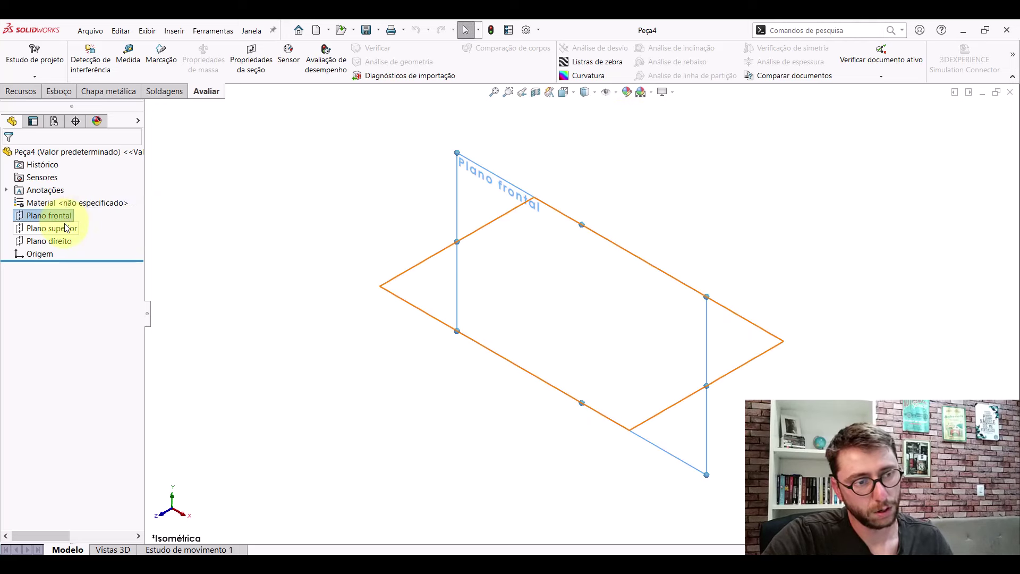
pyautogui.click(65, 229)
pyautogui.click(68, 240)
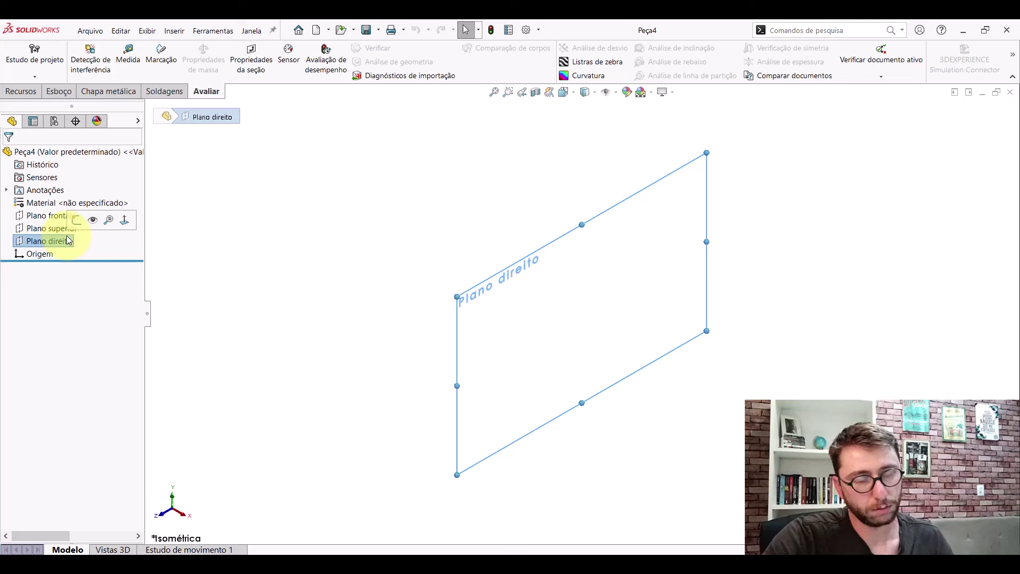
pyautogui.click(319, 200)
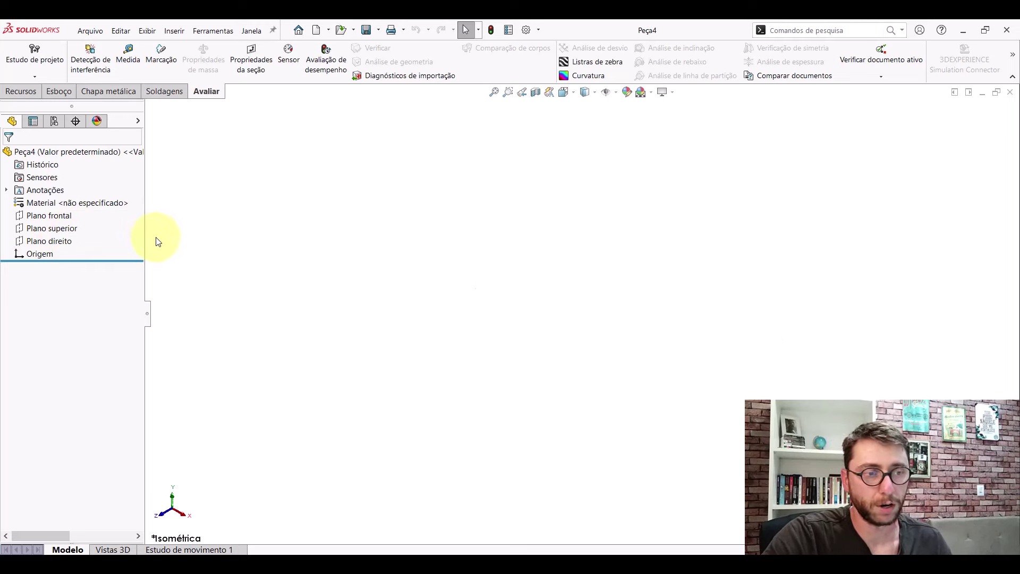
pyautogui.click(59, 234)
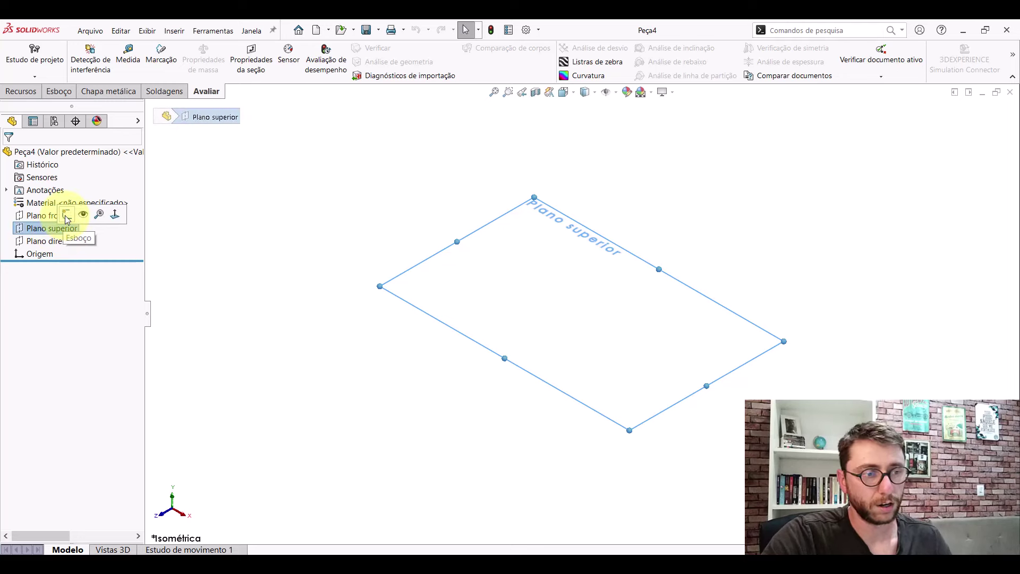
pyautogui.click(67, 215)
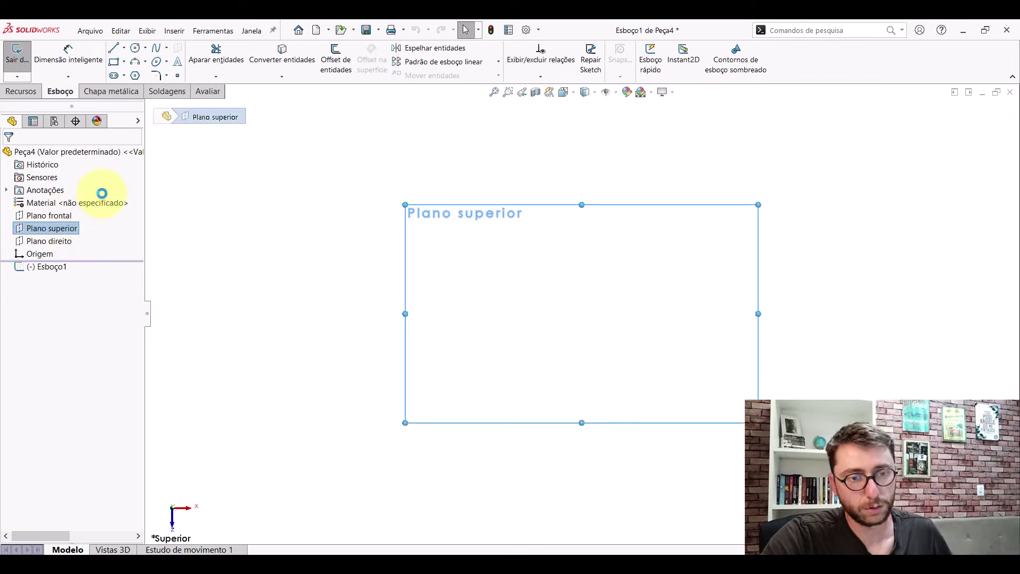
# - Draw a centre-point rectangle centred on the origin
pyautogui.click(124, 62)
pyautogui.click(139, 88)
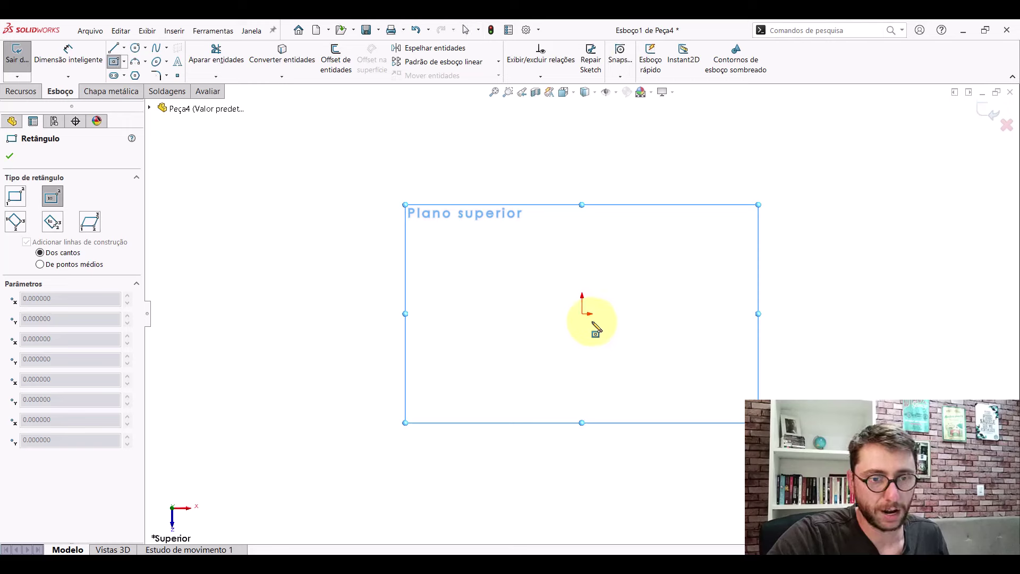
pyautogui.click(583, 314)
pyautogui.click(704, 209)
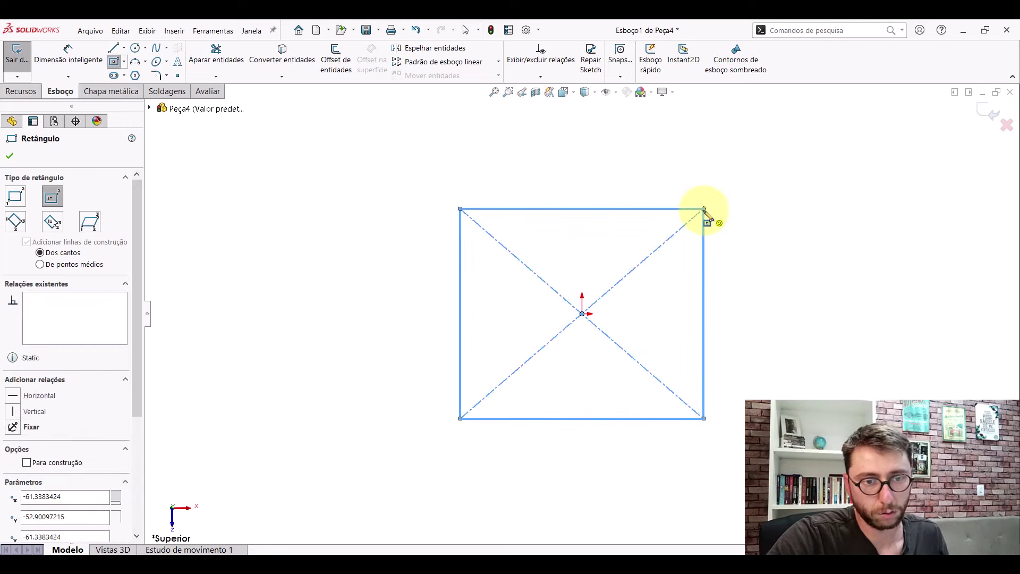
pyautogui.press('Escape')
# - Dimension the rectangle's right edge and top edge to 90 mm each
pyautogui.click(68, 58)
pyautogui.scroll(2, 640, 306)
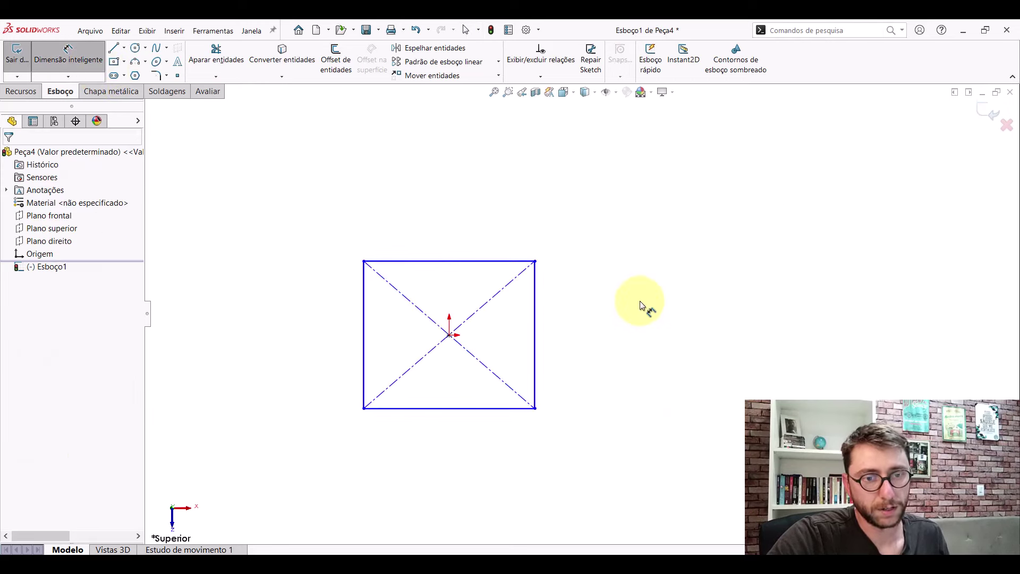
pyautogui.click(535, 284)
pyautogui.click(590, 330)
pyautogui.write('9')
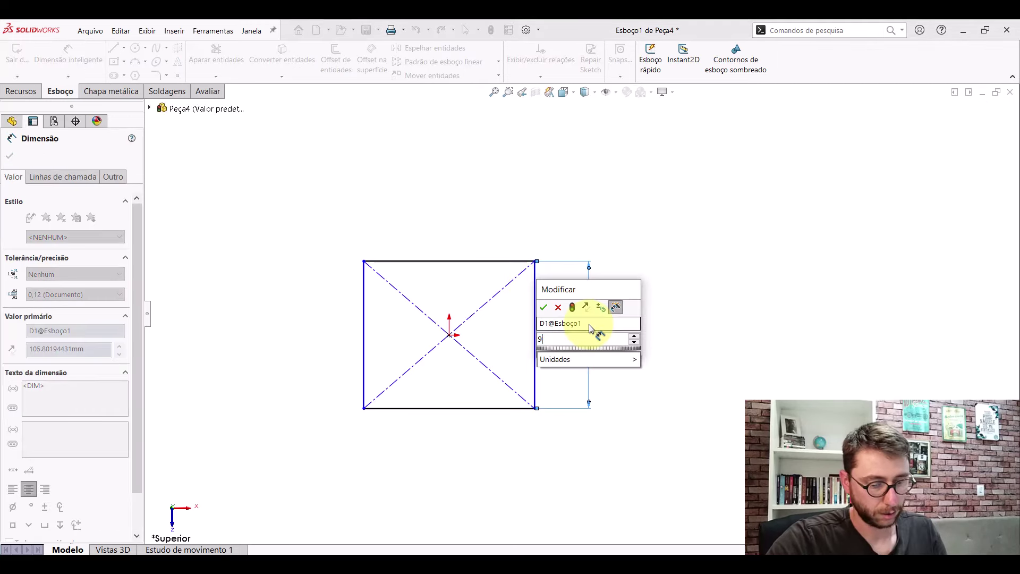
pyautogui.write('0')
pyautogui.press('Return')
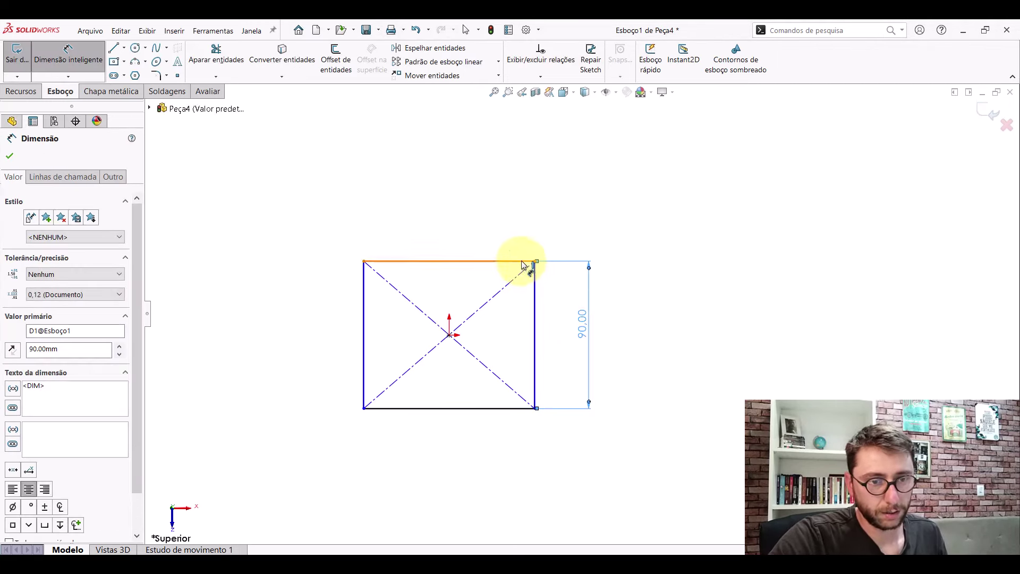
pyautogui.click(523, 264)
pyautogui.click(455, 224)
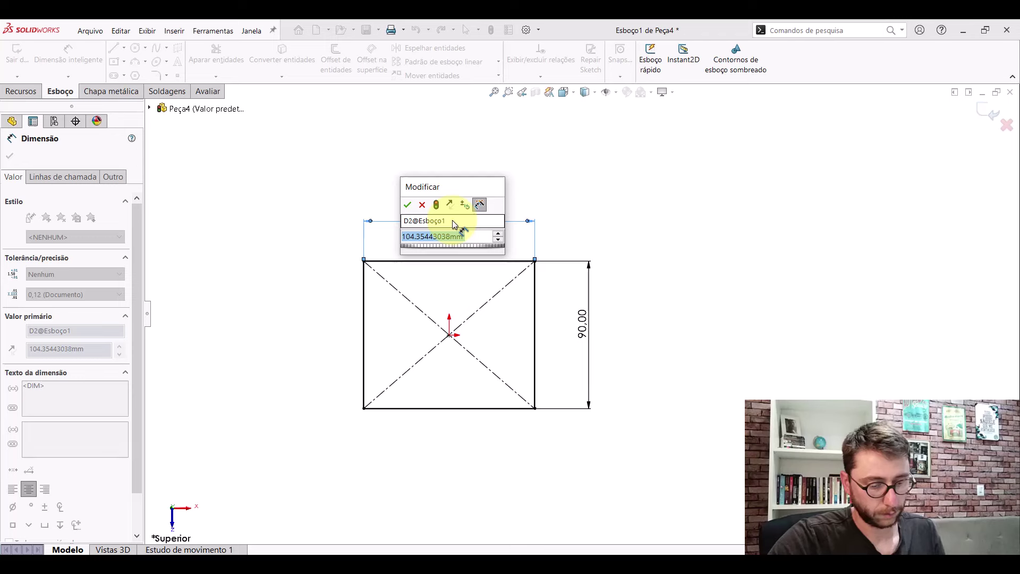
pyautogui.write('90')
pyautogui.press('Return')
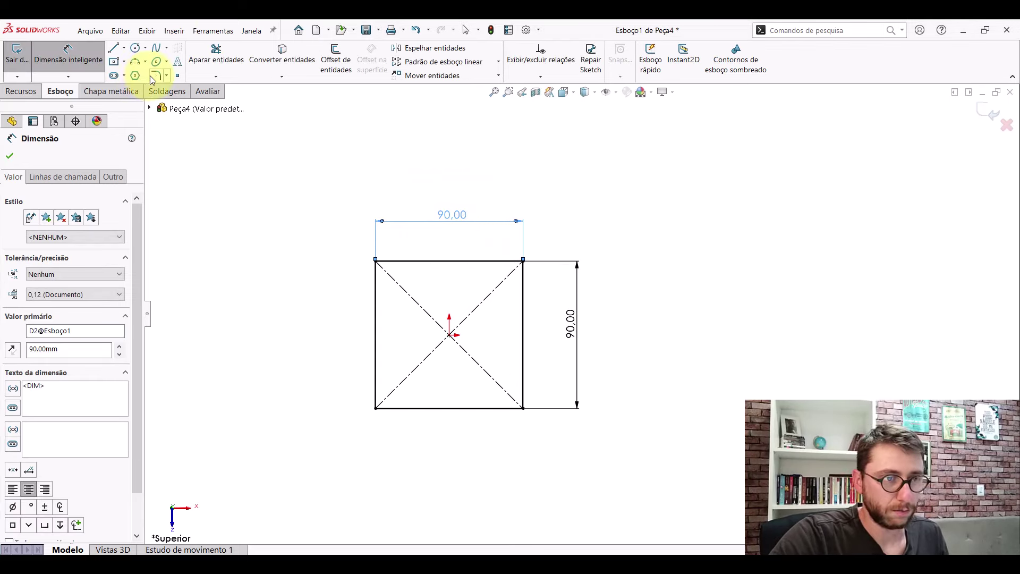
# - Fillet all four square corners with R10.80 sketch fillets
pyautogui.click(157, 77)
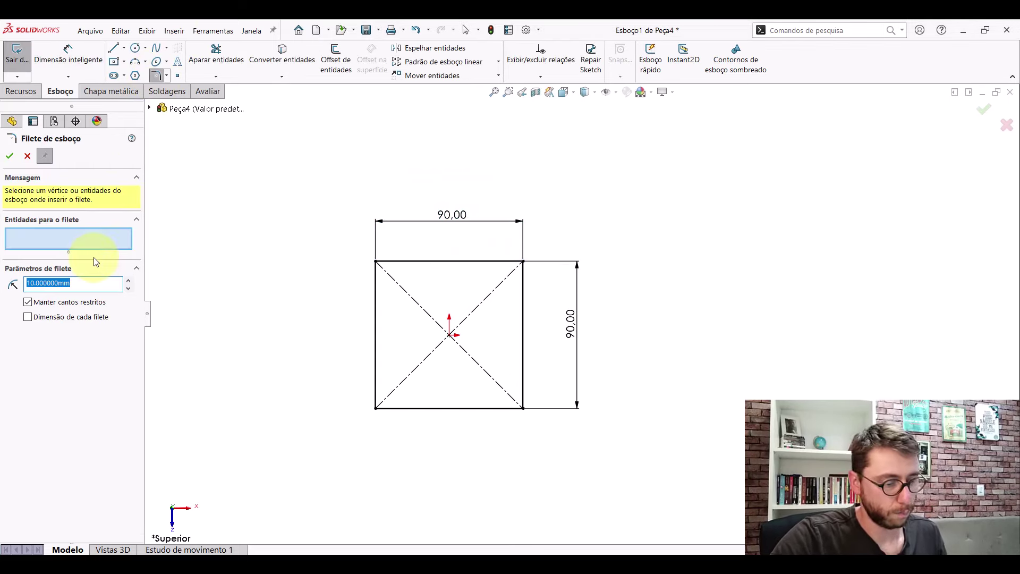
pyautogui.write('10.8')
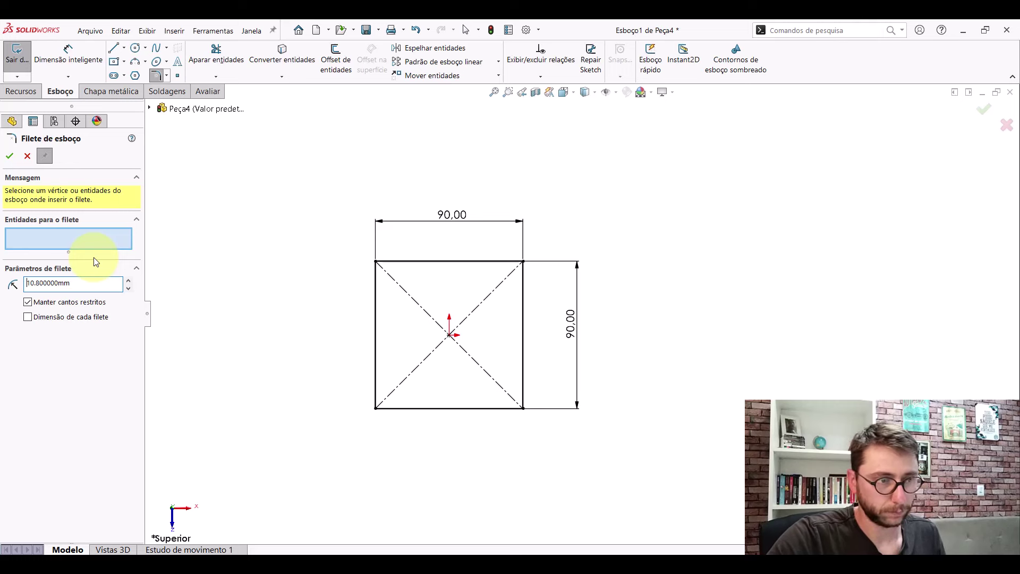
pyautogui.click(376, 262)
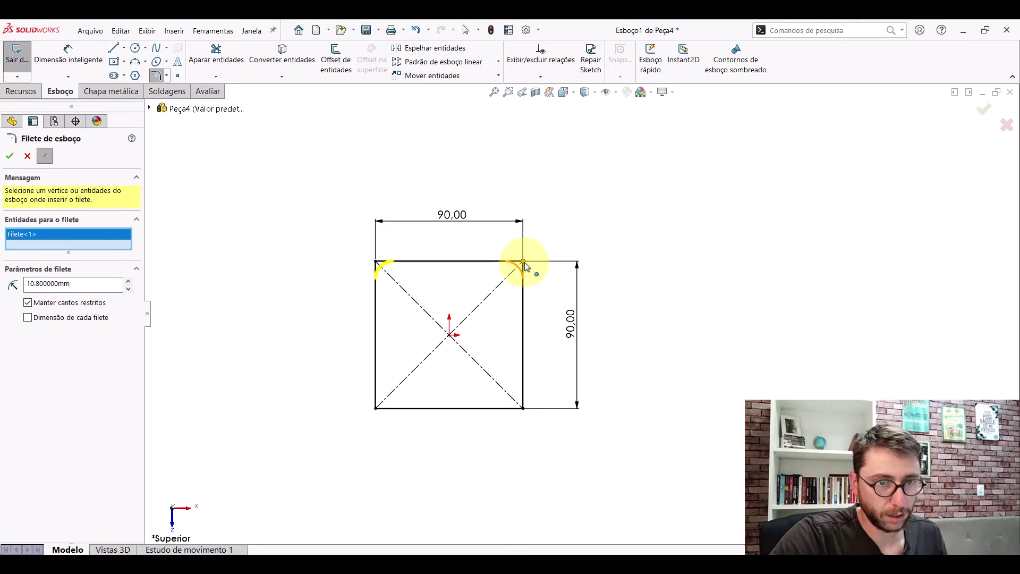
pyautogui.click(524, 263)
pyautogui.click(523, 408)
pyautogui.click(377, 408)
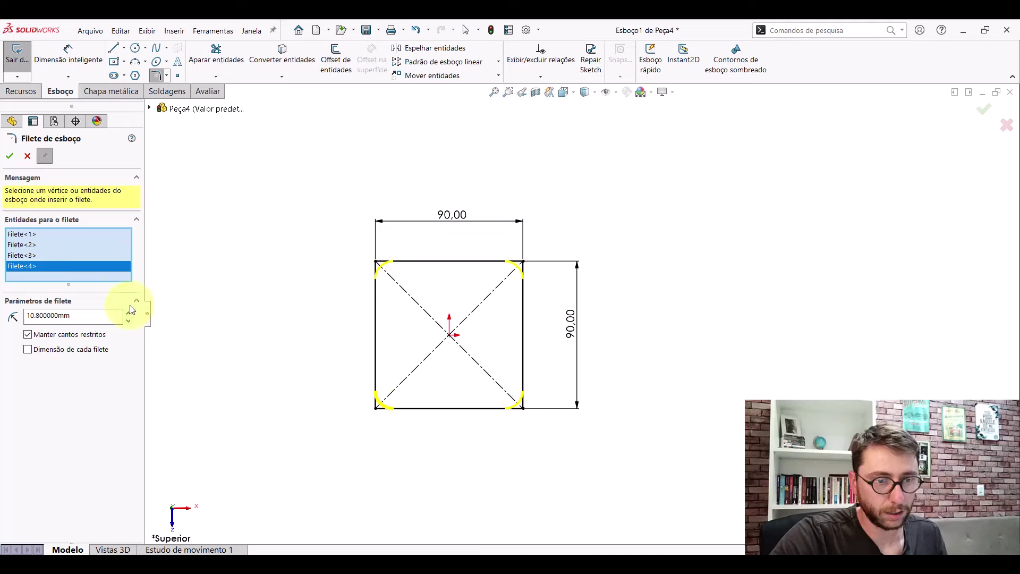
pyautogui.click(9, 155)
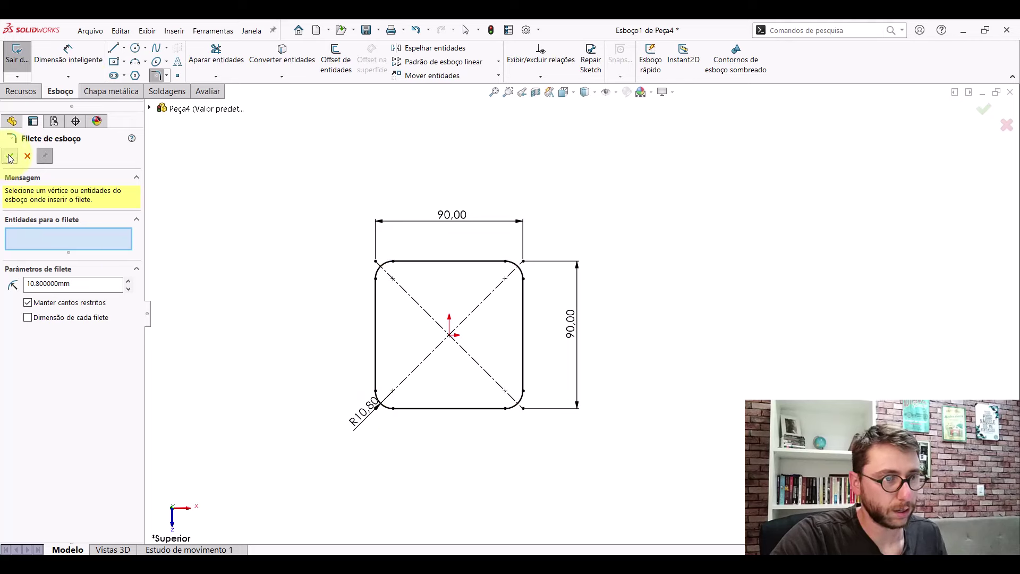
# - Turn the sketch into a sheet-metal base flange plate
pyautogui.click(96, 95)
pyautogui.click(33, 53)
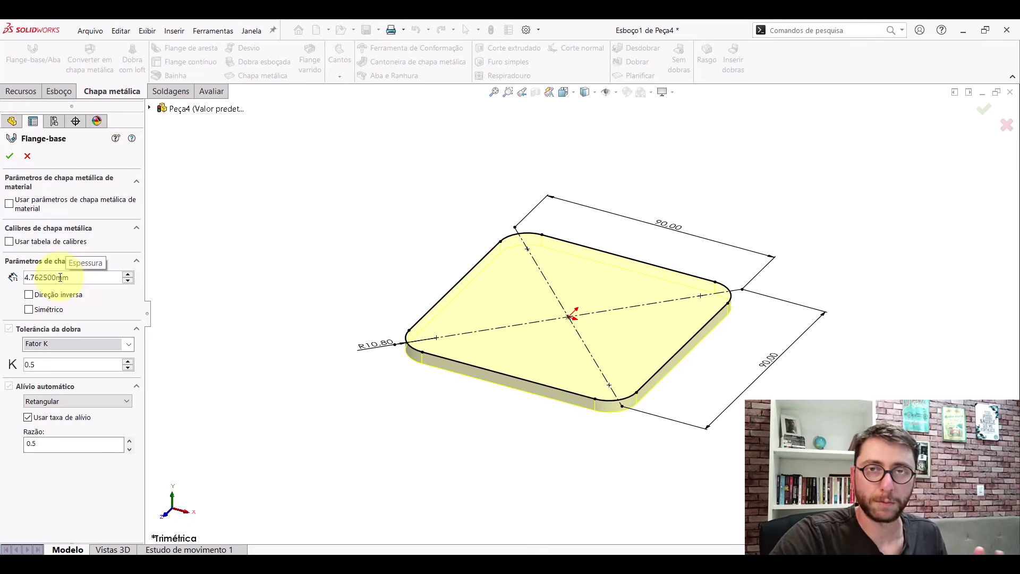
pyautogui.click(9, 156)
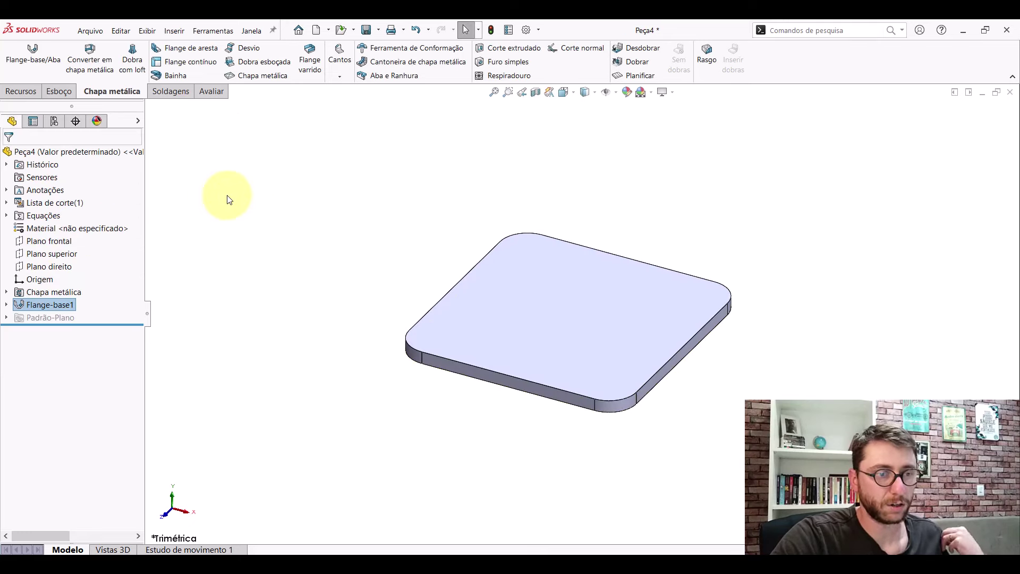
# - Assign AISI 1020 material to the new part and check PP-ESD(124)2200_'s colour
pyautogui.rightClick(77, 229)
pyautogui.click(124, 275)
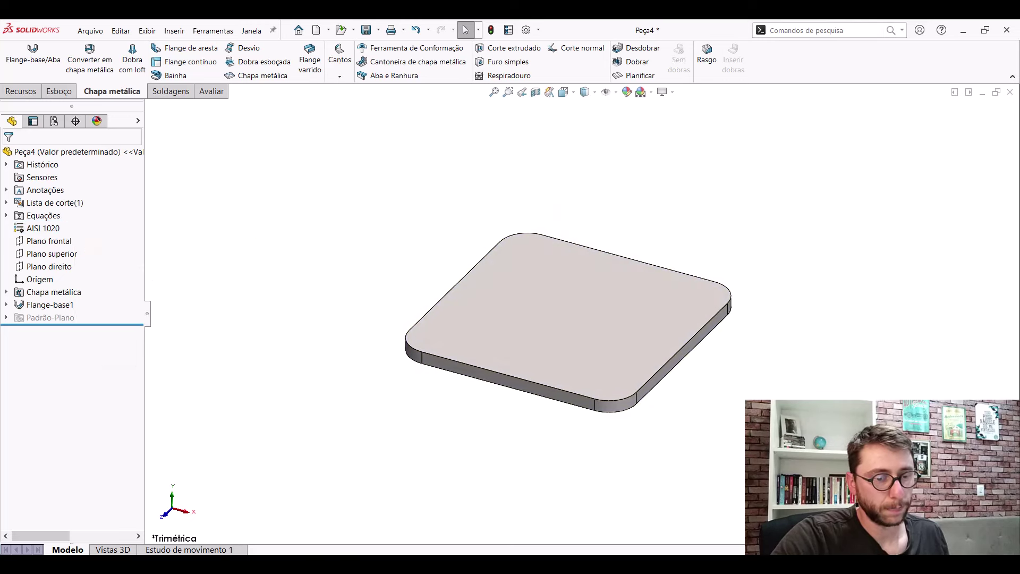
pyautogui.click(370, 528)
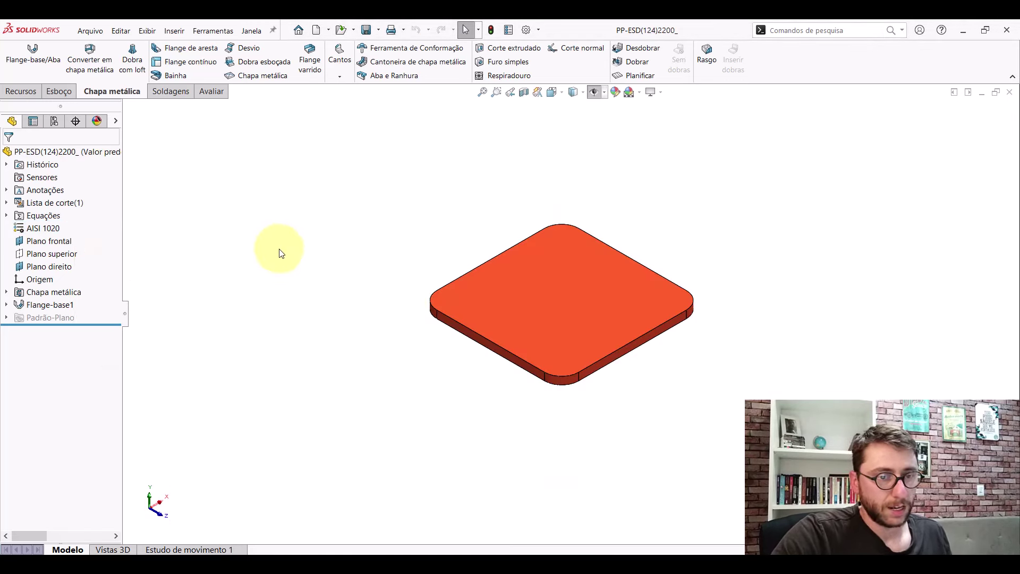
pyautogui.rightClick(58, 152)
pyautogui.click(80, 140)
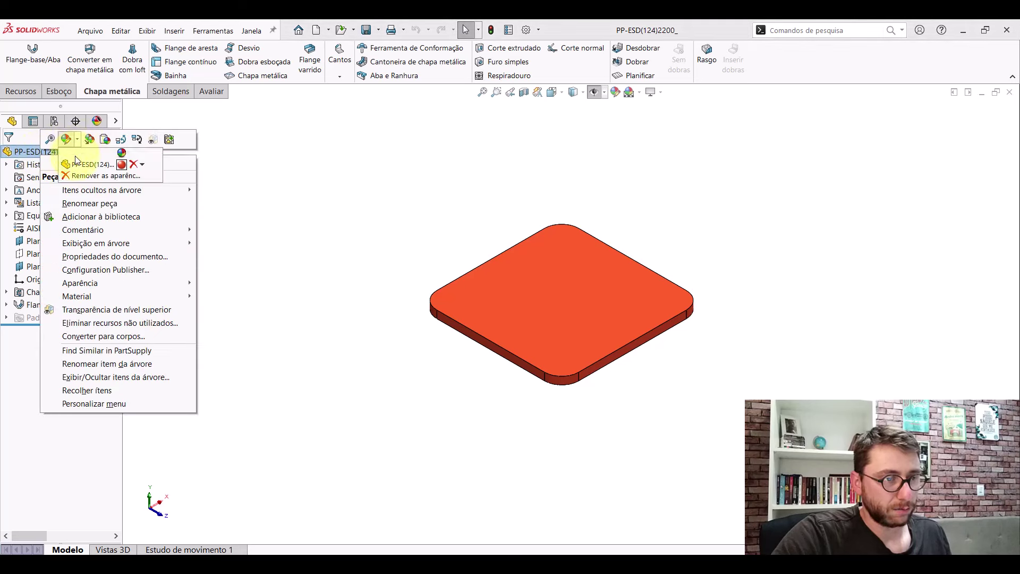
pyautogui.click(87, 166)
pyautogui.moveTo(117, 236); pyautogui.dragTo(117, 320)
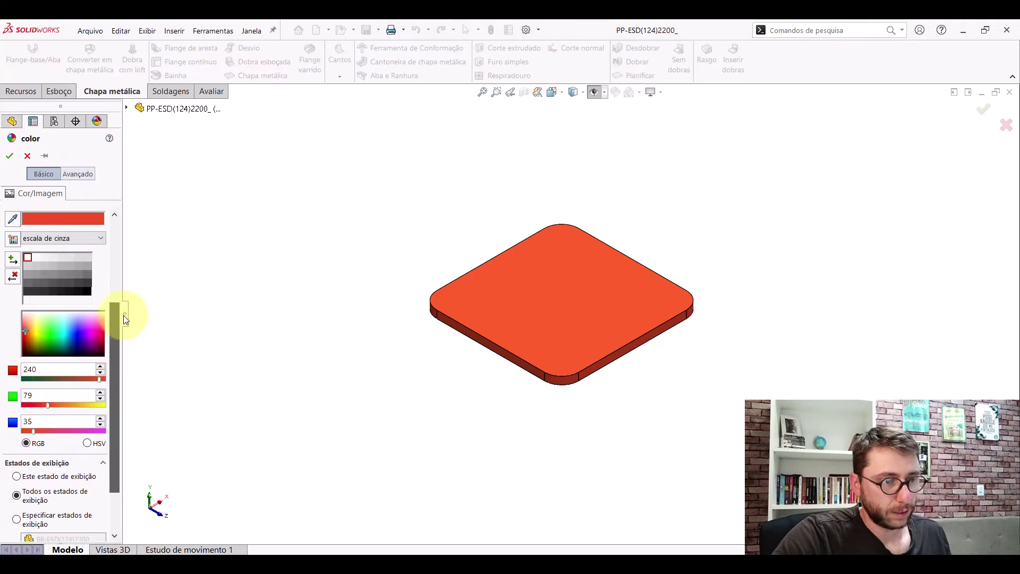
pyautogui.click(26, 154)
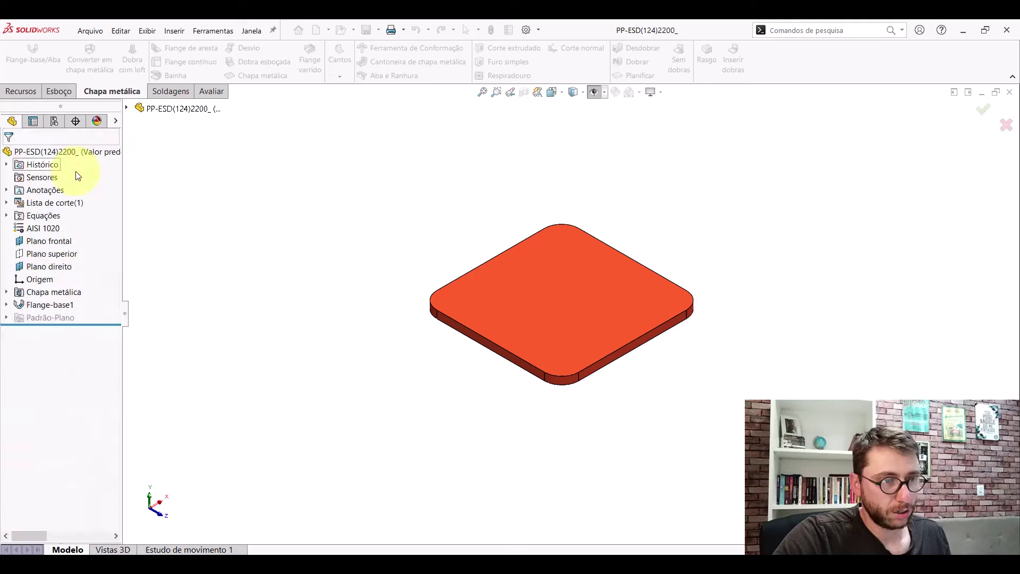
# - Open PP-ESD(133) from the PM-ESD(001) folder and view its appearance colour
pyautogui.click(483, 529)
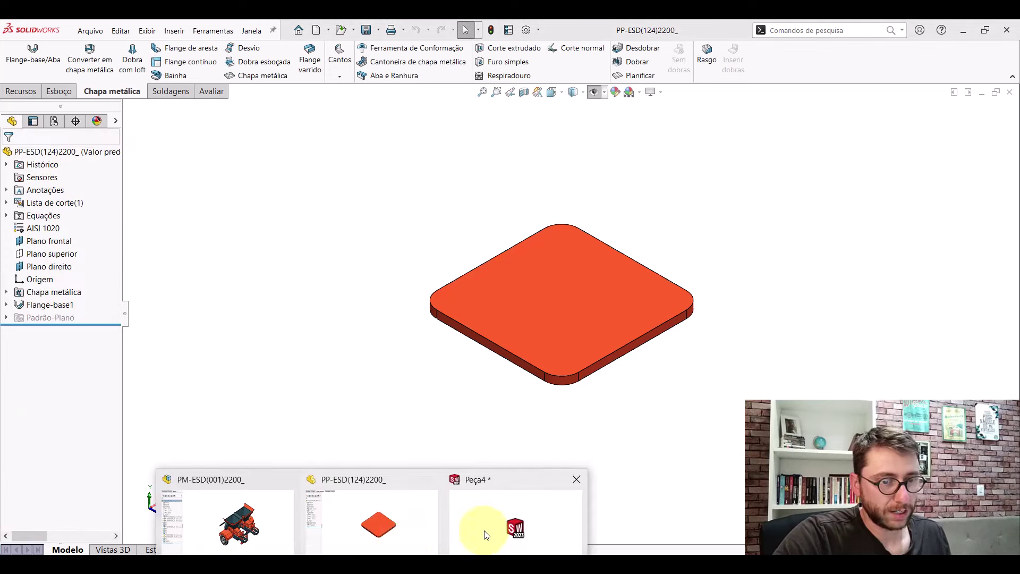
pyautogui.rightClick(57, 154)
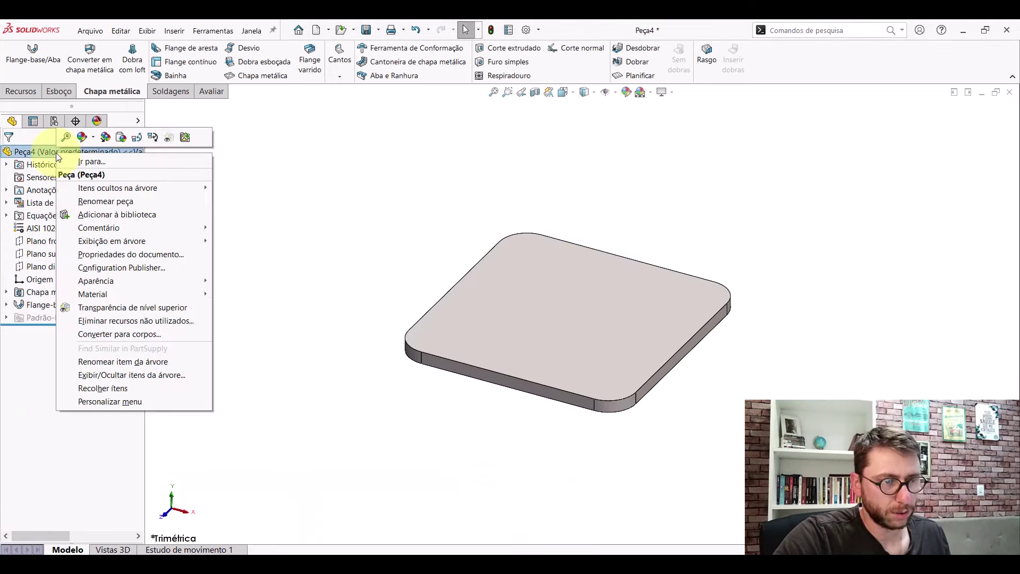
pyautogui.click(249, 155)
pyautogui.click(341, 30)
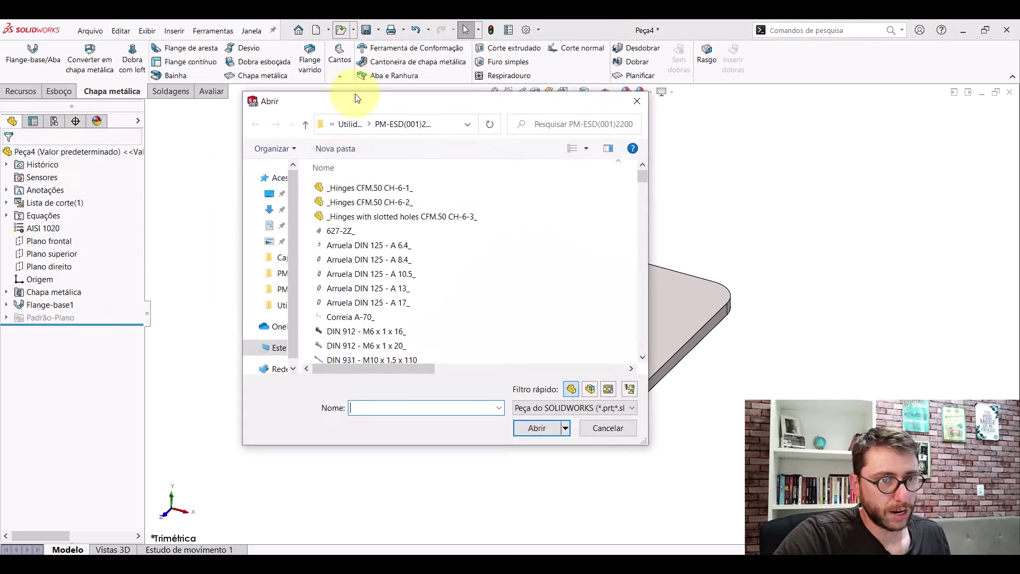
pyautogui.click(276, 197)
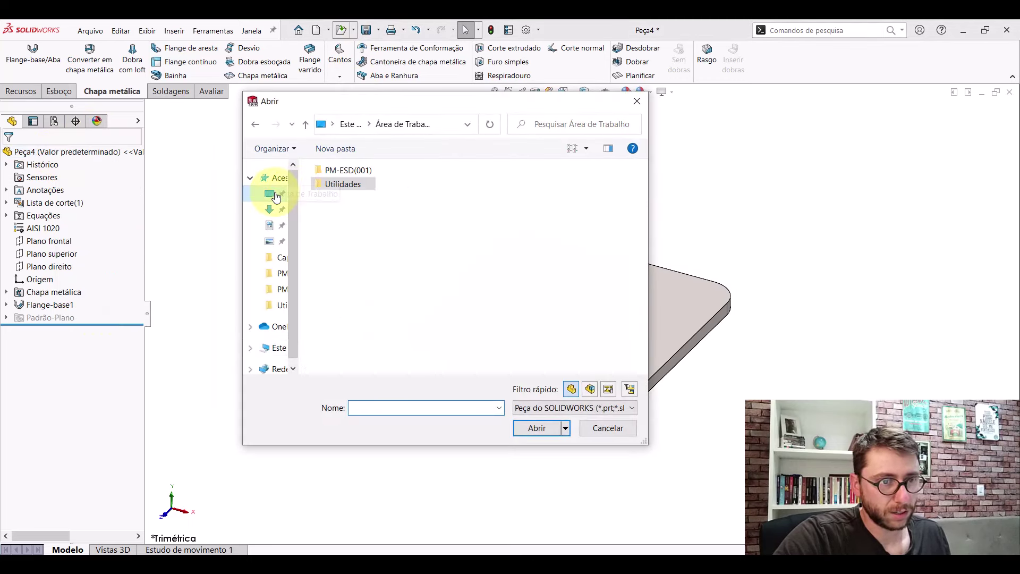
pyautogui.doubleClick(321, 174)
pyautogui.click(340, 319)
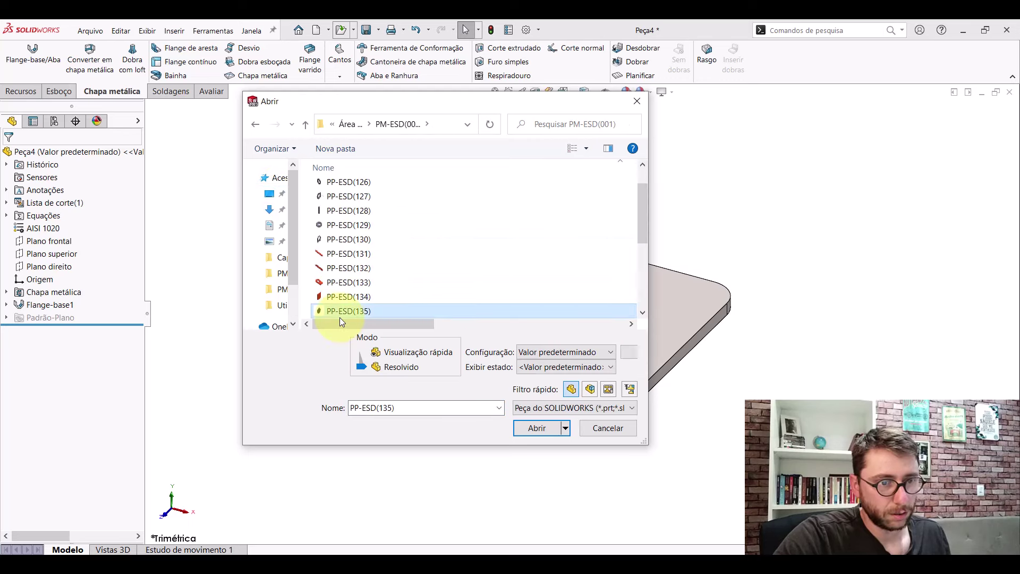
pyautogui.doubleClick(343, 283)
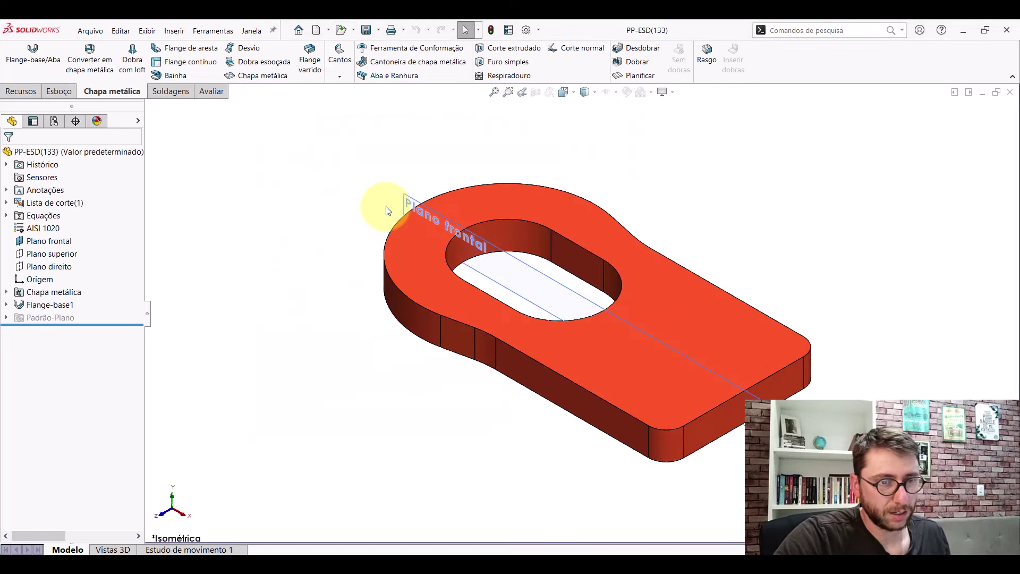
pyautogui.rightClick(81, 151)
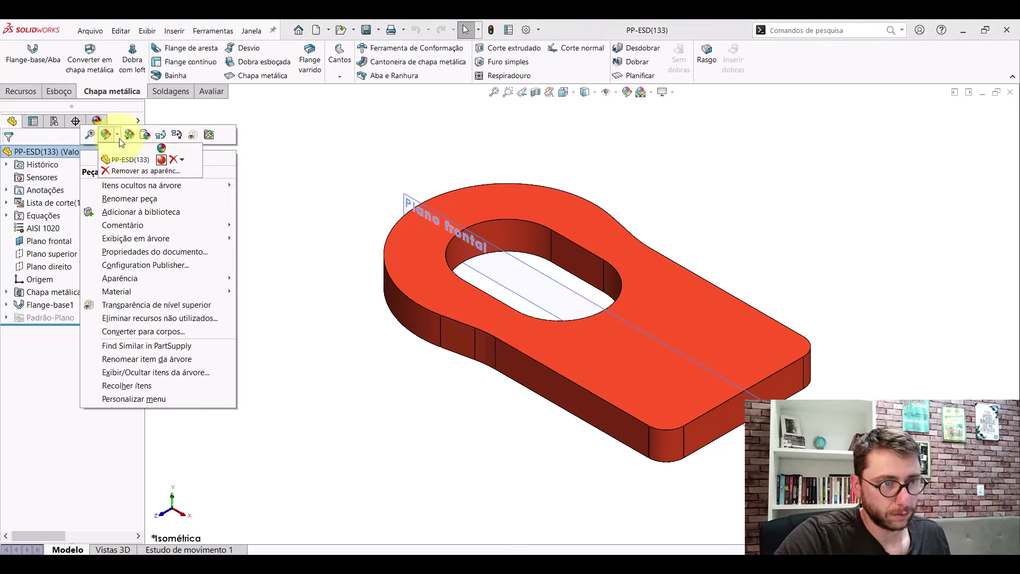
pyautogui.click(121, 171)
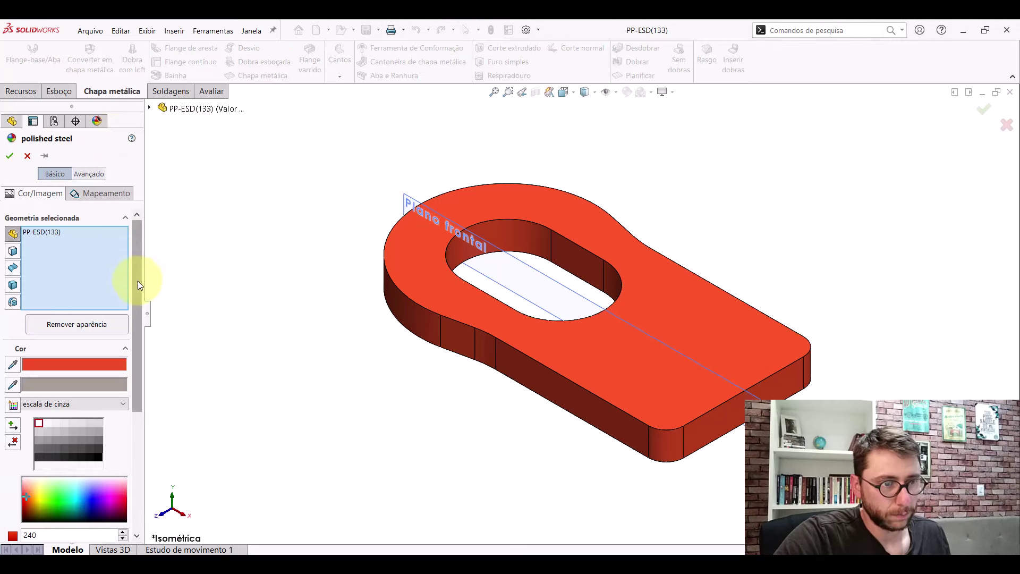
pyautogui.scroll(-3, 138, 282)
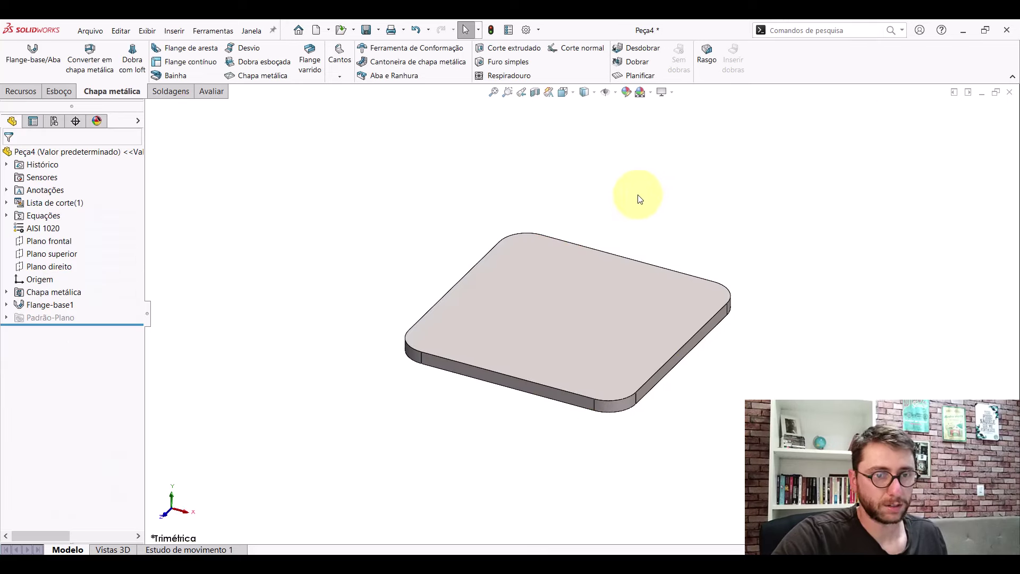
# - Give Peça4 an orange-red appearance with red 240 and green 79
pyautogui.rightClick(62, 152)
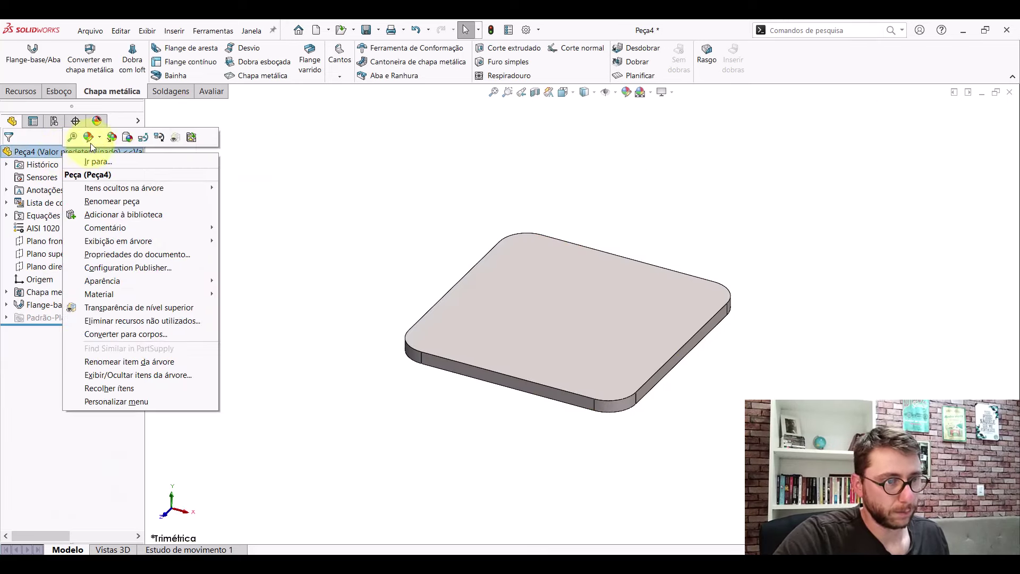
pyautogui.click(108, 168)
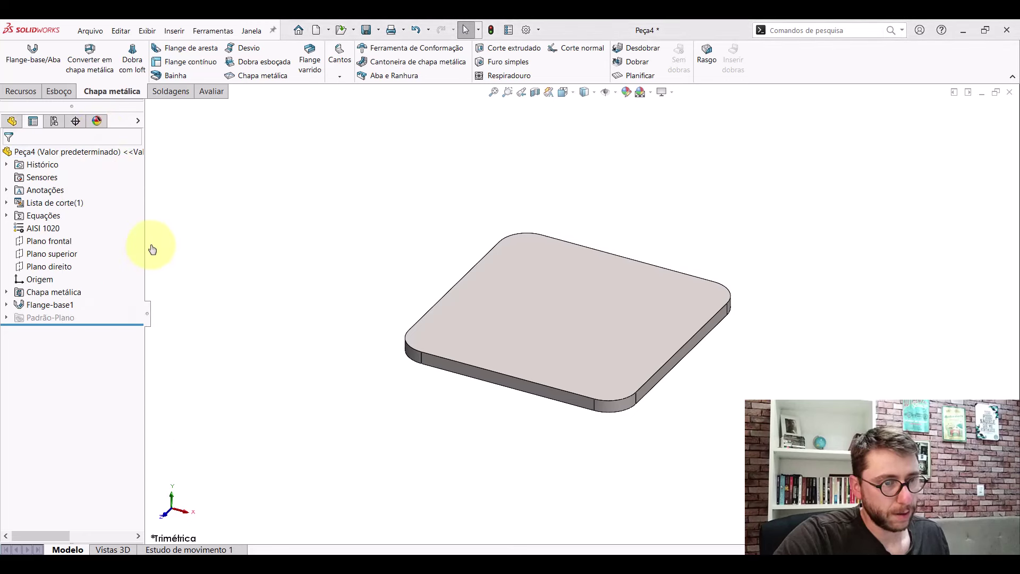
pyautogui.scroll(-5, 127, 297)
pyautogui.doubleClick(69, 332)
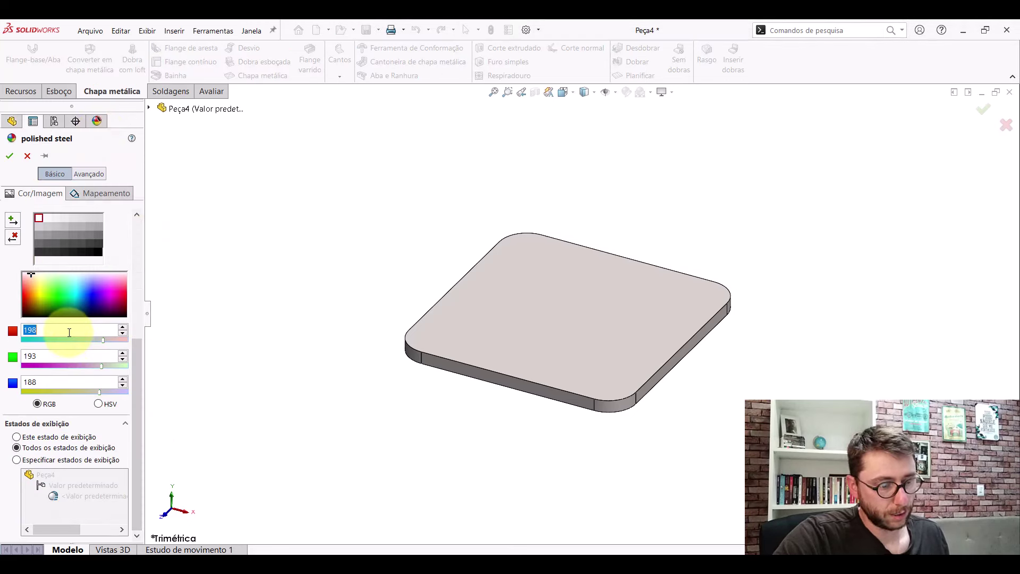
pyautogui.write('0')
pyautogui.doubleClick(58, 353)
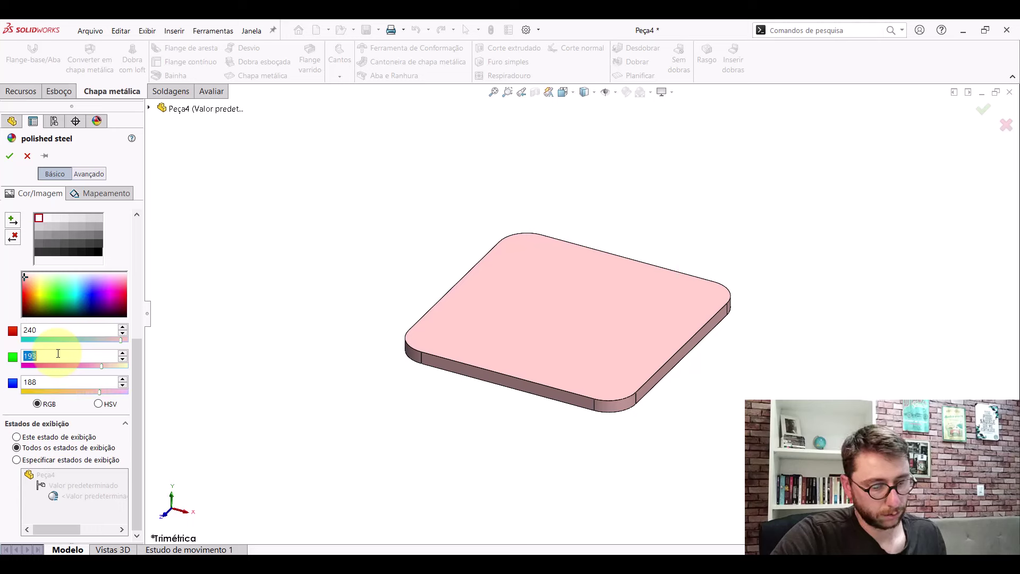
pyautogui.write('79')
pyautogui.doubleClick(54, 379)
pyautogui.write('35')
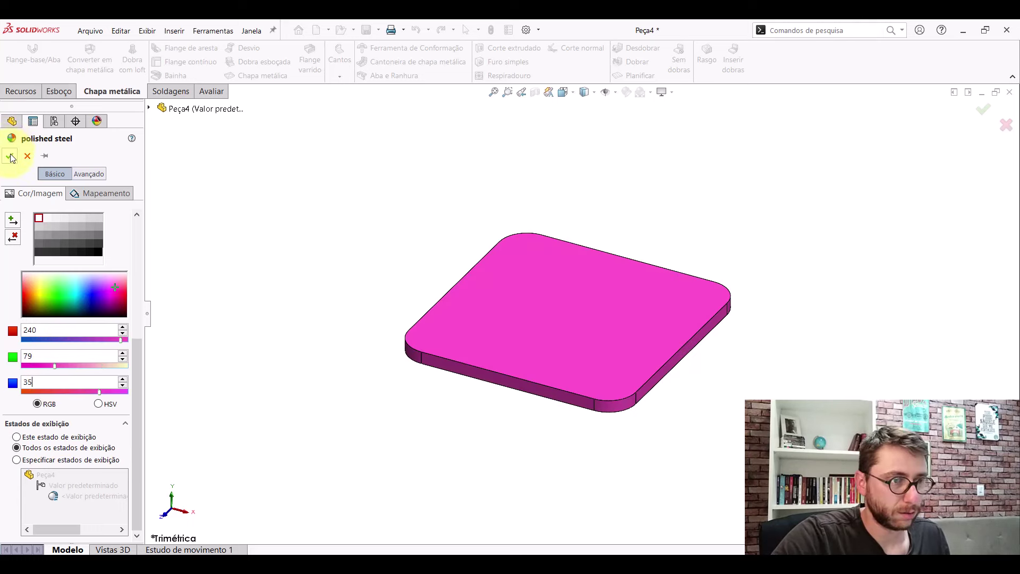
pyautogui.click(10, 156)
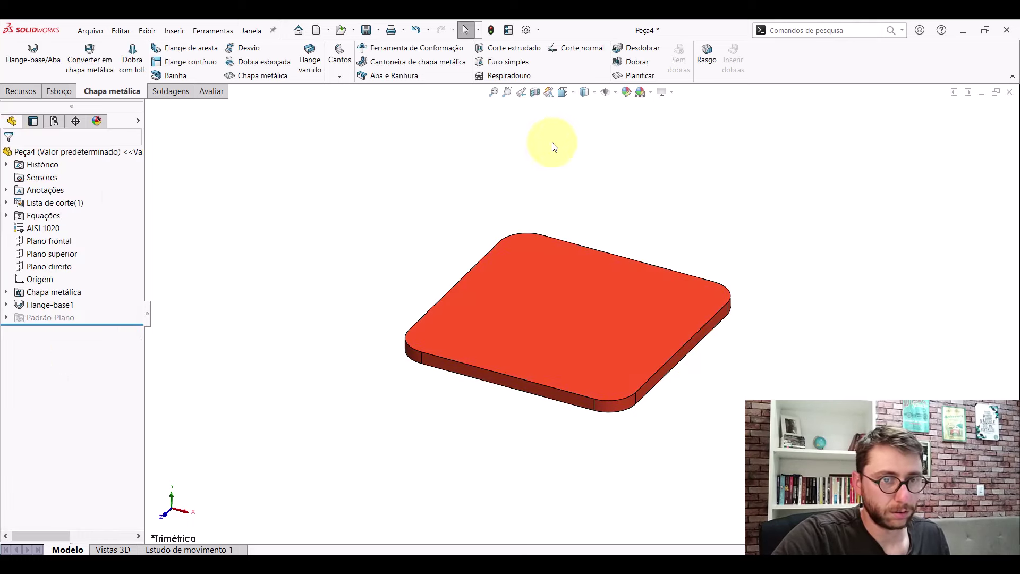
# - Set the isometric view and show Plano frontal and Plano direito
pyautogui.click(564, 92)
pyautogui.click(624, 122)
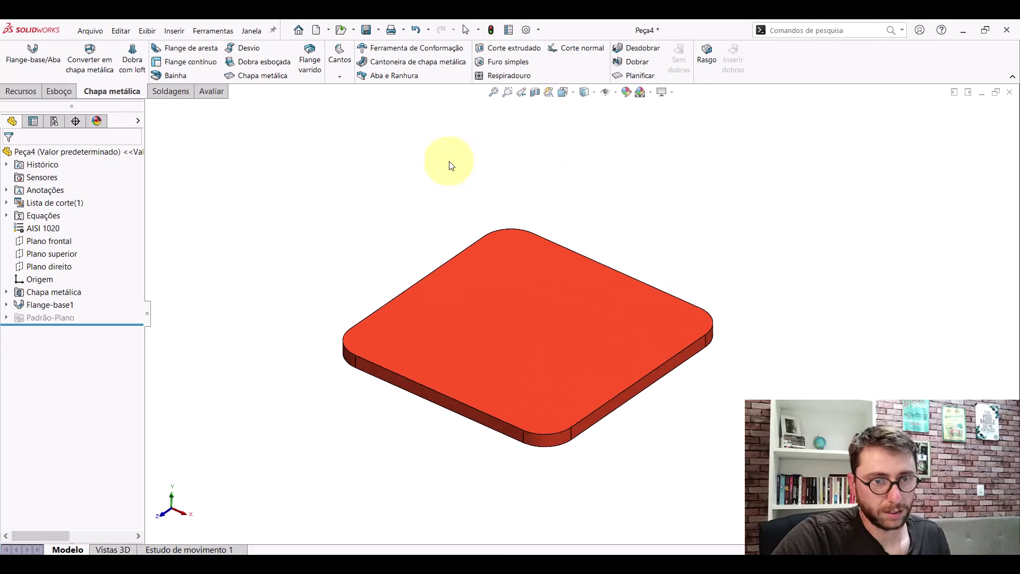
pyautogui.click(45, 242)
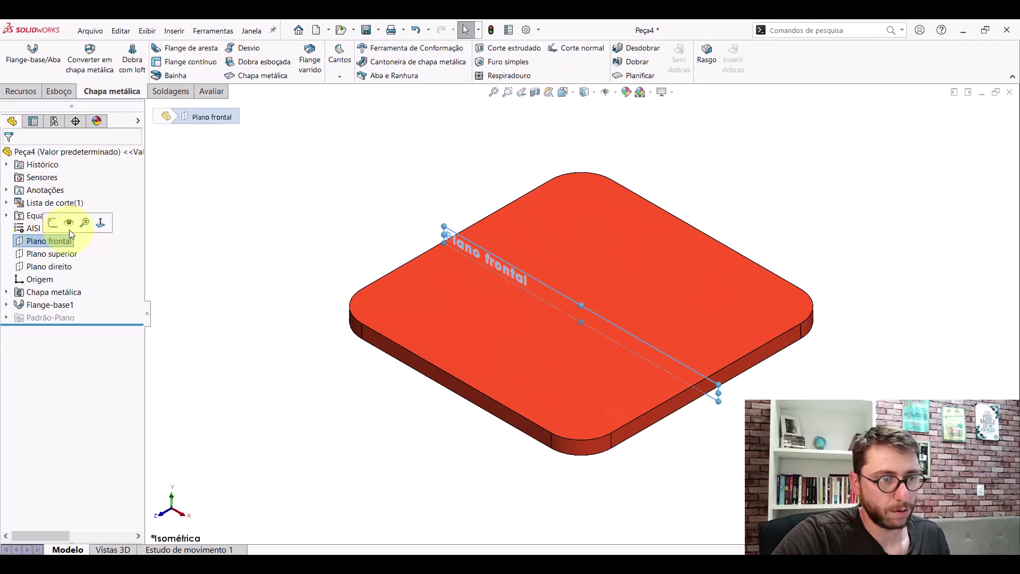
pyautogui.click(69, 227)
pyautogui.click(70, 268)
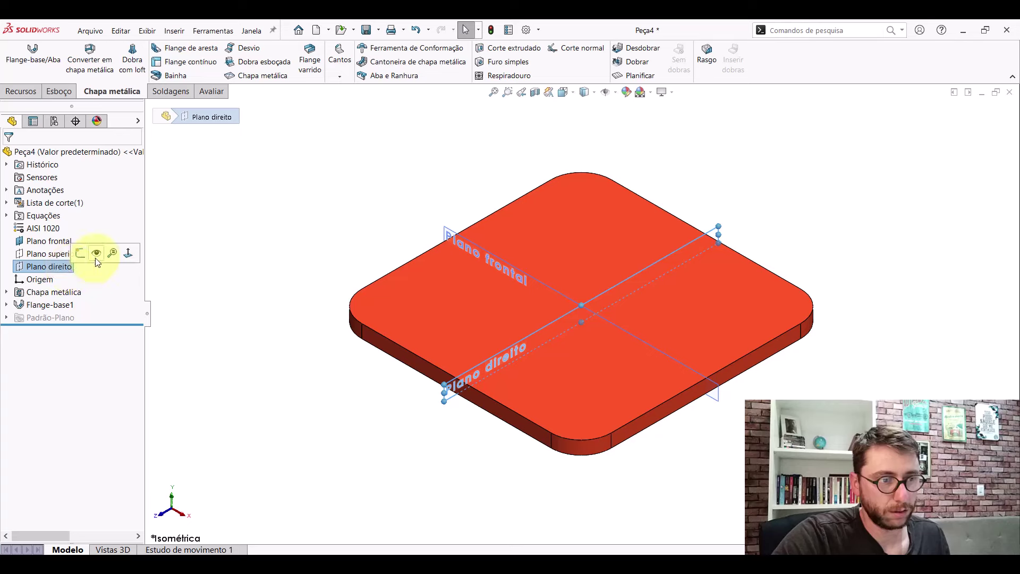
pyautogui.click(96, 253)
pyautogui.scroll(3, 751, 269)
pyautogui.scroll(-3, 694, 223)
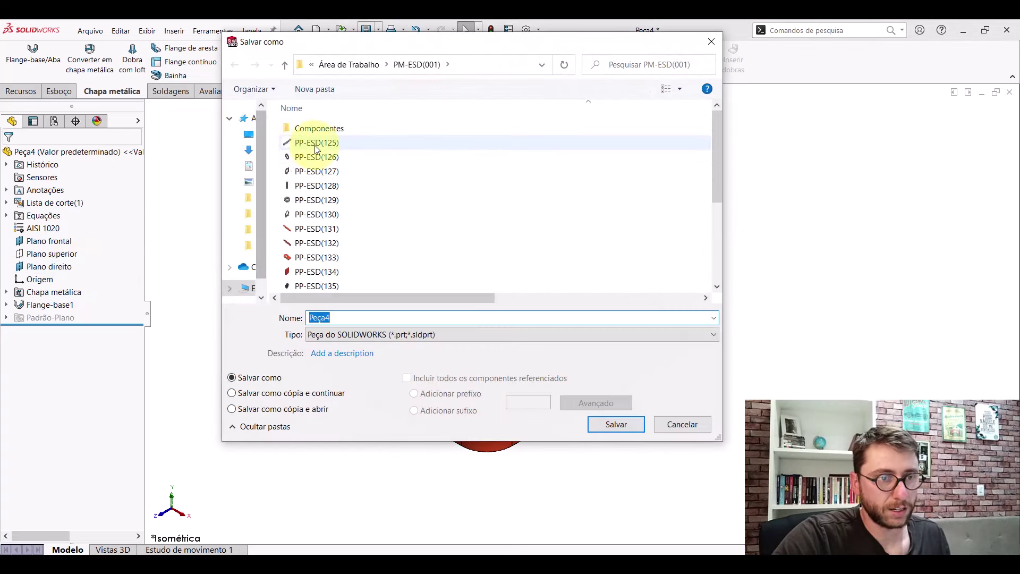
# - Save the plate as PP-ESD(124) in the PM-ESD(001) folder and close its window
pyautogui.click(324, 149)
pyautogui.click(355, 317)
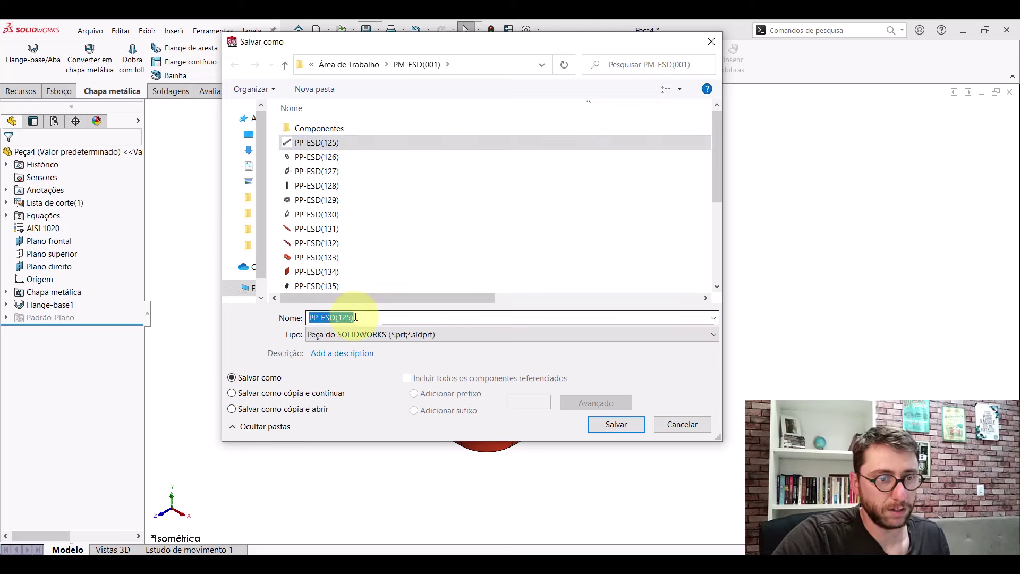
pyautogui.press('BackSpace')
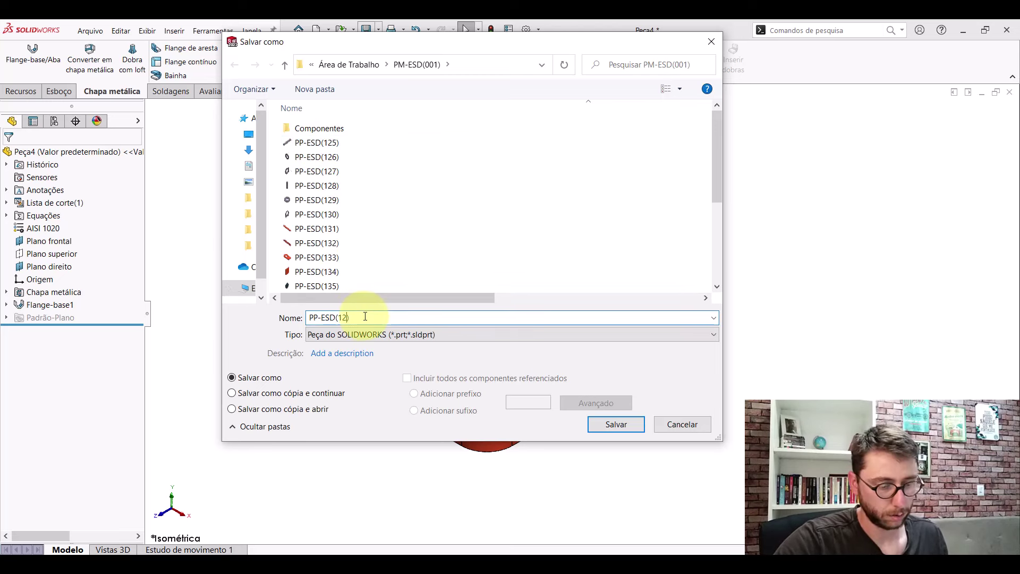
pyautogui.write('4')
pyautogui.press('Return')
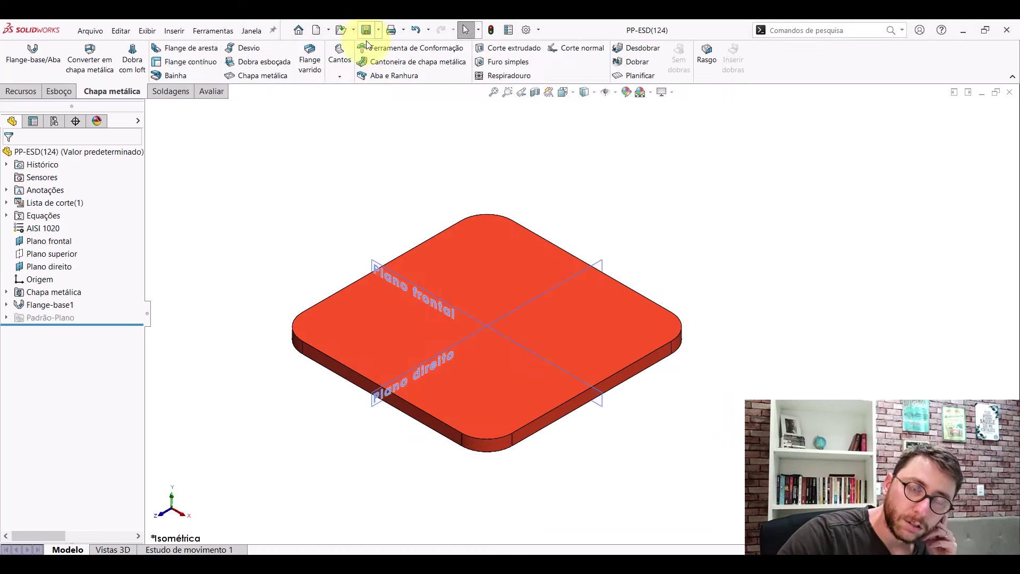
pyautogui.click(1011, 95)
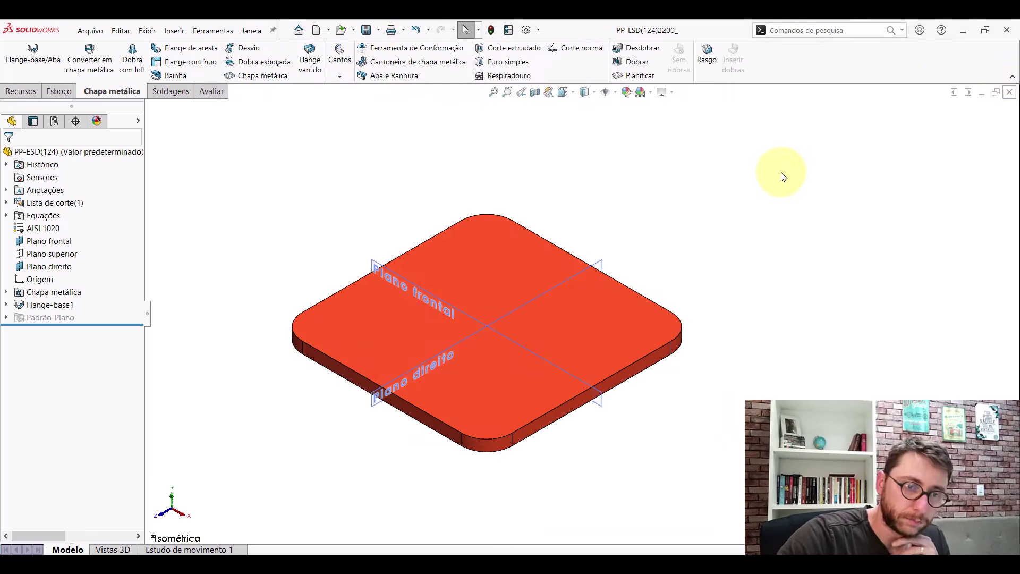
# - Close the other plate document and zoom onto the PP-ESD(123)2200_<2> foot plate in the assembly
pyautogui.click(1011, 95)
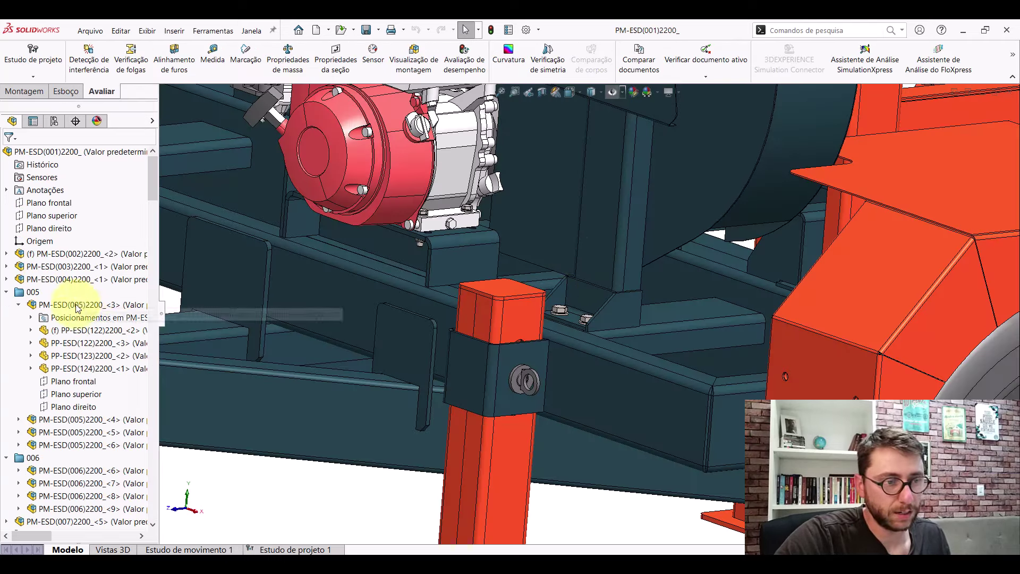
pyautogui.click(96, 356)
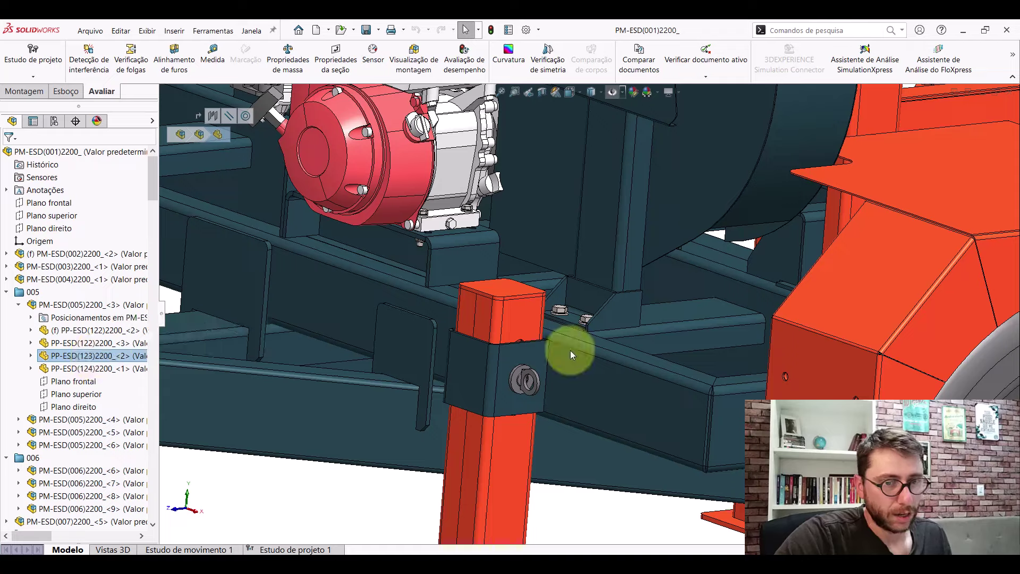
pyautogui.press('f')
pyautogui.scroll(-3, 585, 412)
pyautogui.scroll(-4, 507, 341)
pyautogui.scroll(-2, 506, 342)
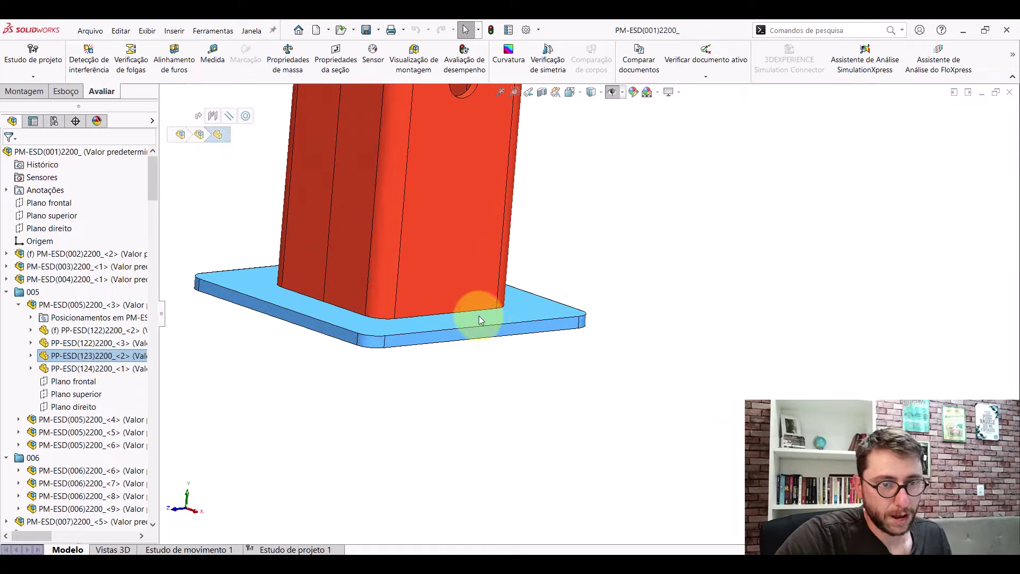
pyautogui.scroll(-1, 478, 318)
pyautogui.scroll(-1, 473, 340)
pyautogui.scroll(-1, 474, 355)
pyautogui.press('Escape')
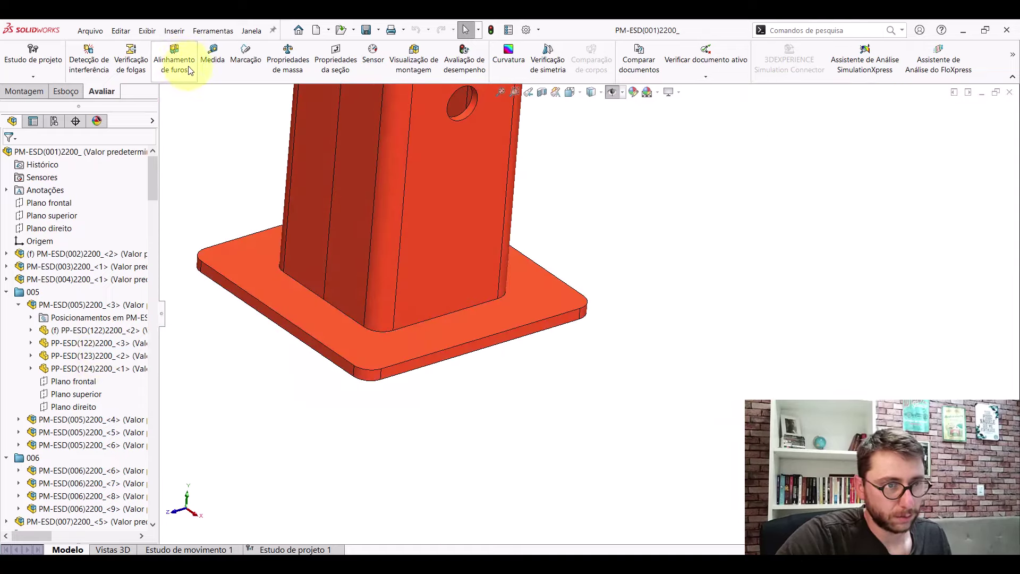
# - Open the foot plate under the leg as its own part
pyautogui.click(206, 63)
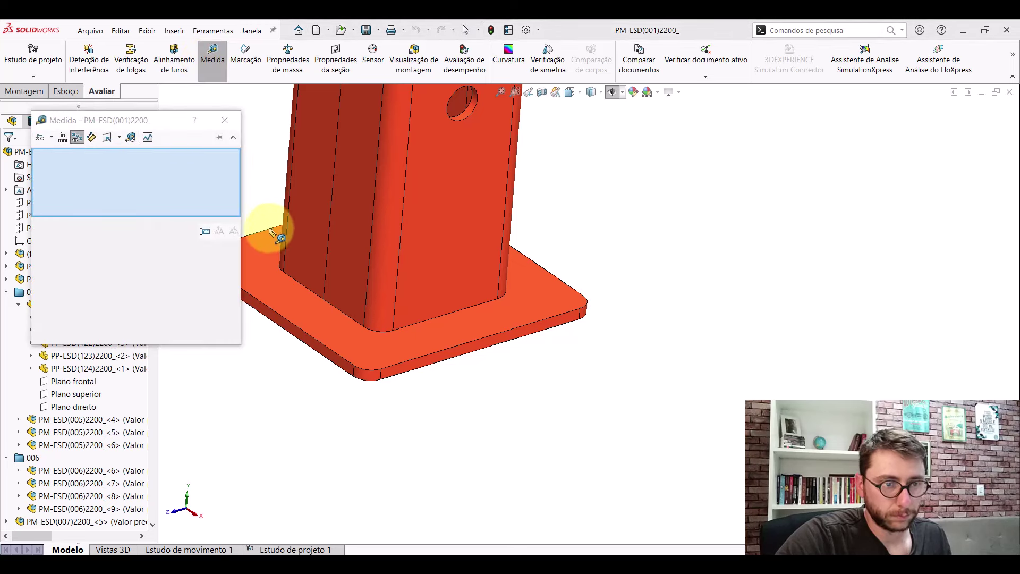
pyautogui.press('Escape')
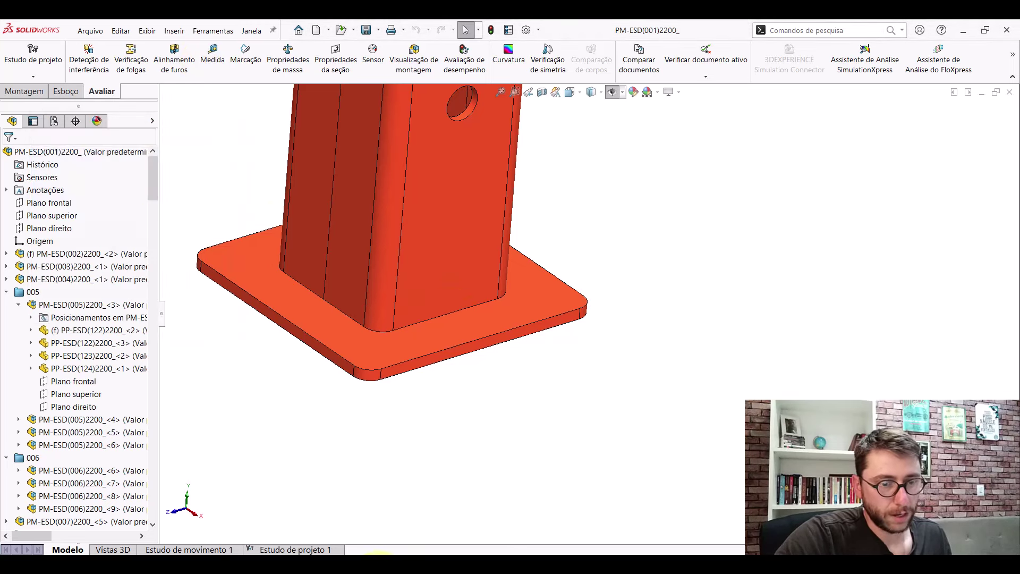
pyautogui.click(450, 332)
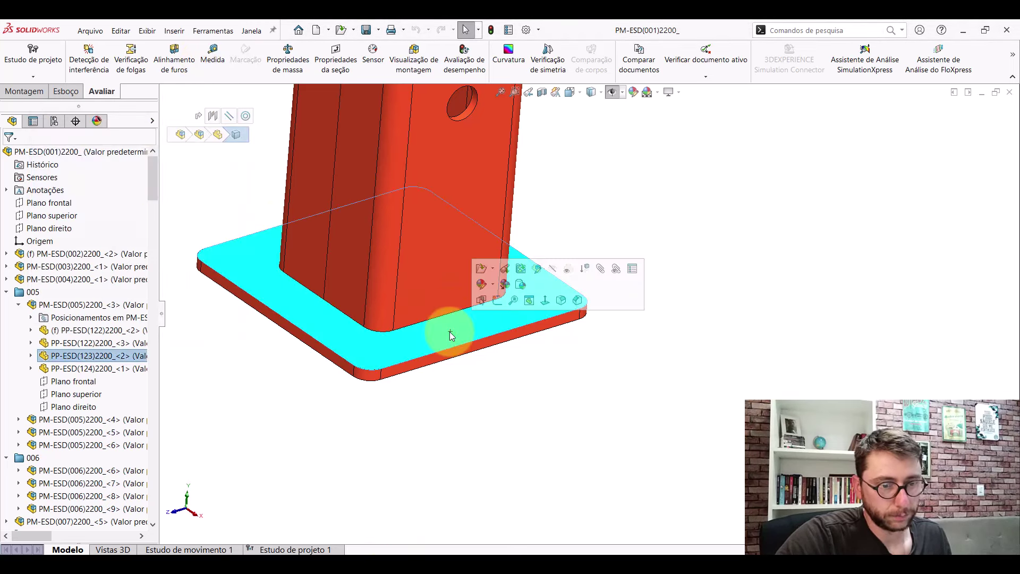
pyautogui.click(482, 264)
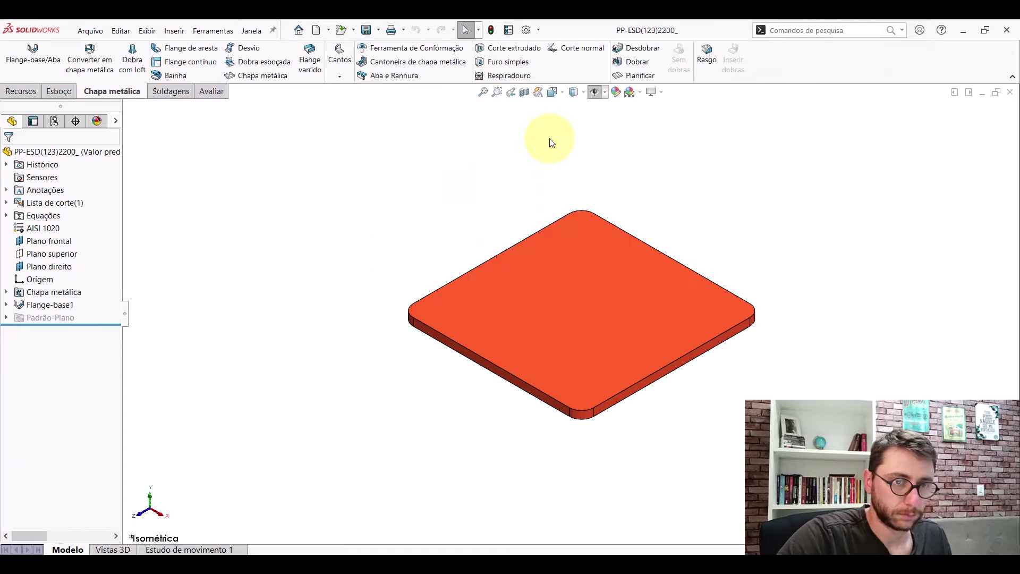
pyautogui.click(552, 93)
pyautogui.click(434, 369)
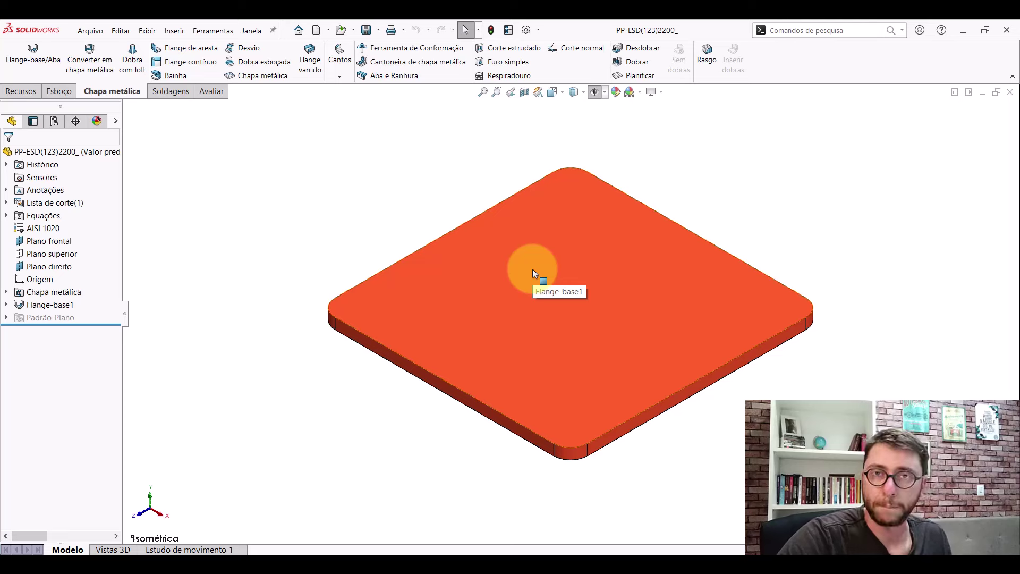
pyautogui.click(206, 91)
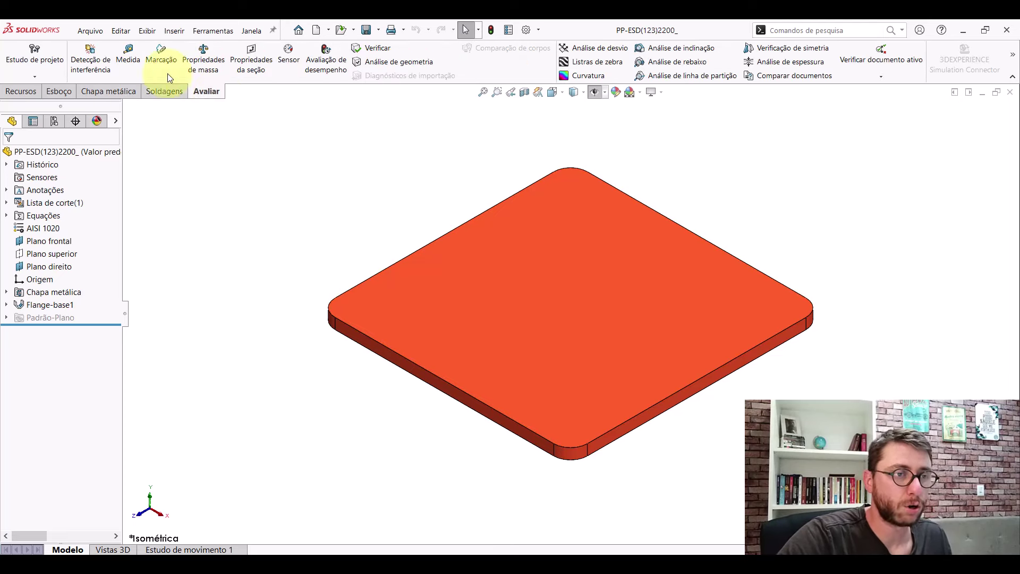
pyautogui.click(137, 59)
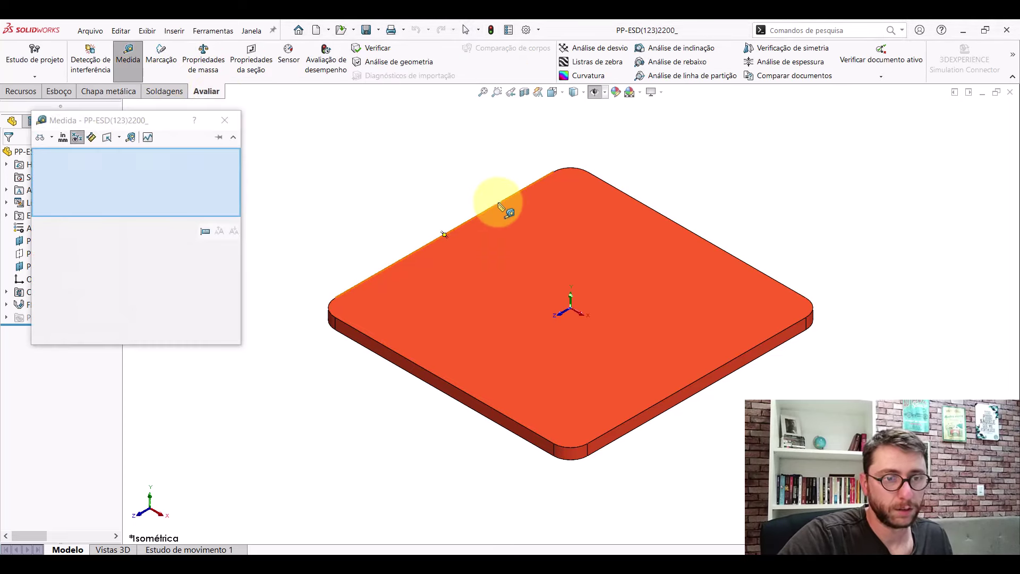
pyautogui.click(498, 202)
pyautogui.click(718, 379)
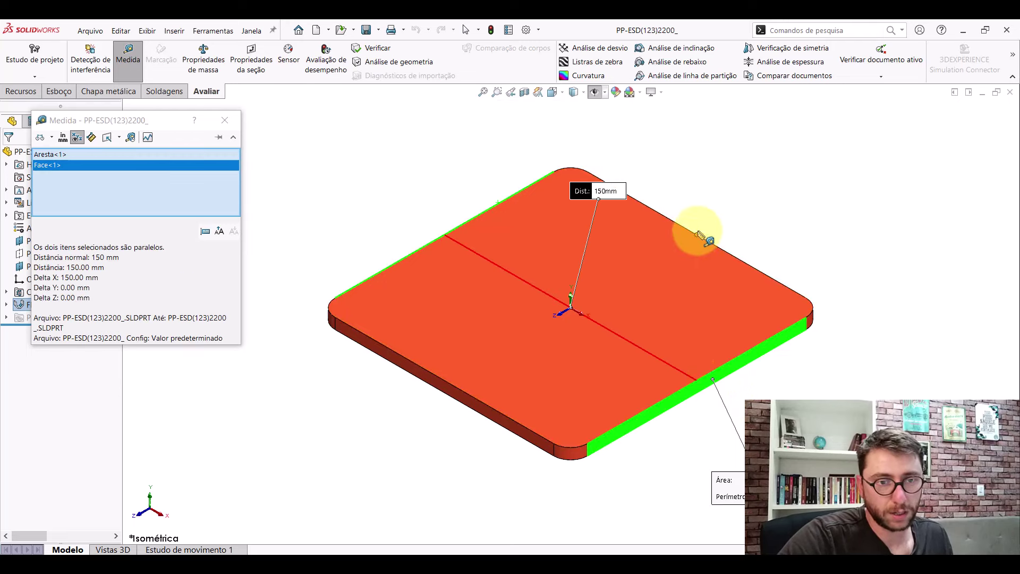
pyautogui.click(706, 228)
pyautogui.click(467, 399)
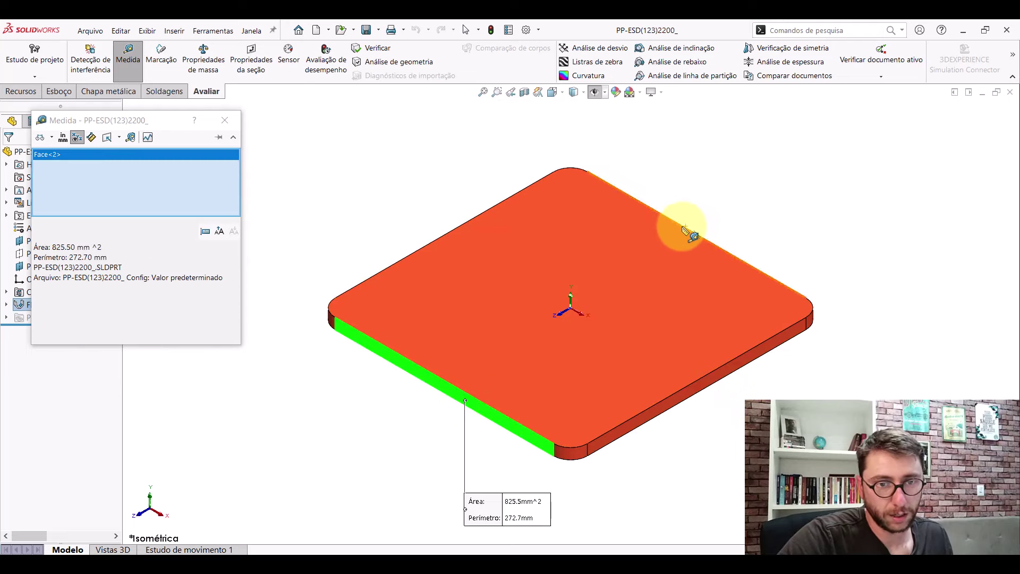
pyautogui.click(684, 229)
pyautogui.click(724, 187)
pyautogui.click(574, 456)
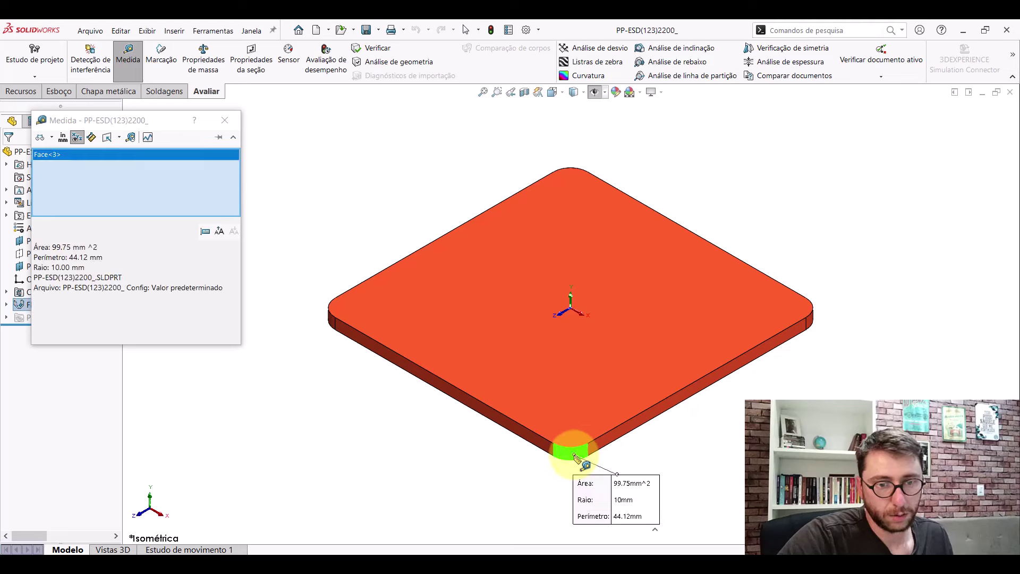
pyautogui.click(706, 472)
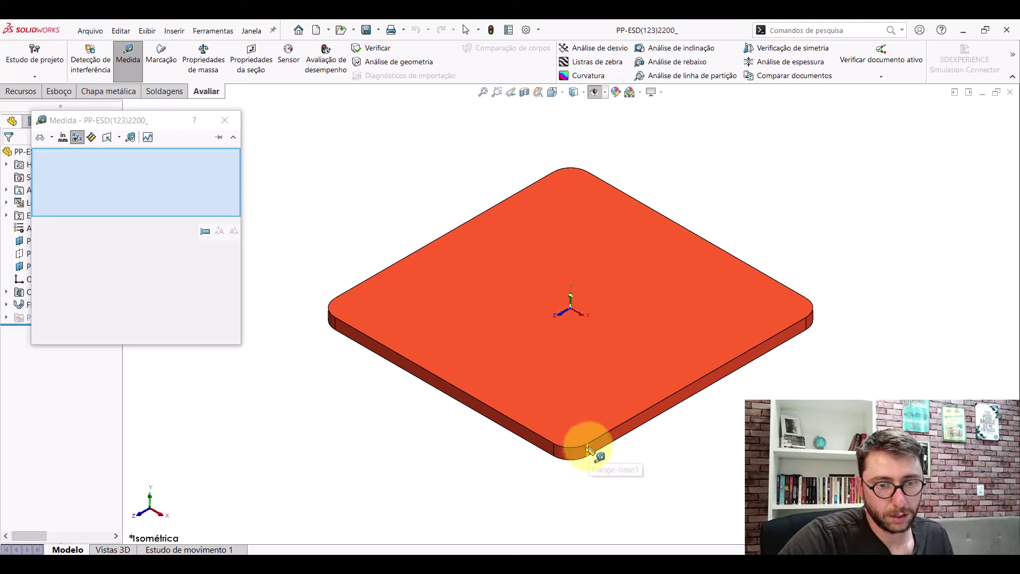
pyautogui.click(589, 450)
pyautogui.press('Escape')
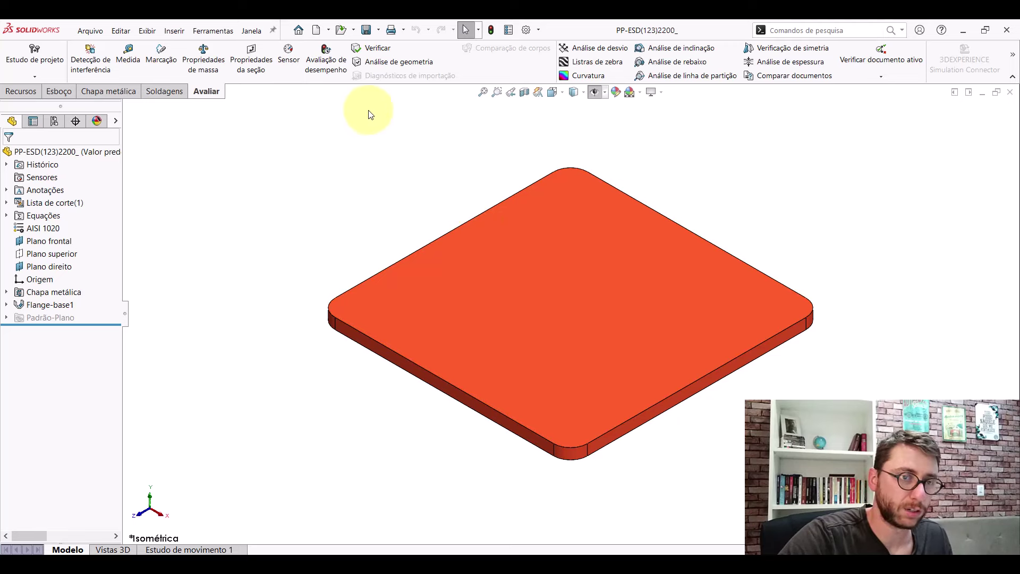
# - Copy and paste the PP-ESD(124) part file inside the PM-ESD(001) folder
pyautogui.click(955, 32)
pyautogui.doubleClick(436, 151)
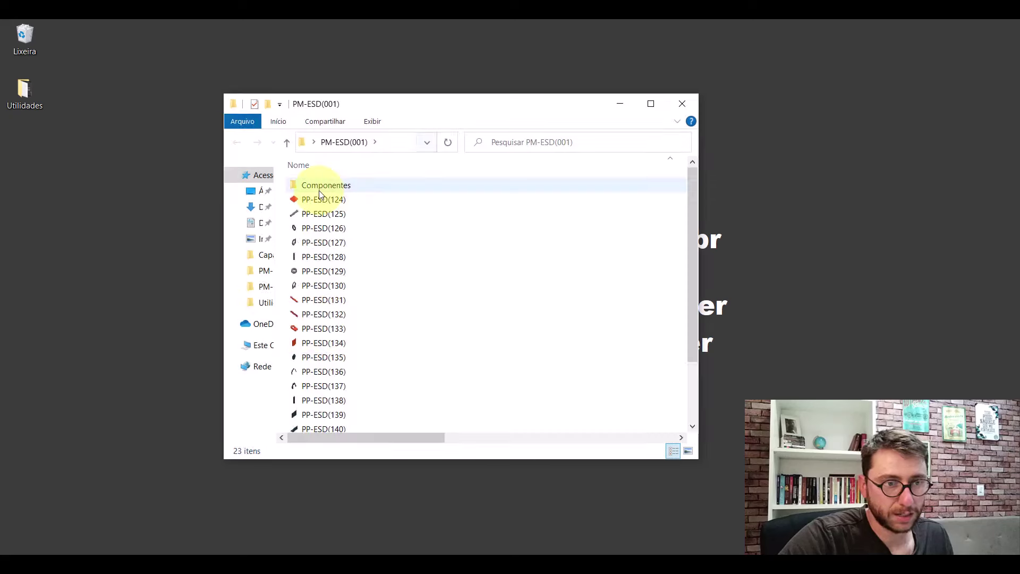
pyautogui.rightClick(326, 200)
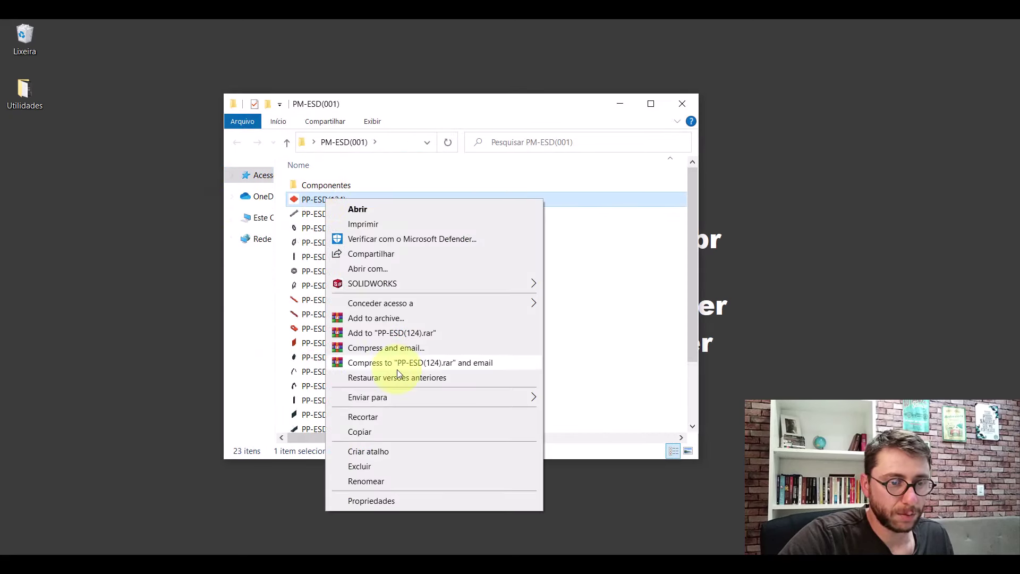
pyautogui.click(372, 431)
pyautogui.rightClick(480, 271)
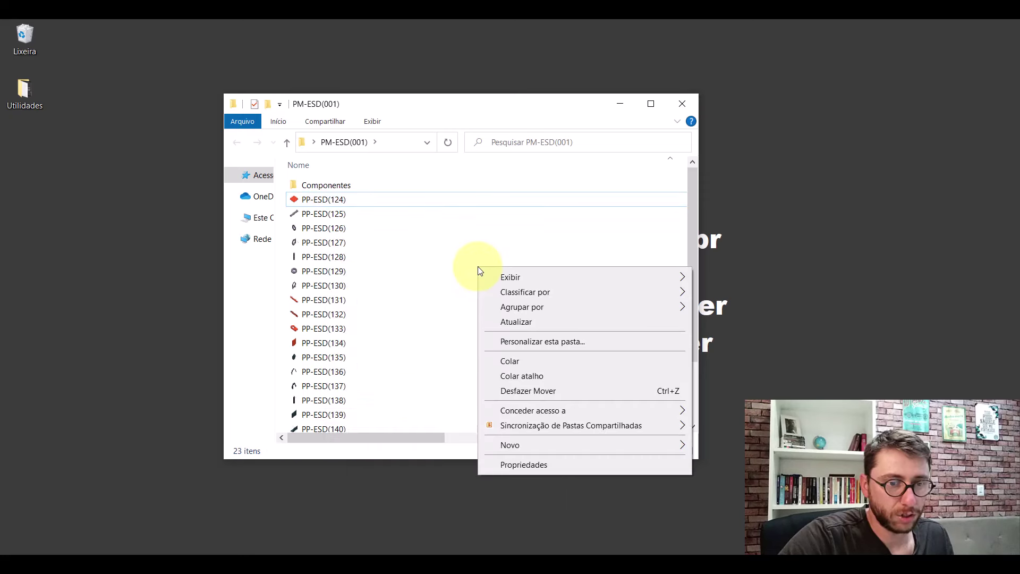
pyautogui.click(522, 364)
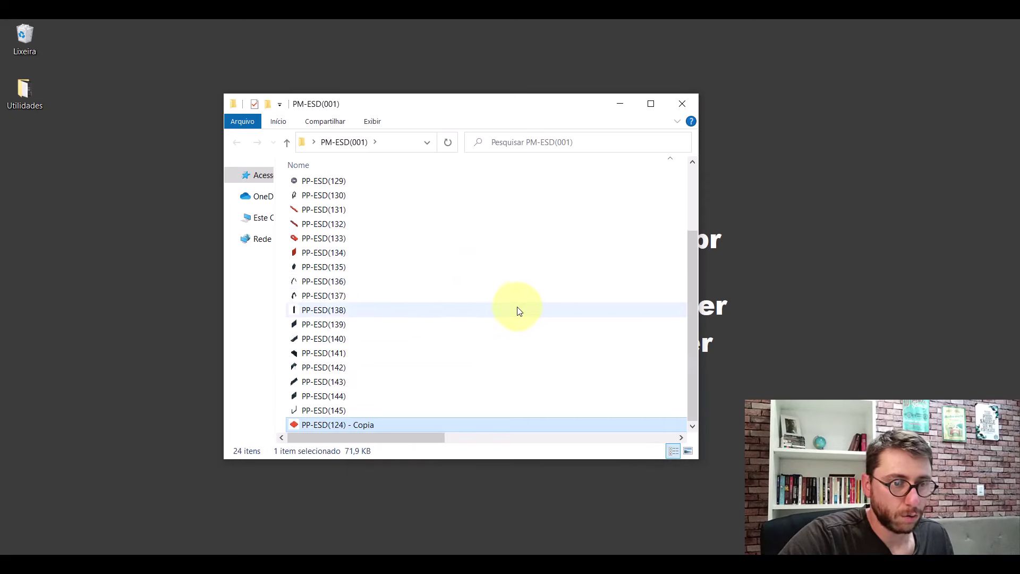
# - Rename the copy to PP-ESD(123), refresh the folder and open it in SolidWorks
pyautogui.rightClick(349, 425)
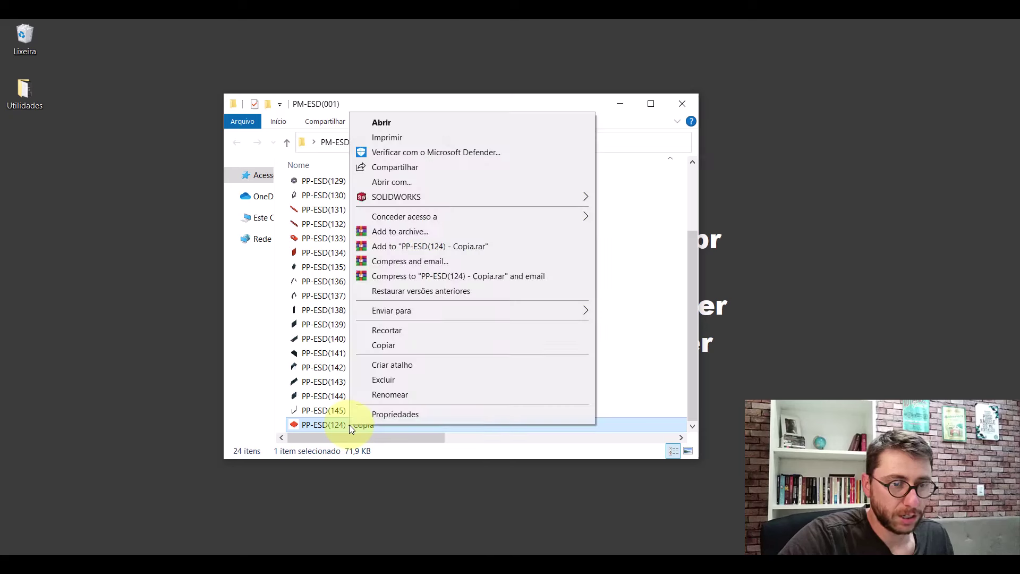
pyautogui.click(380, 394)
pyautogui.write('PP-ESD(12')
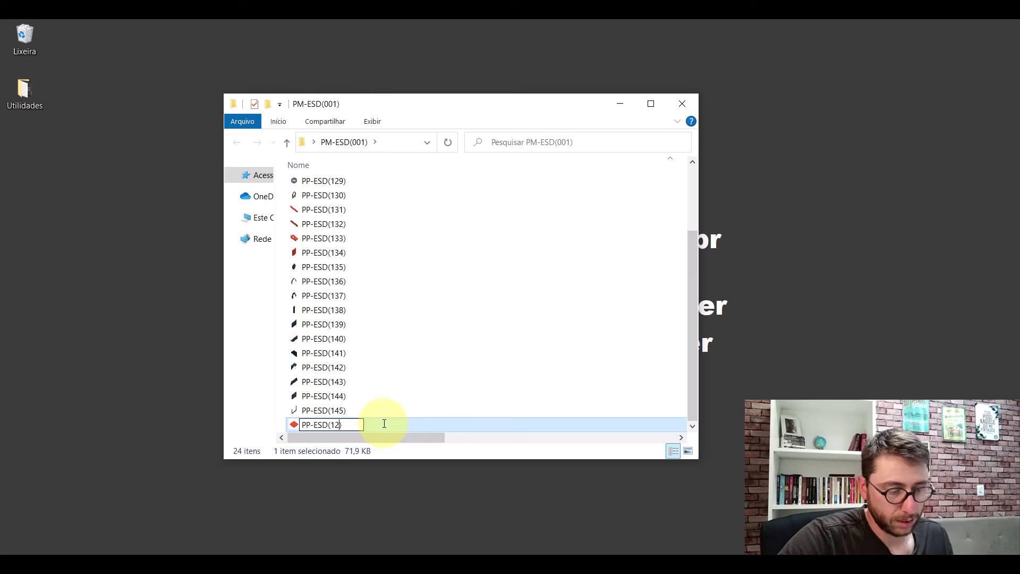
pyautogui.write('4)')
pyautogui.click(623, 333)
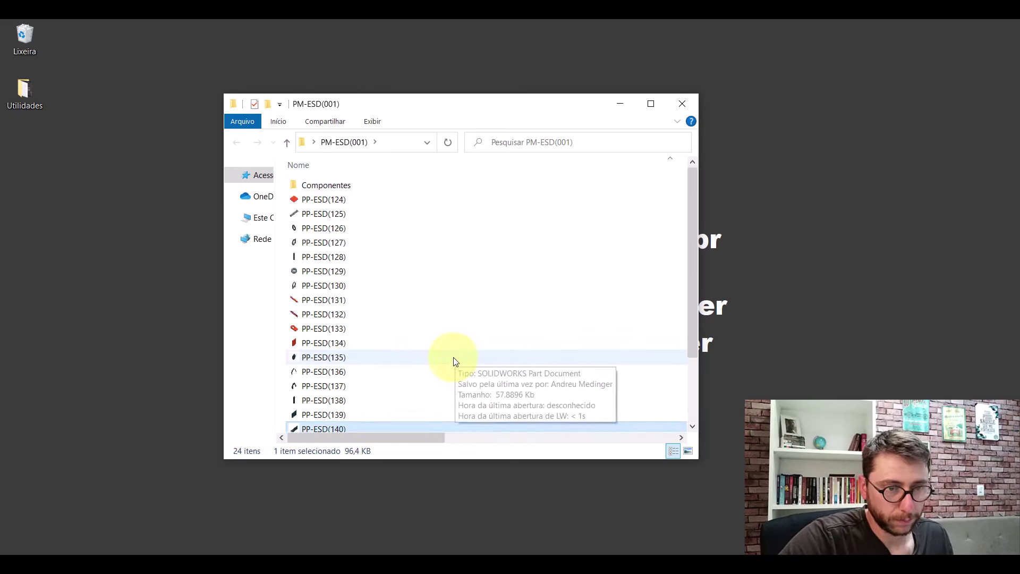
pyautogui.rightClick(485, 295)
pyautogui.click(528, 351)
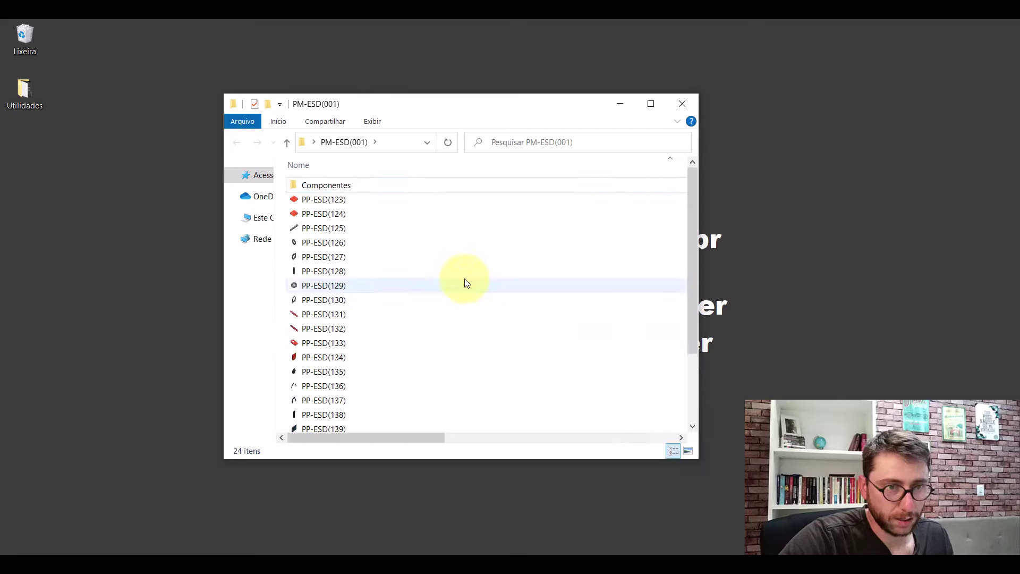
pyautogui.doubleClick(335, 200)
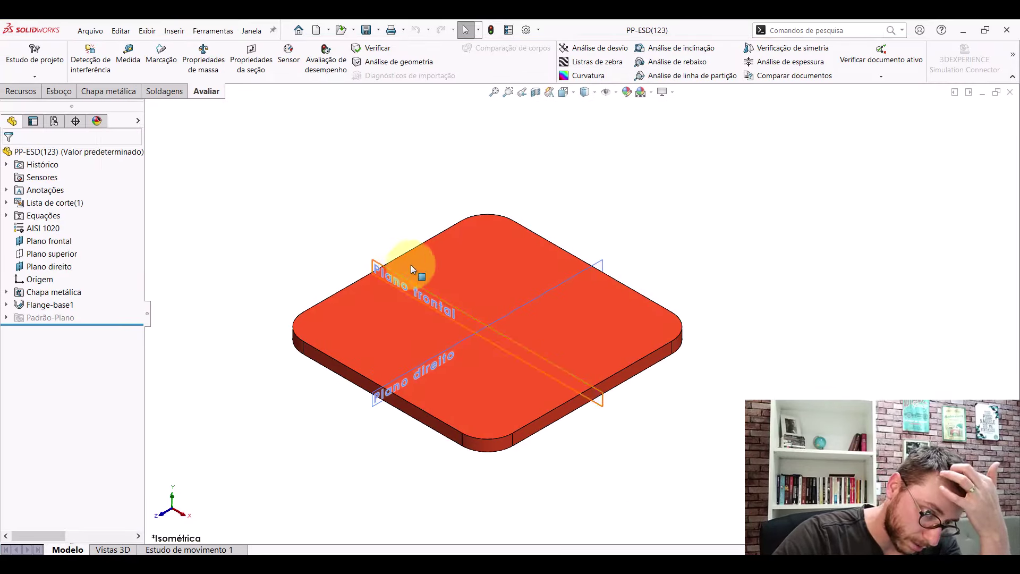
# - Measure the plate's edge to confirm its 4.76 mm thickness
pyautogui.click(128, 55)
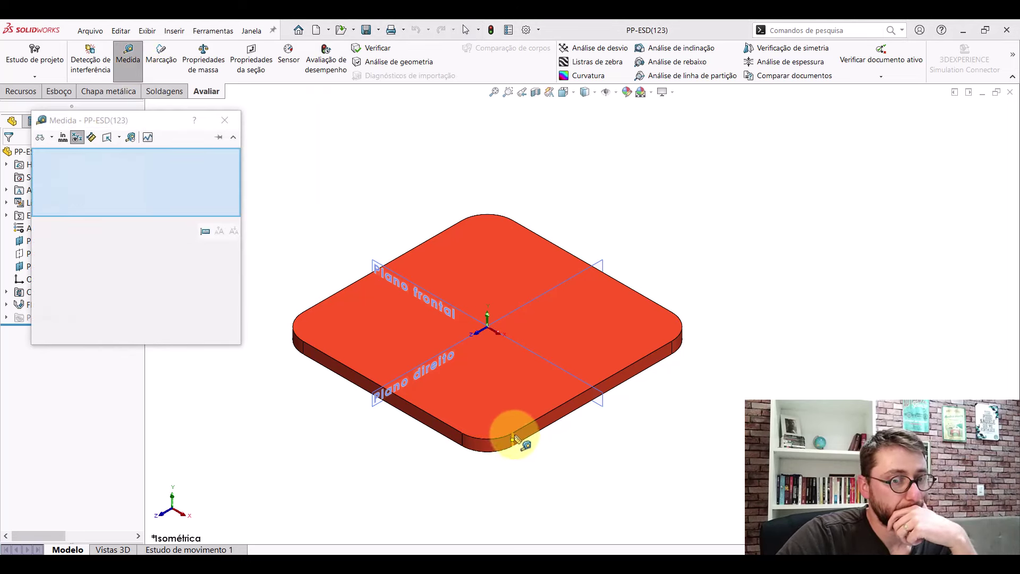
pyautogui.click(514, 439)
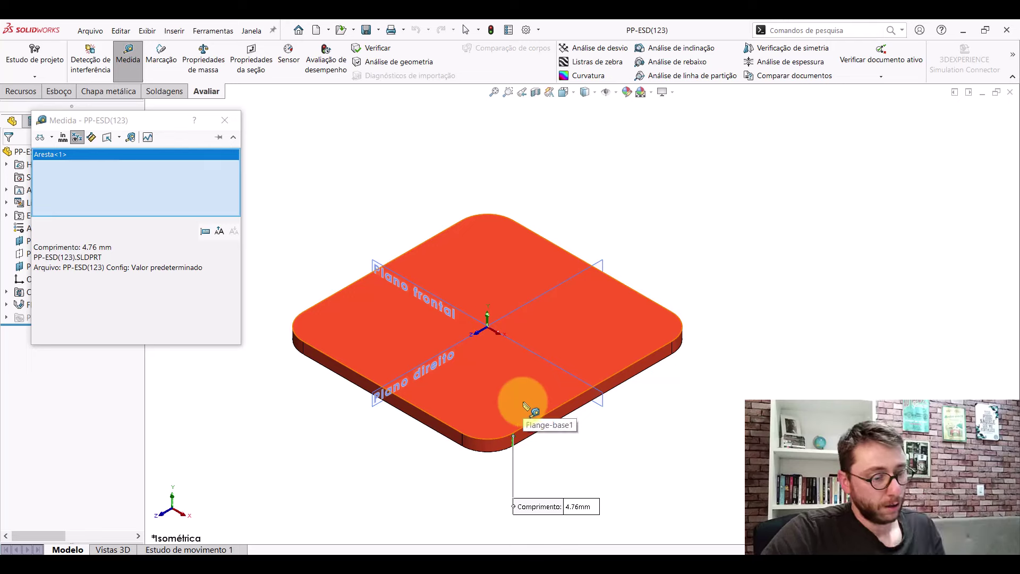
pyautogui.press('Escape')
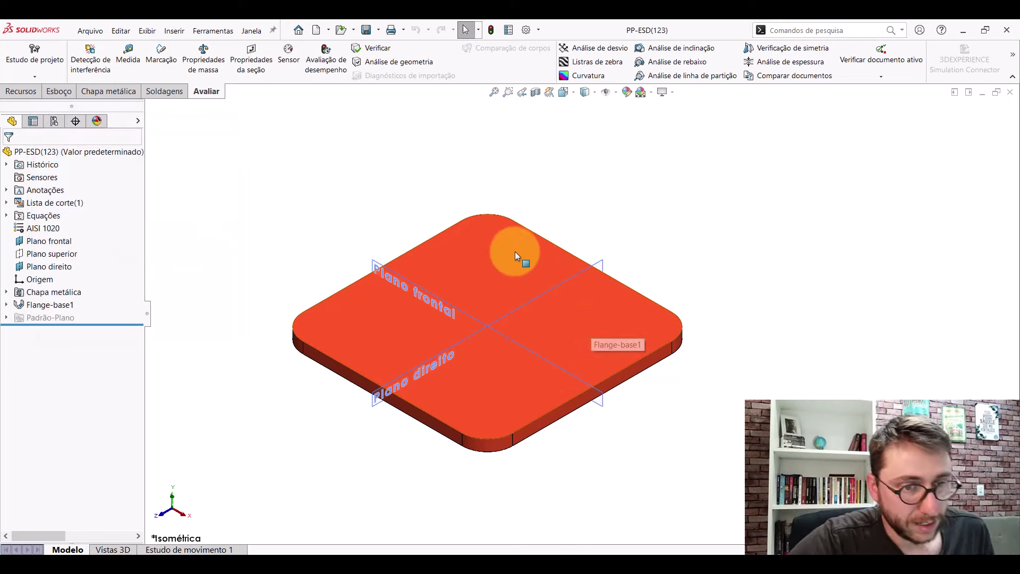
# - Change both 90.00 base flange sketch dimensions to 150 mm
pyautogui.doubleClick(511, 251)
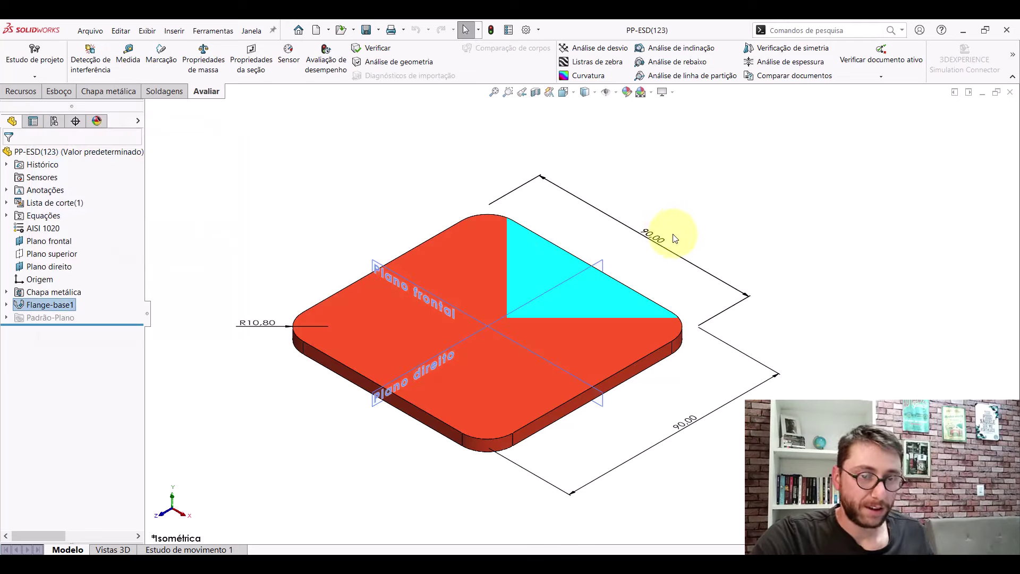
pyautogui.doubleClick(654, 234)
pyautogui.write('150')
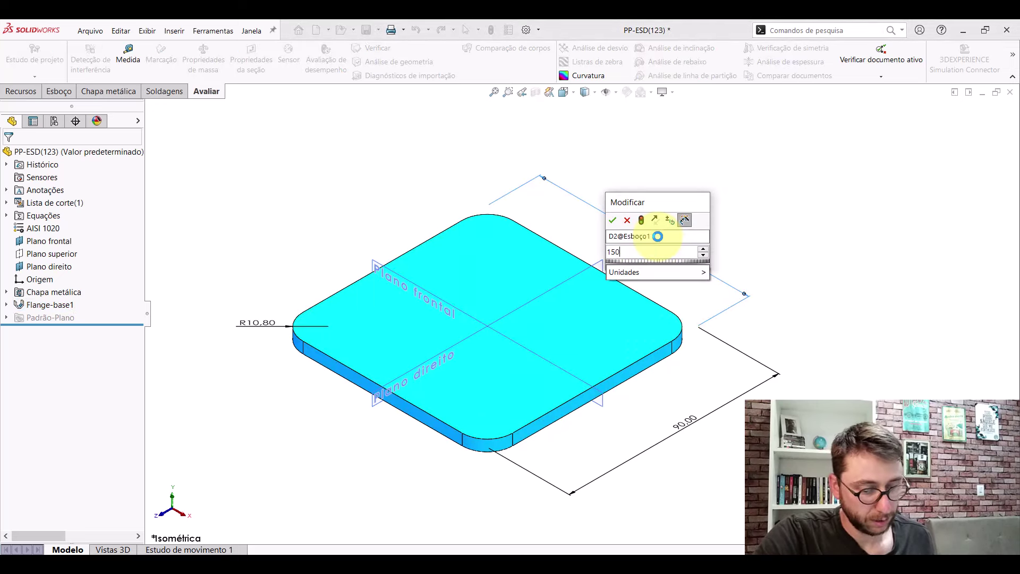
pyautogui.press('Return')
pyautogui.scroll(2, 742, 392)
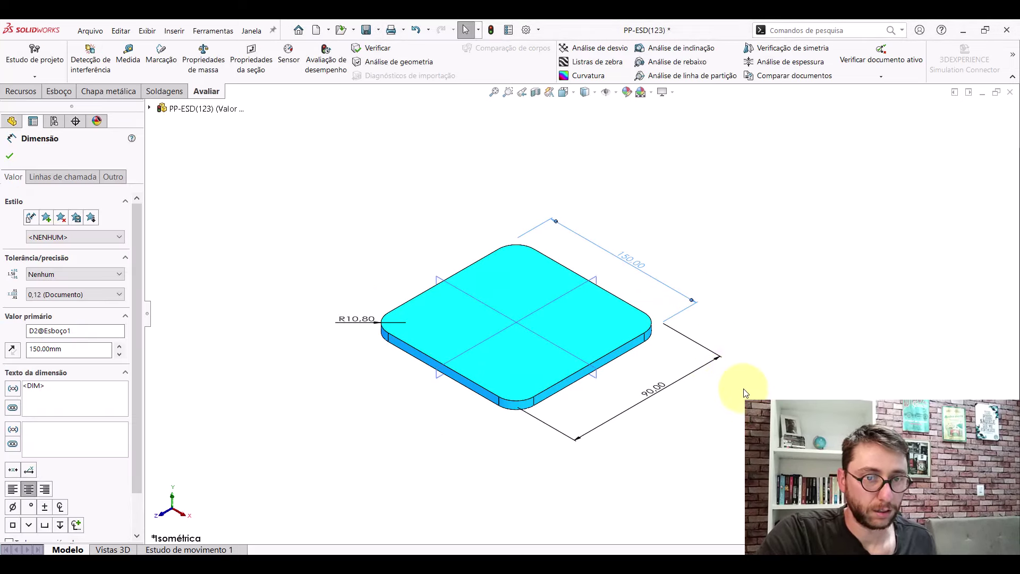
pyautogui.scroll(-5, 616, 384)
pyautogui.doubleClick(549, 366)
pyautogui.write('1')
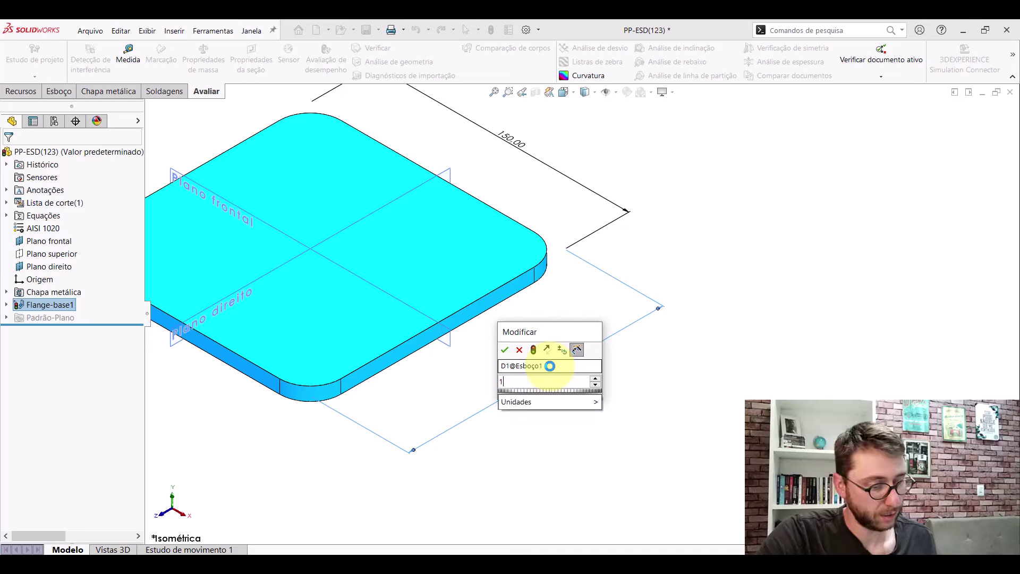
pyautogui.write('0')
pyautogui.press('Return')
pyautogui.scroll(3, 546, 364)
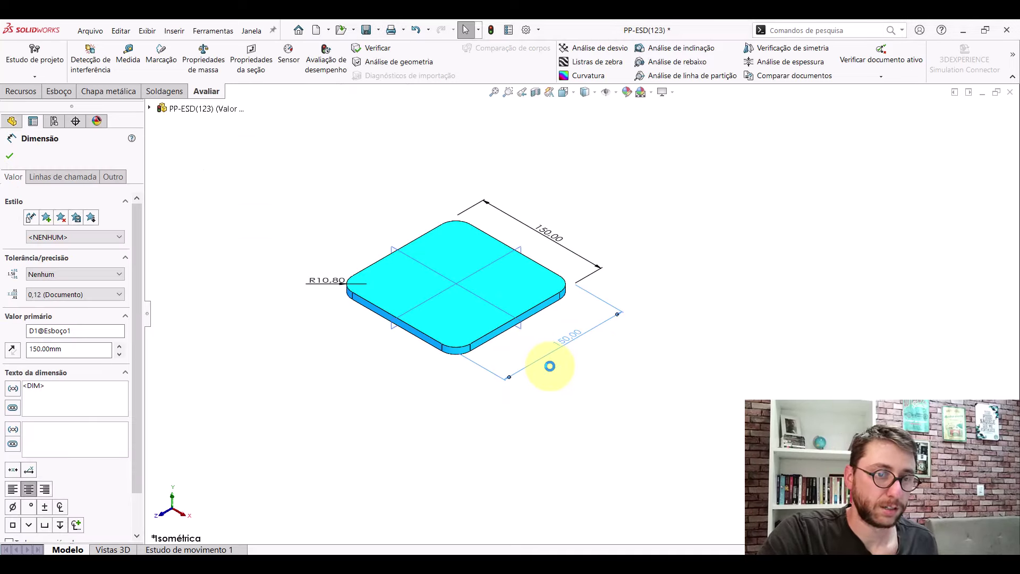
pyautogui.click(538, 133)
pyautogui.scroll(-2, 511, 241)
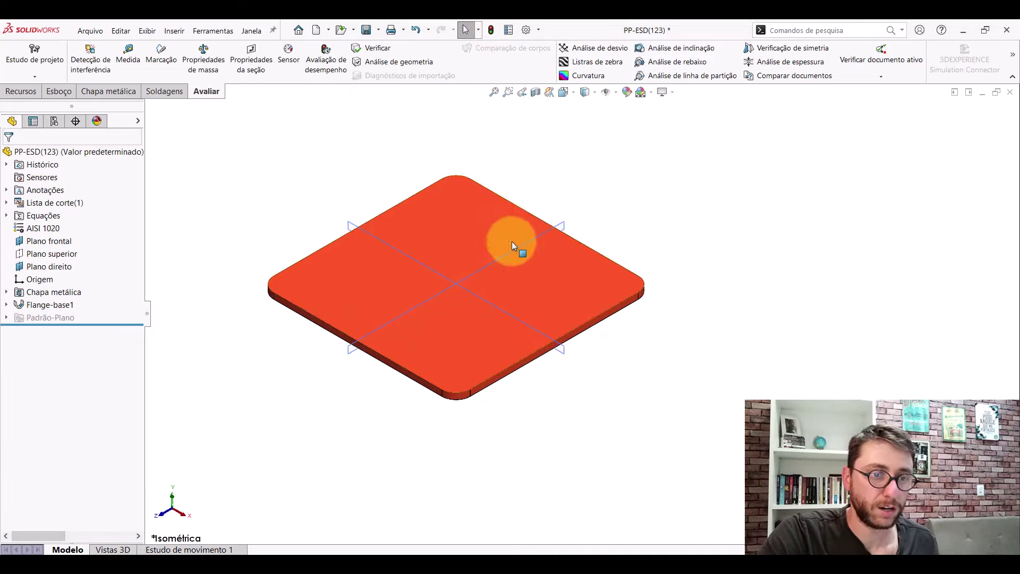
pyautogui.scroll(-2, 499, 290)
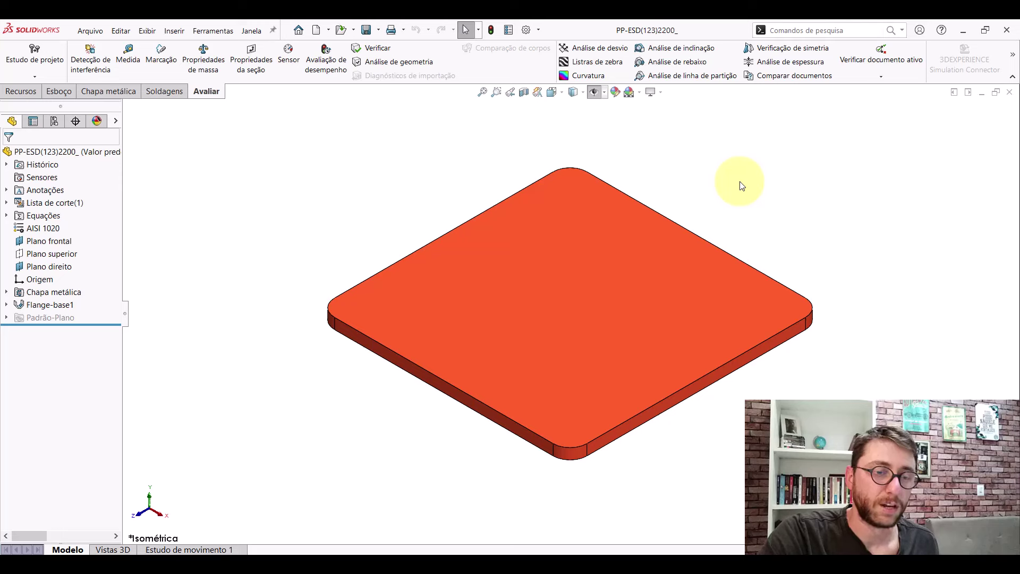
# - Open the PP-ESD(123) part file from disk
pyautogui.click(342, 30)
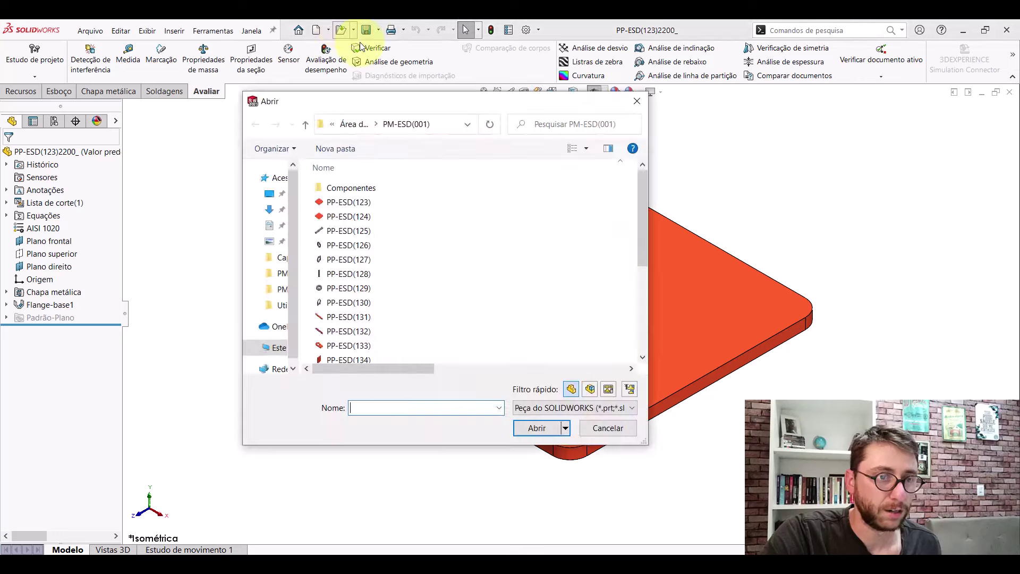
pyautogui.click(350, 203)
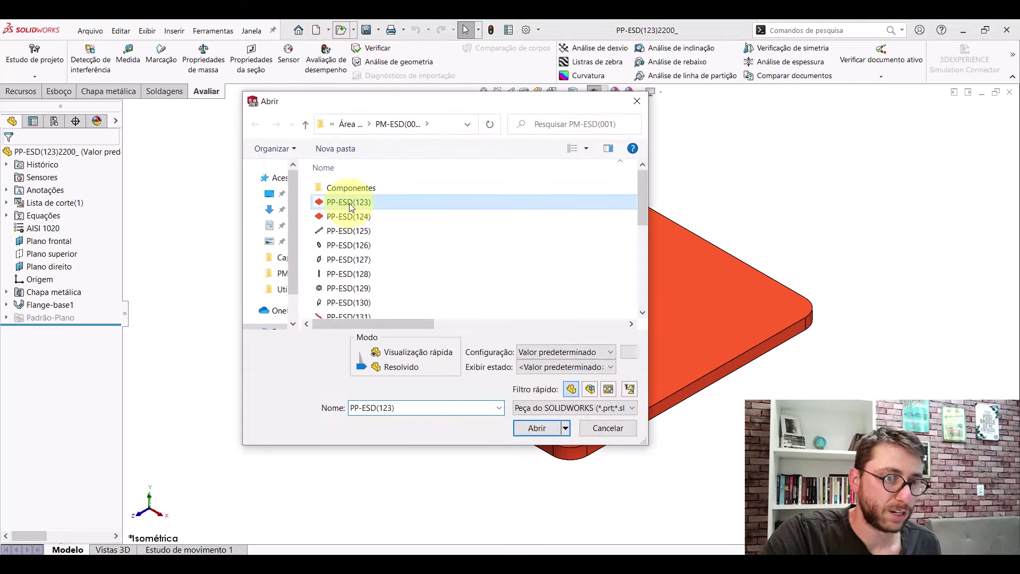
pyautogui.click(543, 425)
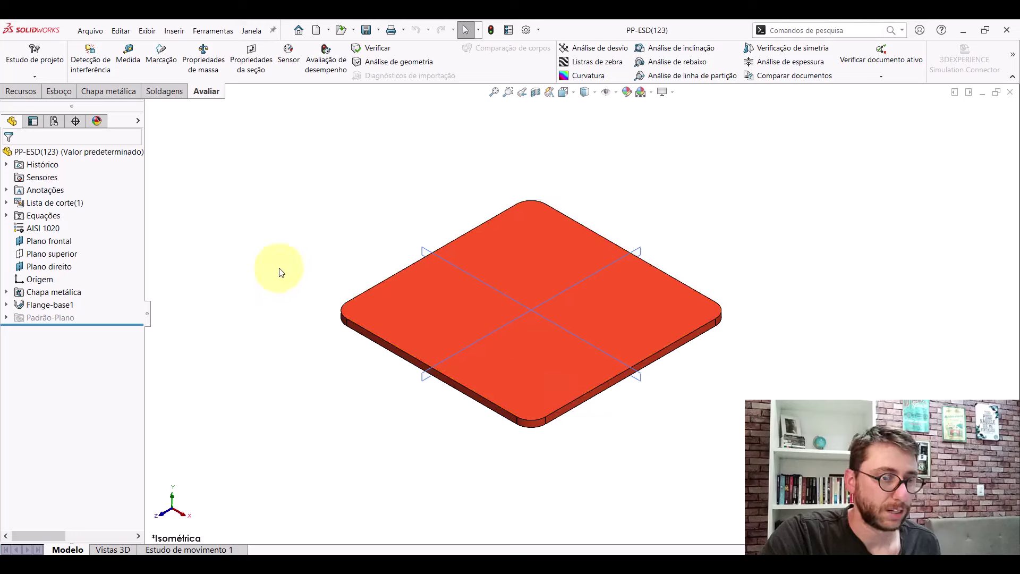
# - Override Flange-base1's default sheet thickness with 6.35 mm
pyautogui.rightClick(52, 304)
pyautogui.click(63, 274)
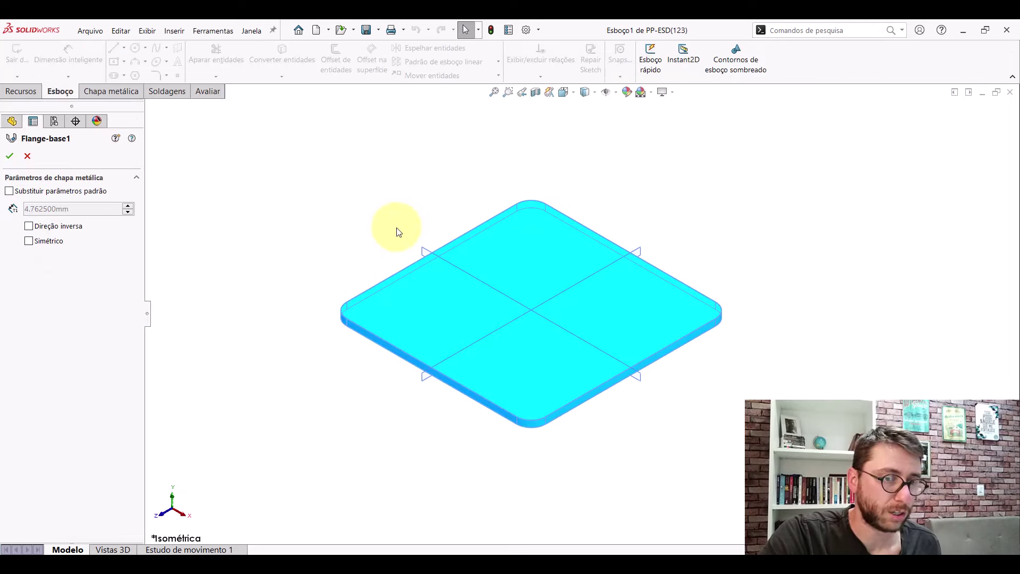
pyautogui.click(10, 191)
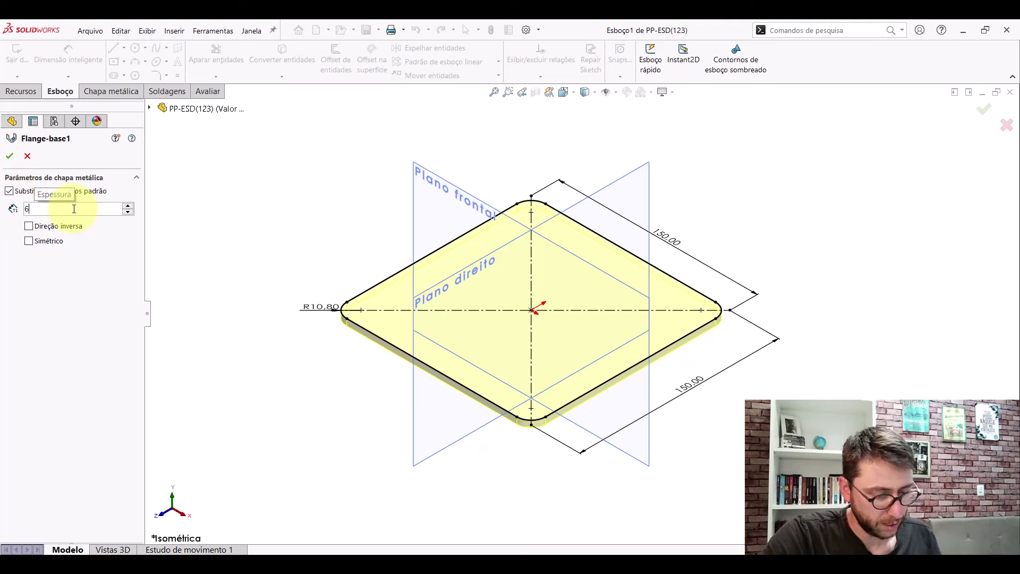
pyautogui.write(',35')
pyautogui.press('Return')
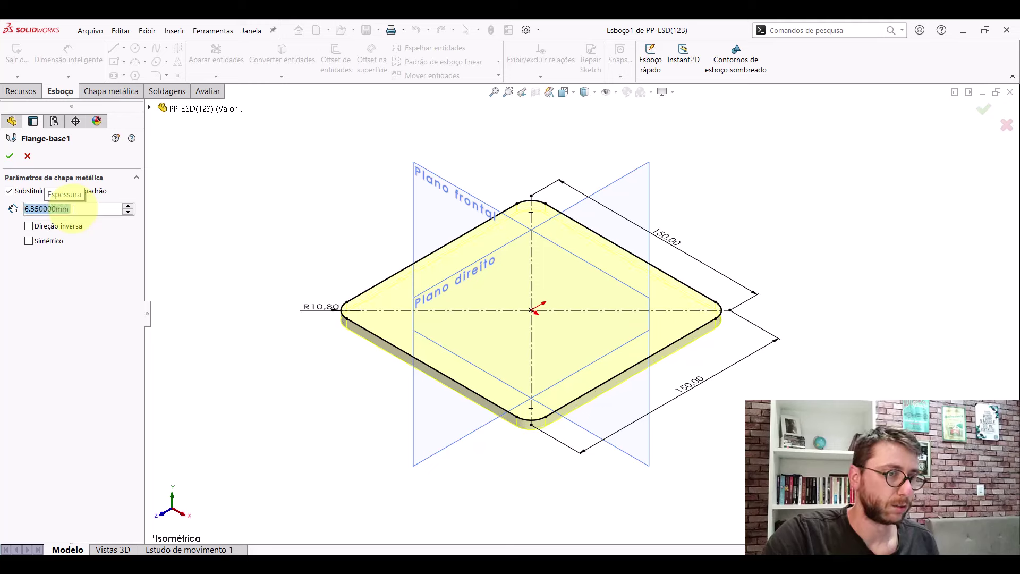
pyautogui.click(11, 156)
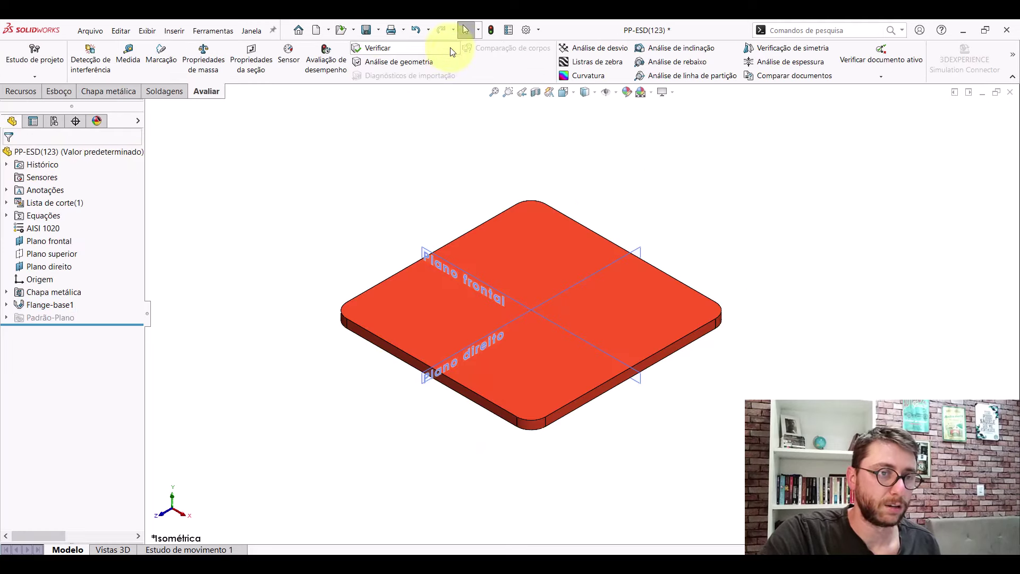
pyautogui.click(1010, 92)
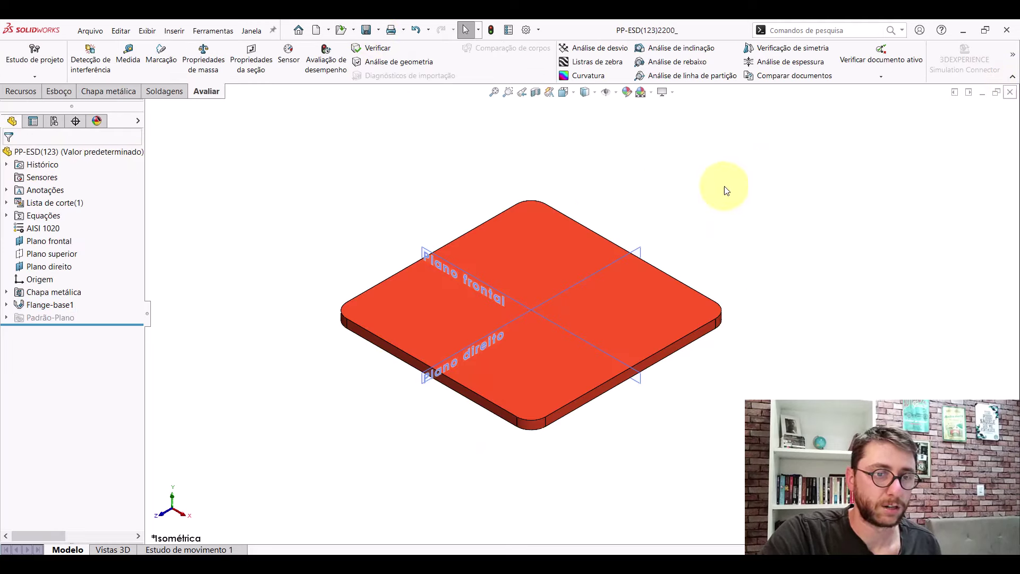
# - Close the PP-ESD(123)2200_ window and select PP-ESD(122)2200_ in the trailer assembly tree
pyautogui.click(1010, 93)
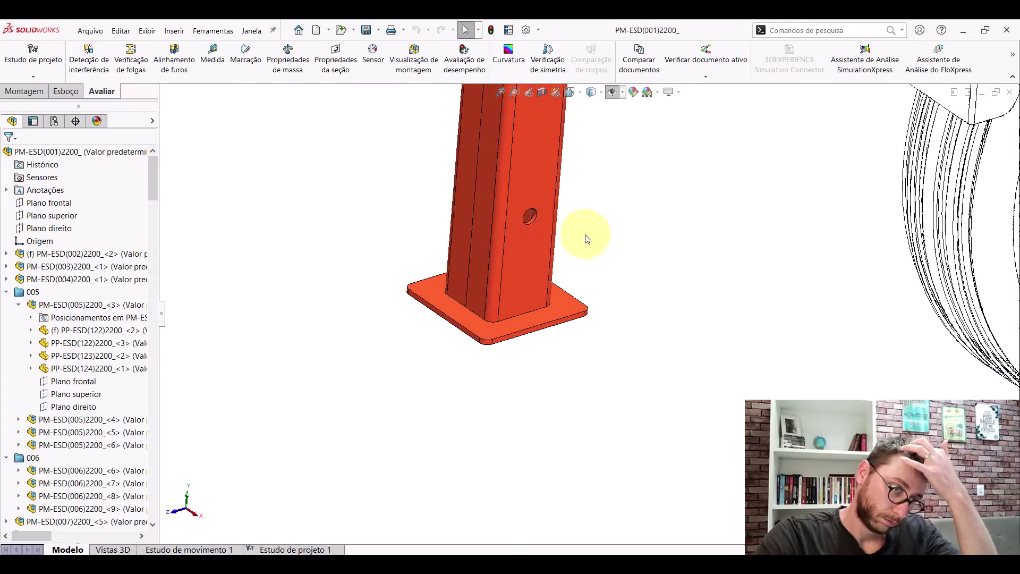
pyautogui.click(84, 360)
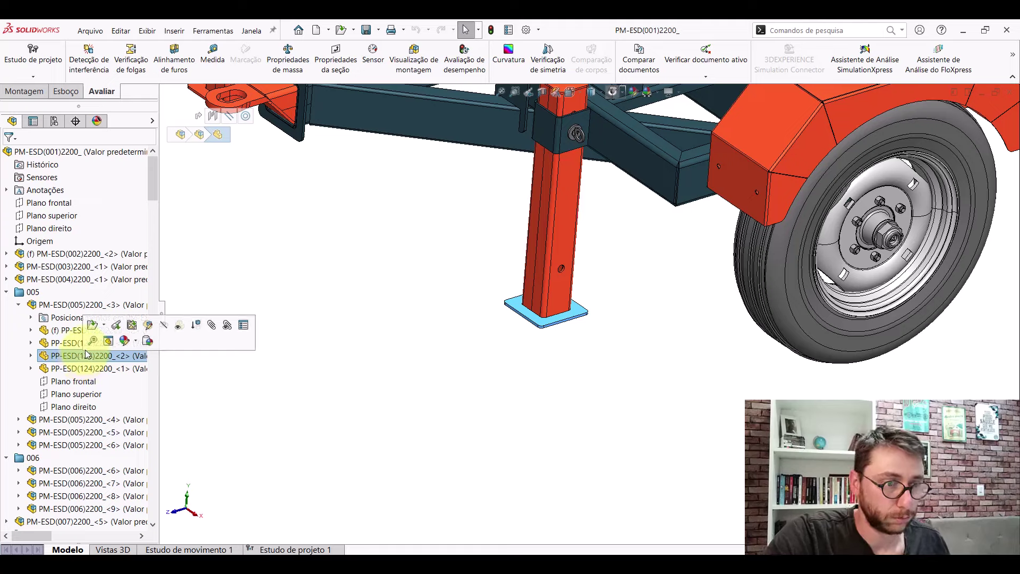
pyautogui.click(73, 343)
pyautogui.press('z')
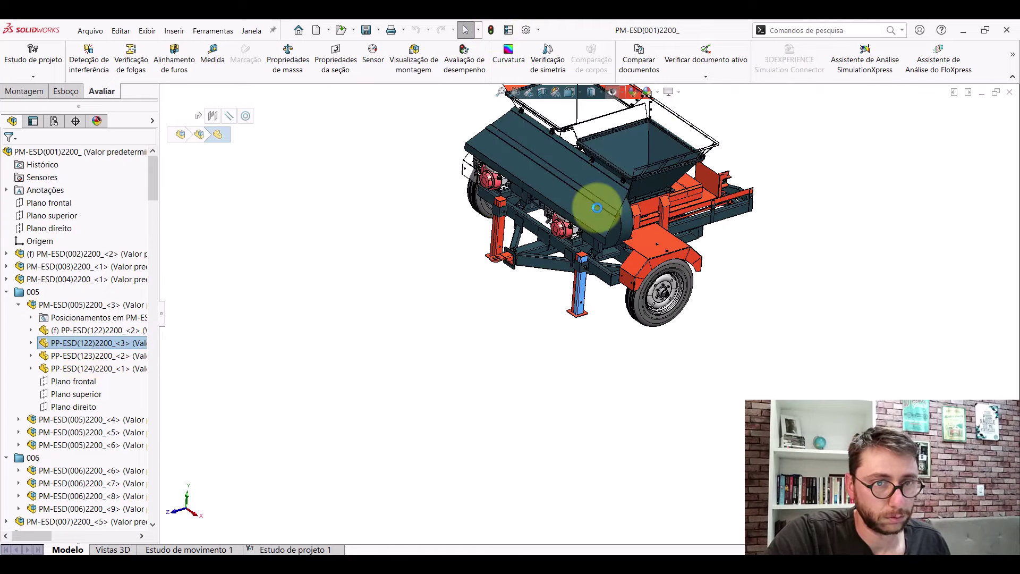
pyautogui.scroll(-5, 597, 209)
pyautogui.scroll(-3, 576, 284)
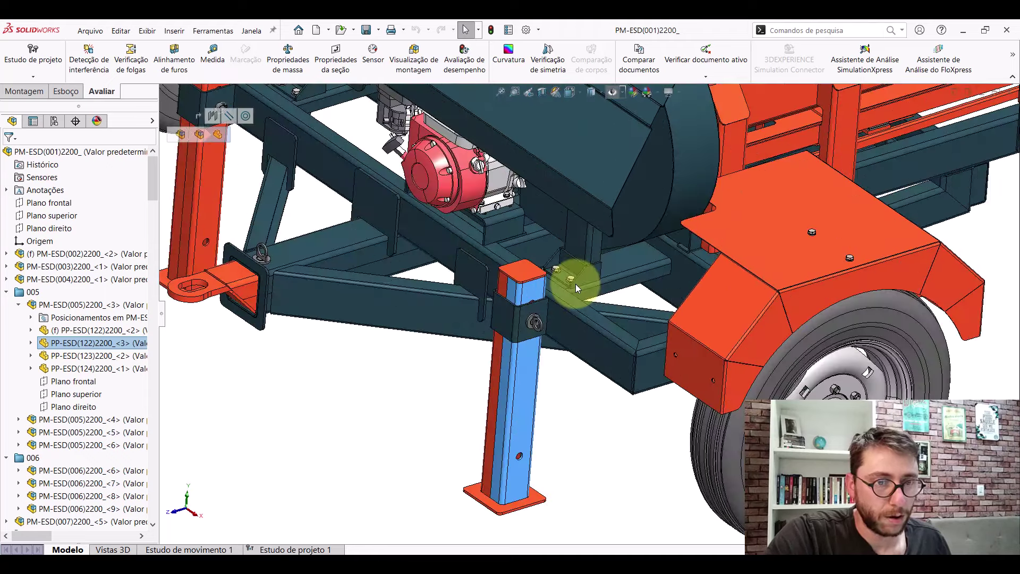
pyautogui.scroll(-1, 575, 284)
pyautogui.click(405, 381)
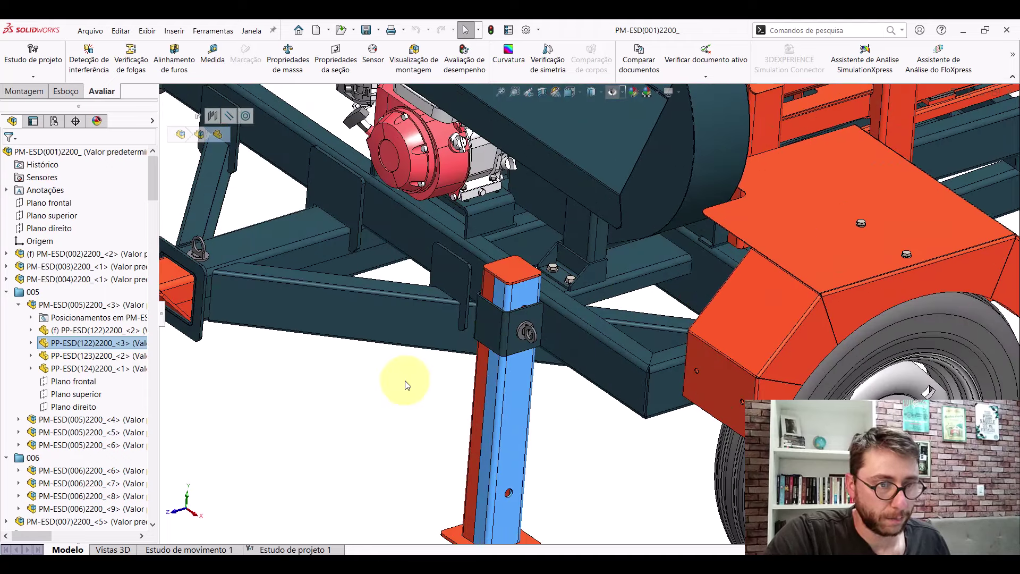
# - Zoom onto the PP-ESD(122)2200_ jack-stand leg and select its front face
pyautogui.click(93, 345)
pyautogui.scroll(3, 524, 385)
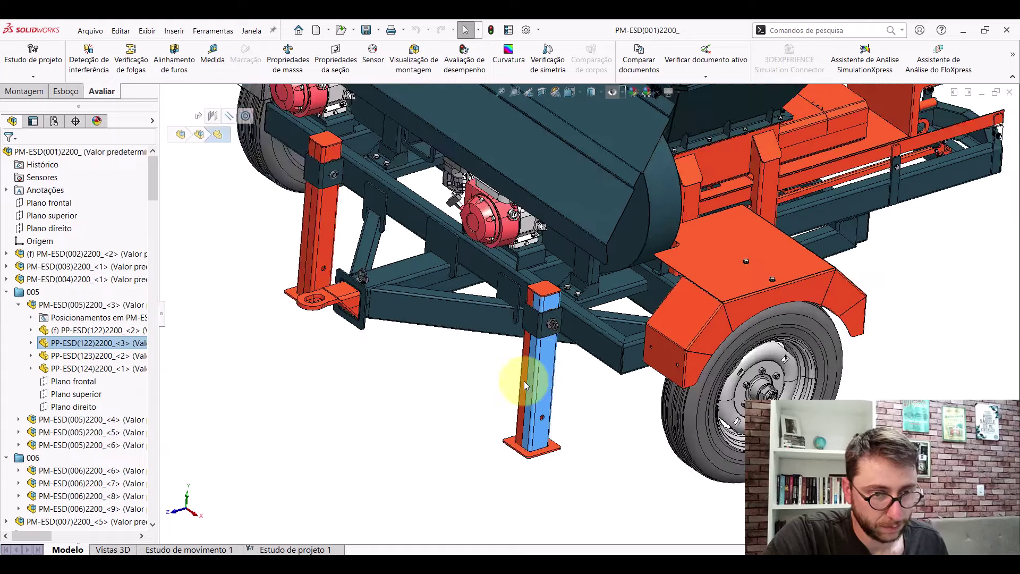
pyautogui.scroll(-1, 569, 342)
pyautogui.scroll(-2, 581, 345)
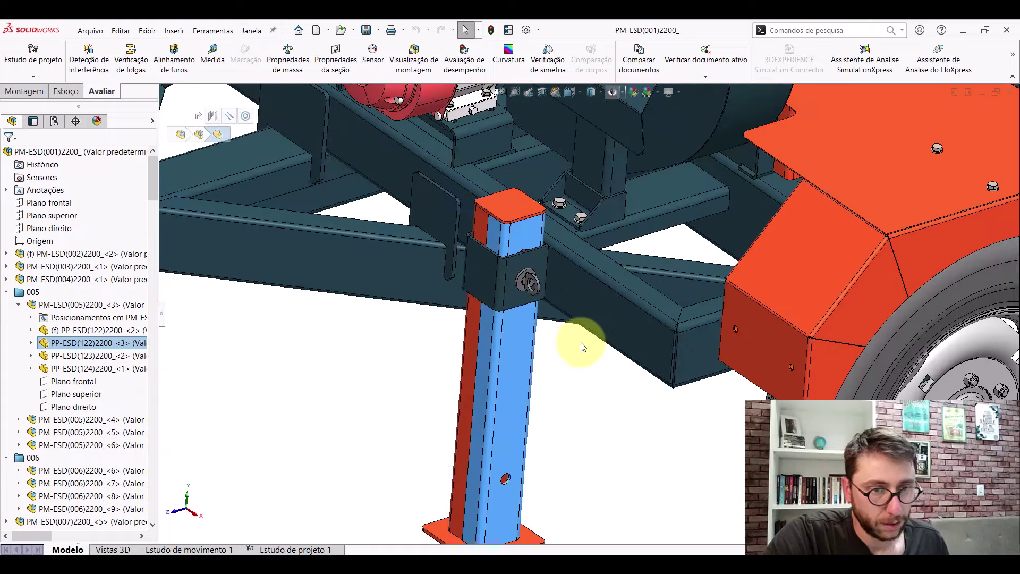
pyautogui.click(572, 371)
pyautogui.click(517, 336)
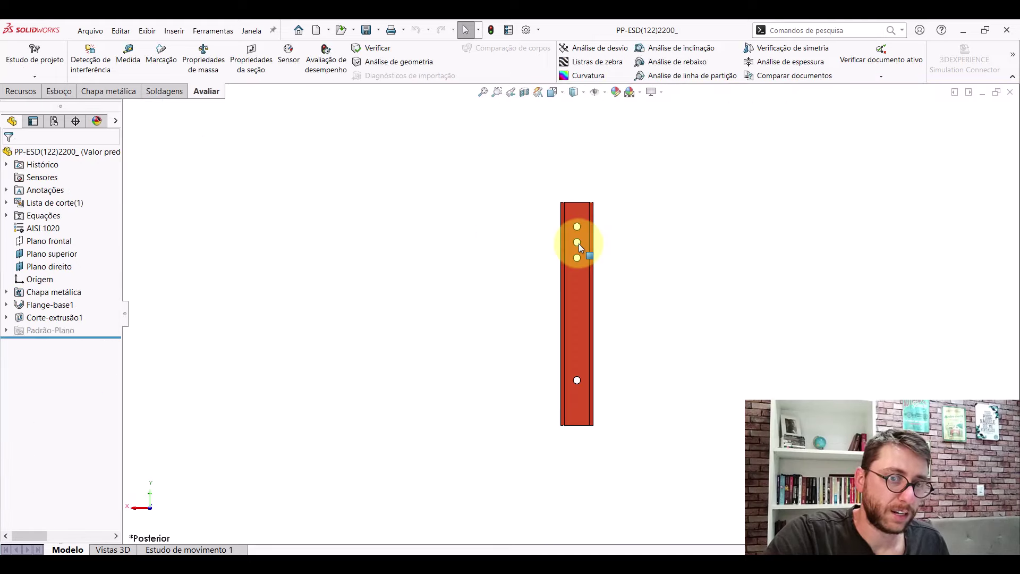
# - Turn the leg to an isometric view and inspect its Flange-base1 and Corte-extrusão1 features
pyautogui.press('space')
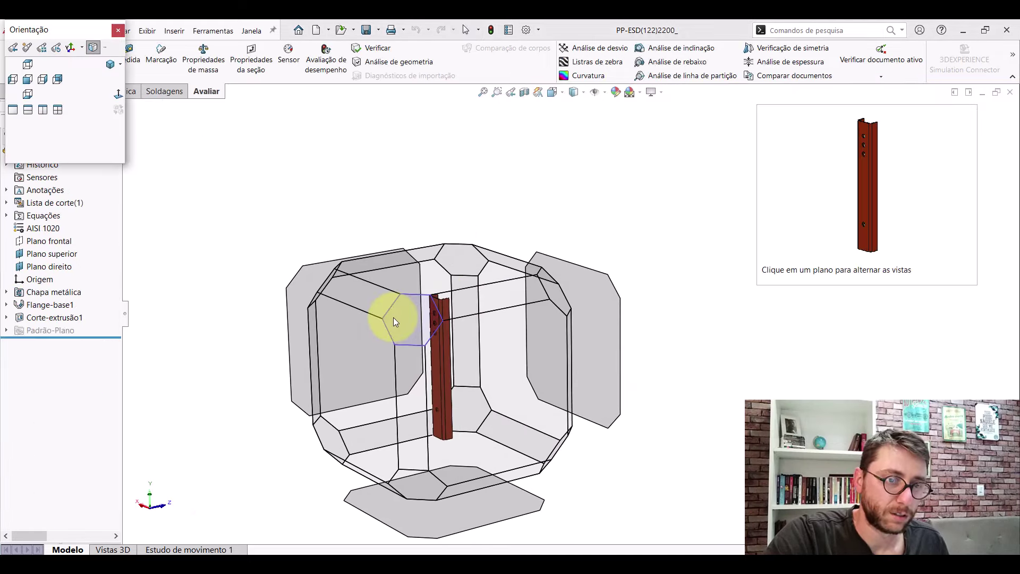
pyautogui.click(393, 318)
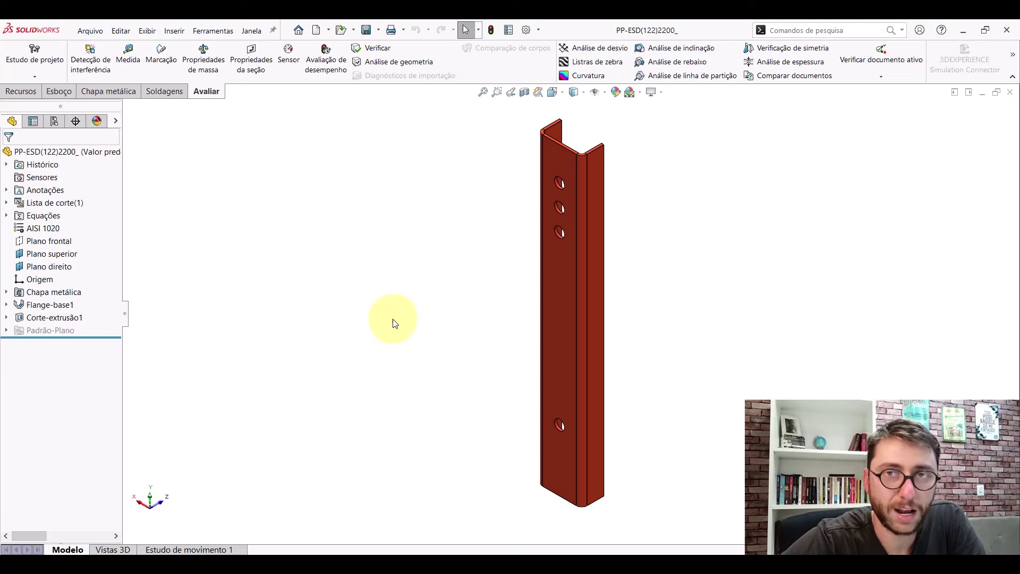
pyautogui.click(50, 305)
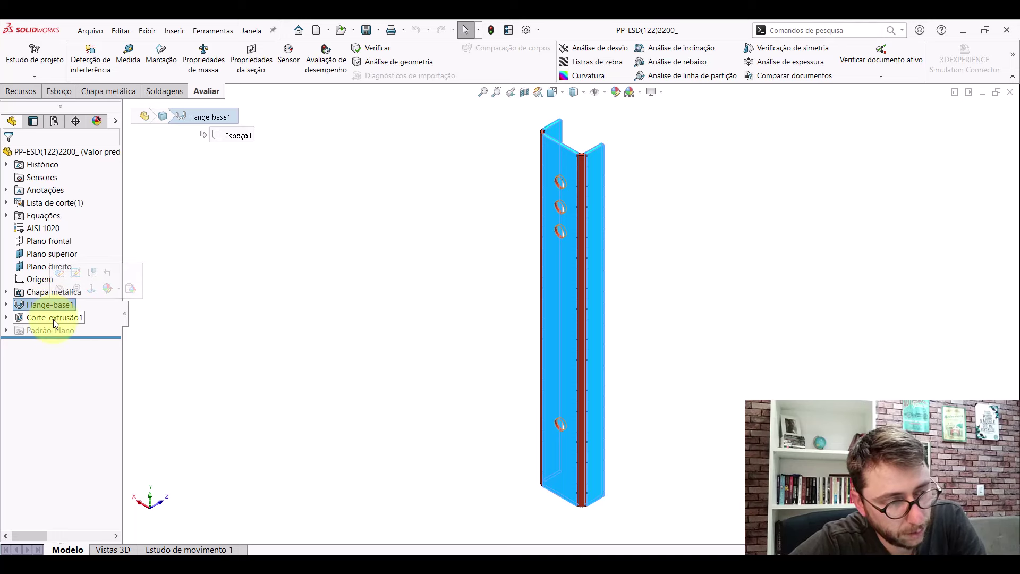
pyautogui.click(53, 318)
pyautogui.click(298, 307)
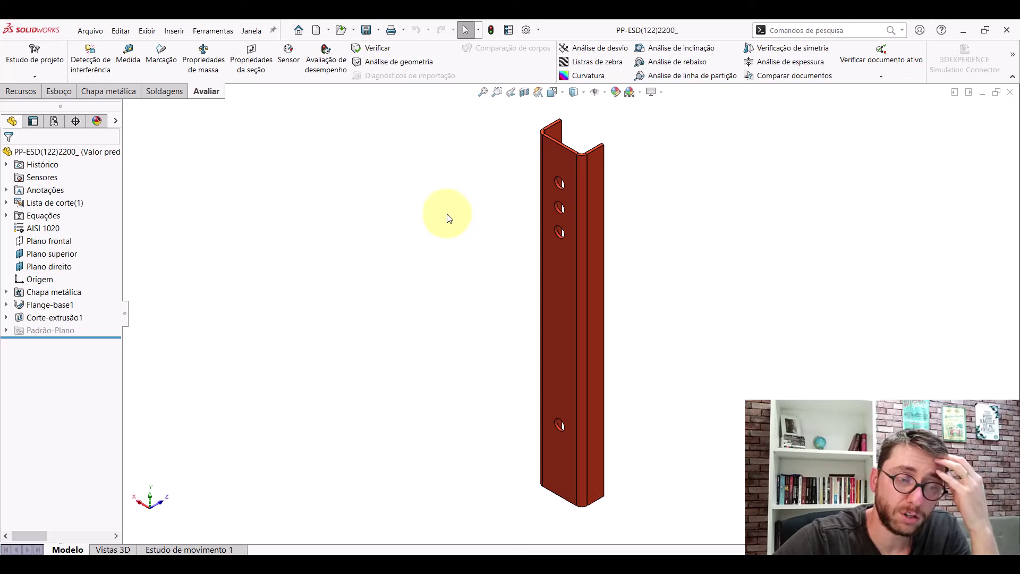
pyautogui.click(64, 306)
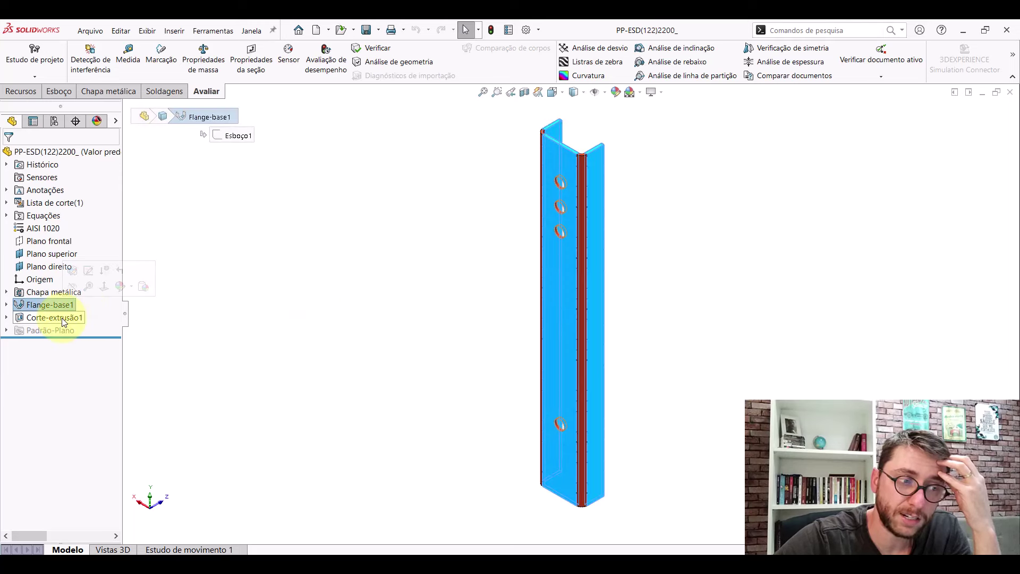
pyautogui.click(62, 318)
pyautogui.click(280, 340)
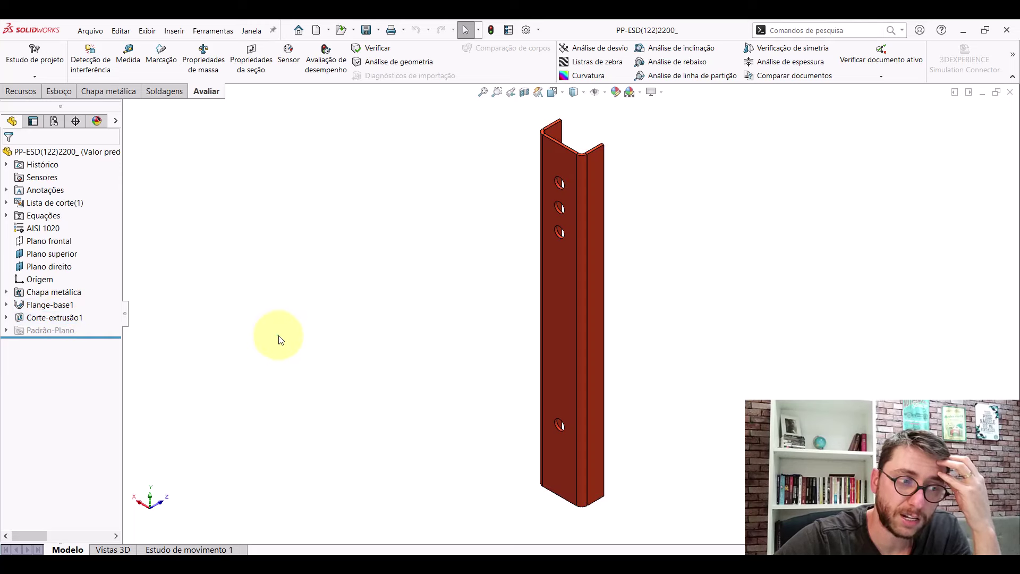
pyautogui.click(63, 307)
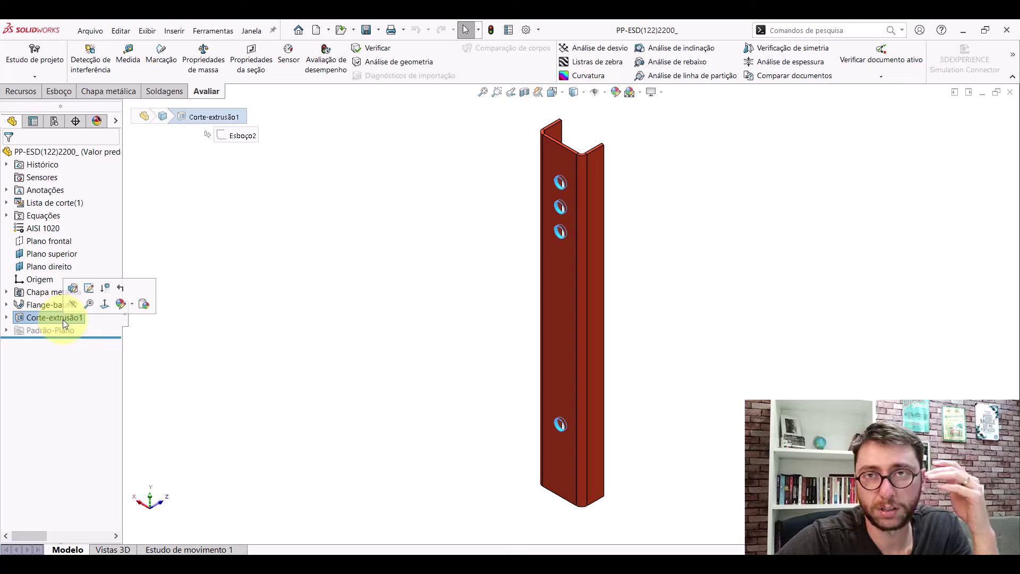
# - Create a new part document and set it to an isometric view
pyautogui.click(411, 282)
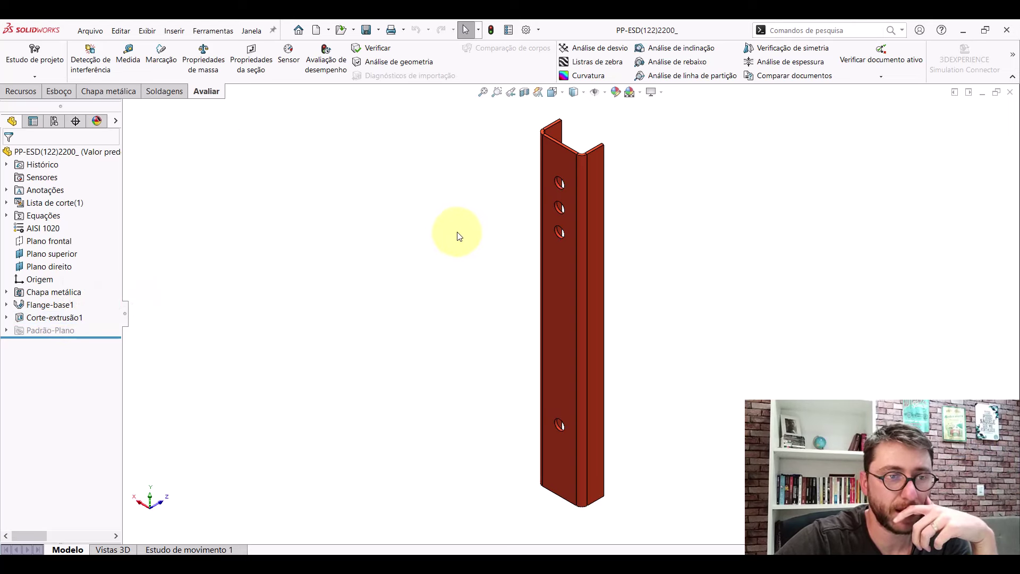
pyautogui.click(317, 31)
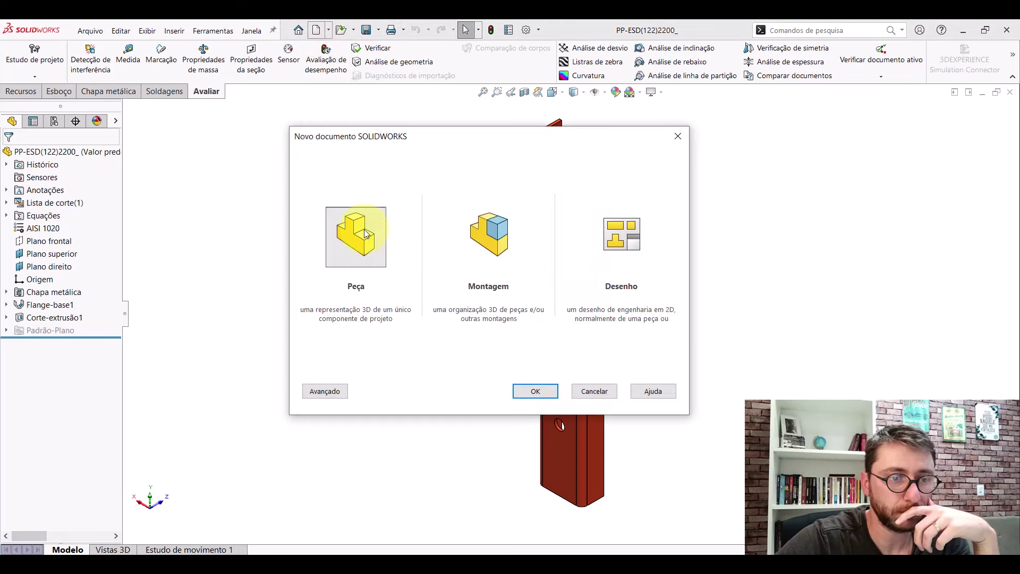
pyautogui.click(535, 391)
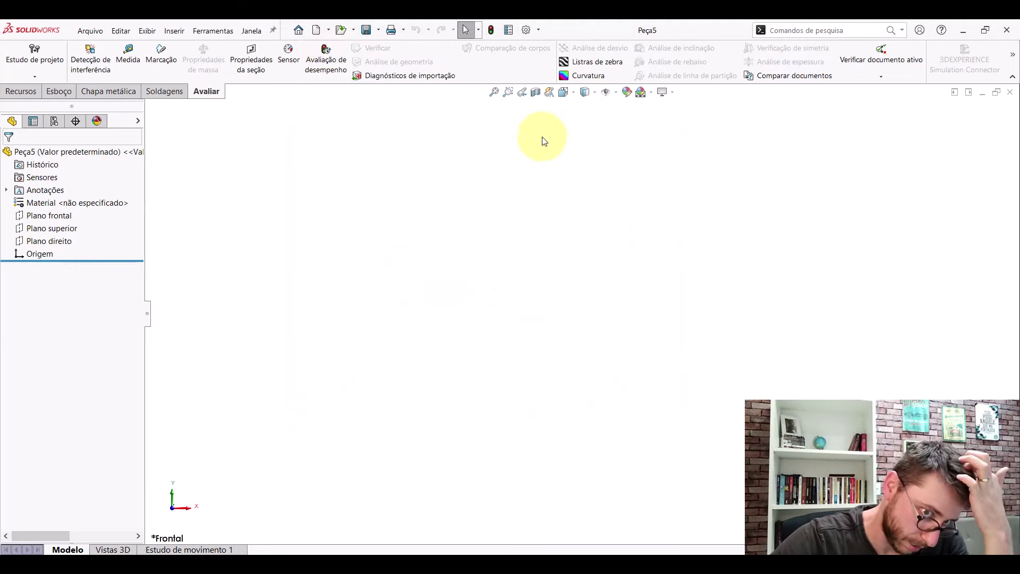
pyautogui.click(564, 92)
pyautogui.click(623, 123)
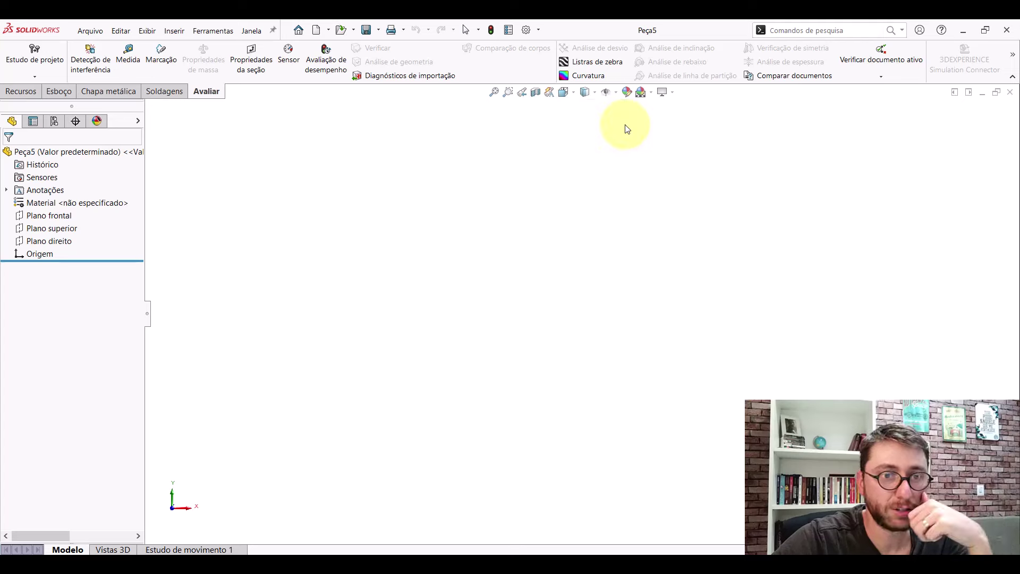
# - Sketch an open three-line U profile on the top plane
pyautogui.click(56, 230)
pyautogui.click(64, 212)
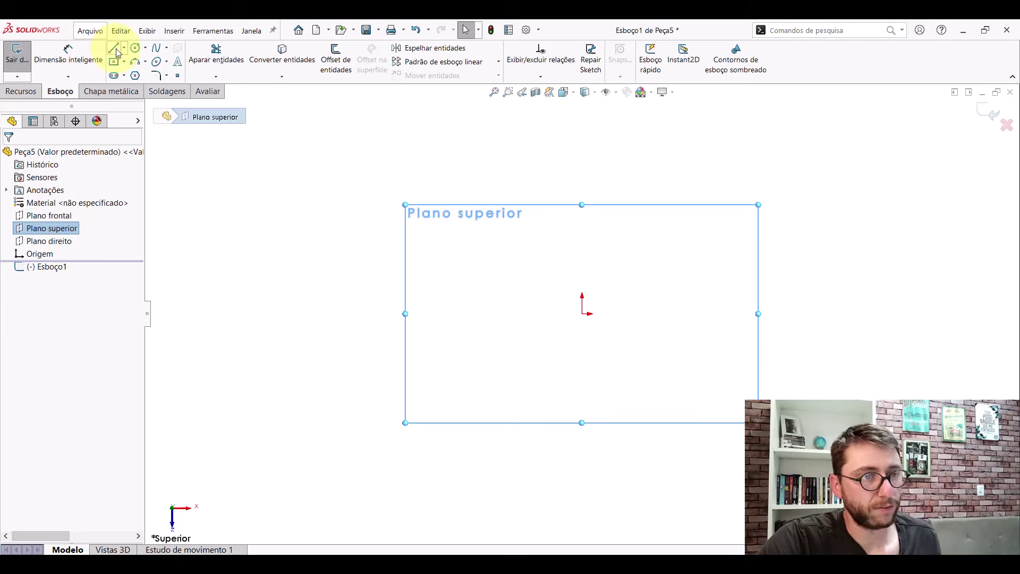
pyautogui.click(114, 49)
pyautogui.click(439, 263)
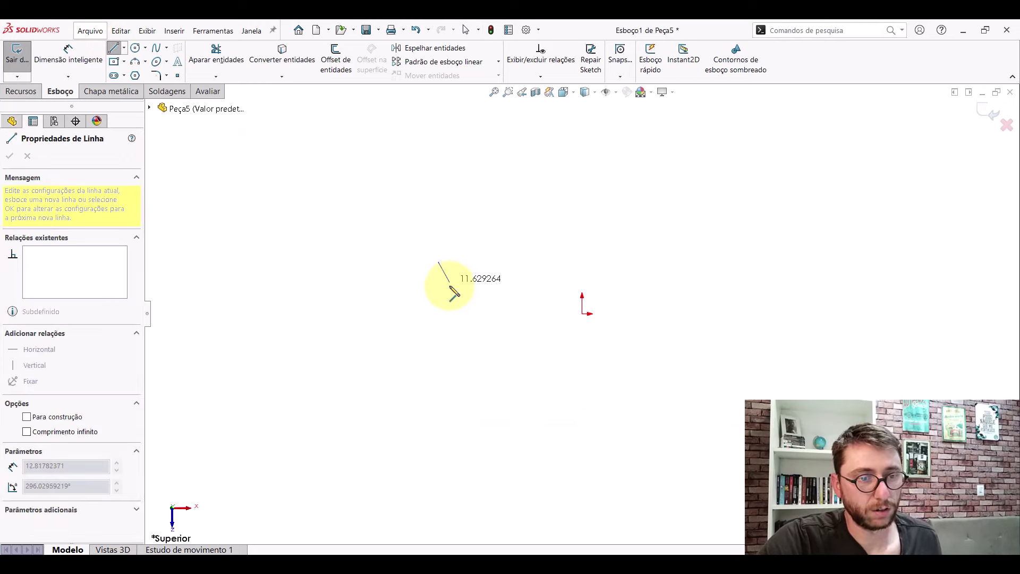
pyautogui.click(438, 314)
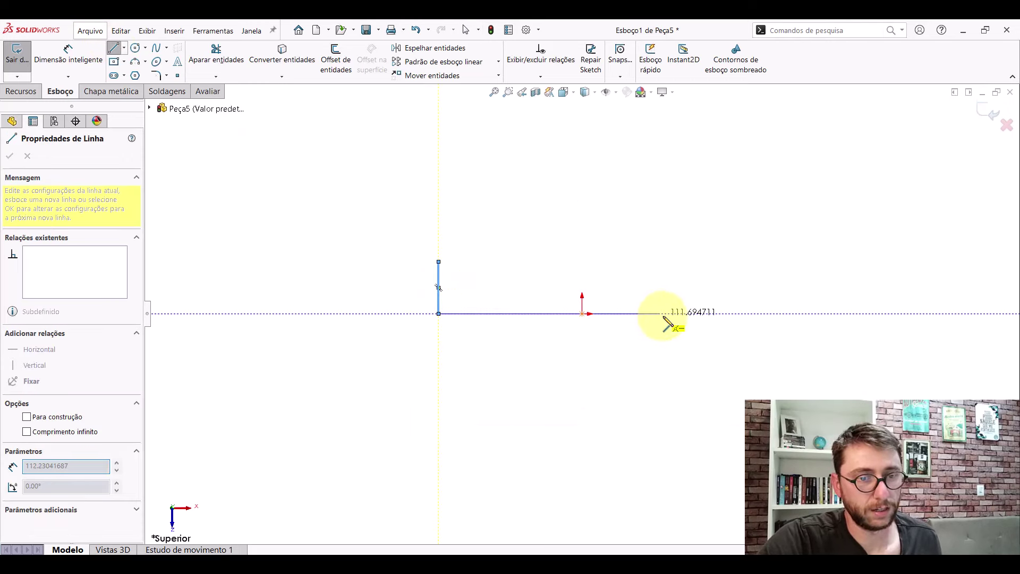
pyautogui.click(703, 314)
pyautogui.doubleClick(702, 262)
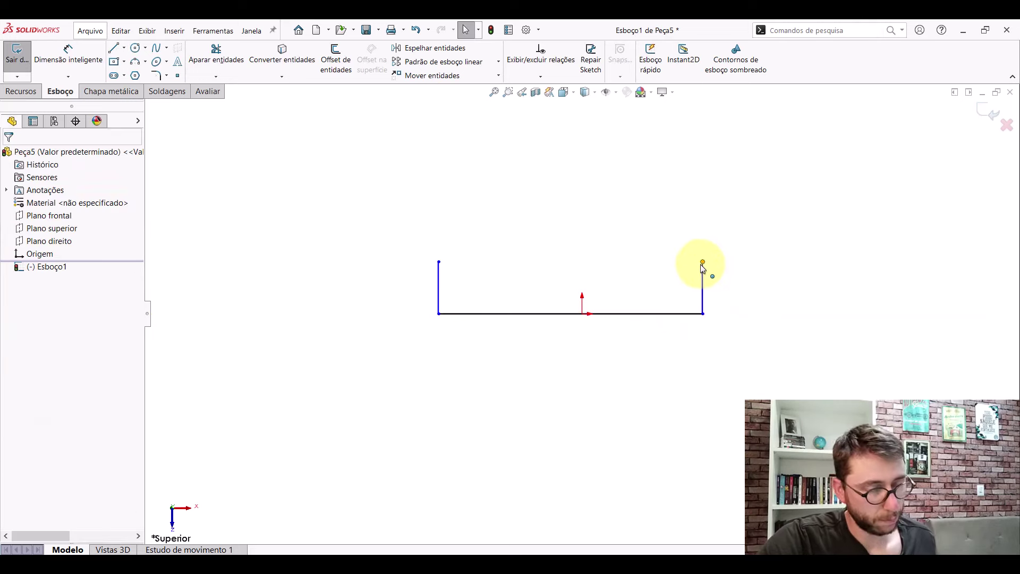
# - Add a Midpoint relation between base line and origin, and Equal between the vertical sides
pyautogui.click(628, 318)
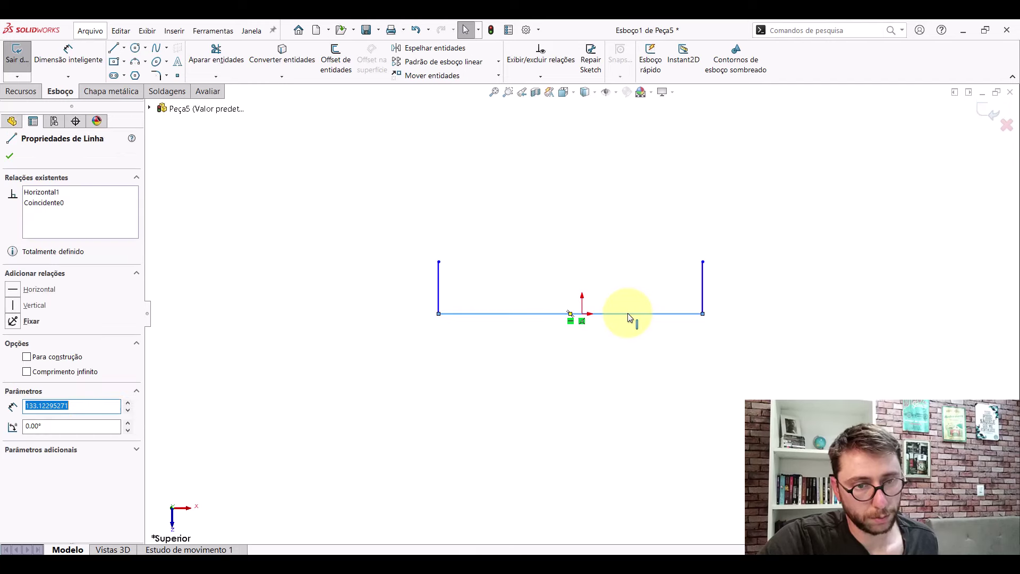
pyautogui.keyDown('ctrl'); pyautogui.click(582, 314); pyautogui.keyUp('ctrl')
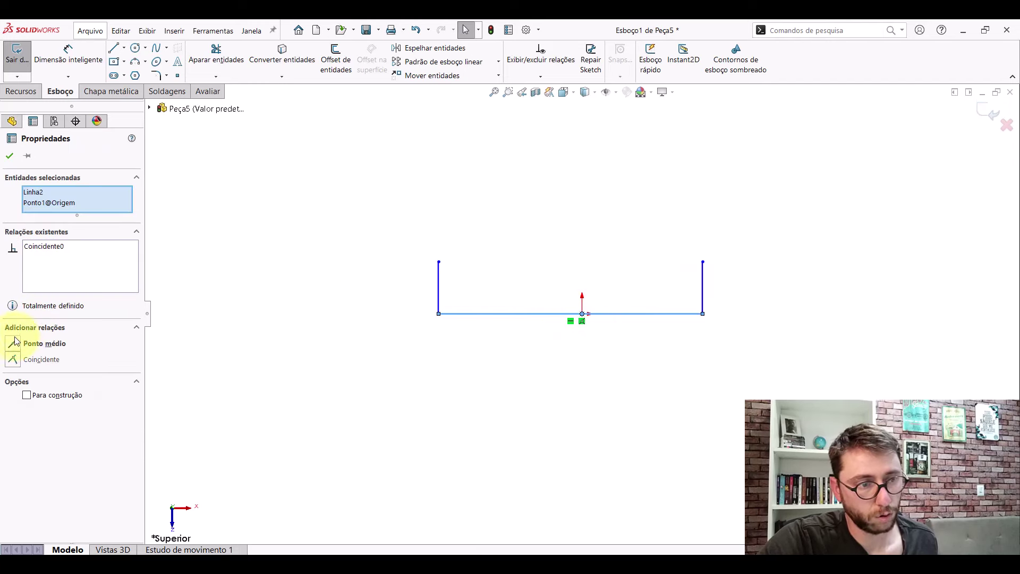
pyautogui.click(10, 157)
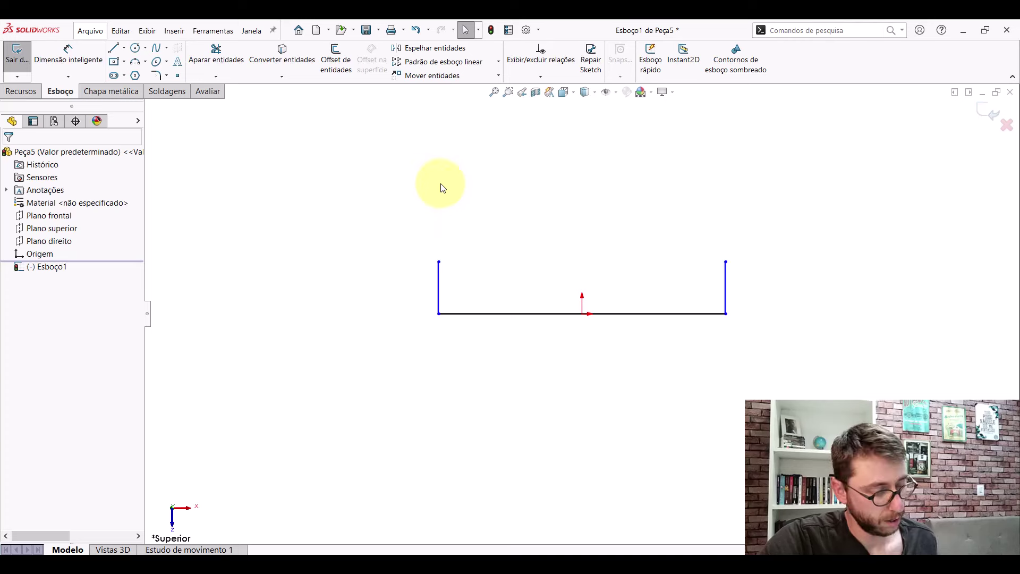
pyautogui.click(440, 274)
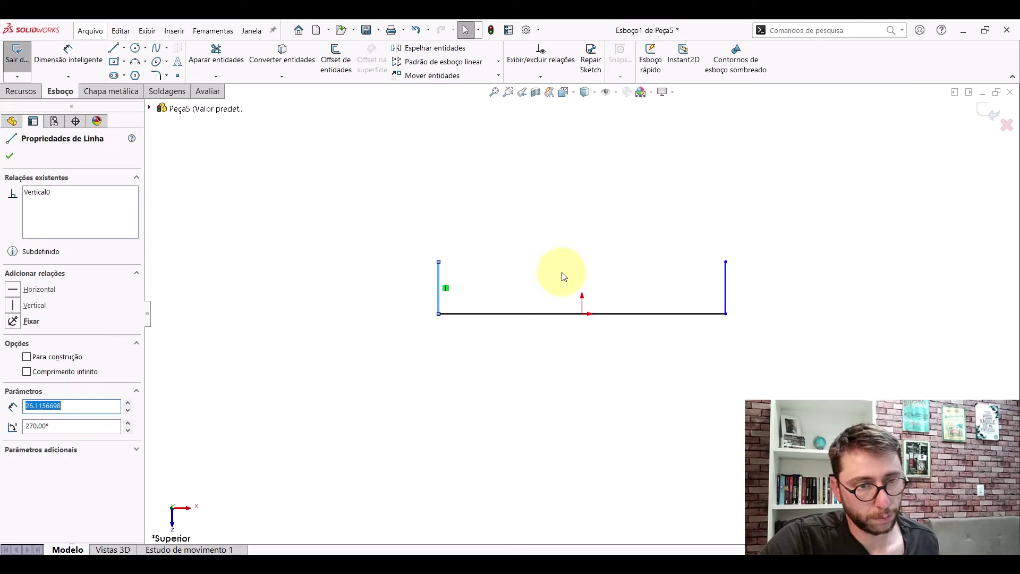
pyautogui.keyDown('ctrl'); pyautogui.click(726, 277); pyautogui.keyUp('ctrl')
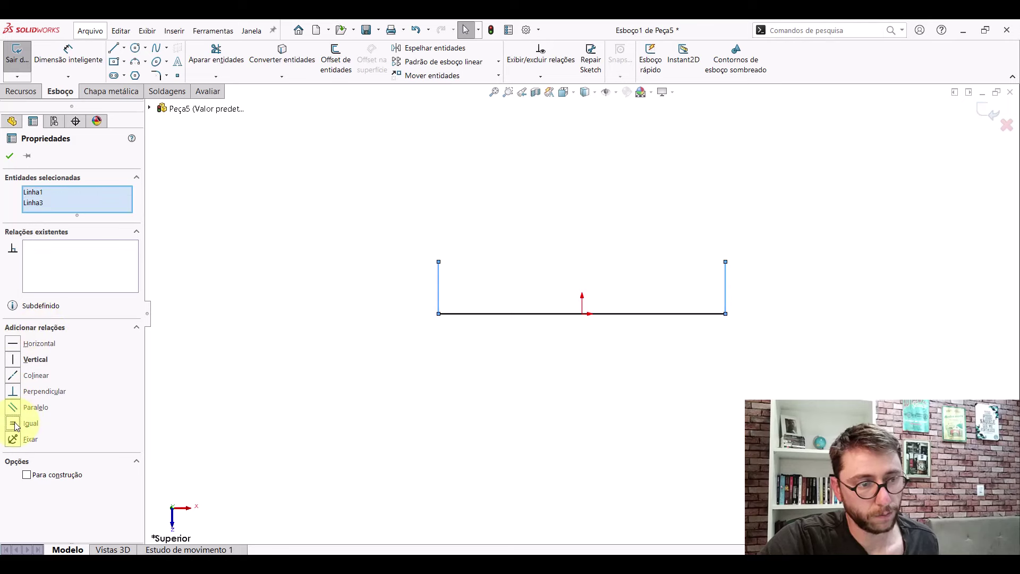
pyautogui.click(11, 157)
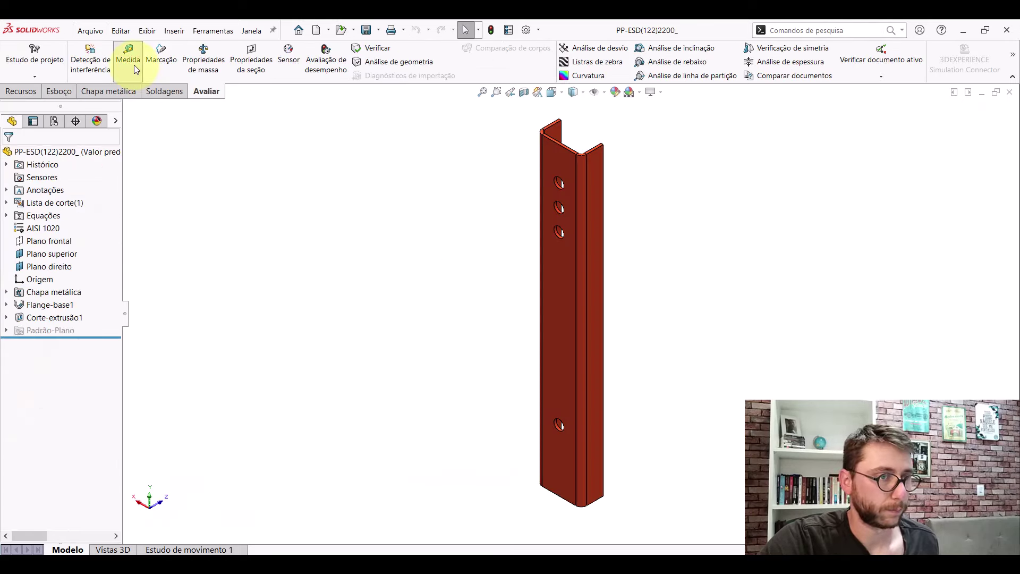
# - Measure the existing leg's 90 mm width and 45 mm flange depth
pyautogui.click(130, 60)
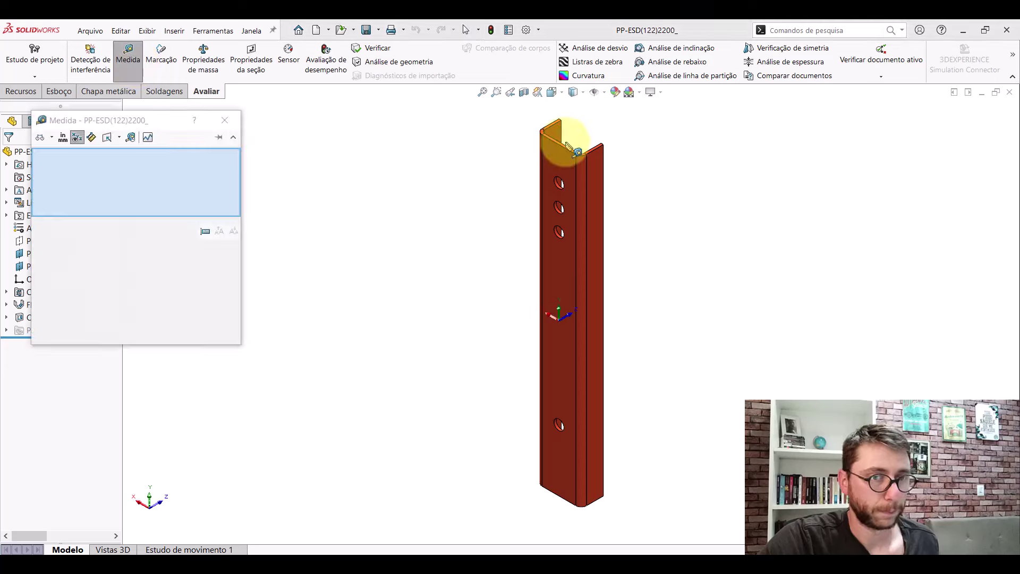
pyautogui.scroll(-5, 557, 116)
pyautogui.click(538, 176)
pyautogui.click(690, 316)
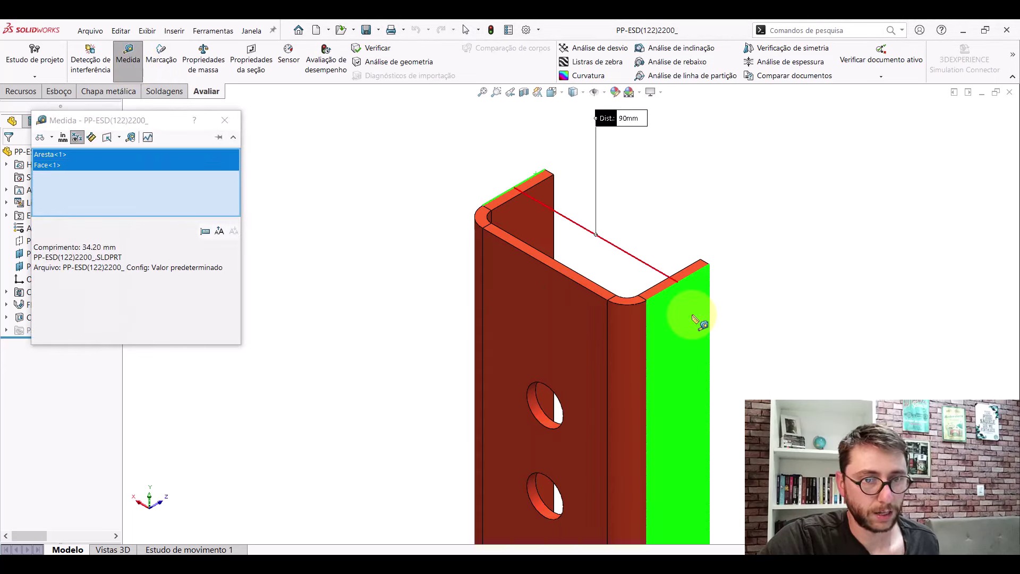
pyautogui.click(667, 183)
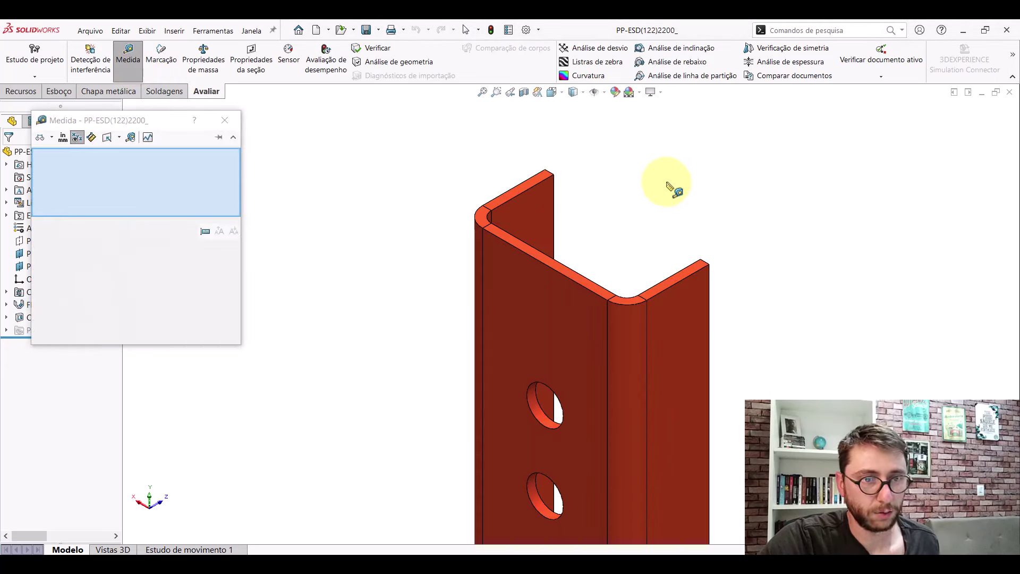
pyautogui.click(555, 196)
pyautogui.click(503, 274)
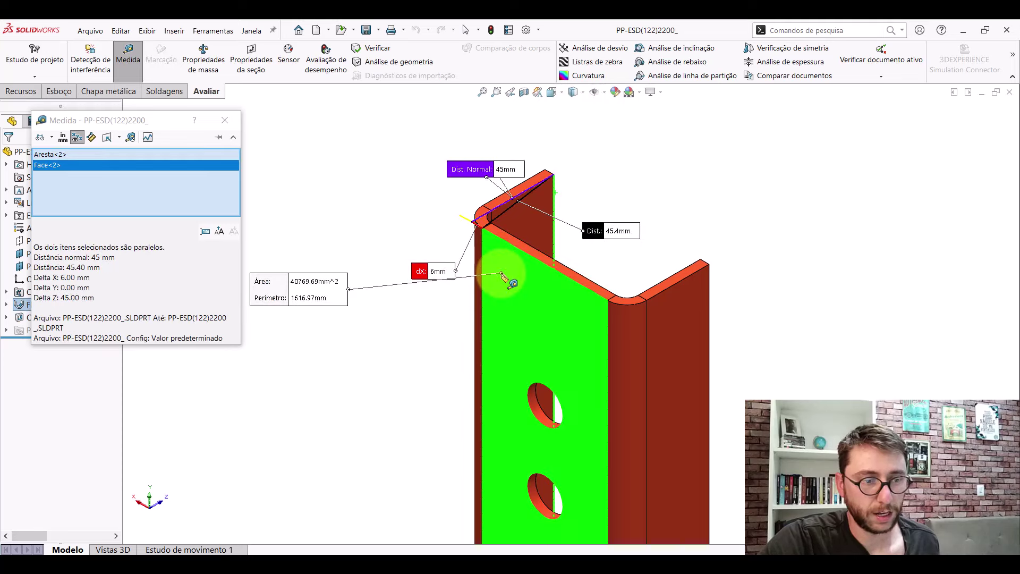
pyautogui.moveTo(505, 169); pyautogui.dragTo(459, 139)
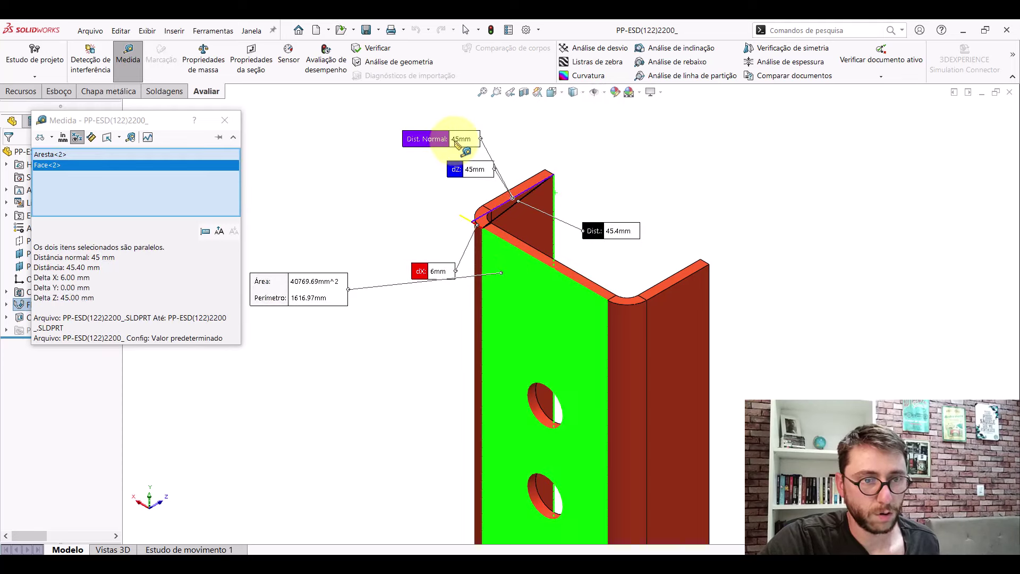
# - Measure the leg's curved bend face and a short edge
pyautogui.click(403, 207)
pyautogui.scroll(-5, 518, 236)
pyautogui.click(387, 169)
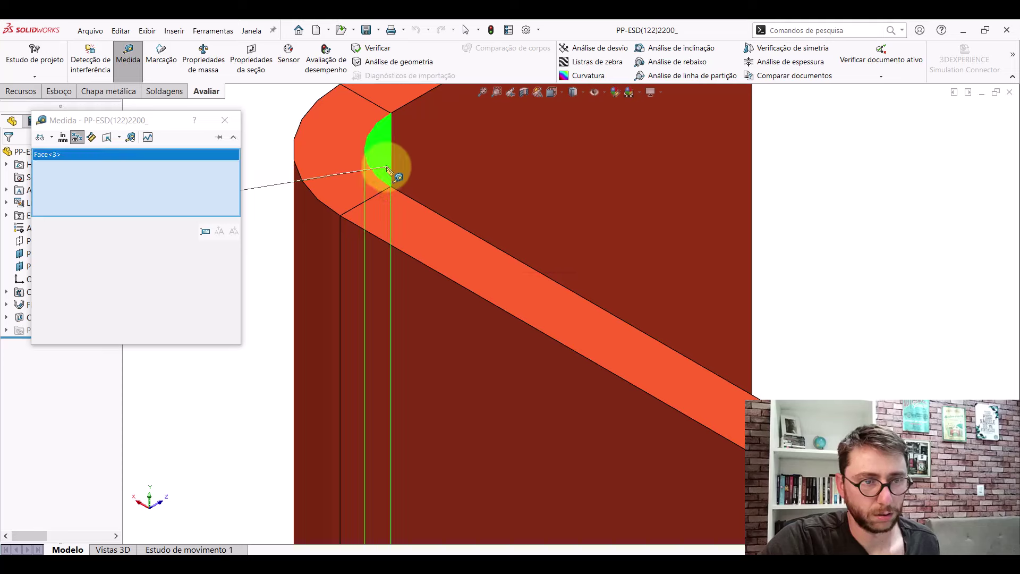
pyautogui.scroll(5, 528, 244)
pyautogui.click(393, 228)
pyautogui.scroll(-5, 606, 228)
pyautogui.scroll(-2, 571, 268)
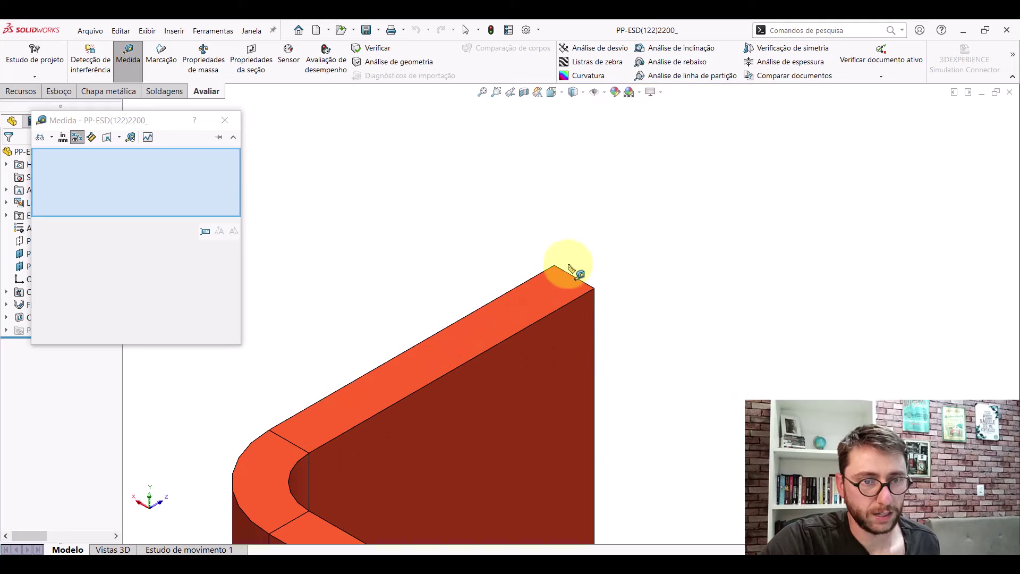
pyautogui.click(560, 272)
pyautogui.scroll(3, 520, 247)
pyautogui.scroll(3, 541, 266)
pyautogui.click(558, 285)
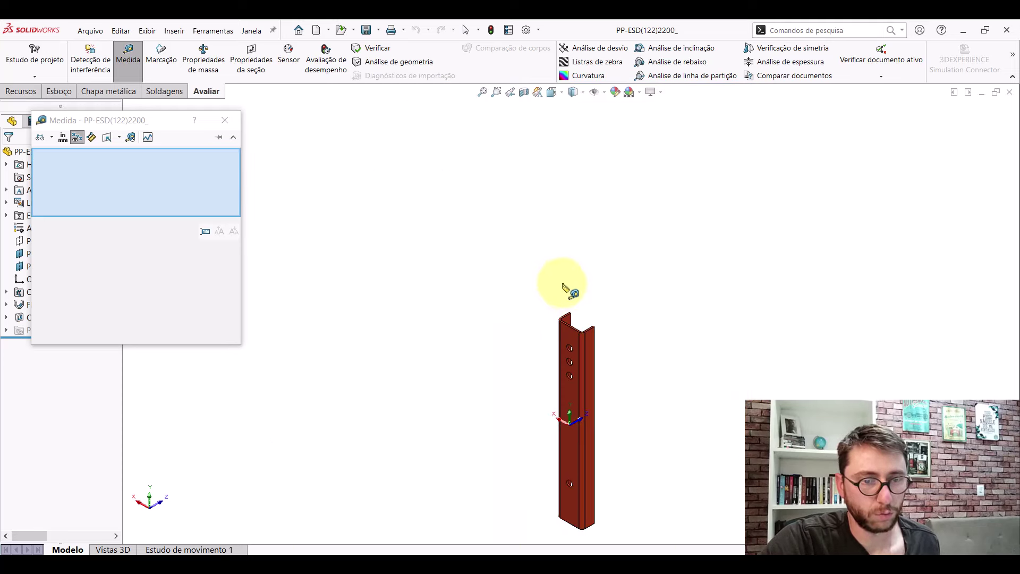
pyautogui.scroll(2, 611, 335)
pyautogui.scroll(-5, 585, 319)
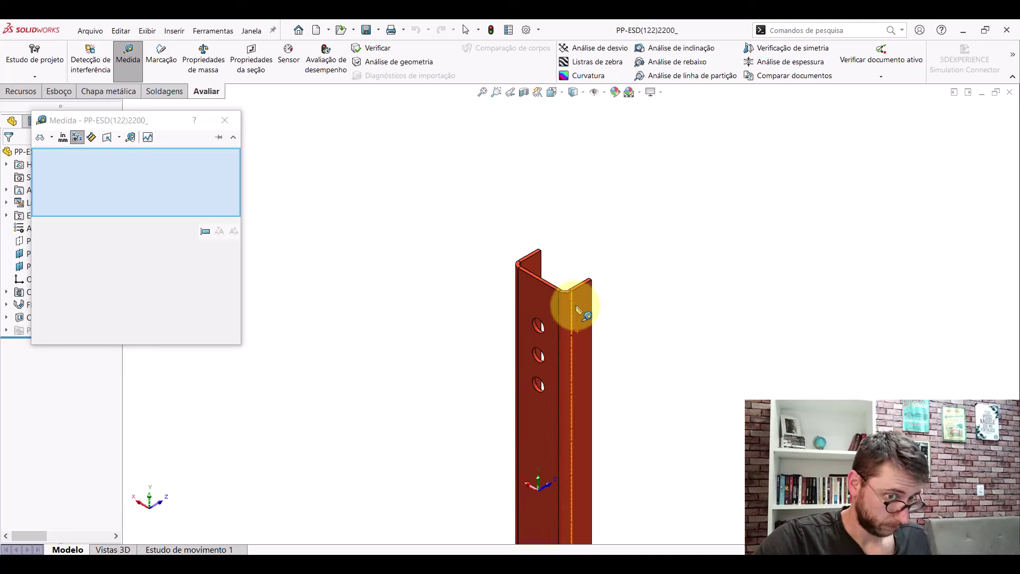
pyautogui.scroll(-3, 504, 239)
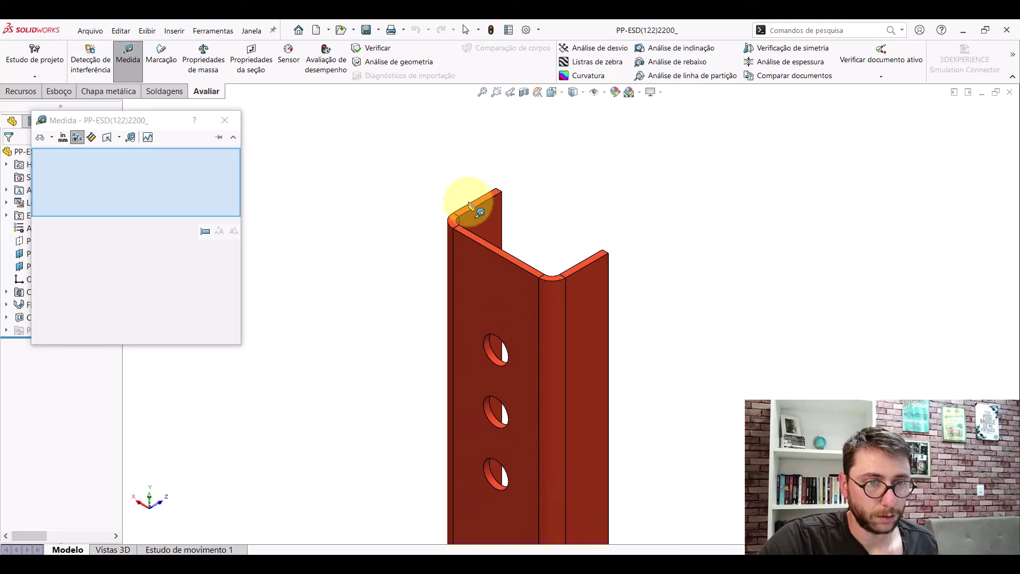
# - Re-measure the 90 mm width and 45 mm depth, plus the 614.42 mm leg length
pyautogui.click(471, 204)
pyautogui.click(584, 311)
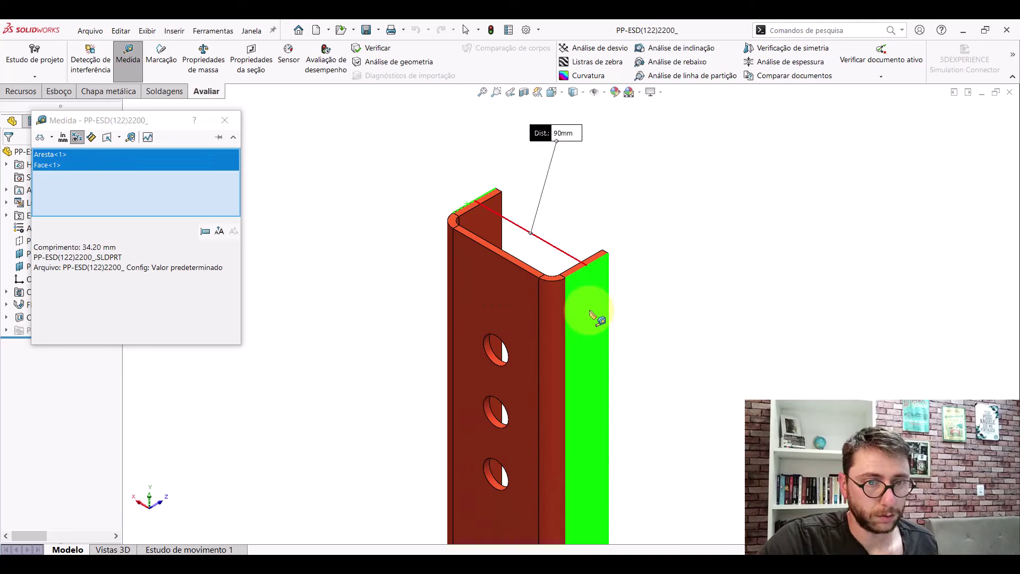
pyautogui.click(675, 273)
pyautogui.click(522, 294)
pyautogui.click(605, 268)
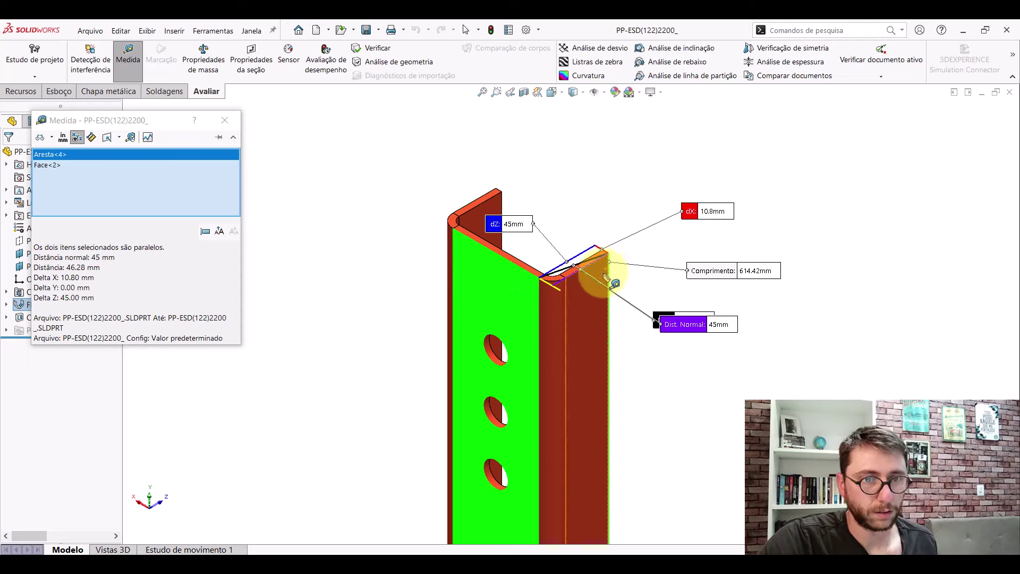
pyautogui.click(671, 379)
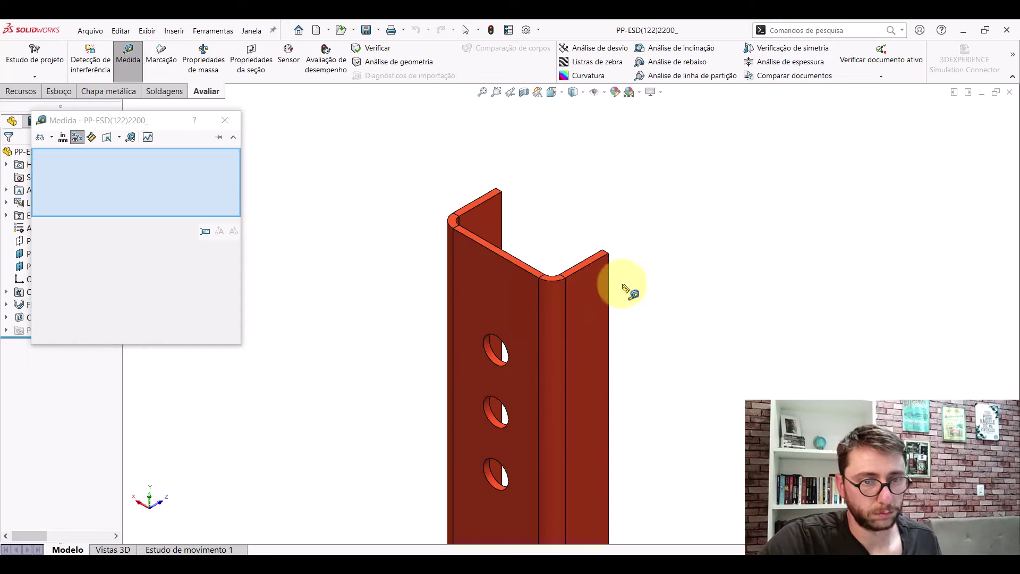
pyautogui.click(609, 280)
pyautogui.scroll(6, 645, 355)
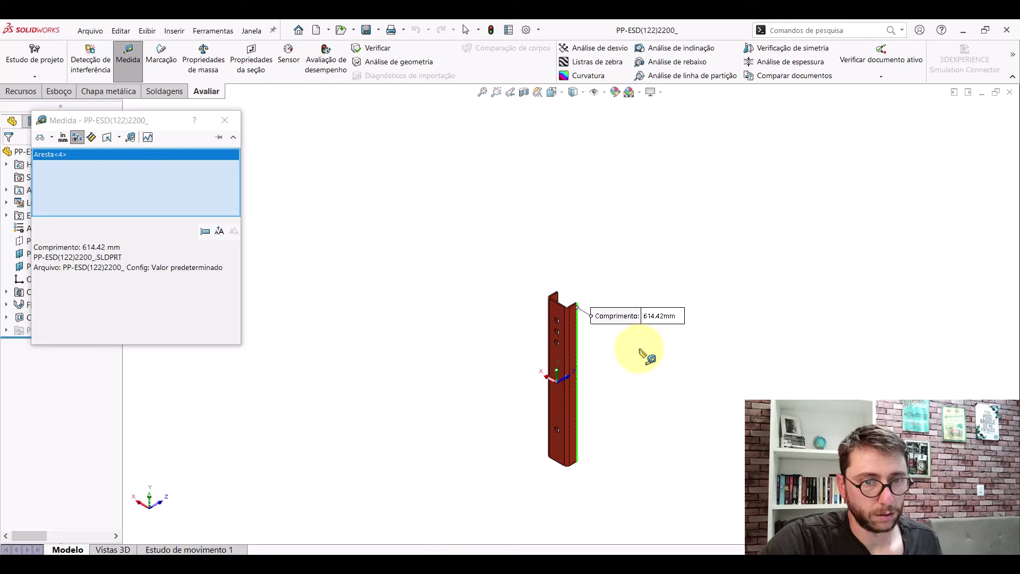
pyautogui.press('Escape')
# - Dimension the U sketch's bottom line to 90 mm and left side to 45 mm
pyautogui.click(482, 510)
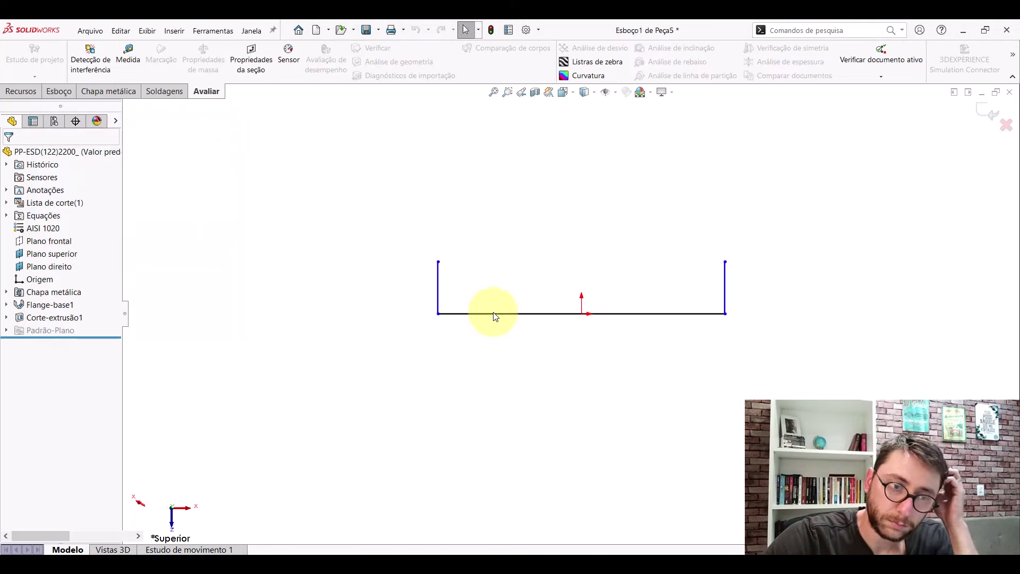
pyautogui.click(56, 92)
pyautogui.click(68, 56)
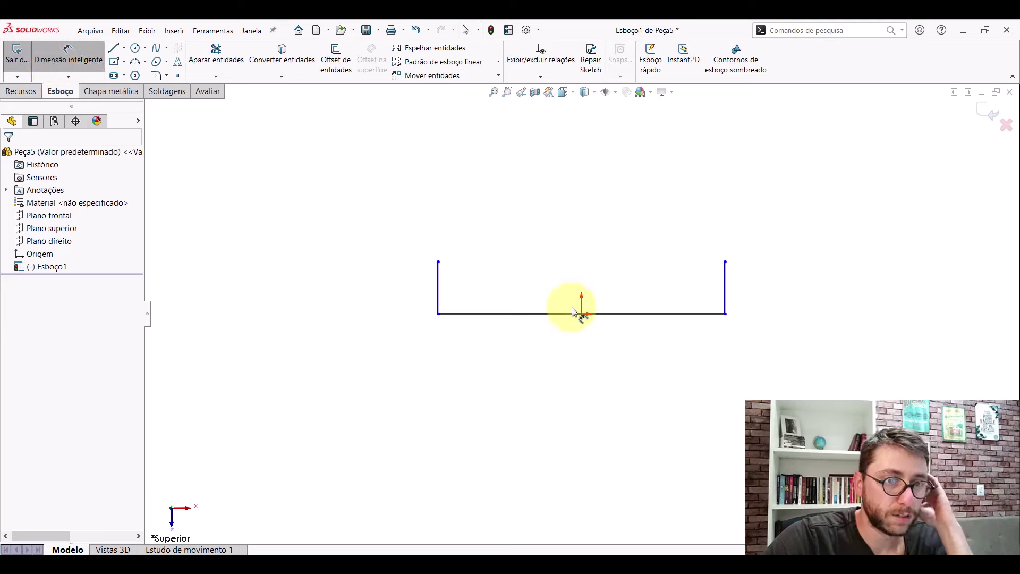
pyautogui.click(606, 314)
pyautogui.click(577, 352)
pyautogui.write('9')
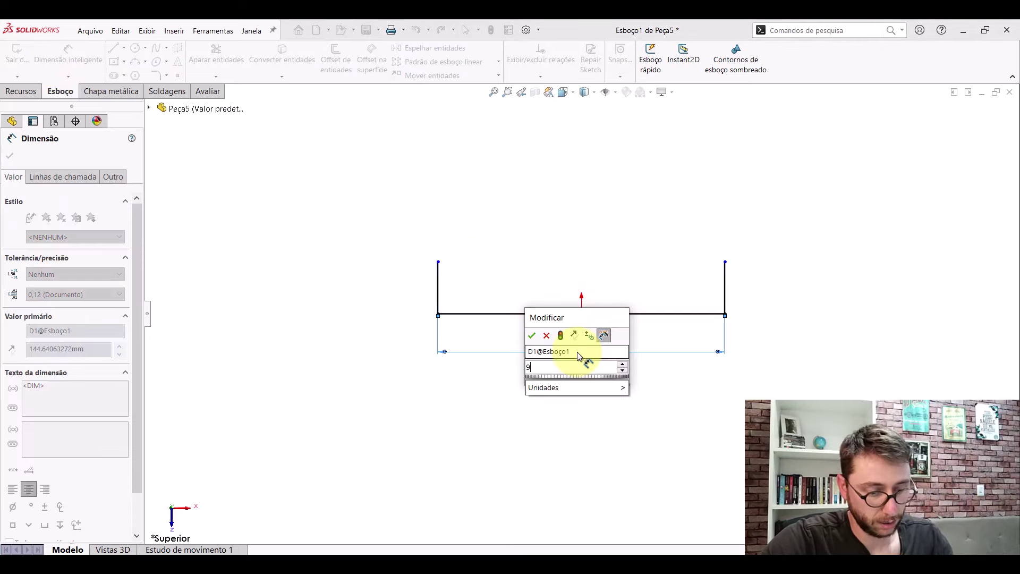
pyautogui.write('0')
pyautogui.press('Return')
pyautogui.click(439, 286)
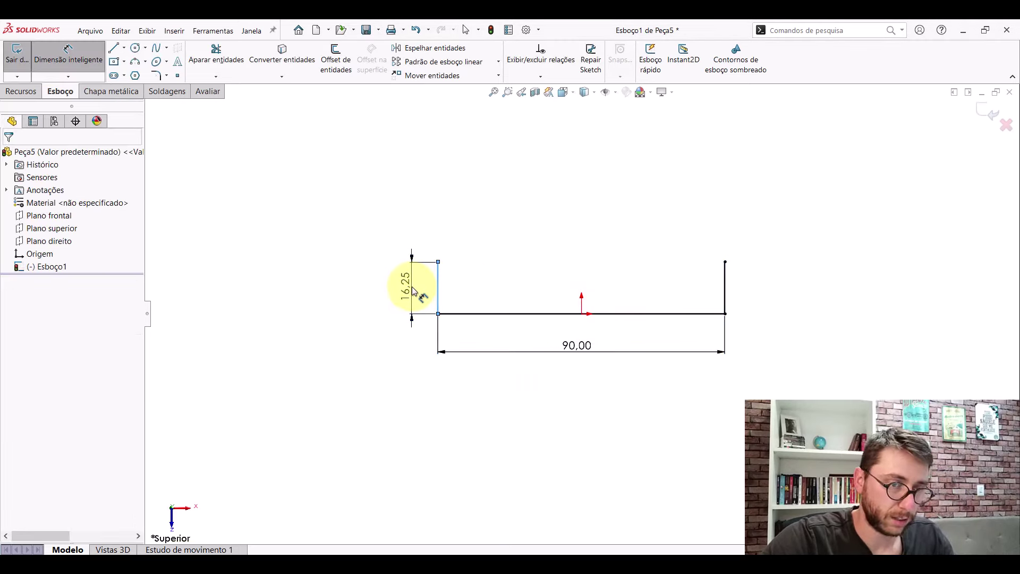
pyautogui.write('45')
pyautogui.press('Return')
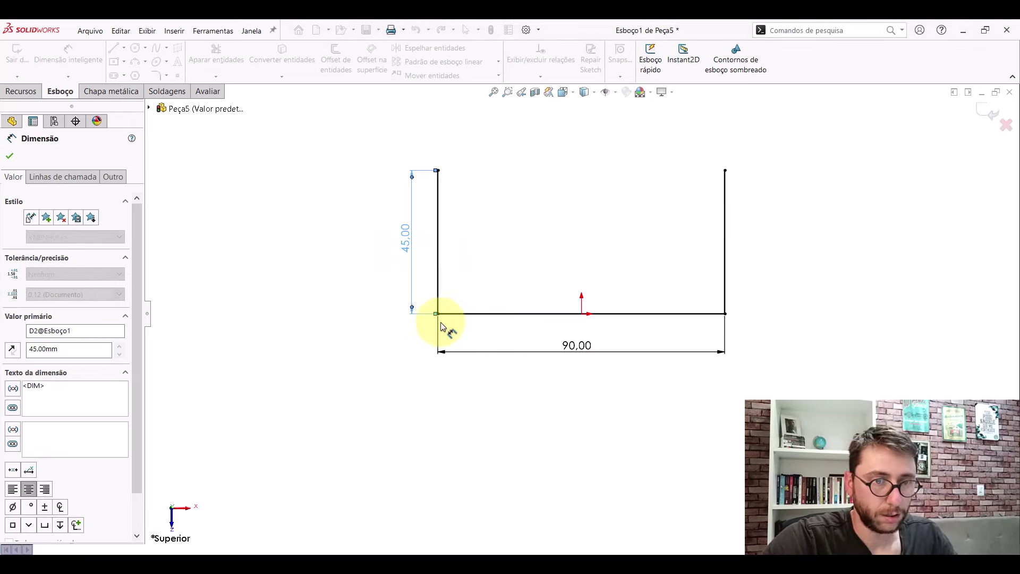
pyautogui.press('Escape')
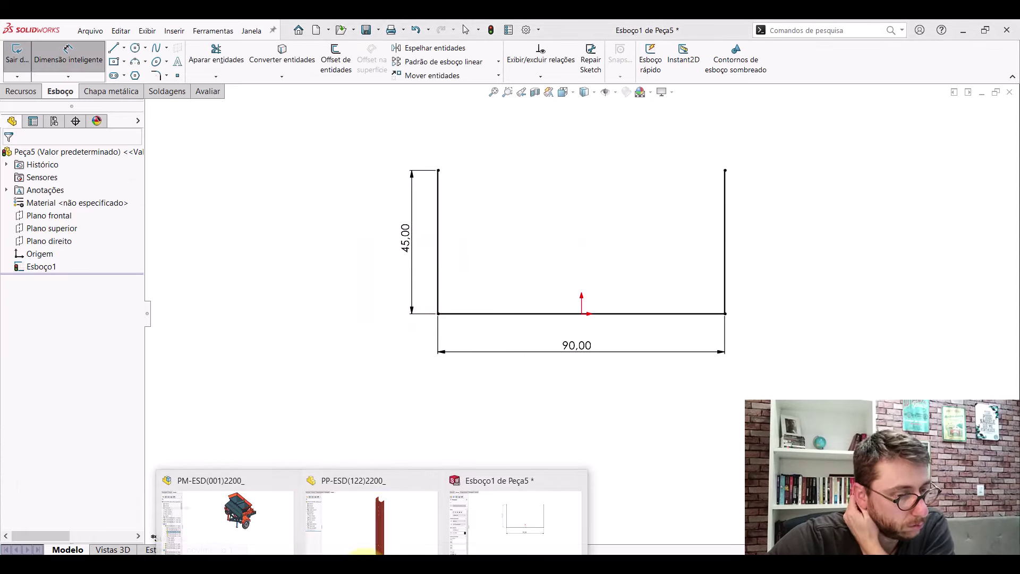
# - Measure the existing leg part's edge to recheck its 614.42 mm length, then return to the sketch
pyautogui.click(364, 512)
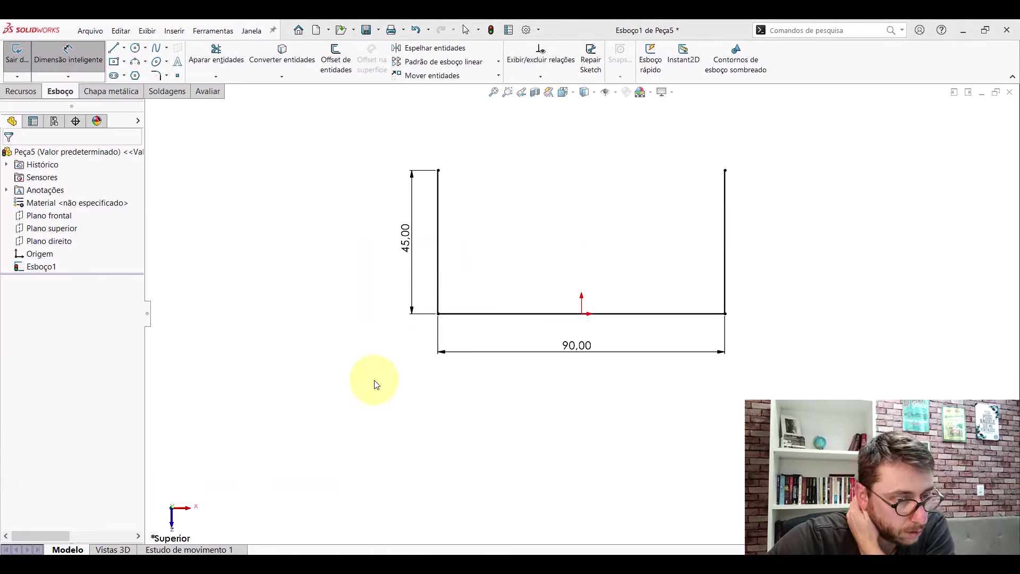
pyautogui.click(206, 91)
pyautogui.click(128, 53)
pyautogui.scroll(-3, 611, 329)
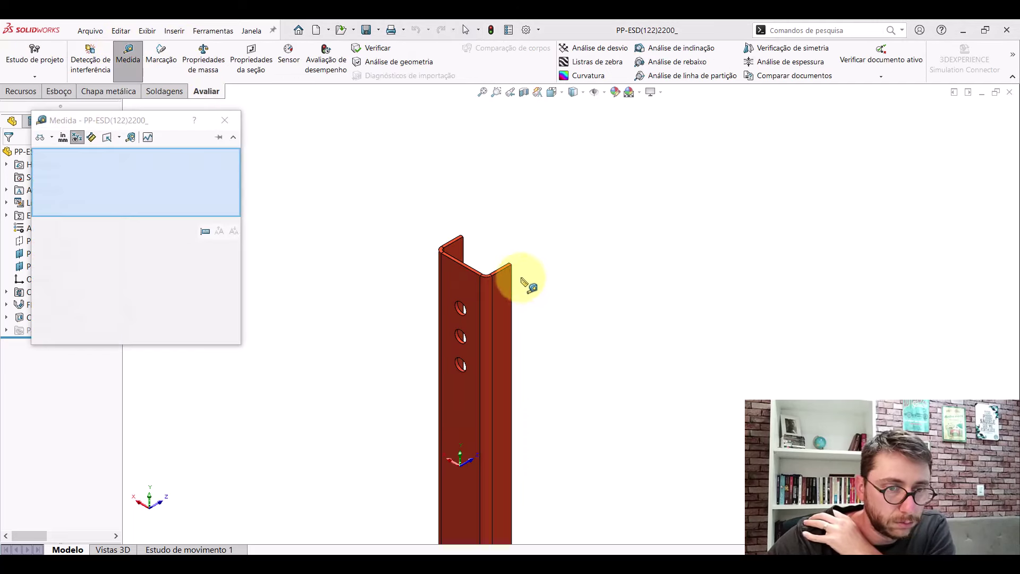
pyautogui.click(513, 272)
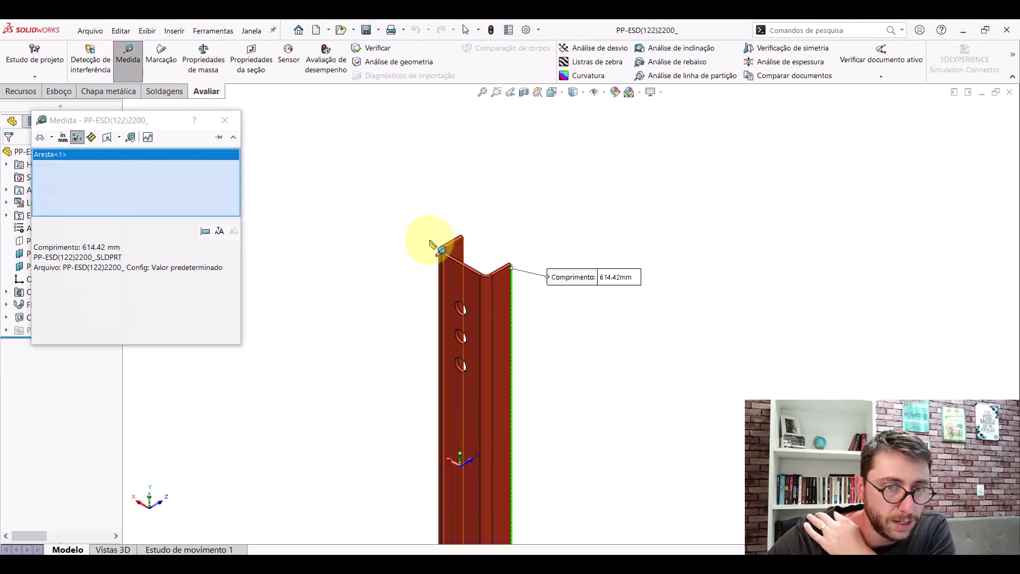
pyautogui.click(225, 120)
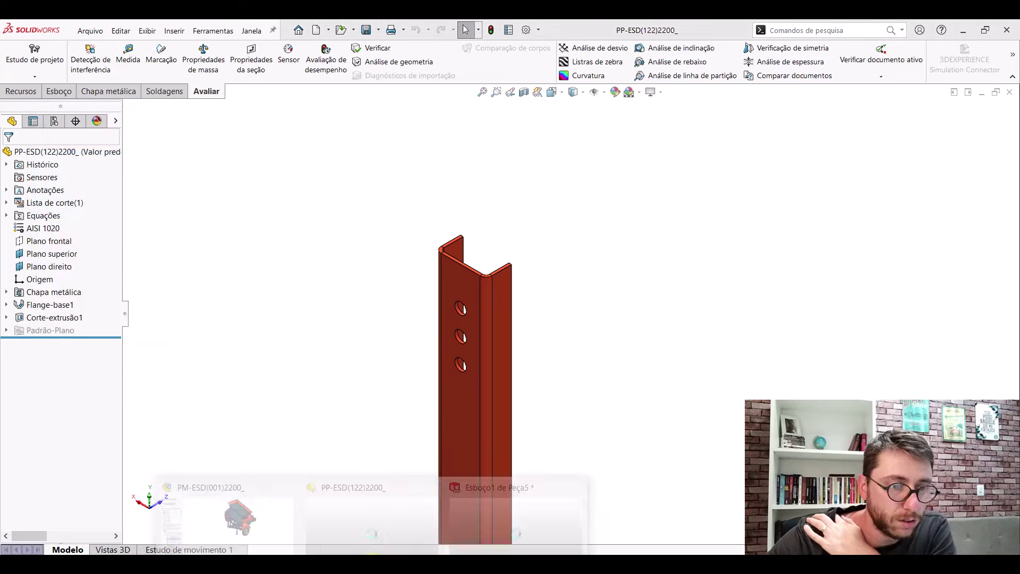
pyautogui.click(507, 469)
# - Create a base flange from the U sketch, 614.42 mm blind depth, 4.76 mm thick, thickness reversed
pyautogui.click(111, 91)
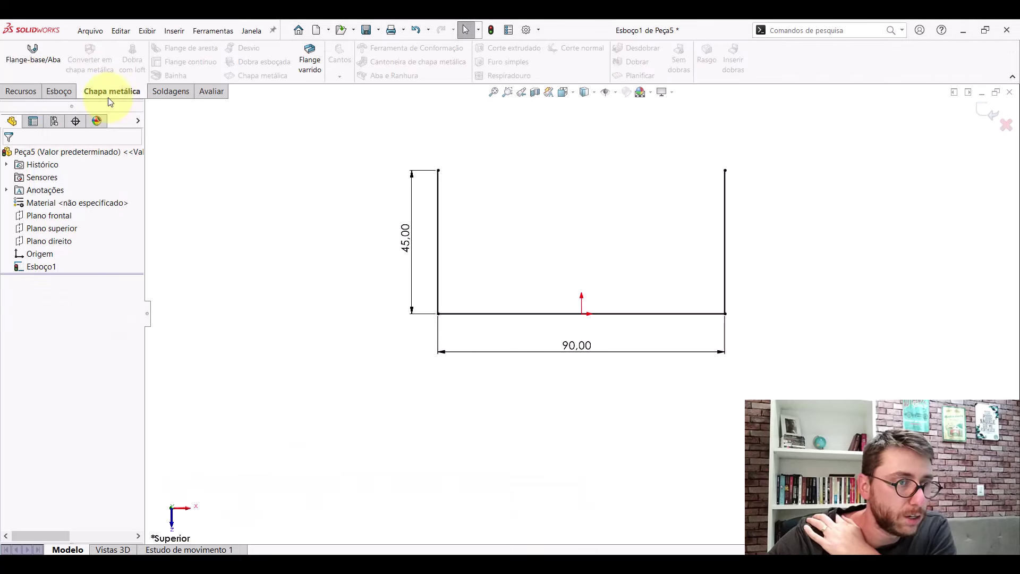
pyautogui.click(18, 66)
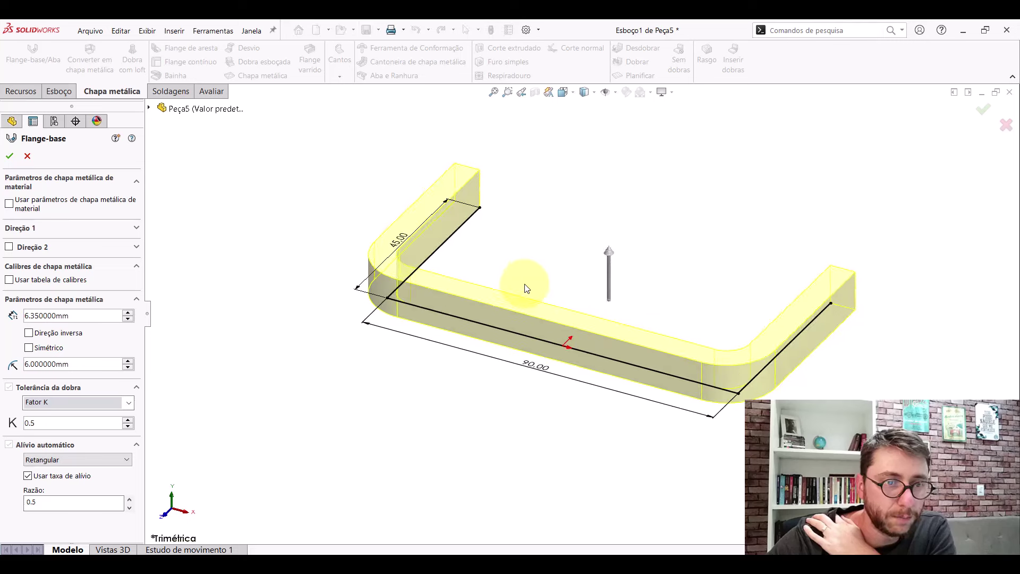
pyautogui.moveTo(533, 283); pyautogui.dragTo(532, 426, button='middle')
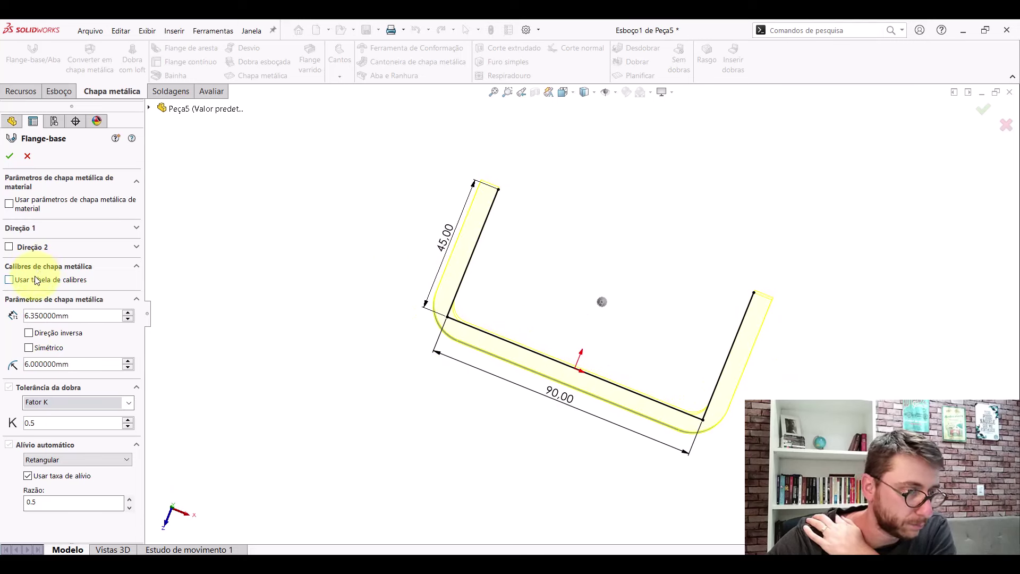
pyautogui.click(34, 230)
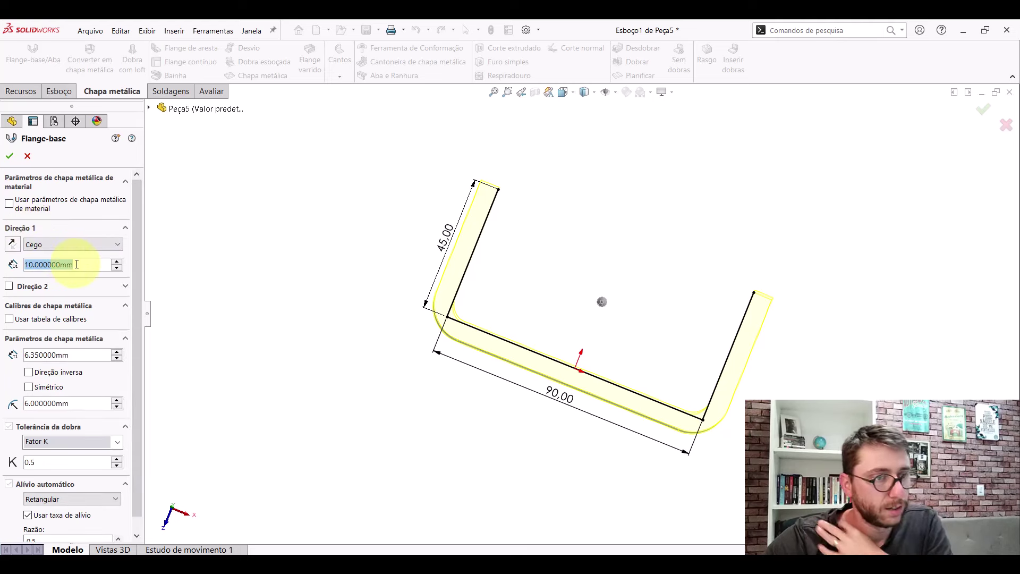
pyautogui.write('614')
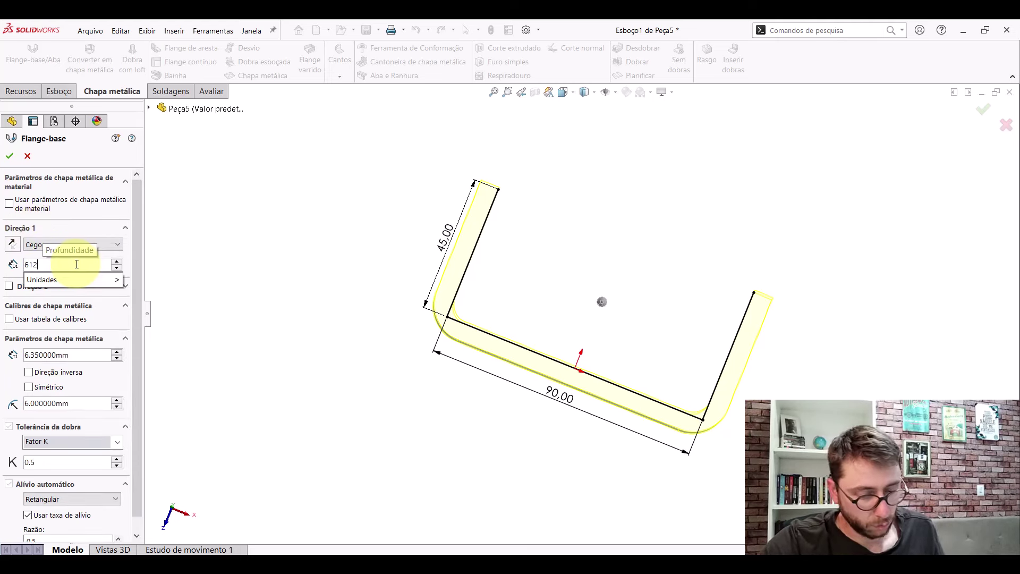
pyautogui.write('.4')
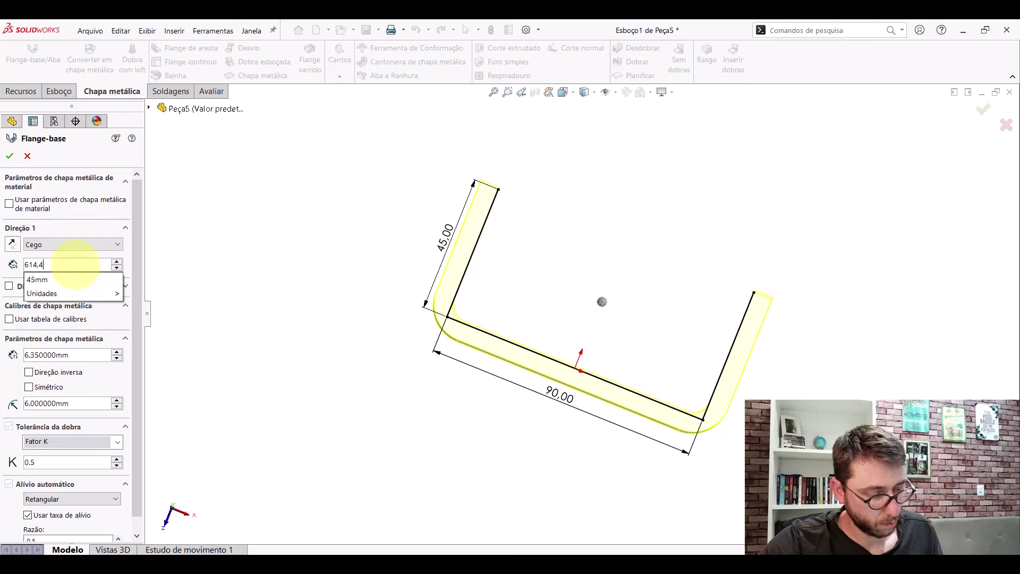
pyautogui.press('Return')
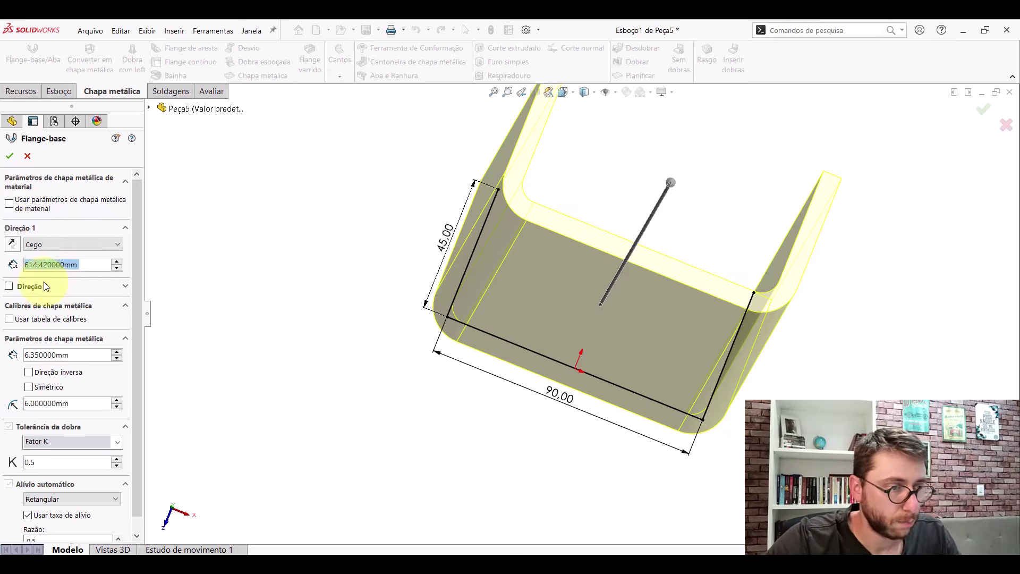
pyautogui.click(29, 373)
pyautogui.write('4.76')
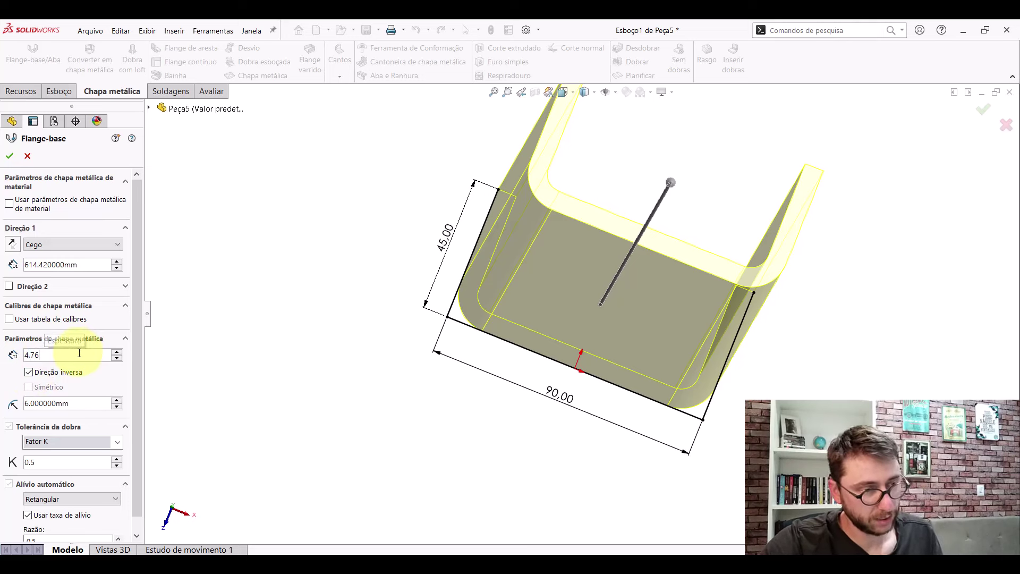
pyautogui.press('Tab')
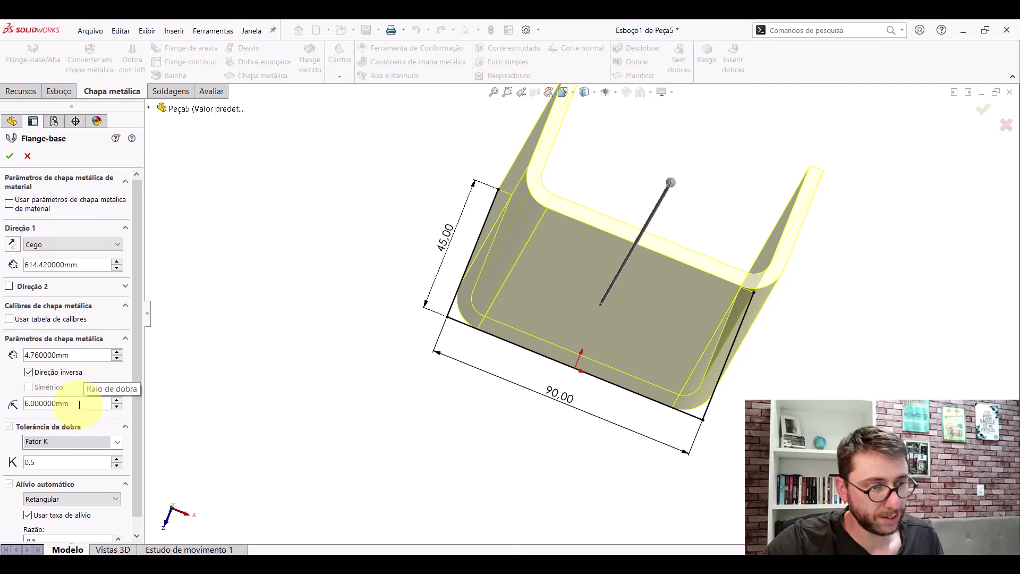
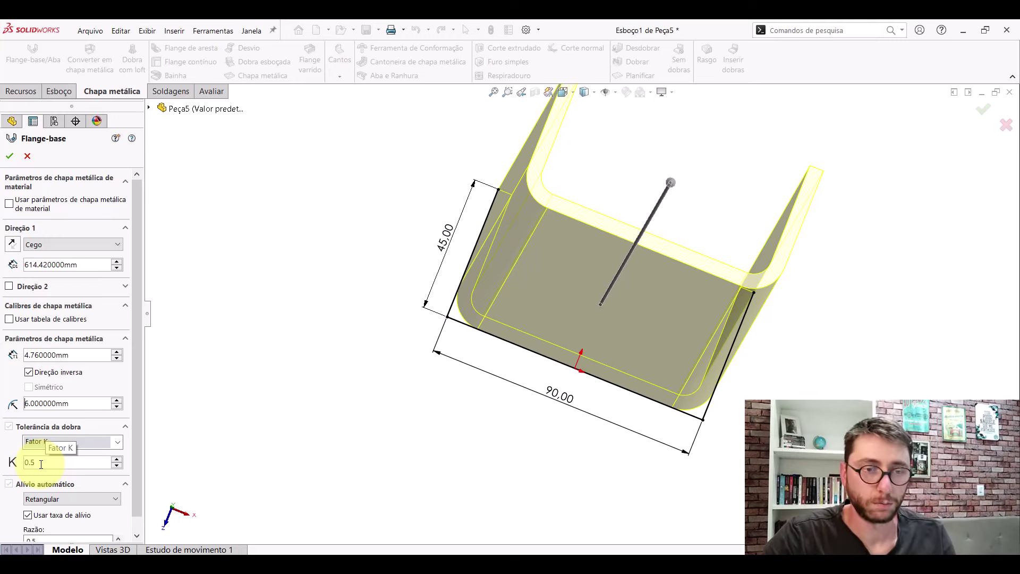
# - Confirm the U-channel base flange and switch to the isometric view
pyautogui.scroll(3, 486, 315)
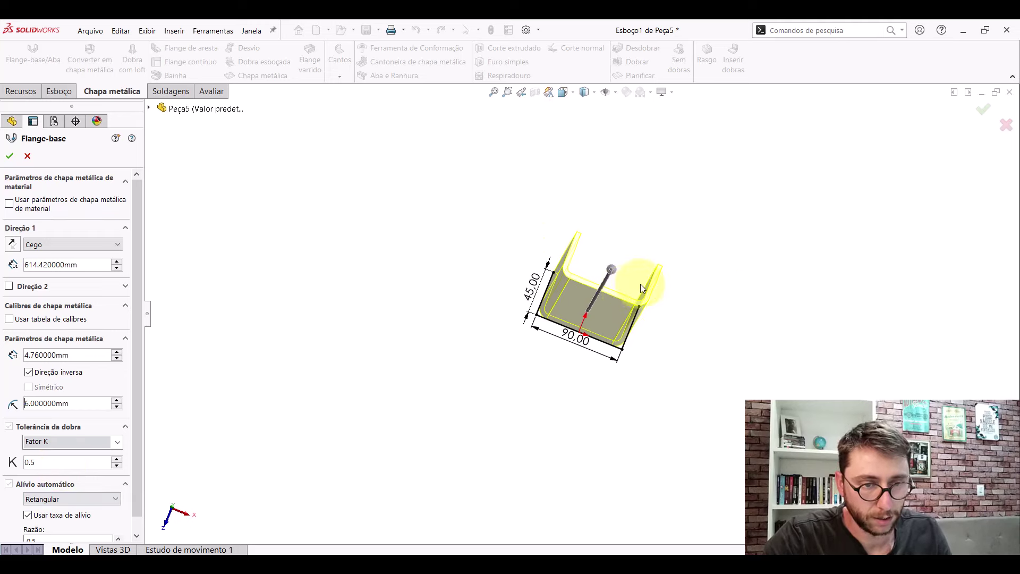
pyautogui.moveTo(482, 300)
pyautogui.mouseDown(button='middle')
pyautogui.moveTo(528, 307)
pyautogui.moveTo(517, 338)
pyautogui.moveTo(524, 320)
pyautogui.mouseUp(button='middle')
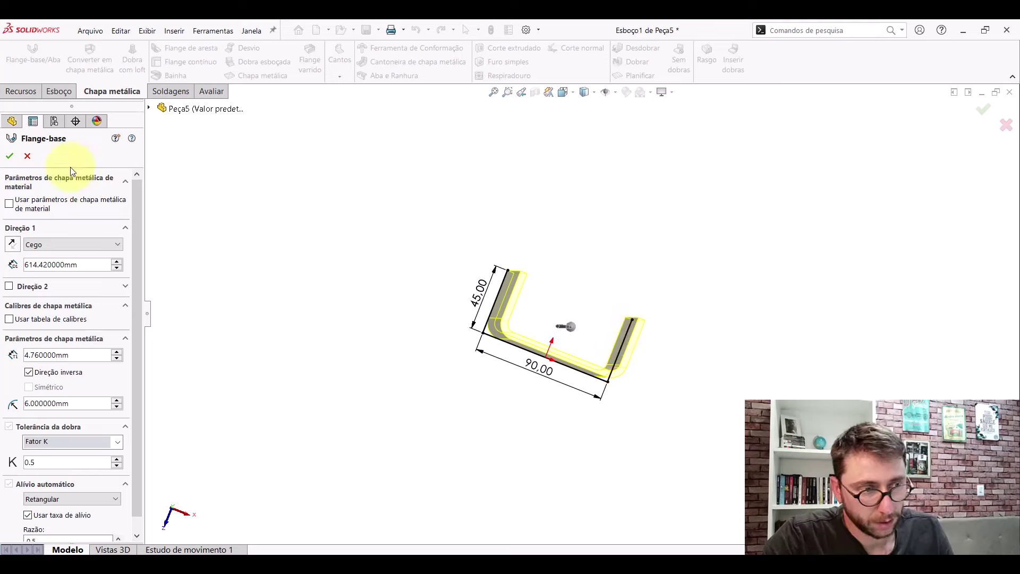
pyautogui.click(9, 157)
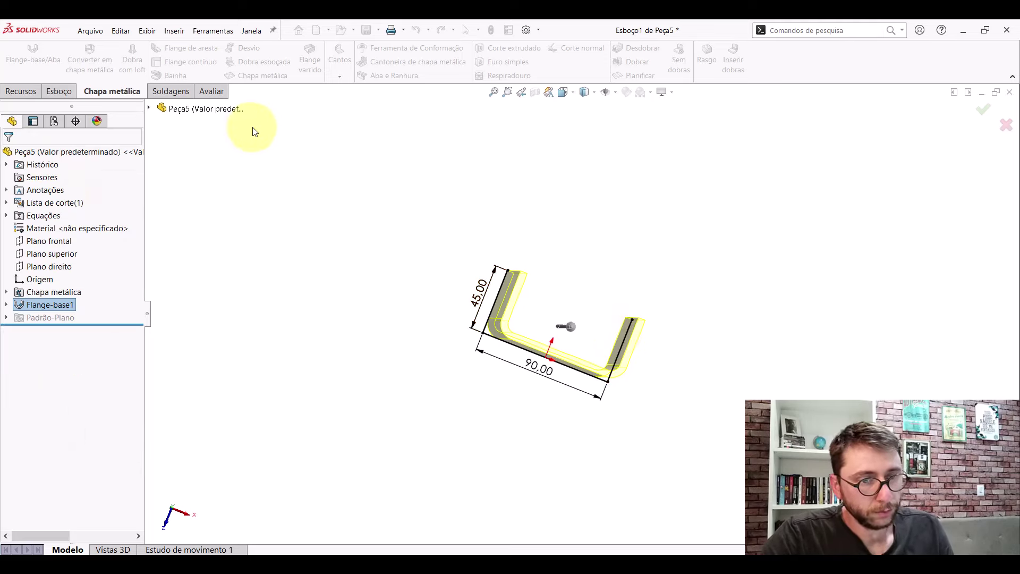
pyautogui.click(574, 91)
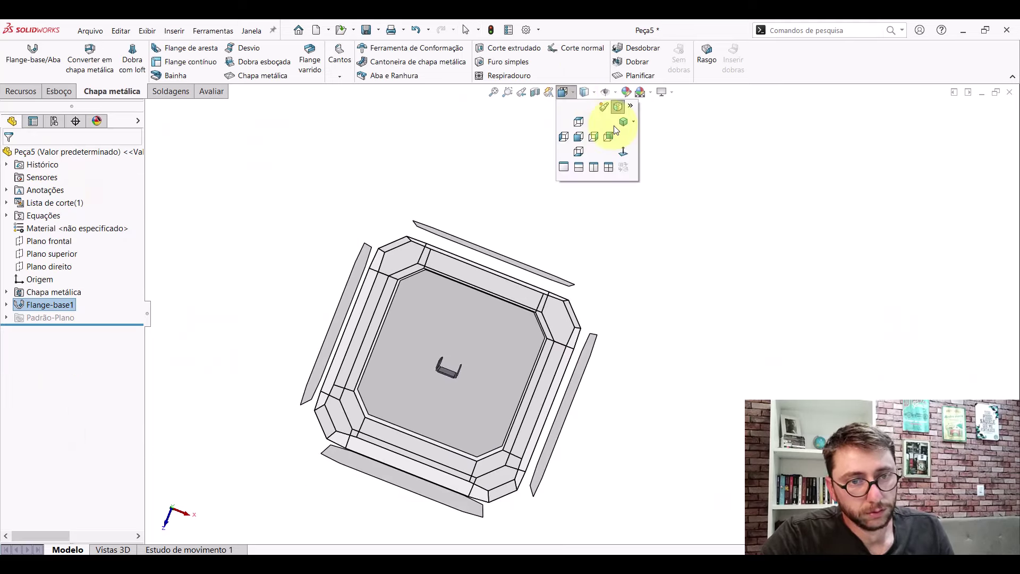
pyautogui.click(610, 107)
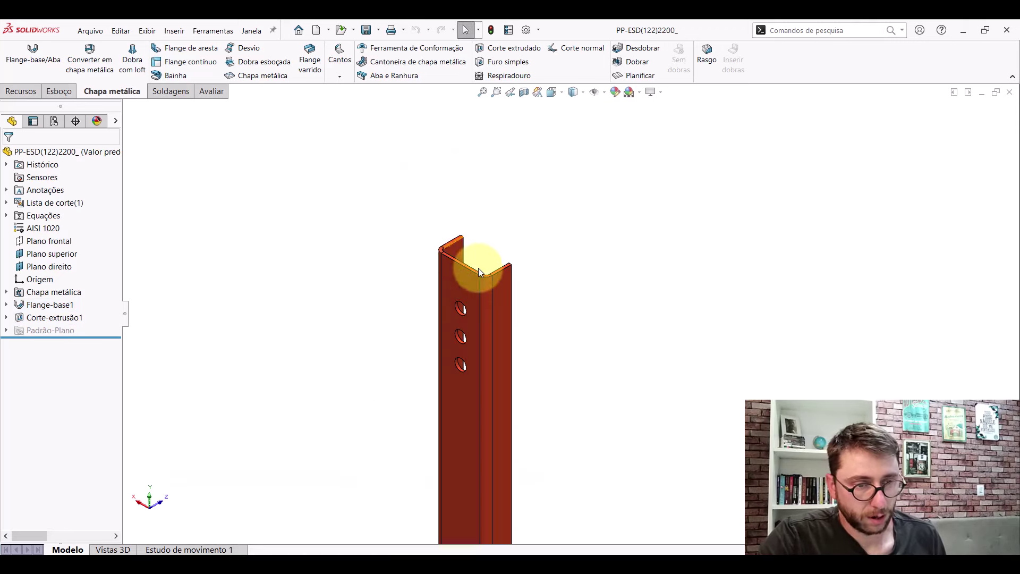
# - Back in part Peça5, start a sketch (Esboço6) on the channel's flat back face
pyautogui.scroll(3, 552, 351)
pyautogui.scroll(-3, 516, 298)
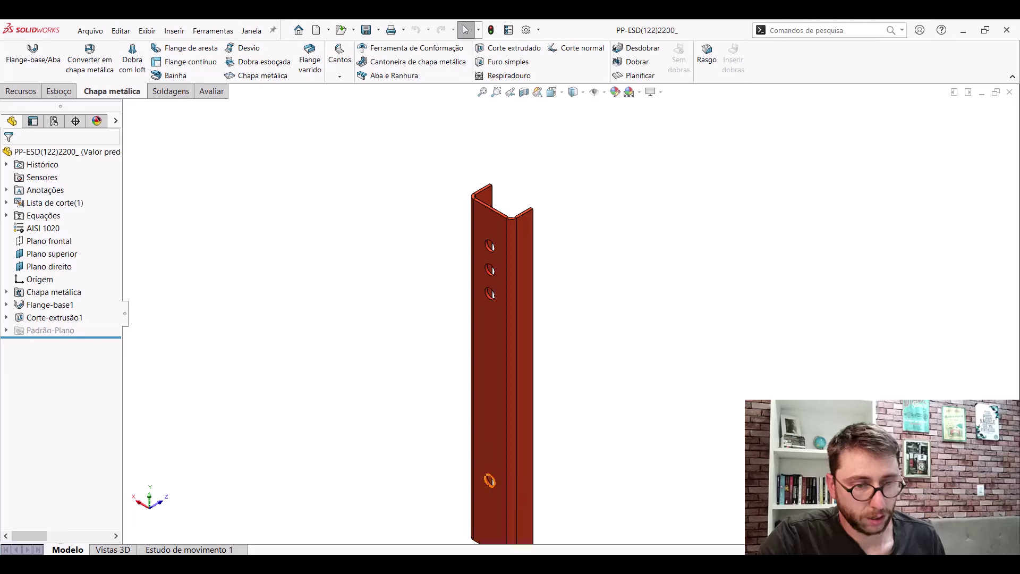
pyautogui.click(485, 531)
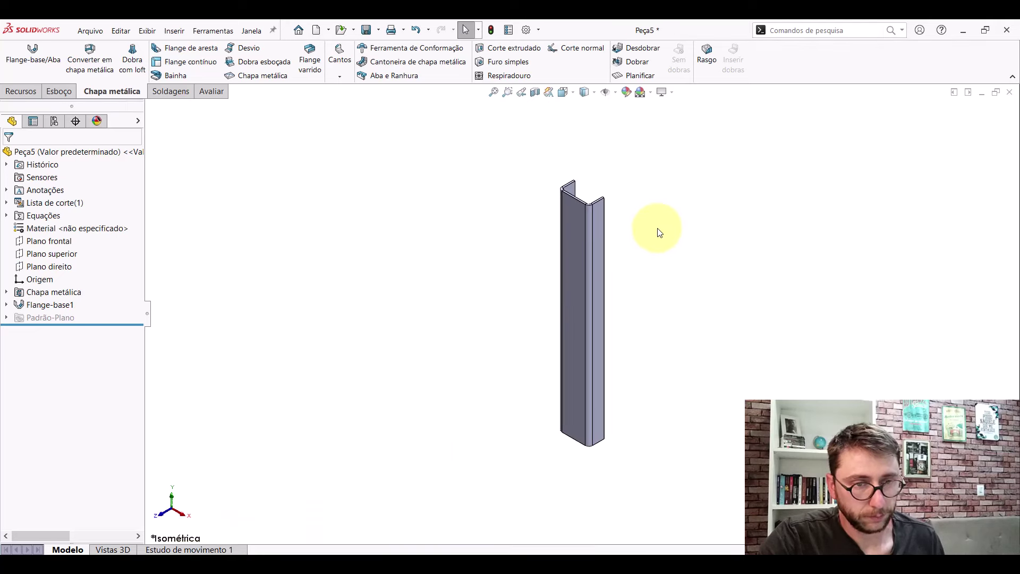
pyautogui.scroll(-4, 654, 231)
pyautogui.click(433, 211)
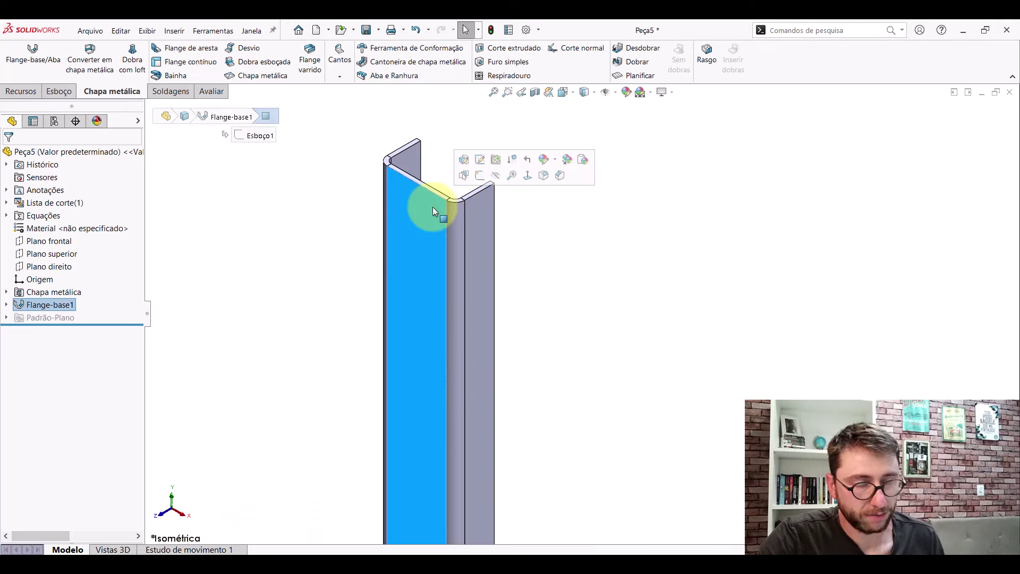
pyautogui.click(477, 174)
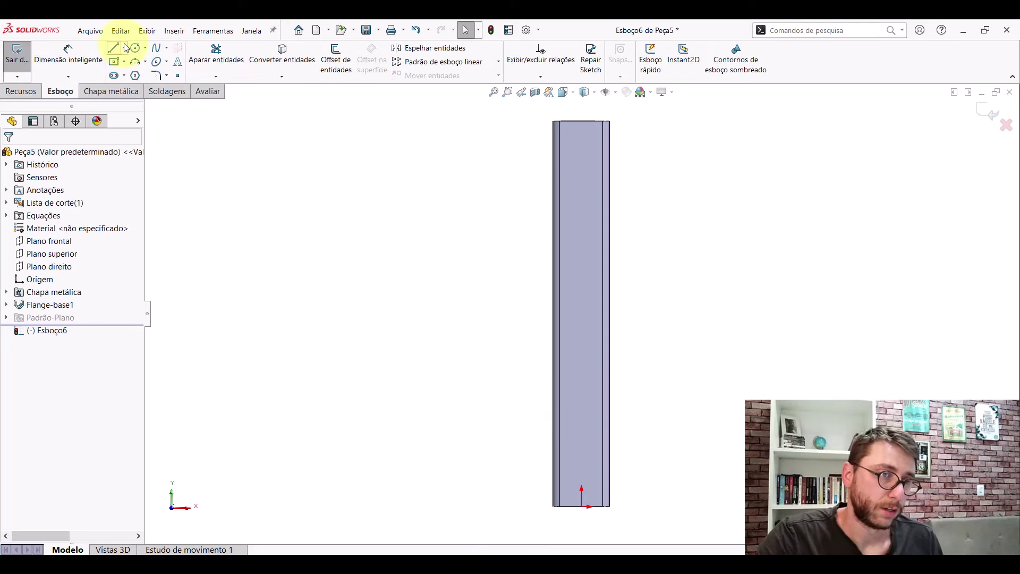
# - Draw a vertical centerline down the back face from its top edge
pyautogui.click(124, 47)
pyautogui.click(132, 76)
pyautogui.scroll(-7, 538, 223)
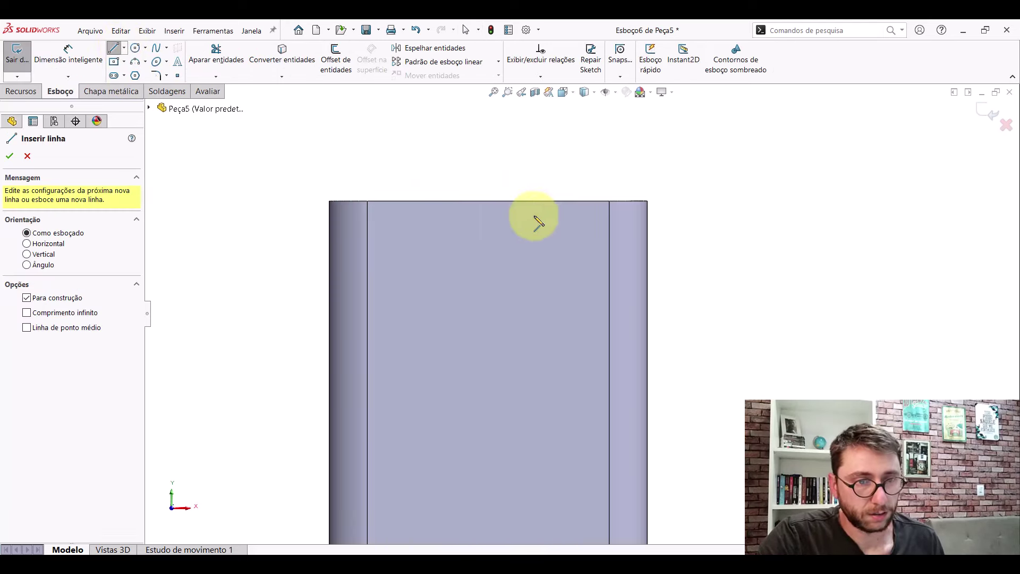
pyautogui.click(488, 202)
pyautogui.click(488, 335)
pyautogui.scroll(3, 579, 318)
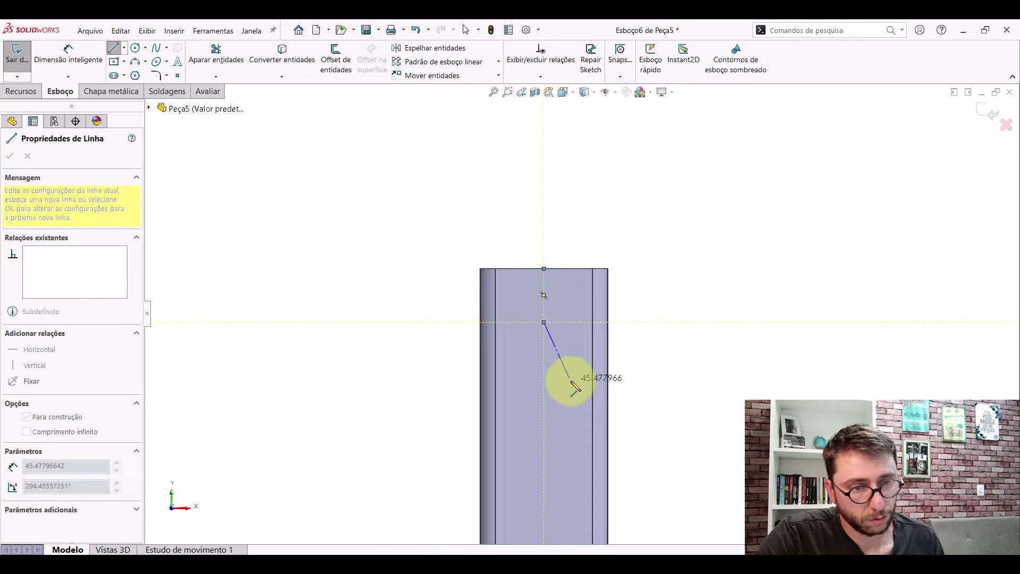
pyautogui.scroll(-5, 531, 340)
pyautogui.click(485, 319)
pyautogui.scroll(4, 537, 353)
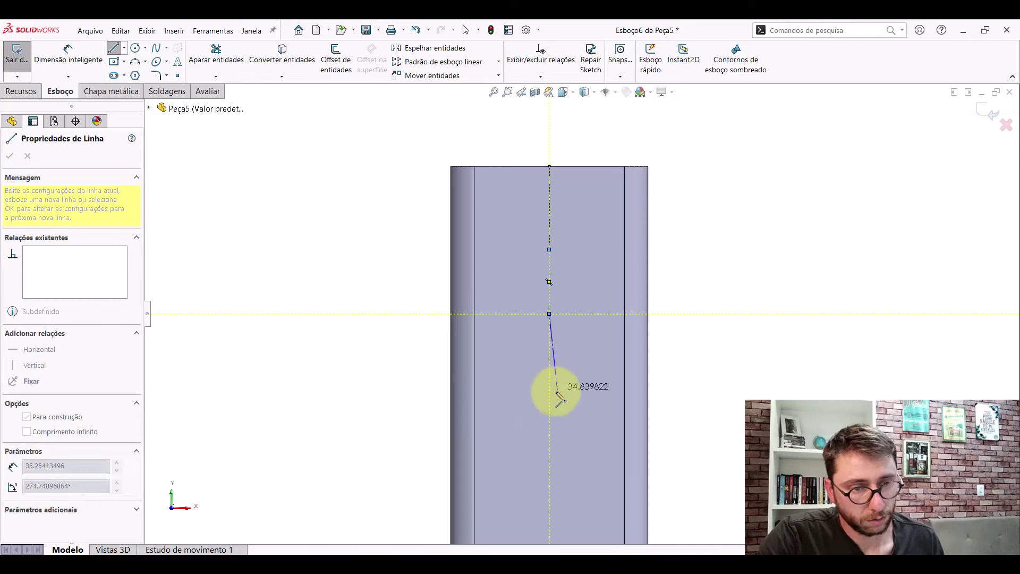
pyautogui.click(550, 410)
pyautogui.press('Escape')
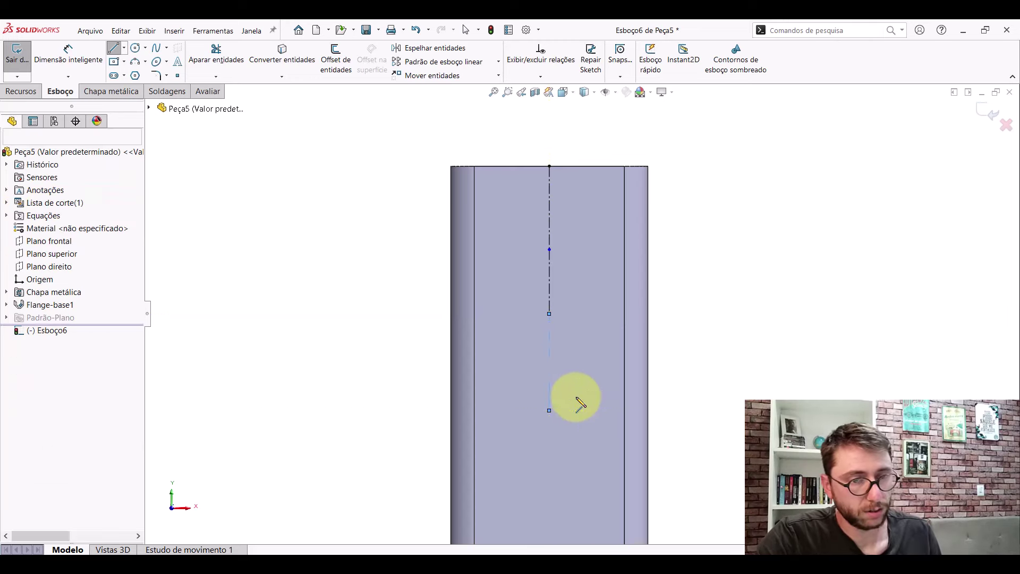
# - Continue with a second centerline from the previous endpoint to near the face's bottom
pyautogui.click(125, 49)
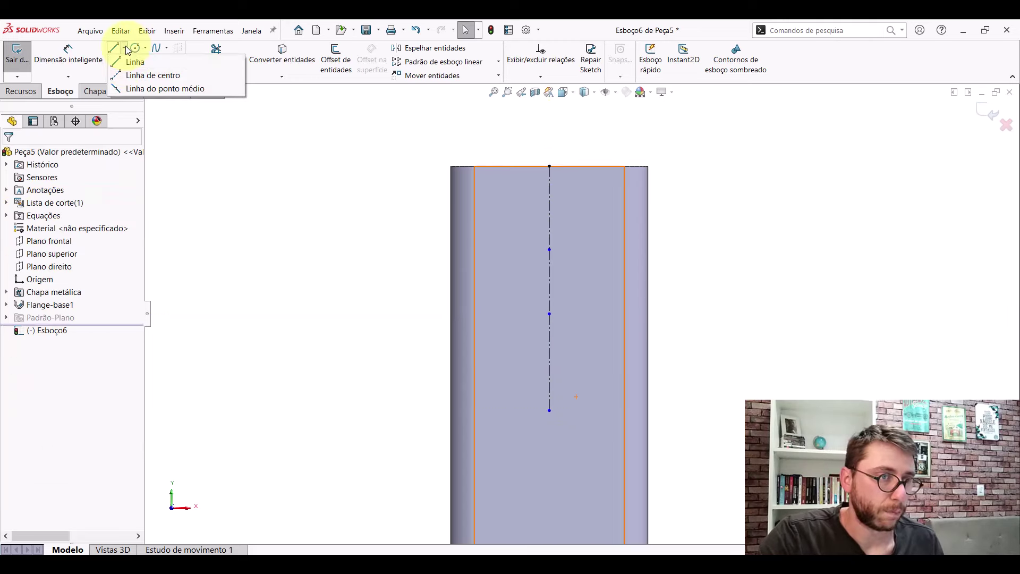
pyautogui.click(121, 80)
pyautogui.scroll(5, 664, 414)
pyautogui.scroll(-2, 633, 405)
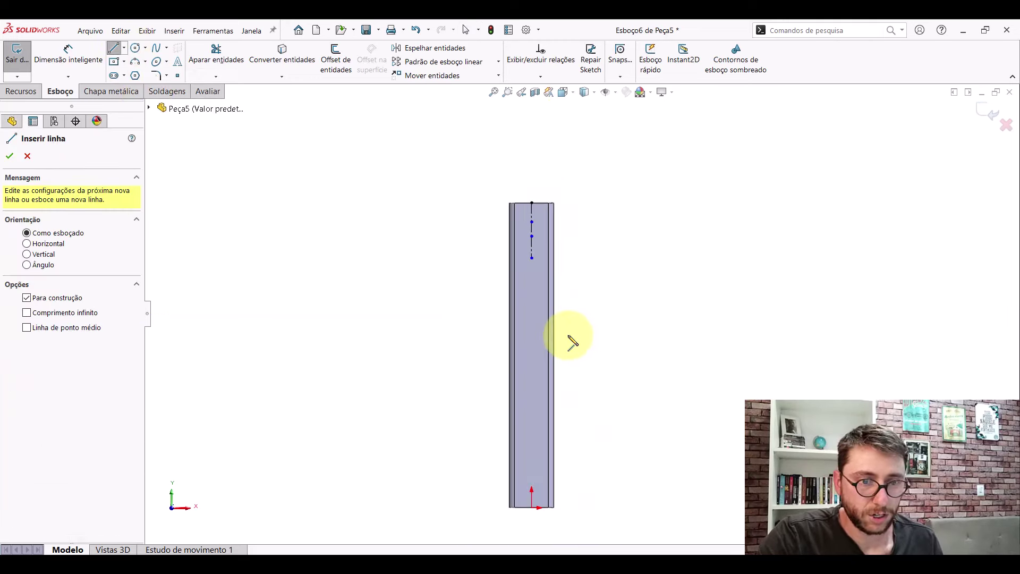
pyautogui.click(533, 259)
pyautogui.click(532, 474)
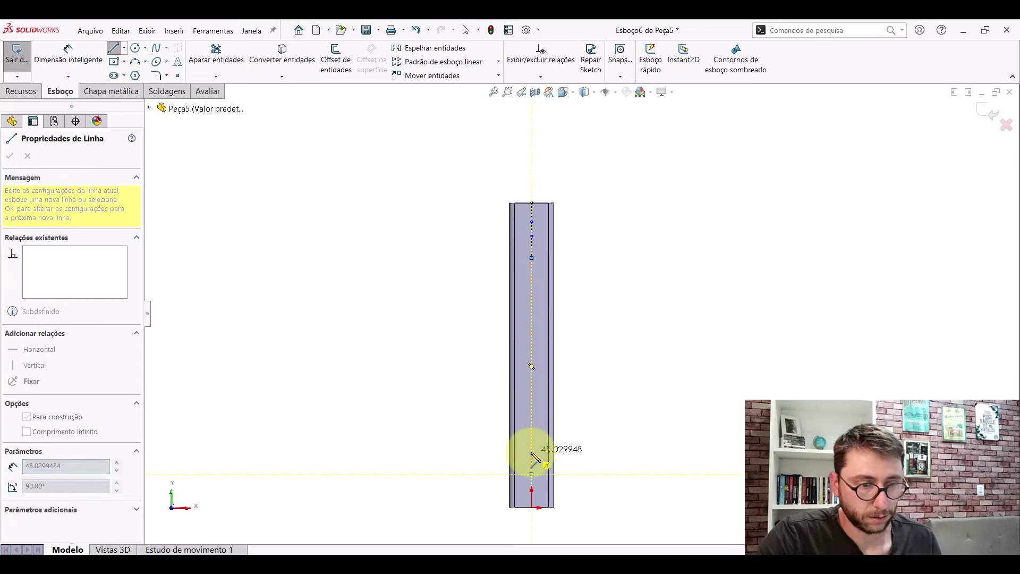
pyautogui.press('Escape')
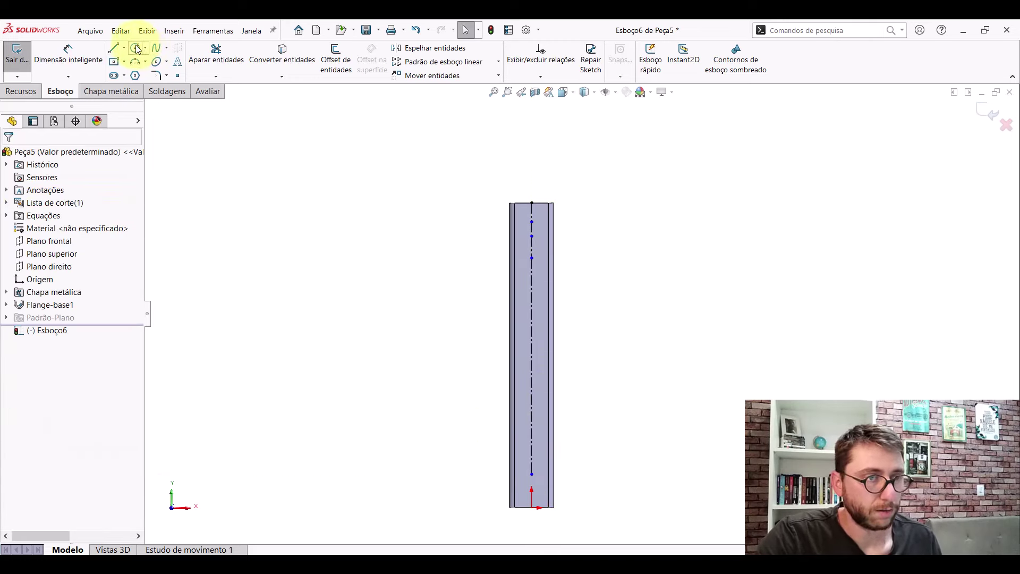
# - Place four hole circles along the centerline, then go to reference part PP-ESD(122)2200_
pyautogui.click(137, 49)
pyautogui.scroll(-3, 552, 228)
pyautogui.click(481, 202)
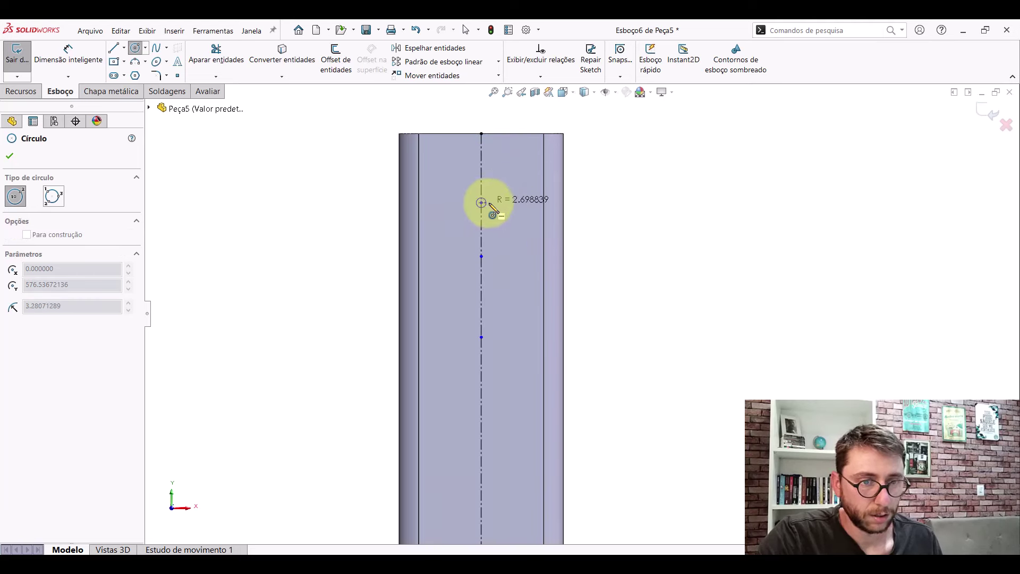
pyautogui.click(481, 256)
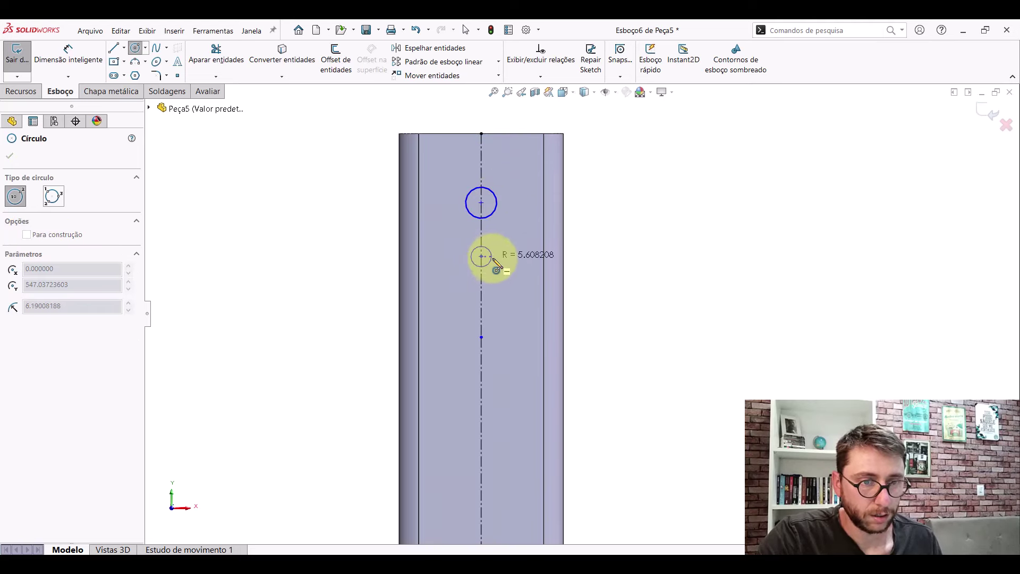
pyautogui.click(491, 344)
pyautogui.scroll(3, 531, 393)
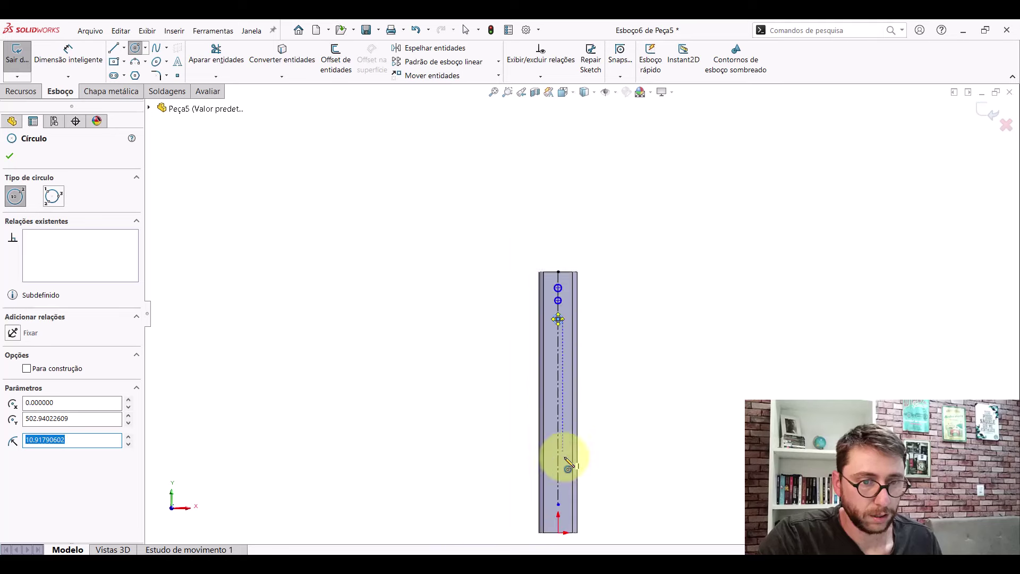
pyautogui.scroll(-3, 567, 467)
pyautogui.click(568, 458)
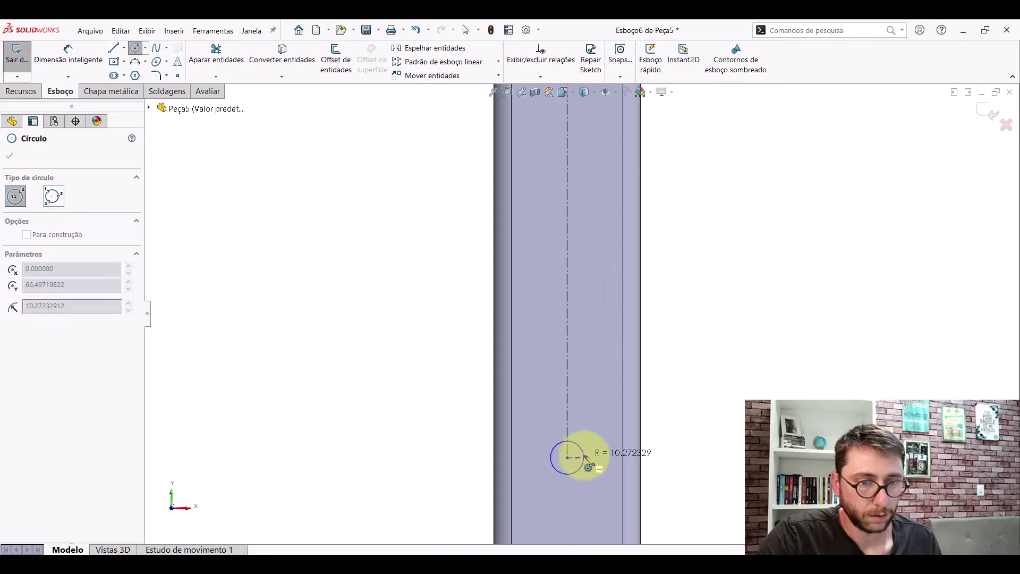
pyautogui.press('Escape')
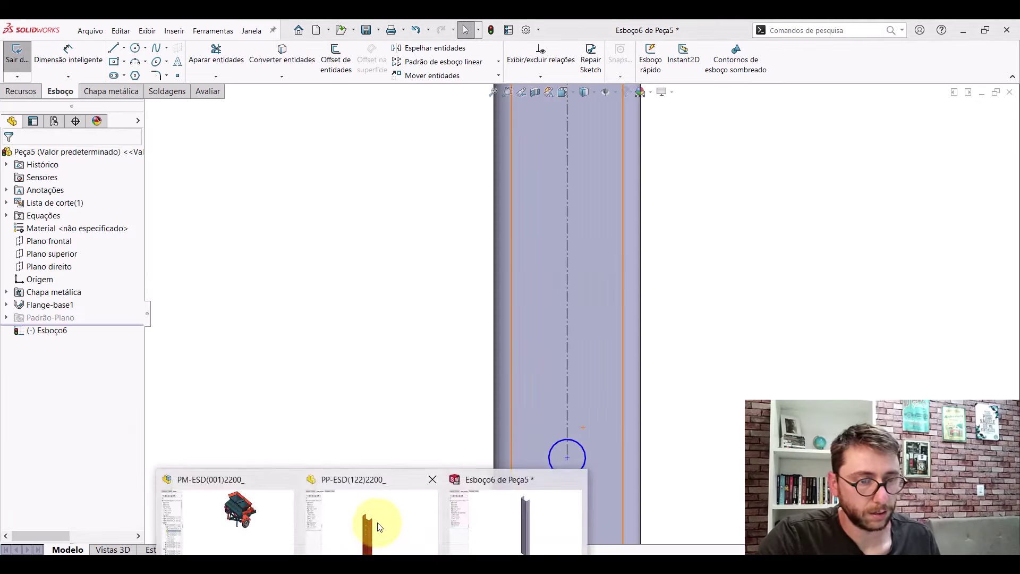
pyautogui.click(366, 525)
pyautogui.click(211, 92)
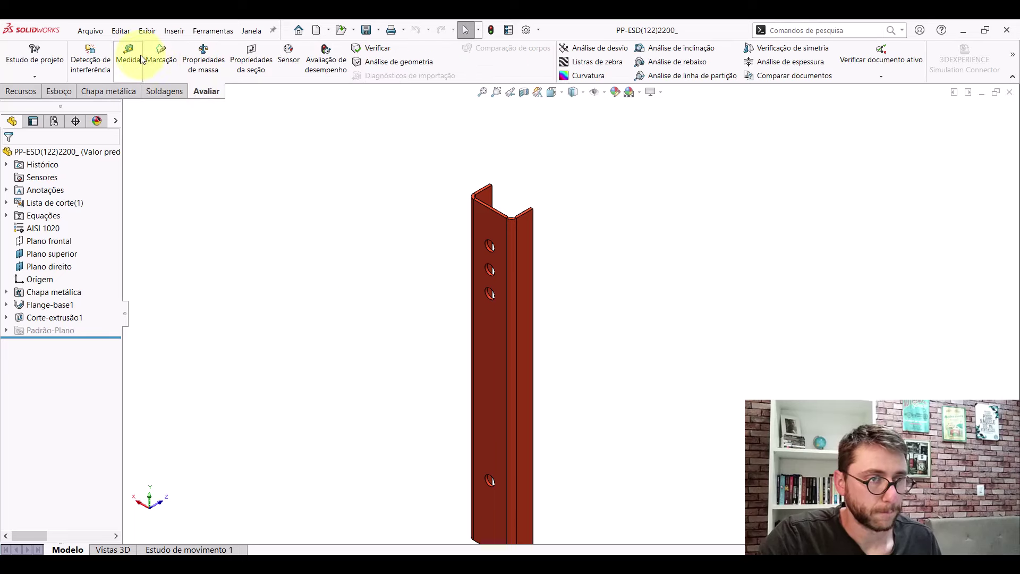
pyautogui.click(128, 53)
pyautogui.scroll(-5, 502, 260)
pyautogui.click(489, 265)
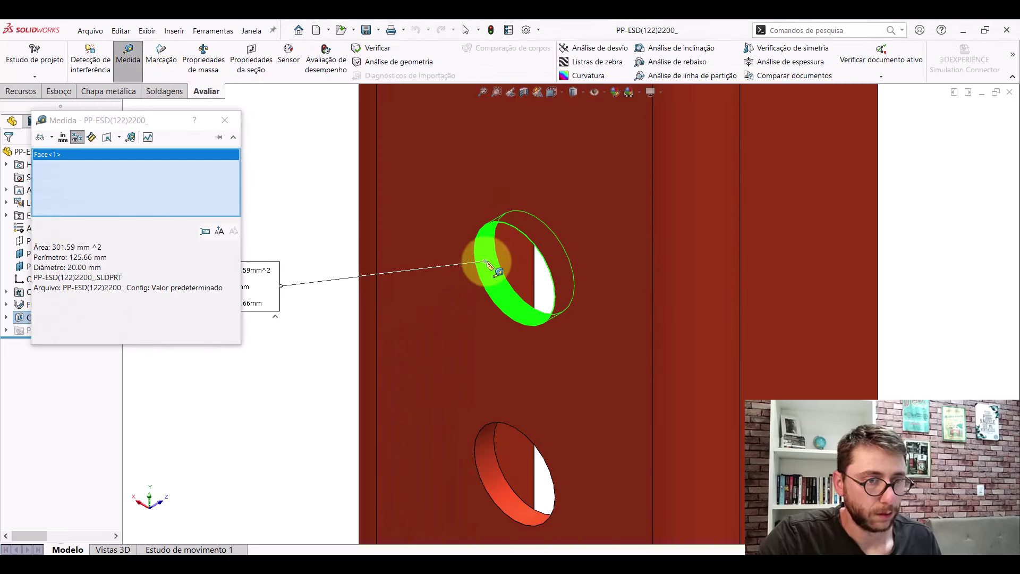
pyautogui.scroll(2, 490, 266)
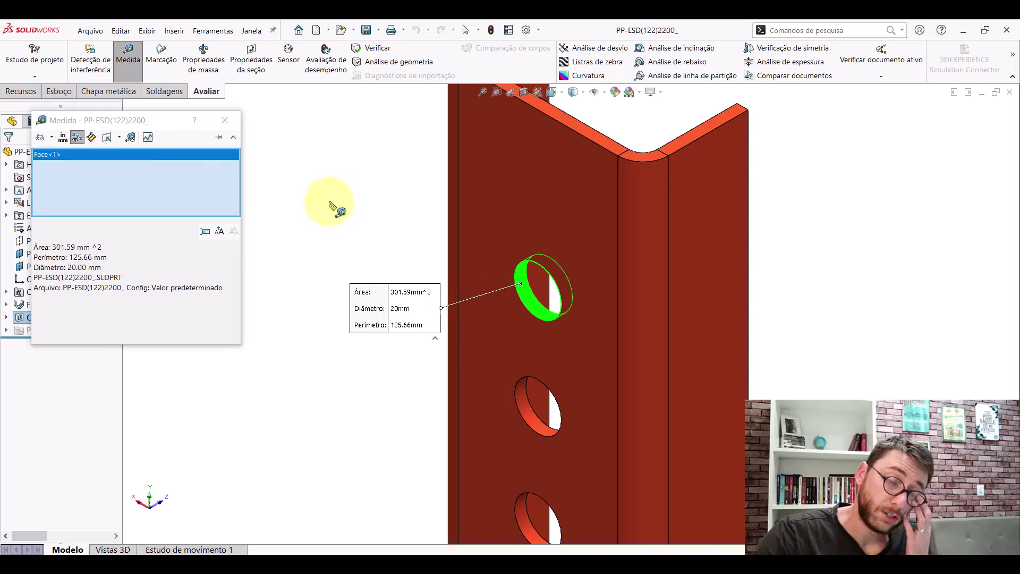
pyautogui.click(421, 255)
pyautogui.click(532, 300)
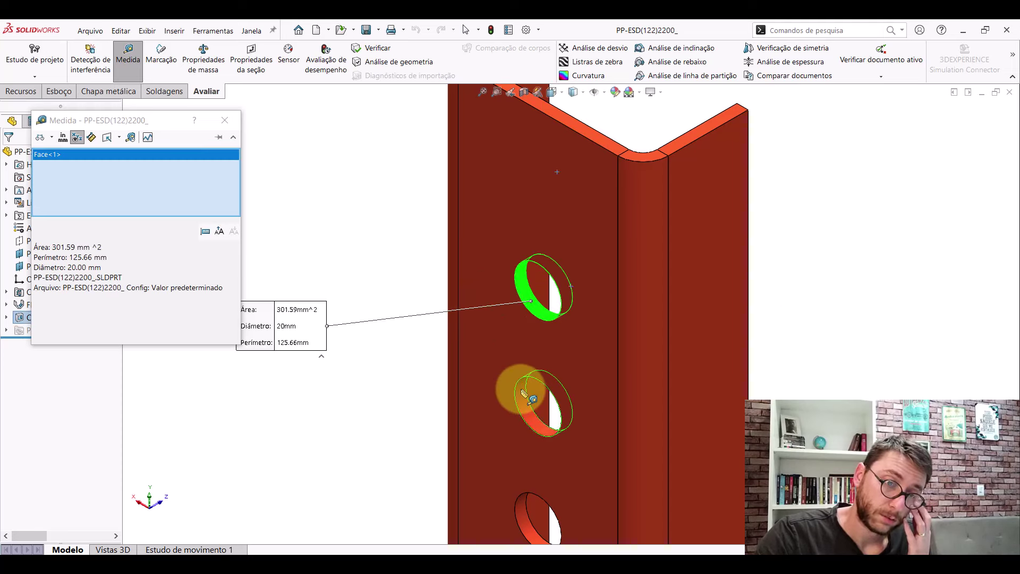
pyautogui.click(529, 382)
pyautogui.scroll(3, 638, 297)
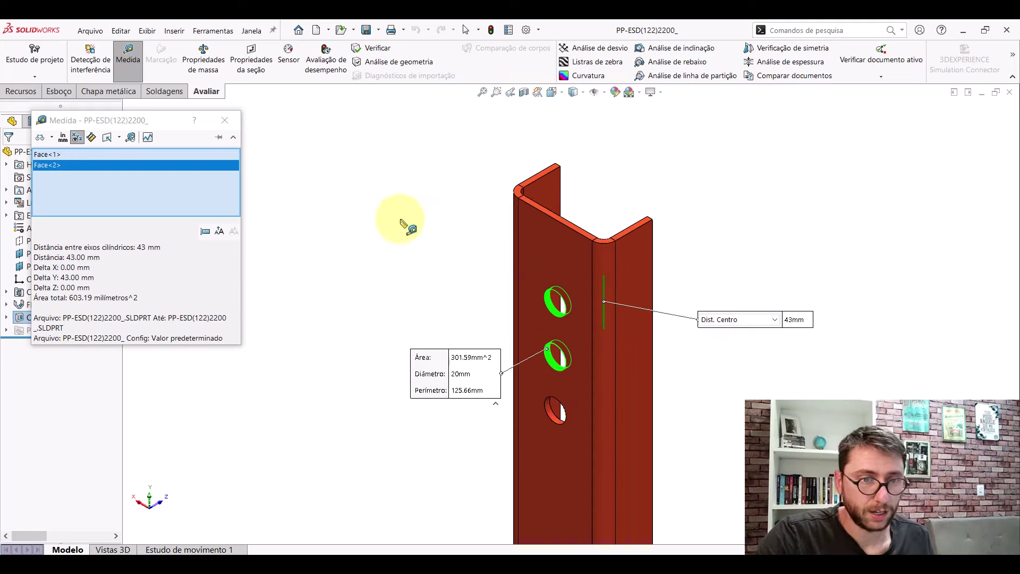
pyautogui.click(405, 221)
pyautogui.scroll(-3, 596, 330)
pyautogui.click(499, 285)
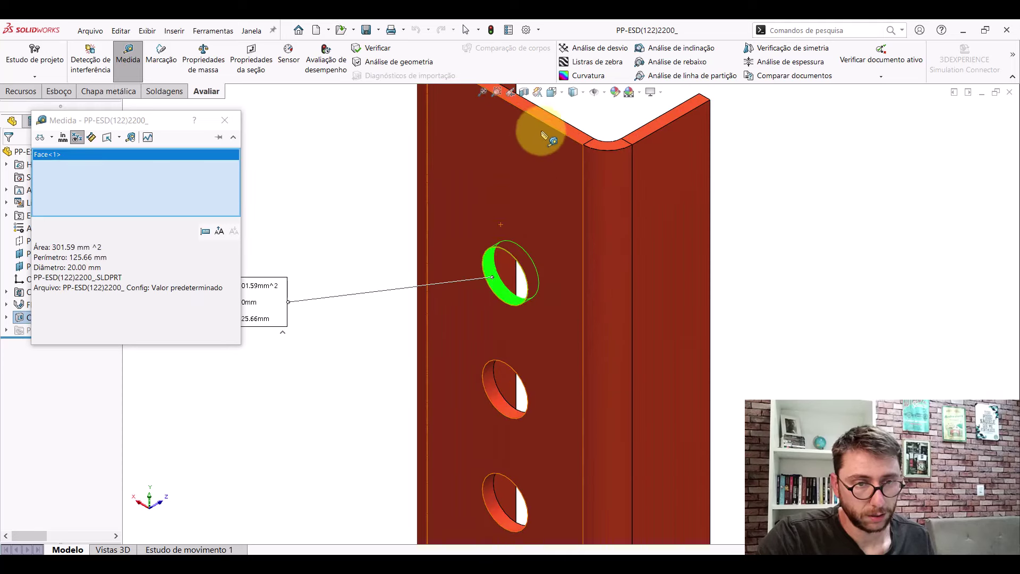
pyautogui.click(546, 127)
pyautogui.scroll(3, 552, 196)
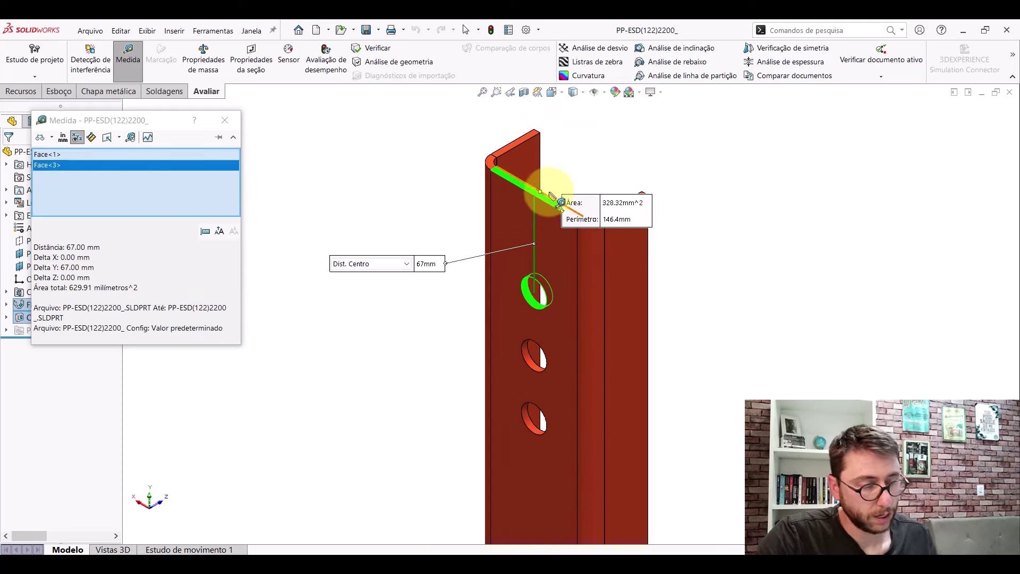
pyautogui.press('Escape')
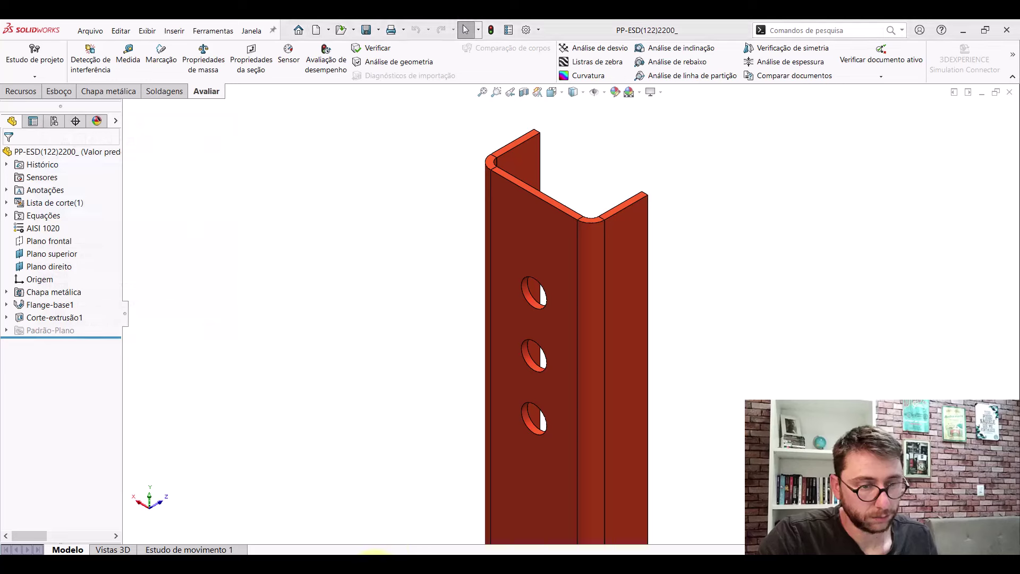
# - Dimension the top hole 67 mm below the face's top edge
pyautogui.click(523, 499)
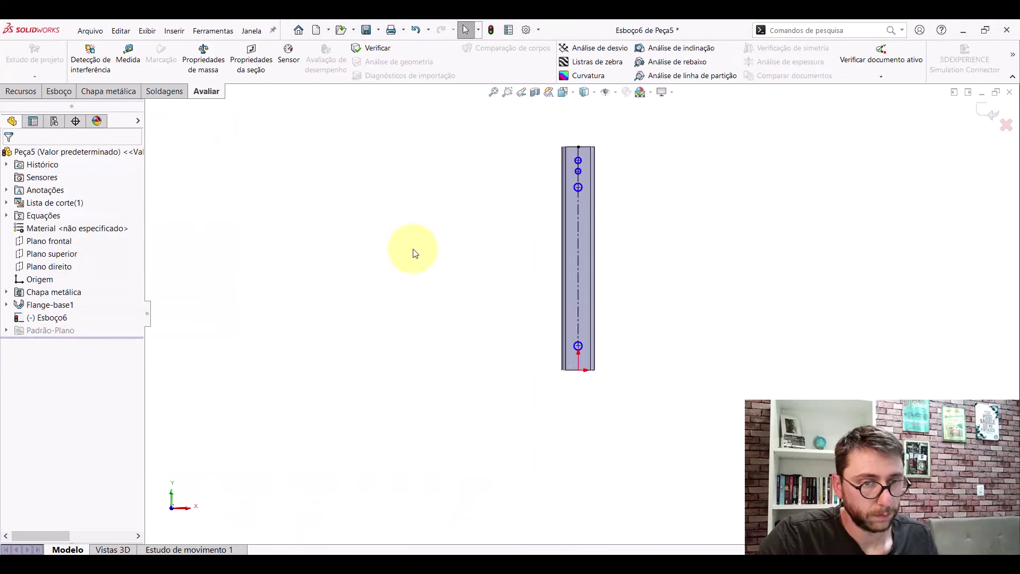
pyautogui.click(58, 92)
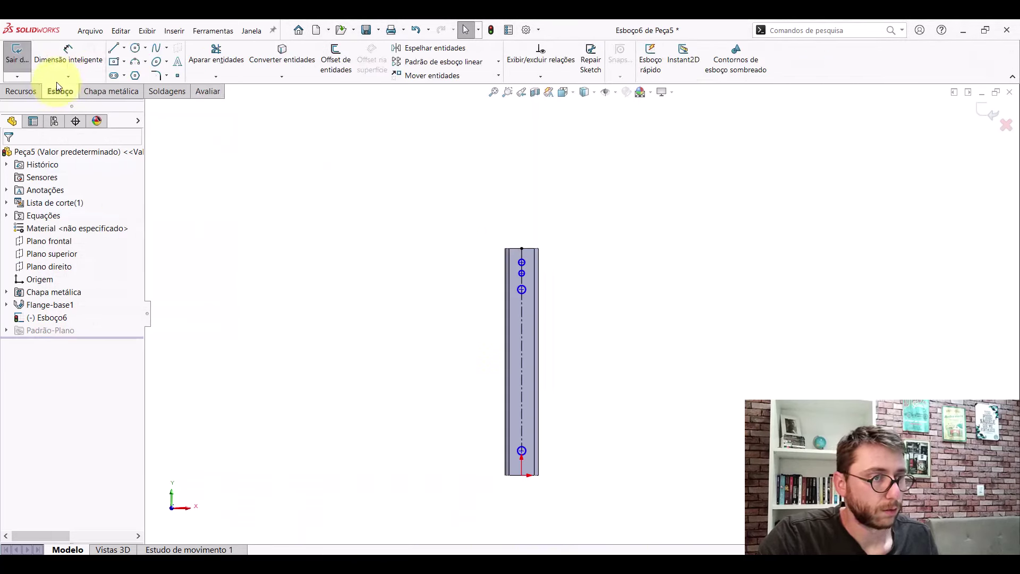
pyautogui.scroll(-5, 526, 212)
pyautogui.scroll(-2, 536, 212)
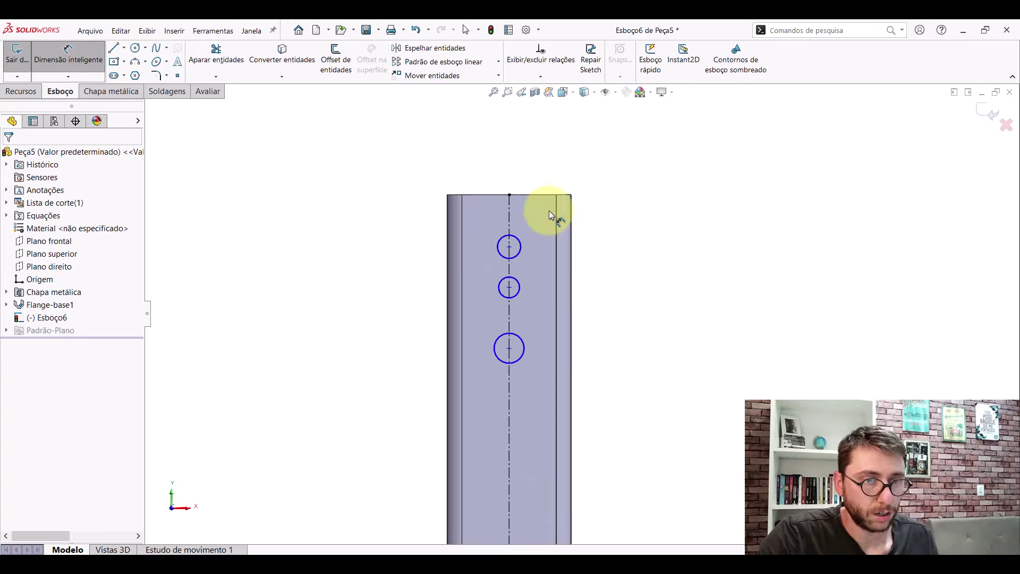
pyautogui.click(510, 209)
pyautogui.click(632, 228)
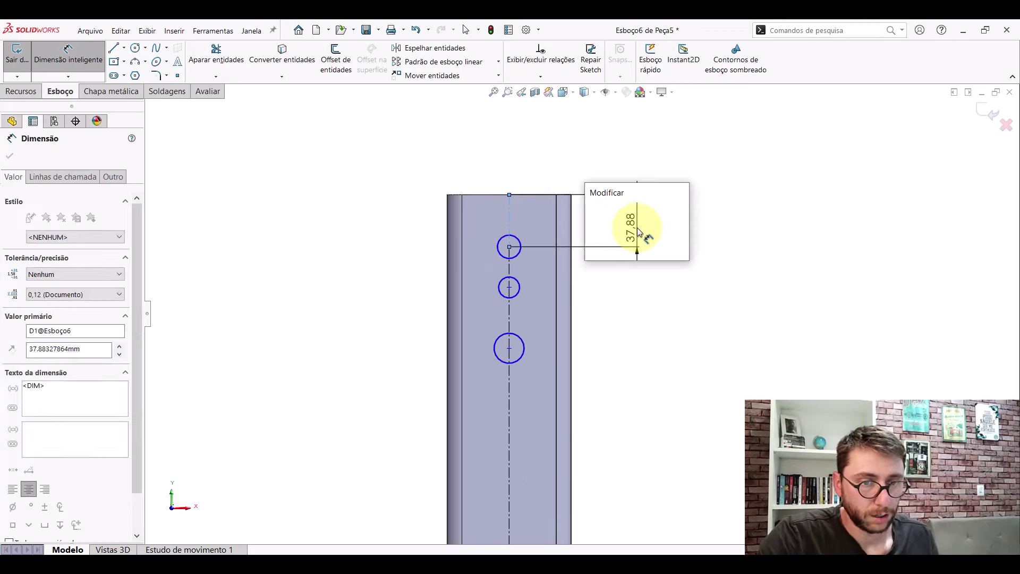
pyautogui.write('67.00mm')
pyautogui.click(637, 227)
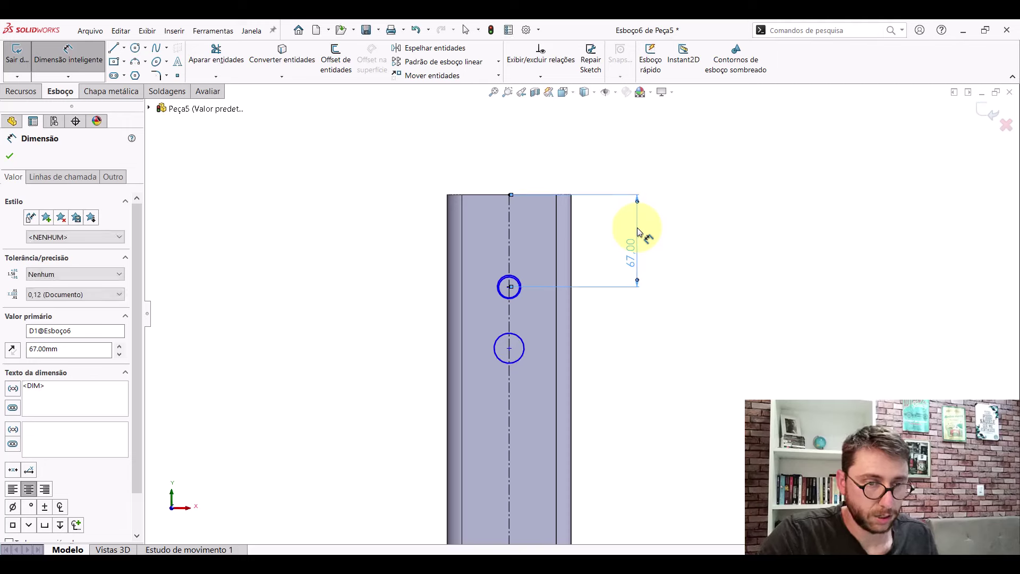
pyautogui.press('Escape')
# - Move the lower hole down, then undo the accidental extra circles back to the original holes
pyautogui.scroll(3, 549, 334)
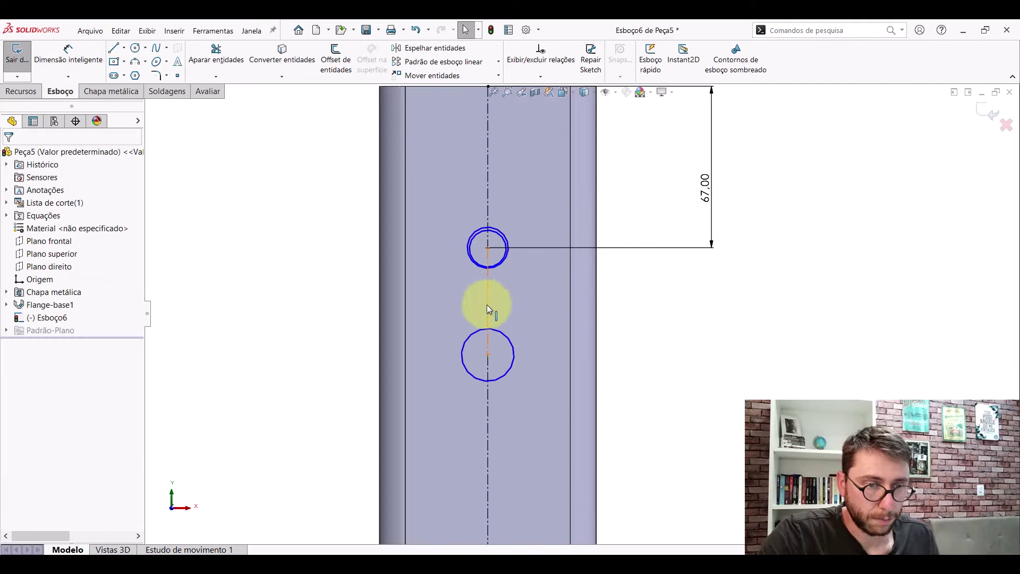
pyautogui.moveTo(488, 354); pyautogui.dragTo(478, 500)
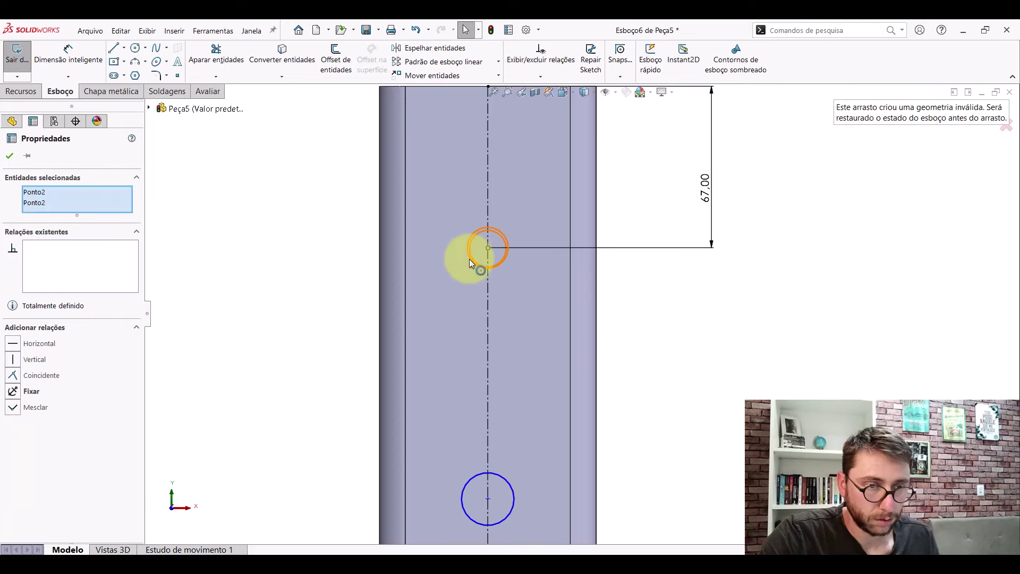
pyautogui.click(469, 259)
pyautogui.click(466, 307)
pyautogui.press('Escape')
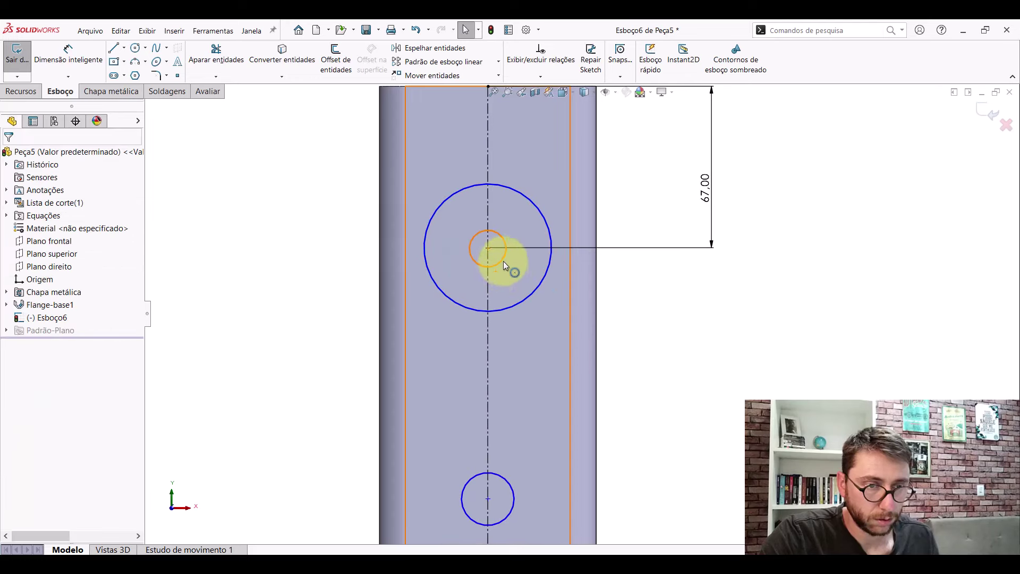
pyautogui.click(503, 261)
pyautogui.click(499, 270)
pyautogui.press('Escape')
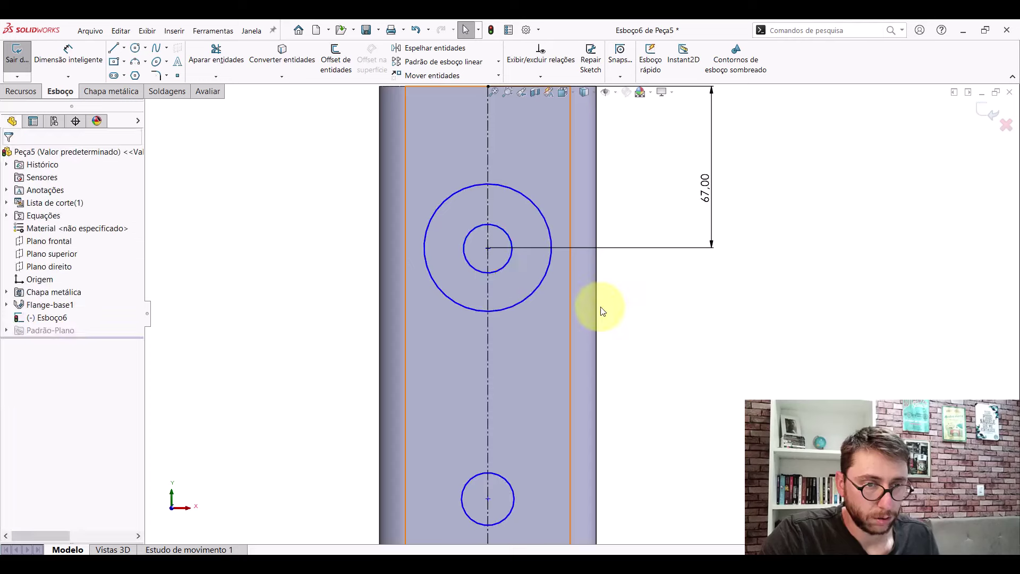
pyautogui.scroll(3, 603, 311)
pyautogui.hotkey('ctrl', 'z')
pyautogui.hotkey('ctrl', 'z')
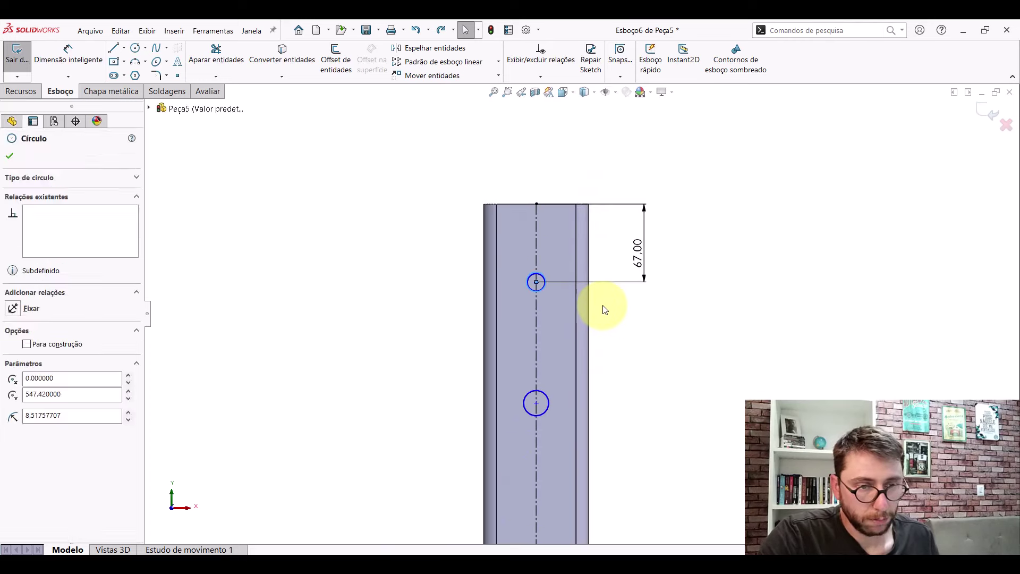
pyautogui.hotkey('ctrl', 'z')
pyautogui.hotkey('ctrl', 'z')
pyautogui.hotkey('ctrl', 'z')
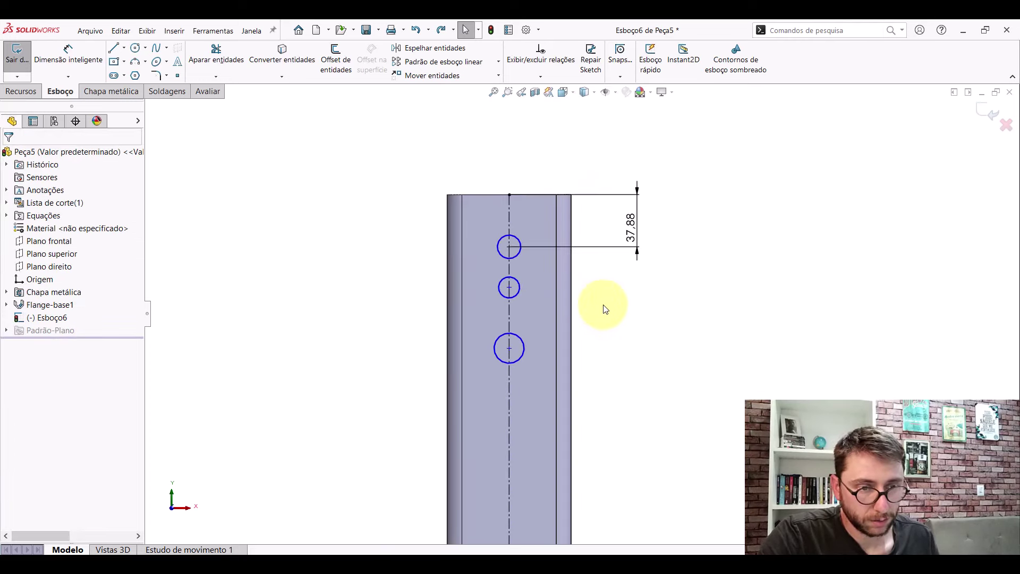
pyautogui.hotkey('ctrl', 'z')
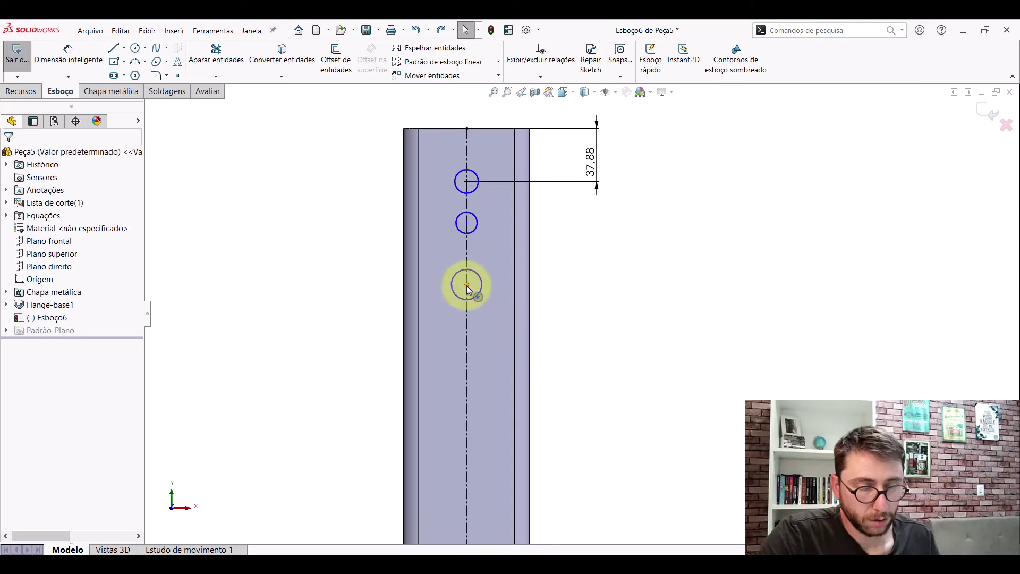
# - Move the middle and third holes lower and re-enter the top hole's 67 mm edge distance
pyautogui.moveTo(467, 290); pyautogui.dragTo(480, 346)
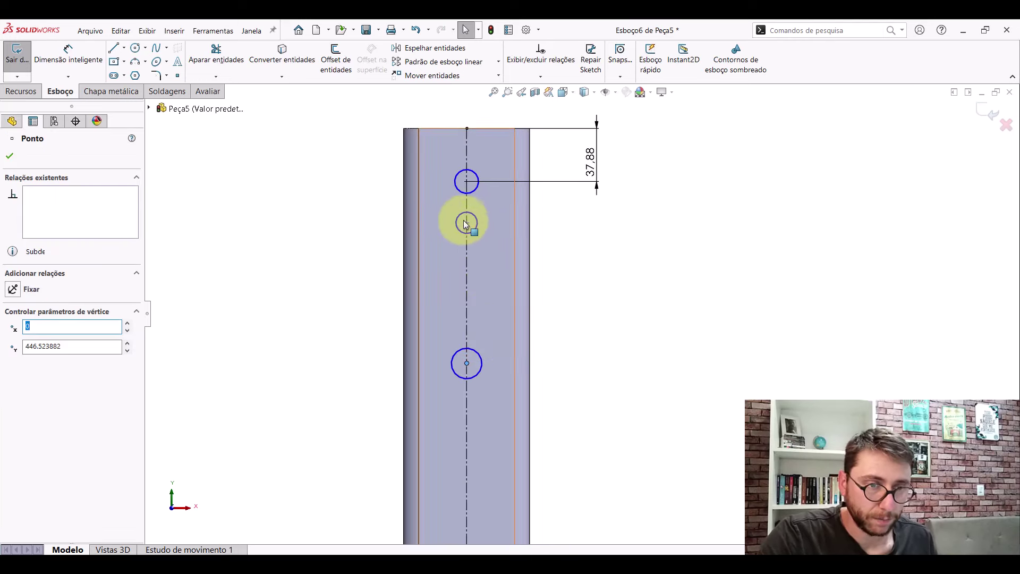
pyautogui.moveTo(468, 229); pyautogui.dragTo(466, 294)
pyautogui.click(467, 186)
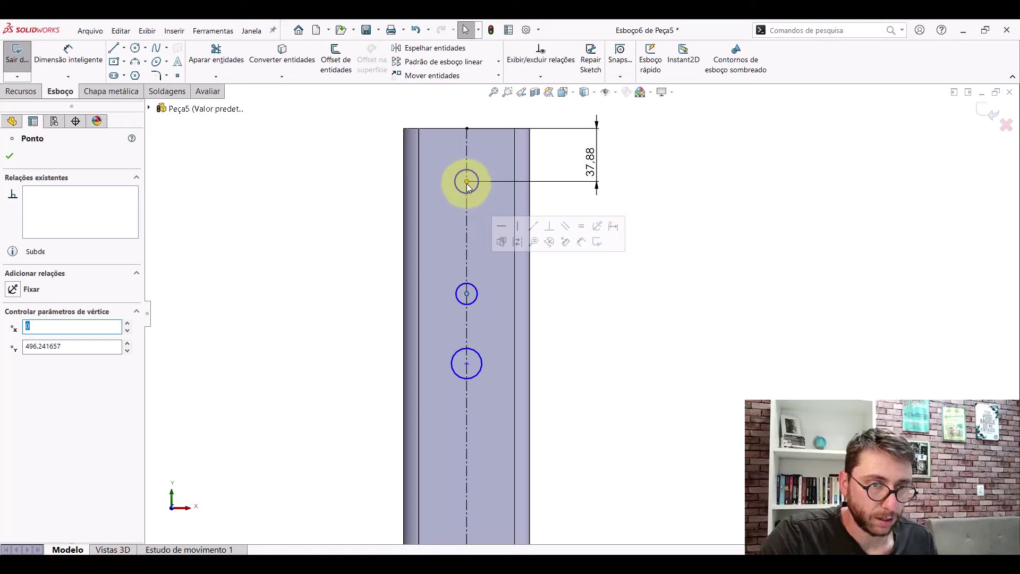
pyautogui.click(657, 294)
pyautogui.doubleClick(592, 156)
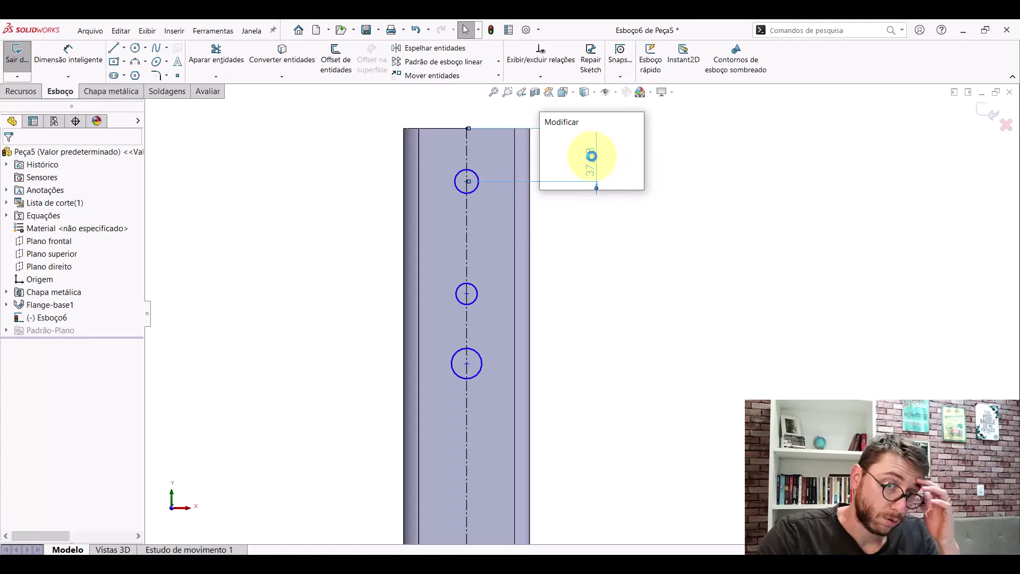
pyautogui.write('67')
pyautogui.press('Return')
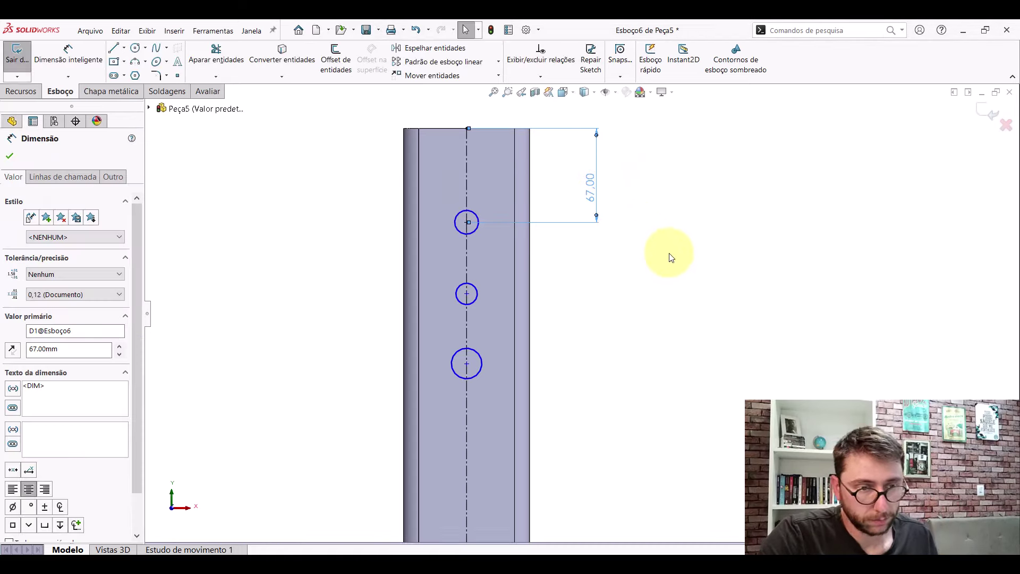
pyautogui.click(657, 272)
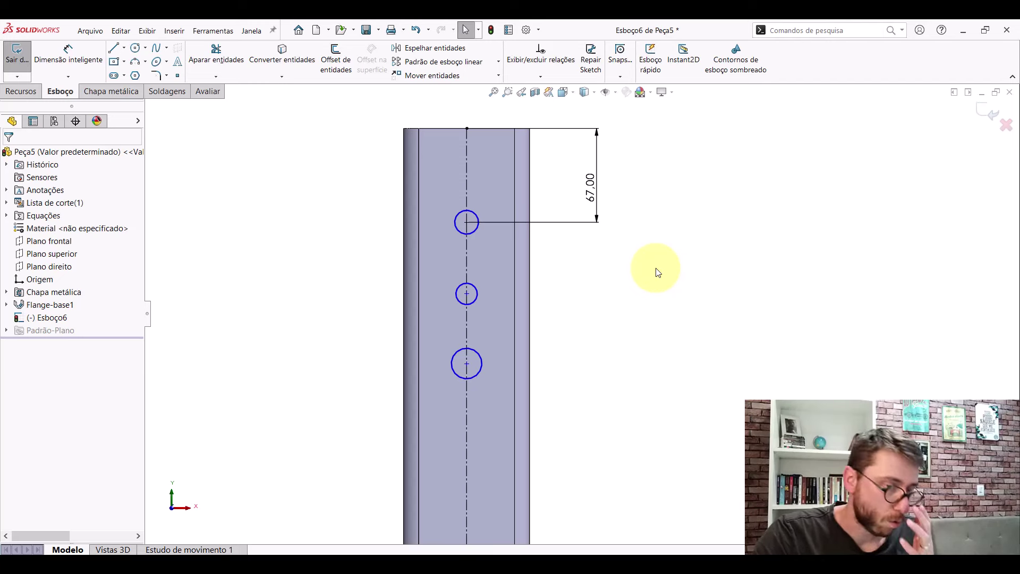
# - Check the centreline segments' relations, then set the top-to-middle hole spacing to 43 mm
pyautogui.click(471, 251)
pyautogui.keyDown('ctrl'); pyautogui.click(468, 320); pyautogui.keyUp('ctrl')
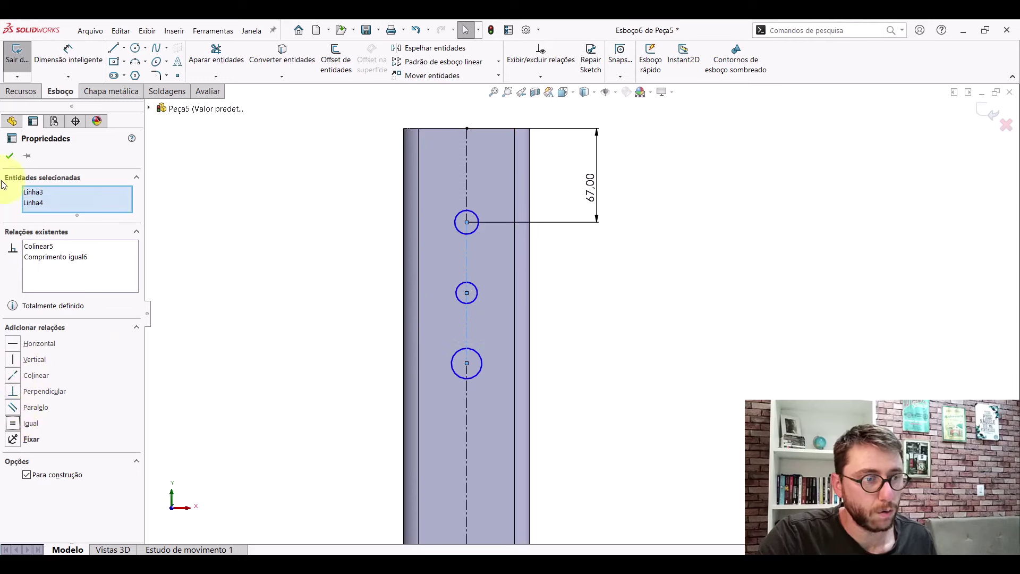
pyautogui.click(9, 155)
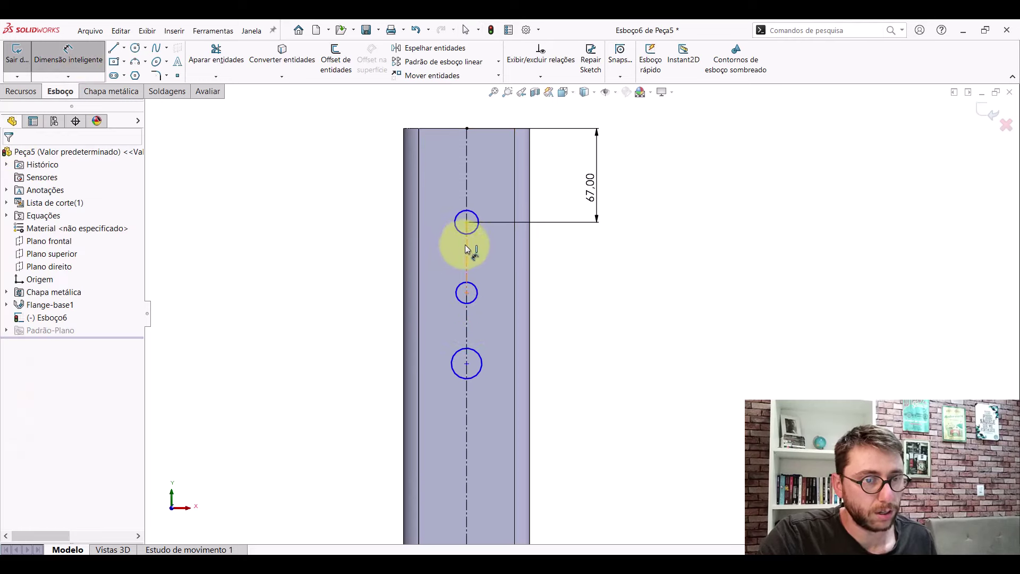
pyautogui.click(466, 293)
pyautogui.click(345, 248)
pyautogui.write('43')
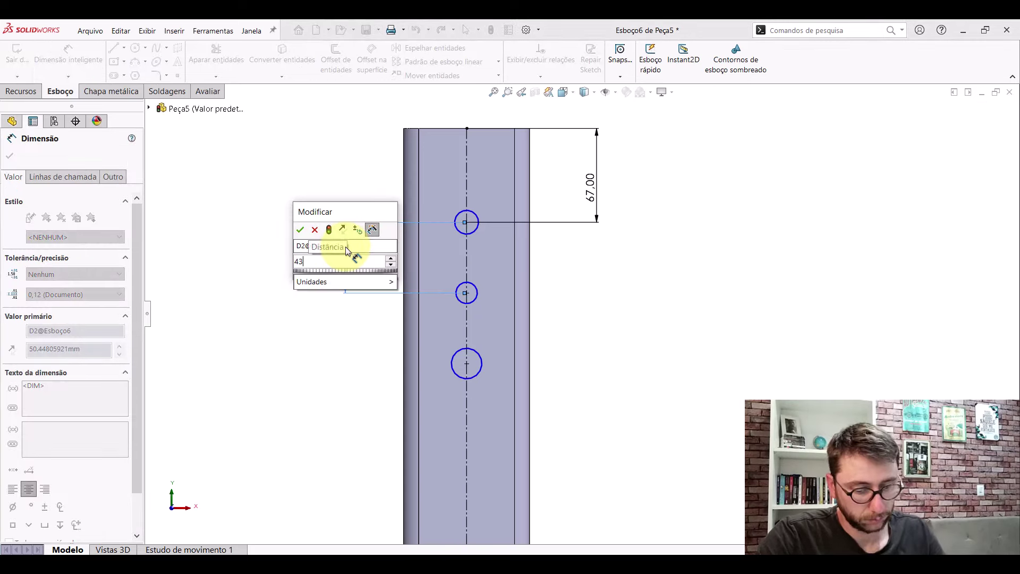
pyautogui.press('Return')
pyautogui.press('Escape')
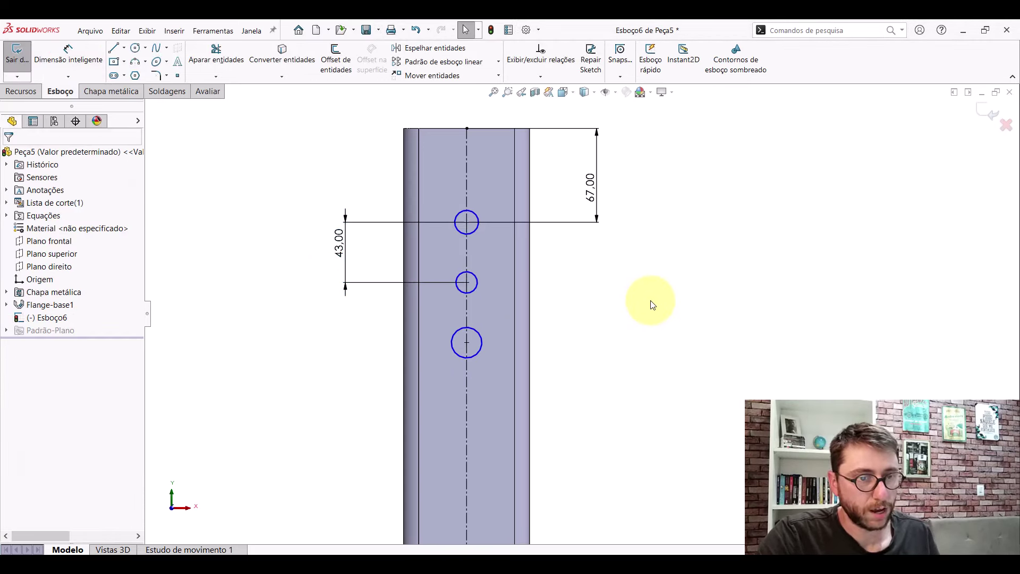
# - Make all four hole circles equal in size
pyautogui.click(477, 230)
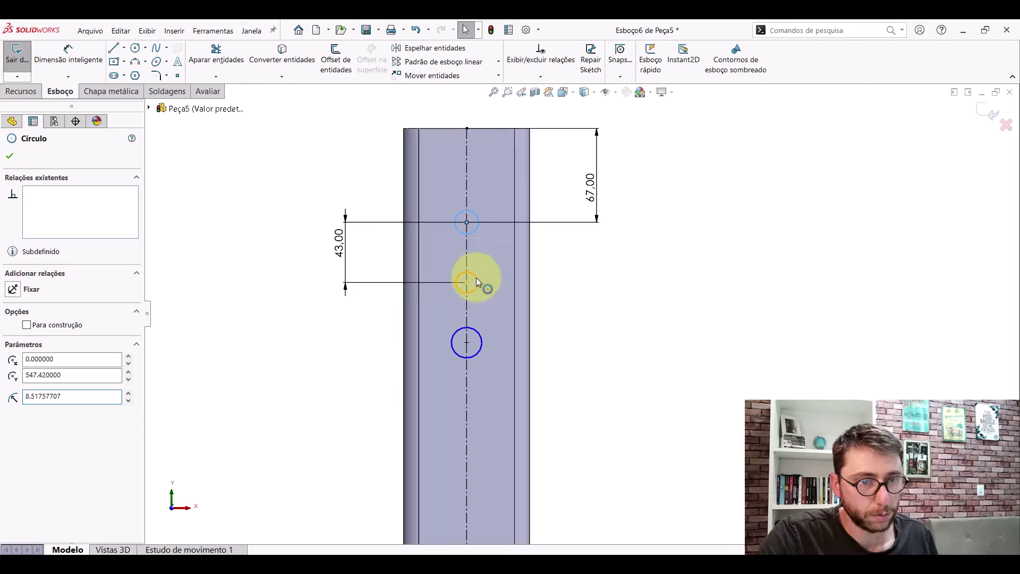
pyautogui.keyDown('ctrl'); pyautogui.click(476, 277); pyautogui.keyUp('ctrl')
pyautogui.keyDown('ctrl'); pyautogui.click(477, 329); pyautogui.keyUp('ctrl')
pyautogui.scroll(5, 537, 367)
pyautogui.scroll(-4, 537, 474)
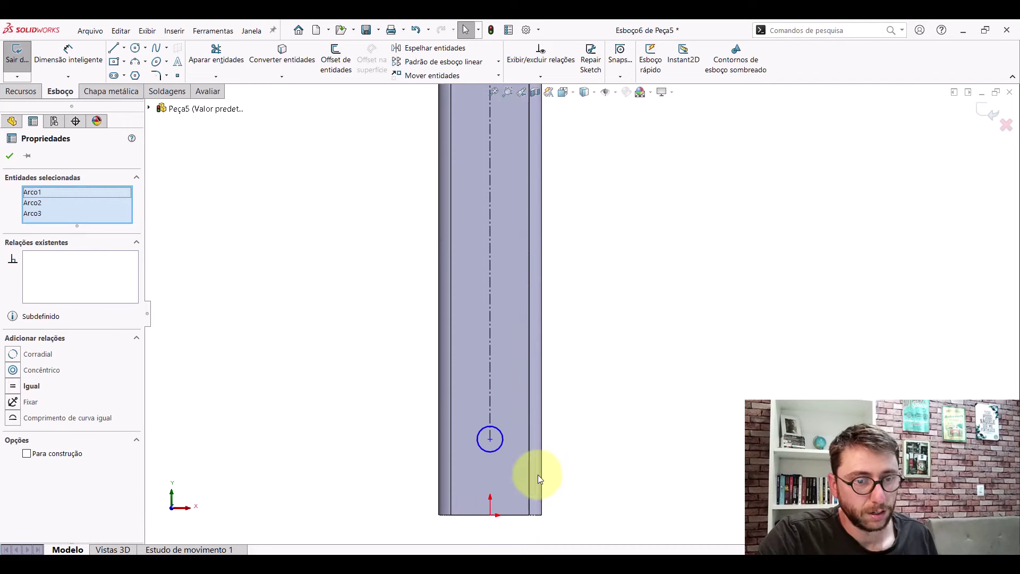
pyautogui.keyDown('ctrl'); pyautogui.click(502, 446); pyautogui.keyUp('ctrl')
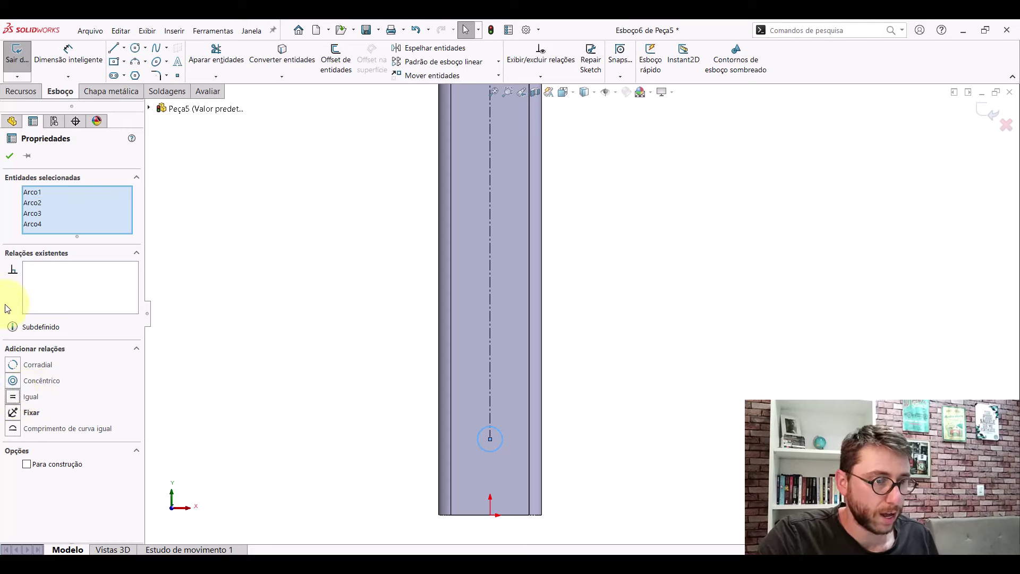
pyautogui.click(9, 156)
pyautogui.scroll(4, 576, 307)
pyautogui.scroll(-1, 615, 257)
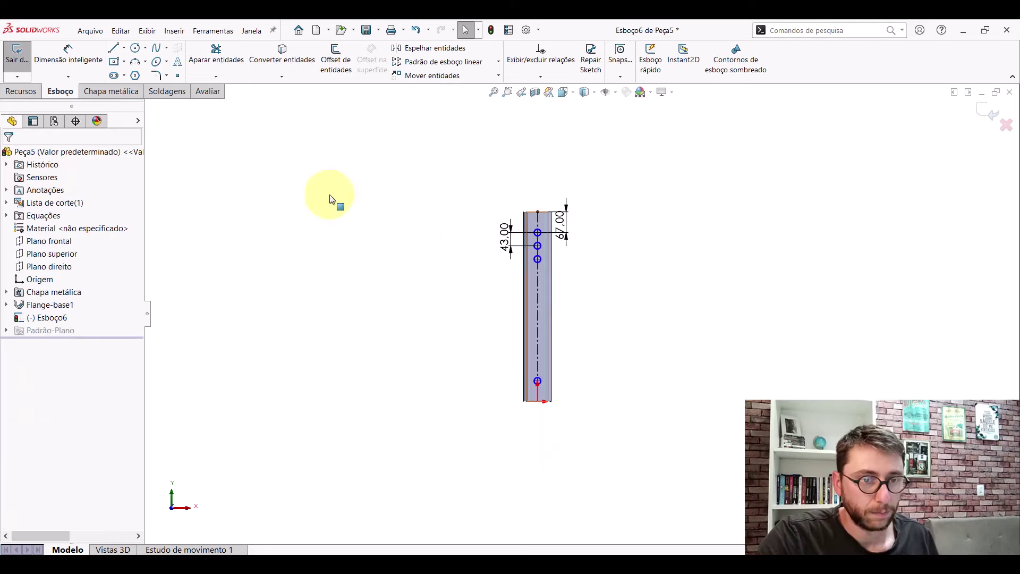
# - Dimension the top hole's diameter to 20 mm
pyautogui.click(72, 67)
pyautogui.scroll(-2, 539, 249)
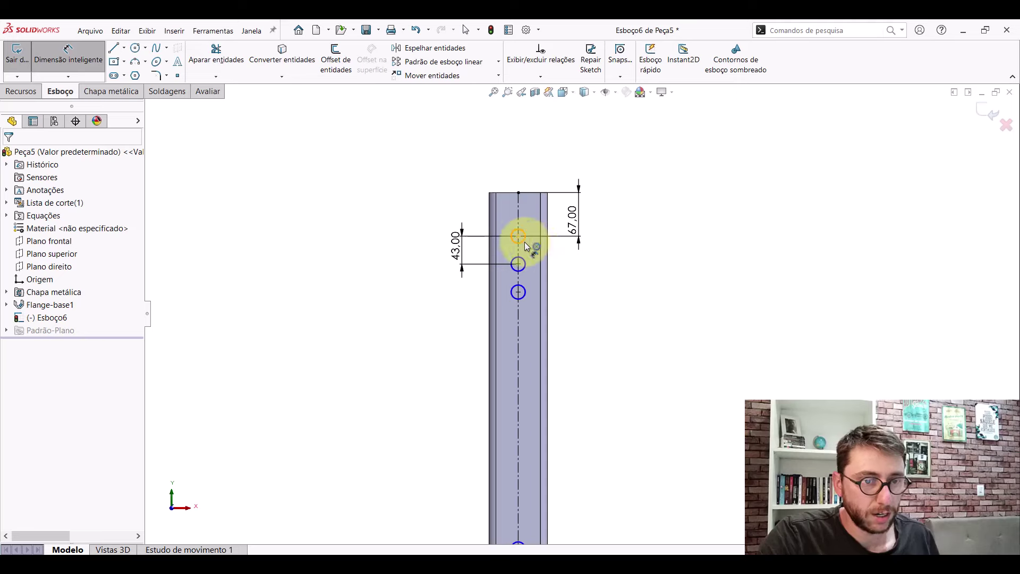
pyautogui.click(526, 246)
pyautogui.click(568, 270)
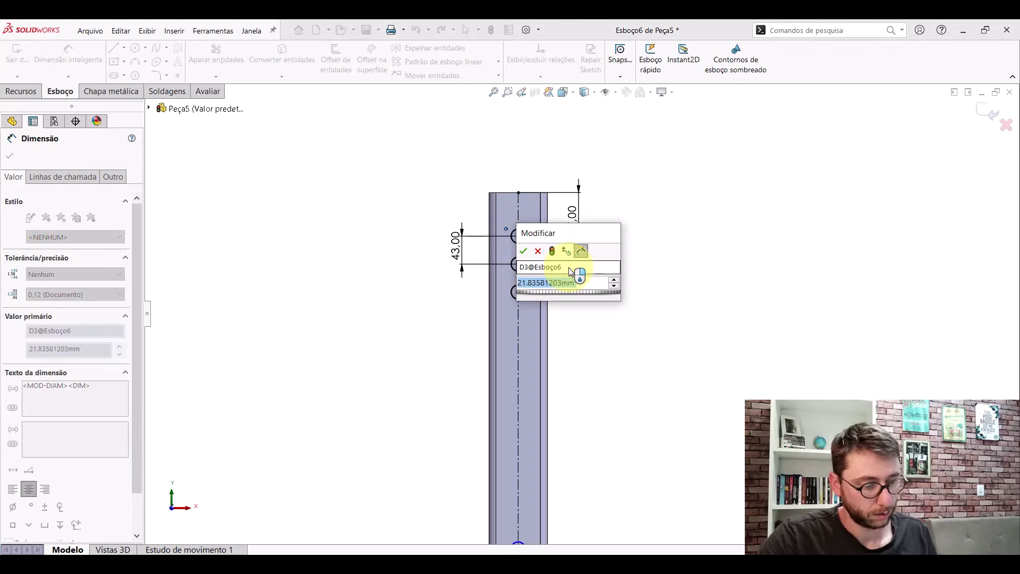
pyautogui.write('20')
pyautogui.press('Return')
pyautogui.press('Escape')
pyautogui.scroll(1, 629, 353)
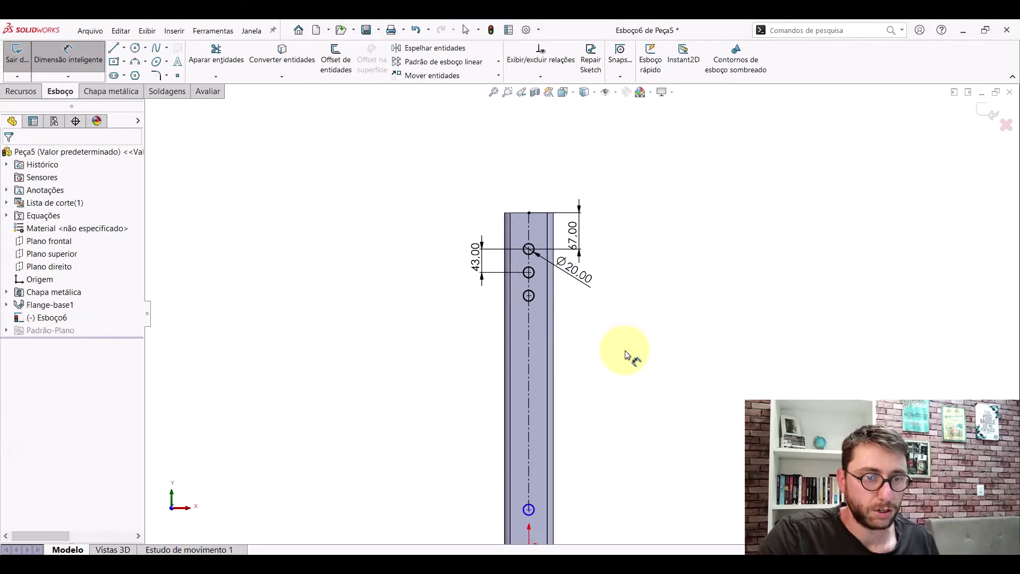
pyautogui.scroll(1, 640, 358)
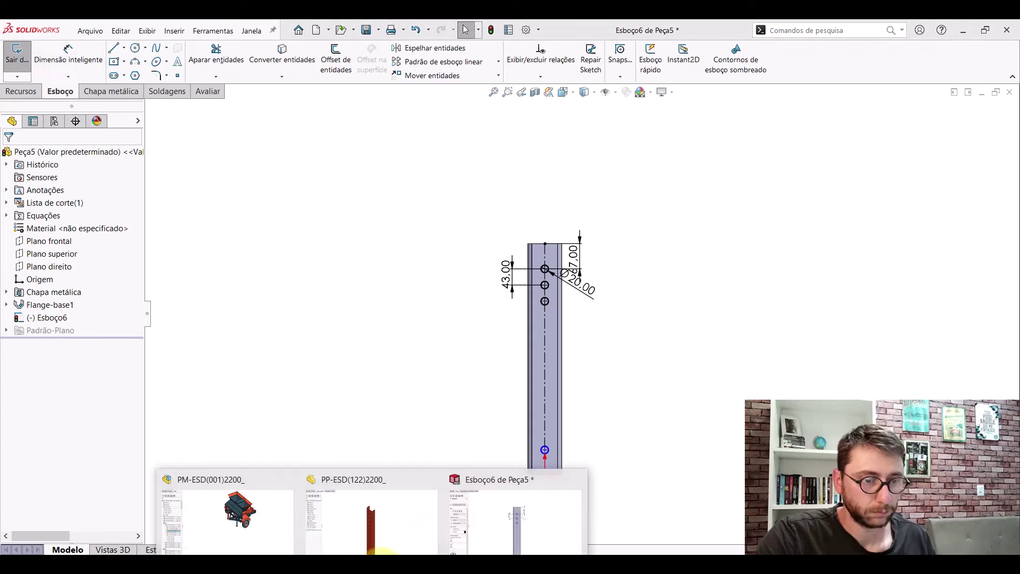
# - On the reference bracket, measure the top hole against the flange edge, then clear the selection
pyautogui.click(383, 510)
pyautogui.click(215, 92)
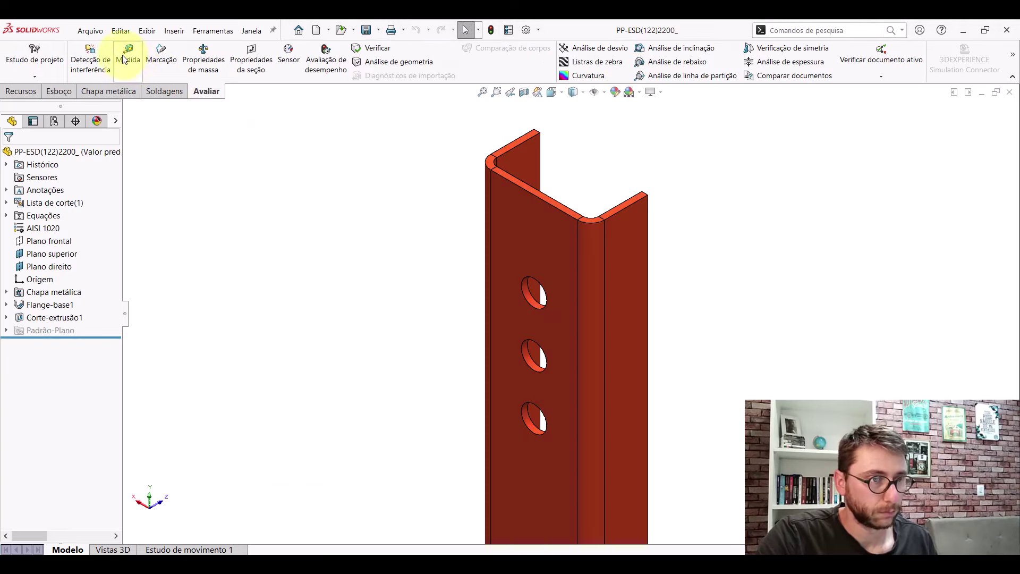
pyautogui.click(128, 54)
pyautogui.click(529, 297)
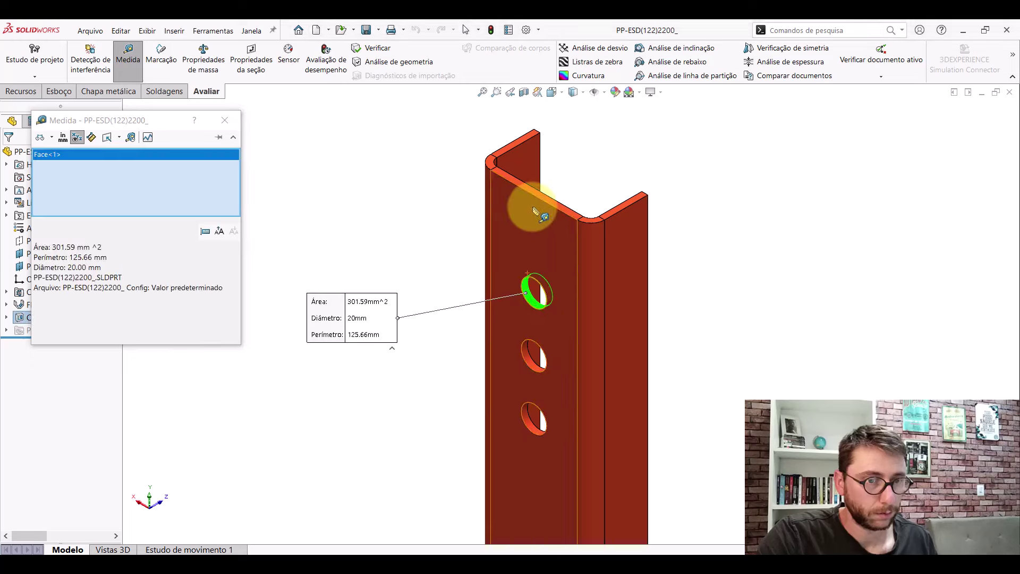
pyautogui.click(547, 201)
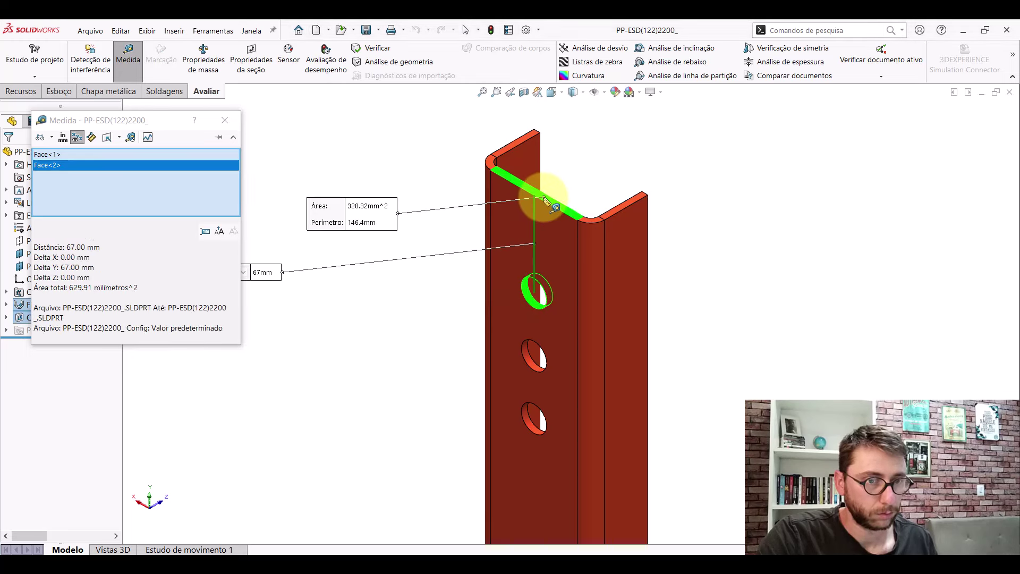
pyautogui.scroll(3, 547, 204)
pyautogui.scroll(3, 455, 391)
pyautogui.scroll(2, 565, 417)
pyautogui.click(566, 417)
# - Measure a 20 mm hole diameter and 337 mm hole spacing, then return to Esboço6
pyautogui.scroll(-2, 563, 404)
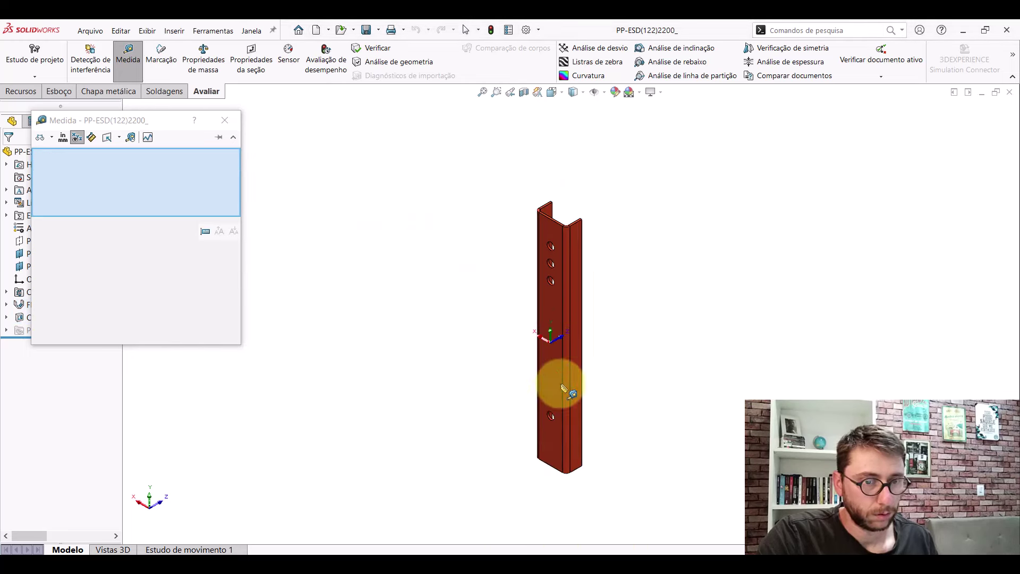
pyautogui.scroll(-5, 540, 368)
pyautogui.click(535, 308)
pyautogui.scroll(3, 538, 314)
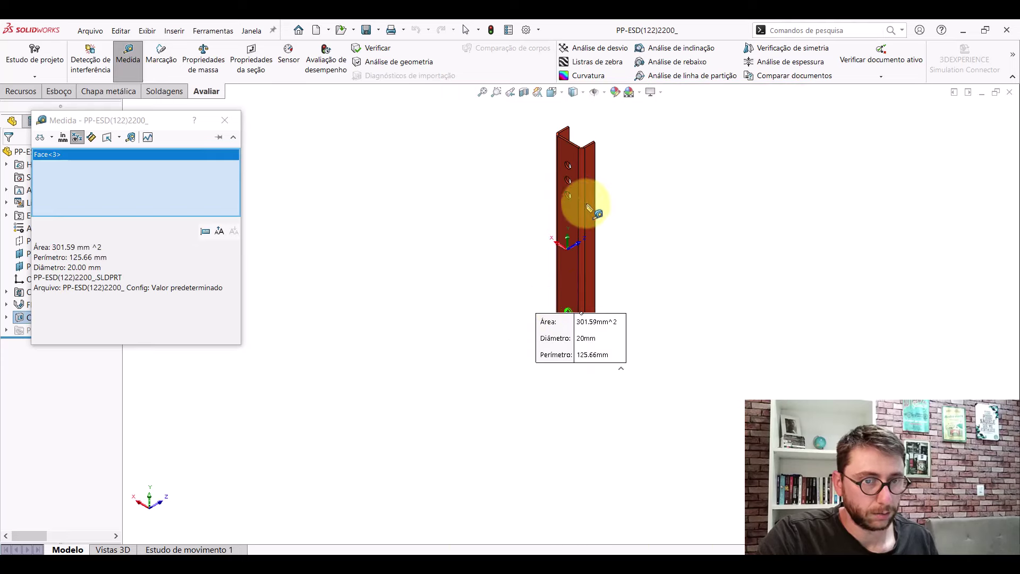
pyautogui.scroll(-3, 542, 234)
pyautogui.scroll(-2, 537, 230)
pyautogui.click(538, 231)
pyautogui.scroll(4, 549, 285)
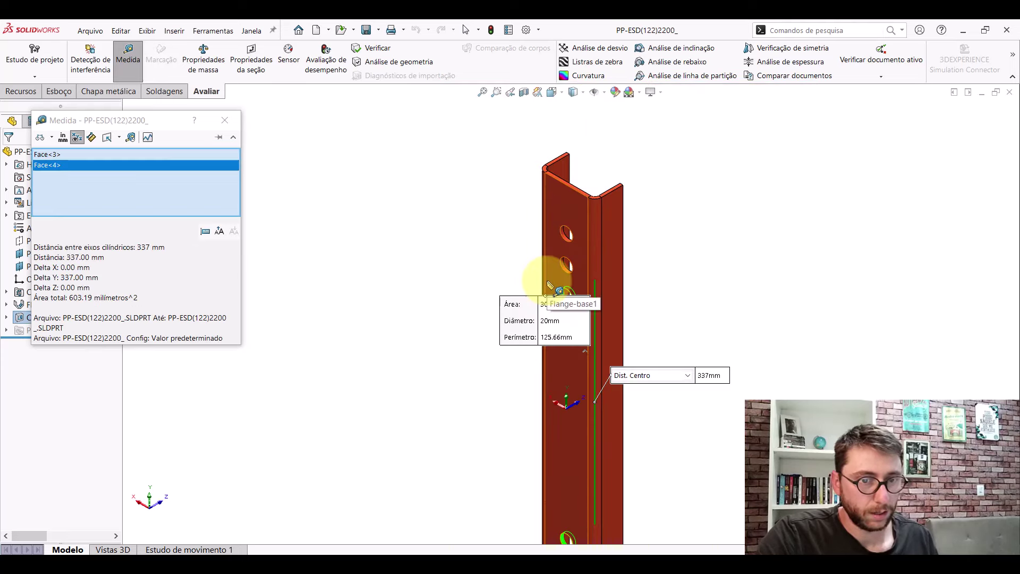
pyautogui.press('Escape')
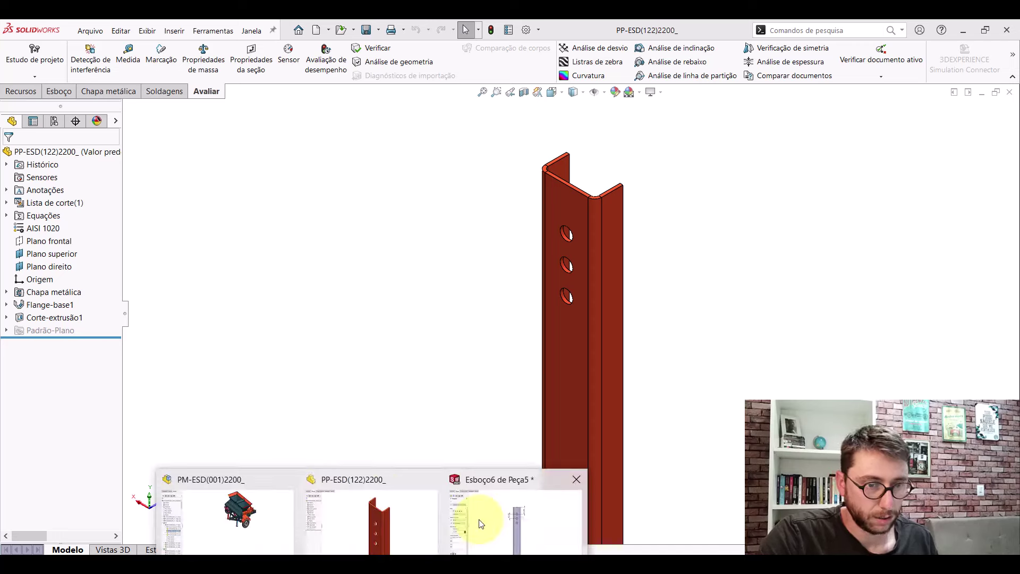
pyautogui.click(512, 521)
# - Dimension the centreline segment between the third and lowest holes to 337 mm
pyautogui.click(64, 90)
pyautogui.click(68, 54)
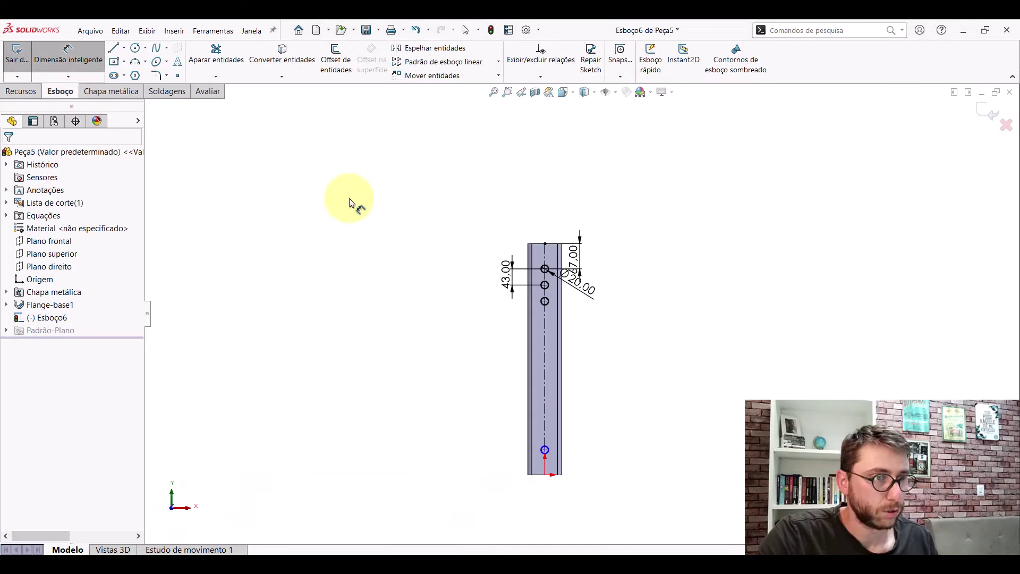
pyautogui.scroll(2, 563, 276)
pyautogui.scroll(-3, 611, 357)
pyautogui.click(490, 251)
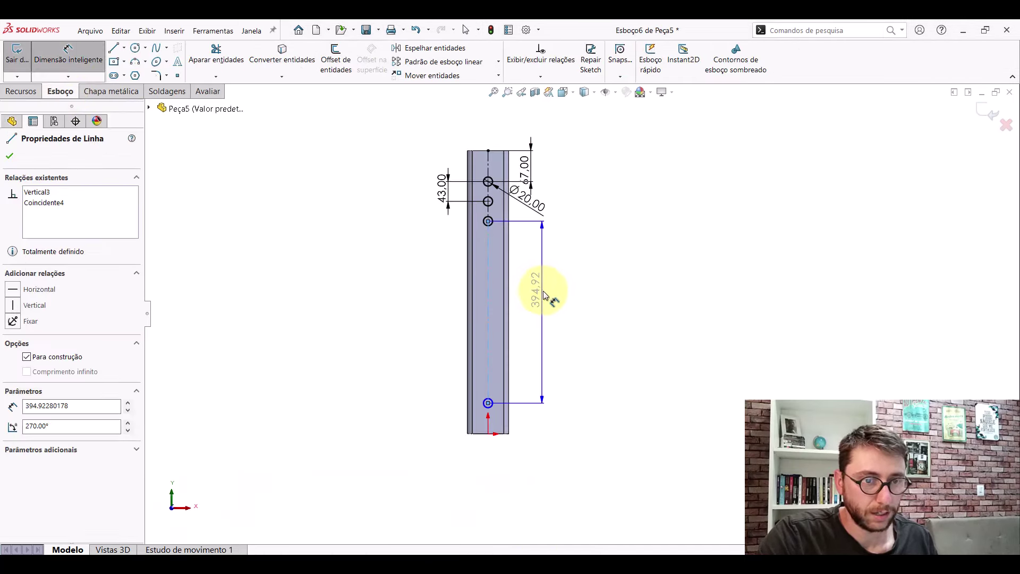
pyautogui.click(550, 301)
pyautogui.write('337')
pyautogui.press('Return')
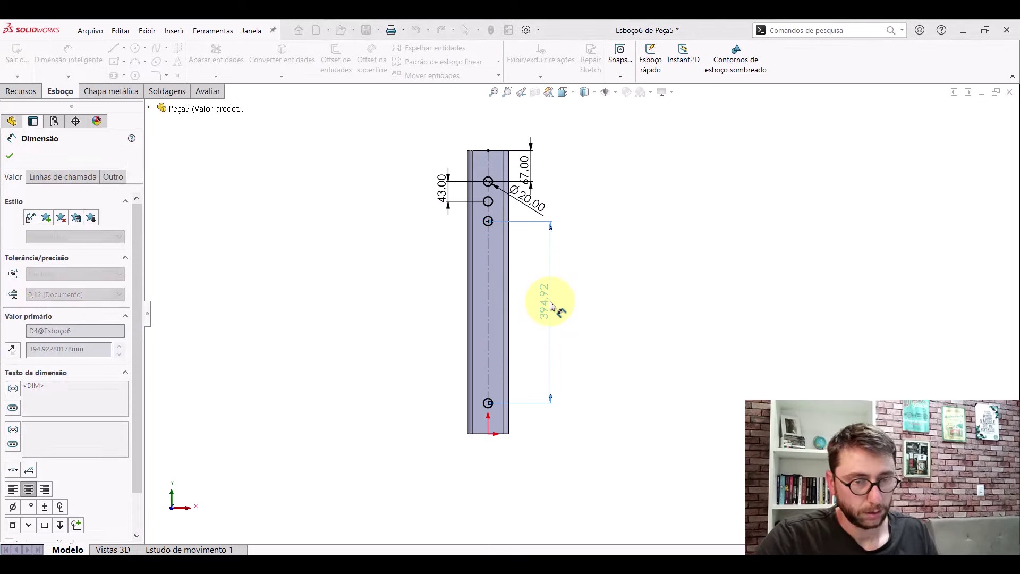
pyautogui.click(614, 282)
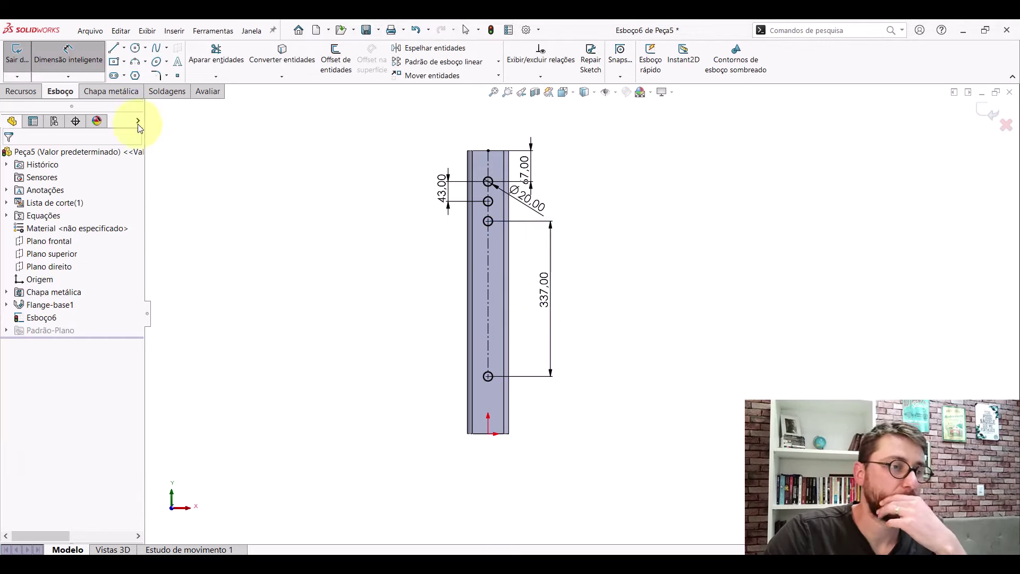
pyautogui.click(40, 92)
# - Cut the four sketched holes through all with an extruded cut
pyautogui.click(213, 68)
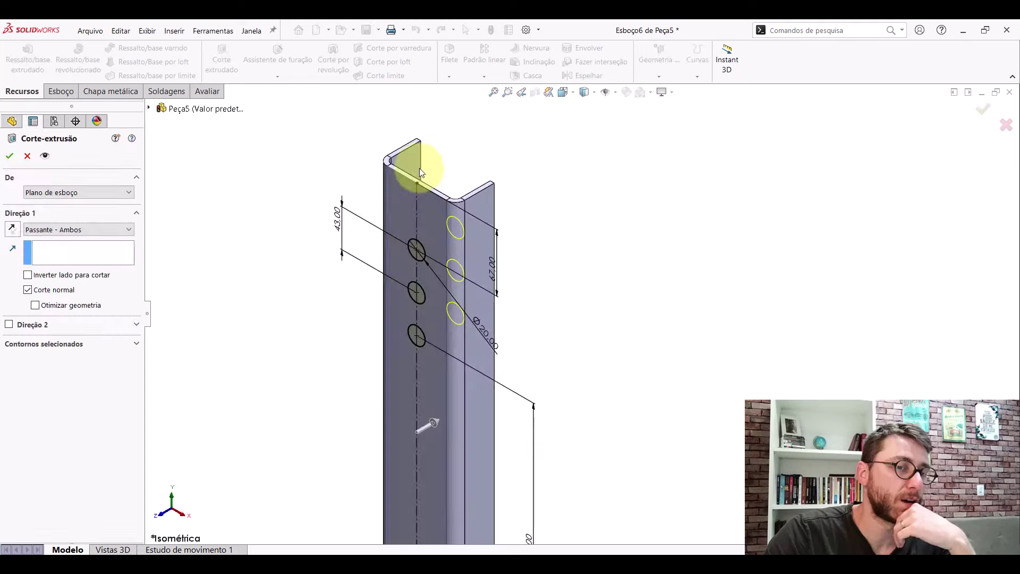
pyautogui.click(44, 232)
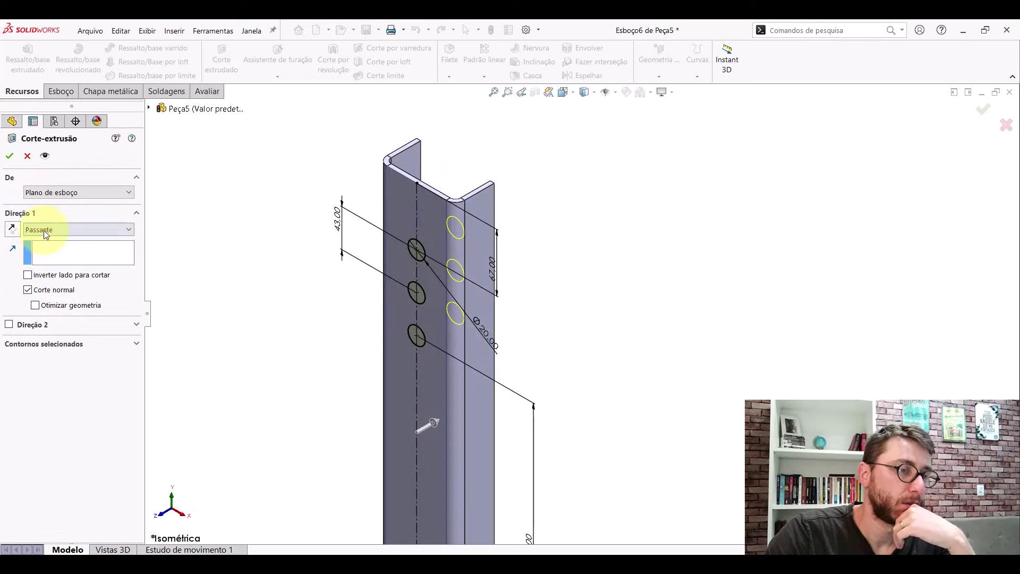
pyautogui.click(9, 157)
pyautogui.scroll(3, 590, 324)
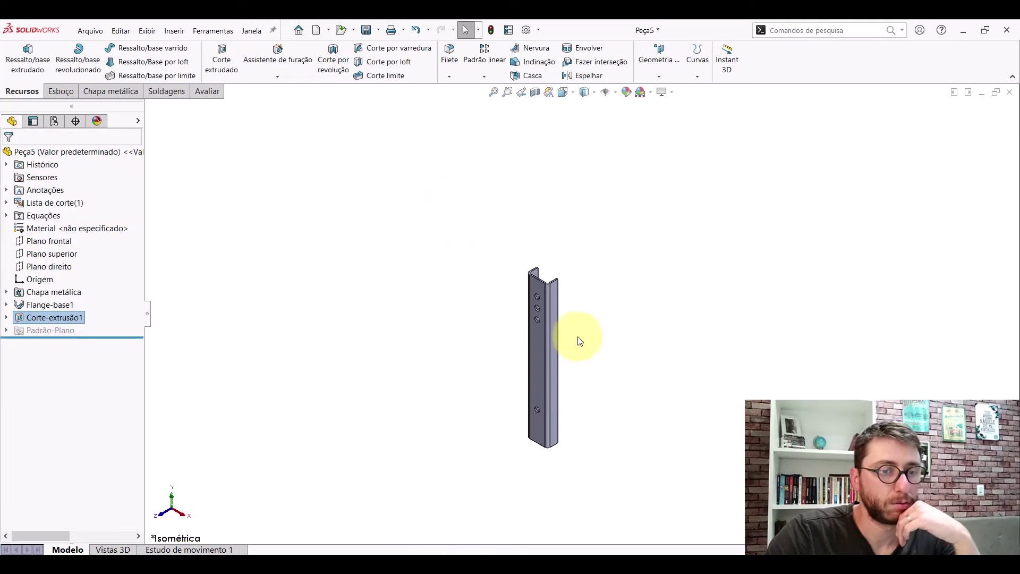
# - Set the part material to AISI 1020 and paste the red appearance onto it
pyautogui.rightClick(54, 230)
pyautogui.click(102, 283)
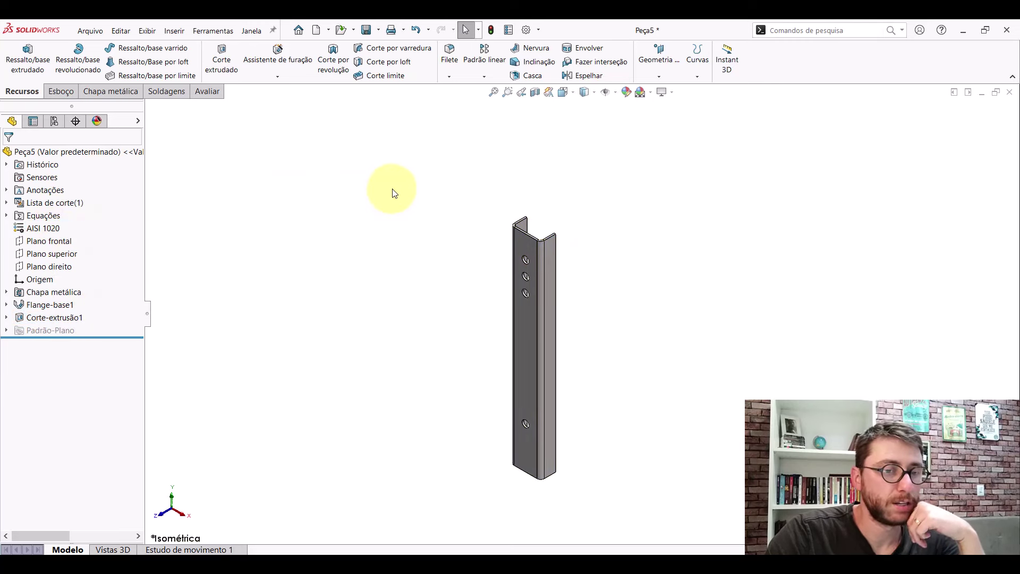
pyautogui.rightClick(43, 152)
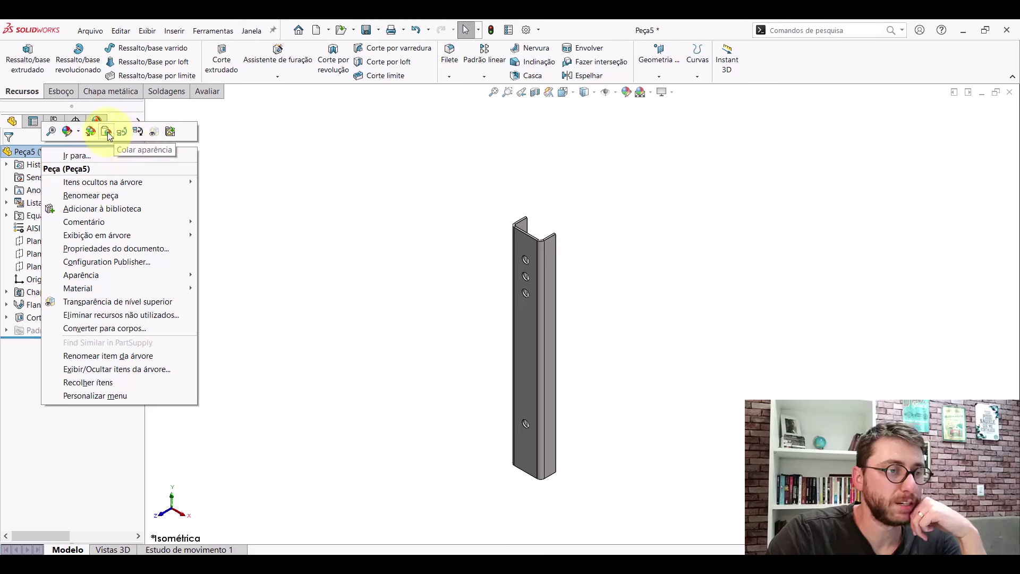
pyautogui.click(108, 137)
# - Show the right plane in the view
pyautogui.scroll(-1, 604, 350)
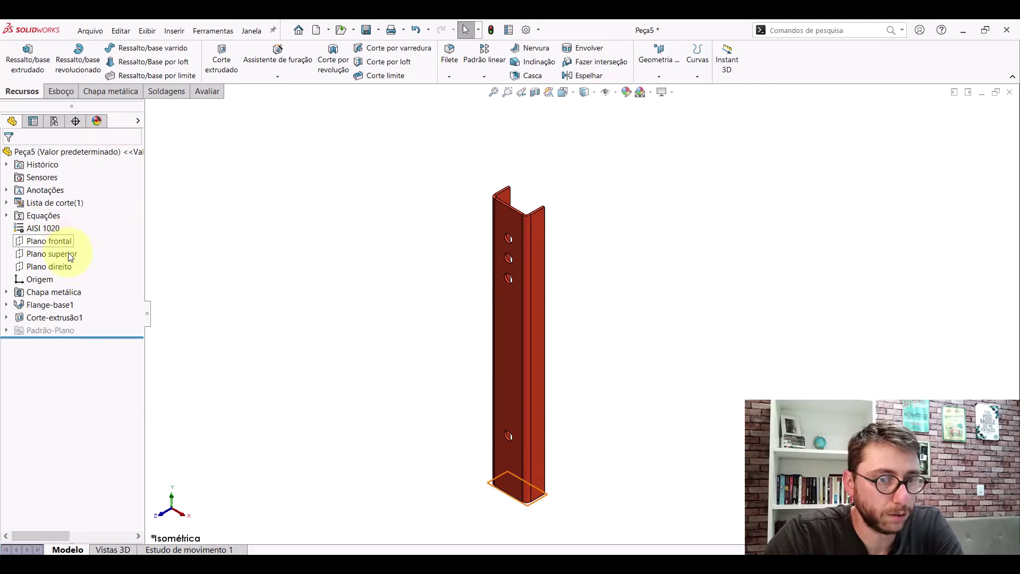
pyautogui.click(71, 267)
pyautogui.click(93, 248)
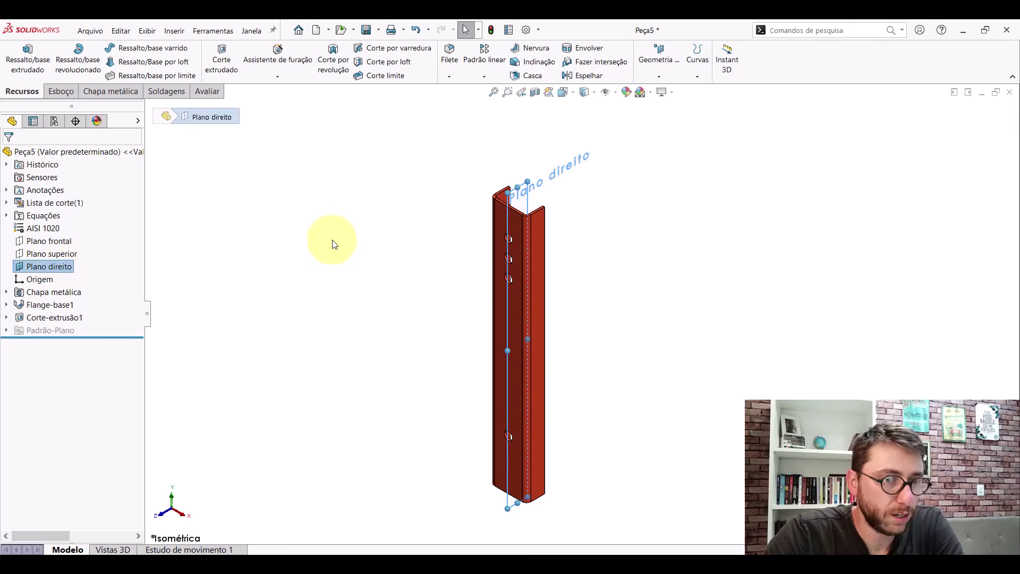
pyautogui.click(340, 236)
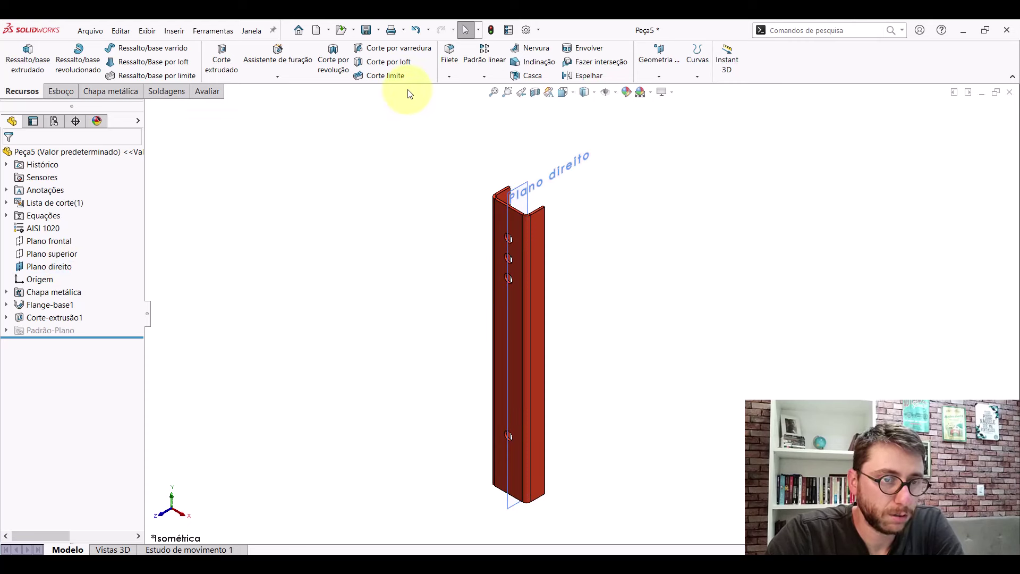
# - Flatten the channel to check its pattern, fold it back, and begin Save As
pyautogui.click(131, 90)
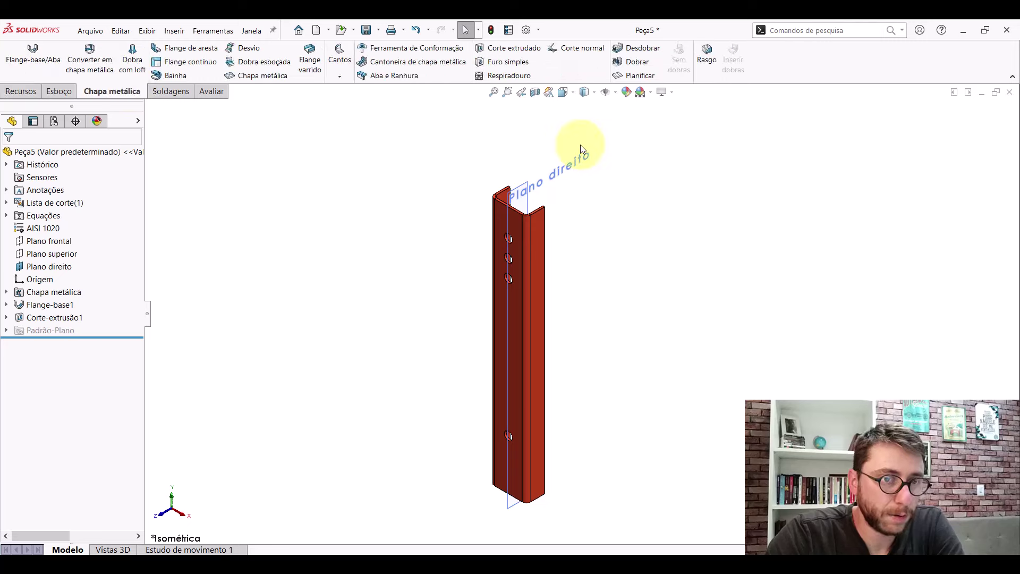
pyautogui.click(637, 75)
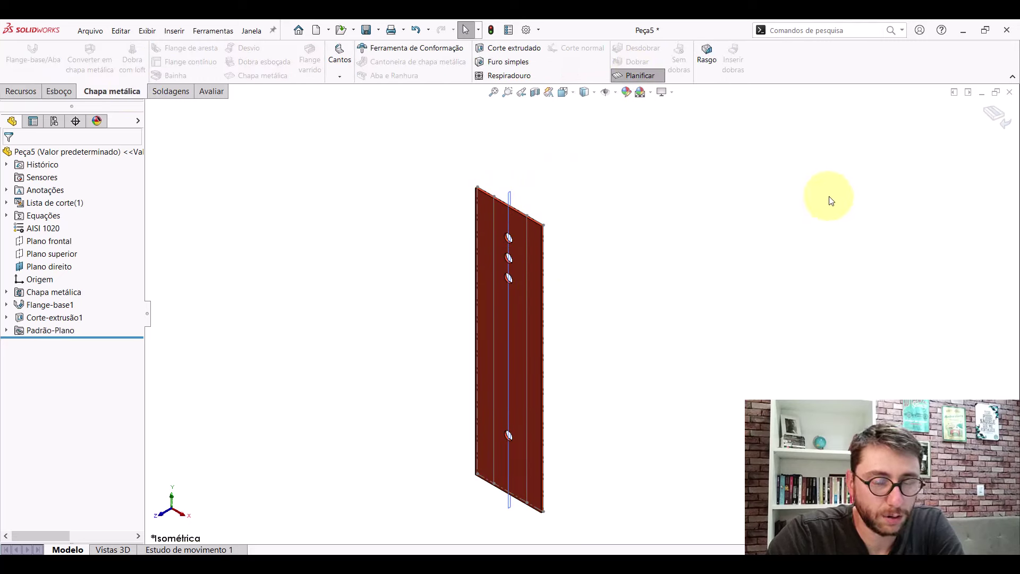
pyautogui.click(995, 122)
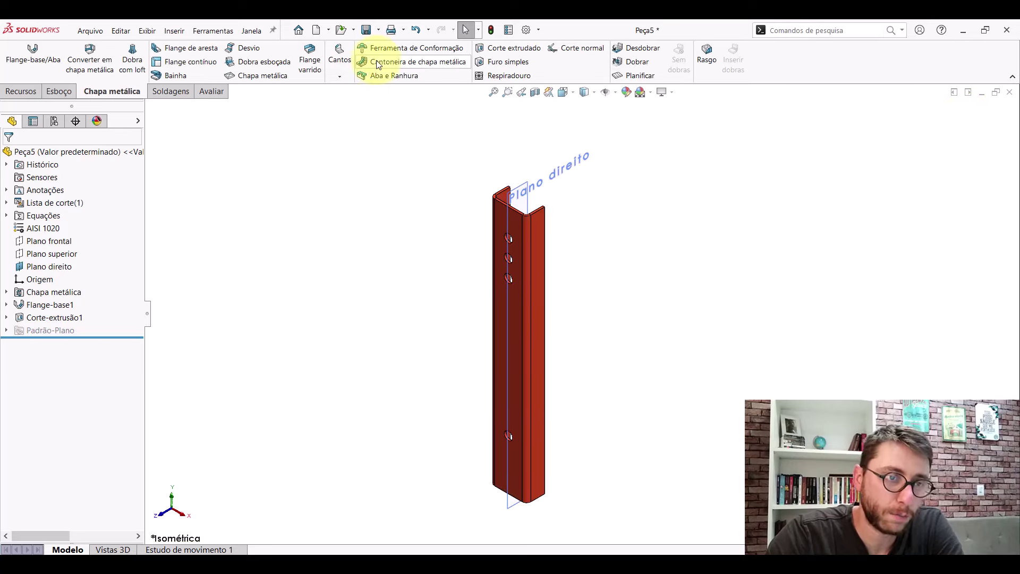
pyautogui.click(366, 30)
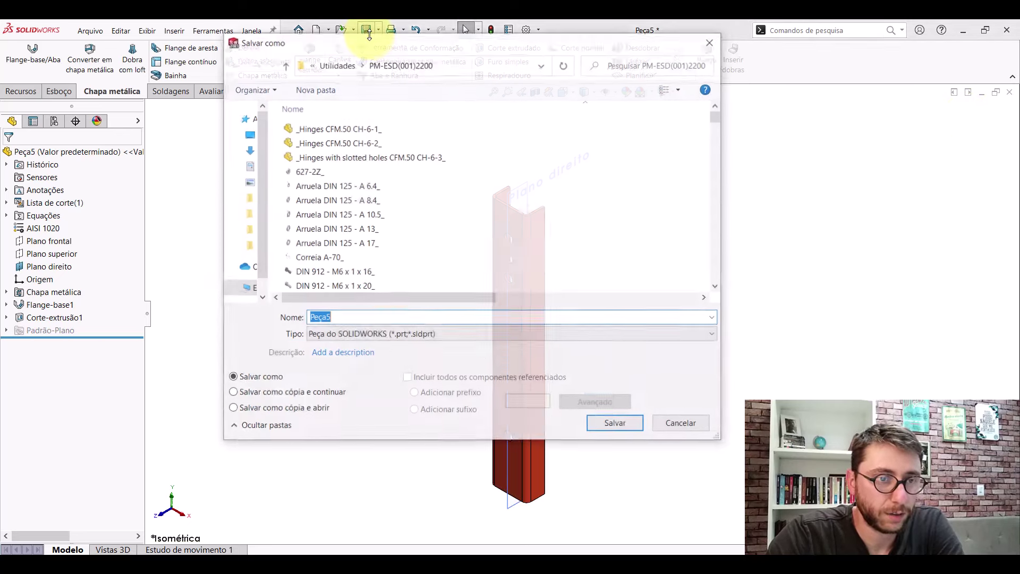
# - Save the new upright as PP-ESD(122) under Desktop > PM-ESD(001)
pyautogui.click(248, 133)
pyautogui.doubleClick(330, 113)
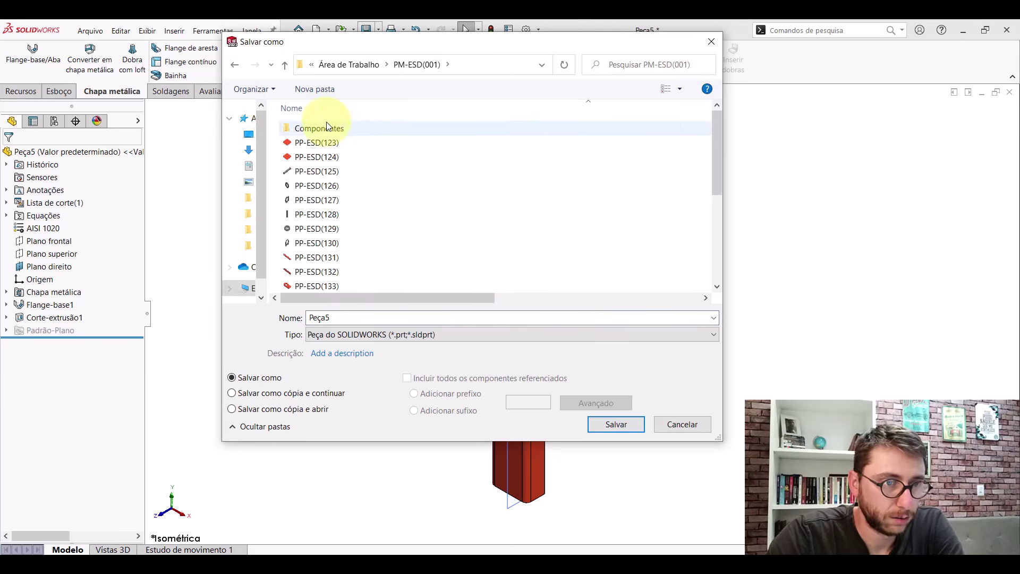
pyautogui.click(330, 142)
pyautogui.click(374, 316)
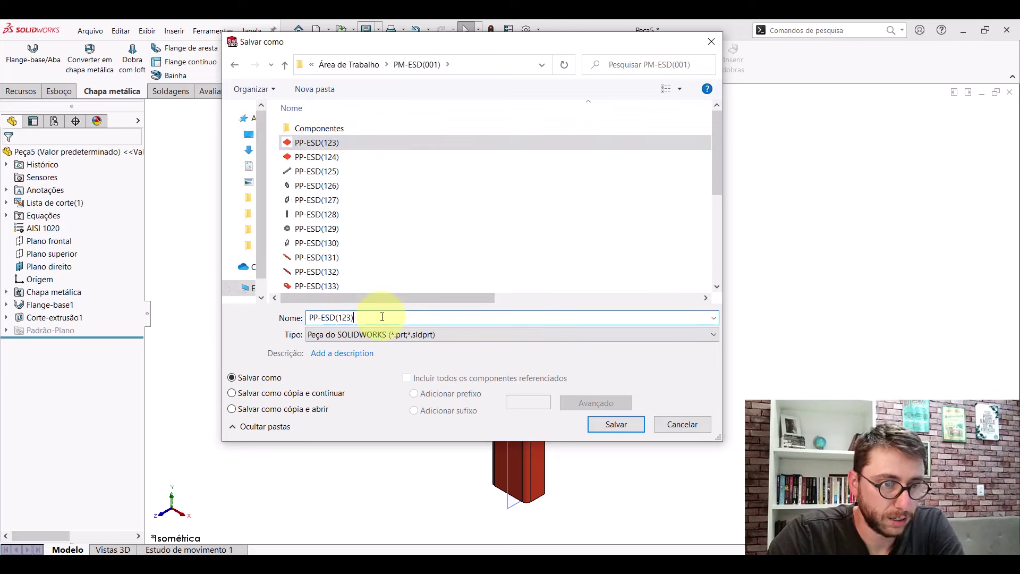
pyautogui.press('BackSpace')
pyautogui.press('BackSpace')
pyautogui.write('2')
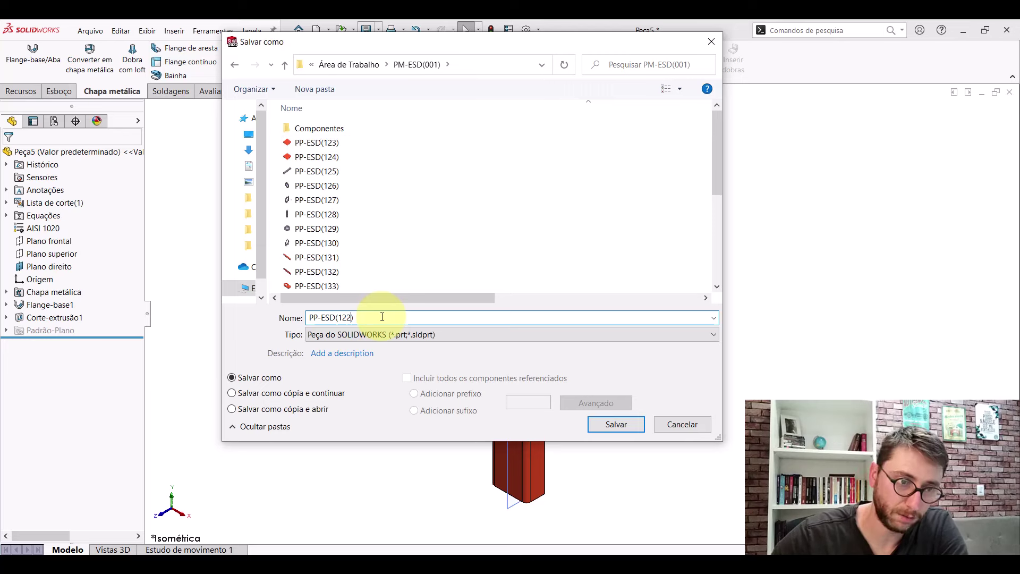
pyautogui.press('Return')
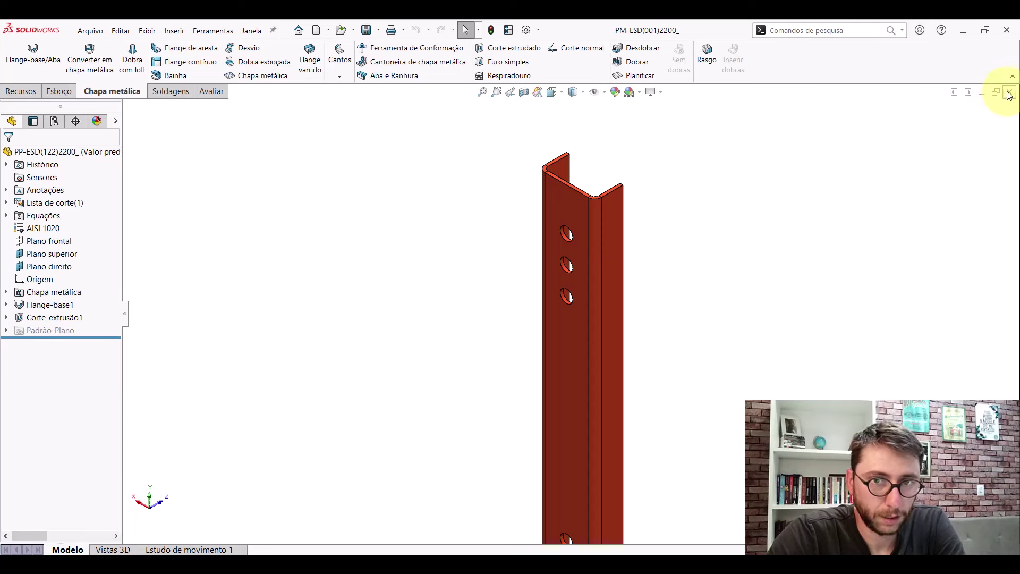
# - In the full machine assembly, filter the feature tree for '121' to locate the angle bracket
pyautogui.hotkey('ctrl', 'Tab')
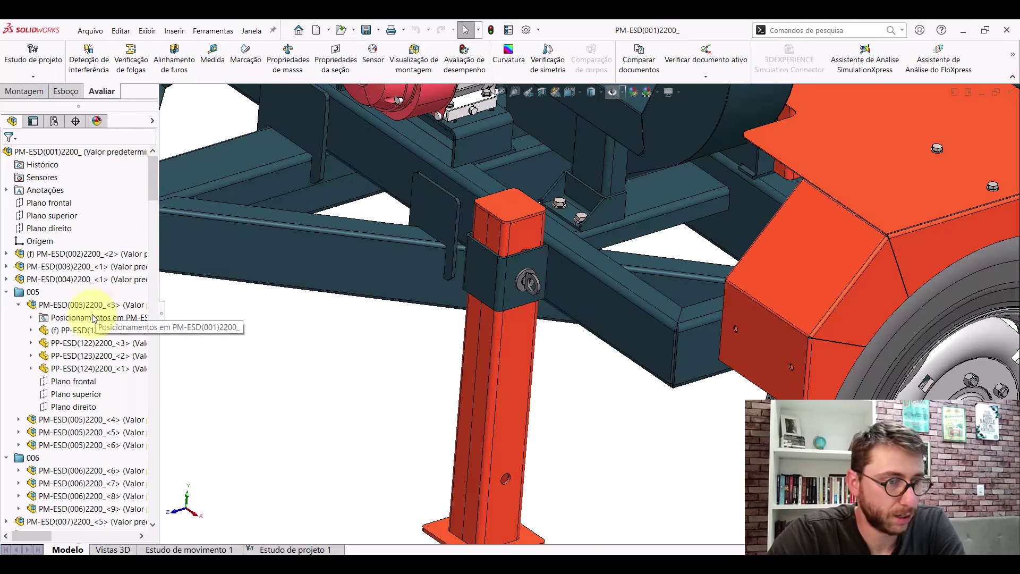
pyautogui.click(84, 332)
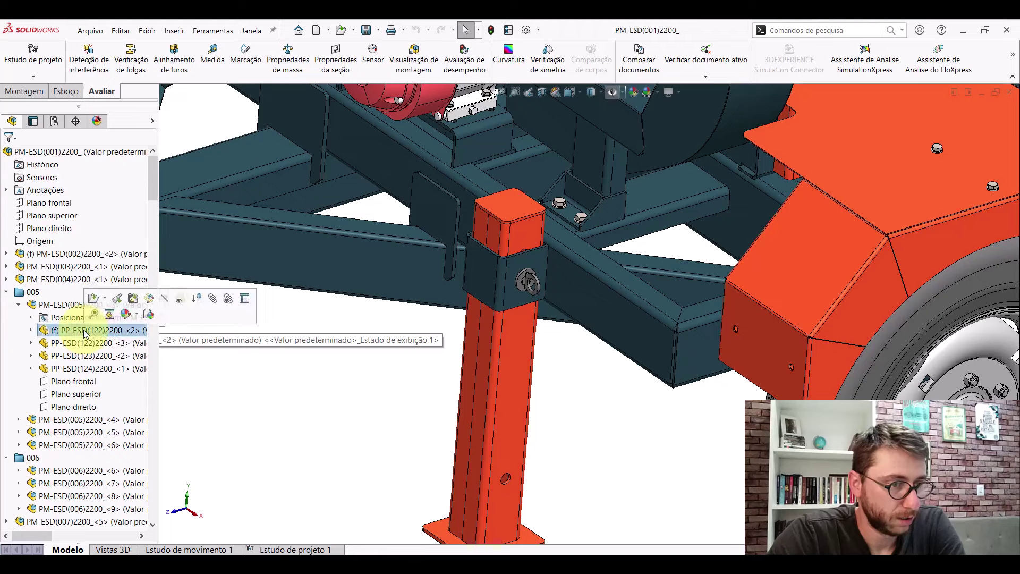
pyautogui.click(357, 360)
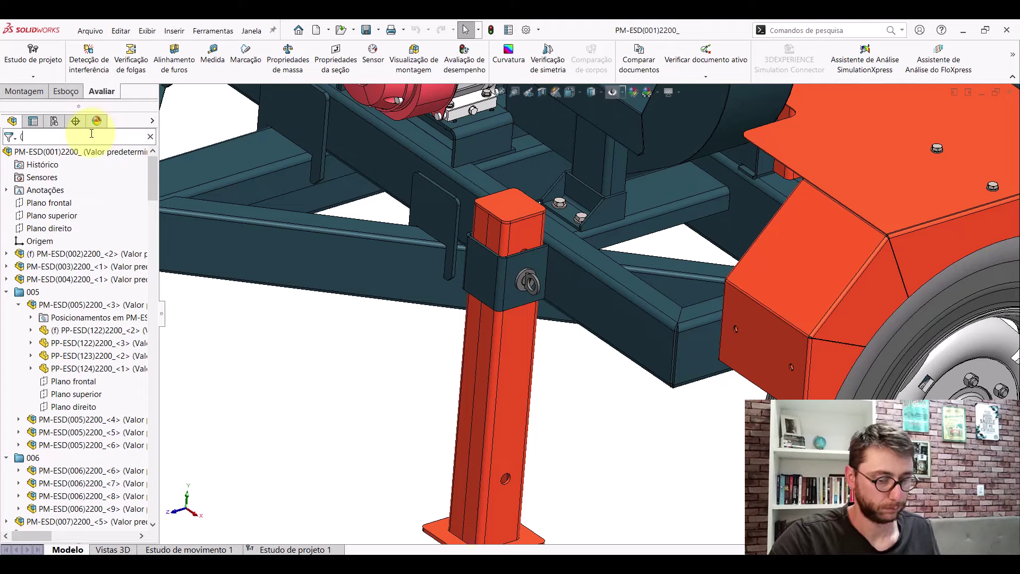
pyautogui.write('121')
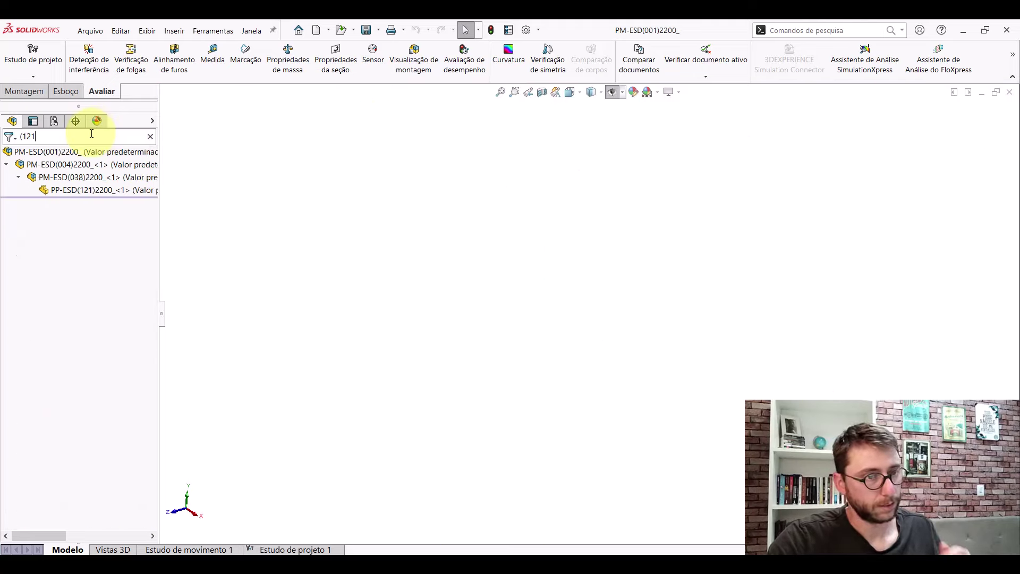
pyautogui.scroll(-2, 586, 205)
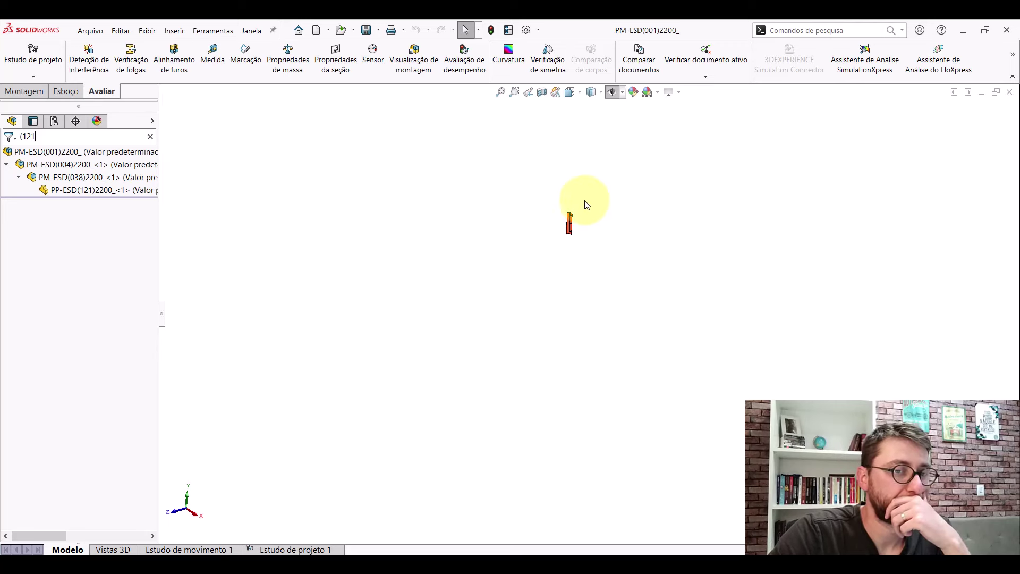
pyautogui.scroll(-5, 569, 242)
pyautogui.moveTo(577, 236)
pyautogui.mouseDown(button='middle')
pyautogui.moveTo(551, 239)
pyautogui.moveTo(560, 207)
pyautogui.moveTo(560, 271)
pyautogui.moveTo(573, 302)
pyautogui.mouseUp(button='middle')
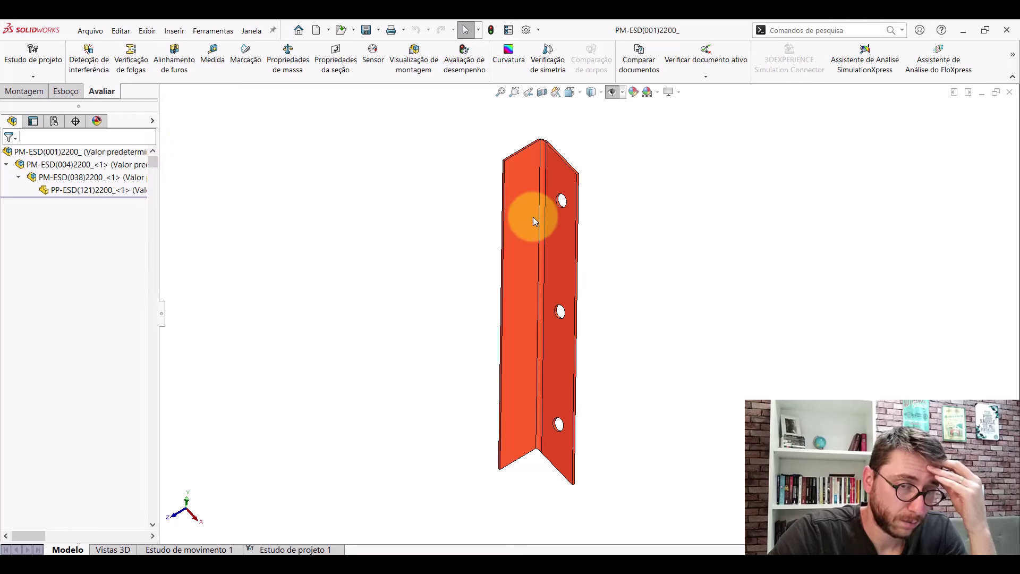
# - Clear the tree filter, then open the hopper-corner bracket PP-ESD(121)2200_ as its own part
pyautogui.press('Escape')
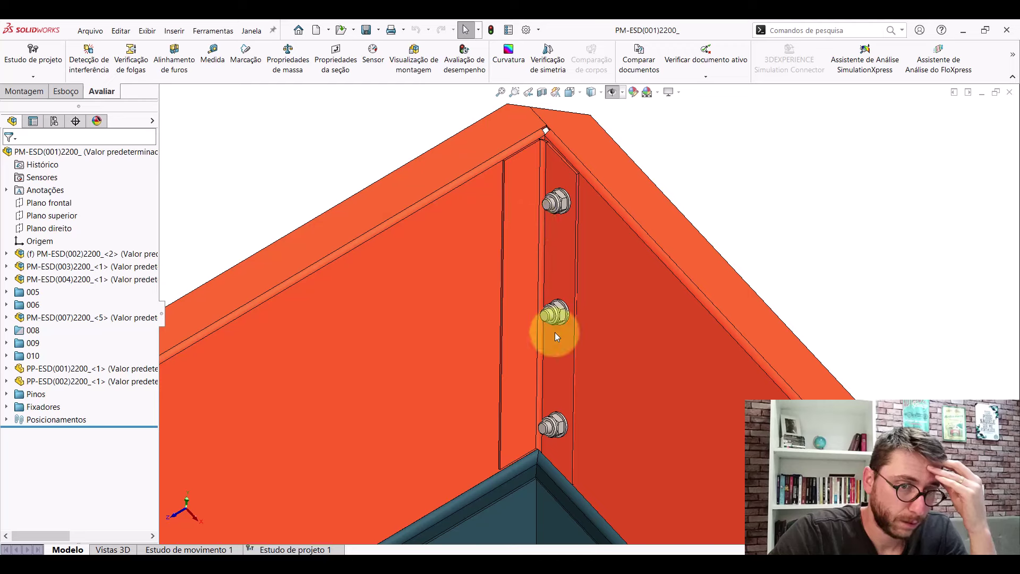
pyautogui.scroll(5, 554, 333)
pyautogui.scroll(-1, 588, 318)
pyautogui.scroll(-3, 589, 313)
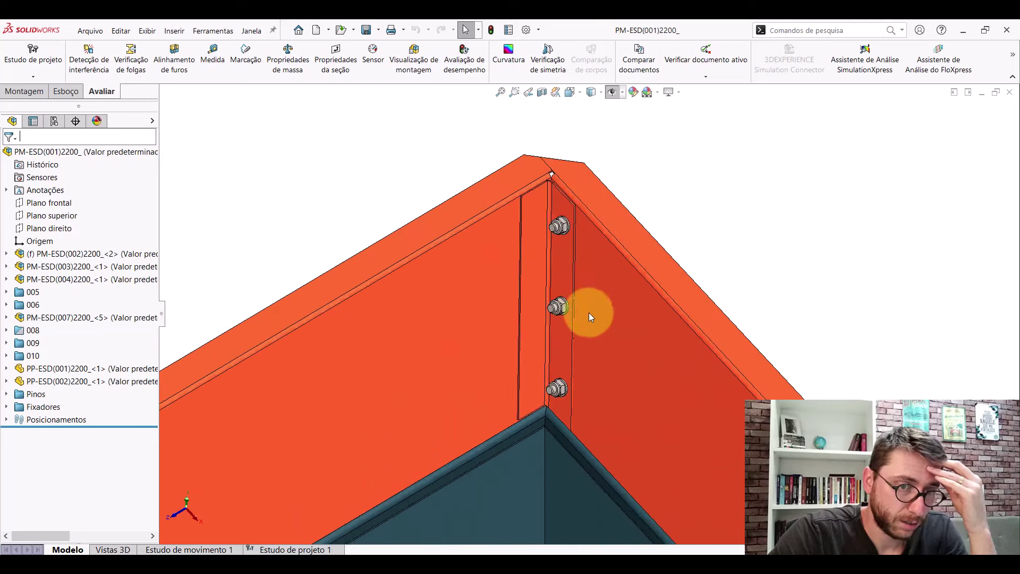
pyautogui.scroll(-3, 548, 270)
pyautogui.click(548, 269)
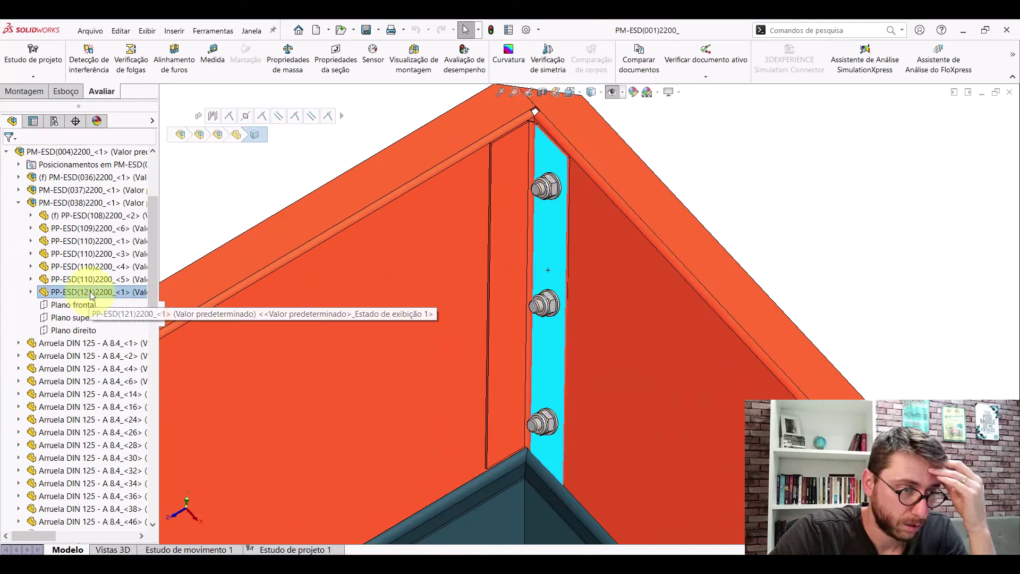
pyautogui.click(558, 224)
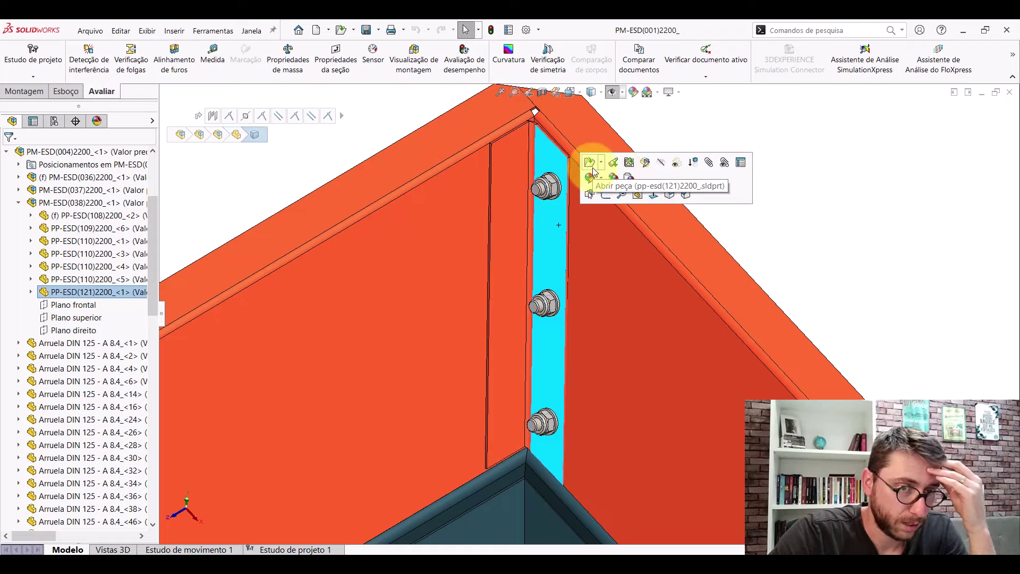
pyautogui.click(586, 162)
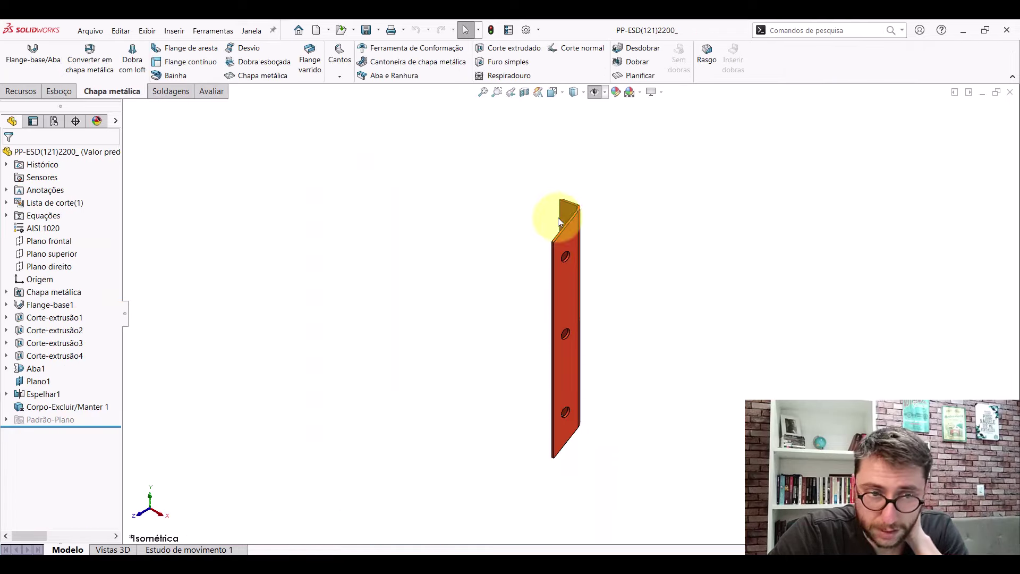
# - Start Evaluate > Measure and check the length of the bracket's long edge
pyautogui.scroll(-5, 558, 218)
pyautogui.moveTo(572, 255); pyautogui.dragTo(722, 175, button='middle')
pyautogui.scroll(5, 663, 235)
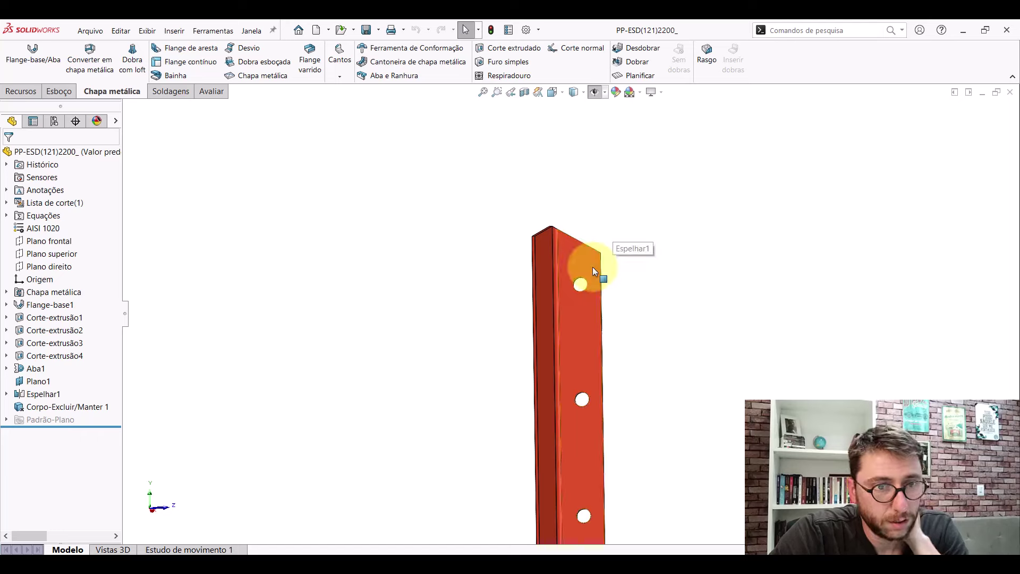
pyautogui.click(211, 91)
pyautogui.click(128, 55)
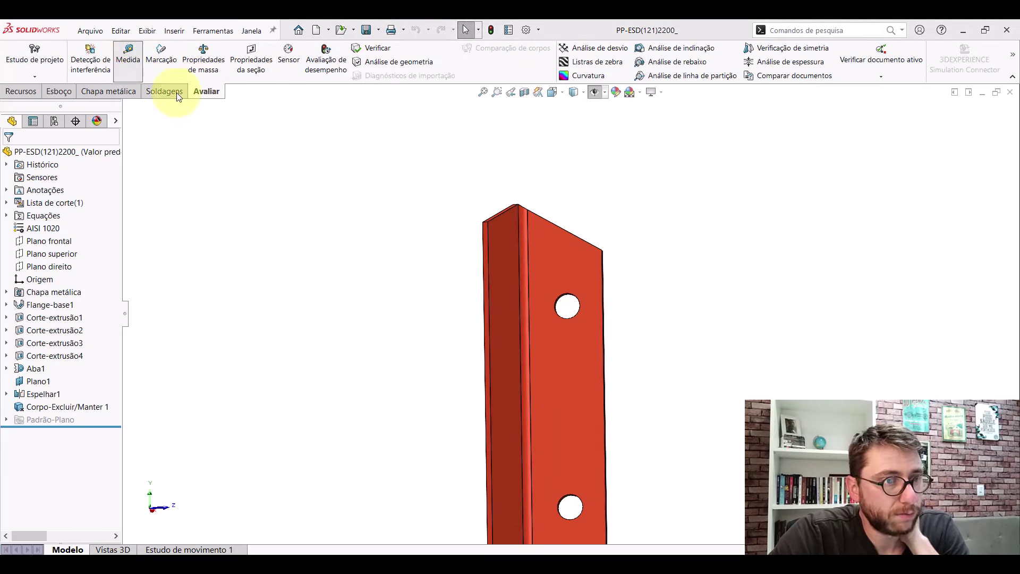
pyautogui.scroll(3, 568, 329)
pyautogui.moveTo(569, 305)
pyautogui.mouseDown(button='middle')
pyautogui.moveTo(510, 296)
pyautogui.moveTo(318, 307)
pyautogui.moveTo(349, 316)
pyautogui.moveTo(394, 378)
pyautogui.moveTo(330, 332)
pyautogui.mouseUp(button='middle')
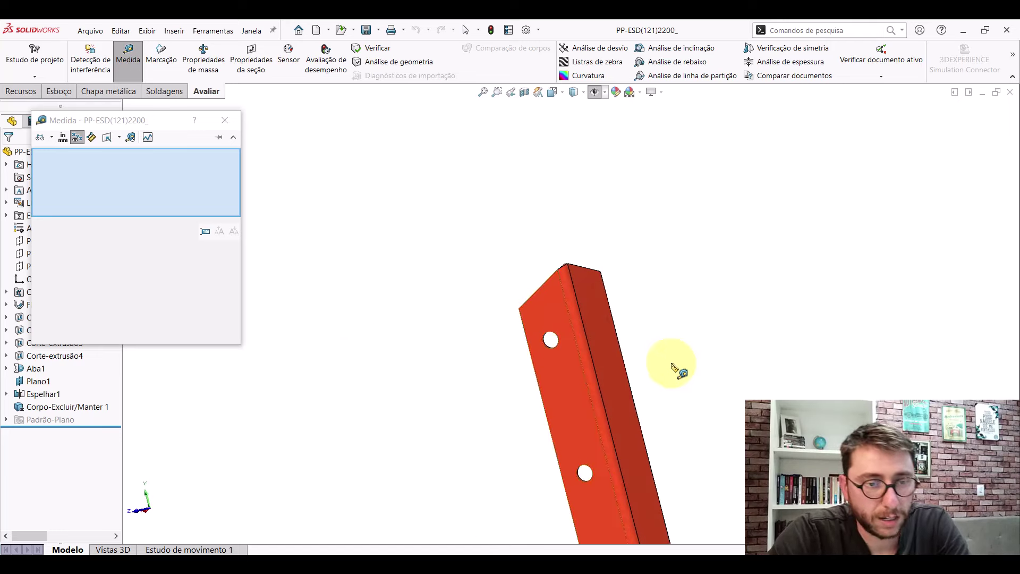
pyautogui.keyDown('ctrl'); pyautogui.moveTo(677, 368); pyautogui.dragTo(637, 351, button='middle'); pyautogui.keyUp('ctrl')
pyautogui.scroll(2, 632, 355)
pyautogui.scroll(1, 616, 366)
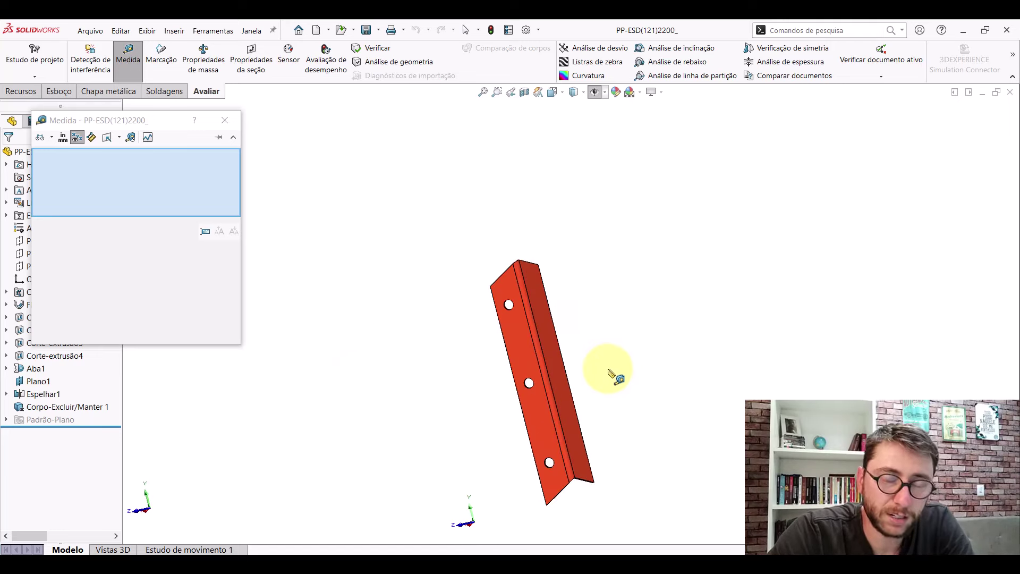
pyautogui.scroll(-3, 595, 356)
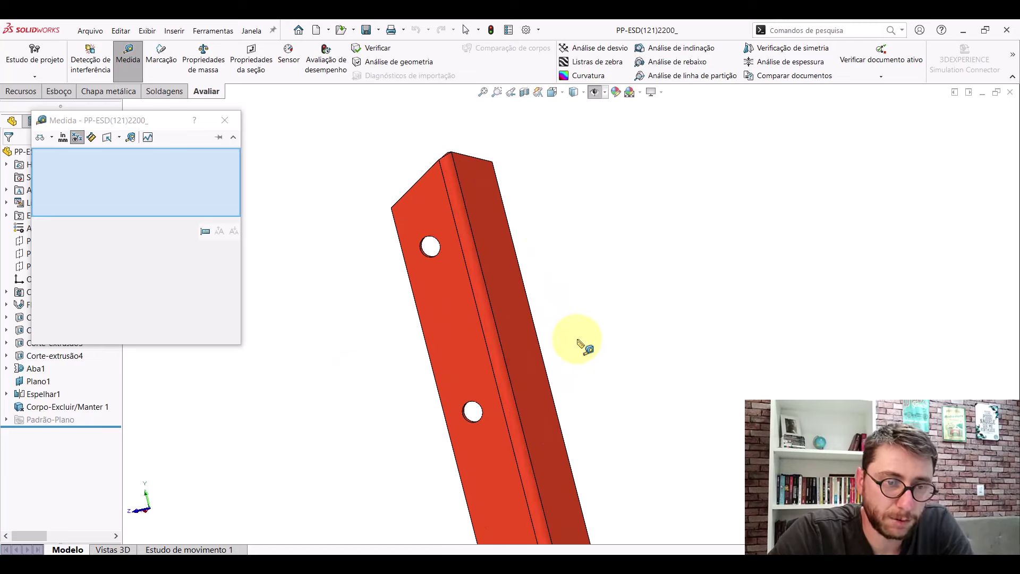
pyautogui.click(458, 173)
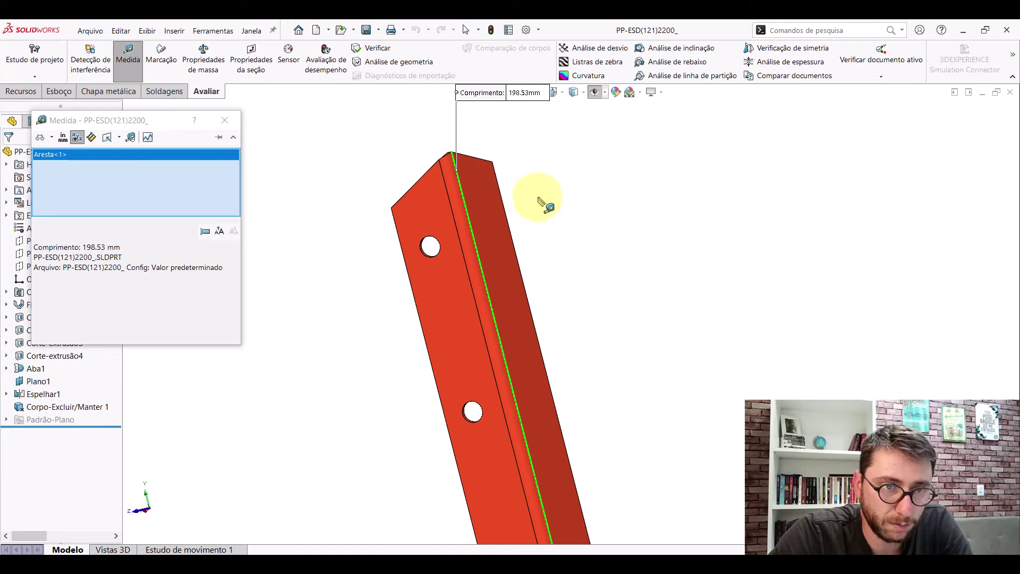
pyautogui.scroll(2, 546, 206)
pyautogui.click(617, 286)
# - Measure the short edge at the flange corner
pyautogui.scroll(-3, 518, 236)
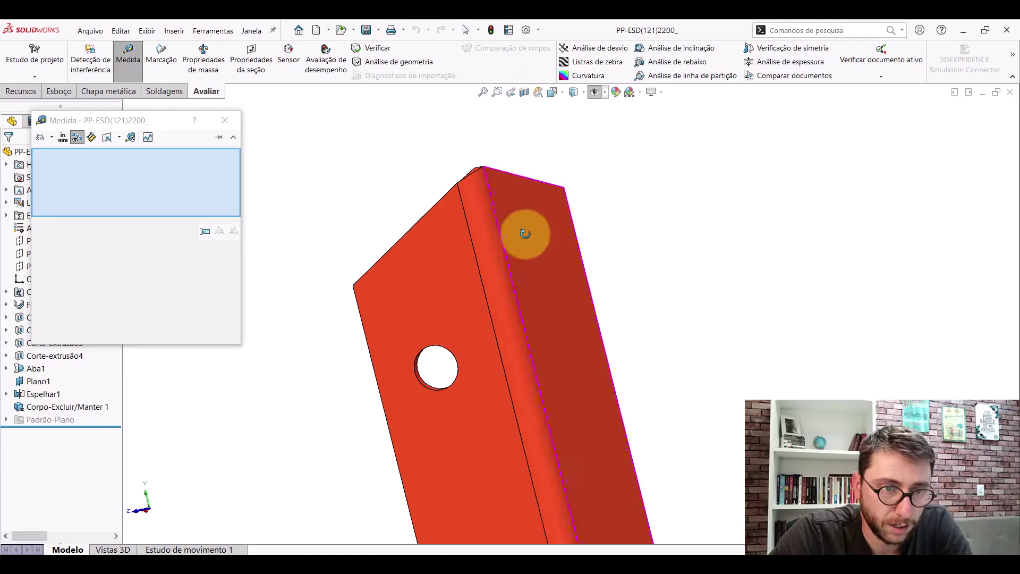
pyautogui.moveTo(523, 232); pyautogui.dragTo(622, 243, button='middle')
pyautogui.scroll(-4, 519, 288)
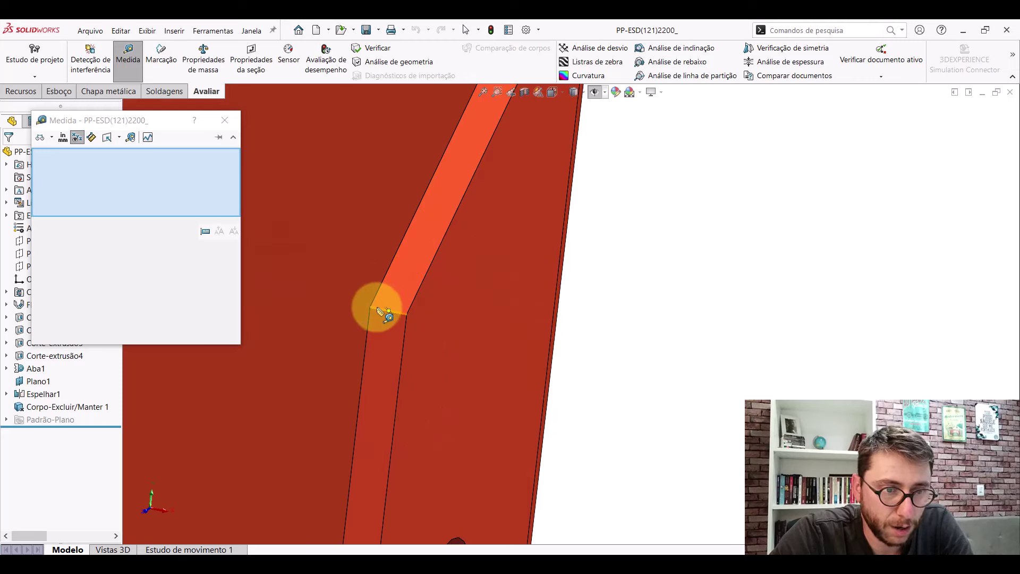
pyautogui.click(378, 310)
pyautogui.scroll(5, 387, 314)
pyautogui.click(652, 235)
# - Measure between the bar's thin side face and its wide face
pyautogui.moveTo(653, 235)
pyautogui.mouseDown(button='middle')
pyautogui.moveTo(576, 303)
pyautogui.moveTo(540, 303)
pyautogui.moveTo(507, 365)
pyautogui.mouseUp(button='middle')
pyautogui.click(507, 366)
pyautogui.moveTo(553, 314); pyautogui.dragTo(447, 298, button='middle')
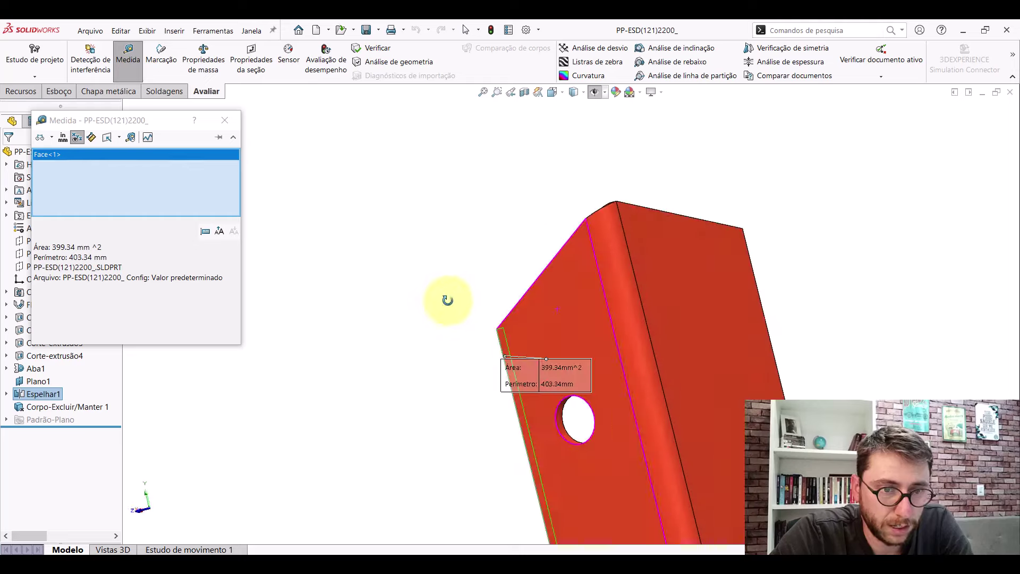
pyautogui.click(687, 285)
pyautogui.moveTo(687, 285)
pyautogui.mouseDown(button='middle')
pyautogui.moveTo(655, 296)
pyautogui.moveTo(702, 337)
pyautogui.moveTo(596, 451)
pyautogui.moveTo(553, 369)
pyautogui.moveTo(564, 463)
pyautogui.moveTo(515, 323)
pyautogui.moveTo(505, 342)
pyautogui.moveTo(603, 278)
pyautogui.mouseUp(button='middle')
pyautogui.scroll(-2, 584, 239)
pyautogui.moveTo(579, 214); pyautogui.dragTo(660, 296)
pyautogui.click(690, 327)
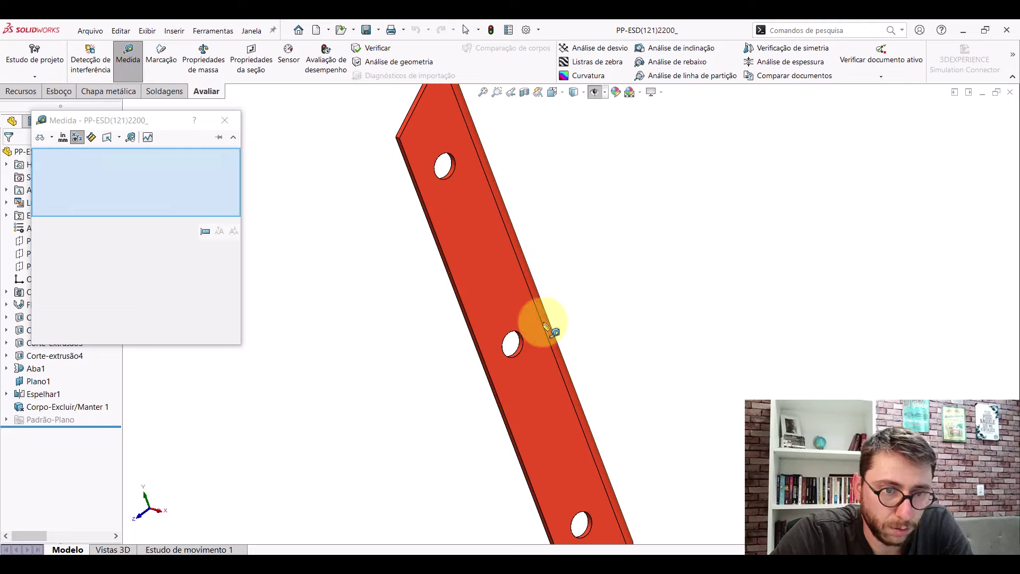
# - Measure the angle between the bar's edge face and the flange
pyautogui.moveTo(546, 326)
pyautogui.mouseDown(button='middle')
pyautogui.moveTo(592, 325)
pyautogui.moveTo(669, 355)
pyautogui.mouseUp(button='middle')
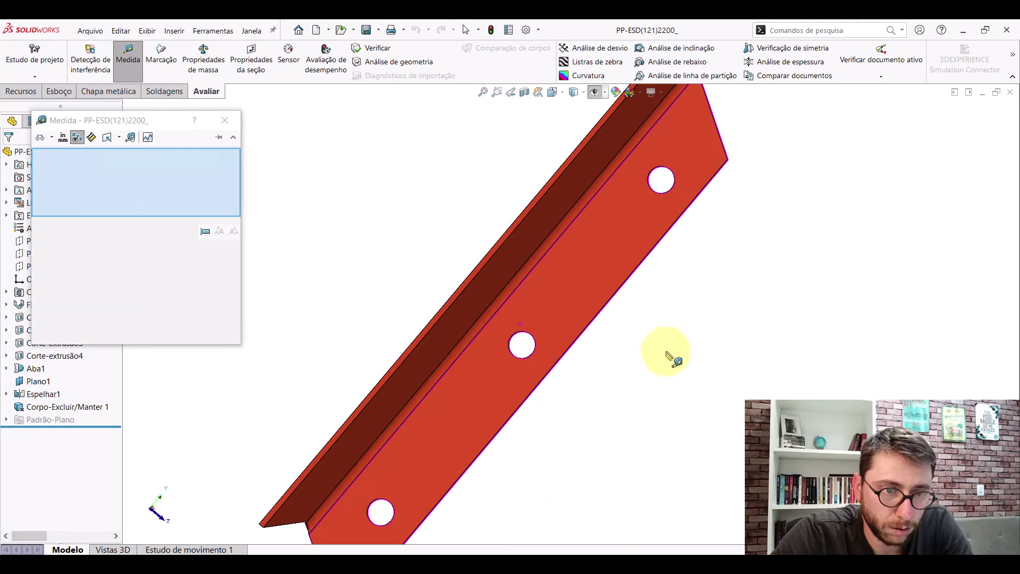
pyautogui.click(467, 282)
pyautogui.moveTo(467, 281)
pyautogui.mouseDown(button='middle')
pyautogui.moveTo(335, 259)
pyautogui.moveTo(501, 319)
pyautogui.moveTo(358, 285)
pyautogui.moveTo(425, 442)
pyautogui.moveTo(416, 428)
pyautogui.mouseUp(button='middle')
pyautogui.click(536, 330)
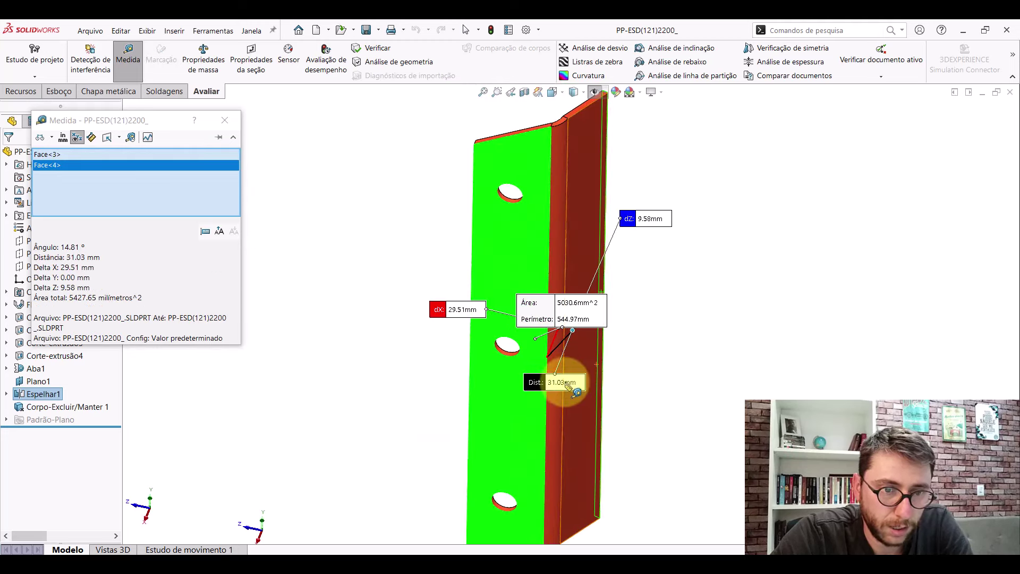
pyautogui.moveTo(570, 385); pyautogui.dragTo(636, 352)
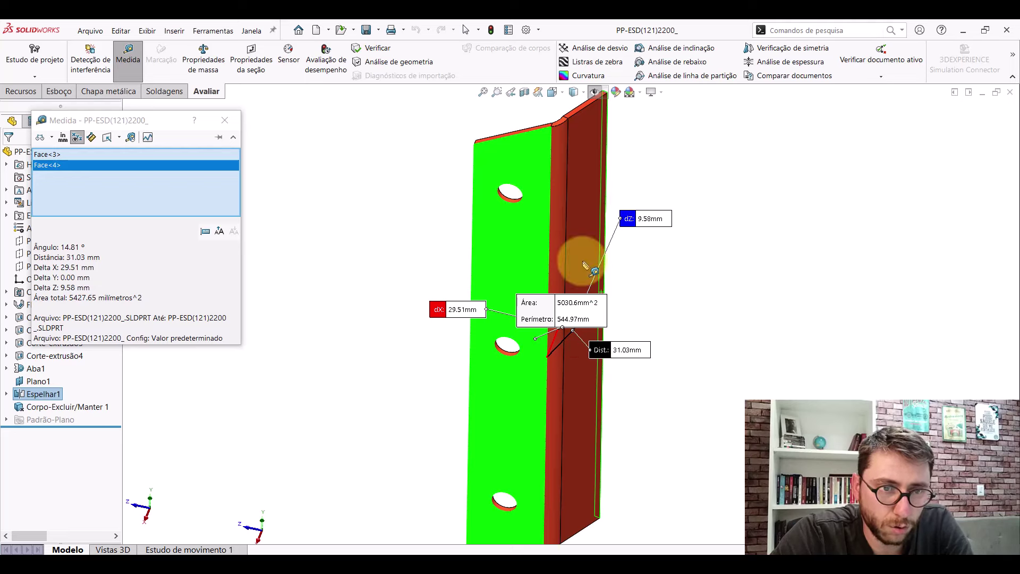
pyautogui.click(756, 327)
# - Measure the distance between the bracket's bottom and top corner vertices
pyautogui.scroll(3, 588, 245)
pyautogui.scroll(-3, 585, 242)
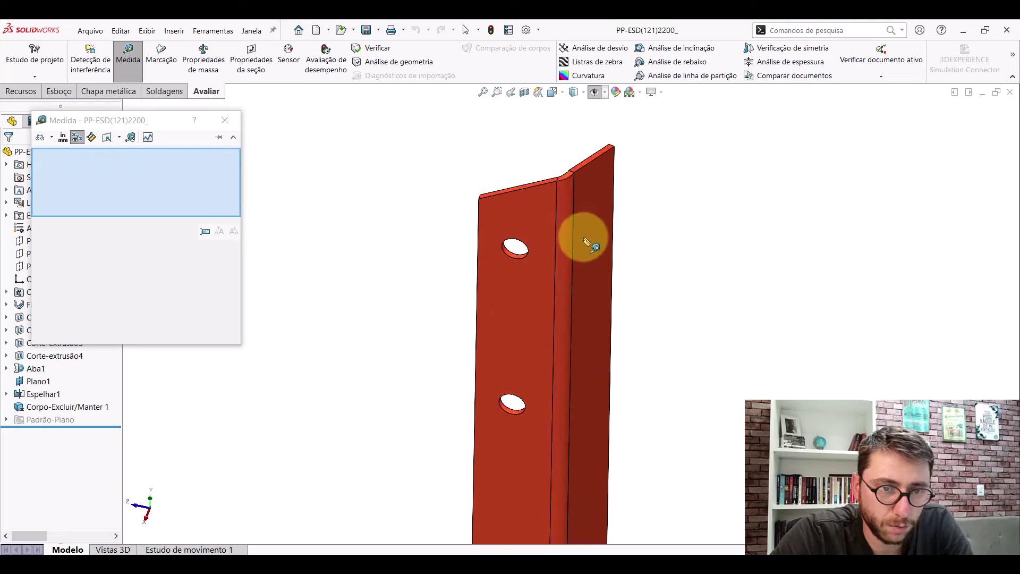
pyautogui.moveTo(586, 243)
pyautogui.mouseDown(button='middle')
pyautogui.moveTo(657, 164)
pyautogui.moveTo(671, 175)
pyautogui.mouseUp(button='middle')
pyautogui.scroll(3, 531, 382)
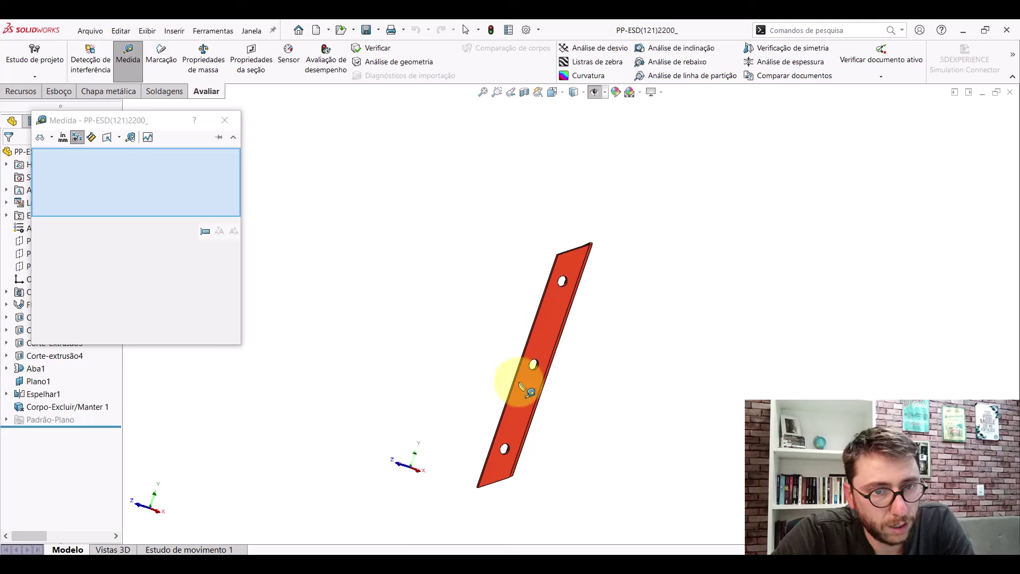
pyautogui.moveTo(530, 382)
pyautogui.mouseDown(button='middle')
pyautogui.moveTo(540, 428)
pyautogui.moveTo(546, 382)
pyautogui.moveTo(516, 328)
pyautogui.mouseUp(button='middle')
pyautogui.scroll(-2, 478, 499)
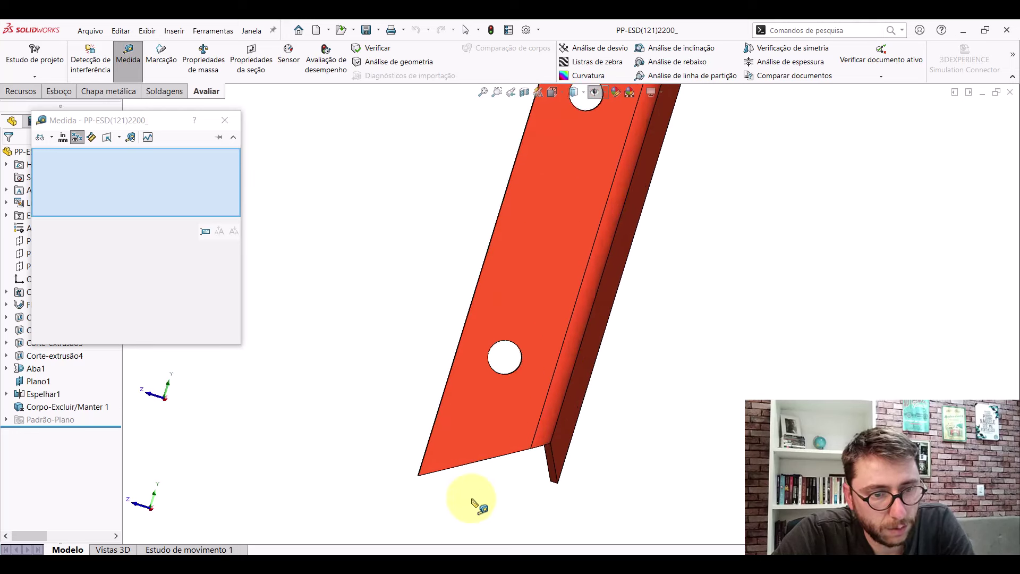
pyautogui.scroll(-3, 409, 441)
pyautogui.click(397, 425)
pyautogui.scroll(3, 660, 325)
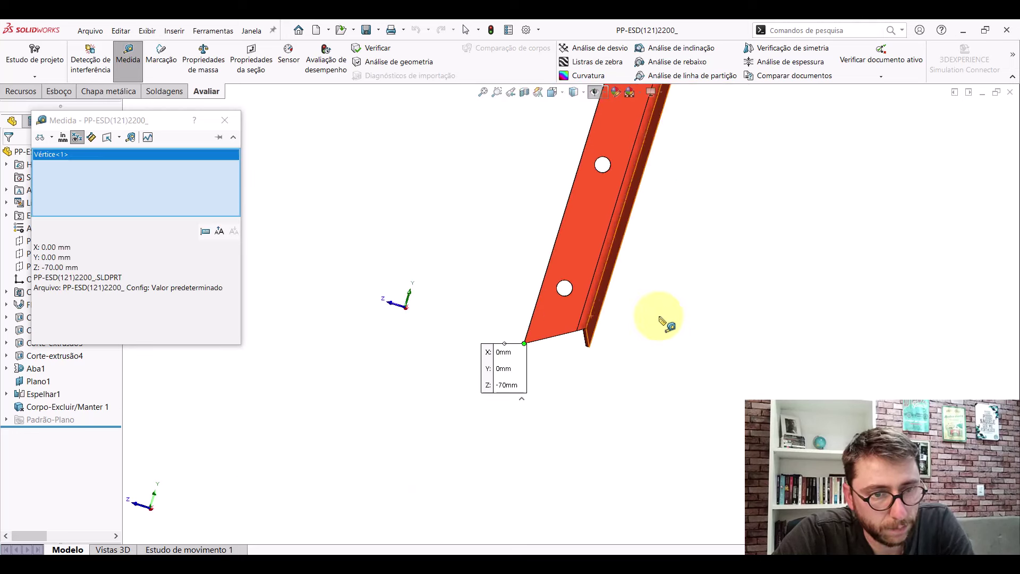
pyautogui.scroll(-3, 627, 160)
pyautogui.click(624, 137)
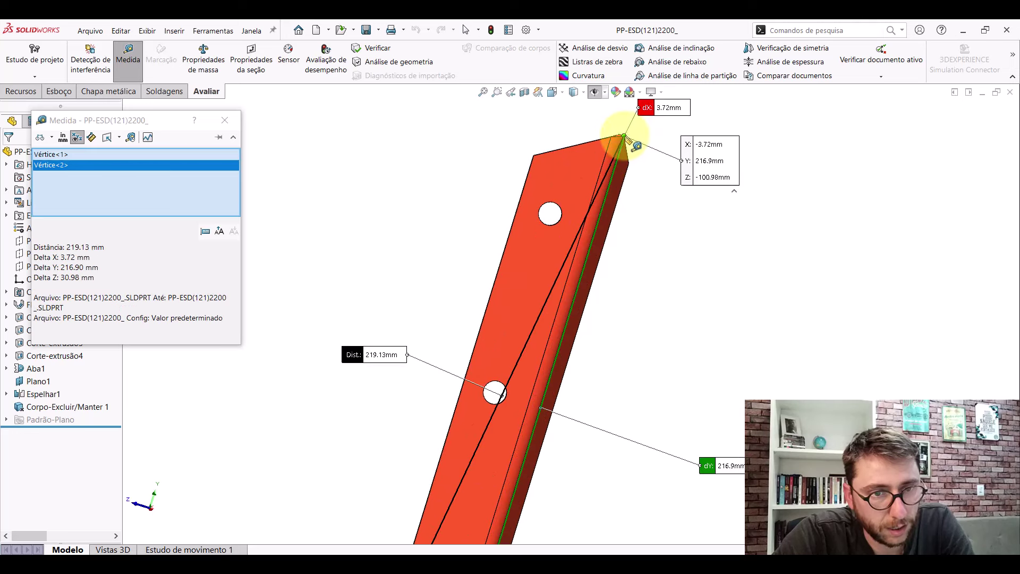
pyautogui.scroll(3, 672, 393)
pyautogui.moveTo(682, 398); pyautogui.dragTo(672, 328)
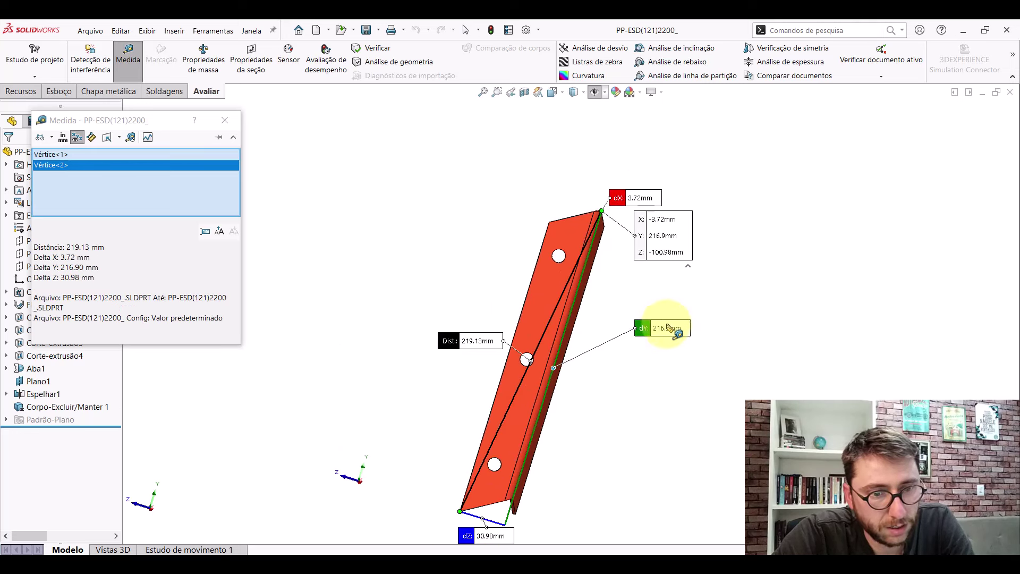
pyautogui.click(660, 375)
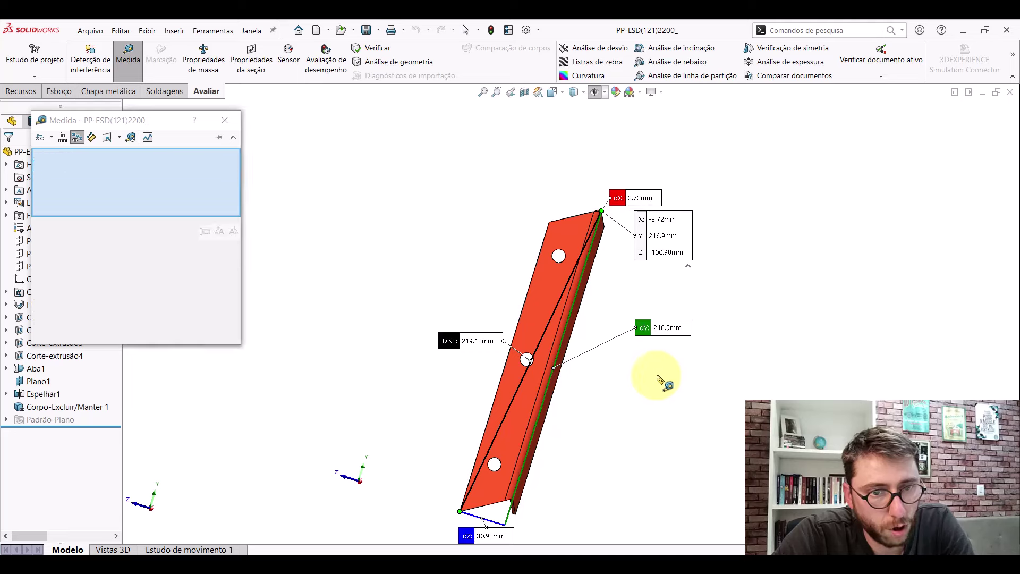
# - Measure the angle between the plate's top thin face and its left side face
pyautogui.scroll(-2, 606, 308)
pyautogui.scroll(-2, 596, 260)
pyautogui.scroll(-2, 579, 244)
pyautogui.scroll(-2, 587, 255)
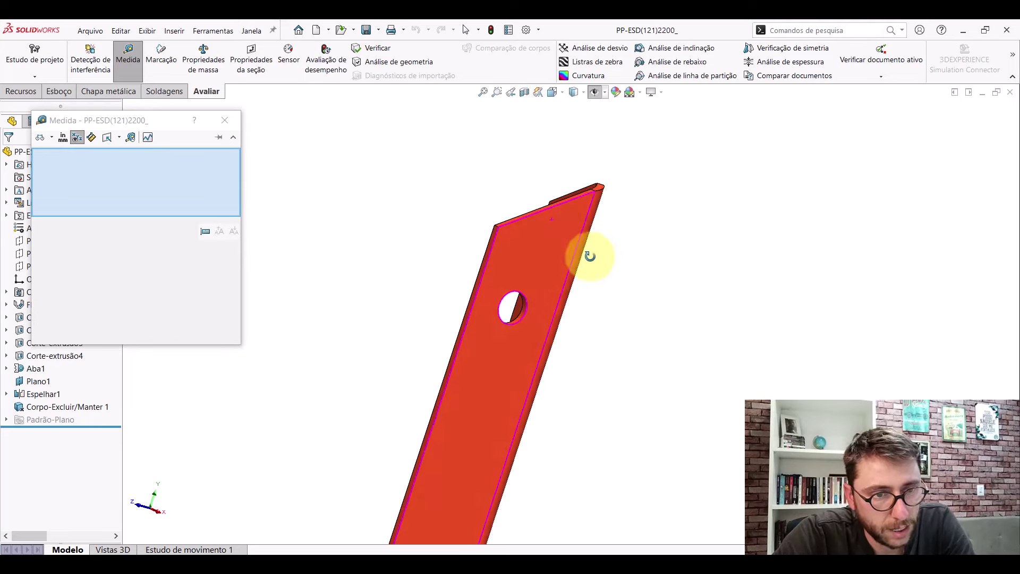
pyautogui.scroll(-3, 526, 244)
pyautogui.click(509, 219)
pyautogui.click(480, 242)
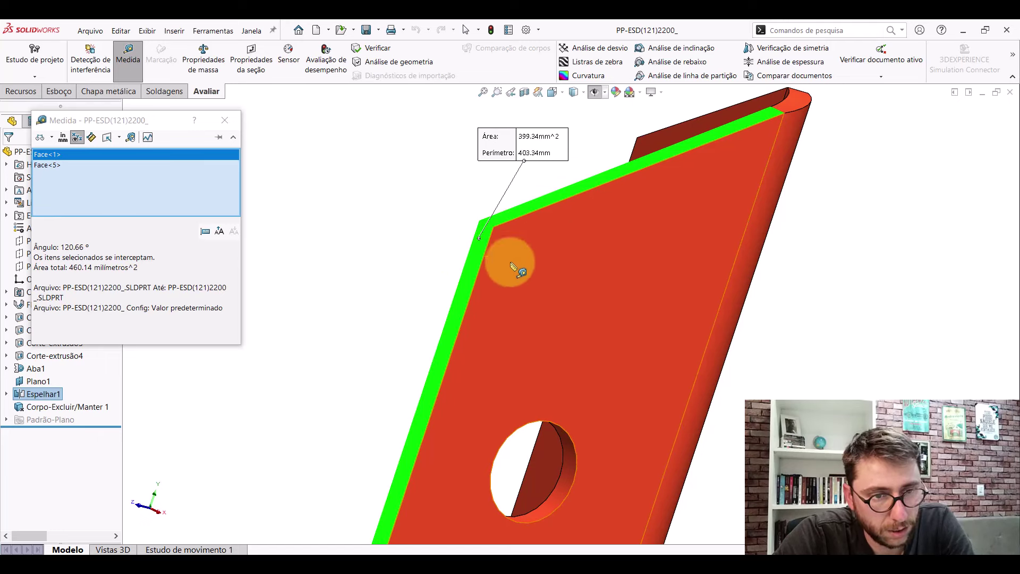
pyautogui.click(376, 189)
# - Measure the angle between the opposite top thin face and the right side face
pyautogui.scroll(3, 610, 255)
pyautogui.moveTo(610, 255); pyautogui.dragTo(442, 210, button='middle')
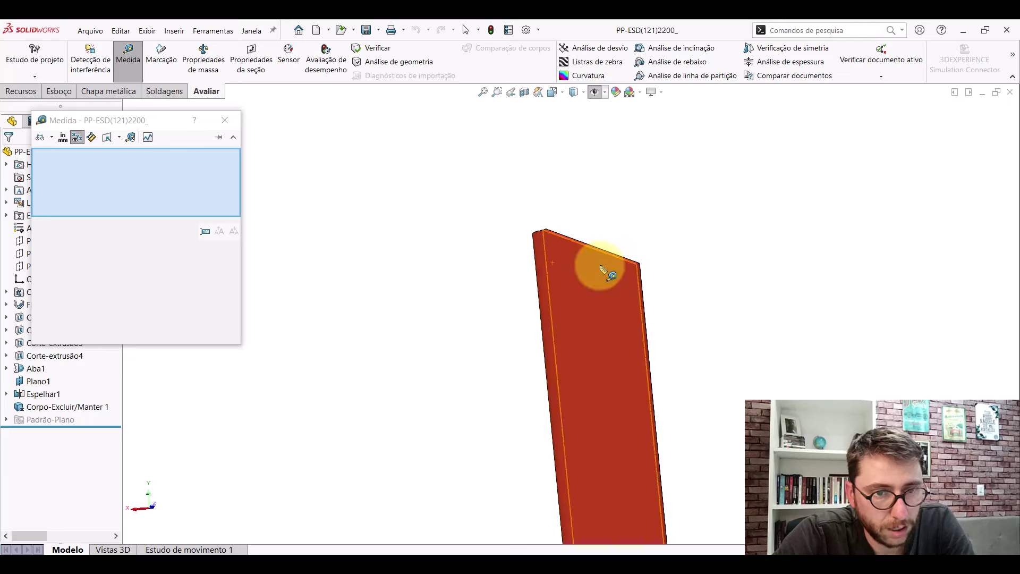
pyautogui.scroll(-5, 596, 269)
pyautogui.click(701, 271)
pyautogui.click(732, 301)
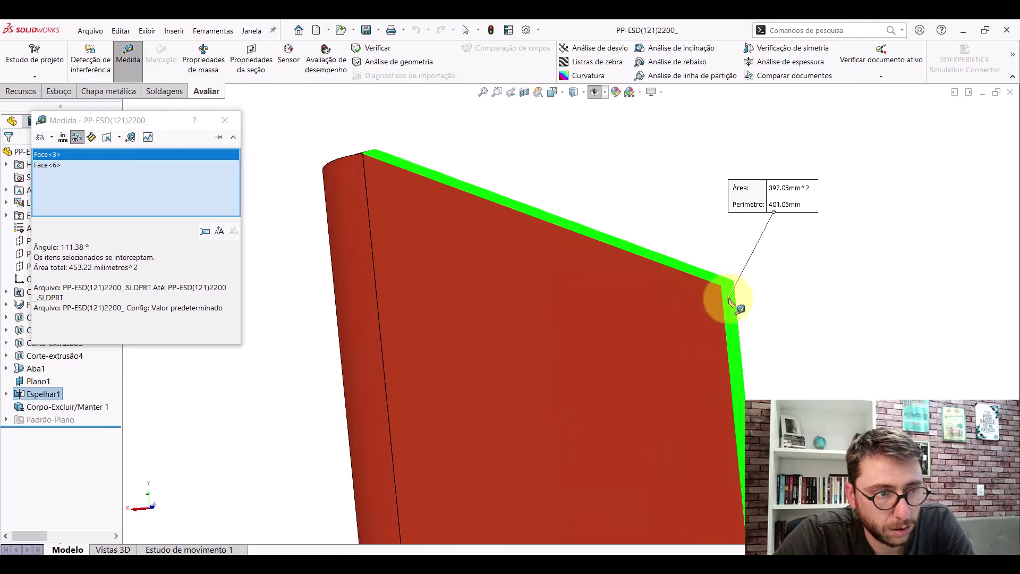
pyautogui.scroll(3, 531, 300)
pyautogui.scroll(-1, 596, 325)
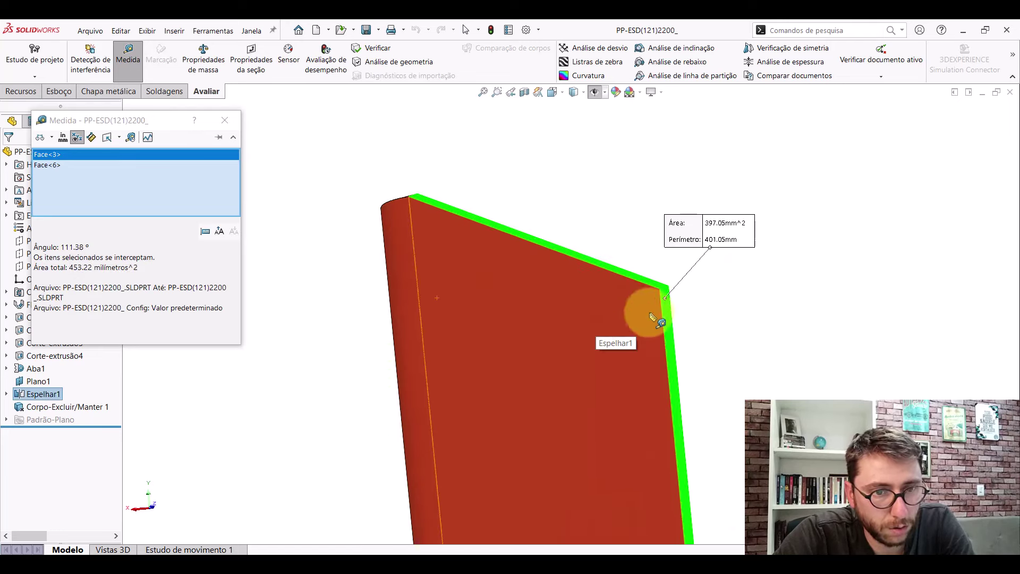
pyautogui.click(580, 251)
# - Measure the flange face against the side edge face and copy the 68.62° angle
pyautogui.moveTo(596, 255)
pyautogui.mouseDown(button='middle')
pyautogui.moveTo(603, 499)
pyautogui.moveTo(587, 459)
pyautogui.mouseUp(button='middle')
pyautogui.scroll(-5, 589, 401)
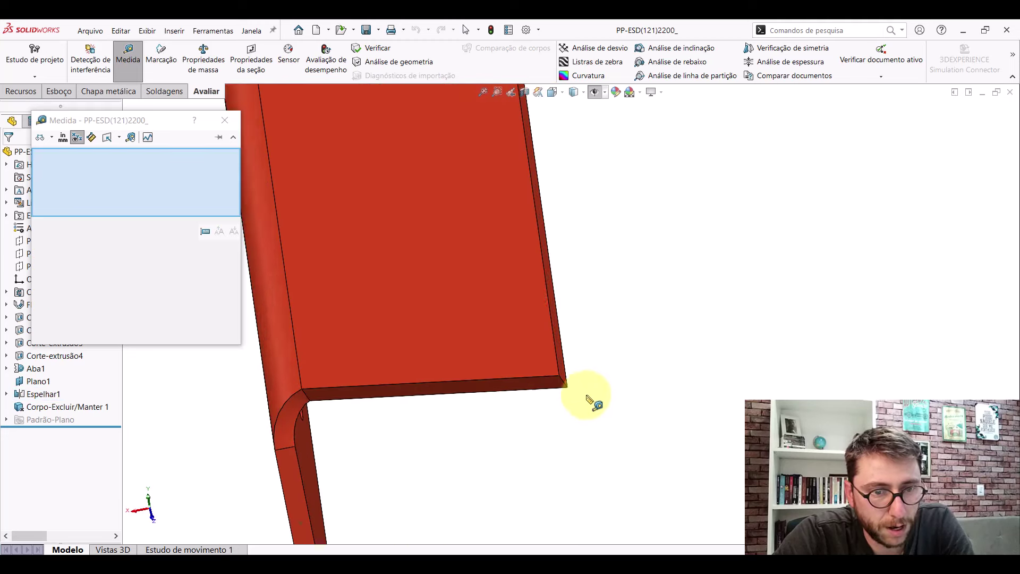
pyautogui.scroll(-2, 563, 382)
pyautogui.click(528, 369)
pyautogui.click(549, 335)
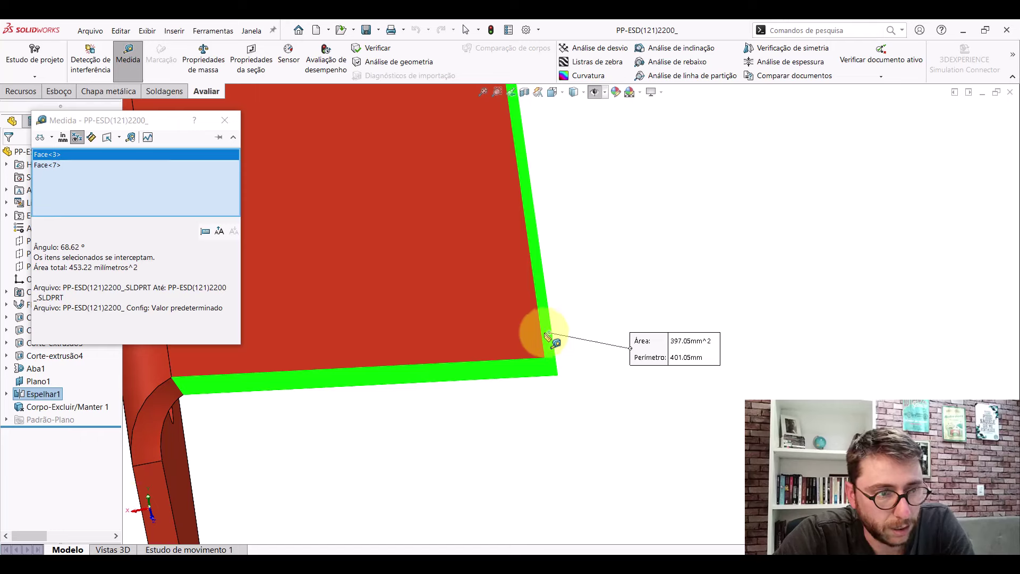
pyautogui.click(69, 247)
pyautogui.moveTo(366, 286); pyautogui.dragTo(410, 326, button='middle')
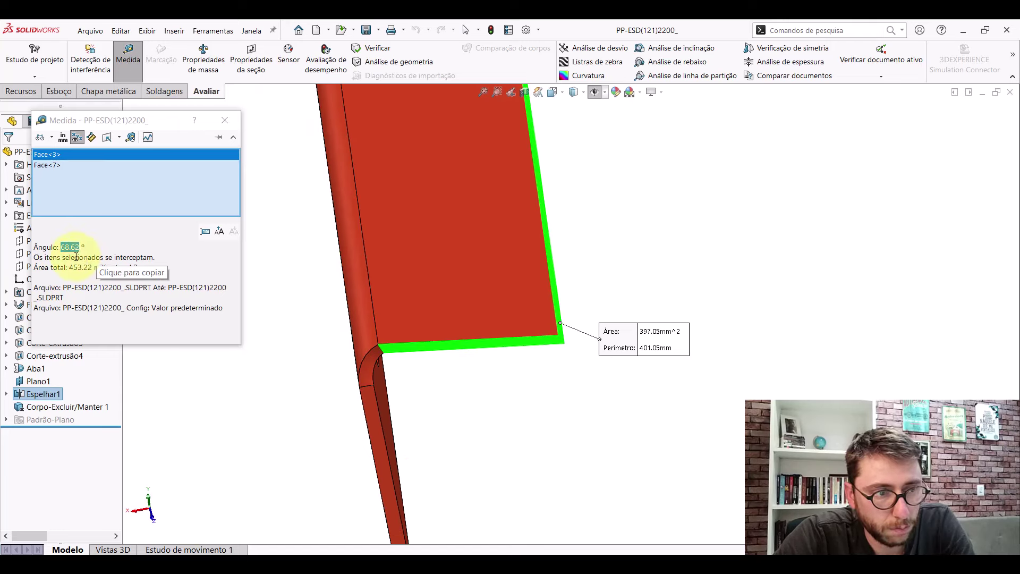
pyautogui.click(547, 415)
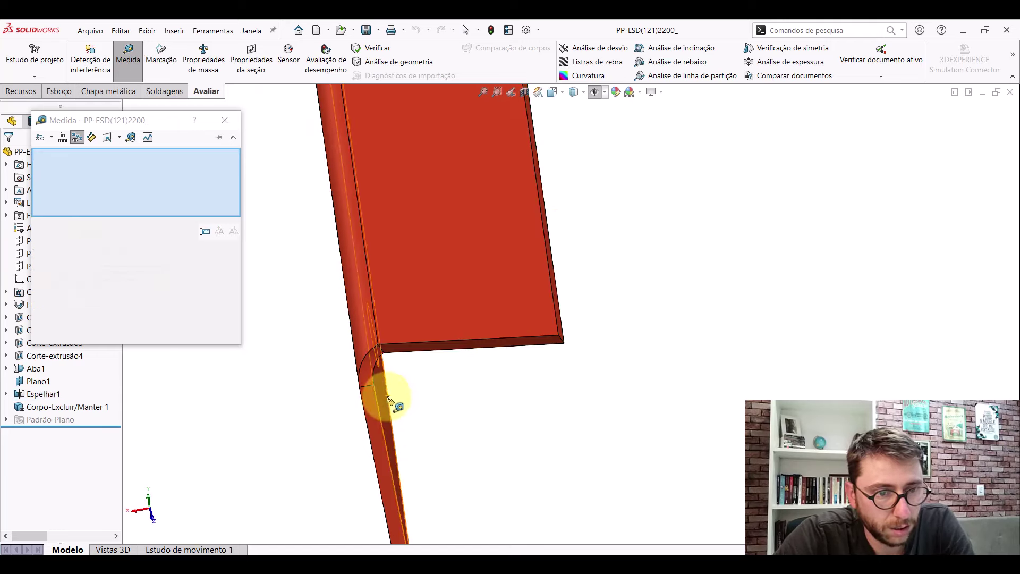
# - Measure the thin edge face against the bottom edge face, copy 59.34°, and close Measure
pyautogui.scroll(3, 391, 402)
pyautogui.scroll(-3, 406, 347)
pyautogui.scroll(-1, 422, 351)
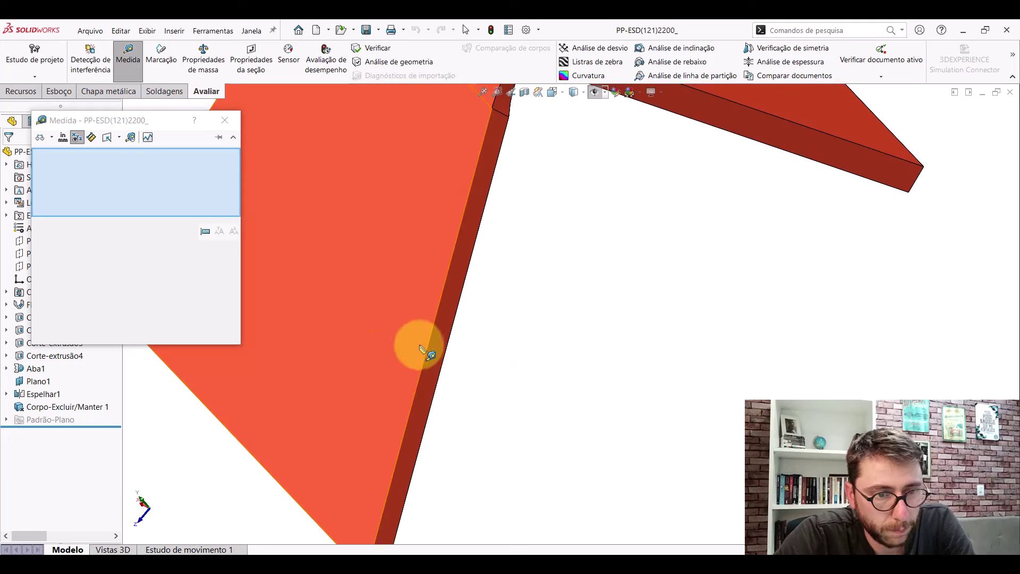
pyautogui.click(422, 348)
pyautogui.scroll(3, 424, 346)
pyautogui.moveTo(425, 345); pyautogui.dragTo(431, 404, button='middle')
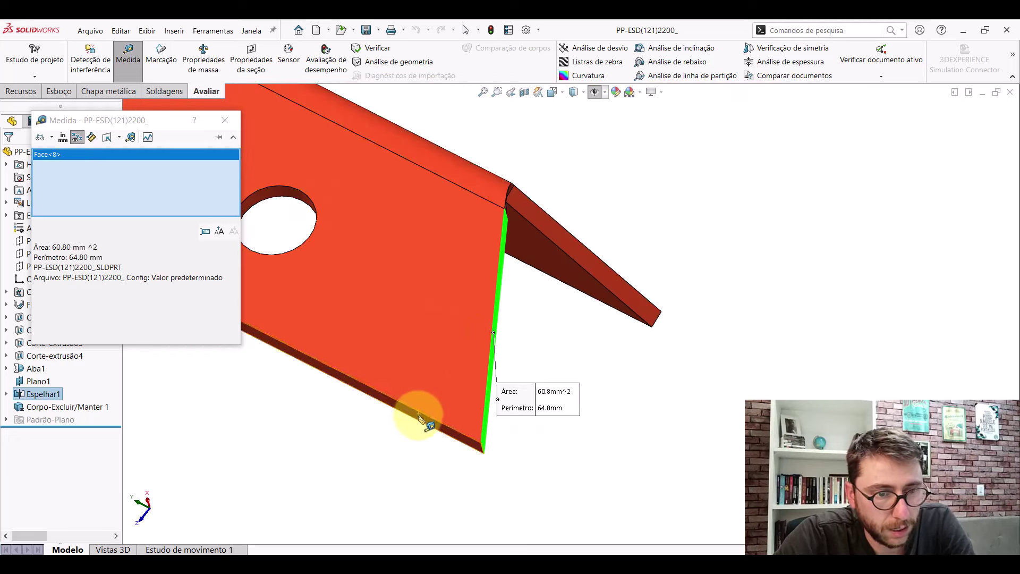
pyautogui.click(419, 414)
pyautogui.doubleClick(70, 247)
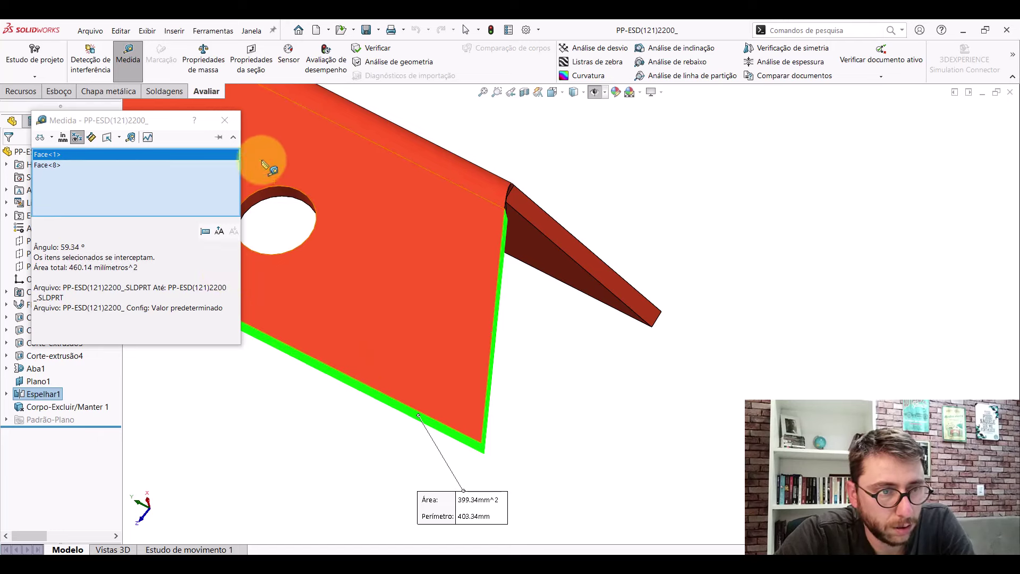
pyautogui.click(225, 120)
pyautogui.scroll(5, 518, 286)
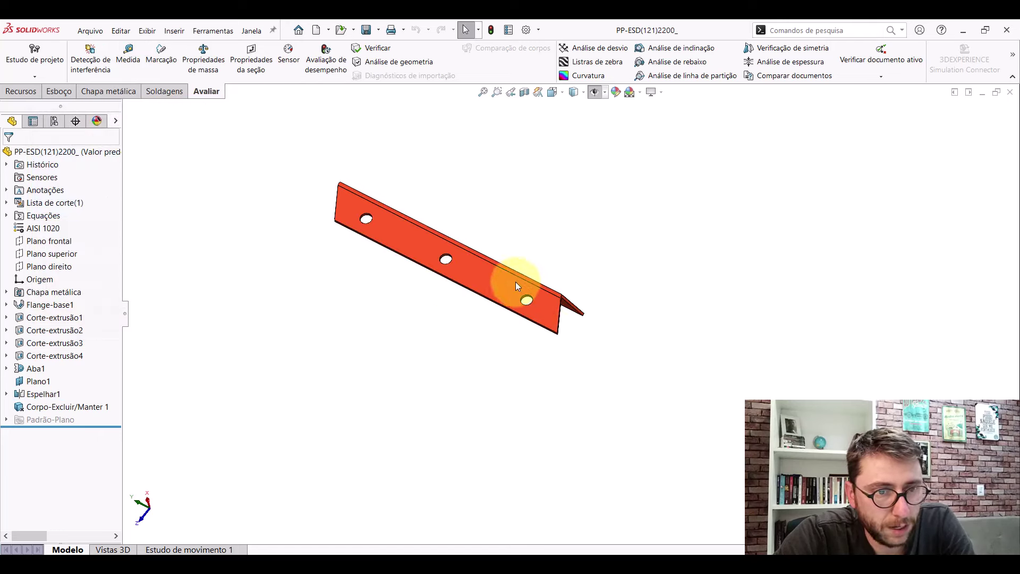
pyautogui.moveTo(518, 285)
pyautogui.mouseDown(button='middle')
pyautogui.moveTo(706, 302)
pyautogui.moveTo(667, 244)
pyautogui.mouseUp(button='middle')
# - Measure the upper 9 mm hole's offset from the bracket's side edge
pyautogui.click(128, 53)
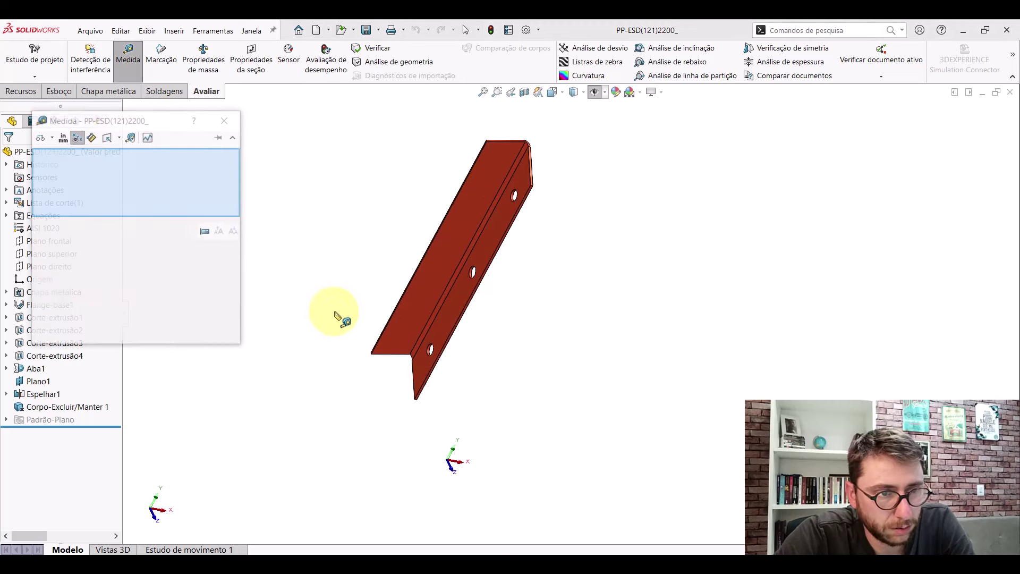
pyautogui.scroll(-3, 334, 316)
pyautogui.scroll(3, 500, 314)
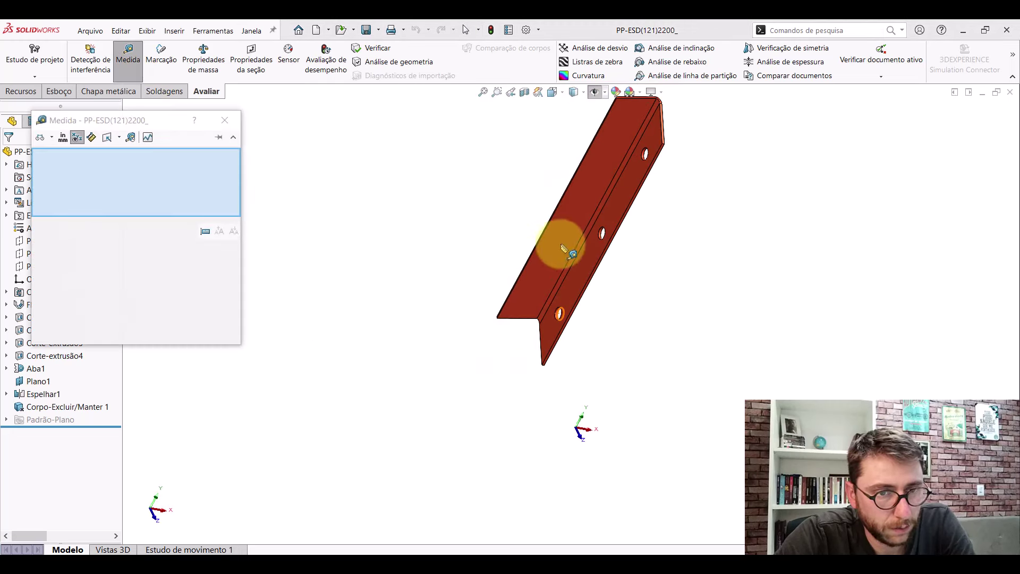
pyautogui.scroll(-1, 650, 164)
pyautogui.scroll(-2, 645, 180)
pyautogui.scroll(-2, 632, 178)
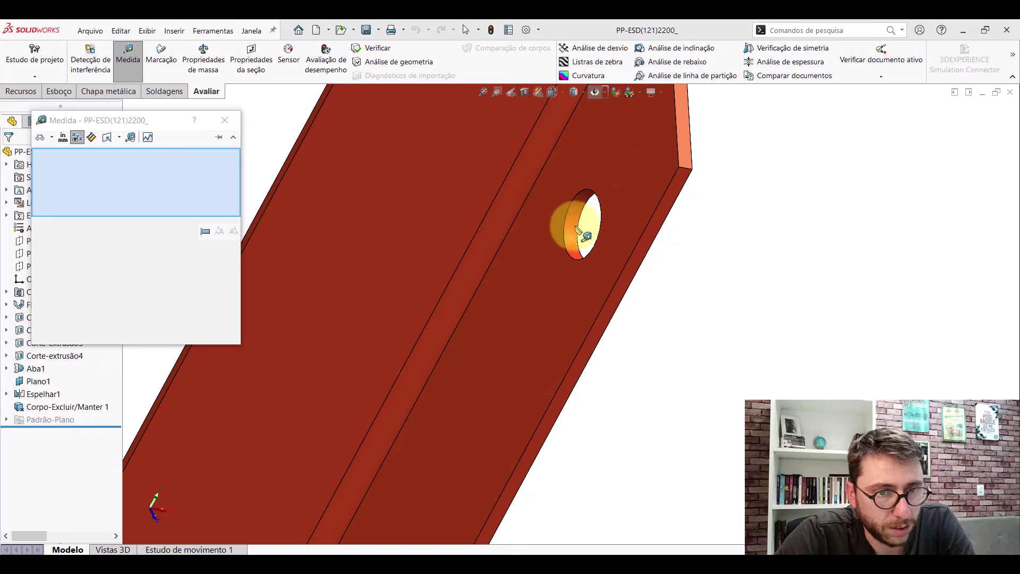
pyautogui.click(579, 230)
pyautogui.click(633, 269)
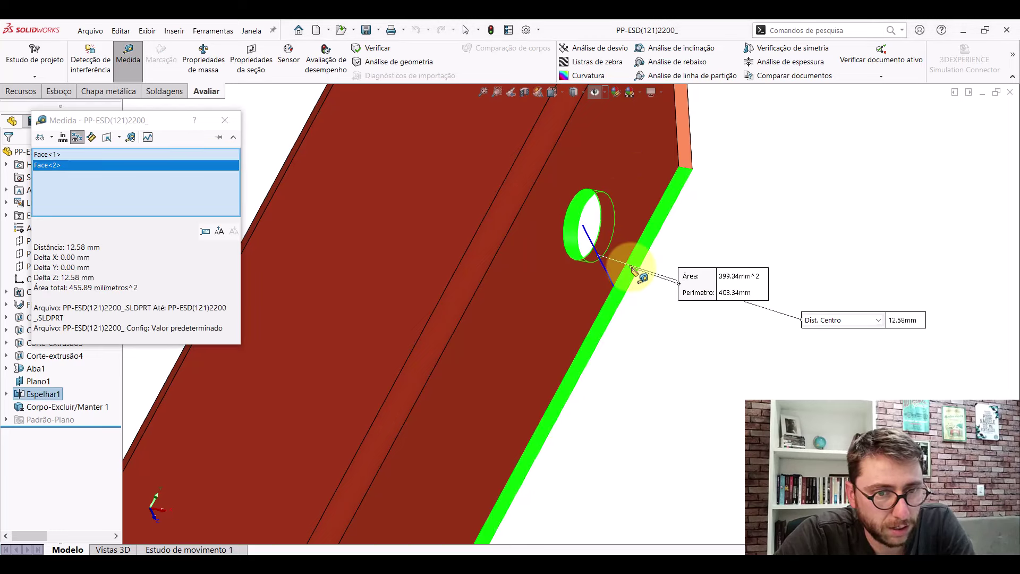
# - Measure the distance from the hole to the bracket's corner vertex
pyautogui.click(765, 348)
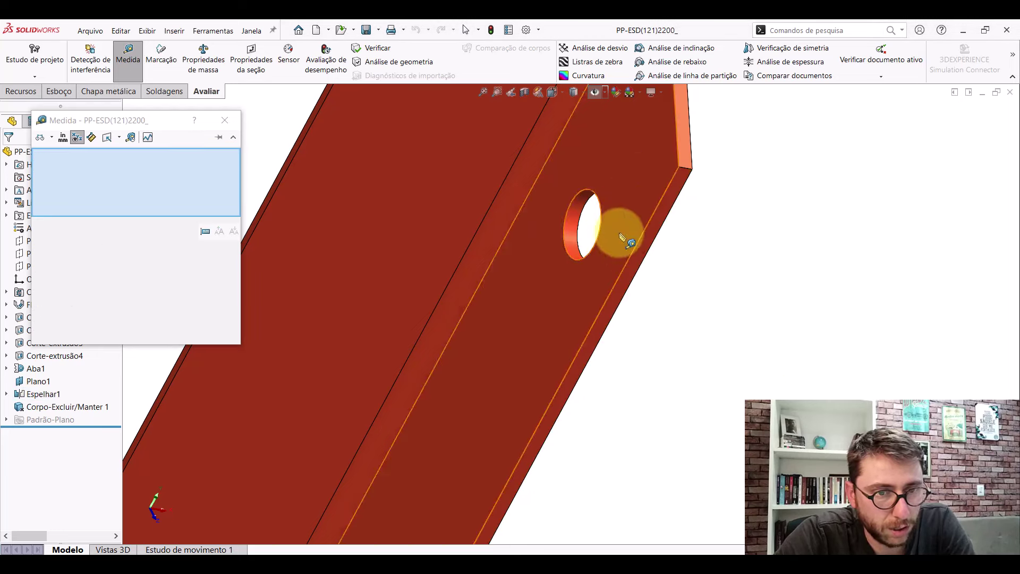
pyautogui.click(580, 223)
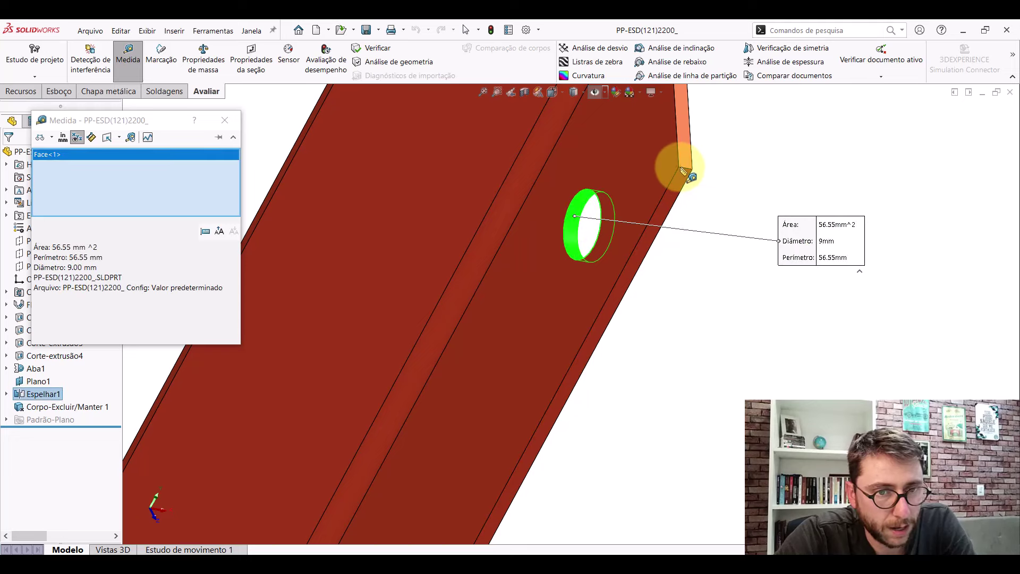
pyautogui.click(681, 169)
pyautogui.moveTo(747, 359); pyautogui.dragTo(786, 303)
pyautogui.scroll(5, 581, 285)
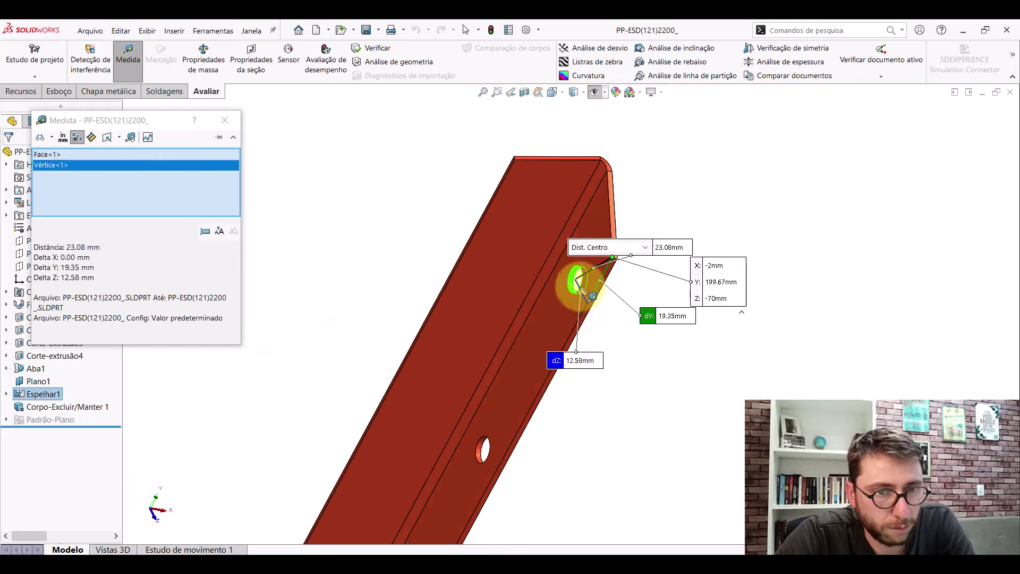
pyautogui.scroll(-4, 652, 256)
pyautogui.press('Escape')
# - Measure the 71.45–72.45 mm centre spacing between two of the bracket's holes
pyautogui.scroll(-5, 532, 266)
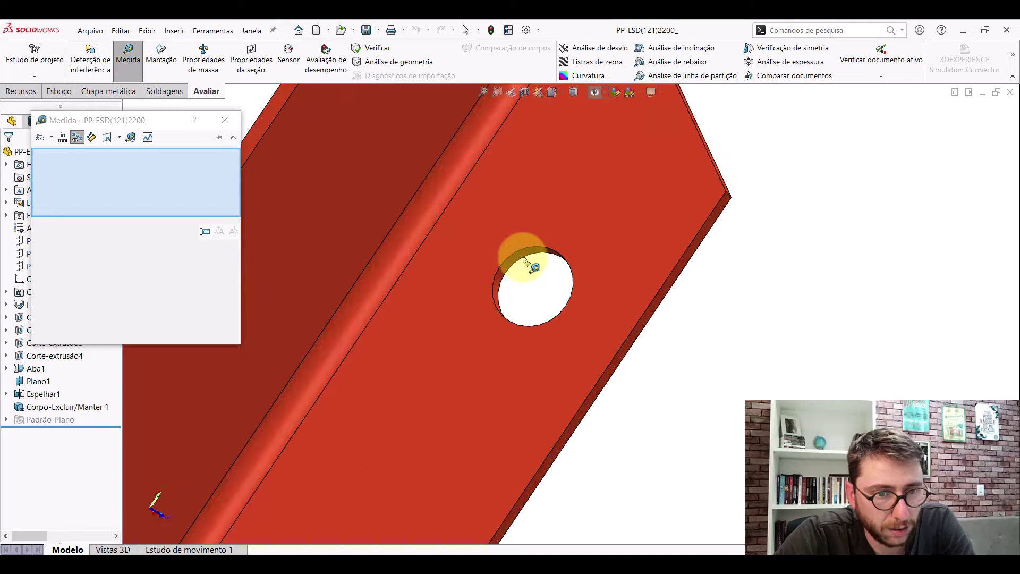
pyautogui.click(521, 260)
pyautogui.scroll(4, 478, 425)
pyautogui.scroll(-4, 451, 456)
pyautogui.click(449, 465)
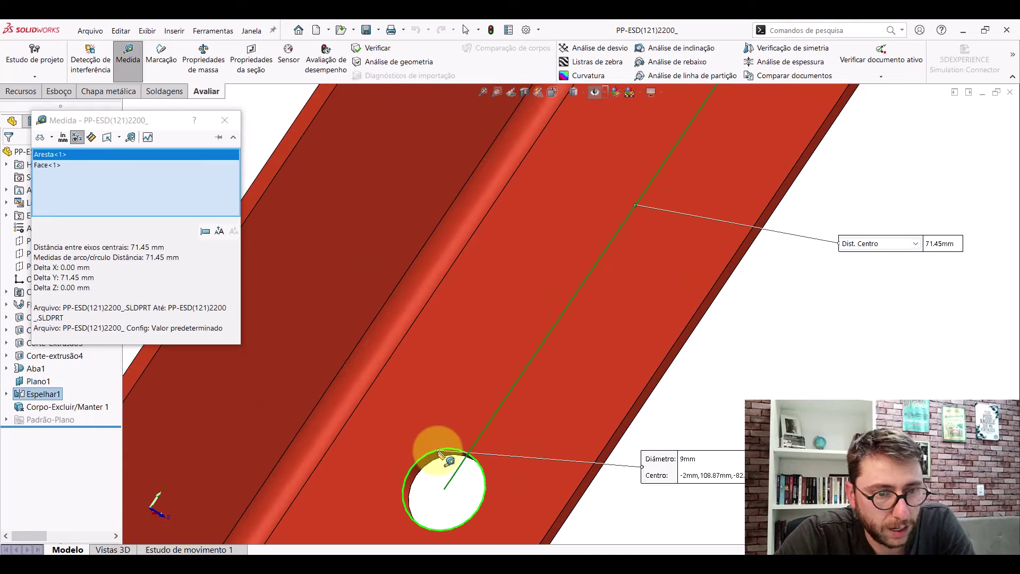
pyautogui.scroll(2, 511, 401)
pyautogui.scroll(4, 614, 357)
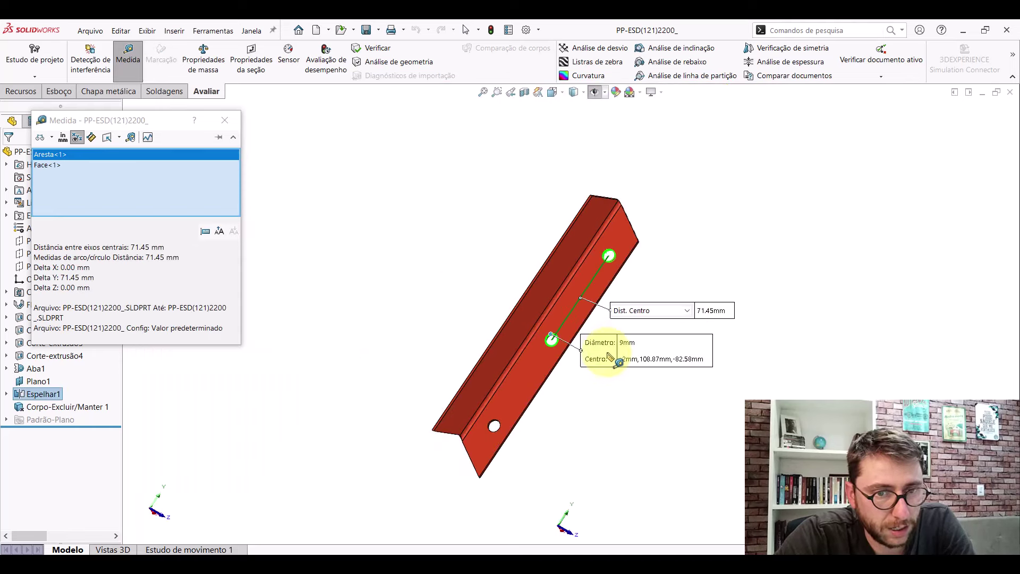
pyautogui.press('Escape')
# - Read a hole's 9 mm diameter and its centre distance to the neighbouring hole
pyautogui.scroll(-3, 542, 292)
pyautogui.scroll(-2, 511, 259)
pyautogui.click(511, 259)
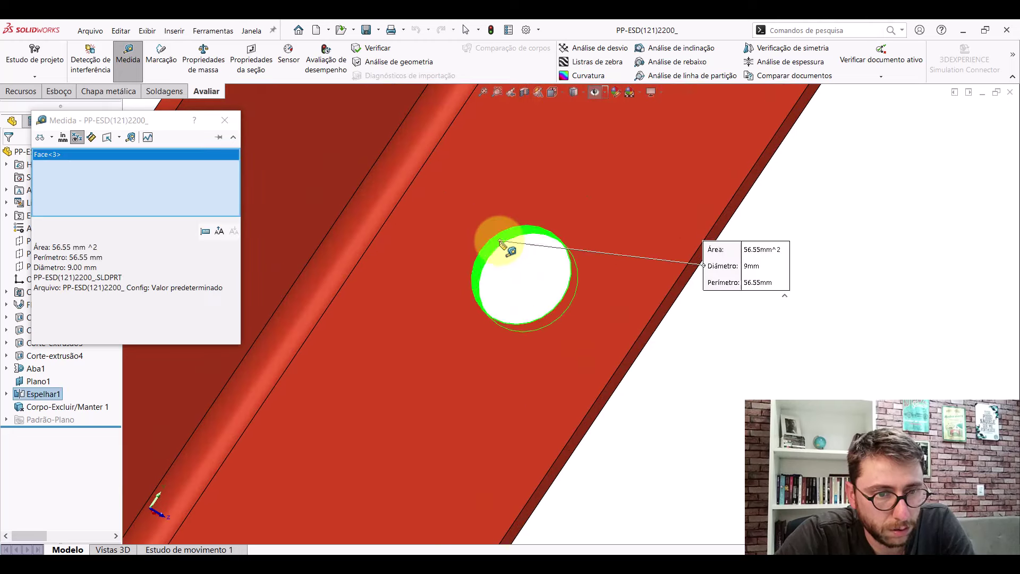
pyautogui.scroll(4, 478, 421)
pyautogui.scroll(-3, 505, 365)
pyautogui.scroll(-2, 509, 334)
pyautogui.click(509, 333)
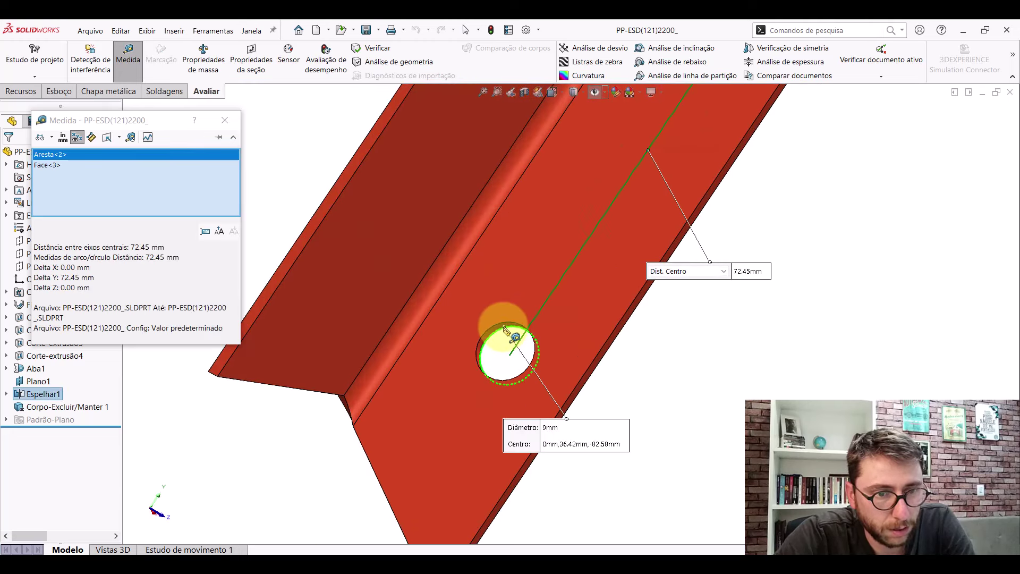
pyautogui.press('Escape')
# - Measure the 3 mm radius on the inner bend face, then close Measure
pyautogui.scroll(4, 660, 324)
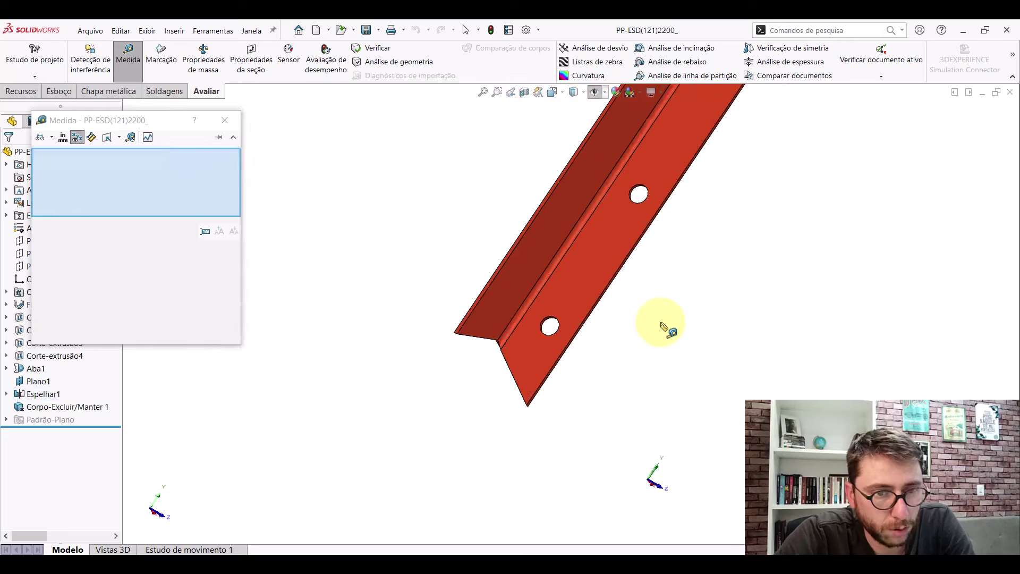
pyautogui.scroll(-4, 553, 234)
pyautogui.click(610, 279)
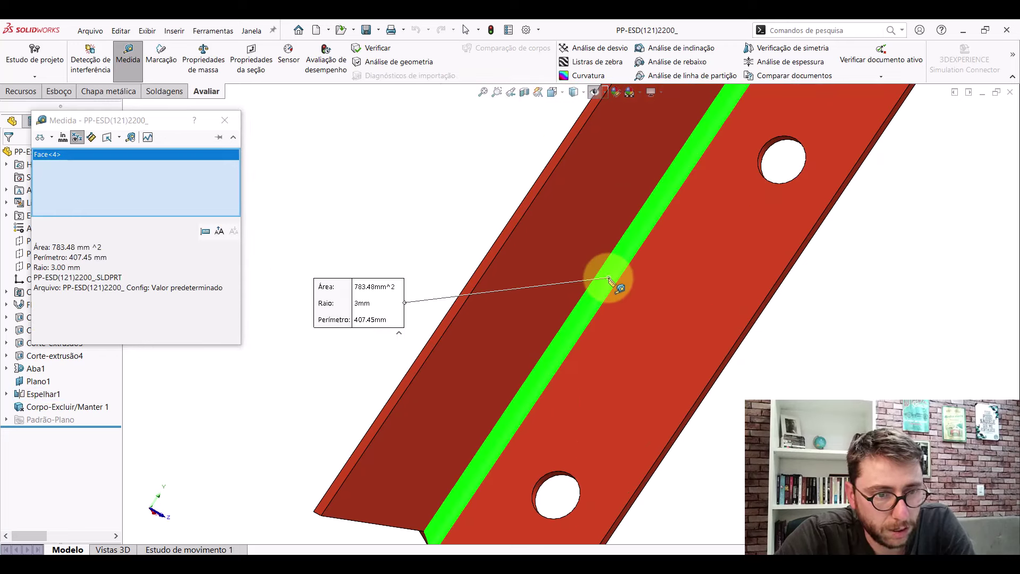
pyautogui.scroll(3, 609, 287)
pyautogui.moveTo(610, 286)
pyautogui.mouseDown(button='middle')
pyautogui.moveTo(632, 250)
pyautogui.moveTo(379, 202)
pyautogui.moveTo(562, 223)
pyautogui.moveTo(581, 244)
pyautogui.mouseUp(button='middle')
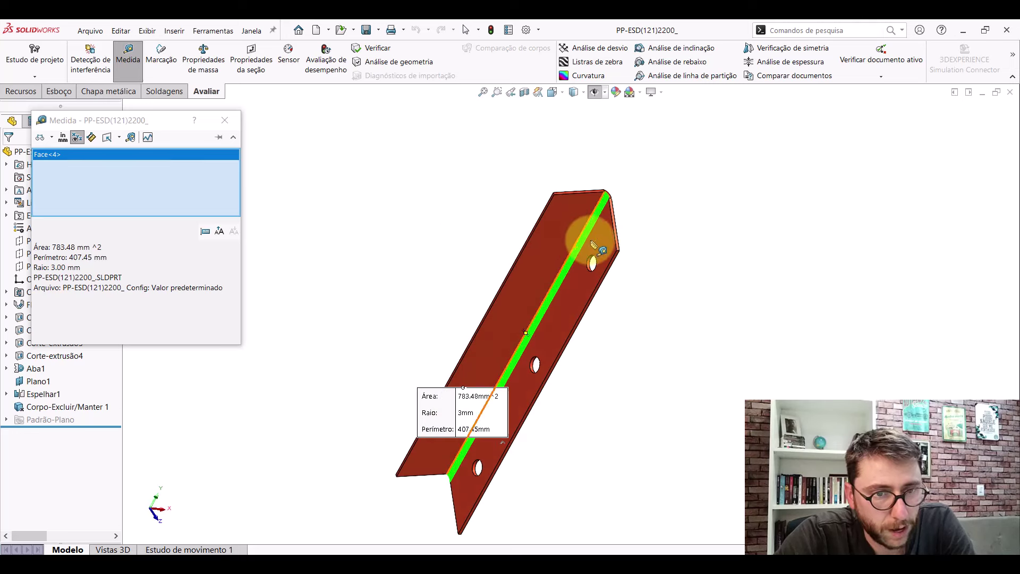
pyautogui.press('Escape')
pyautogui.click(225, 120)
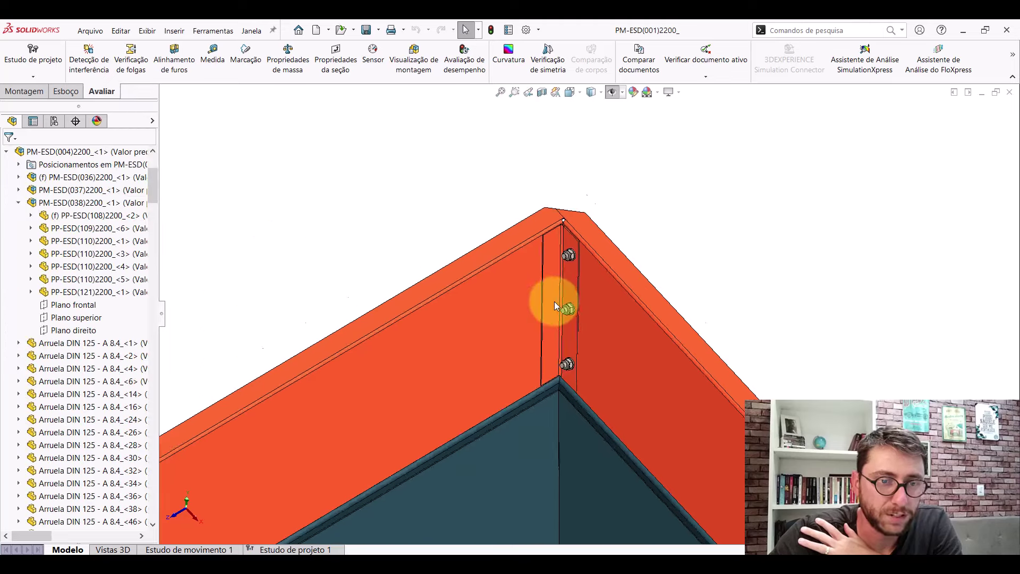
# - Show the PM-ESD(001)2200 assembly in isometric view and close the PM-ESD(001) folder
pyautogui.scroll(3, 554, 302)
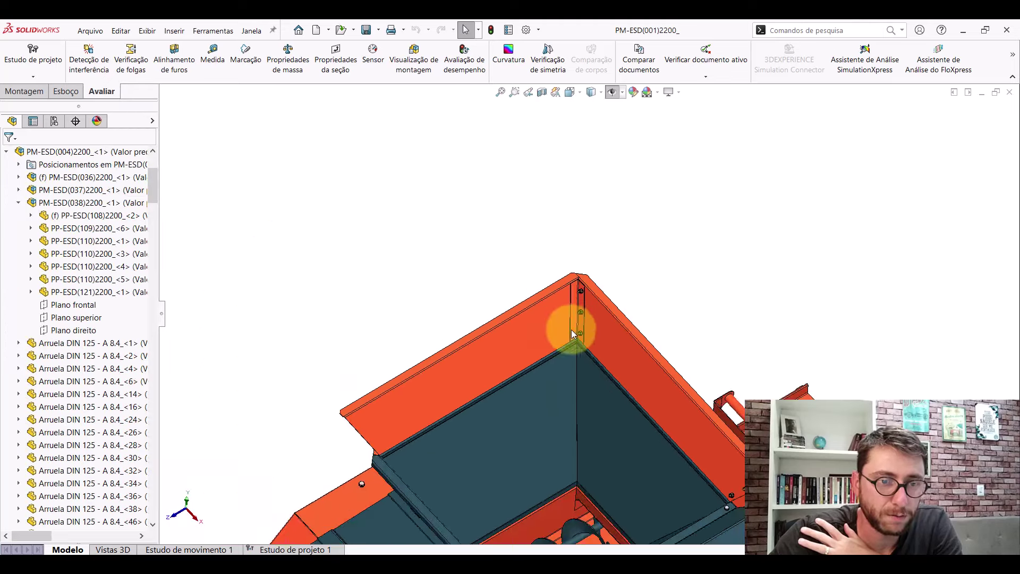
pyautogui.scroll(3, 572, 329)
pyautogui.scroll(3, 575, 336)
pyautogui.moveTo(647, 403)
pyautogui.mouseDown(button='middle')
pyautogui.moveTo(574, 278)
pyautogui.moveTo(529, 346)
pyautogui.moveTo(556, 238)
pyautogui.mouseUp(button='middle')
pyautogui.click(570, 92)
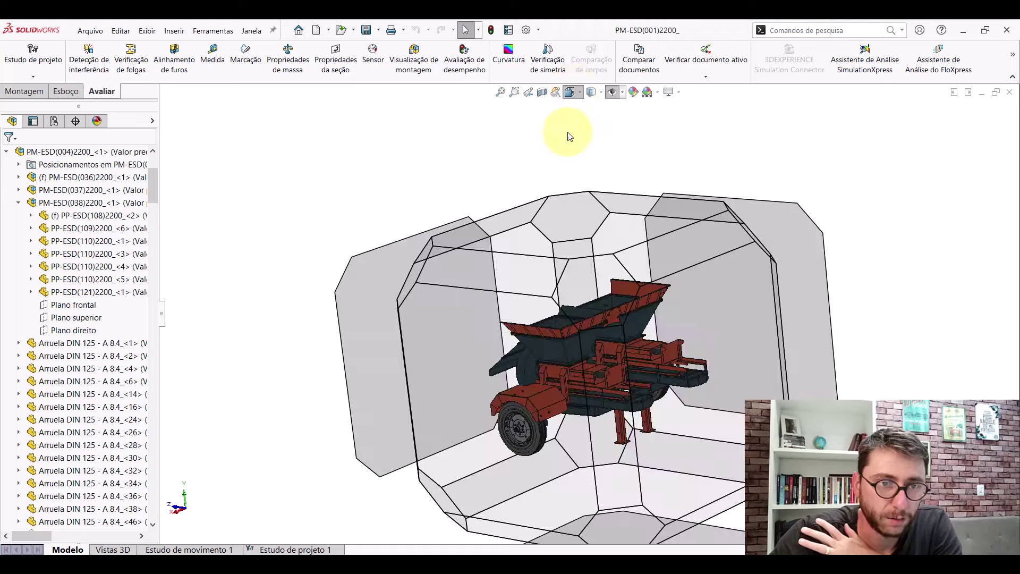
pyautogui.click(447, 313)
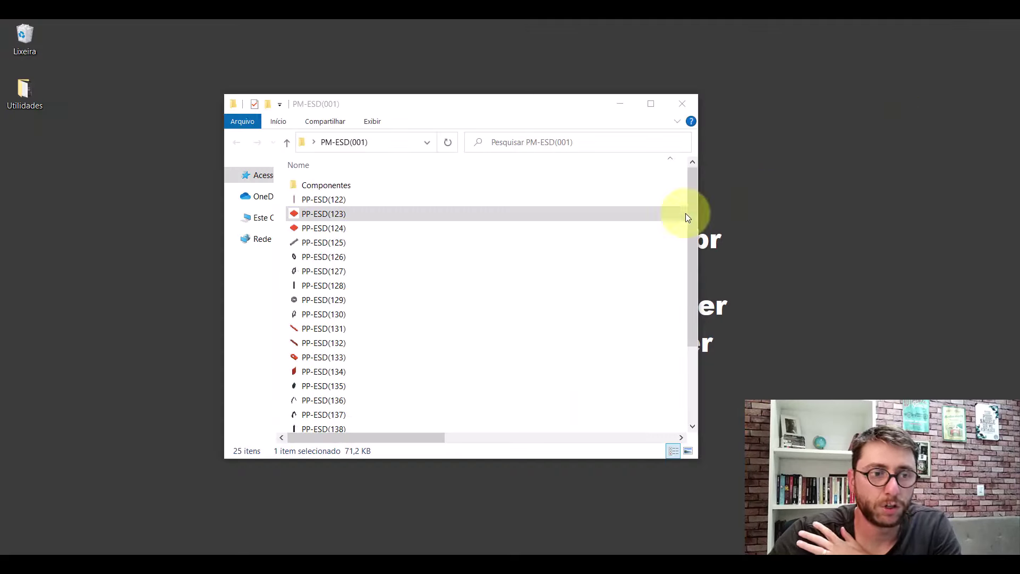
pyautogui.click(682, 104)
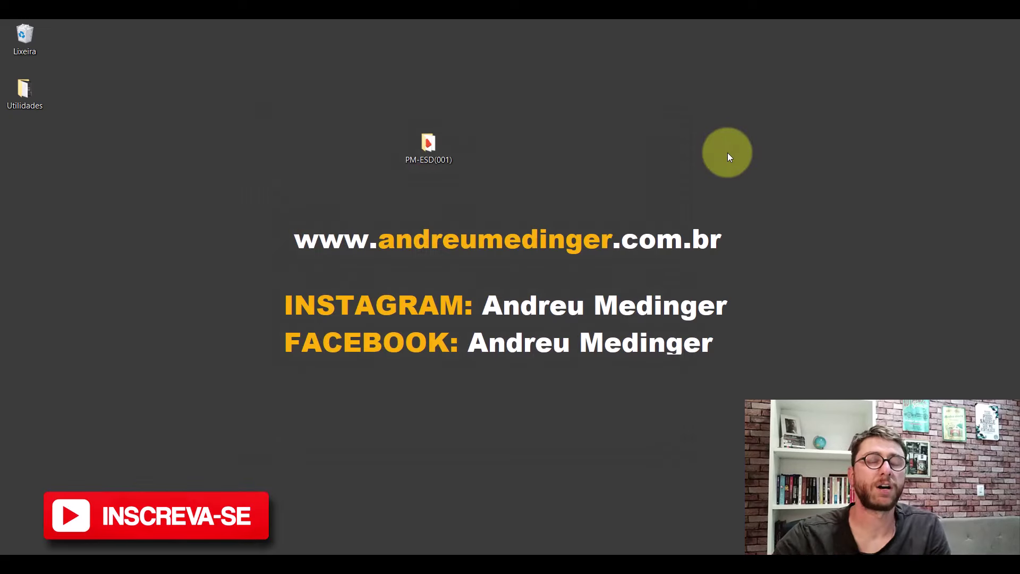